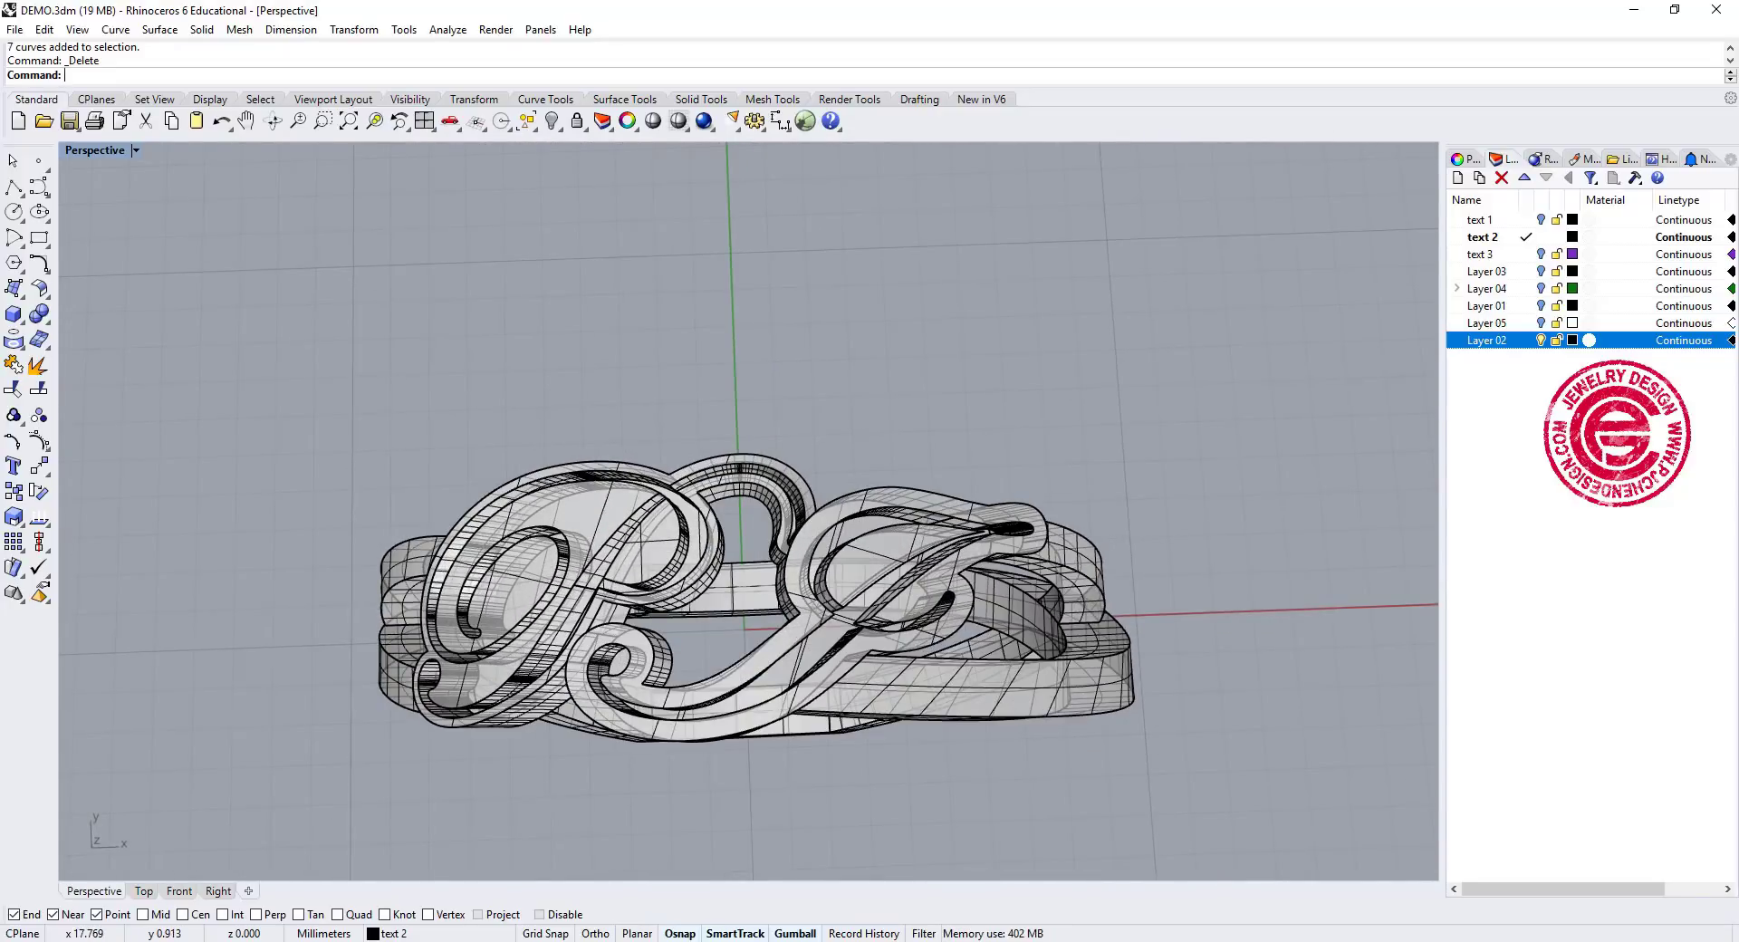
Clear the ring model from the scene and switch to the four-viewport layout
key("ctrl+z")
double_click(109, 149)
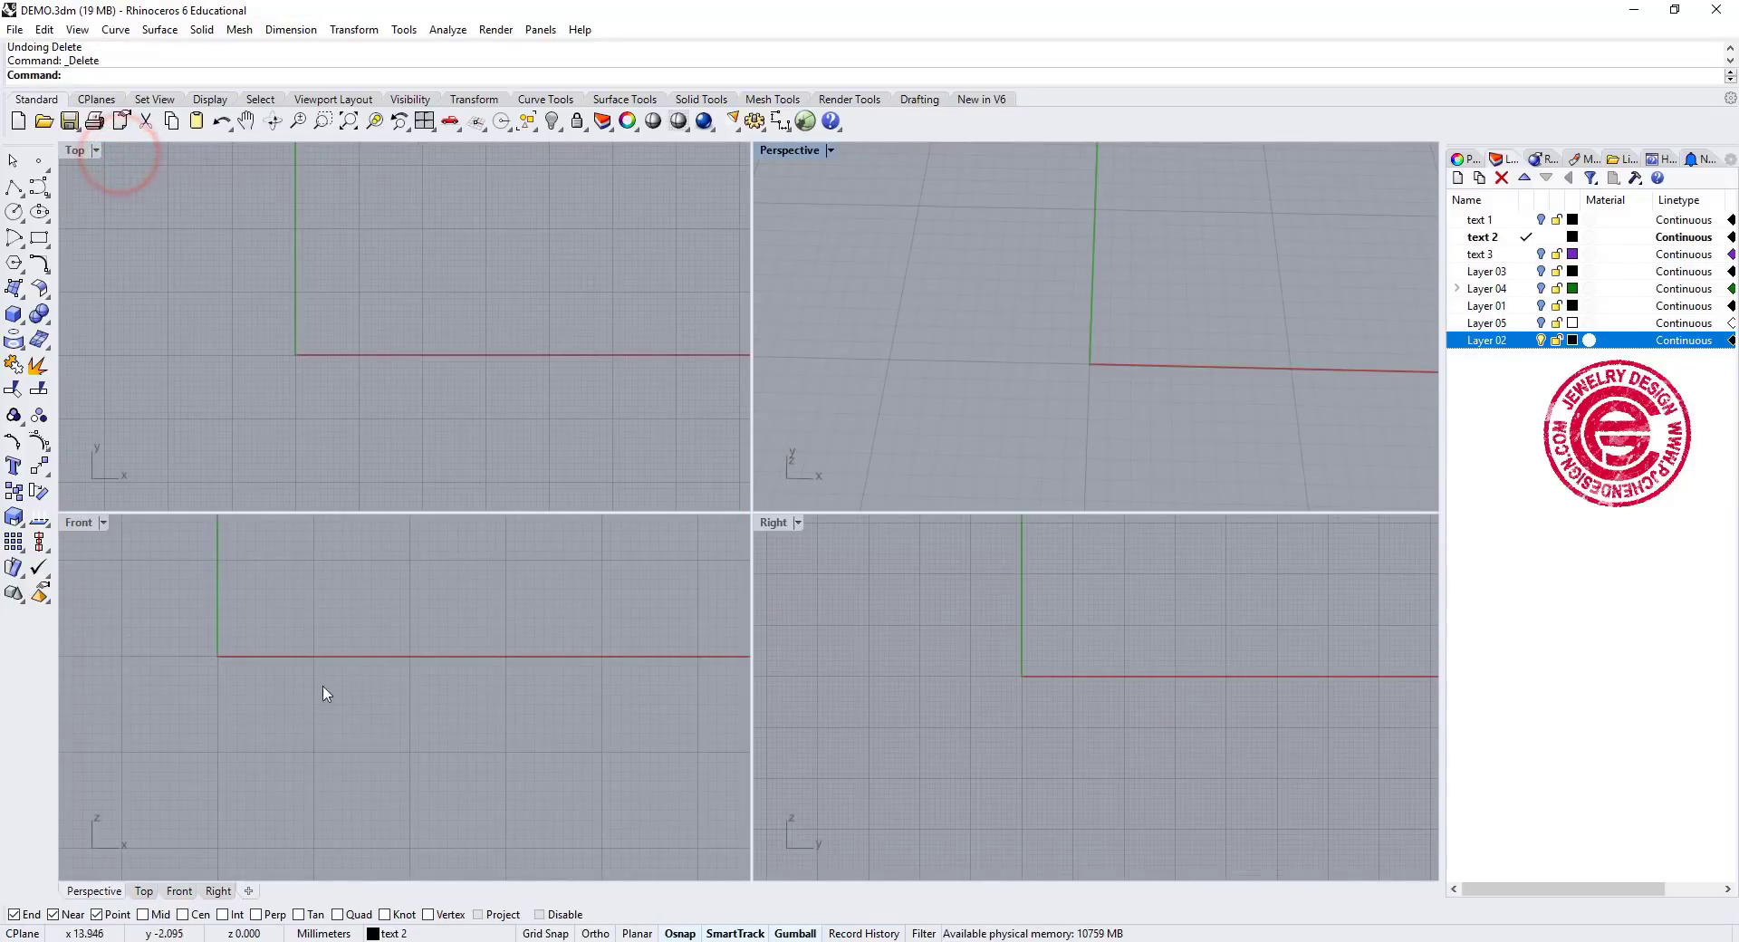
right_click_drag(429, 693, 469, 692)
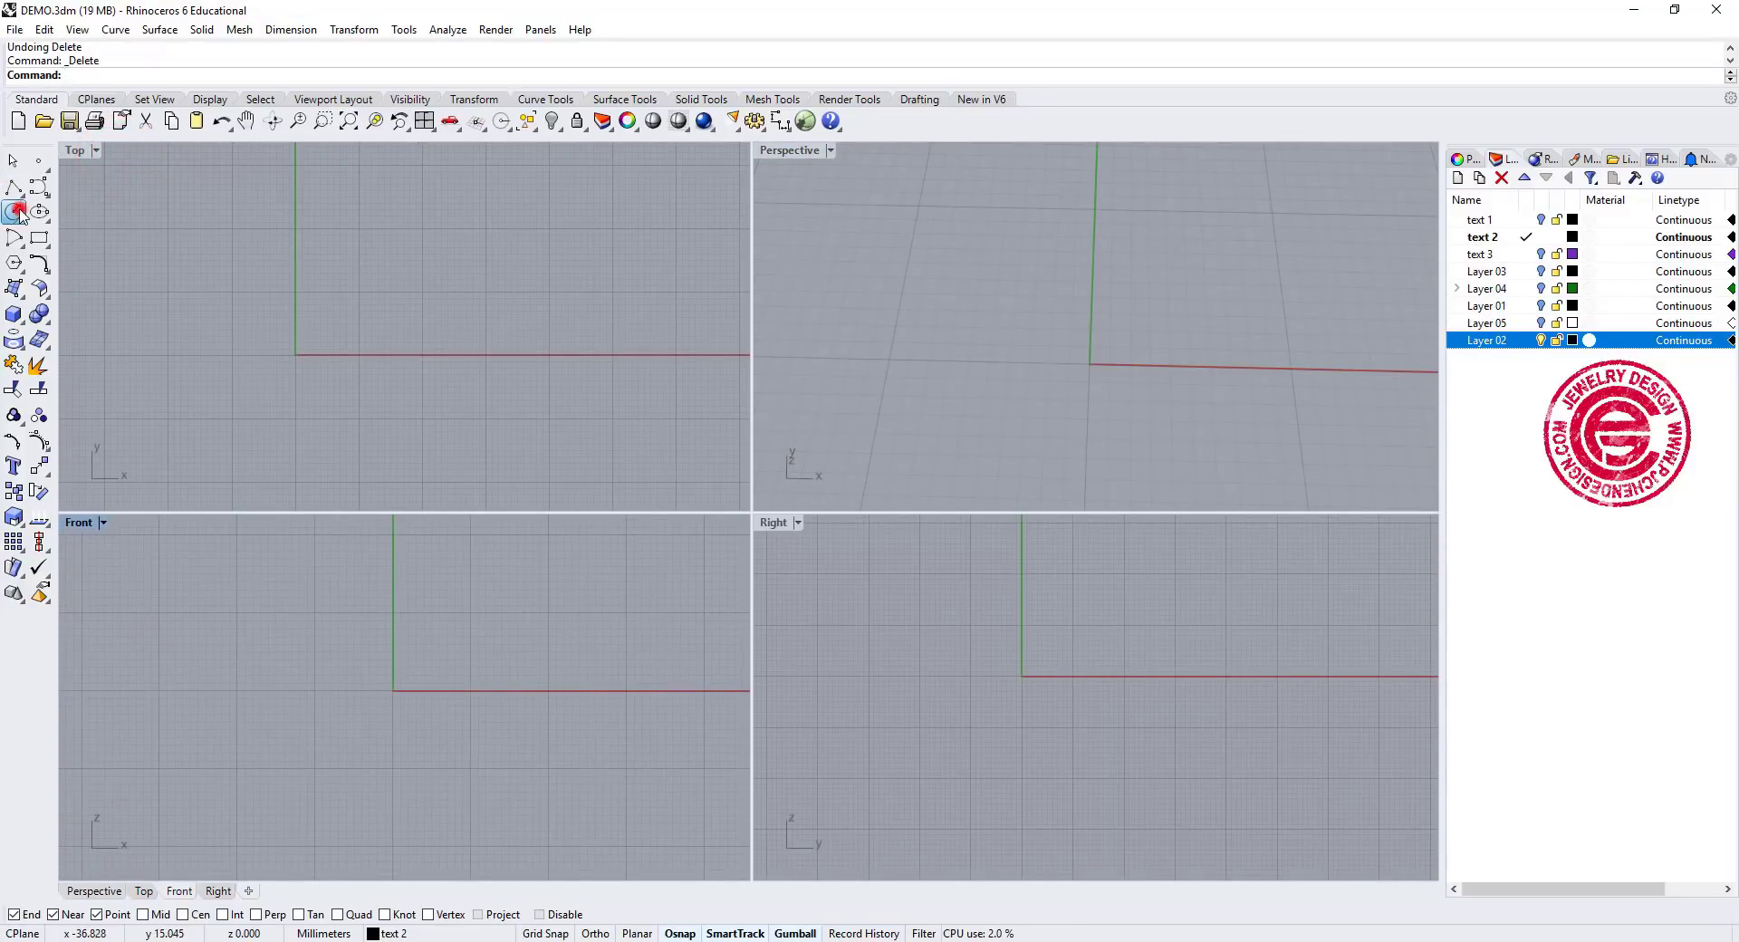
Draw a circle of radius 8 mm centred on the origin in the Front view
left_click(18, 212)
type("0")
key("Return")
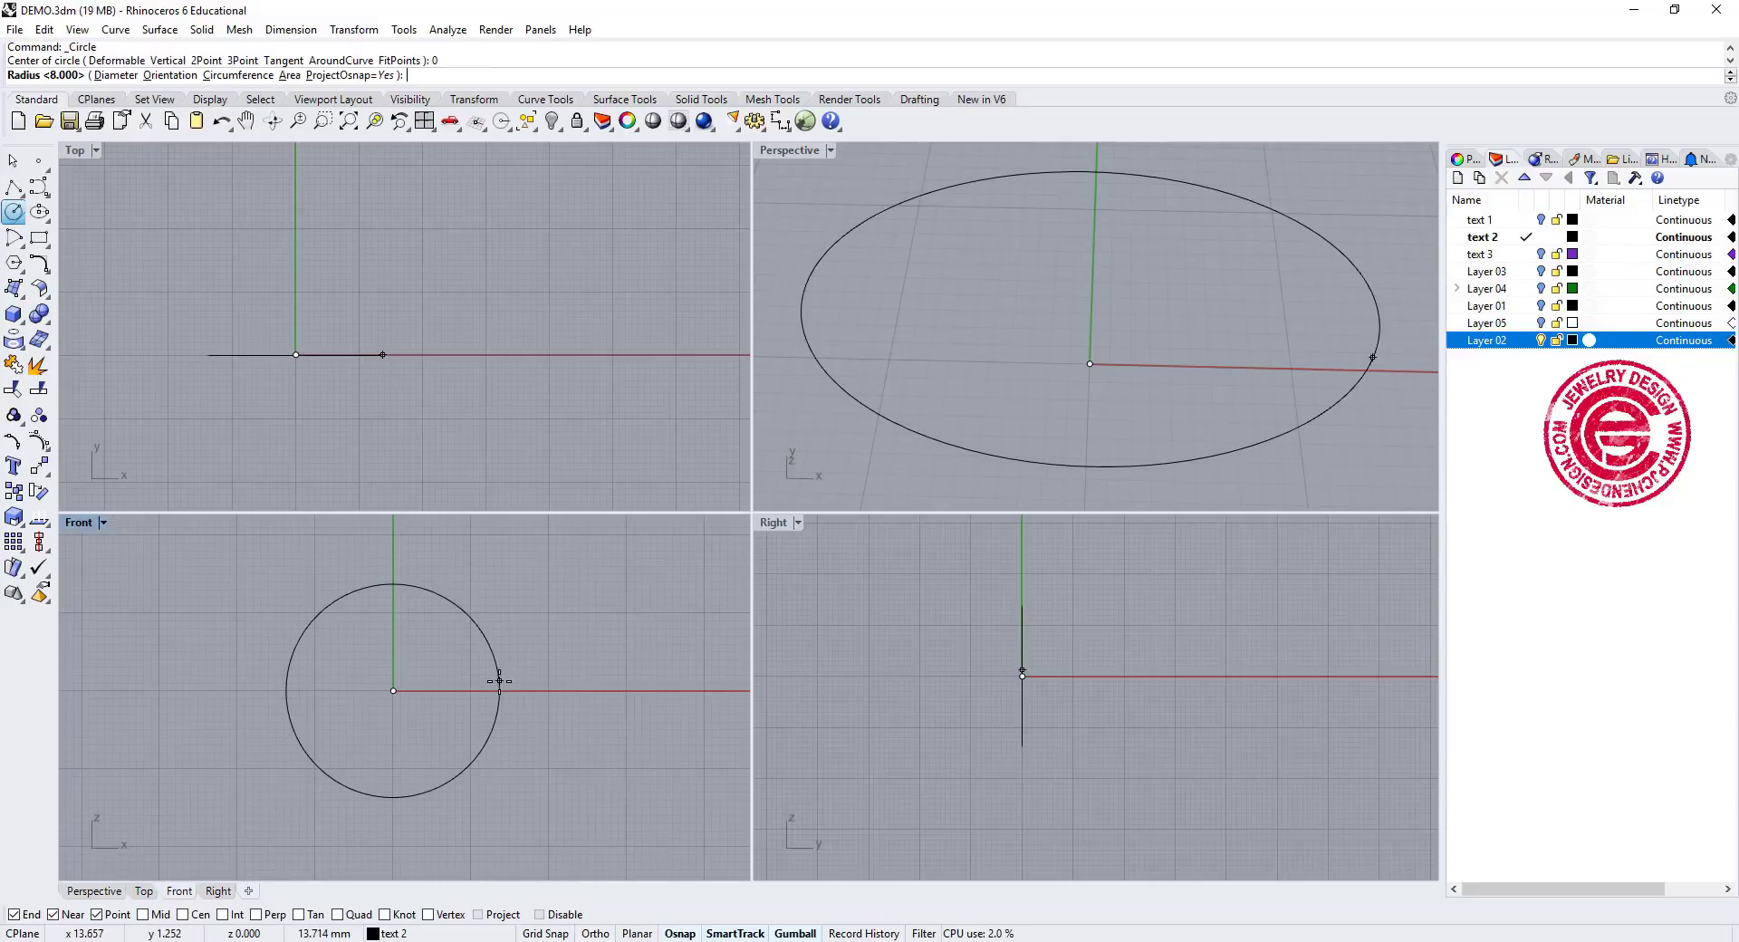
key("Return")
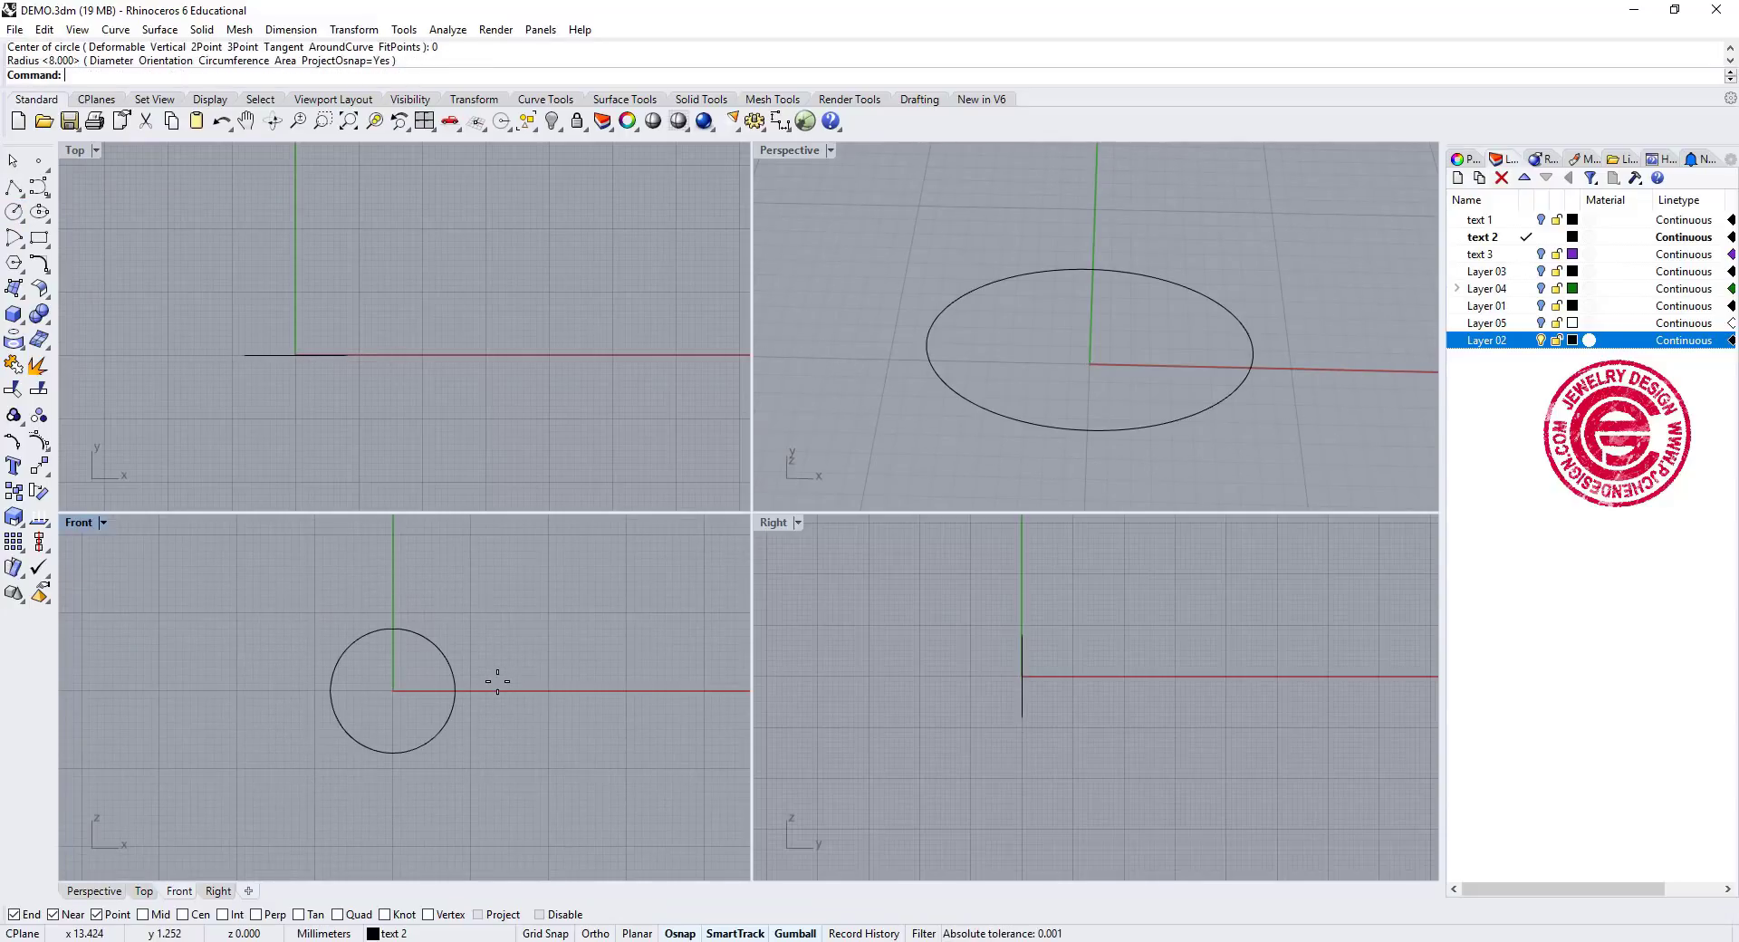
Measure the circumference of the circle with the Length command
scroll(483, 716, "up", 2)
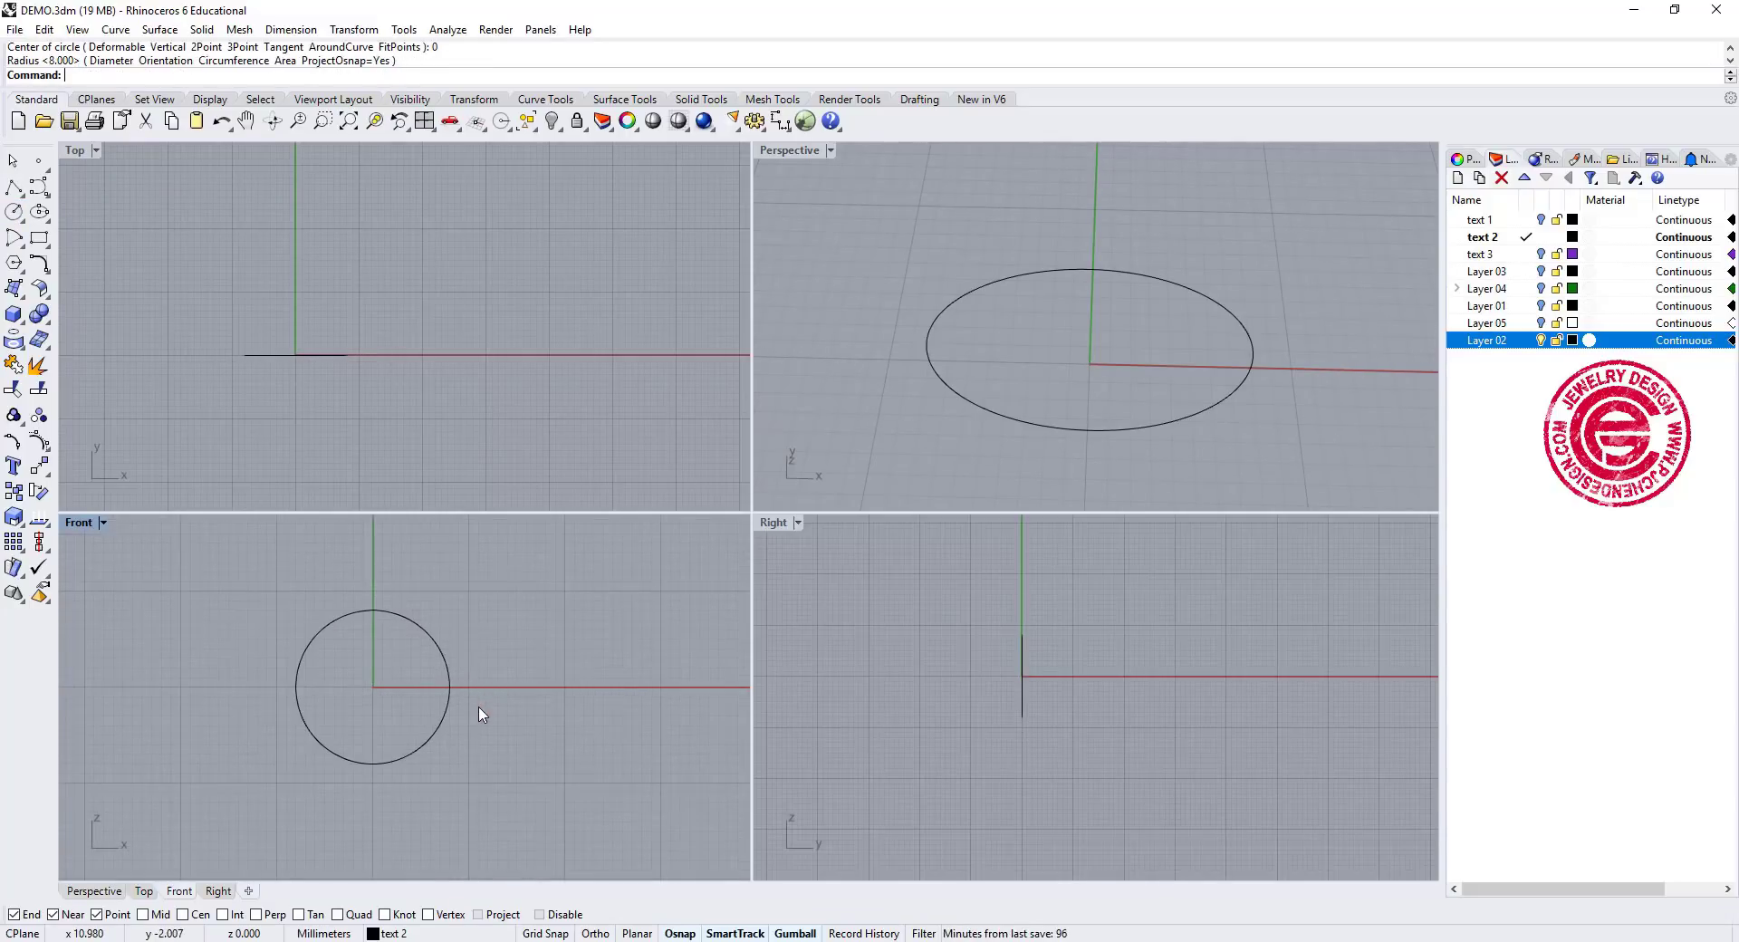
left_click(429, 642)
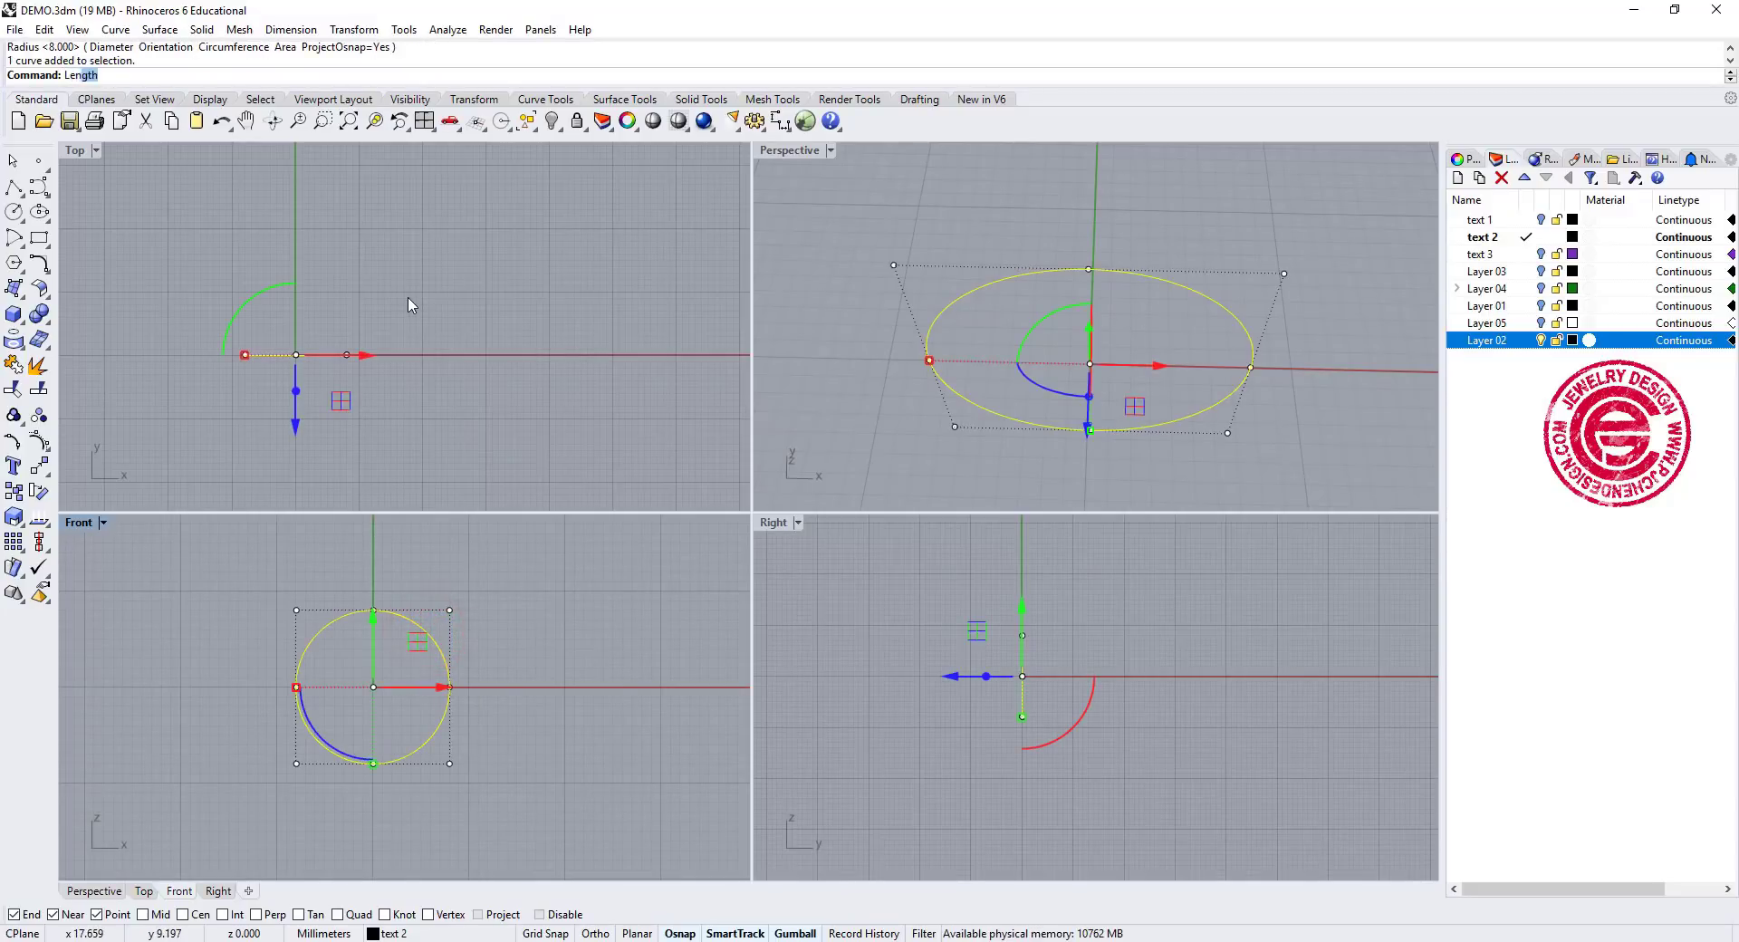
type("Len")
key("Return")
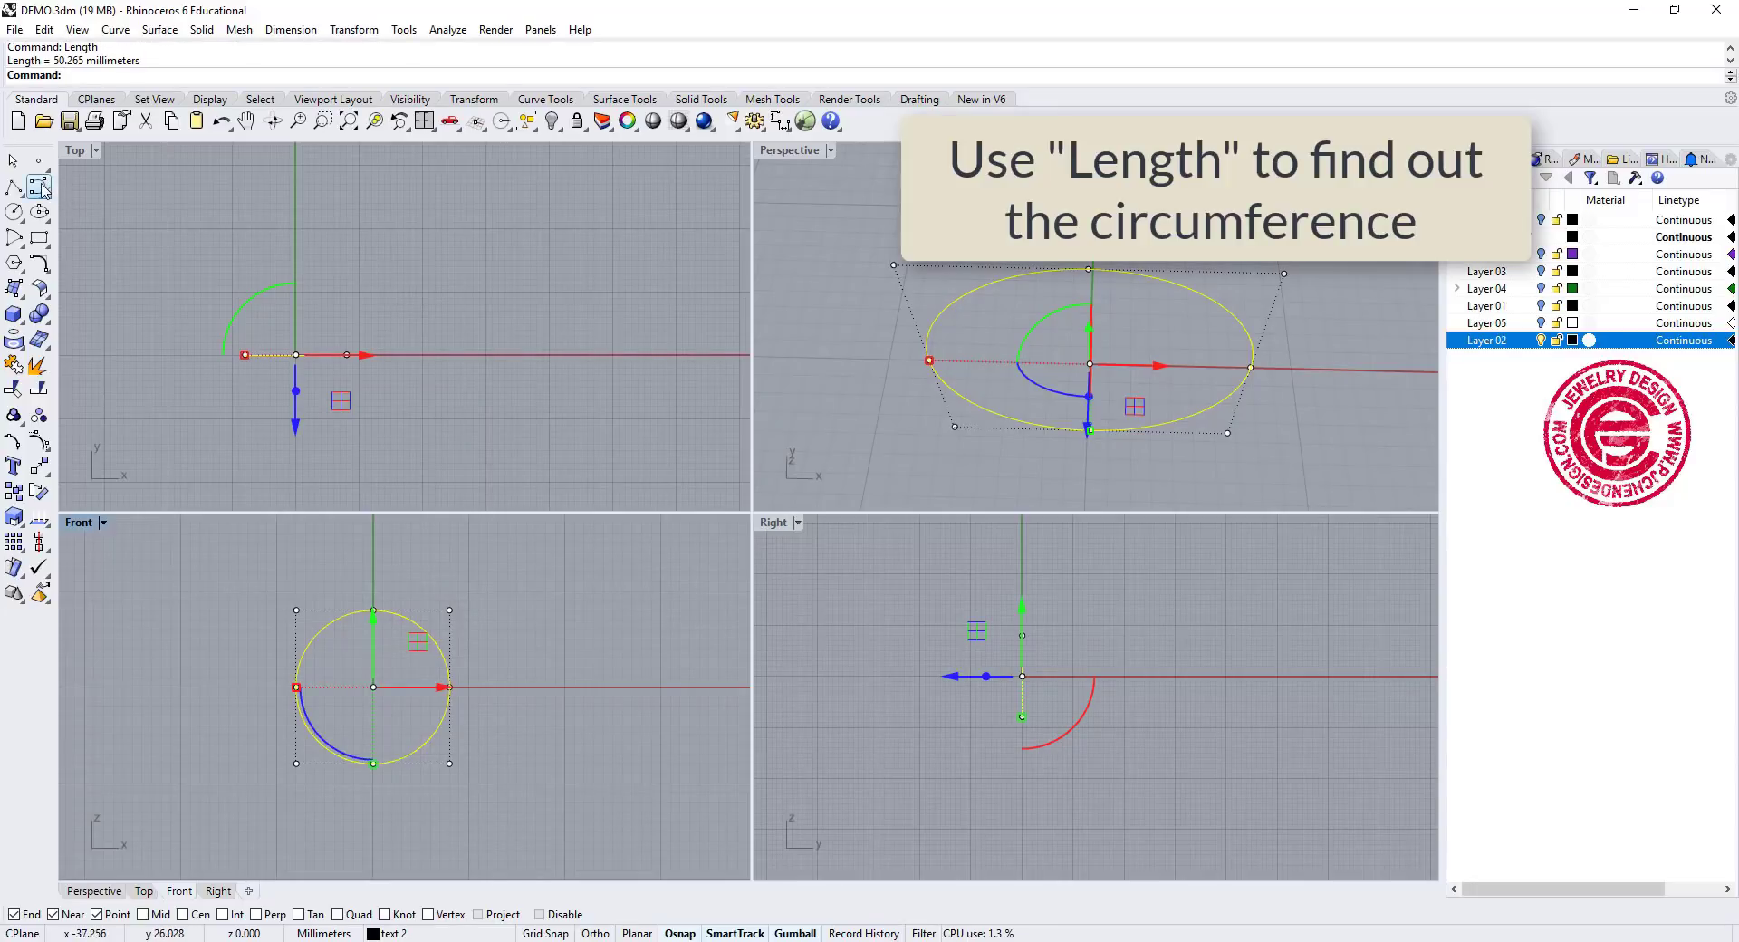
Draw a horizontal line 50.265 mm long above the circle in the Top view with Polyline
left_click(13, 187)
left_click(288, 278)
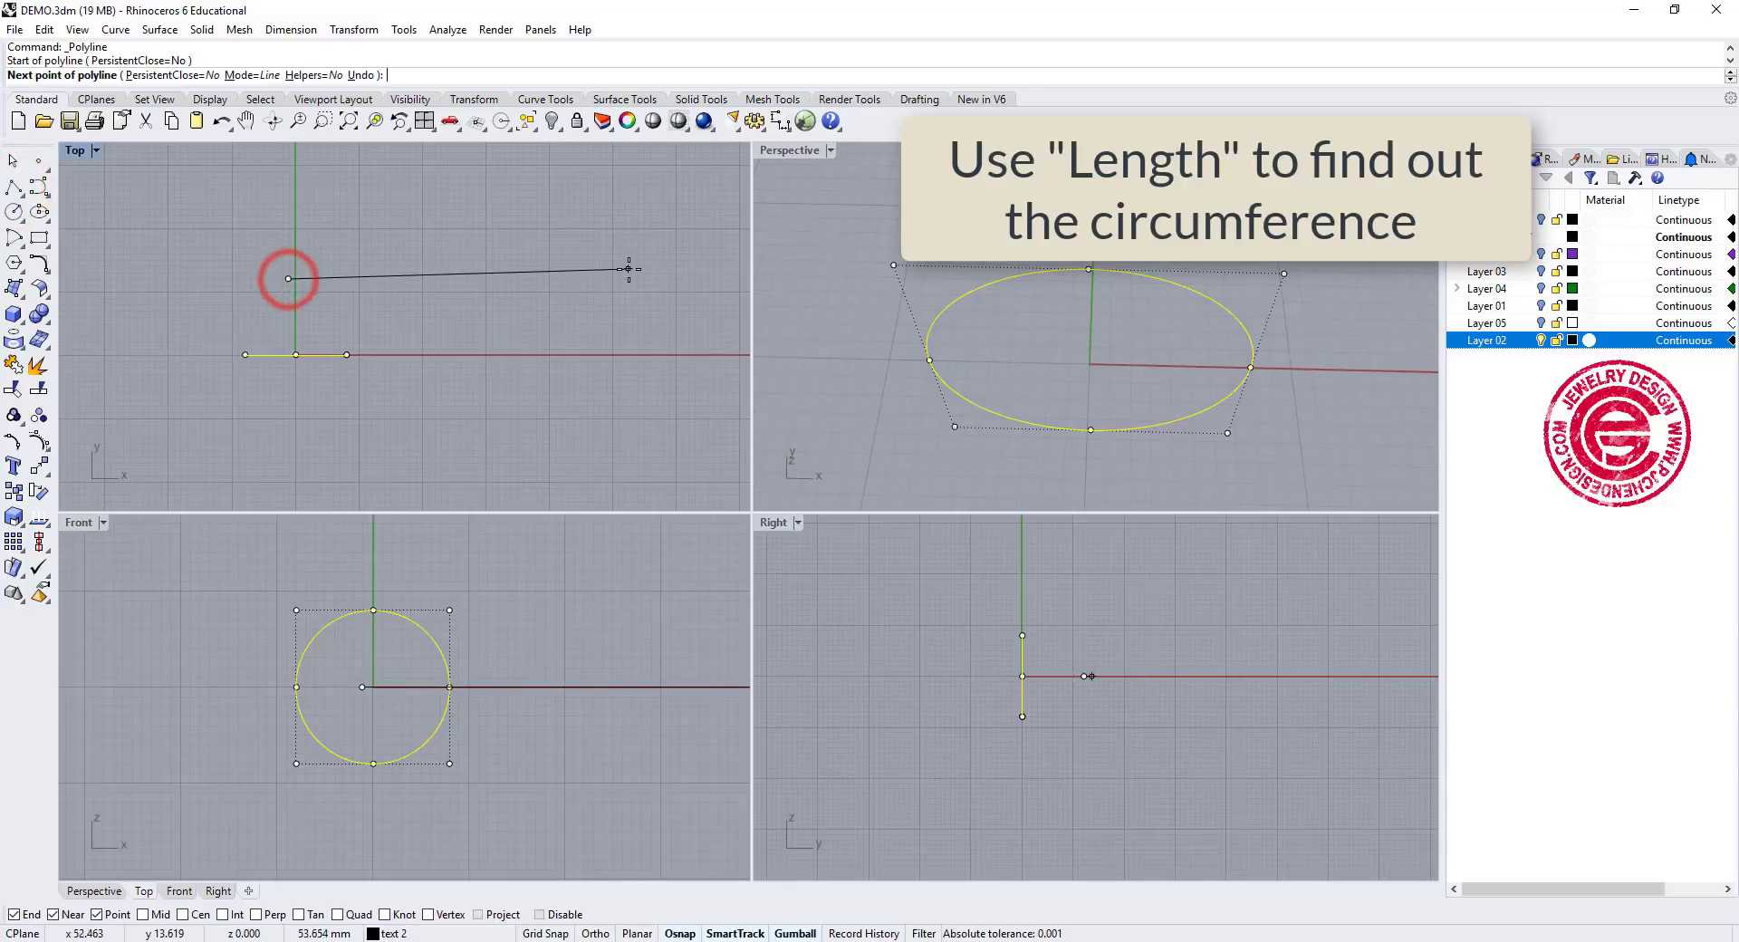
type("50.265")
key("Return")
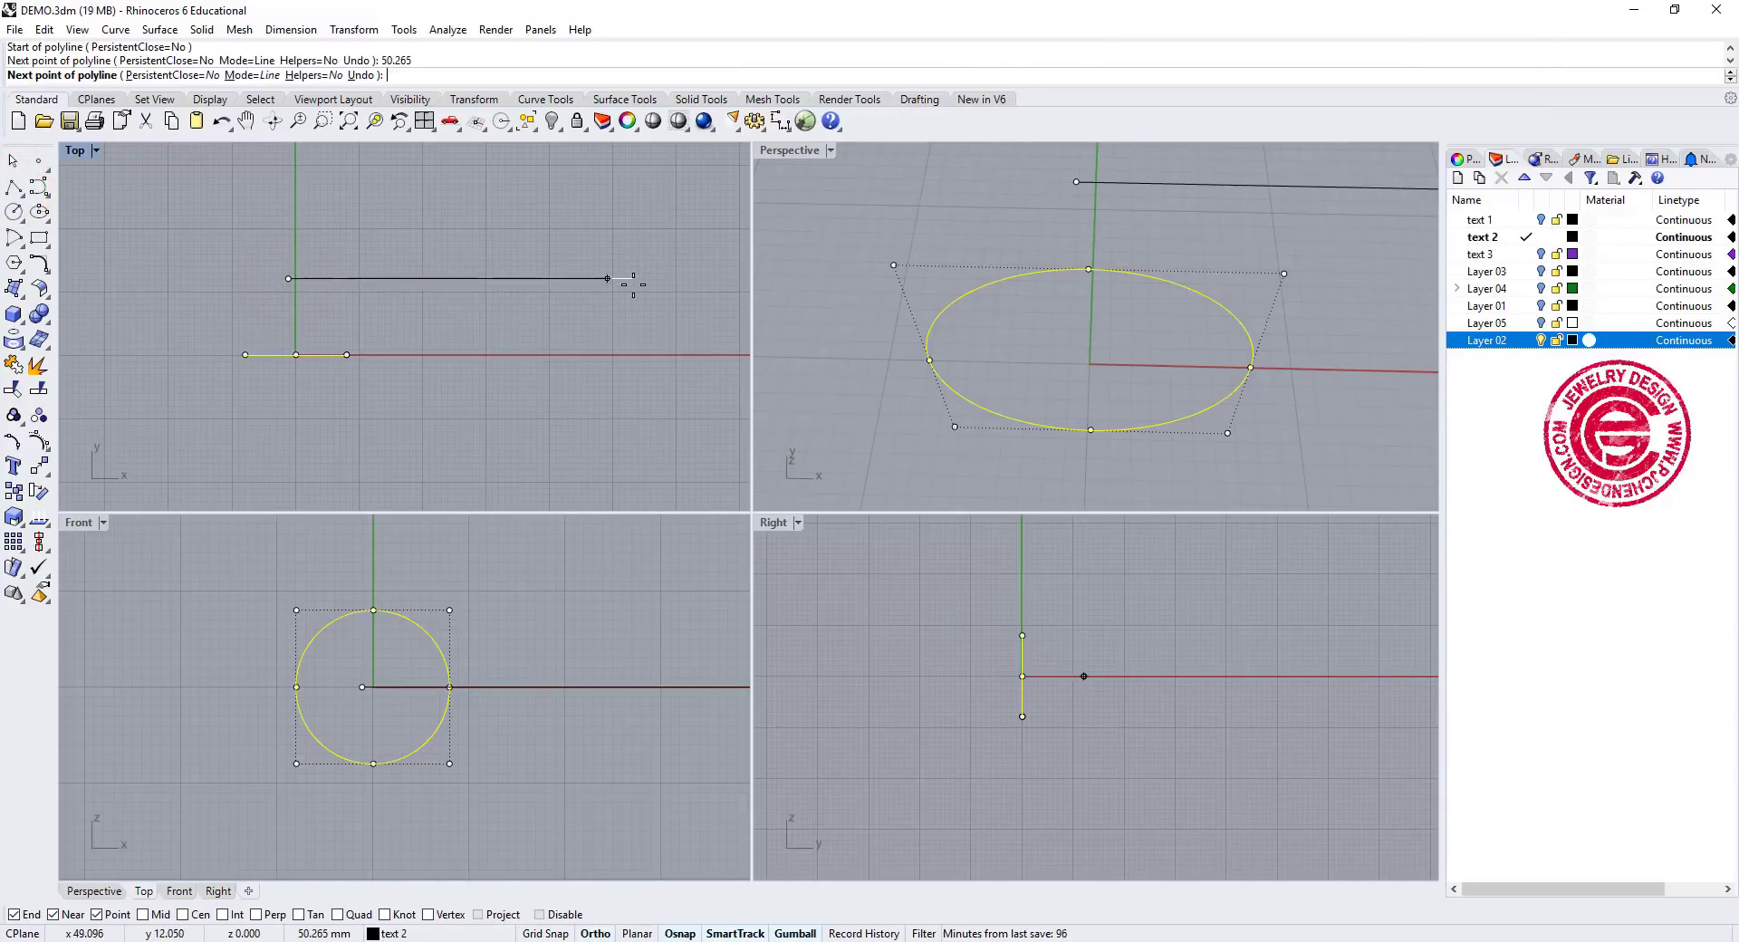
left_click(633, 284, "shift")
key("Return")
Maximize the Top view on the reference line and clear the selection
left_click(577, 277)
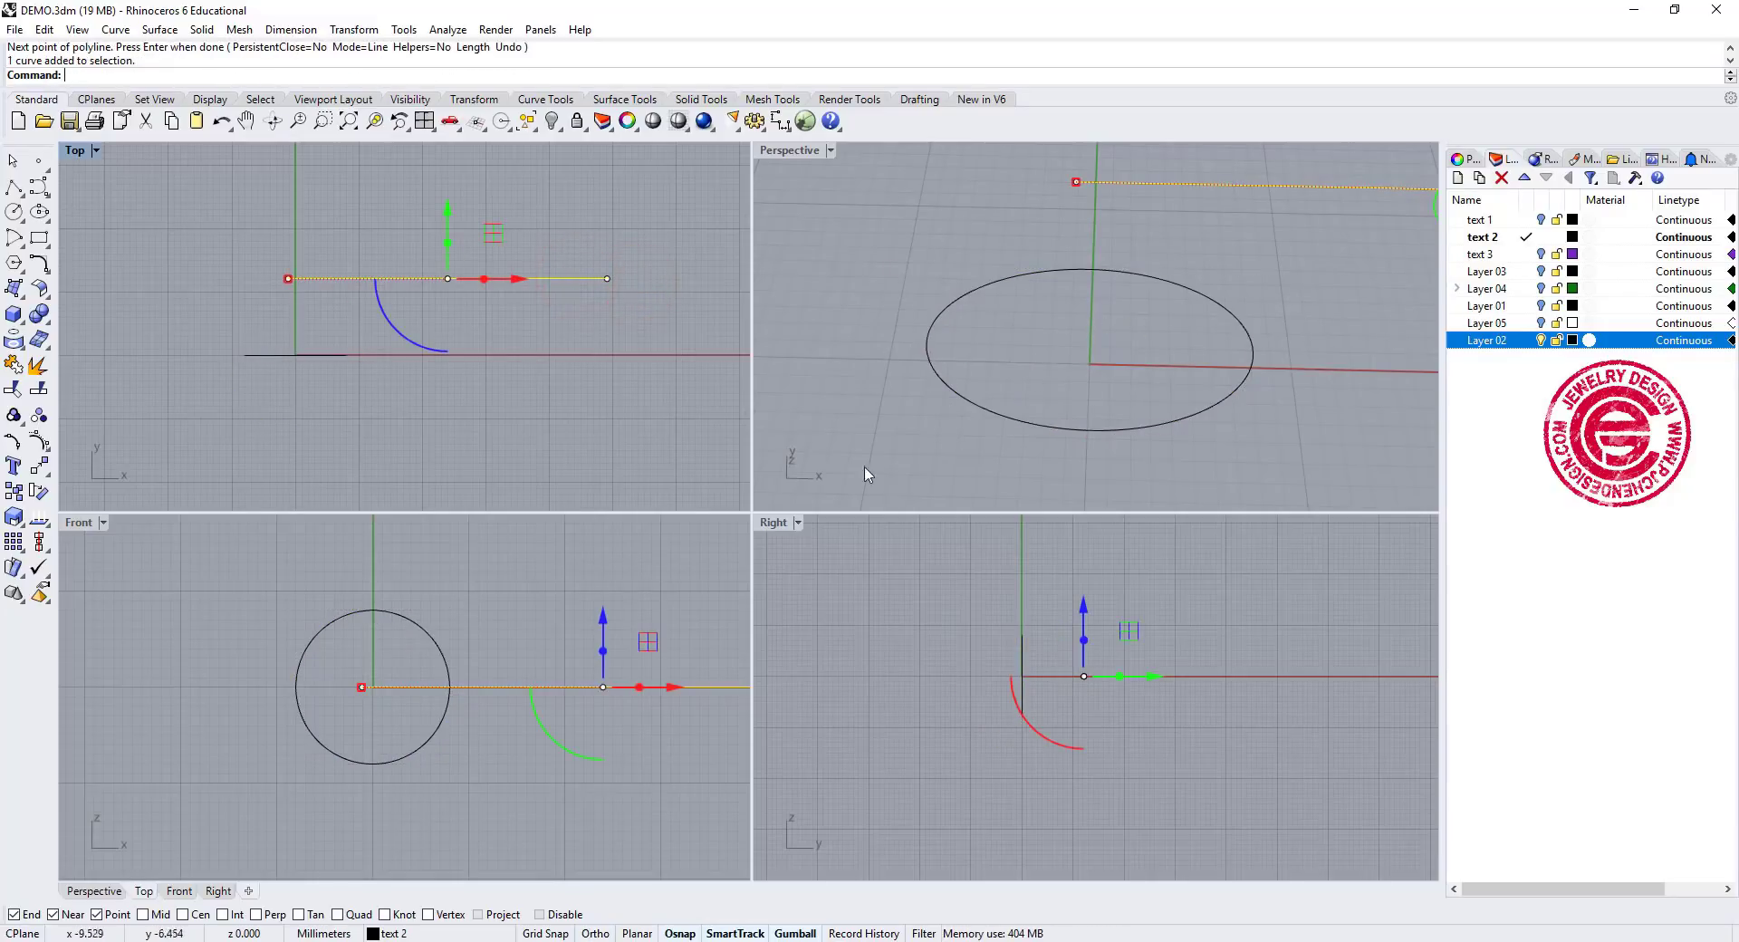
right_click_drag(885, 456, 996, 344)
double_click(70, 154)
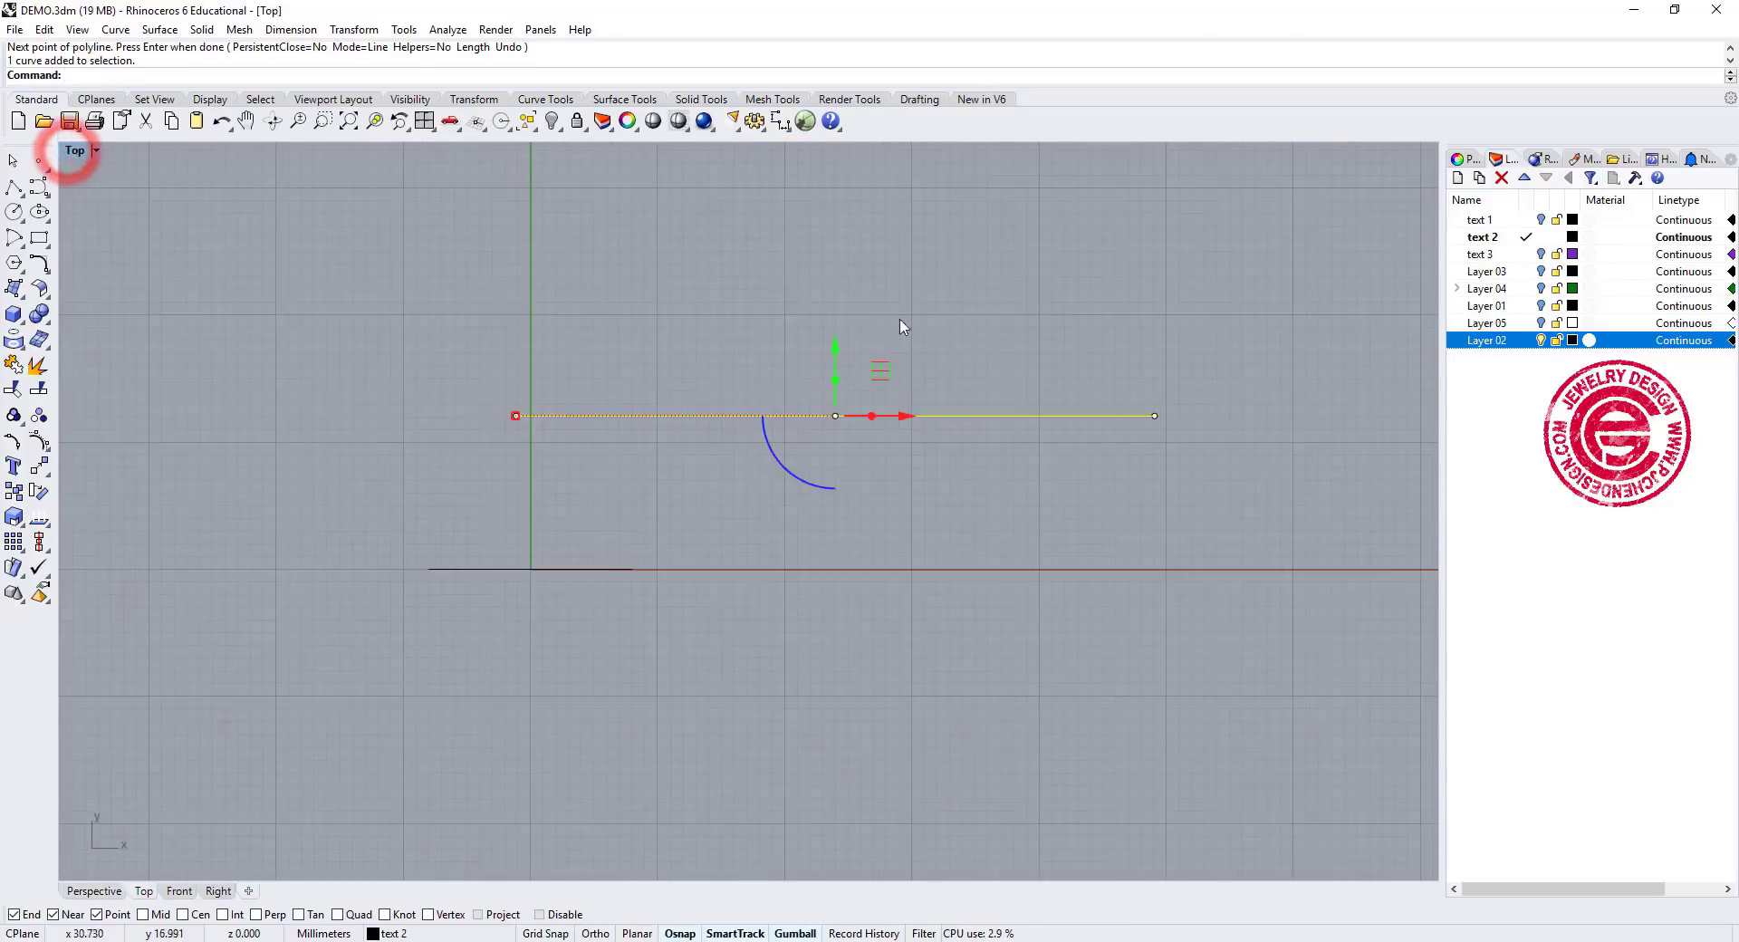
left_click(871, 269)
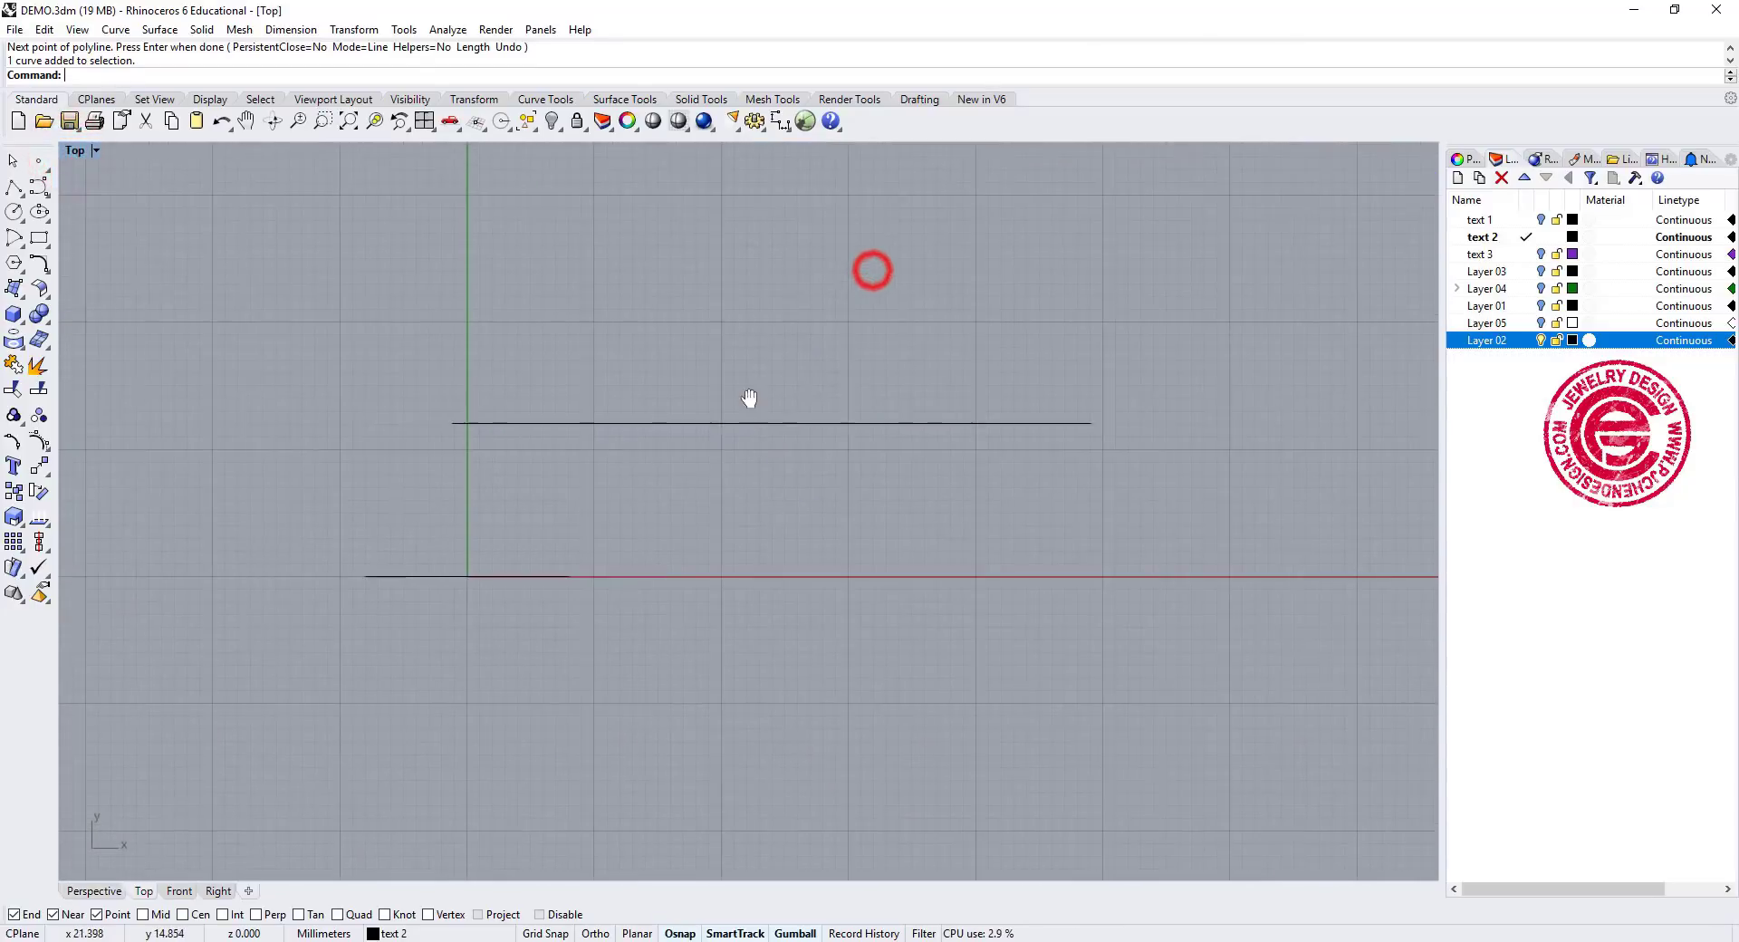
key("Delete")
Create the text PJ as ungrouped curves in bold Edwardian Script ITC, 8 mm high, and place it over the horizontal line
left_click(14, 465)
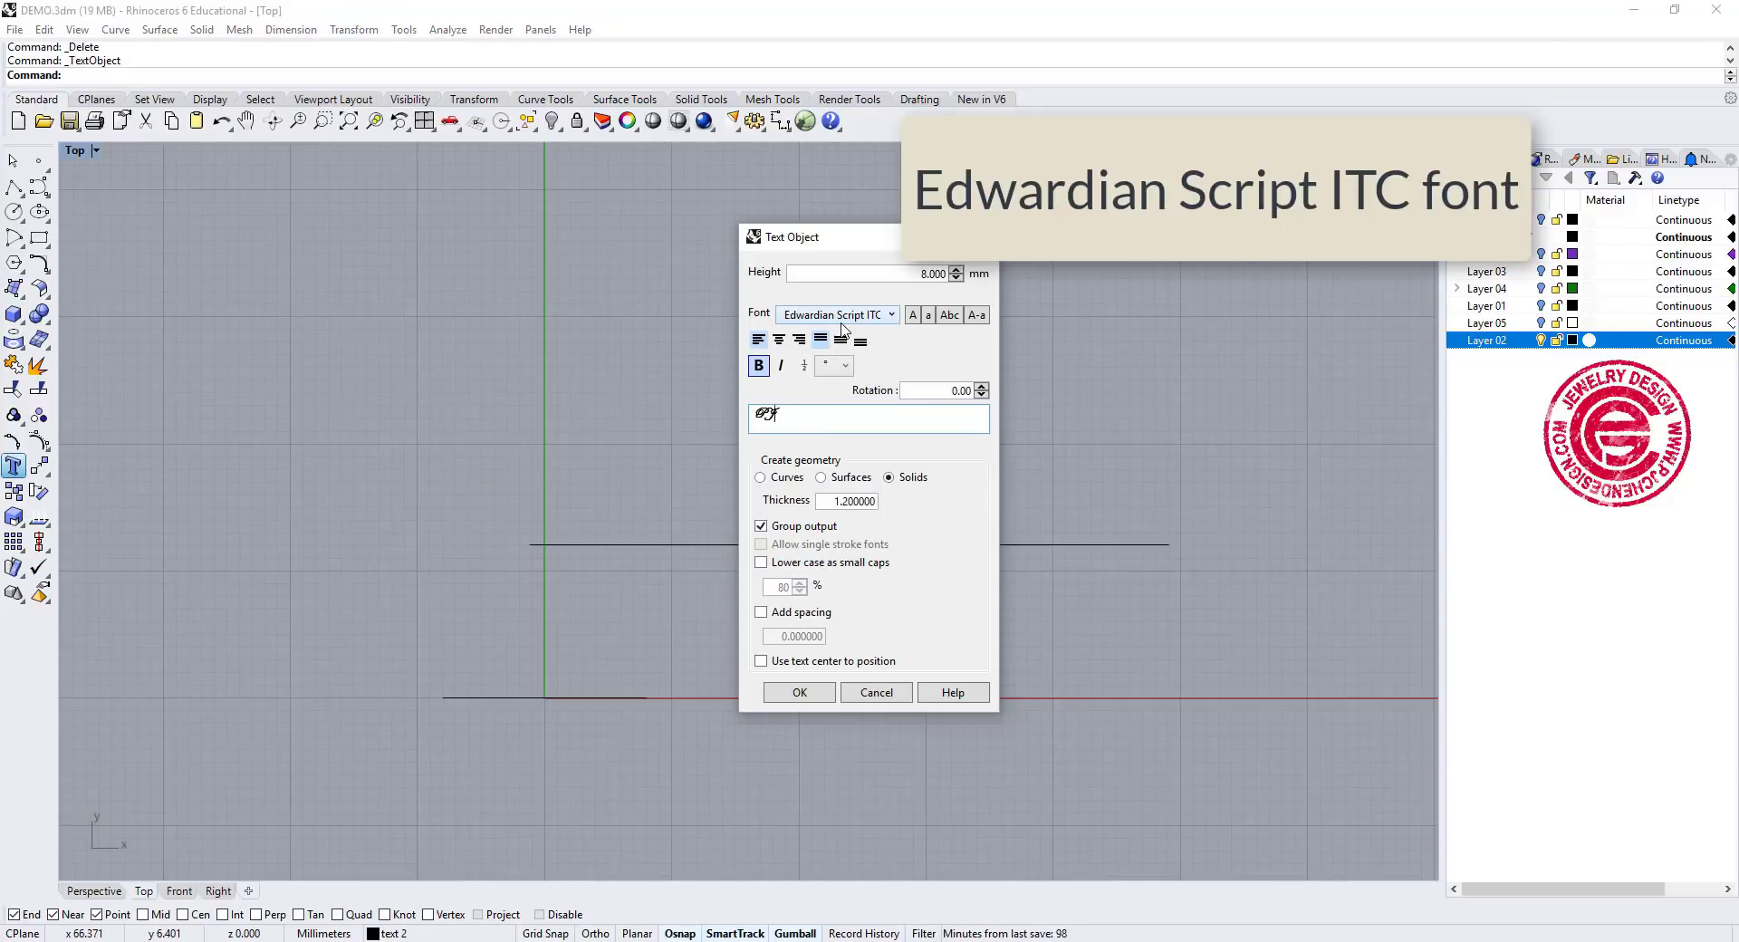
left_click(818, 425)
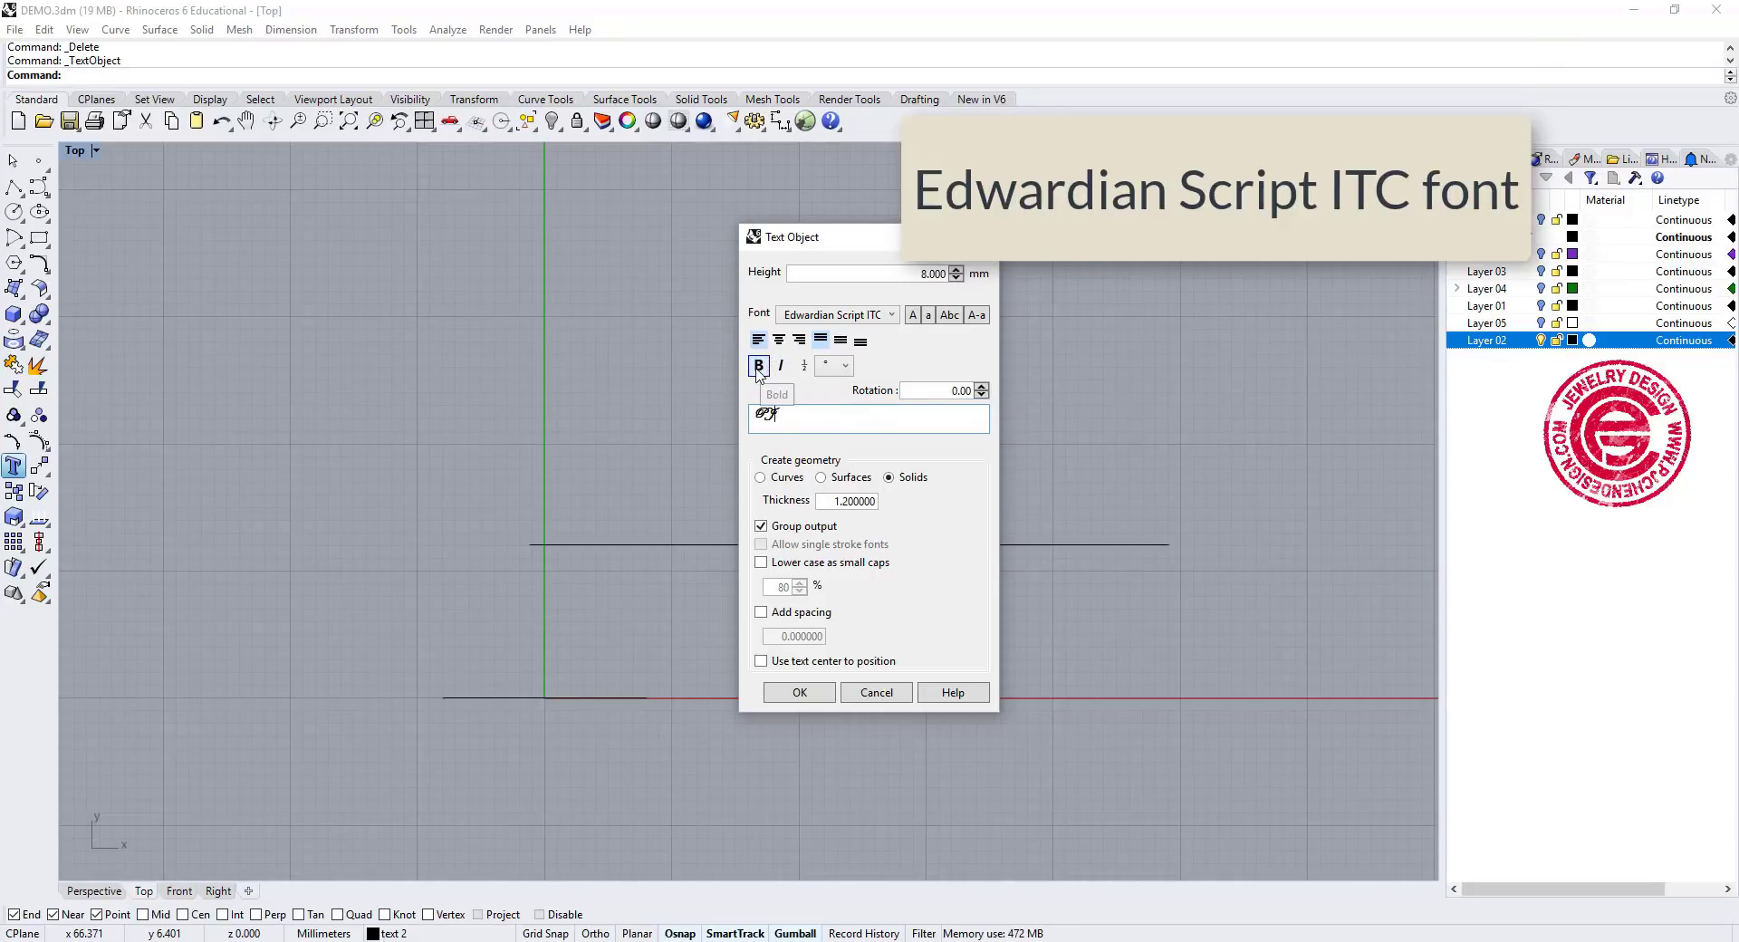
left_click(758, 367)
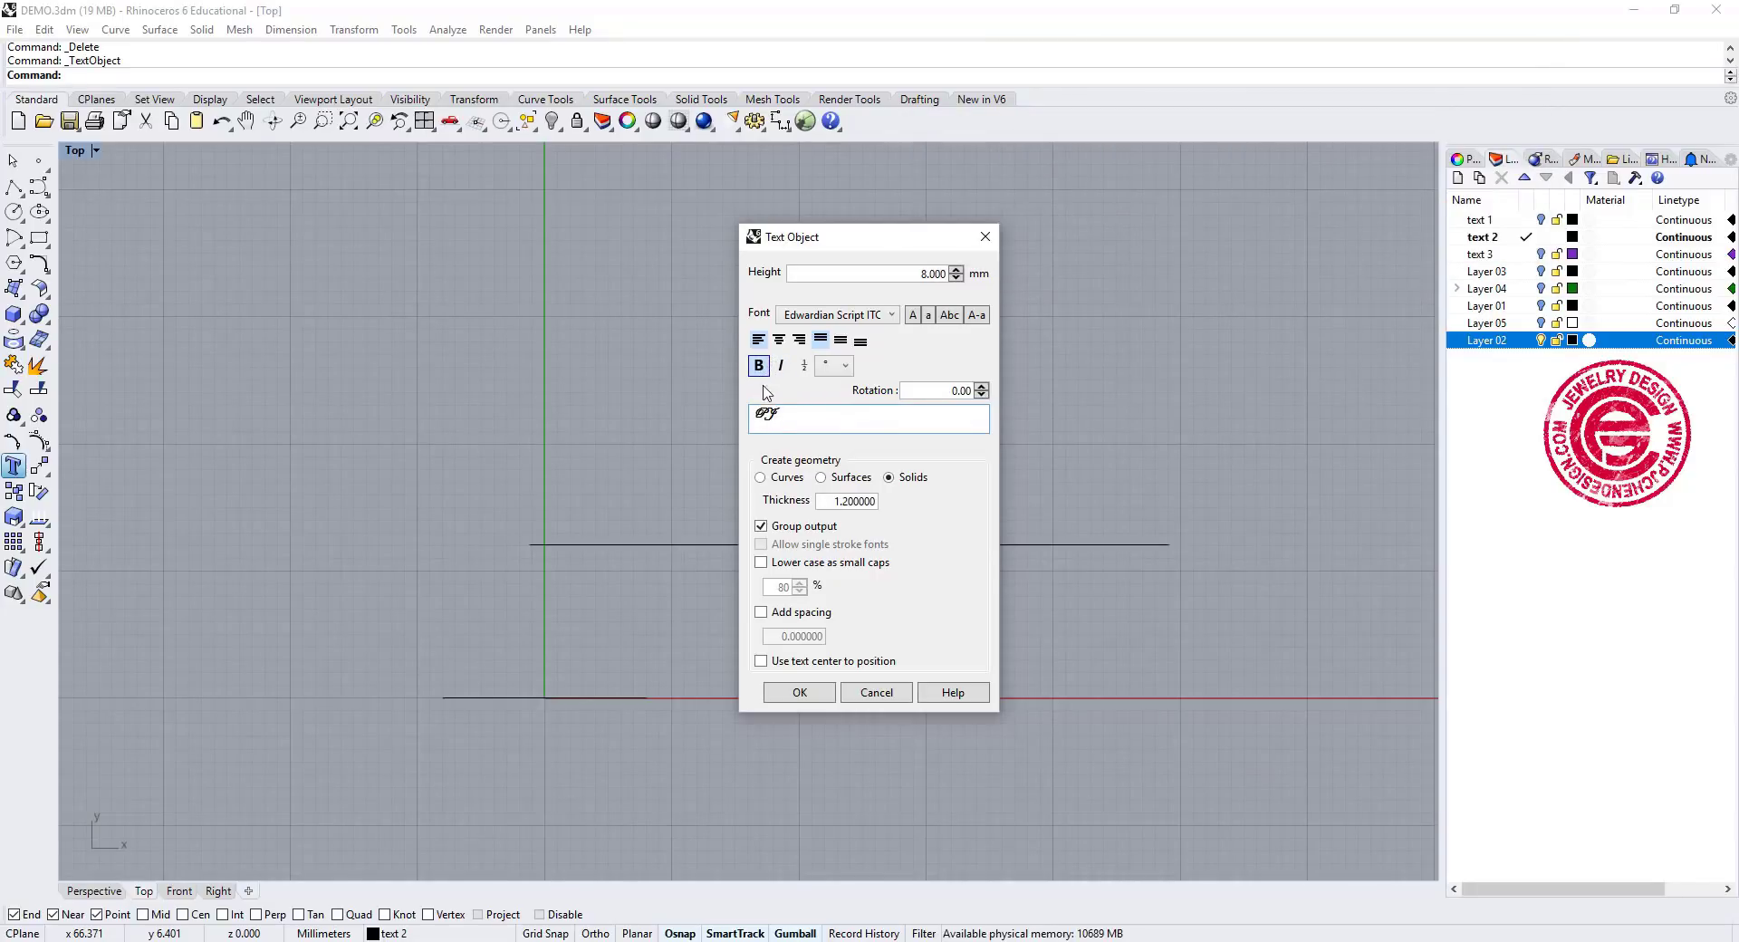
left_click(760, 480)
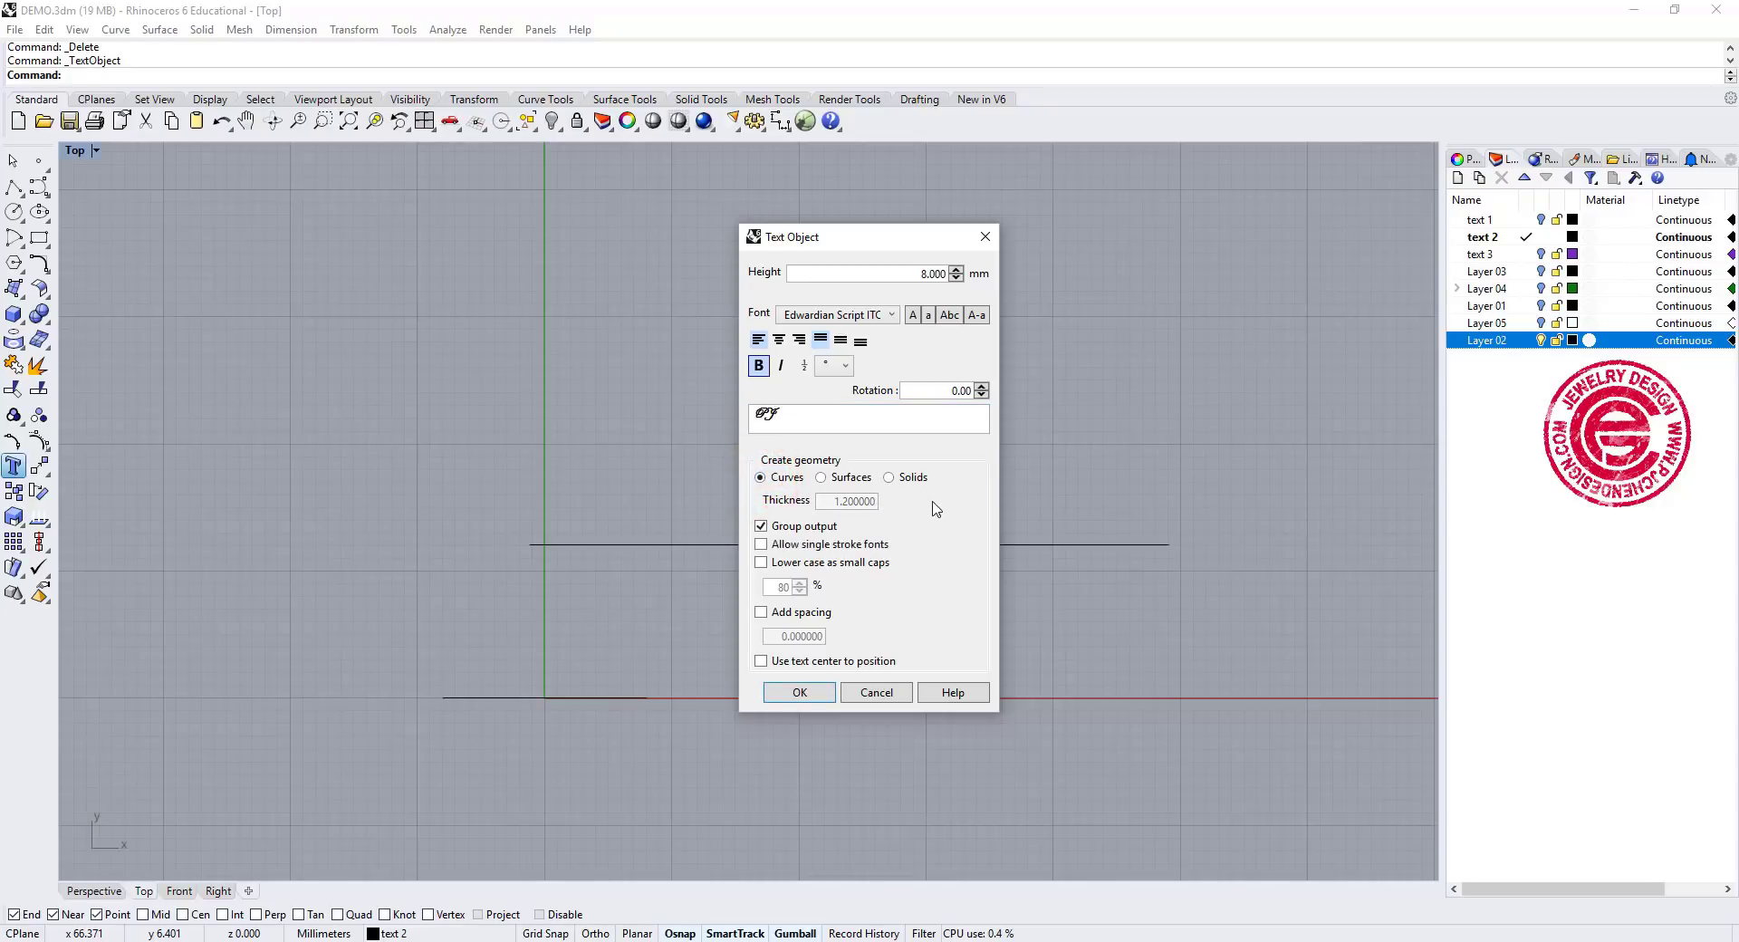
left_click(761, 530)
left_click(801, 694)
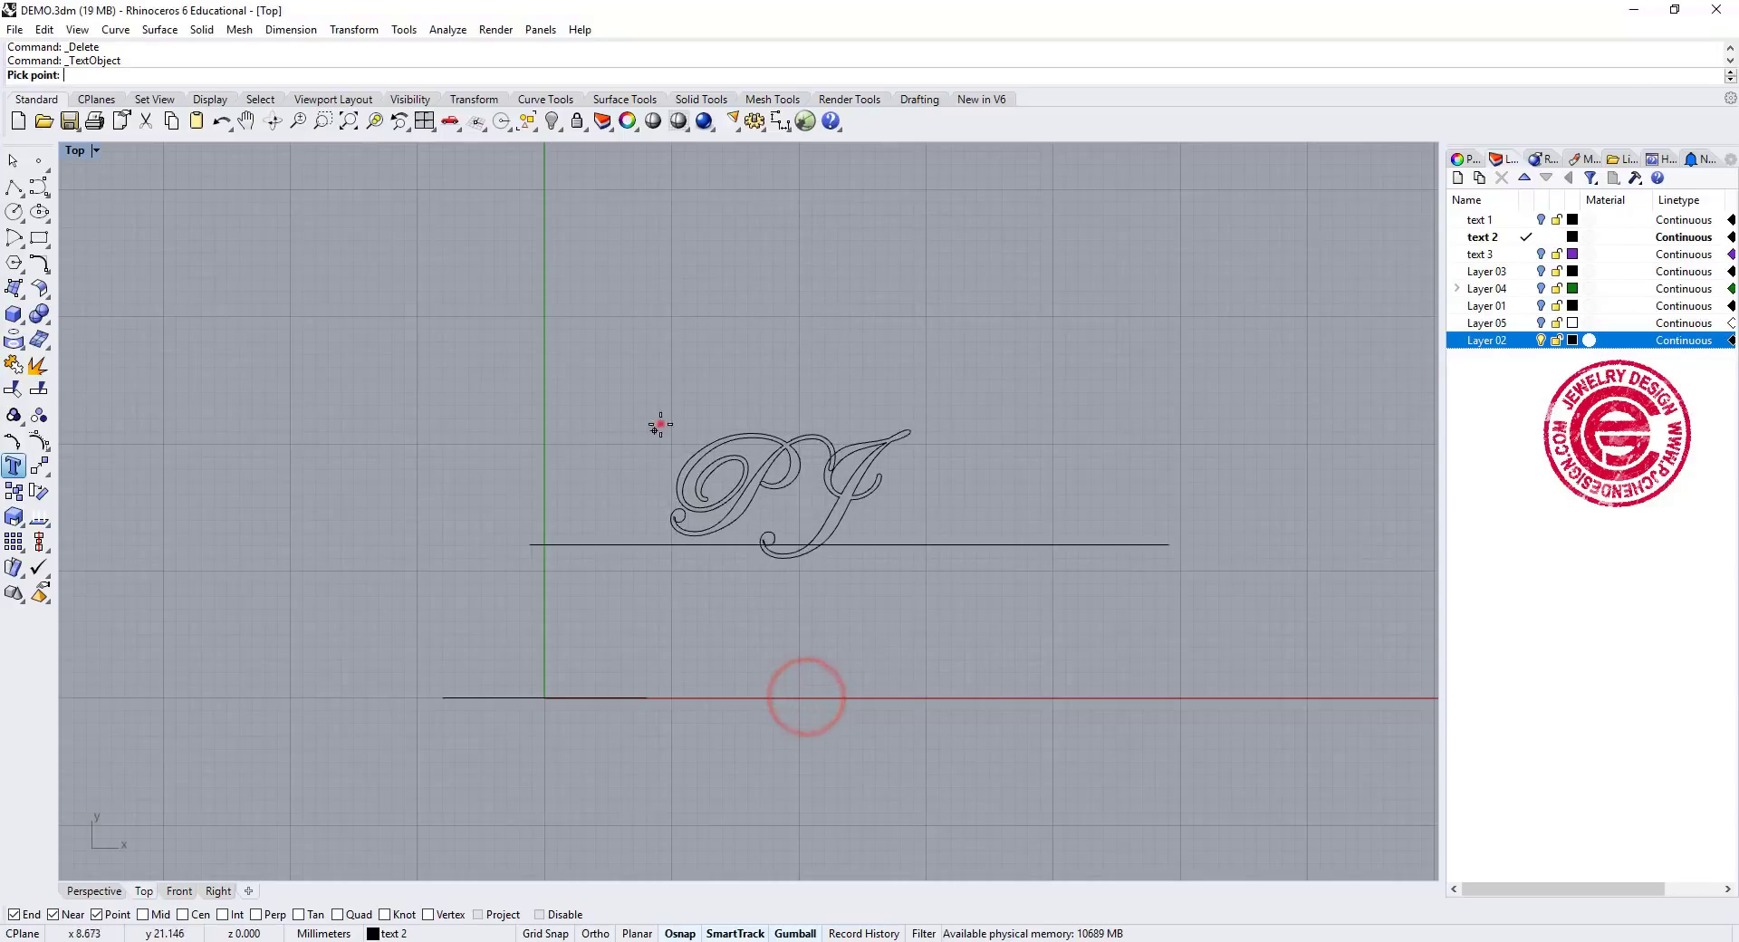
left_click(660, 427)
left_click(776, 499)
scroll(777, 499, "up", 3)
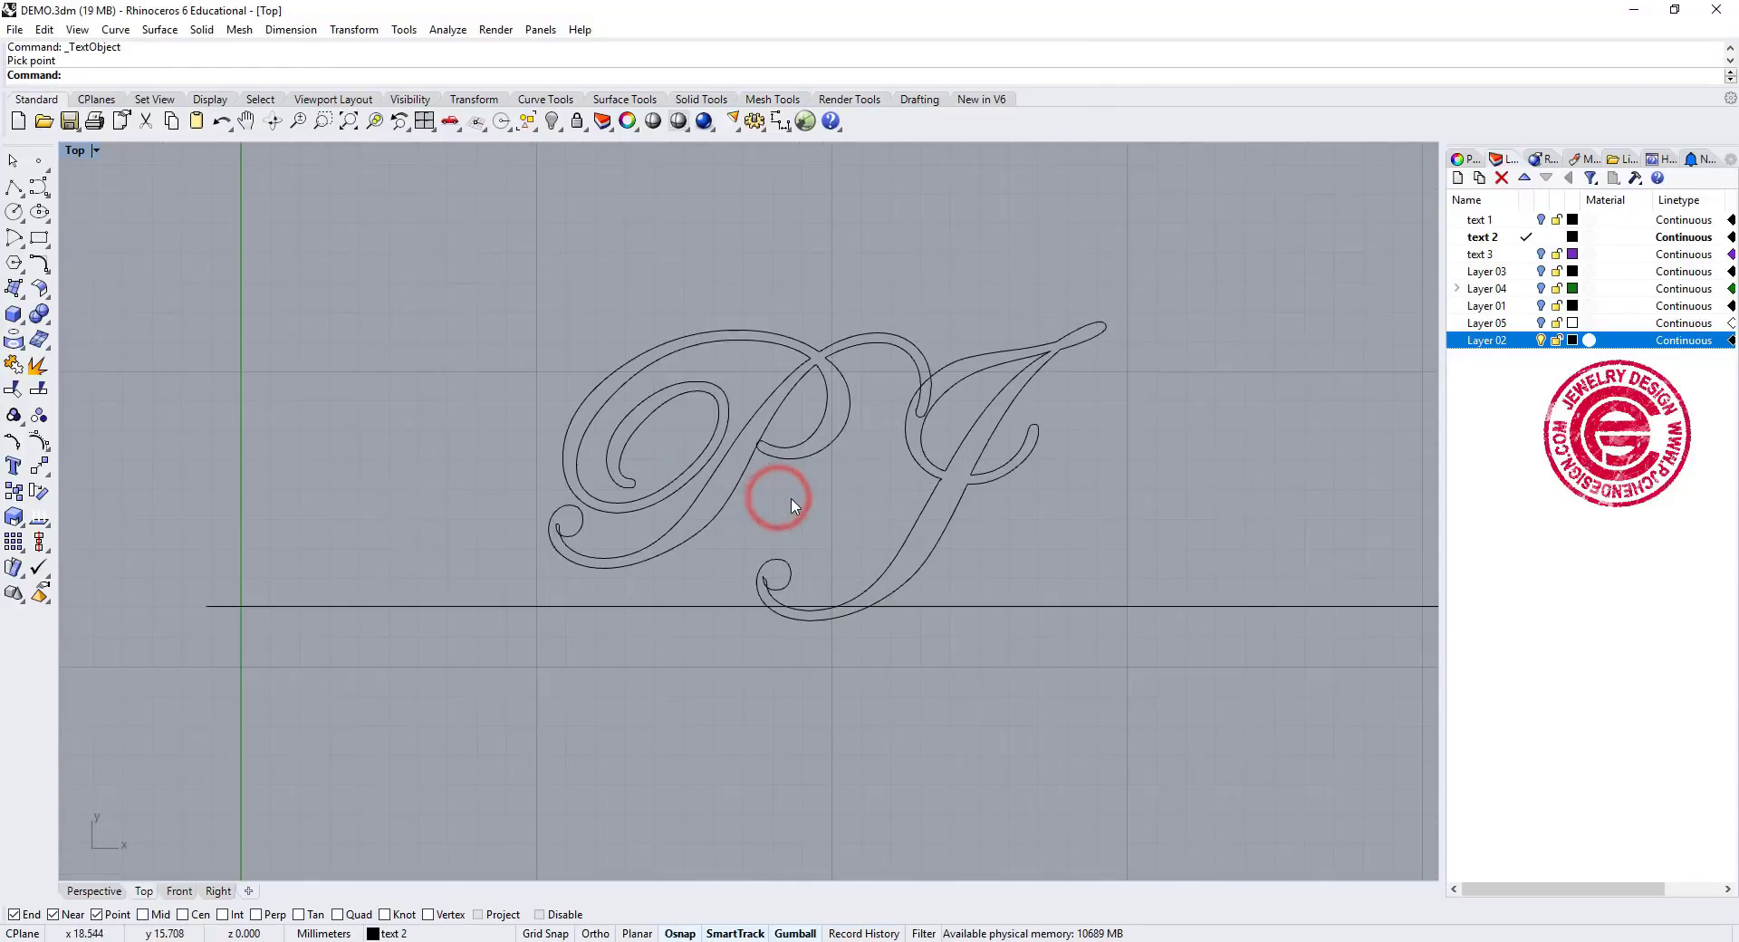
Move the letter P outline horizontally away from the J to separate the two letters
left_click(804, 451)
left_click_drag(819, 450, 772, 453)
left_click(784, 493)
Delete the control points that form the self-crossing tip inside the P's lower curl
scroll(711, 468, "up", 2)
scroll(500, 542, "up", 2)
scroll(615, 605, "up", 4)
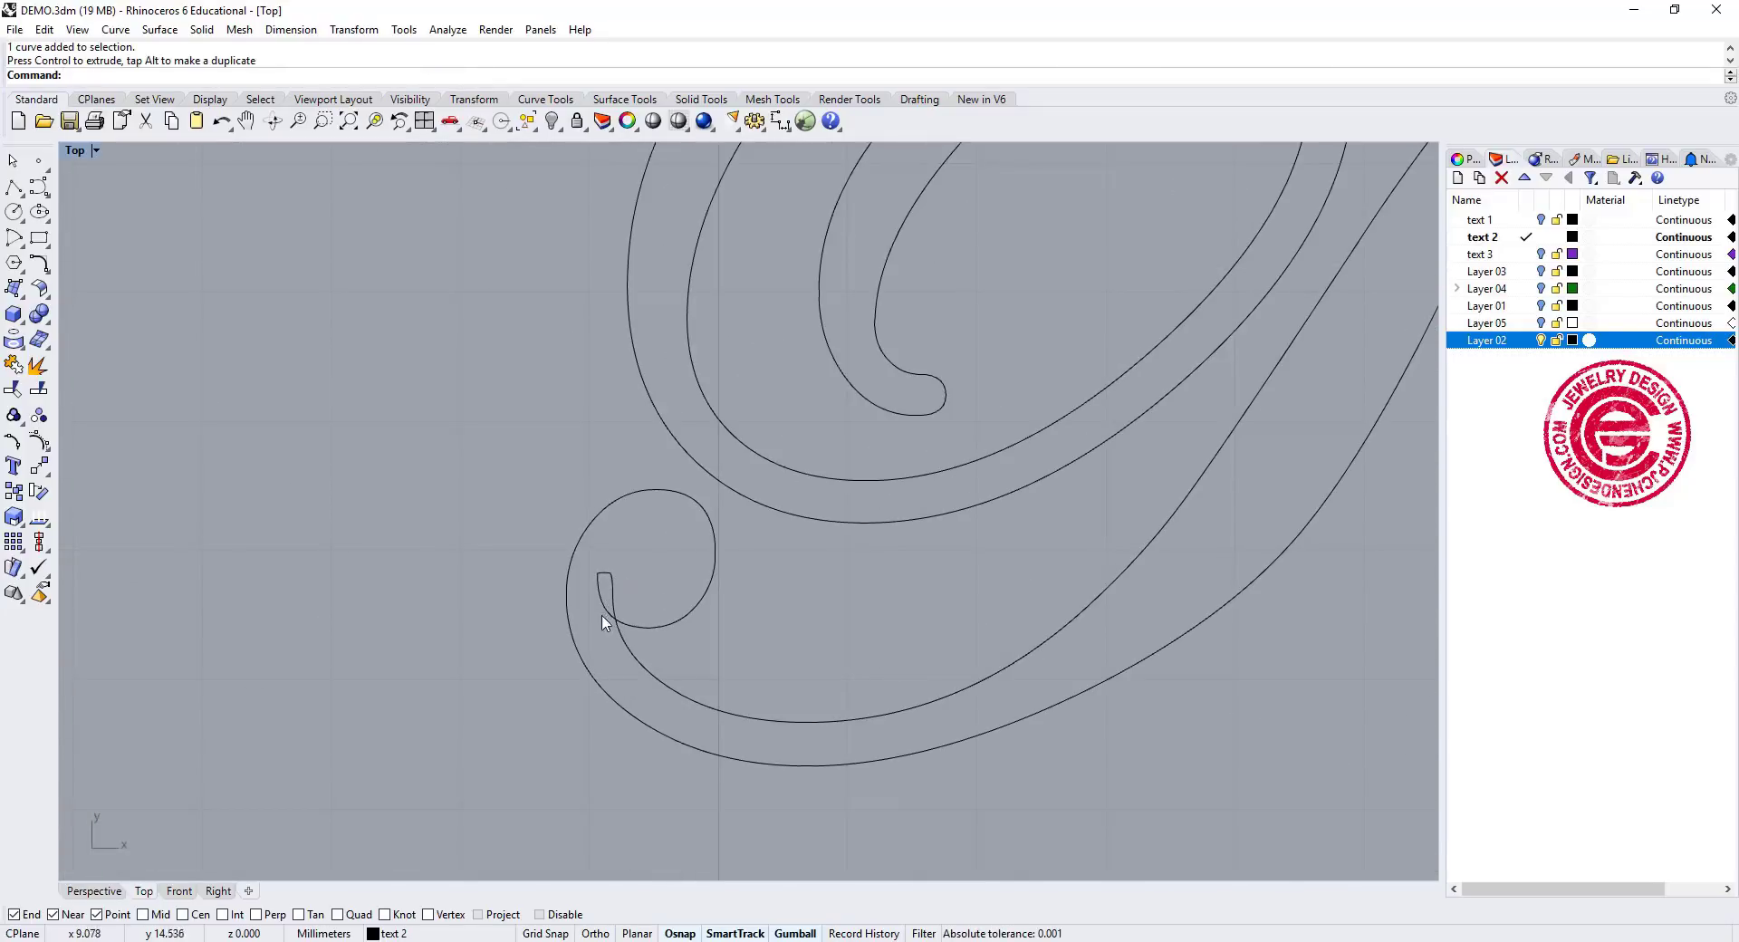
scroll(624, 613, "up", 2)
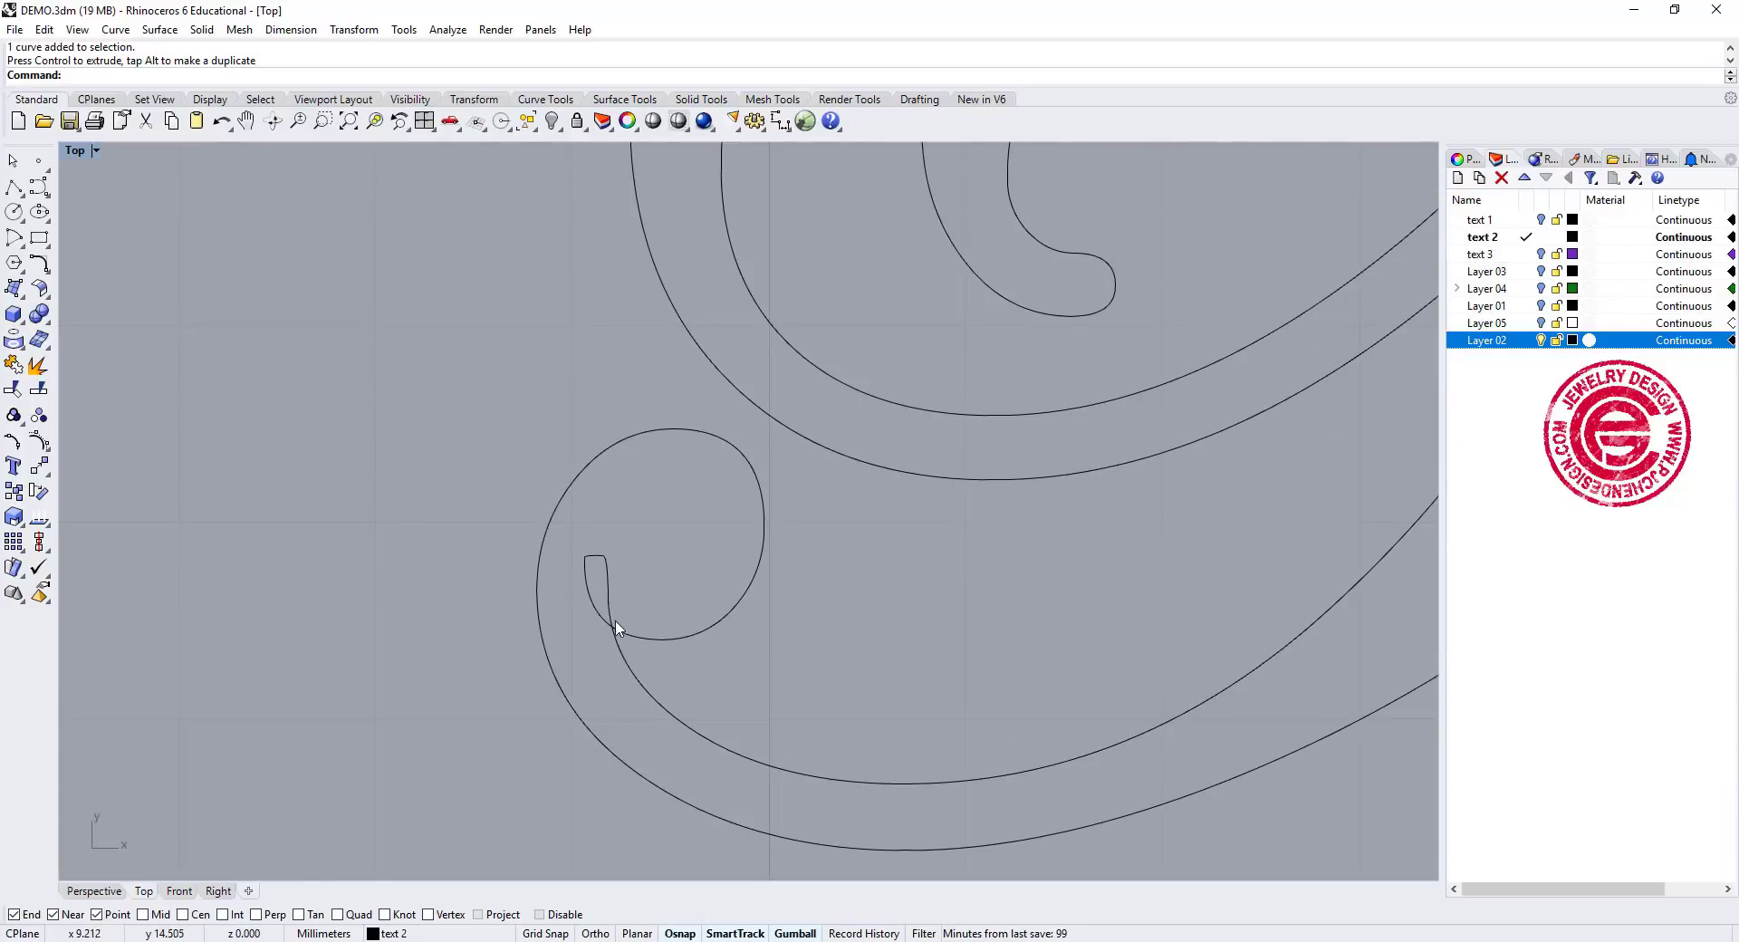
left_click(616, 631)
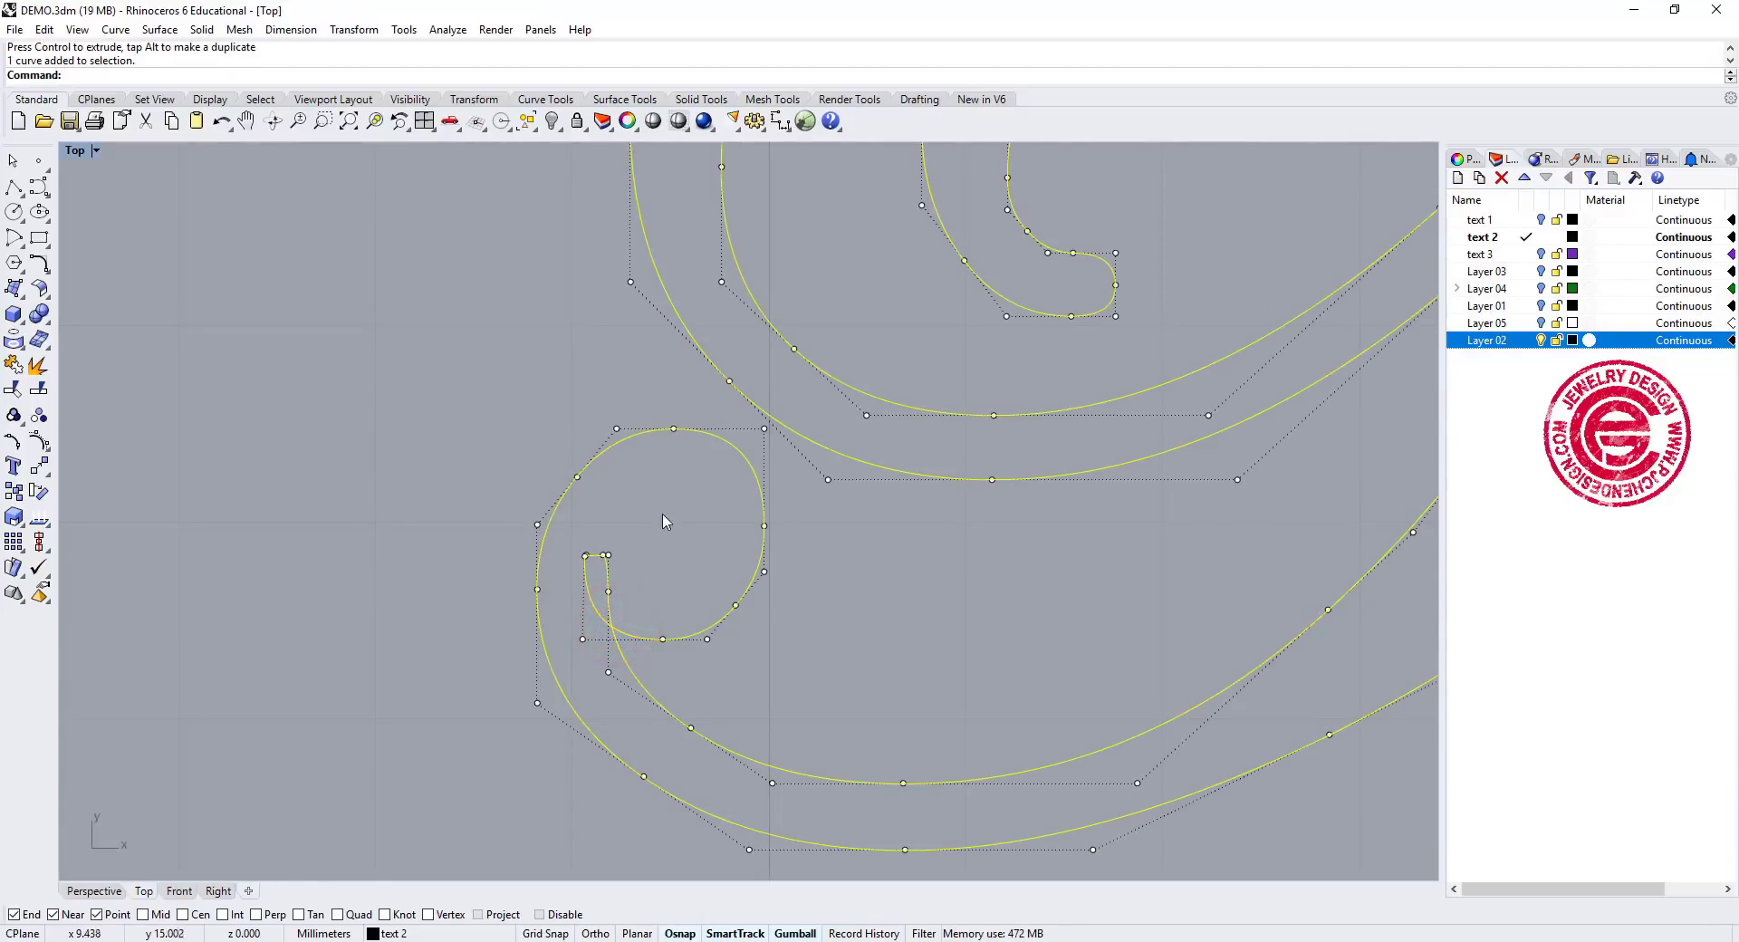
left_click_drag(565, 535, 640, 616)
key("Delete")
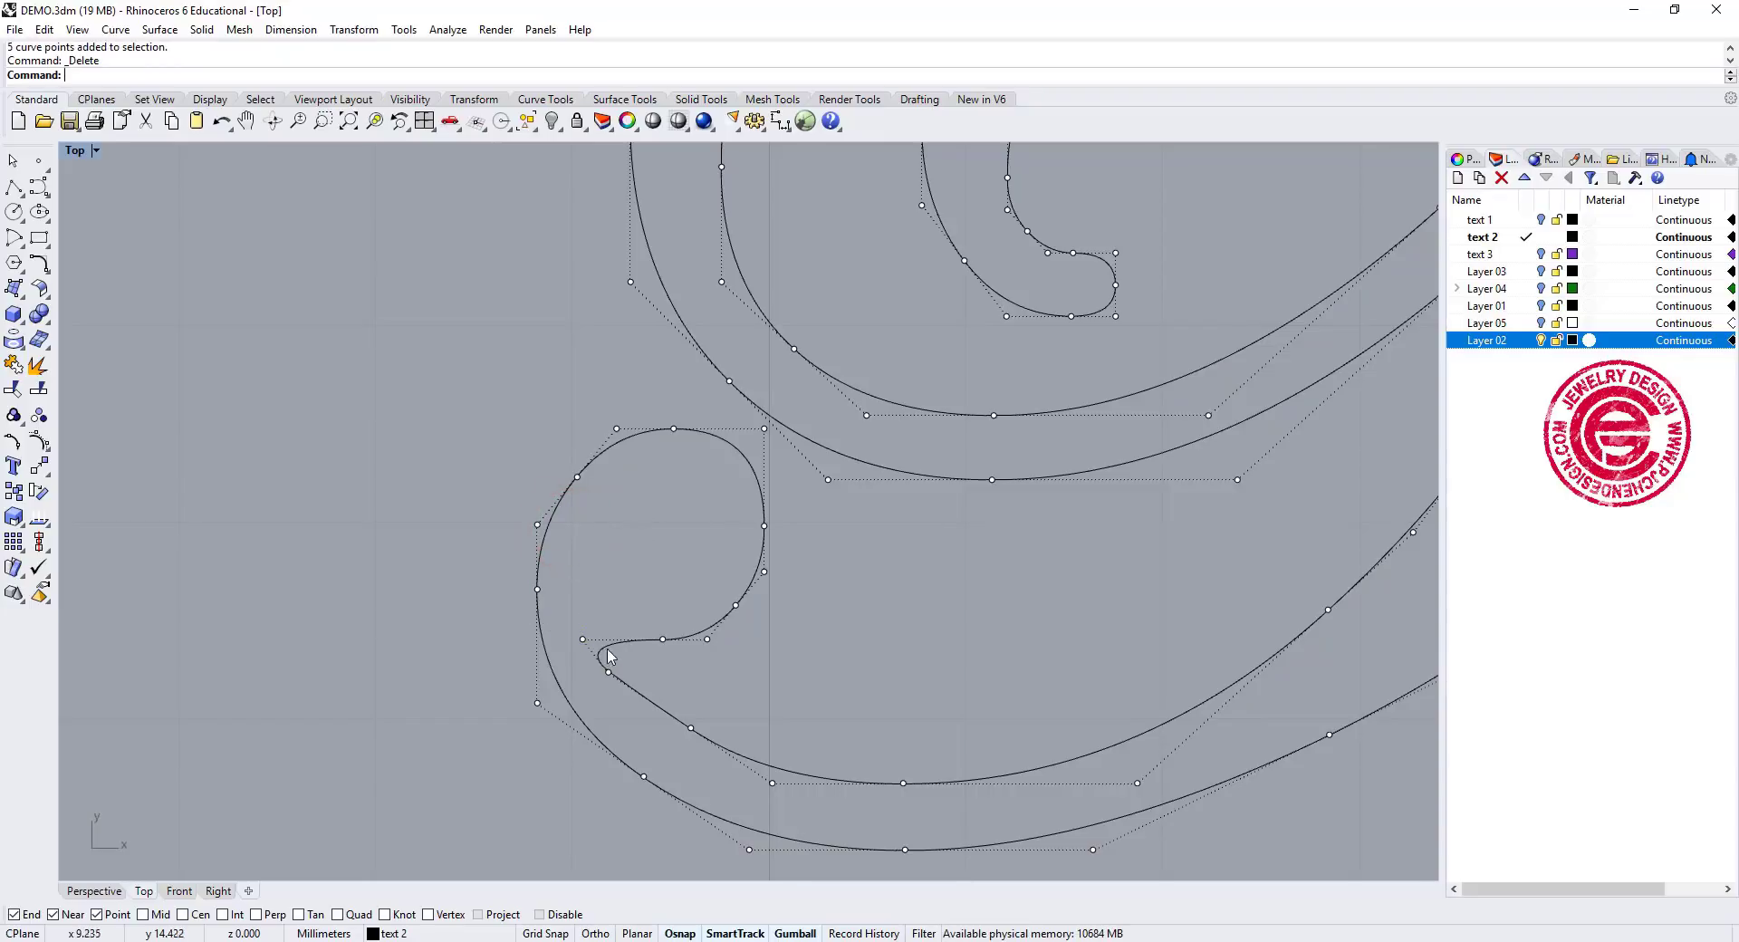
left_click(583, 640)
key("Delete")
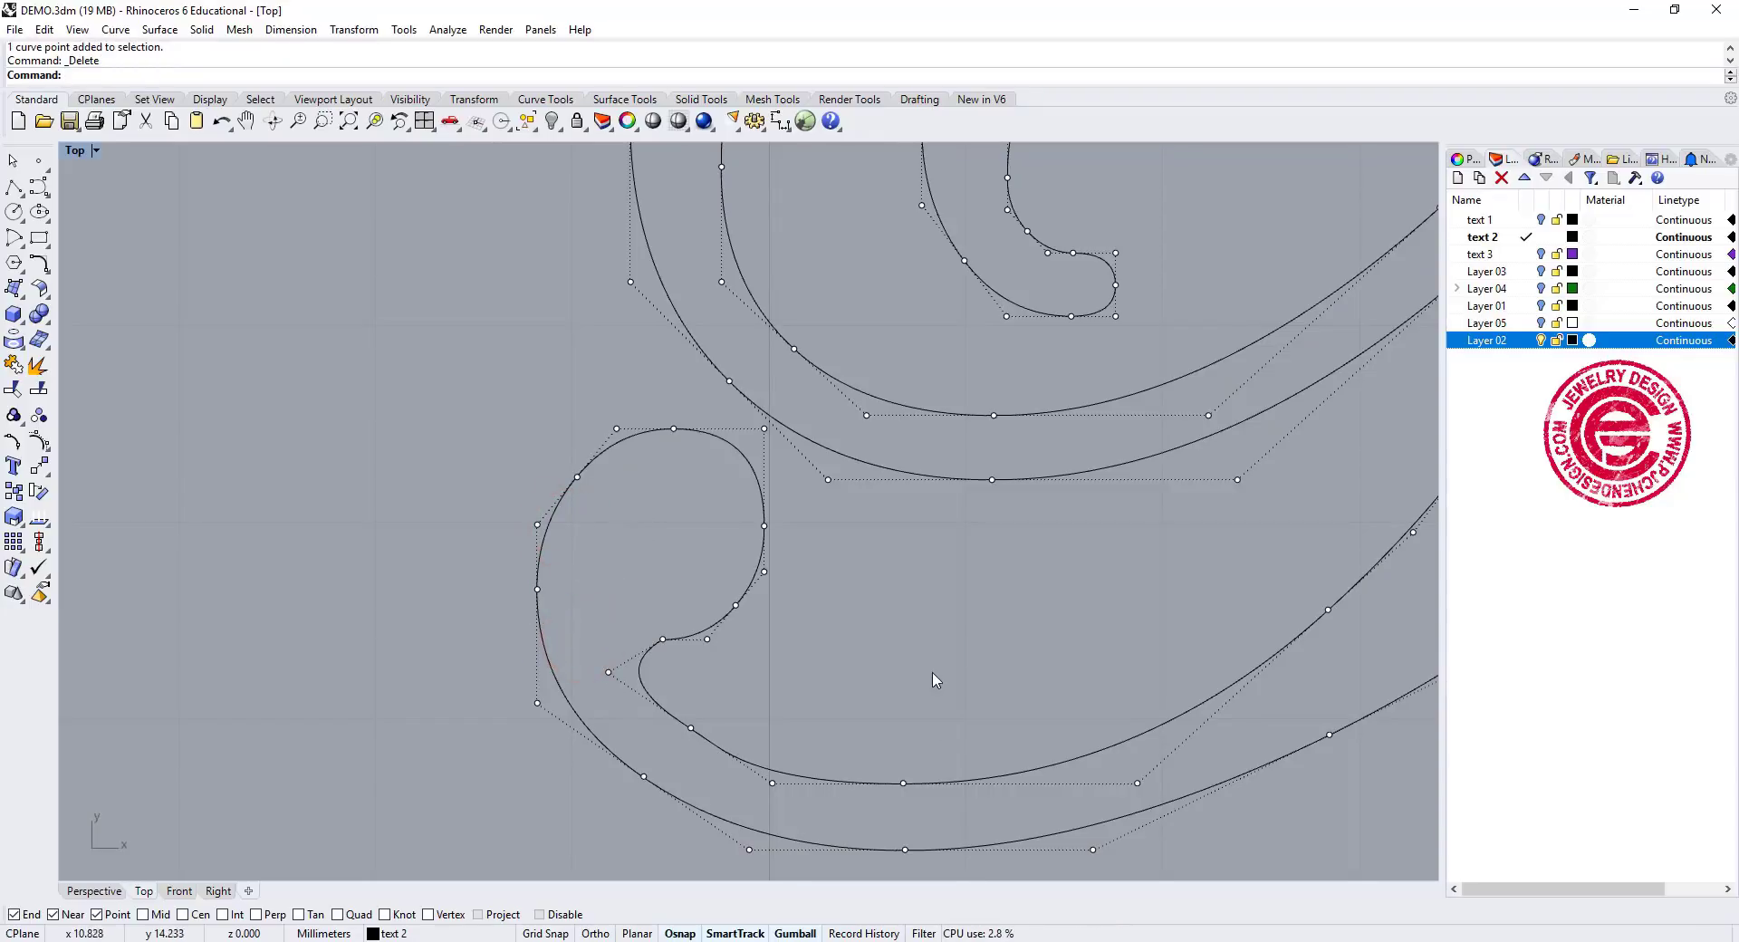
Remove the self-crossing tip inside the J's lower curl by deleting its control points
scroll(1056, 535, "down", 5)
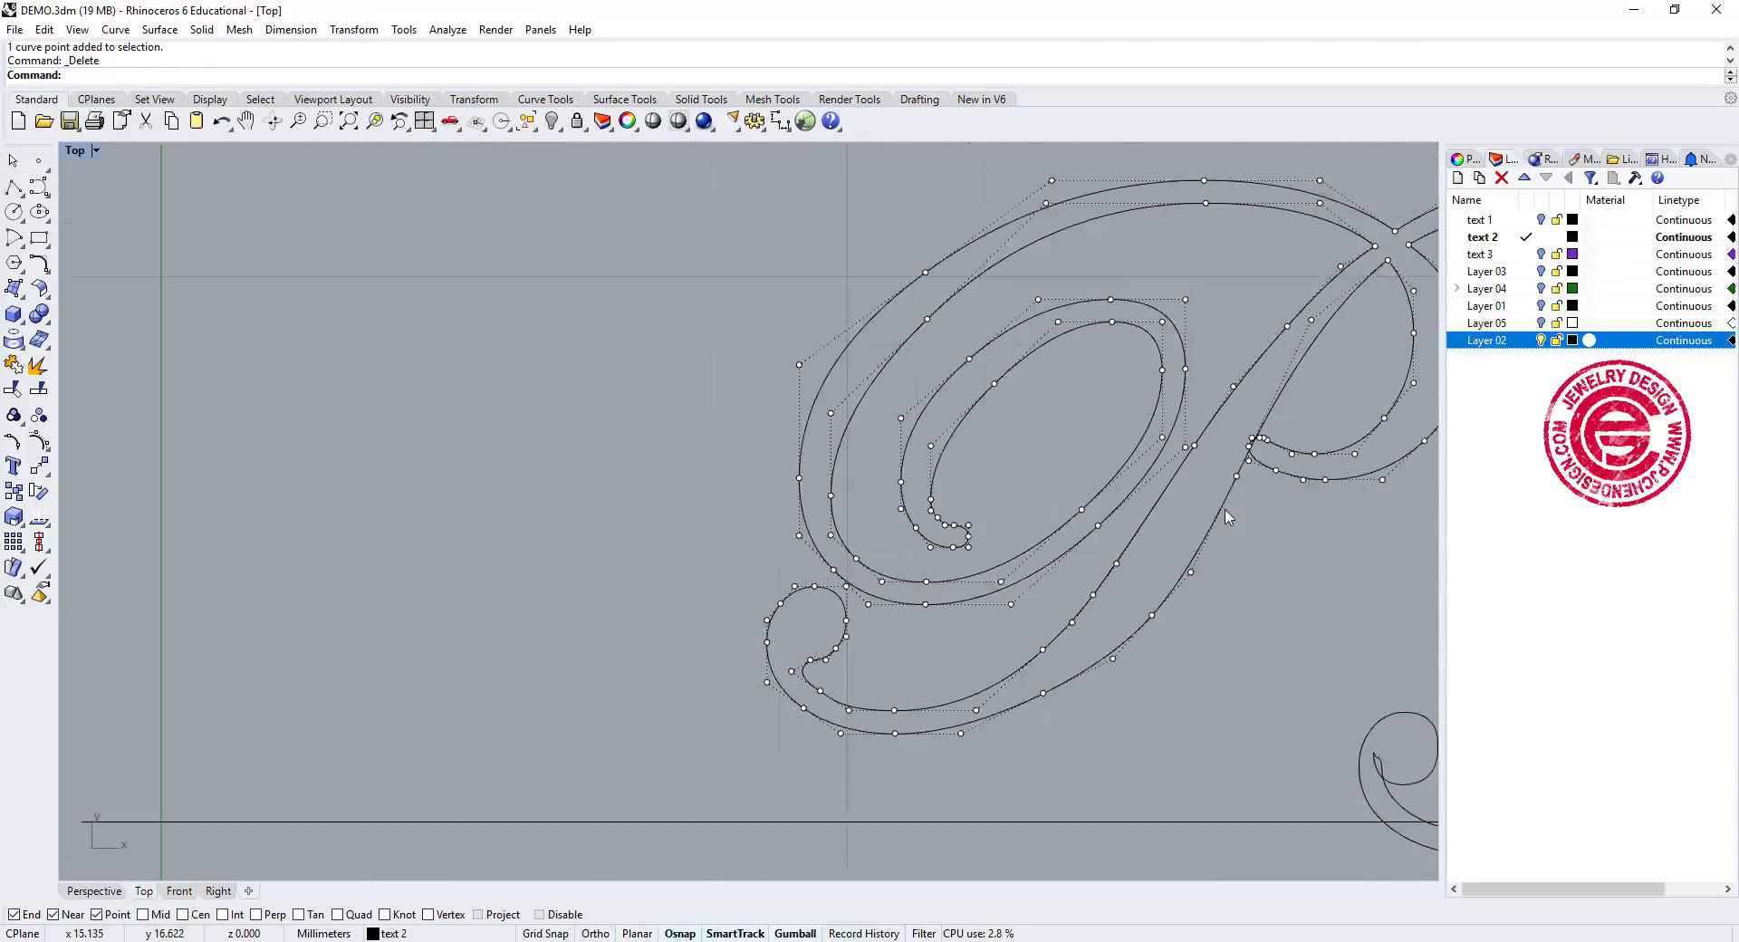
scroll(931, 426, "up", 8)
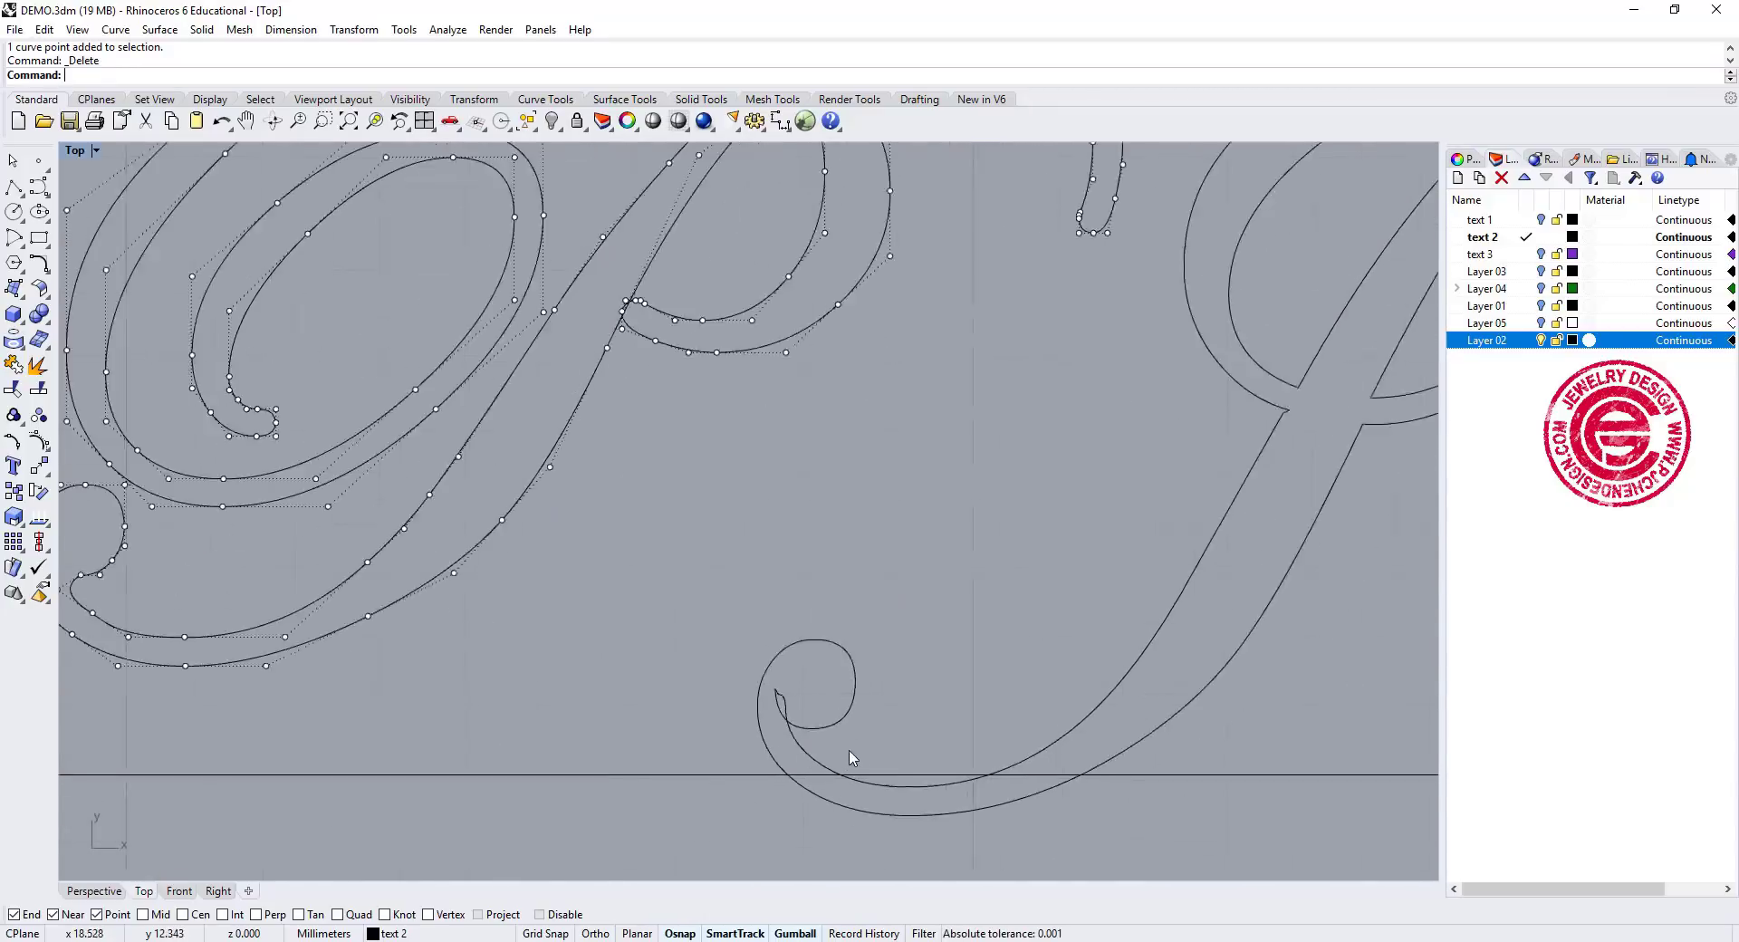
left_click(794, 709)
scroll(762, 677, "up", 8)
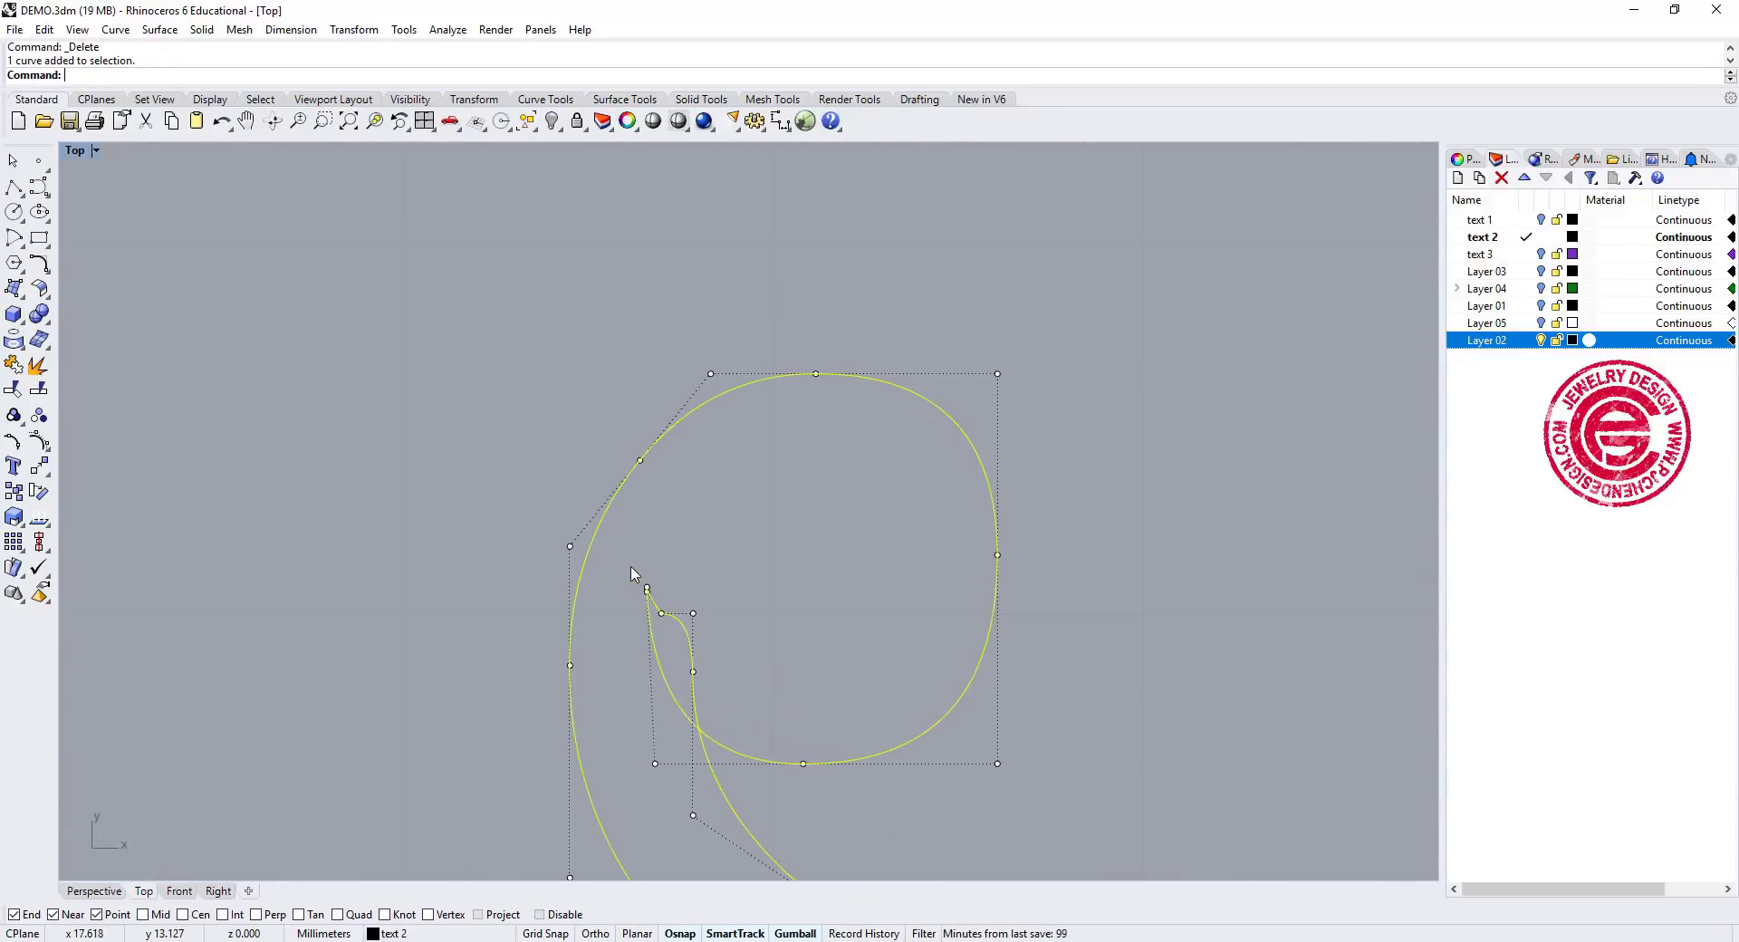
left_click_drag(631, 567, 753, 722)
key("Delete")
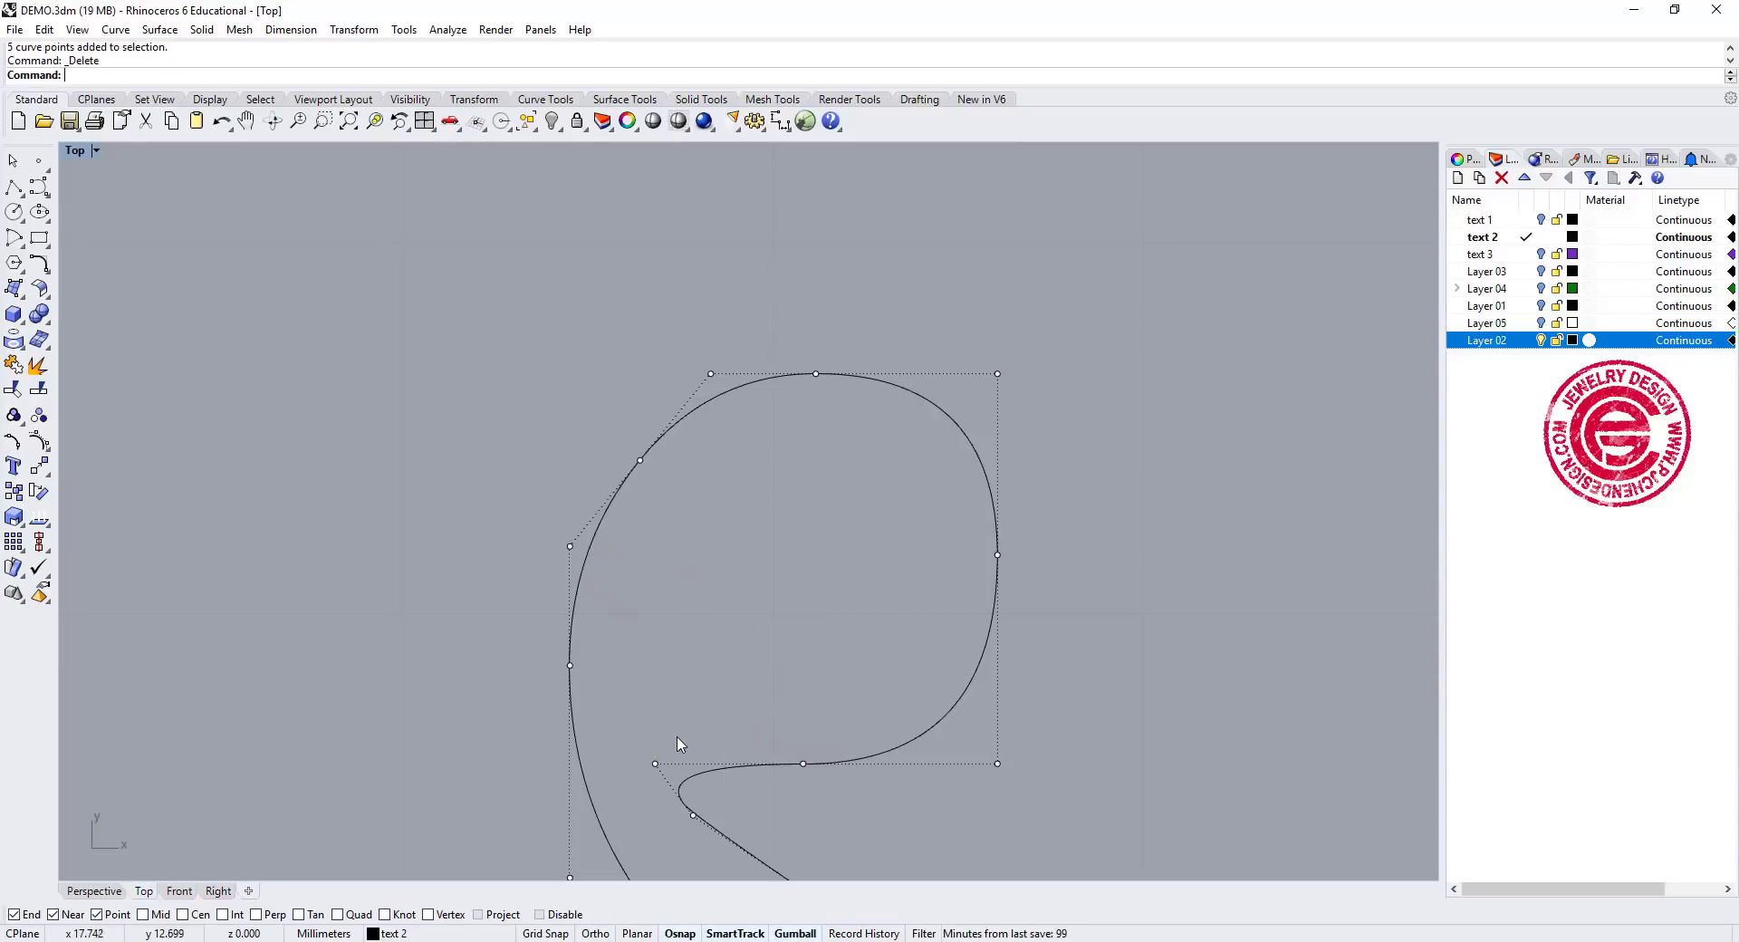
left_click(655, 766)
key("Delete")
Explode the P outline into separate segments and inspect those where the bowl's rounded end overlaps the stem
scroll(774, 596, "down", 8)
scroll(801, 371, "up", 3)
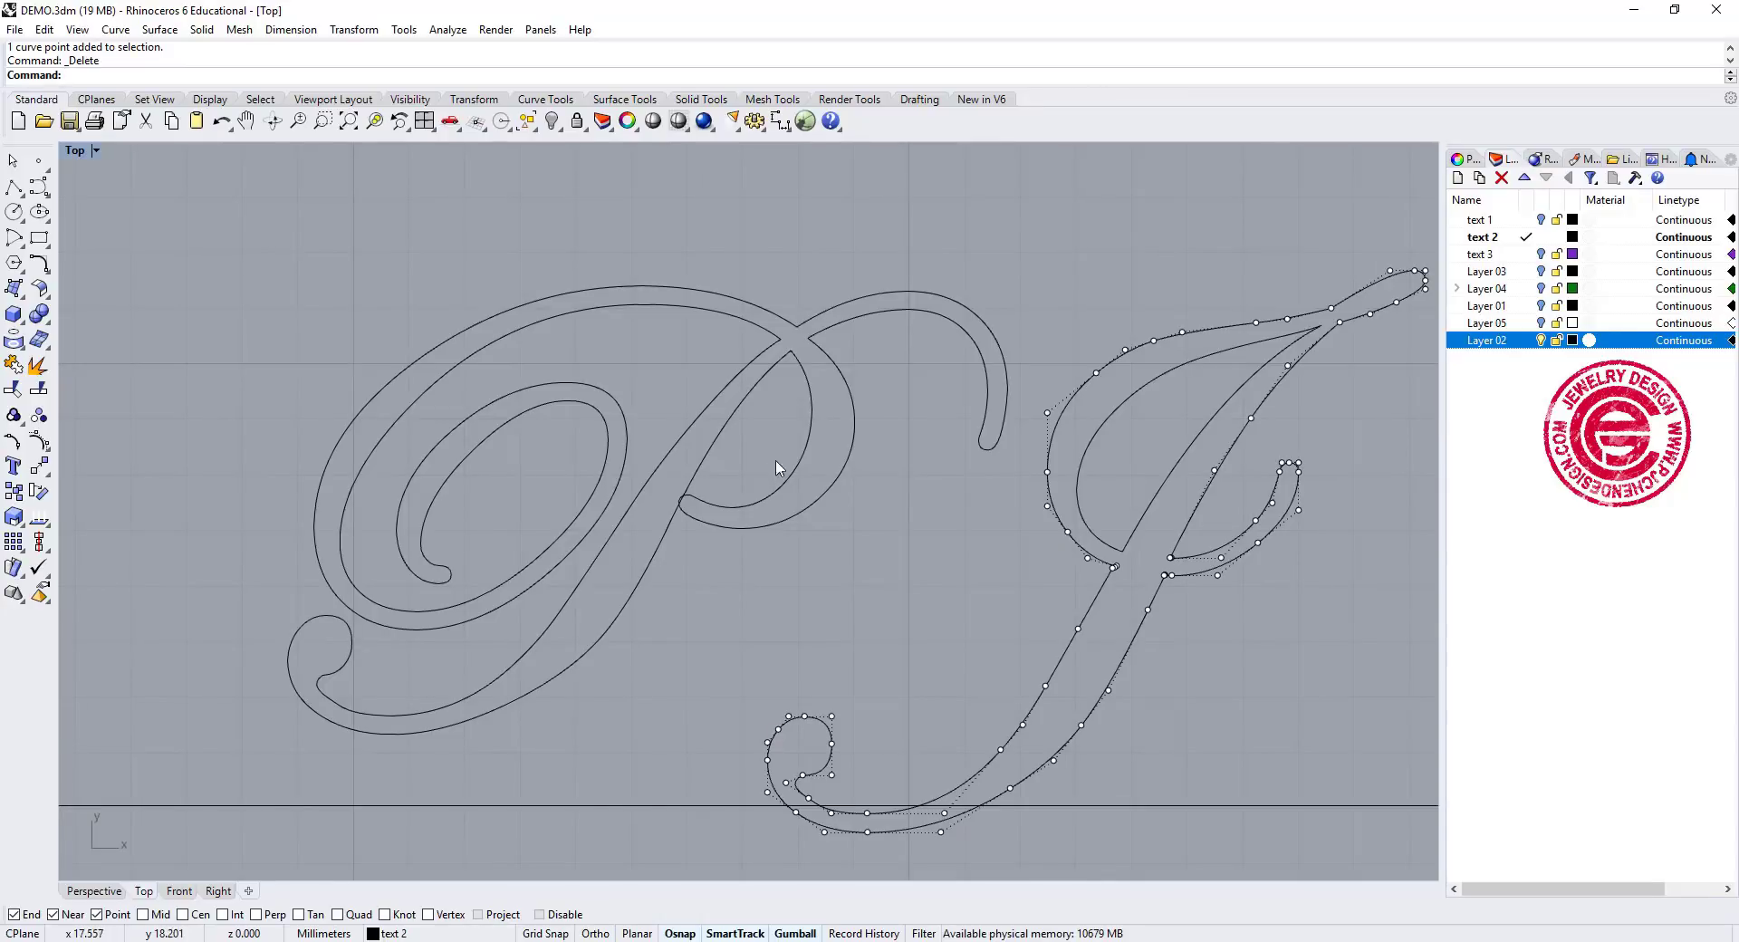
scroll(768, 471, "up", 6)
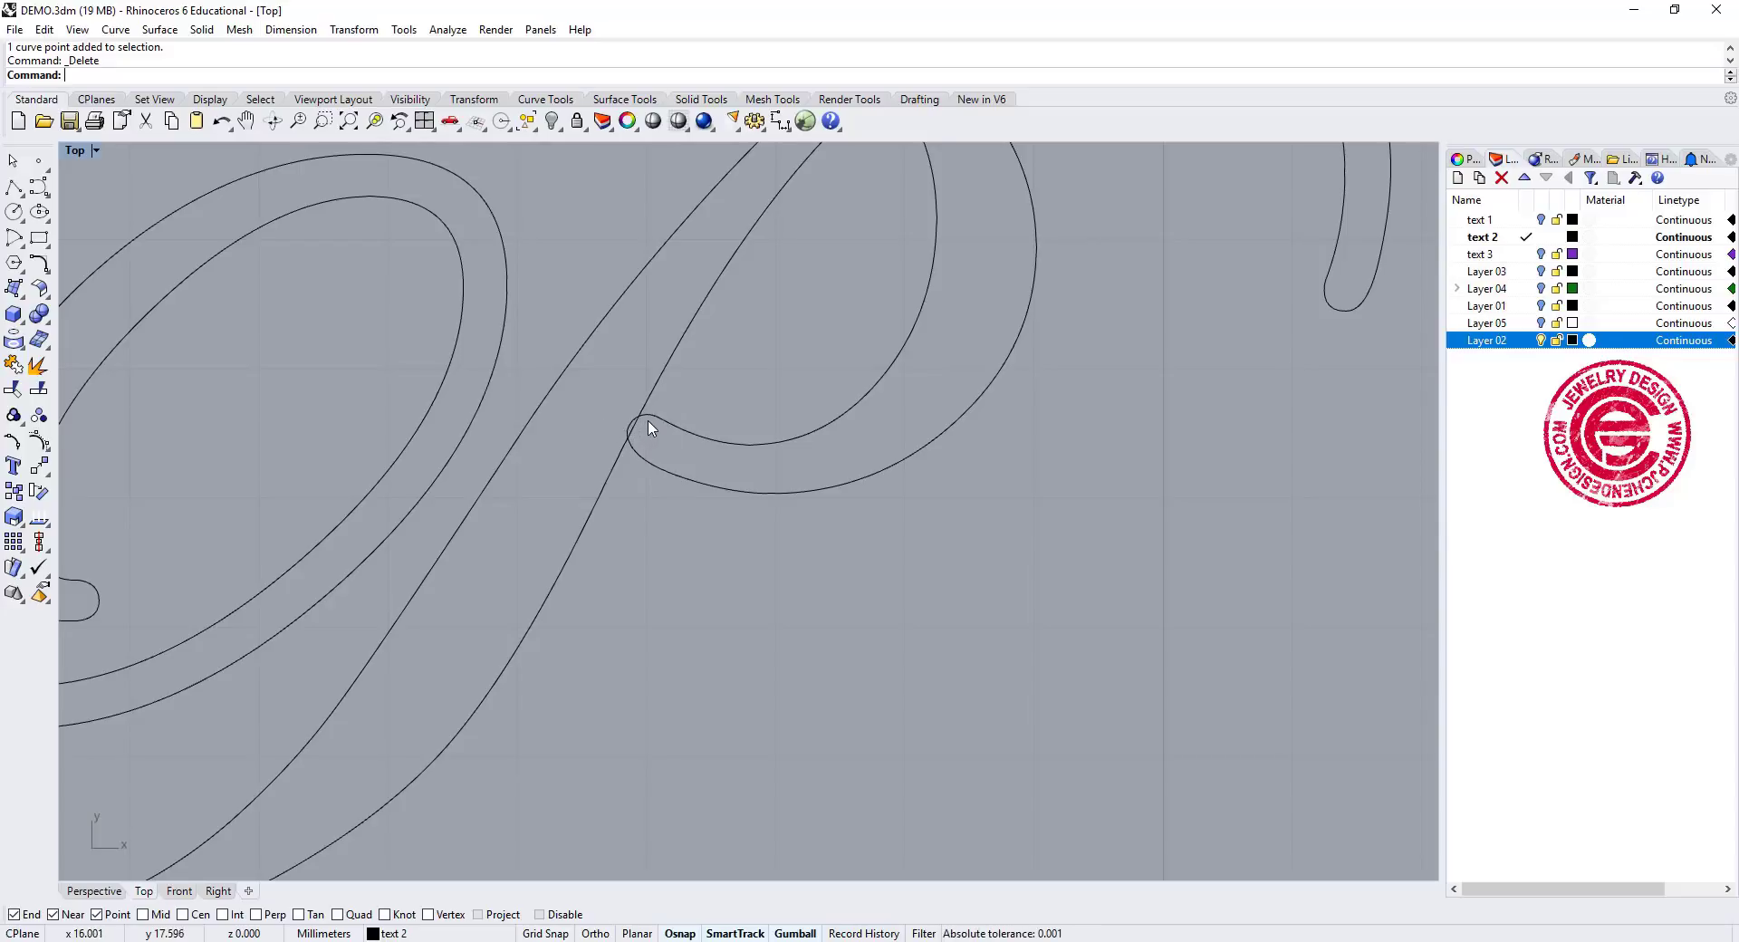
scroll(632, 428, "down", 5)
key("Escape")
left_click(649, 449)
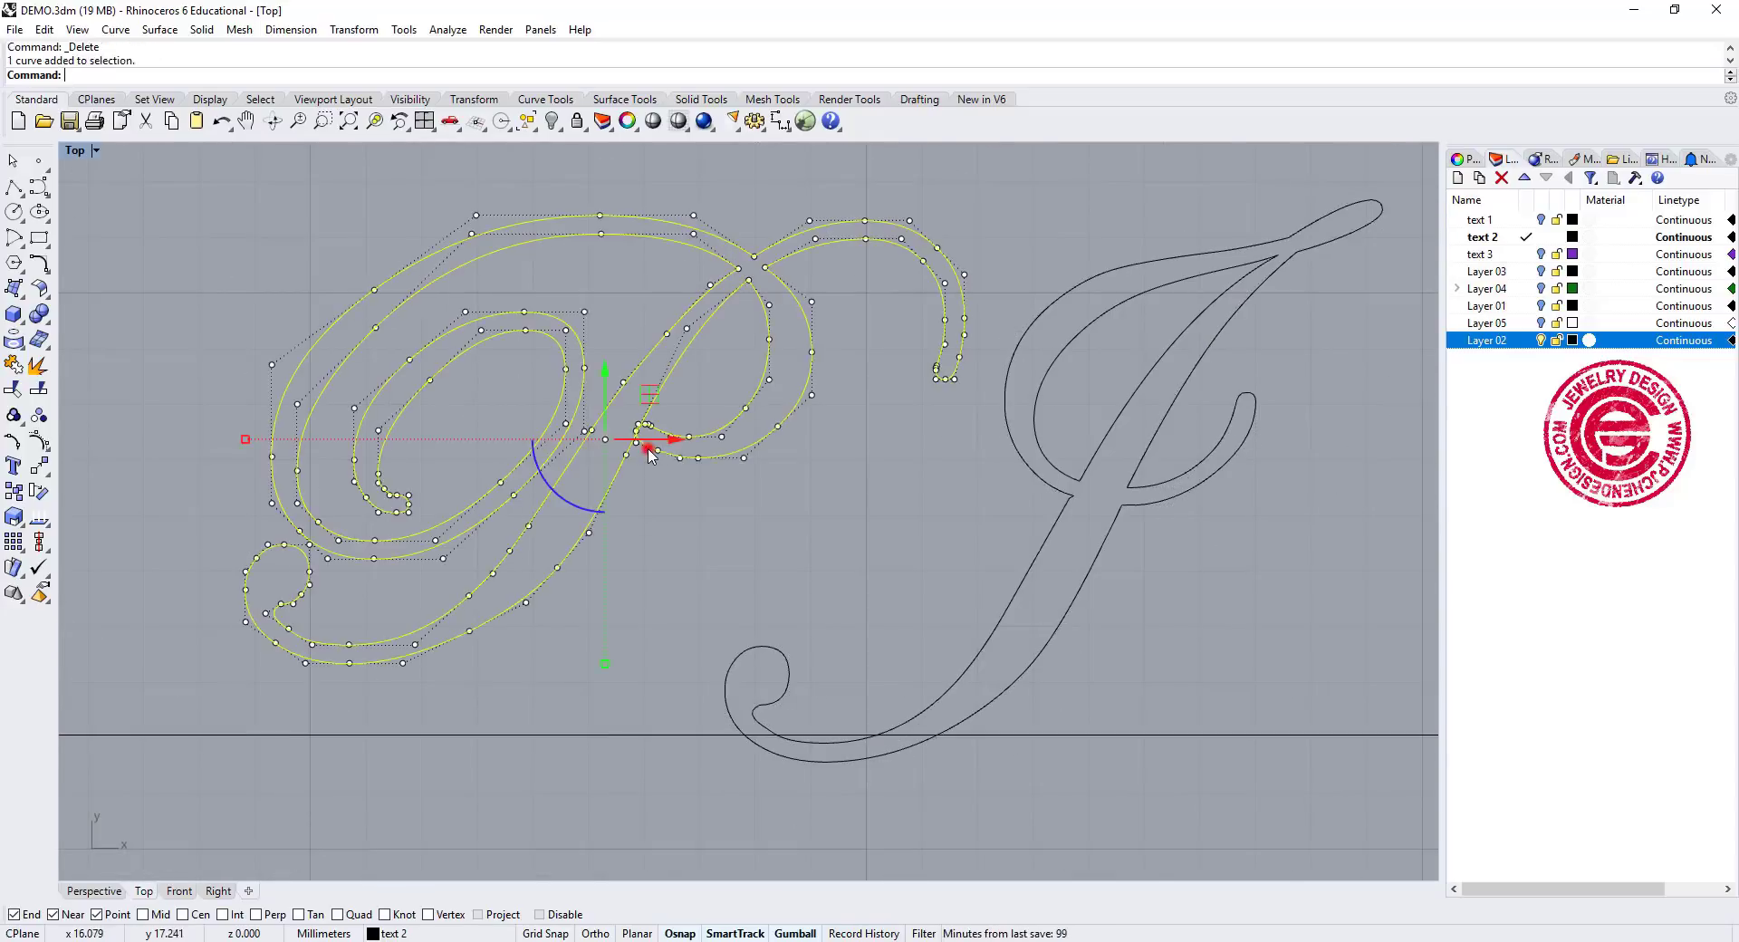
left_click(38, 365)
left_click(709, 491)
scroll(634, 422, "up", 5)
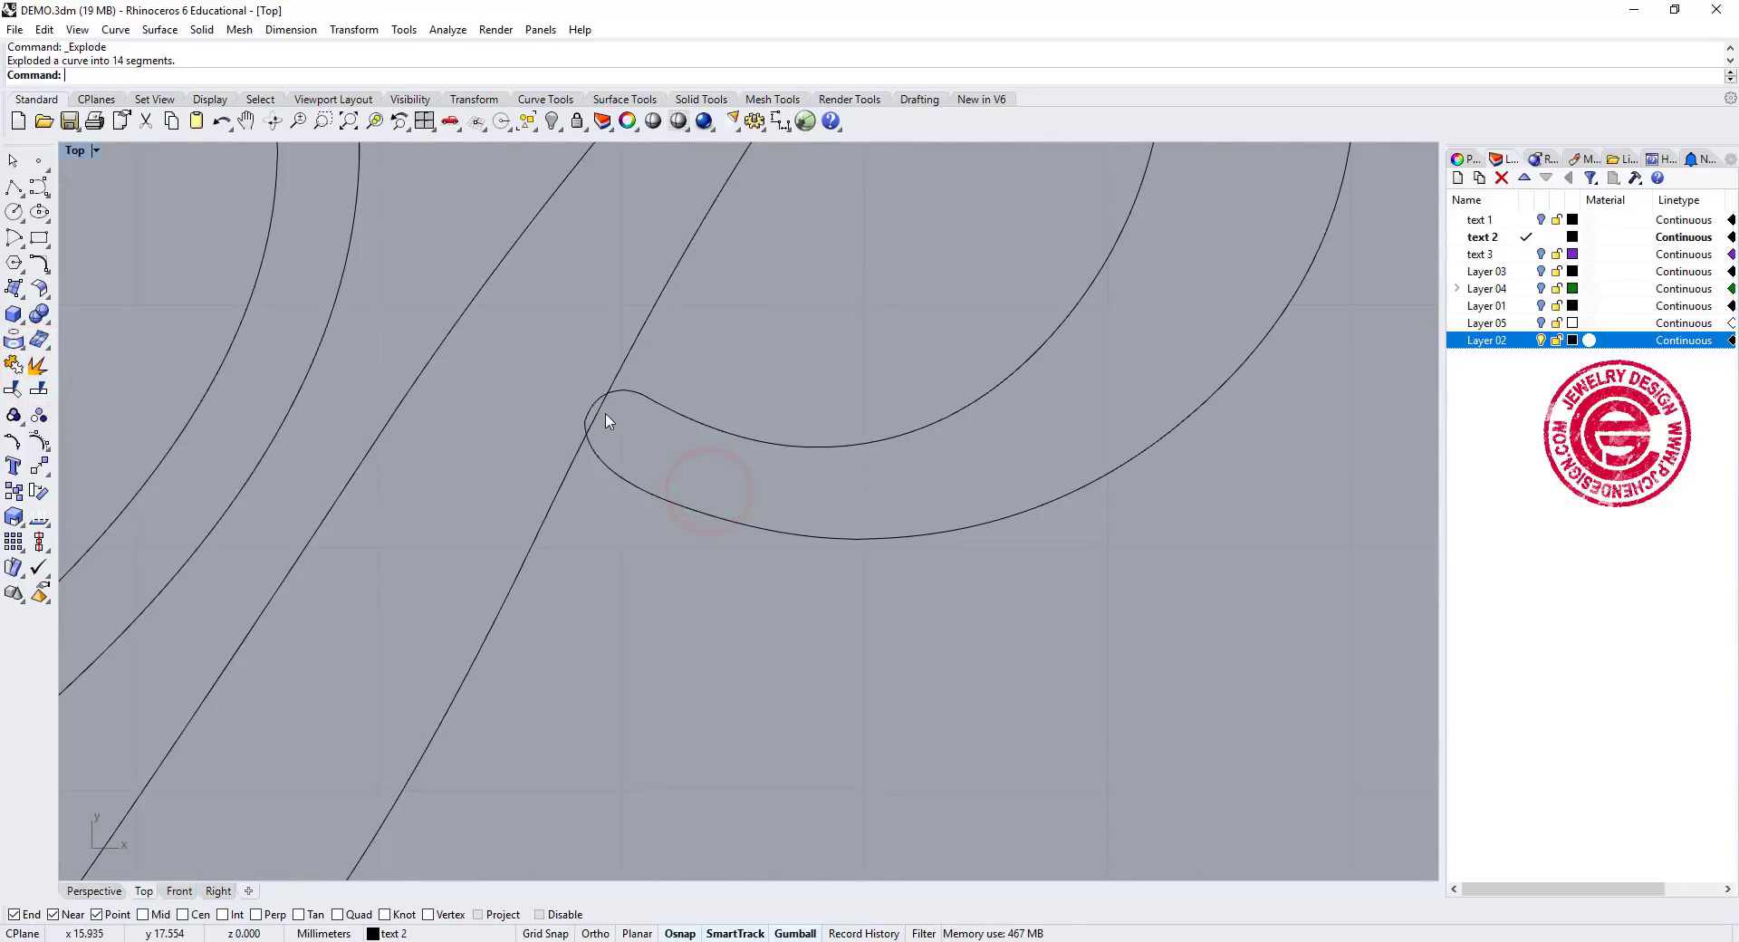
left_click(634, 396)
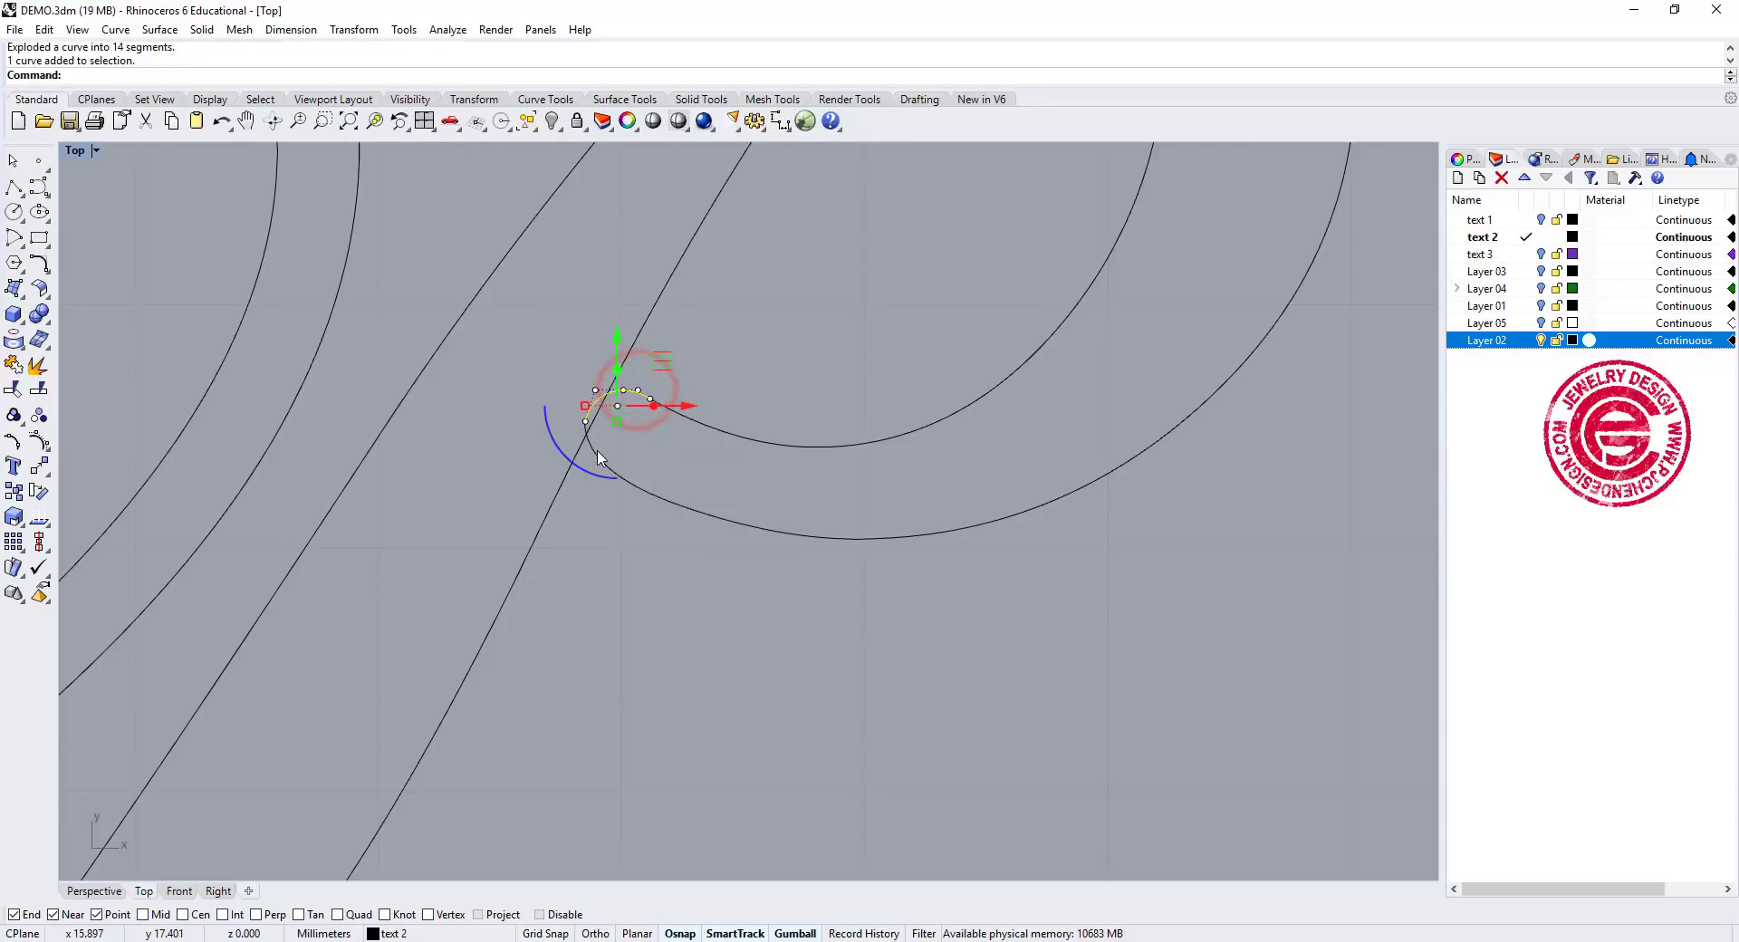
left_click(597, 455)
left_click(648, 436)
Draw a short slanted line across both edges of the P's bowl near its rounded end and select it
left_click(15, 188)
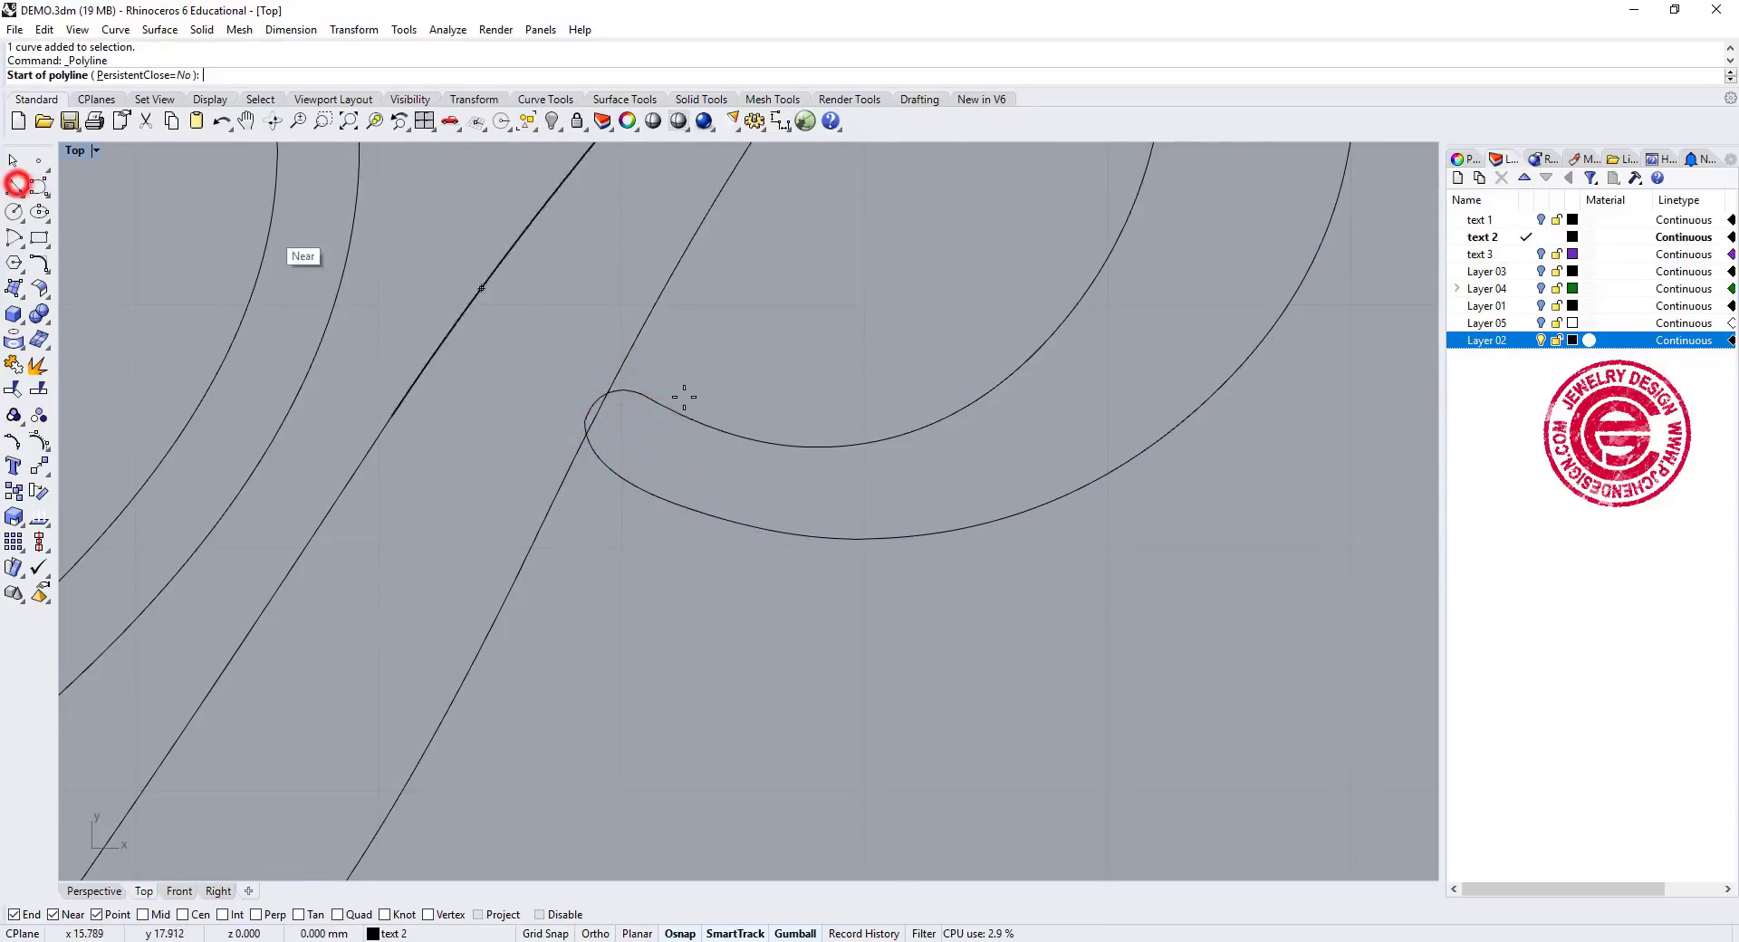
left_click(737, 384)
left_click(651, 561)
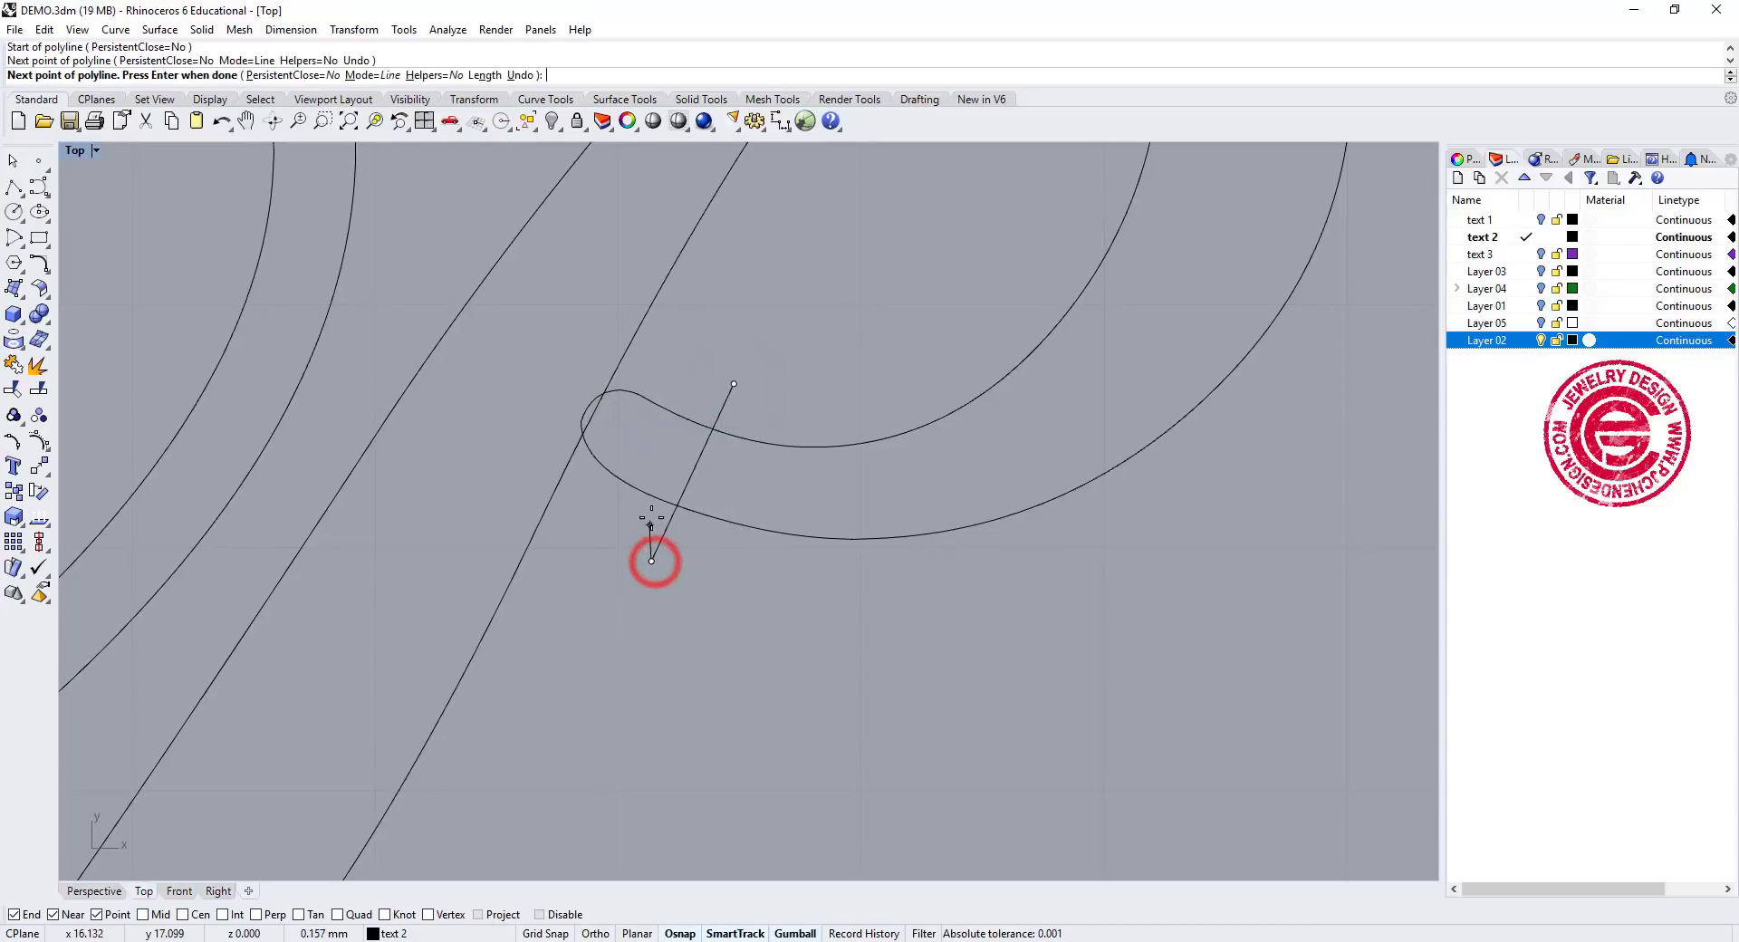
key("Return")
left_click(664, 532)
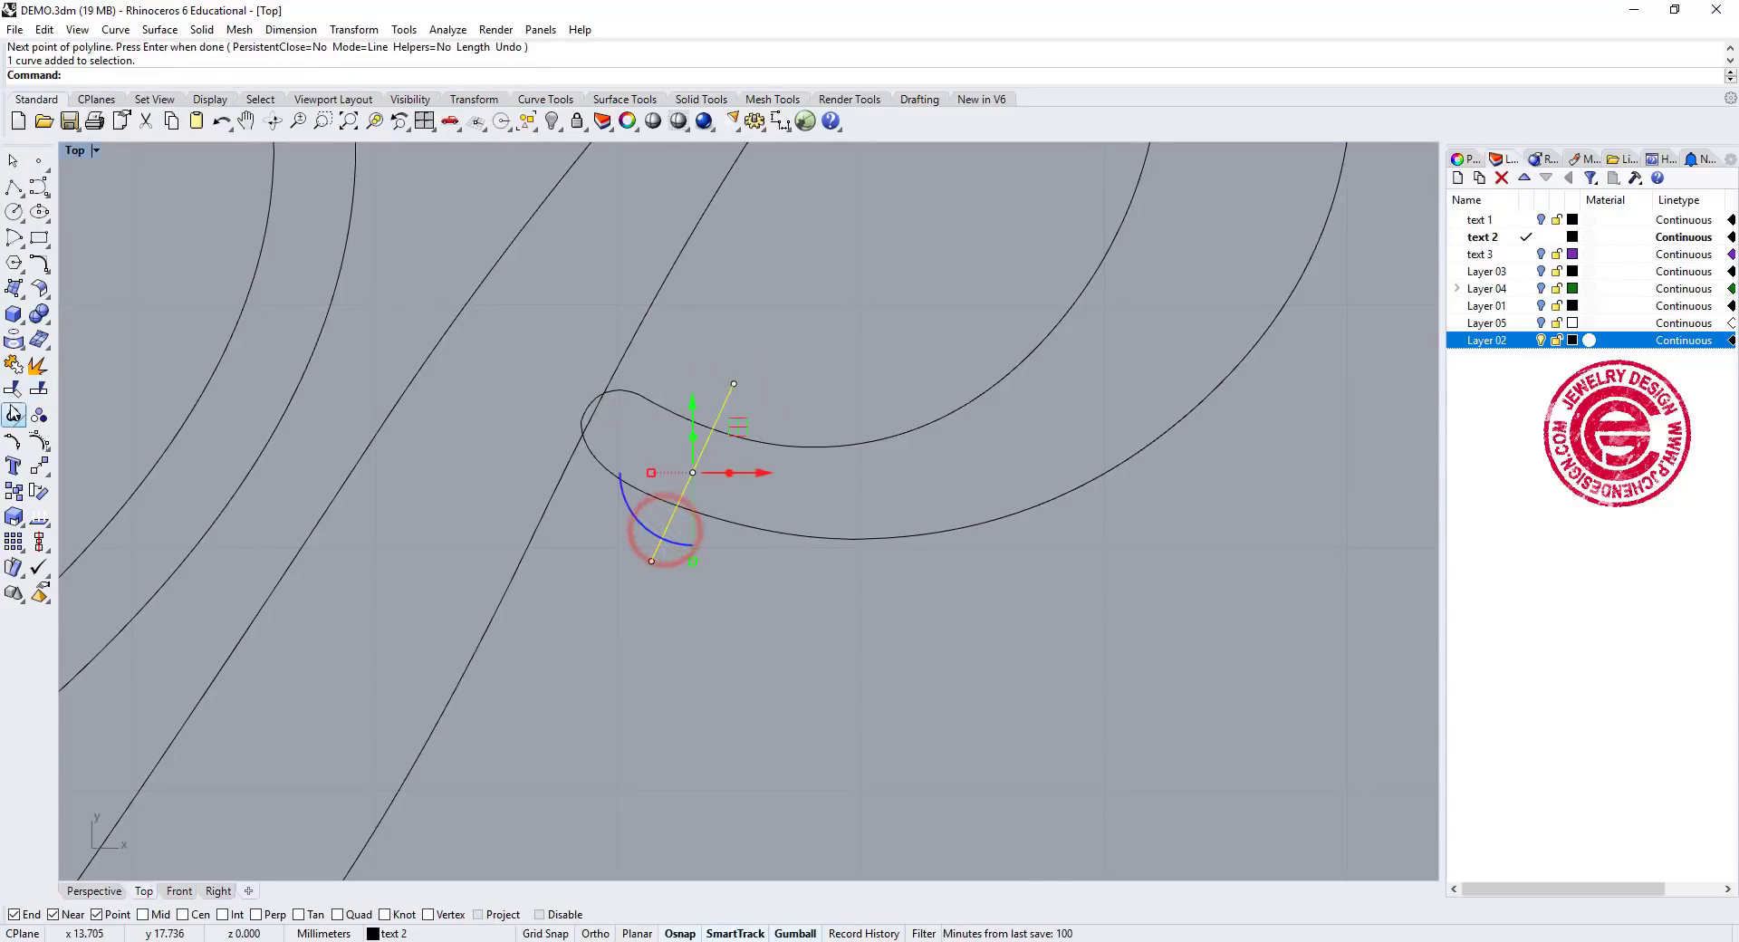
Trim off the P bowl's rounded end at the slanted cutting line and delete the leftover tip piece and line
left_click(13, 388)
left_click(633, 492)
left_click(685, 416)
key("Return")
left_click(602, 399)
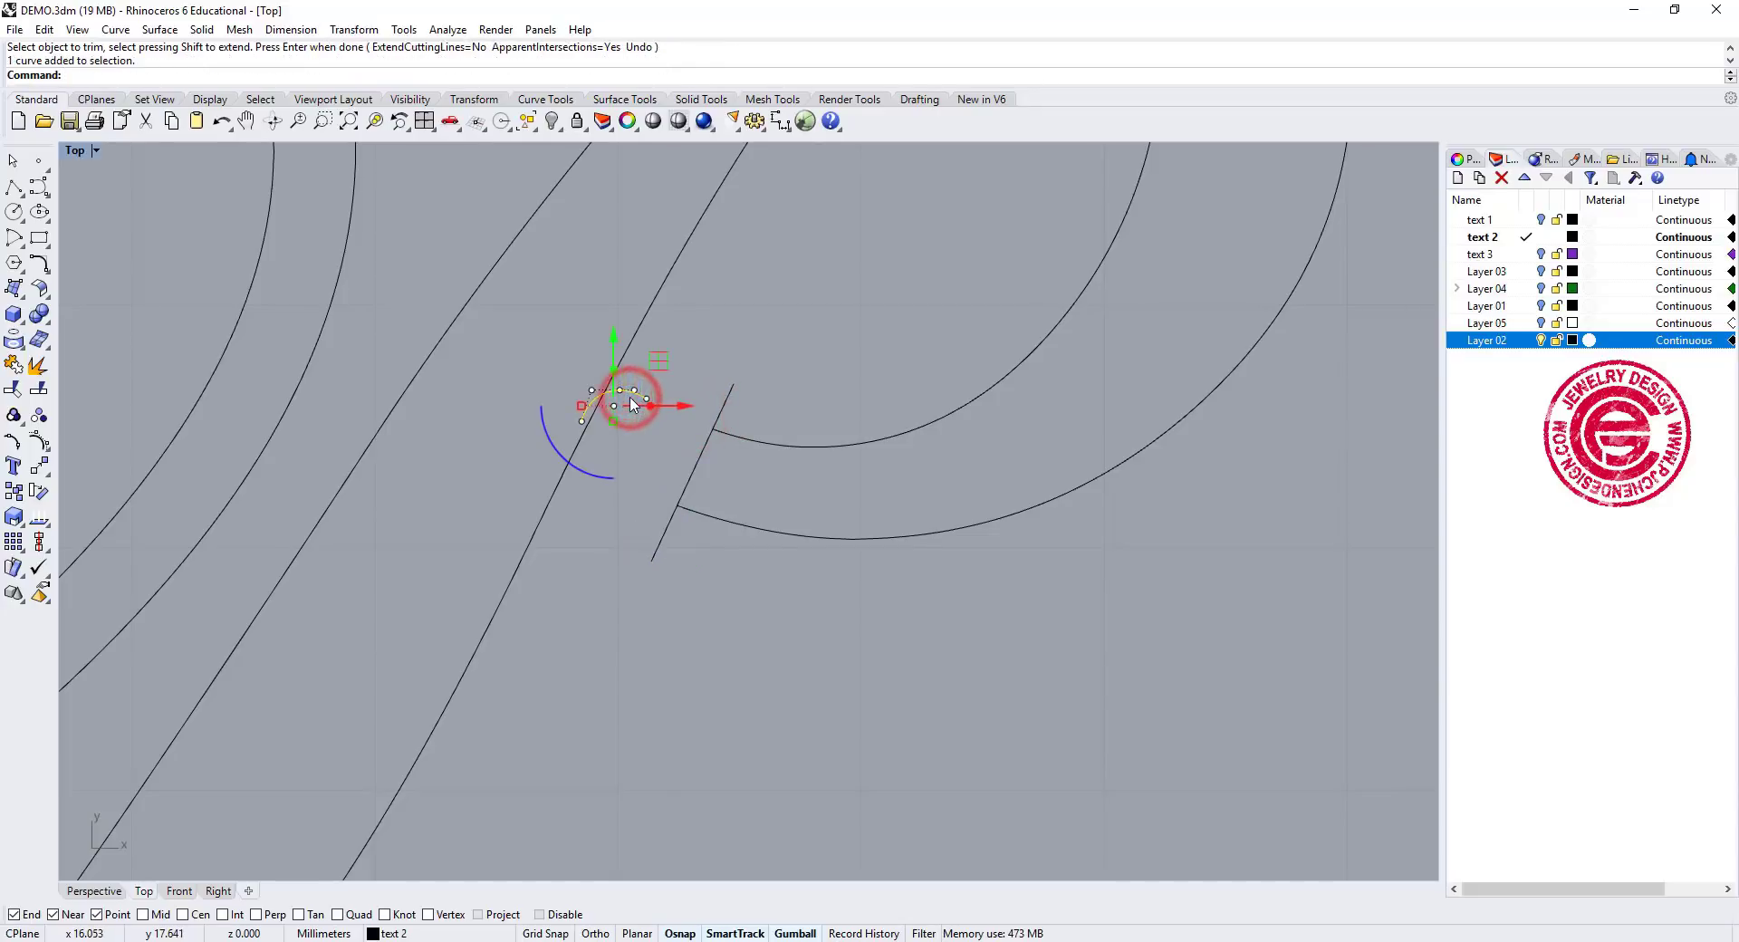
key("Delete")
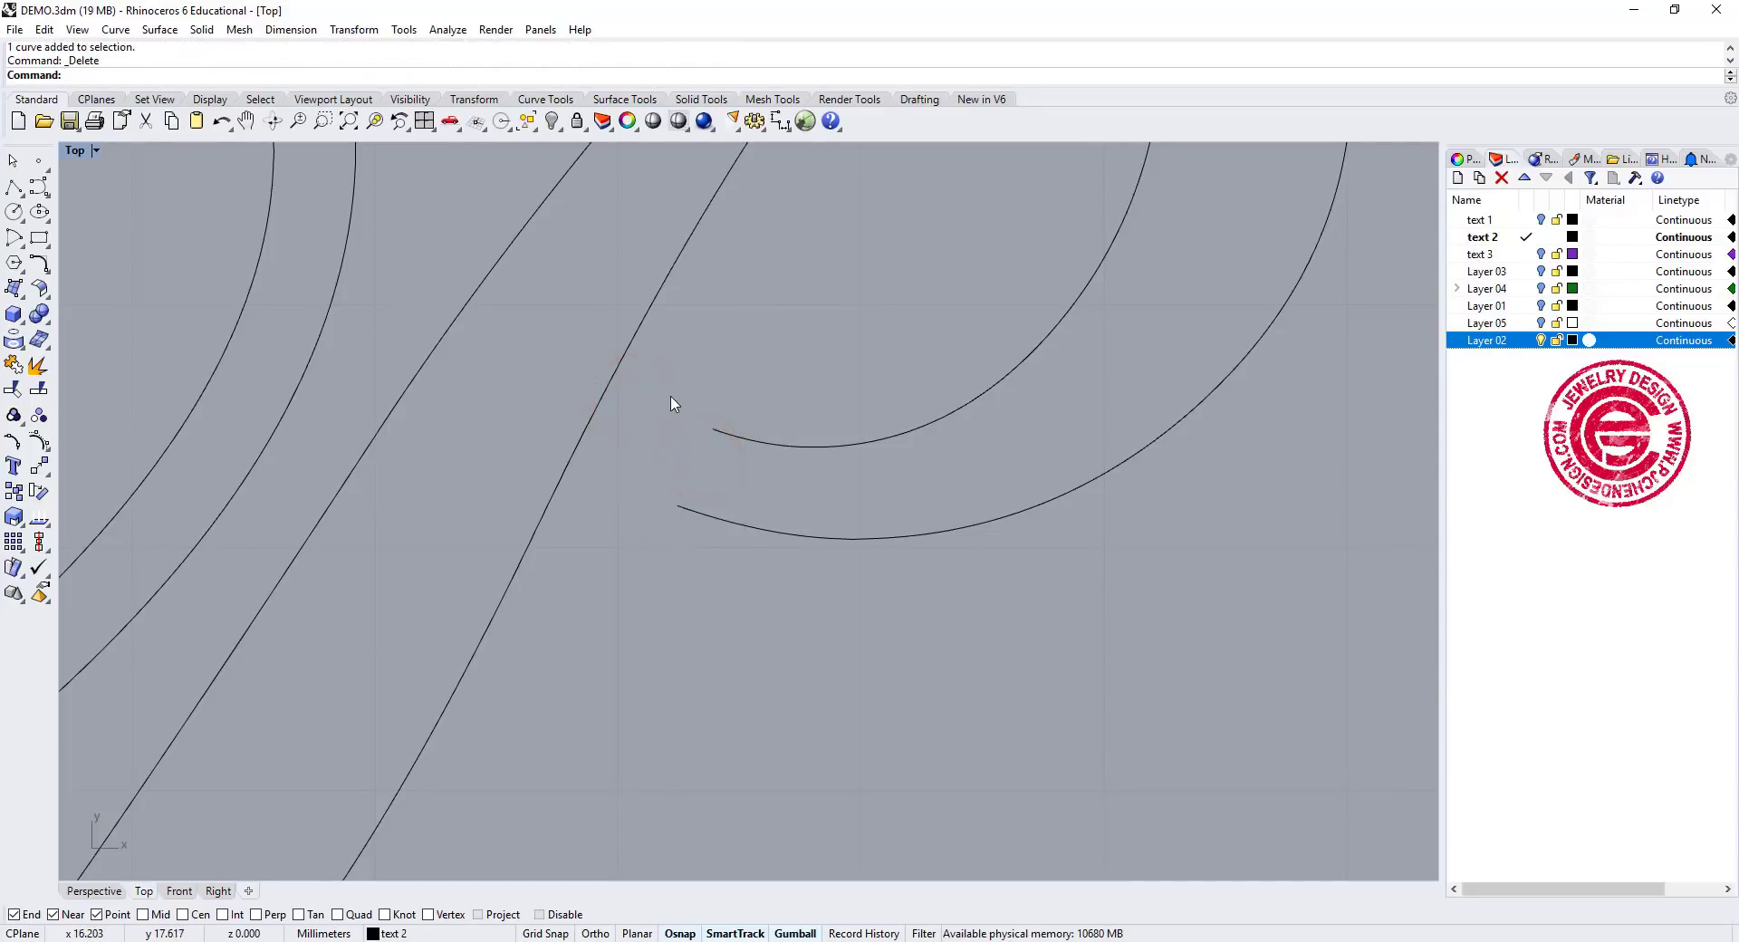
Move the open end points of both P bowl edges together so that they cross the stem's edge
left_click_drag(672, 389, 609, 379)
left_click(737, 598)
left_click(757, 532)
left_click(753, 443)
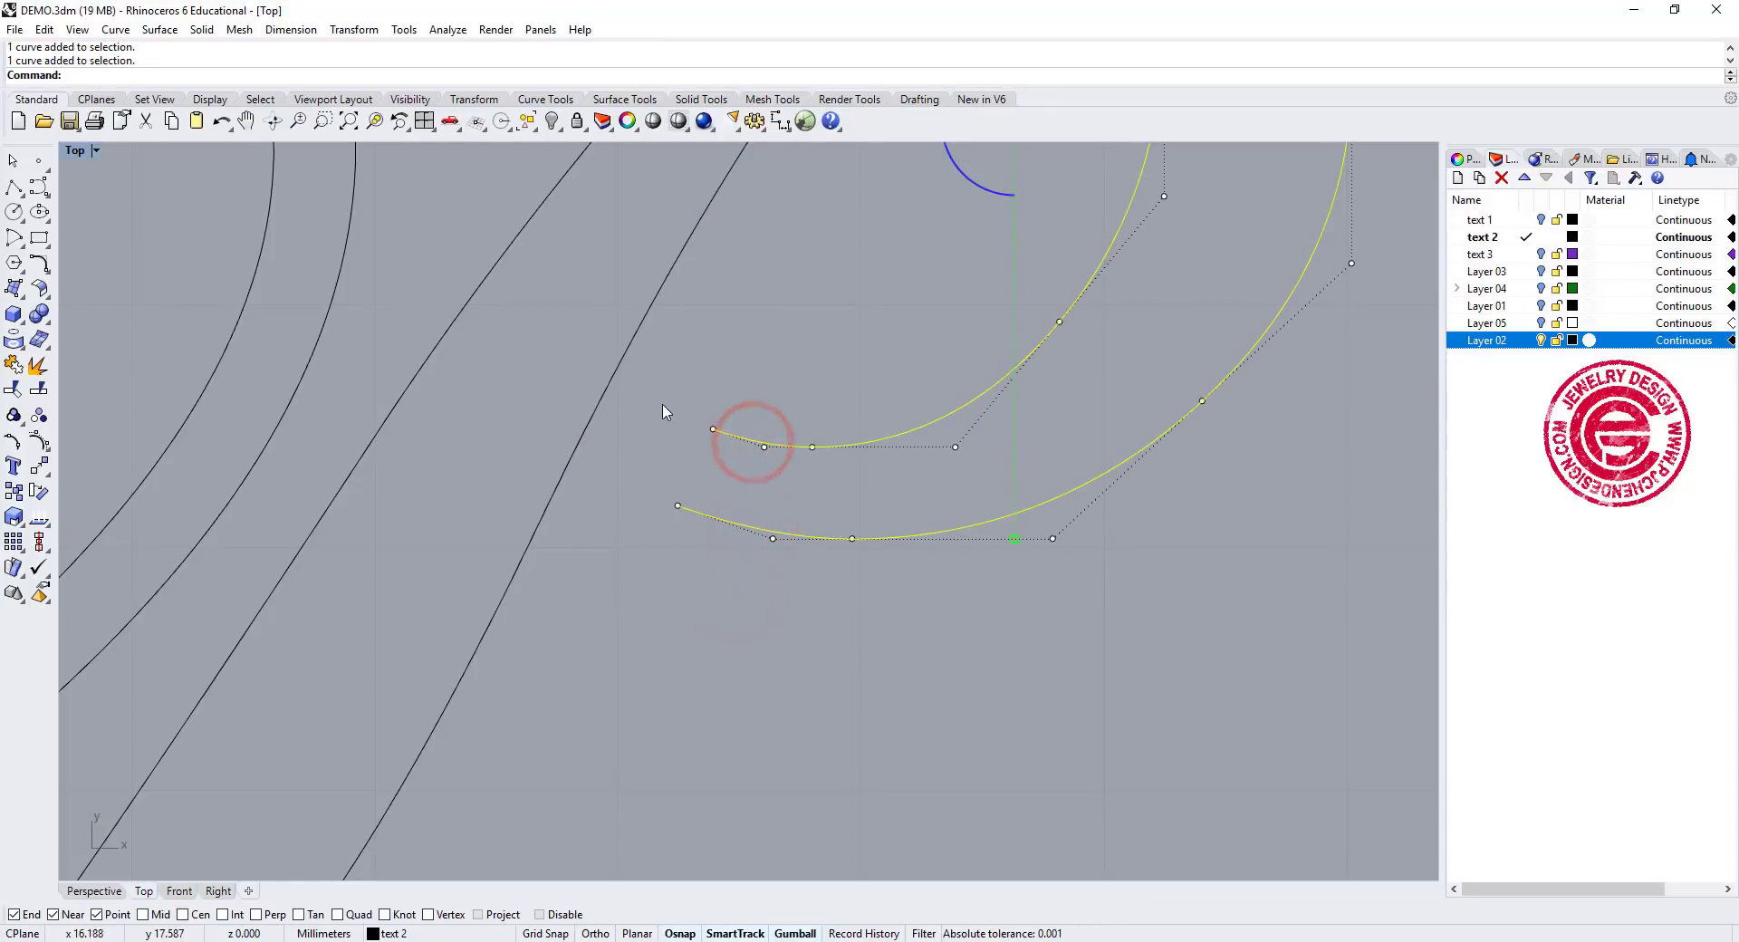
left_click_drag(658, 400, 729, 556)
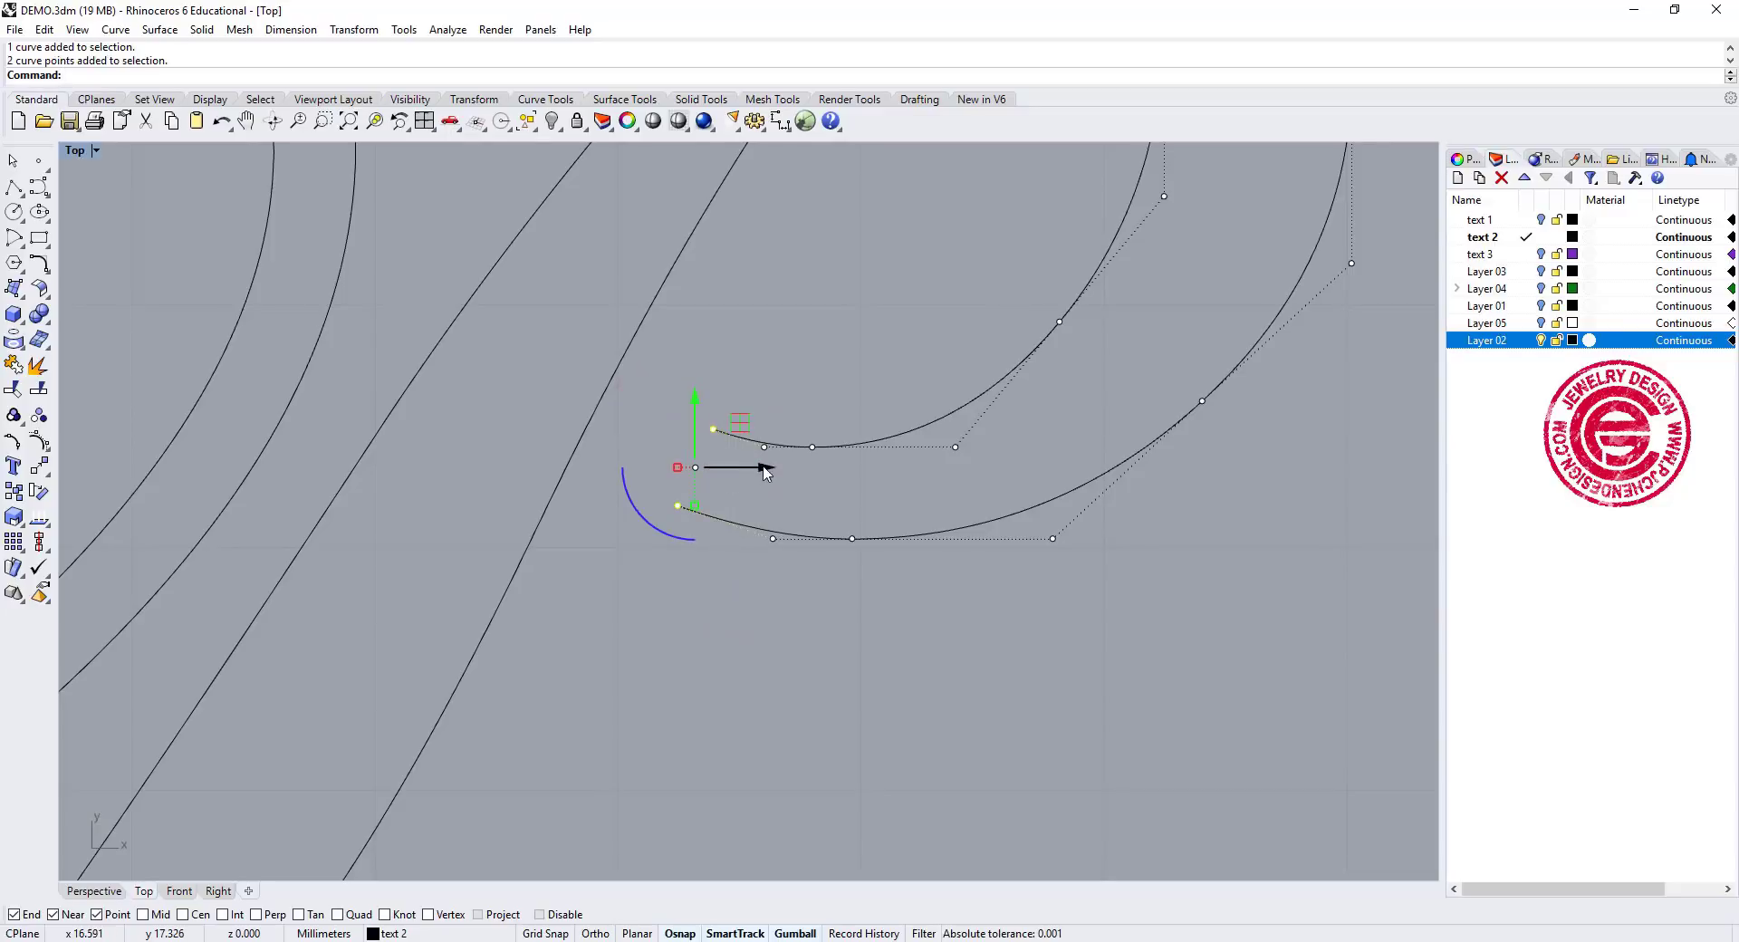
left_click_drag(738, 421, 623, 382)
Adjust the control points near the ends of both bowl edges so they curve smoothly into the P's stem
left_click(715, 357)
left_click(790, 442)
left_click_drag(761, 448, 743, 401)
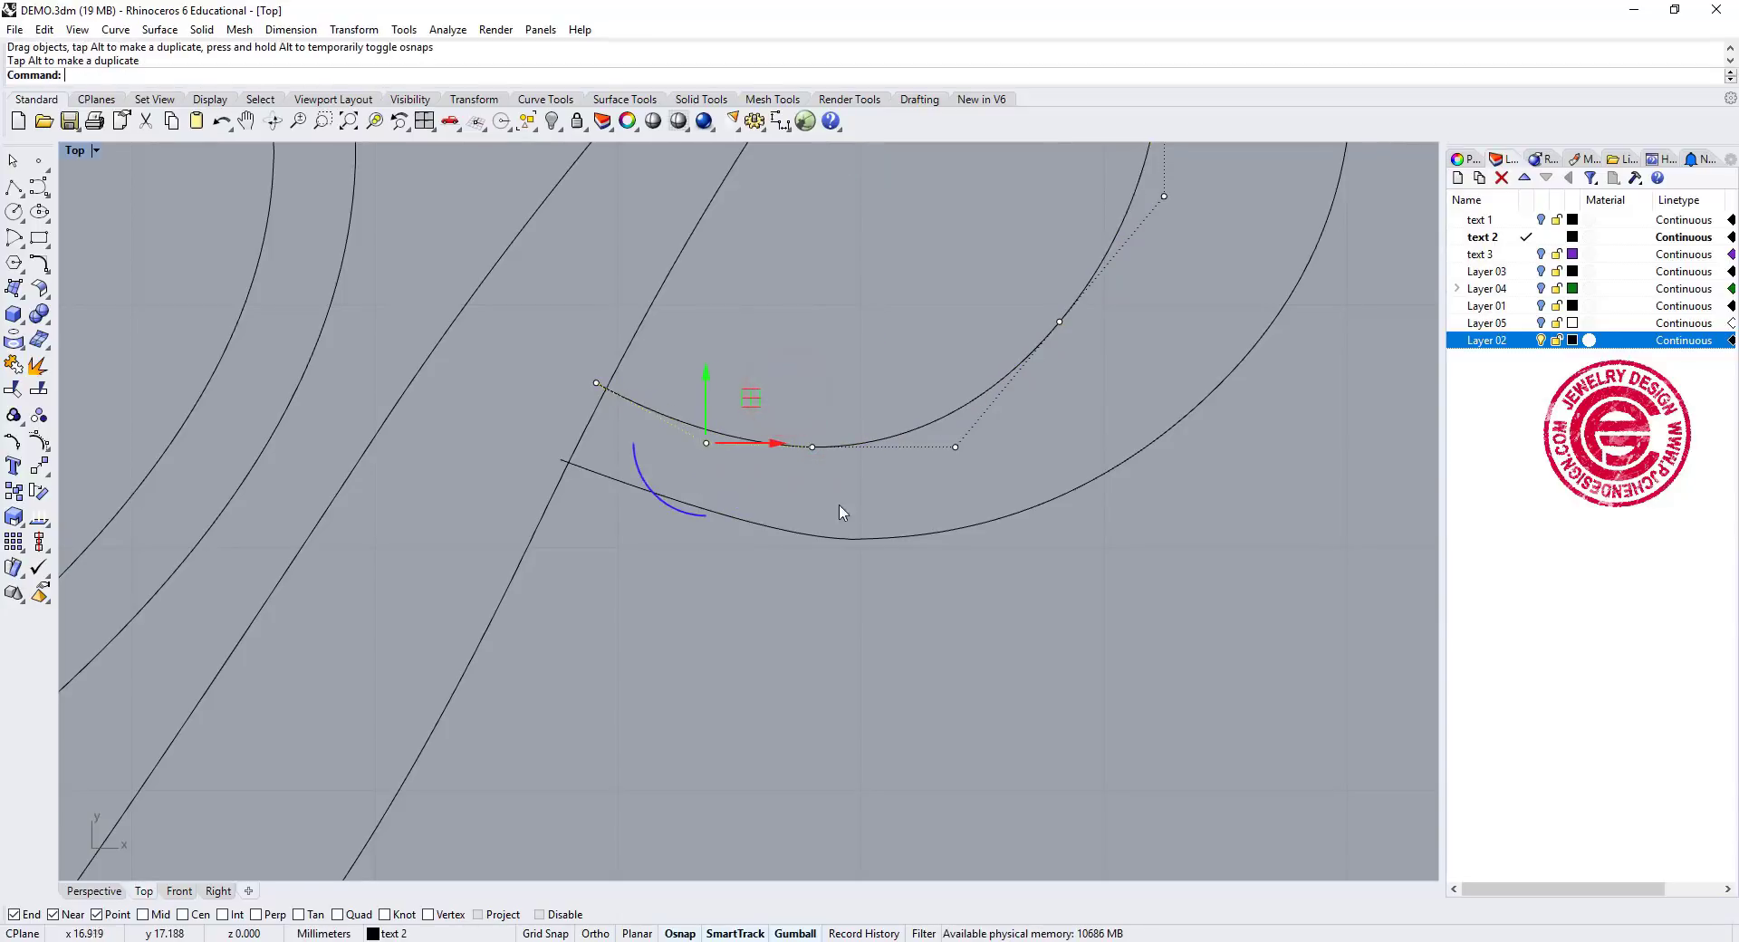
left_click(801, 538)
left_click_drag(771, 539, 715, 545)
left_click(586, 516)
Trim the bowl ends overlapping the P's stem and the stem segment between them so the bowl opens into the stem
left_click_drag(606, 519, 489, 290)
left_click(19, 388)
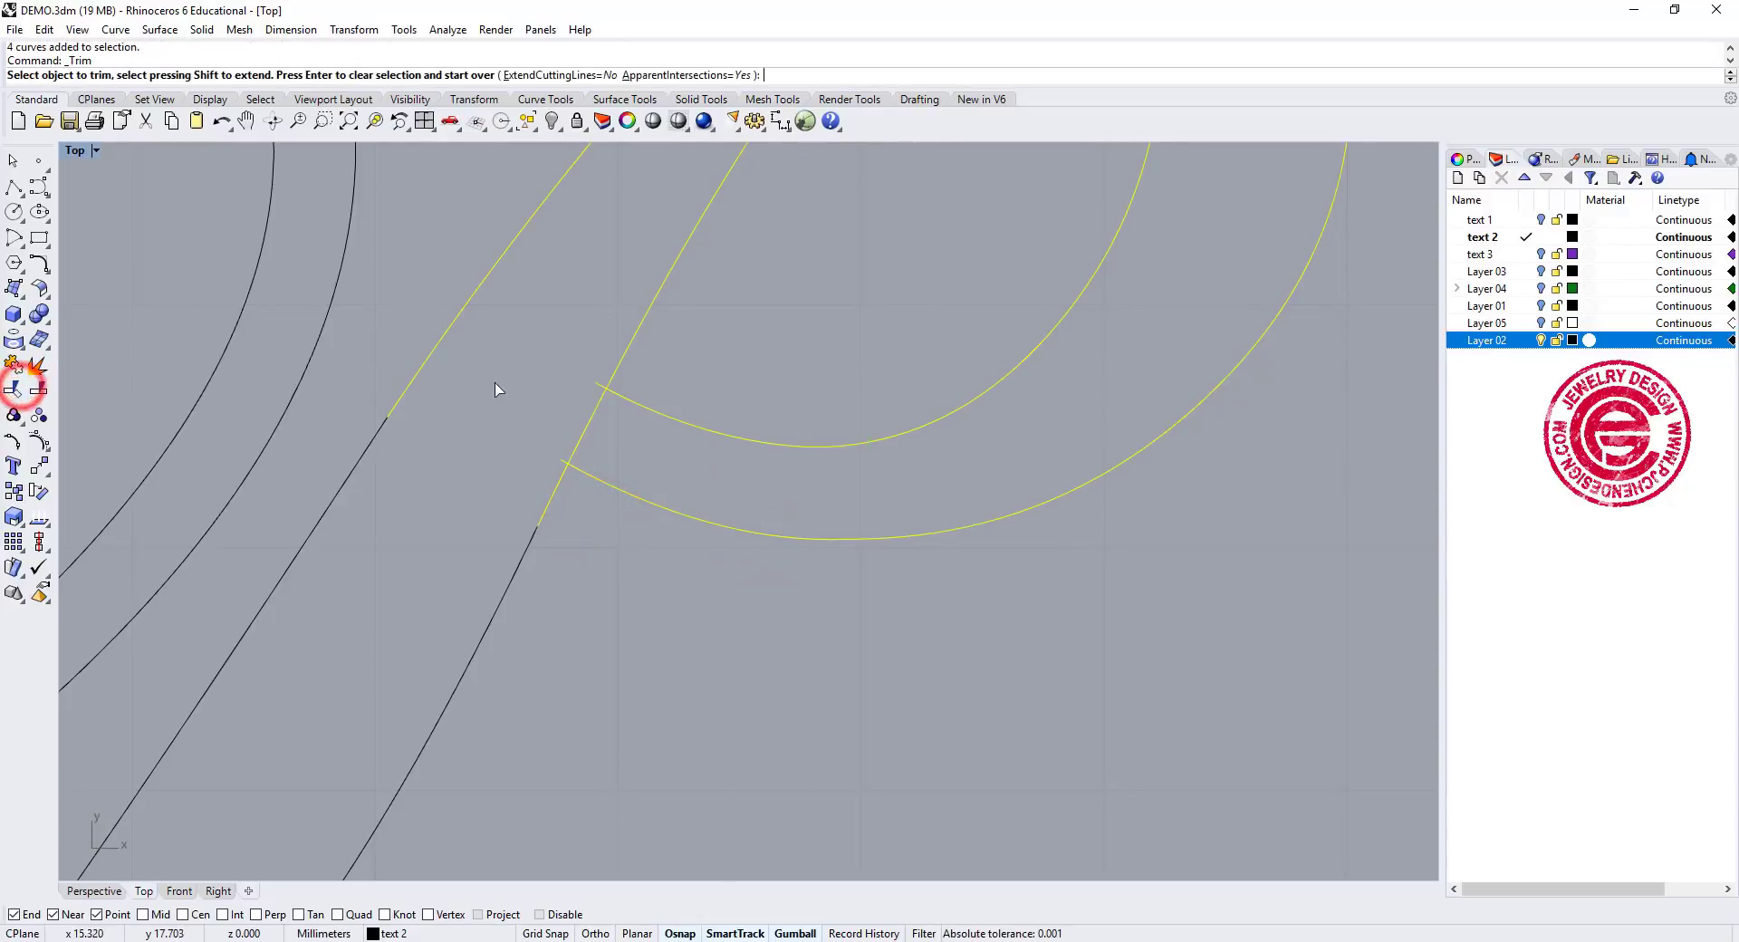
scroll(647, 418, "up", 2)
left_click(609, 388)
left_click(602, 446)
left_click(546, 503)
scroll(652, 390, "down", 15)
right_click(786, 534)
left_click(788, 535)
Join all the P's curve segments into closed outlines
scroll(773, 561, "down", 4)
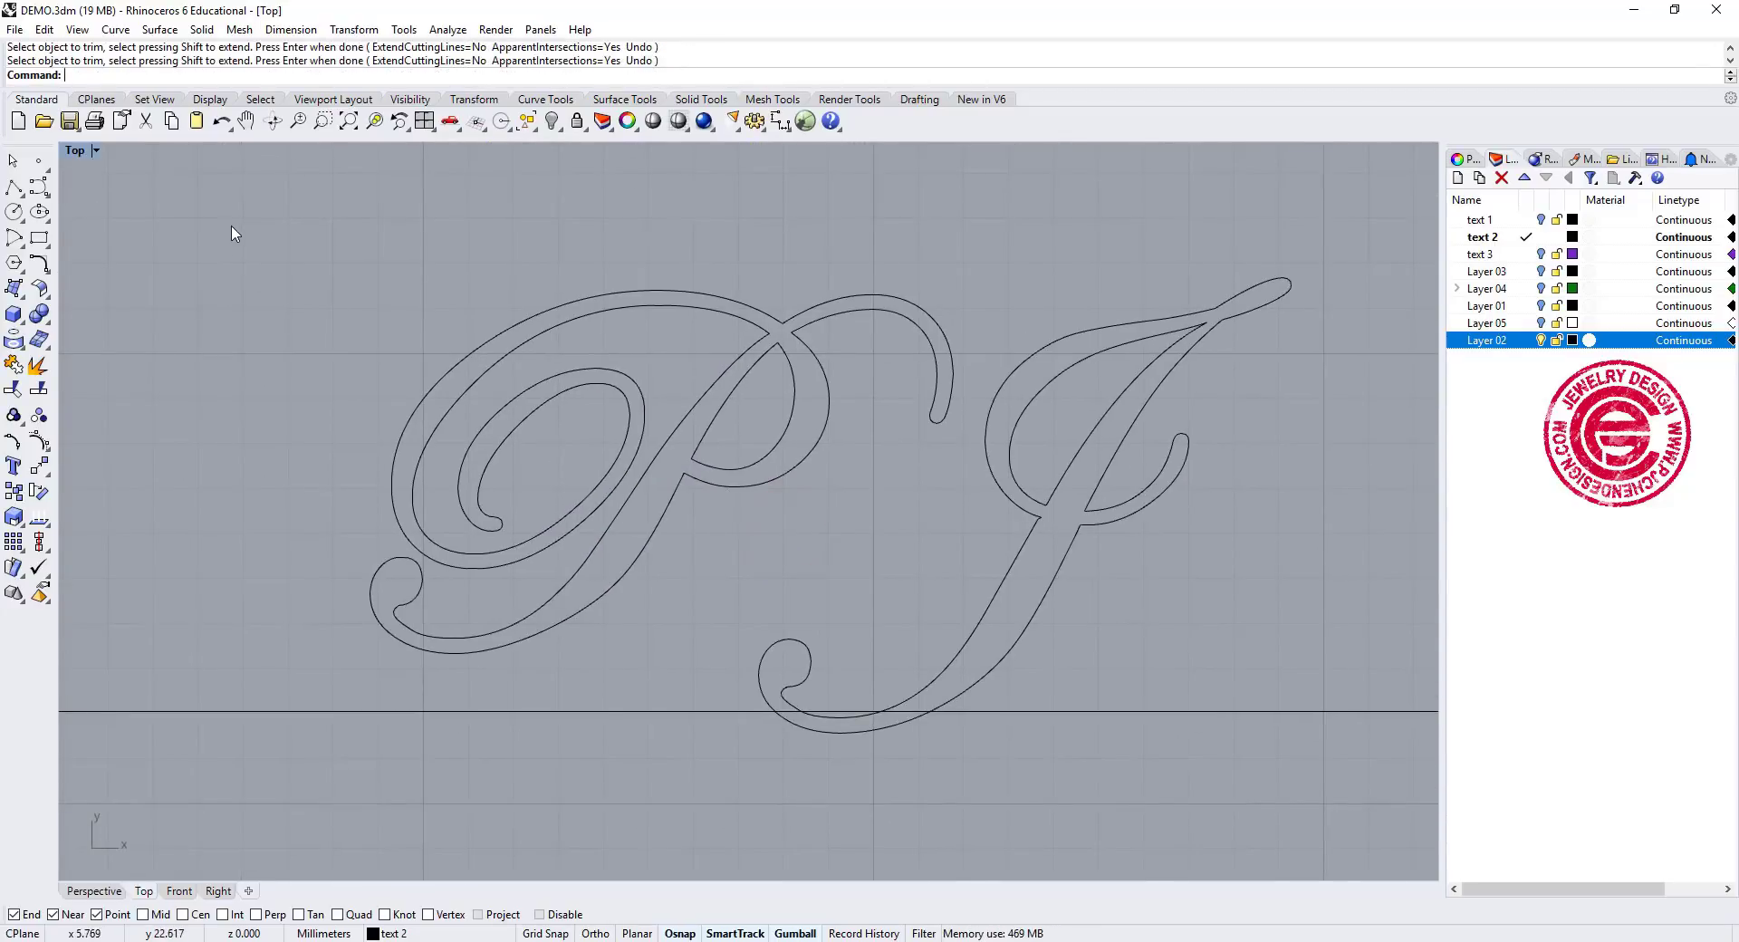
left_click_drag(200, 194, 994, 681)
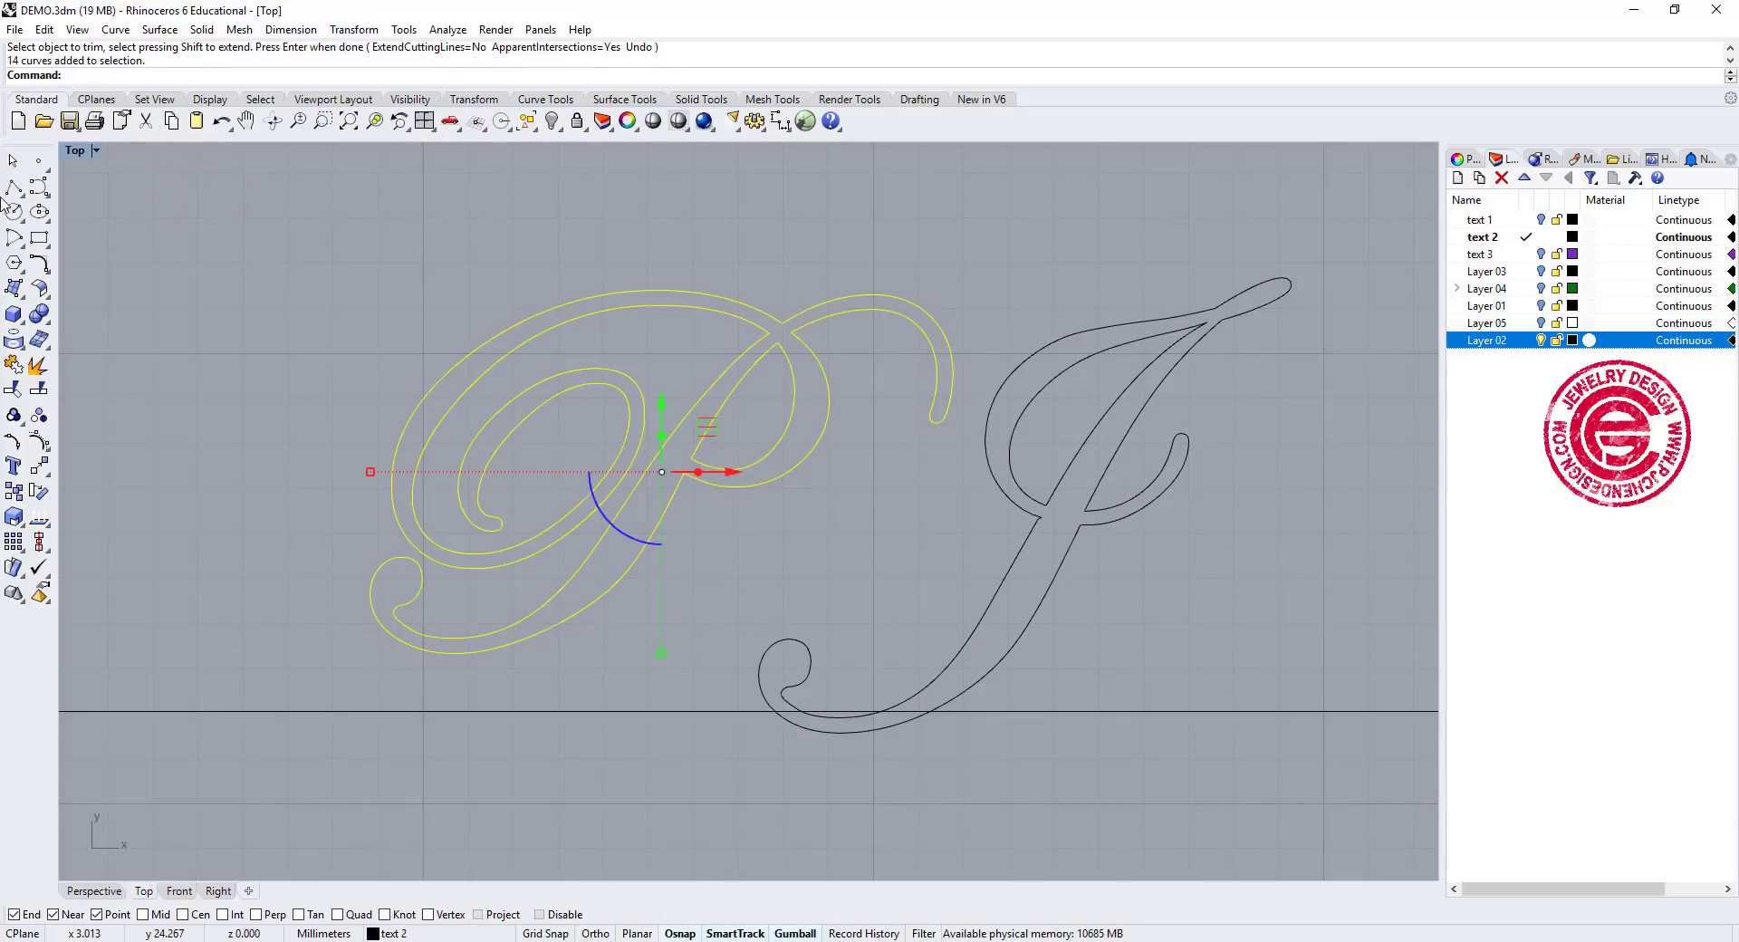
left_click(14, 364)
left_click(901, 475)
Delete the control point at the sharp tip of the J's inner opening to remove the self-crossing there
right_click_drag(1150, 443, 977, 427)
scroll(997, 362, "up", 10)
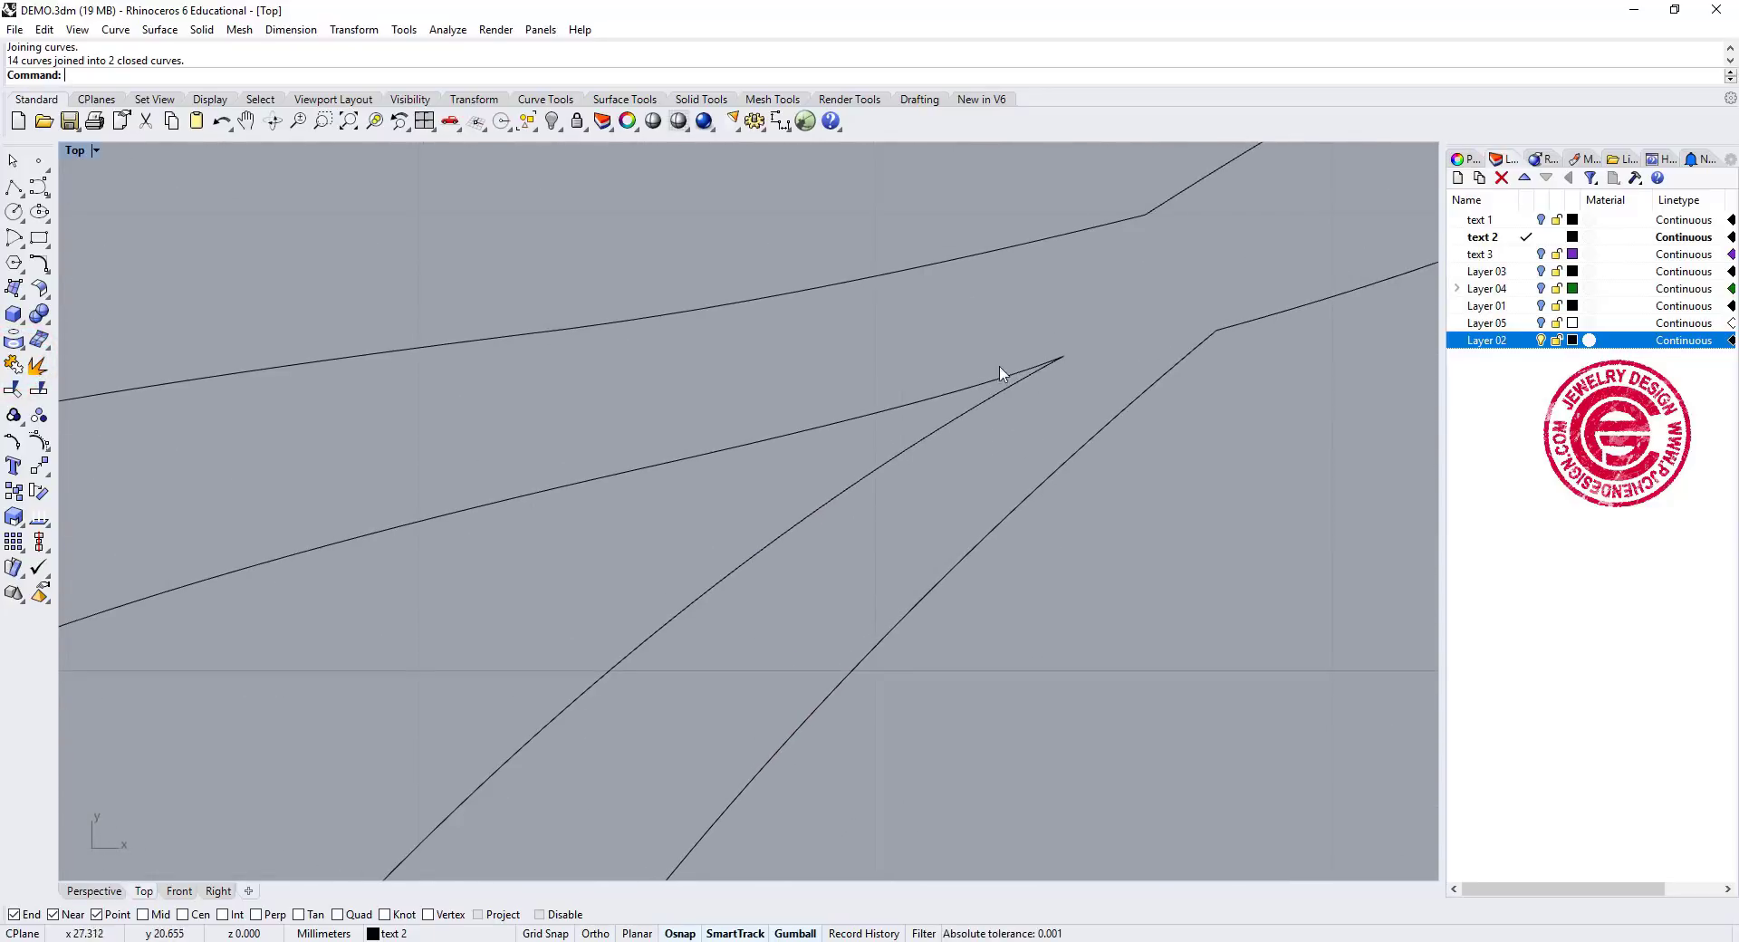
left_click(956, 389)
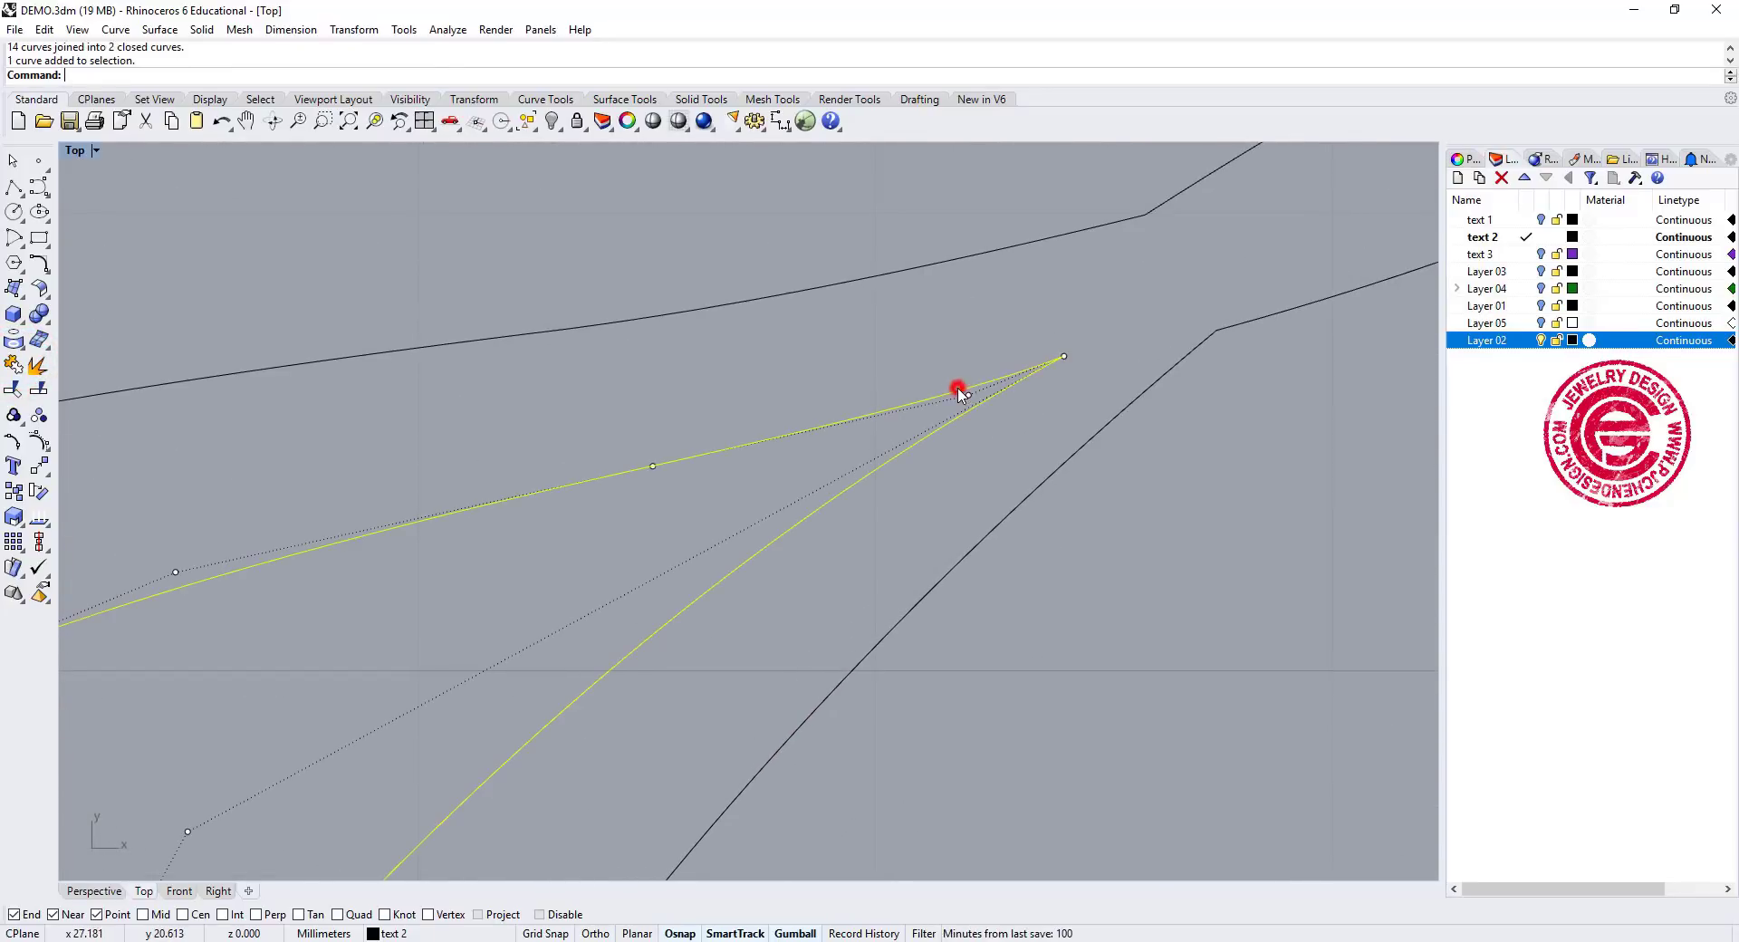
left_click(1060, 359)
key("Delete")
scroll(1040, 414, "down", 8)
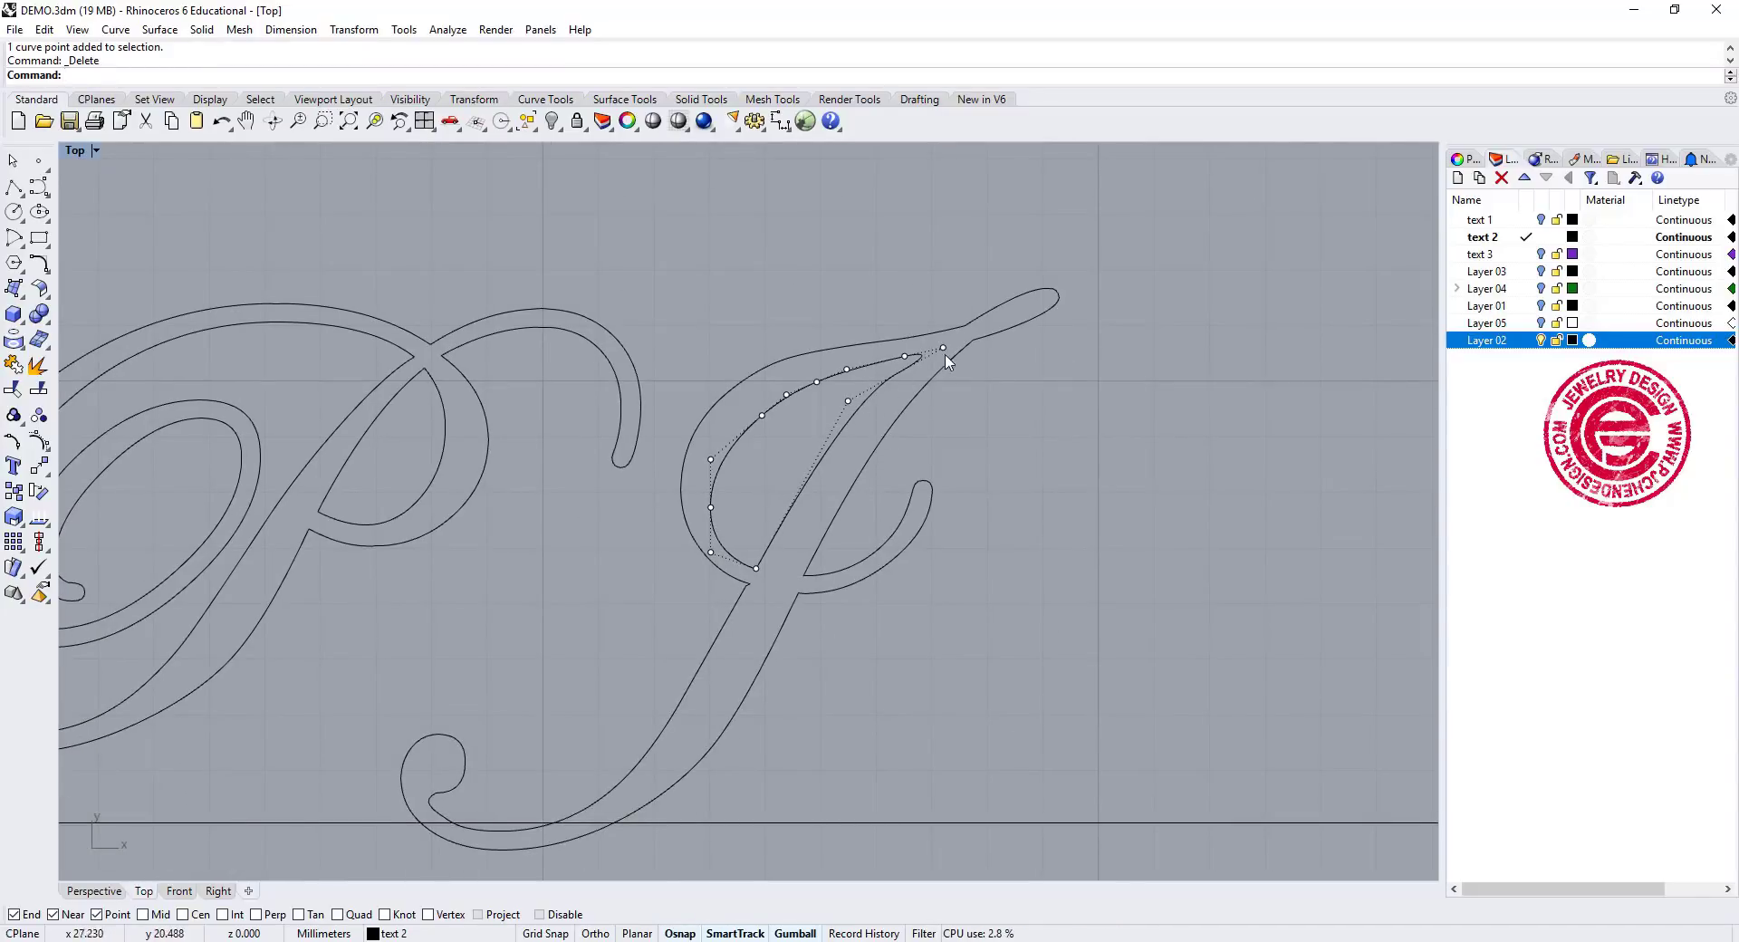
scroll(886, 393, "up", 6)
scroll(888, 398, "down", 12)
left_click(1014, 497)
left_click(1014, 503)
left_click_drag(260, 280, 1223, 674)
left_click(15, 364)
left_click(613, 342)
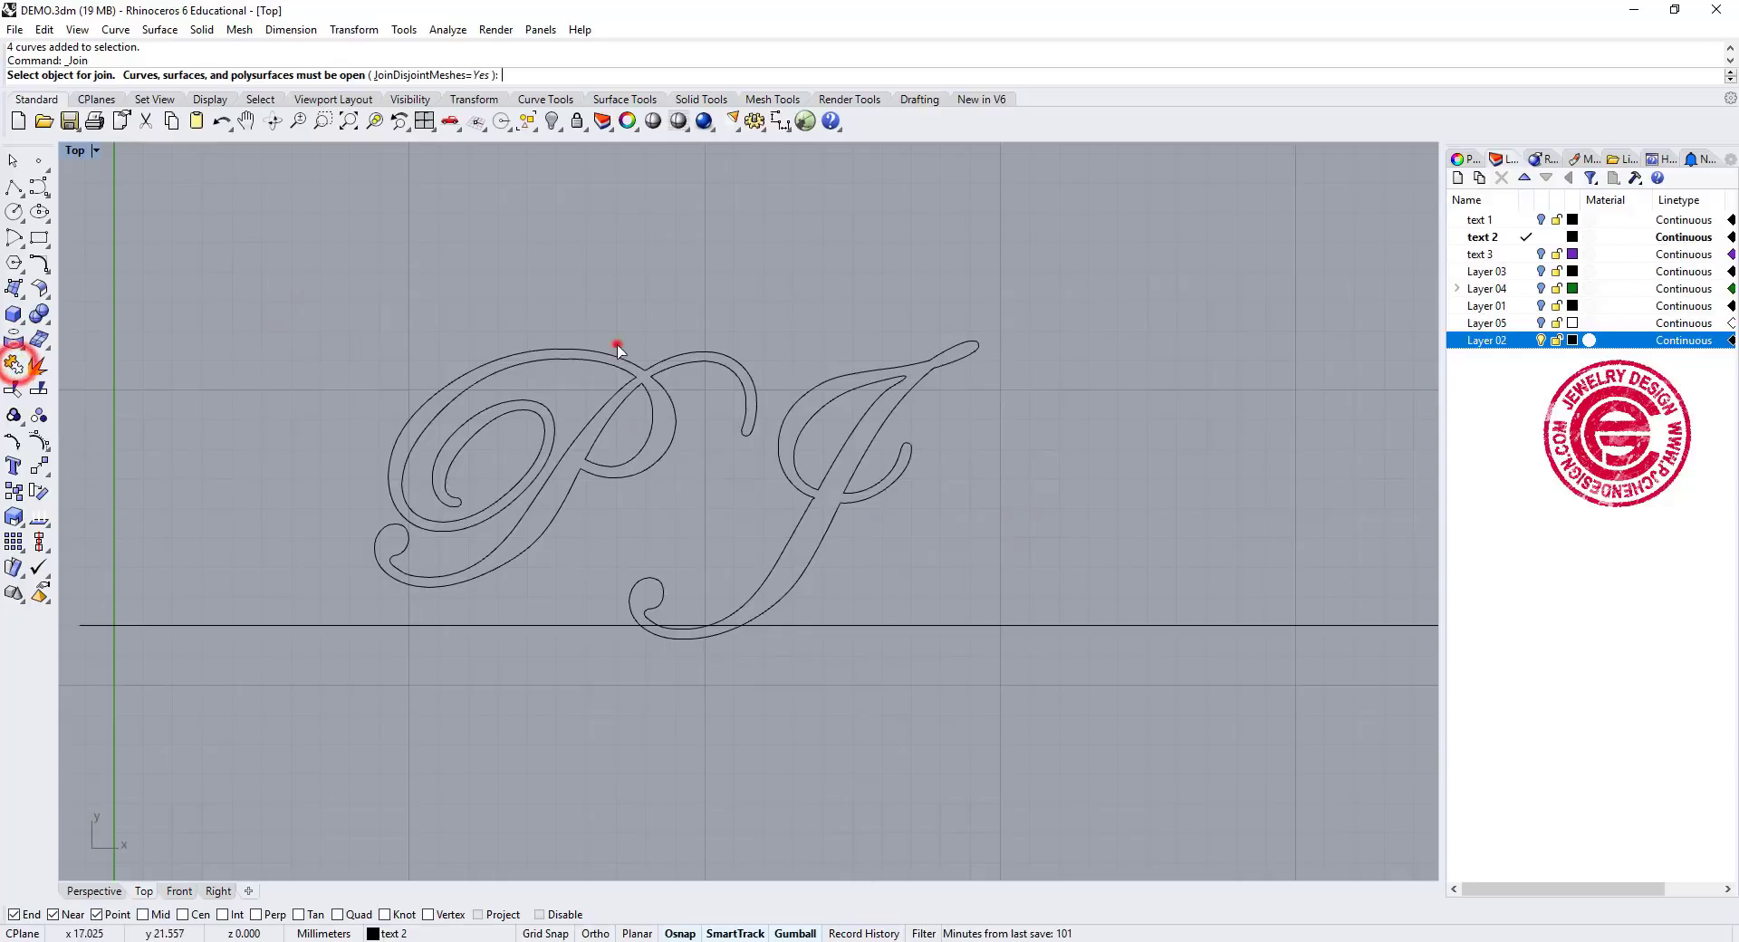
left_click(846, 321)
scroll(640, 415, "up", 3)
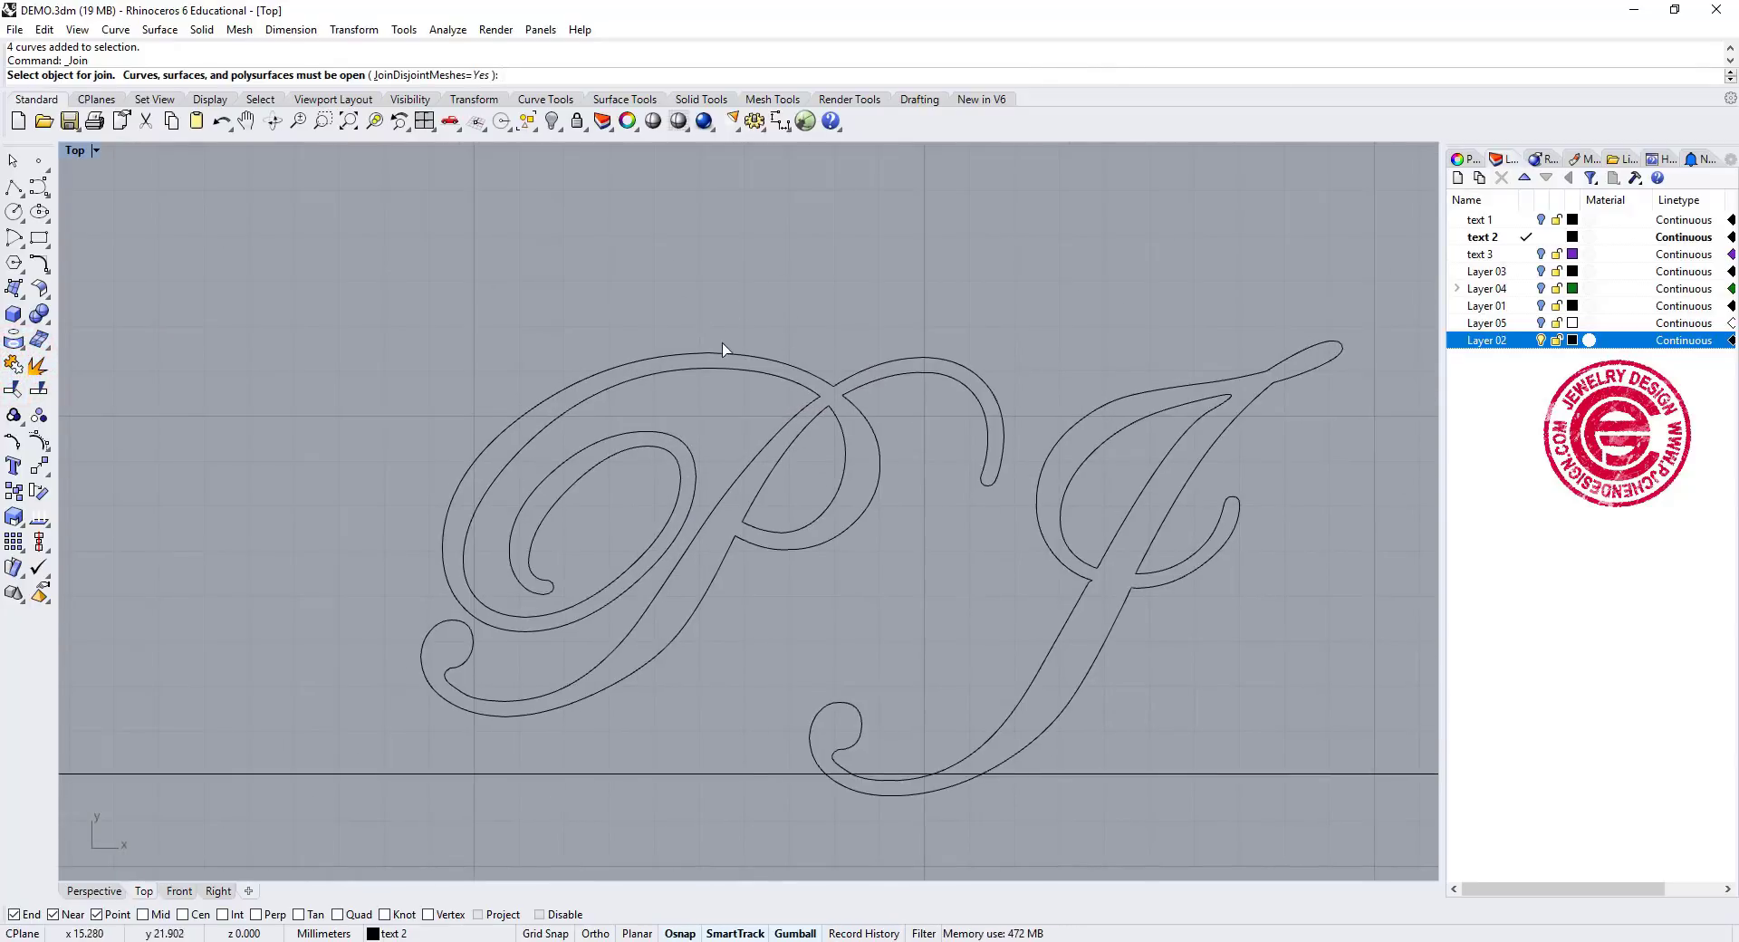
left_click(737, 352)
key("Escape")
Offset the P's outer outline outward by 0.5 mm to create its border
left_click(740, 352)
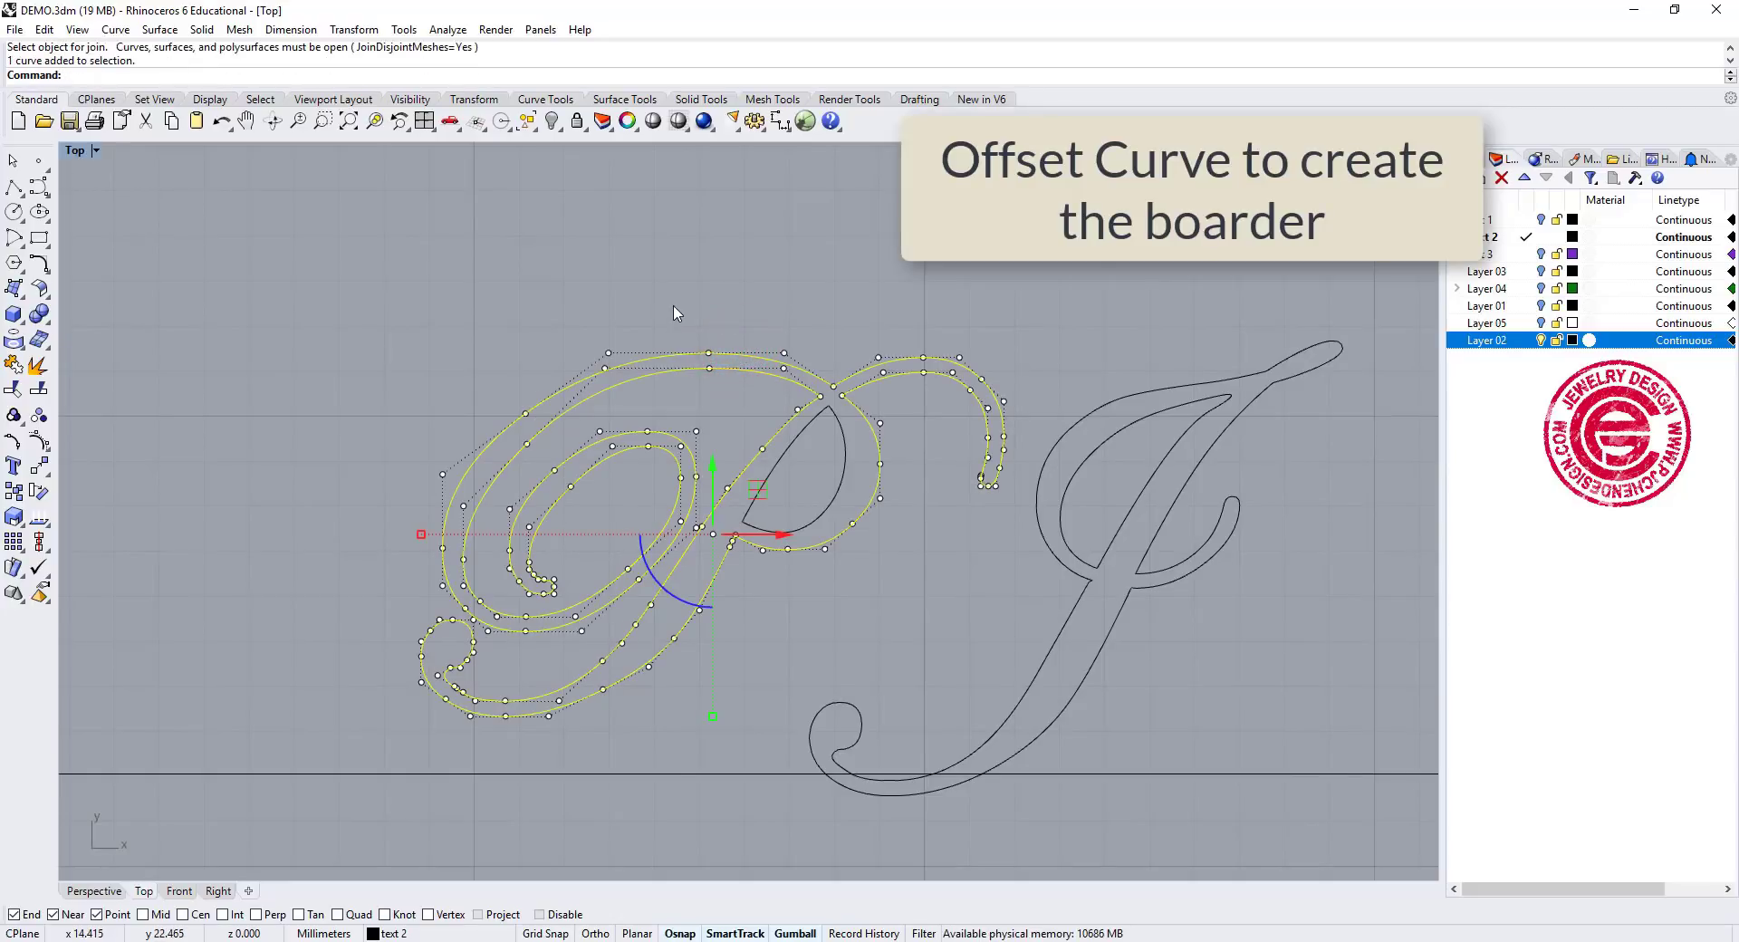
left_click(44, 268)
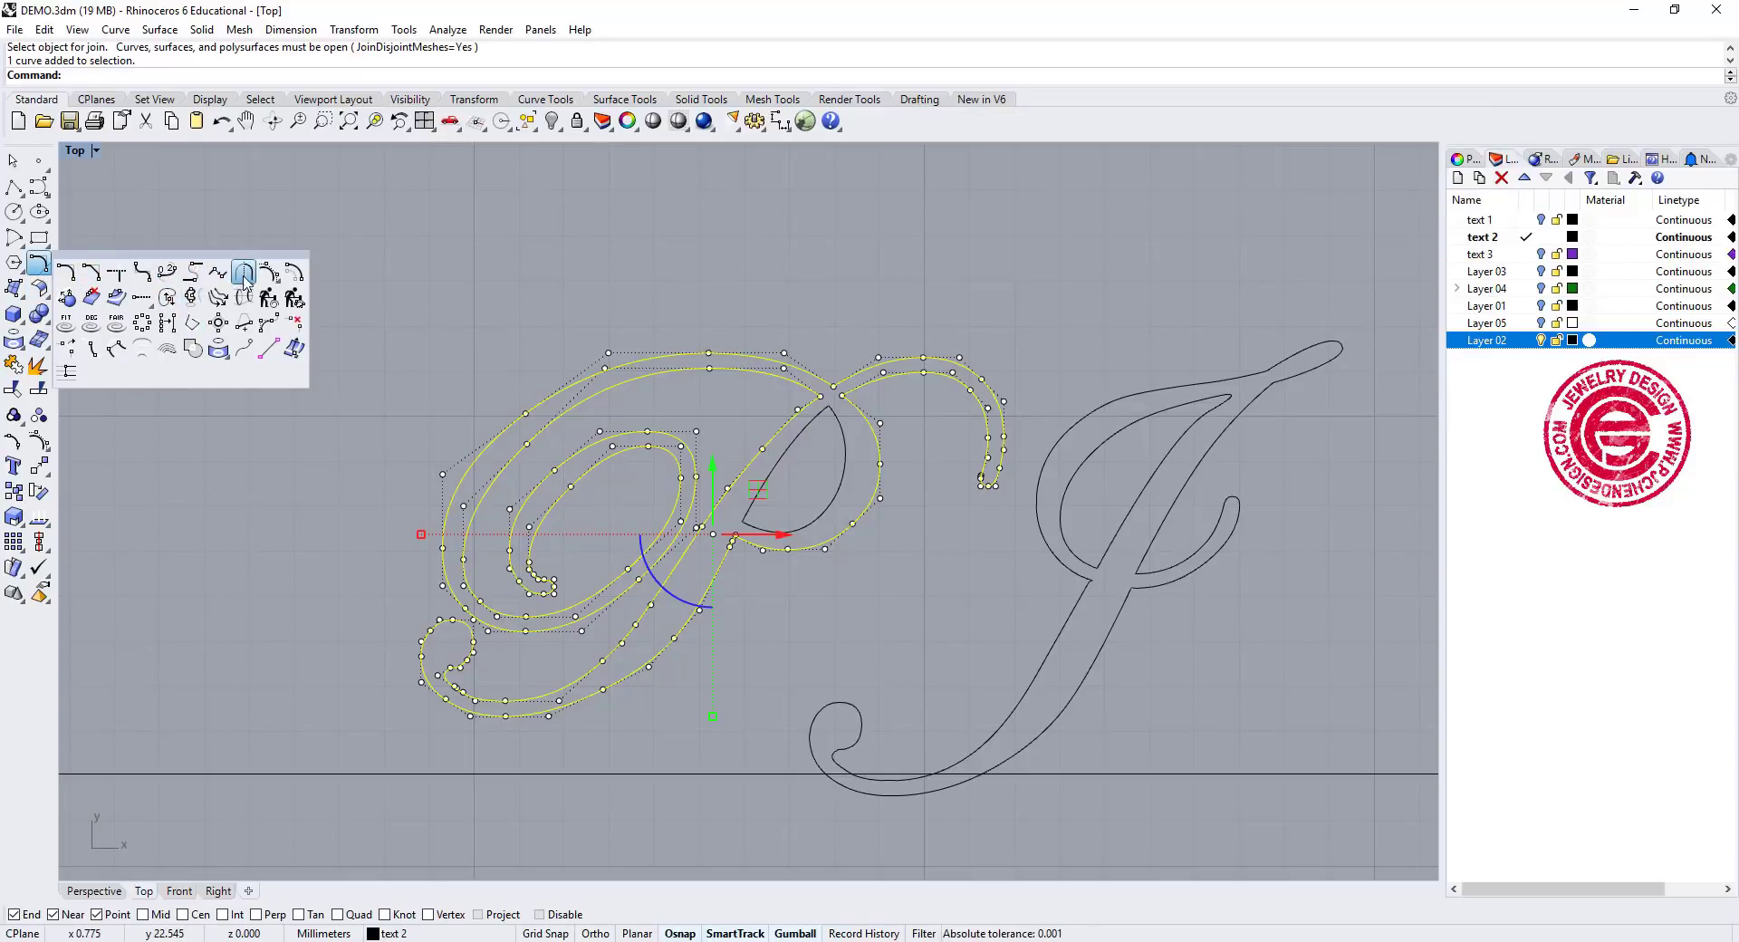
left_click(291, 271)
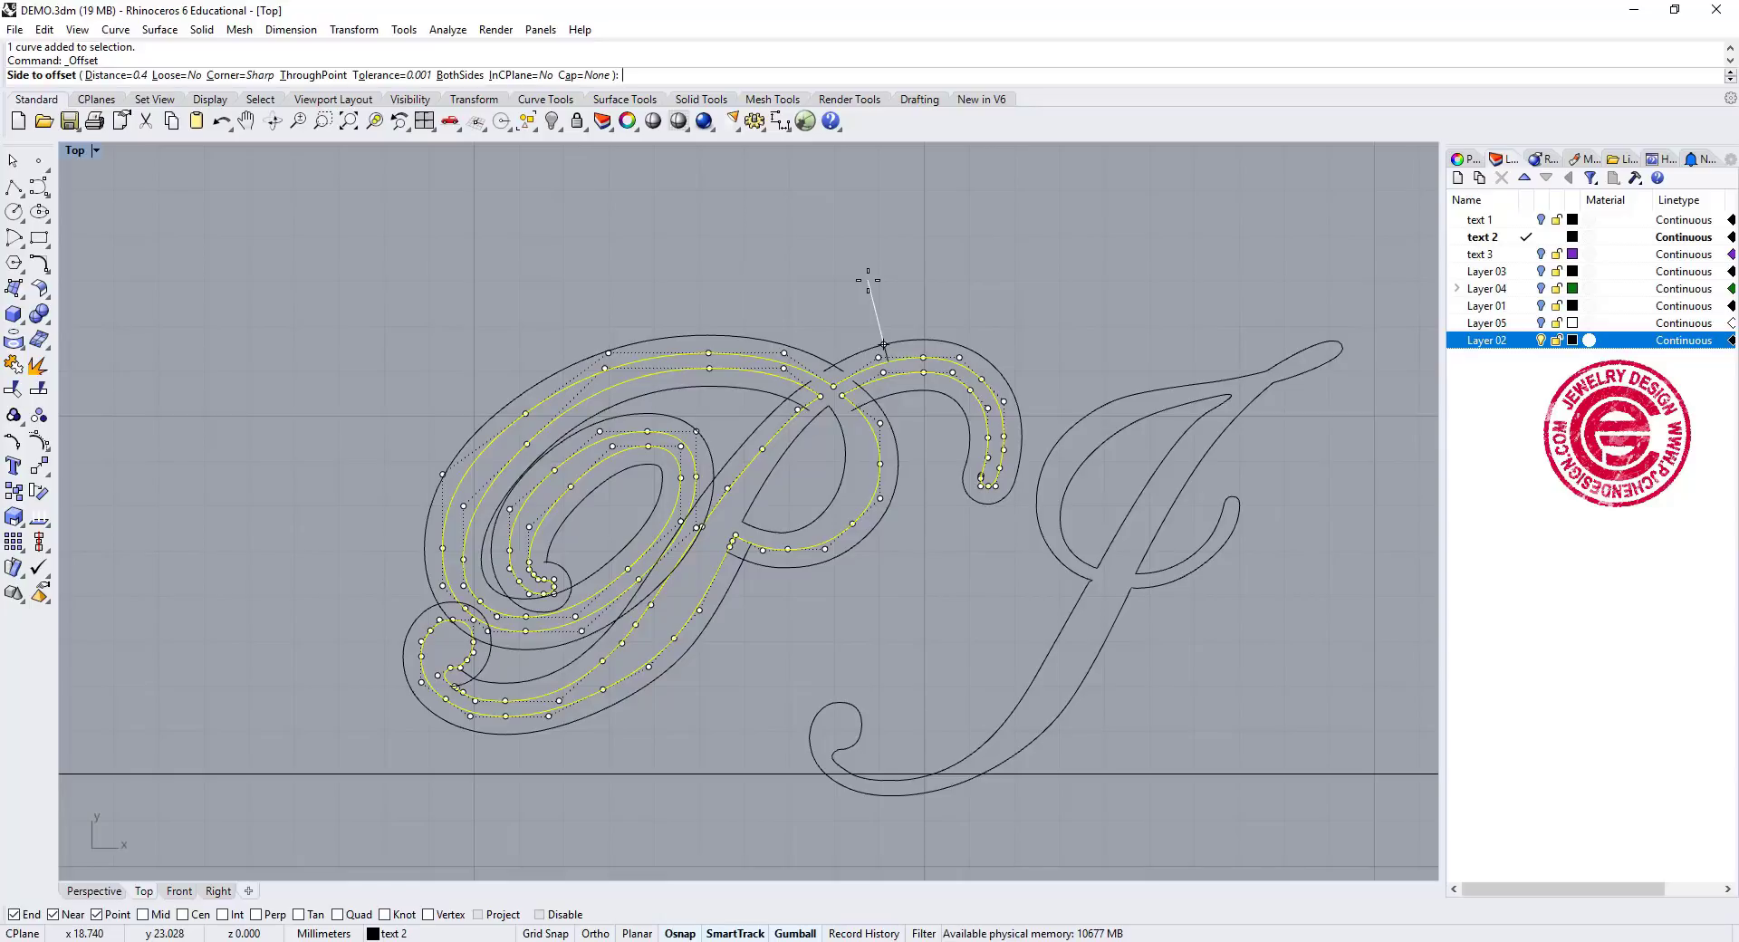
type("0.5")
key("Return")
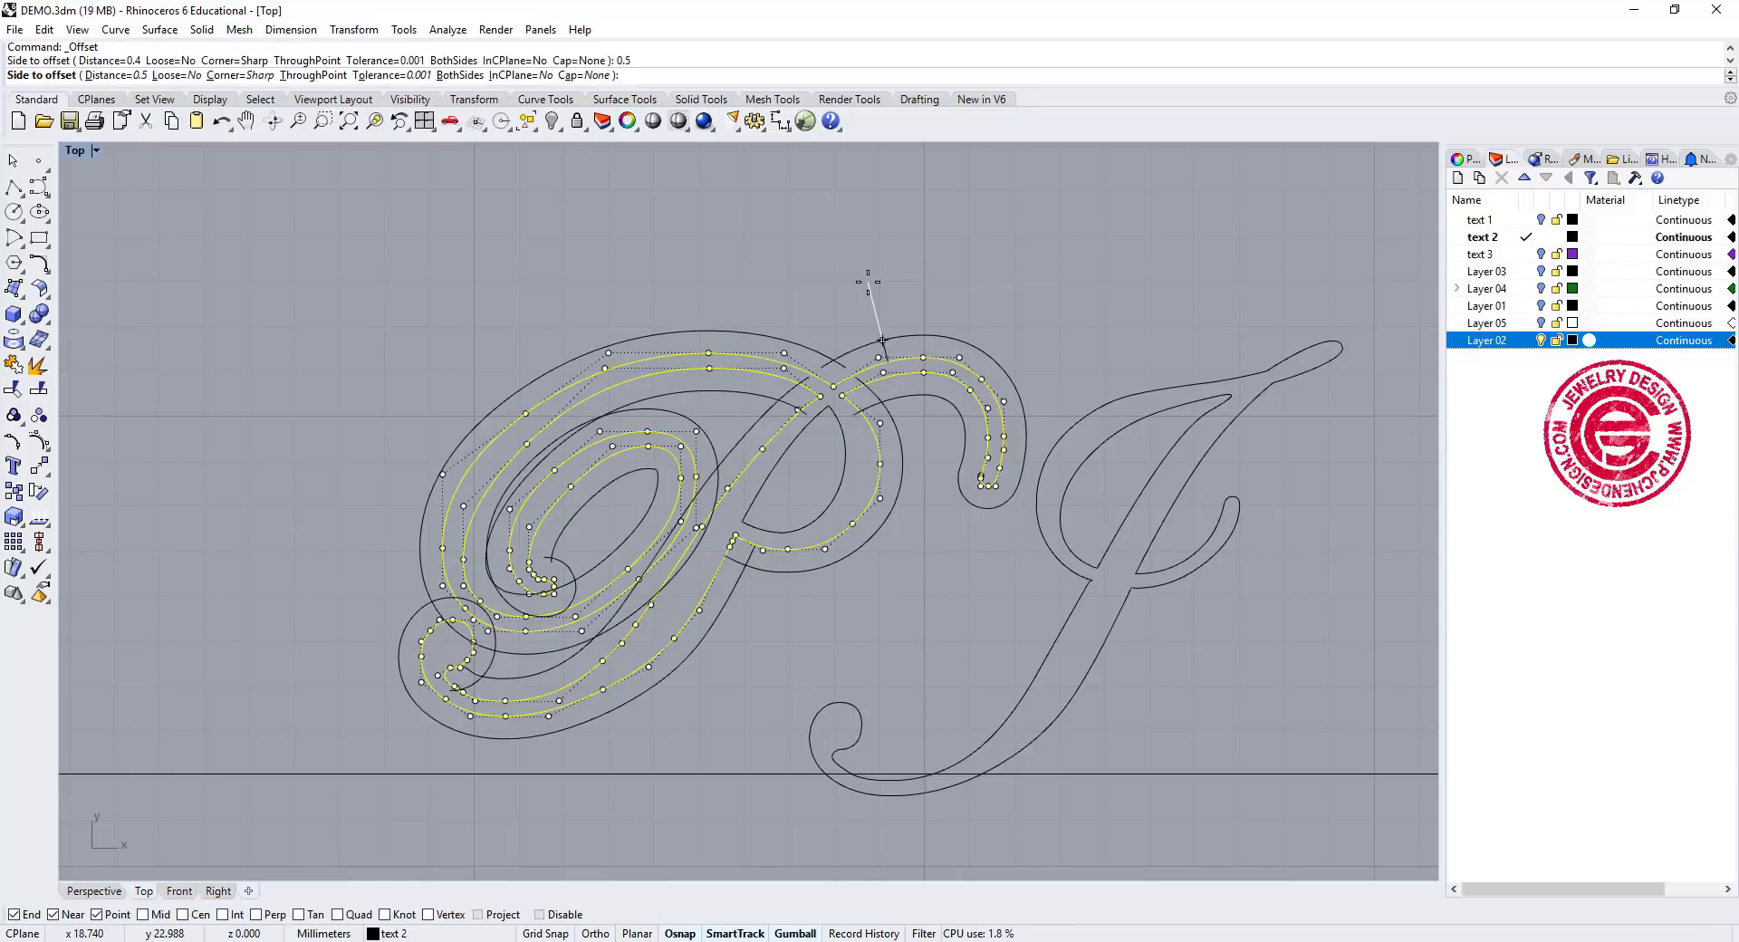
left_click(868, 282)
left_click(941, 559)
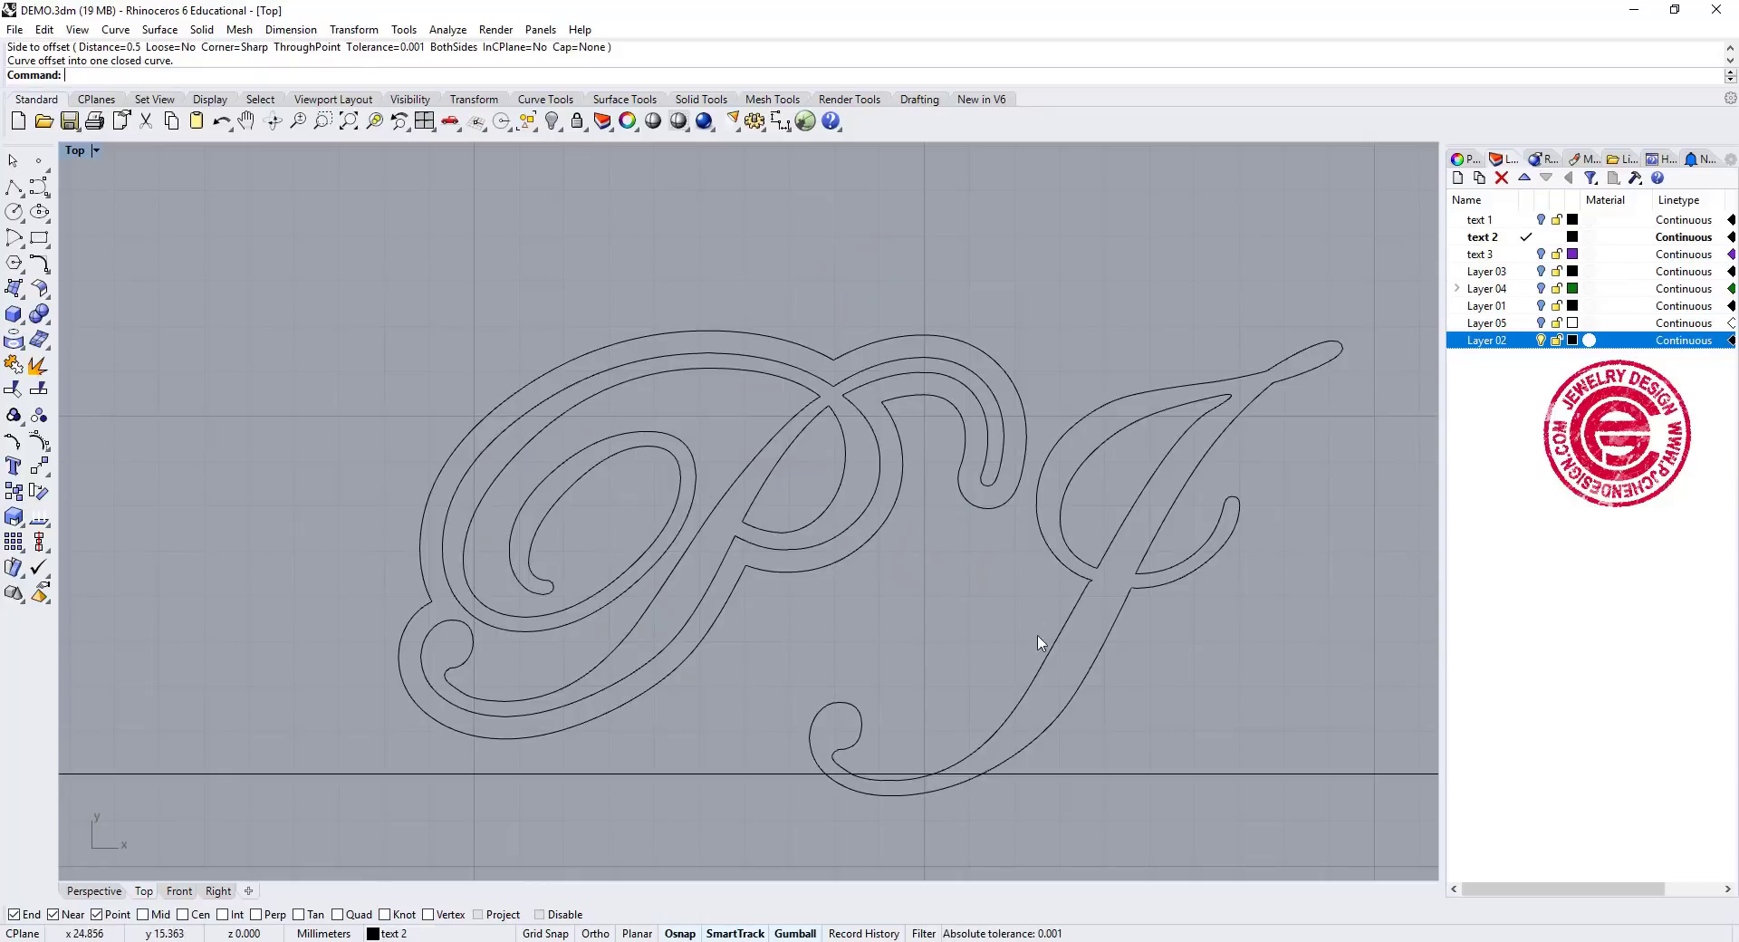
Rotate the P with its border slightly counterclockwise and move the J closer to it
left_click_drag(824, 641, 416, 290)
left_click_drag(658, 609, 672, 597)
left_click(1138, 698)
left_click_drag(1176, 695, 1096, 509)
left_click(1238, 686)
Offset the J's outer outline outward by 0.5 mm to create a matching border
left_click_drag(1236, 601, 1143, 478)
left_click(34, 265)
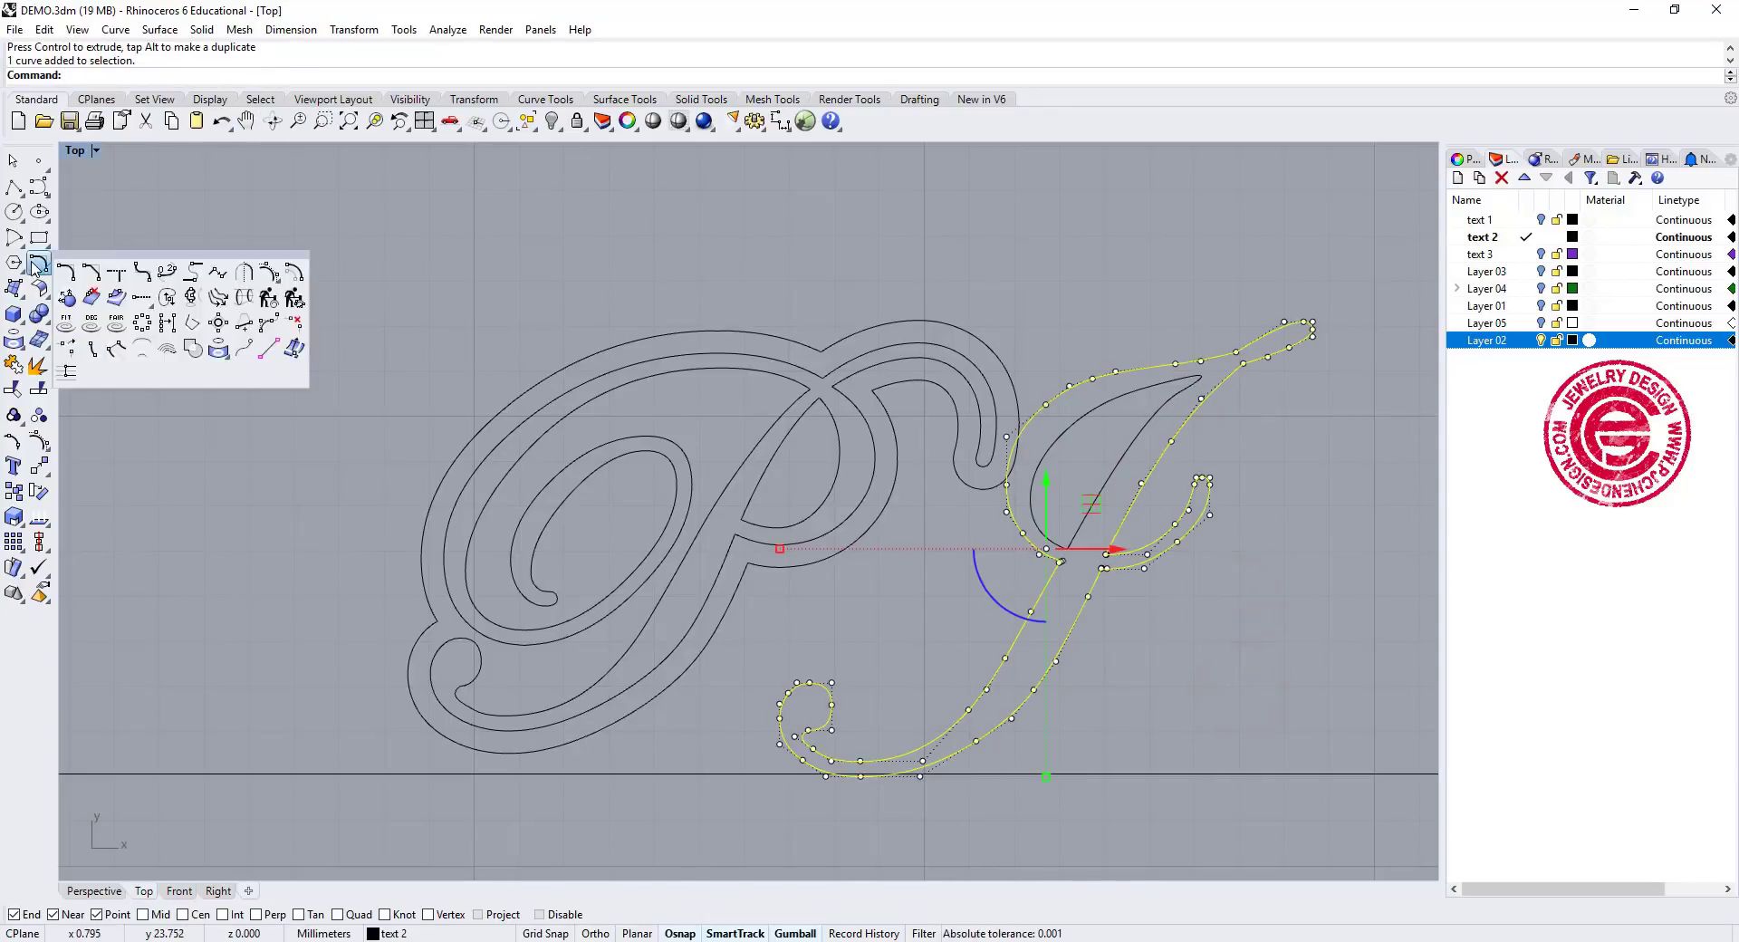
left_click(170, 298)
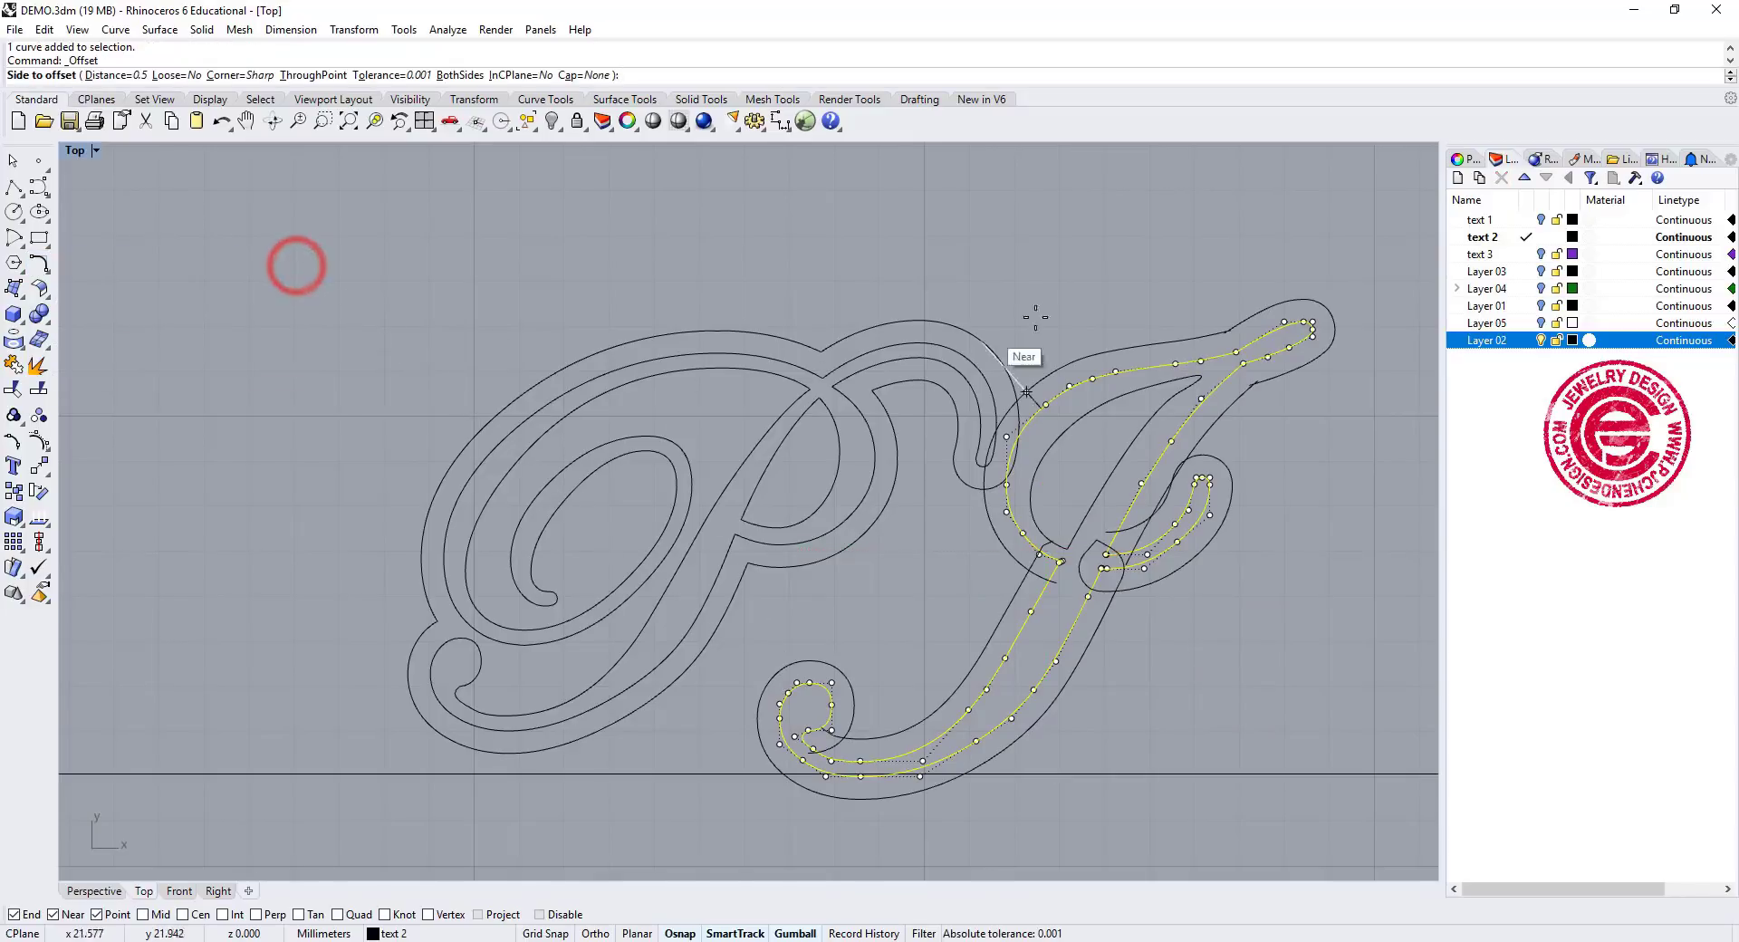
left_click(1150, 277)
left_click(1189, 664)
Rotate the J with its border clockwise and move it against the P so their borders overlap
left_click_drag(1268, 672, 1092, 344)
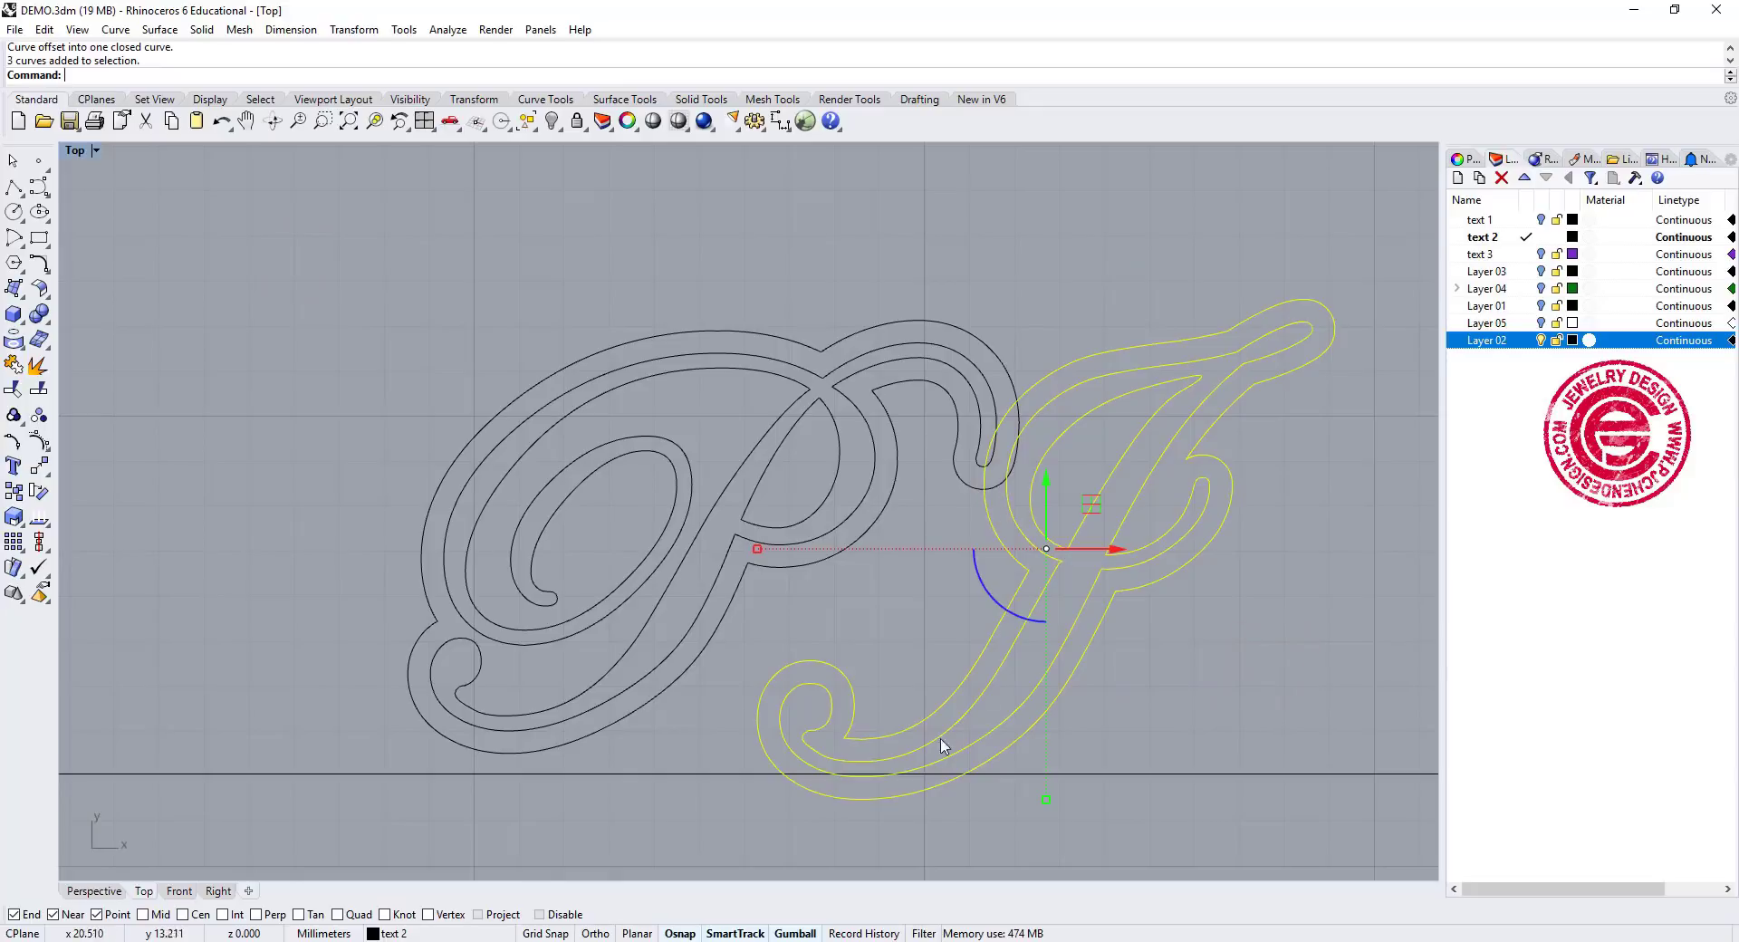
left_click_drag(993, 607, 981, 591)
left_click_drag(1105, 525, 1072, 538)
left_click(1102, 260)
scroll(1205, 440, "down", 4)
right_click_drag(1123, 502, 972, 464)
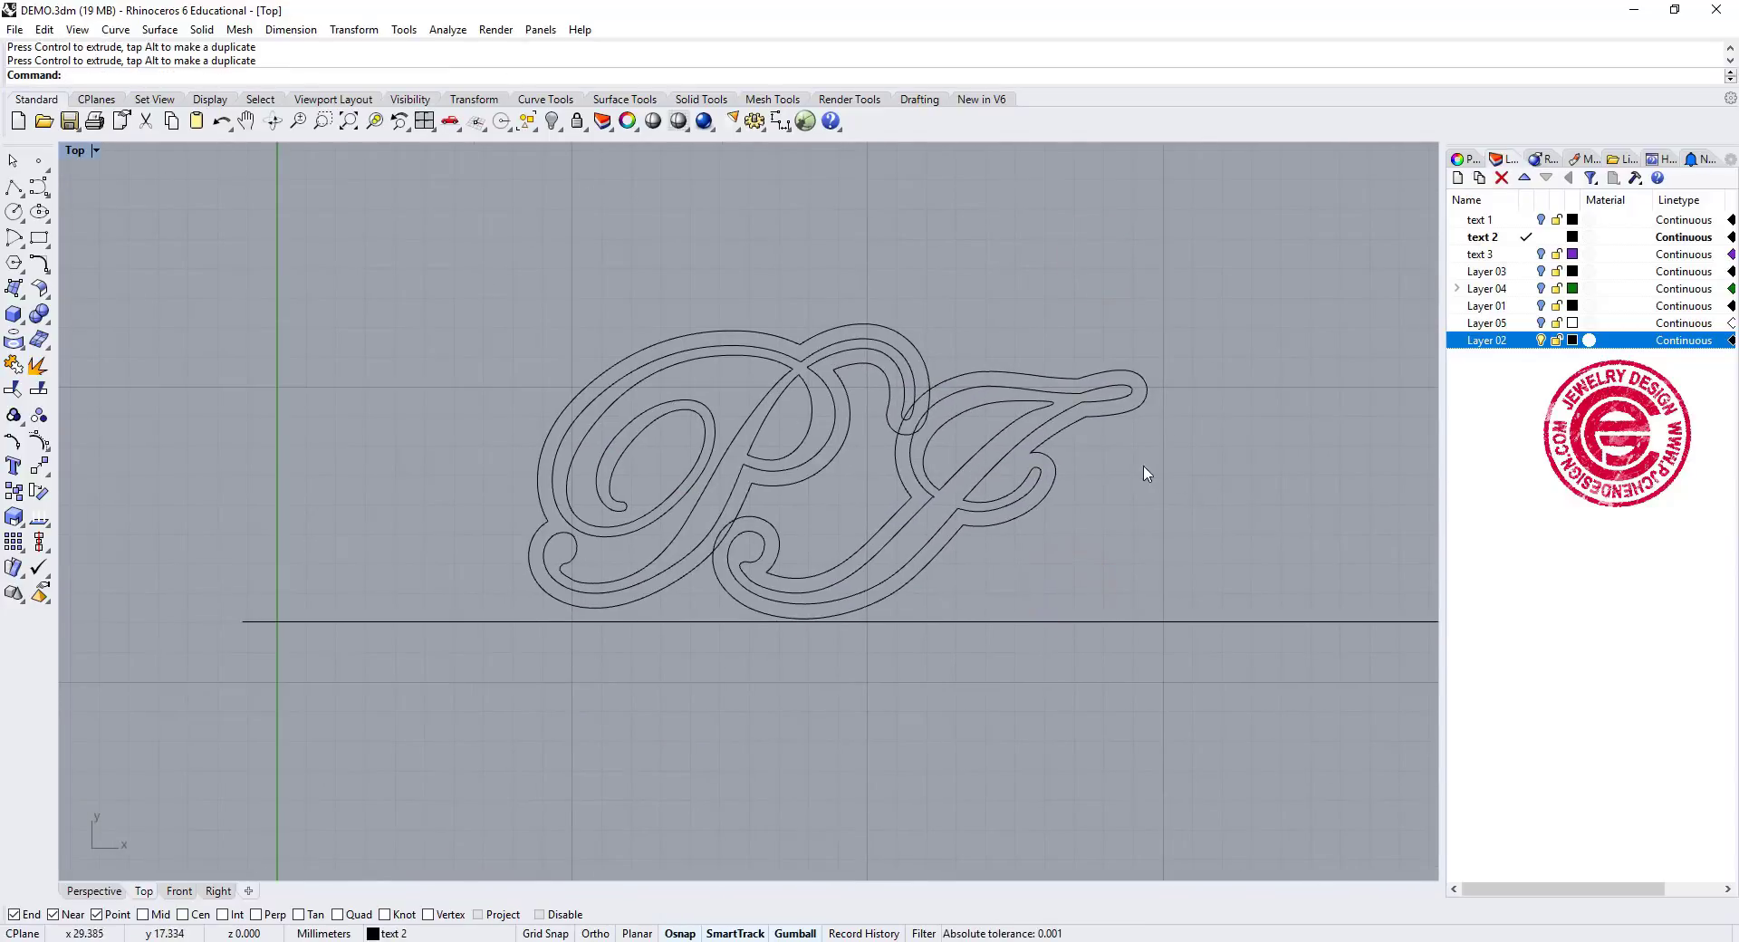
Move both letters with their borders together onto the middle of the ring's unrolled length line
scroll(1155, 487, "down", 5)
right_click_drag(1219, 490, 922, 479)
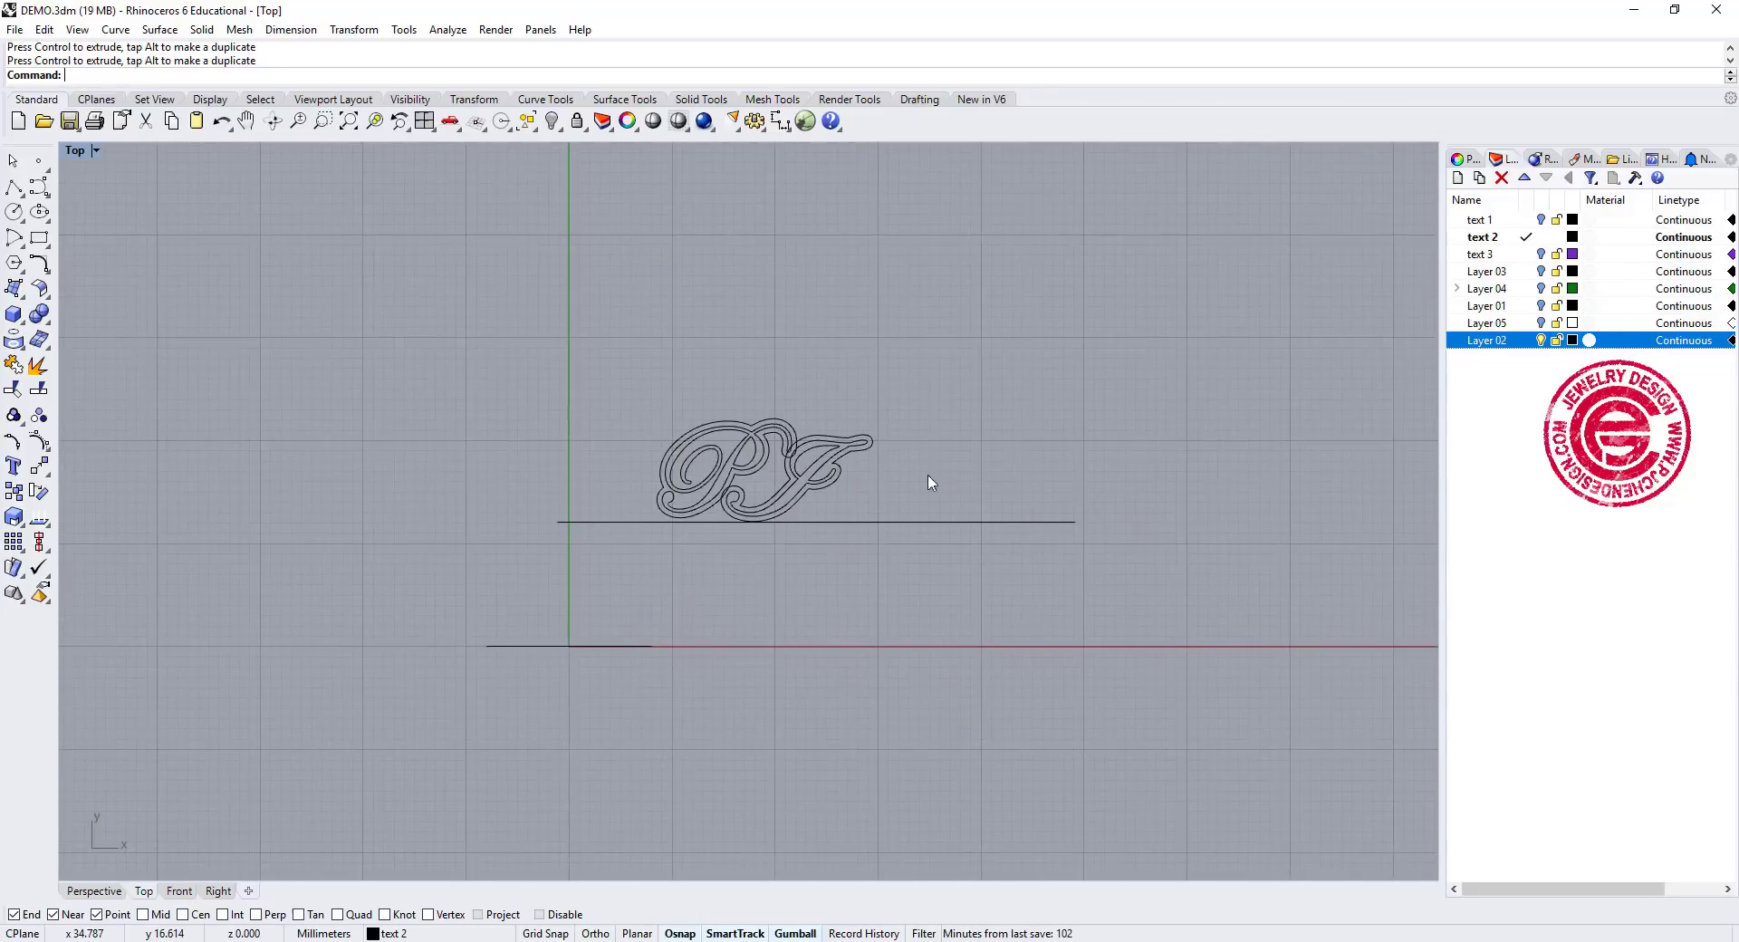
left_click_drag(634, 378, 909, 567)
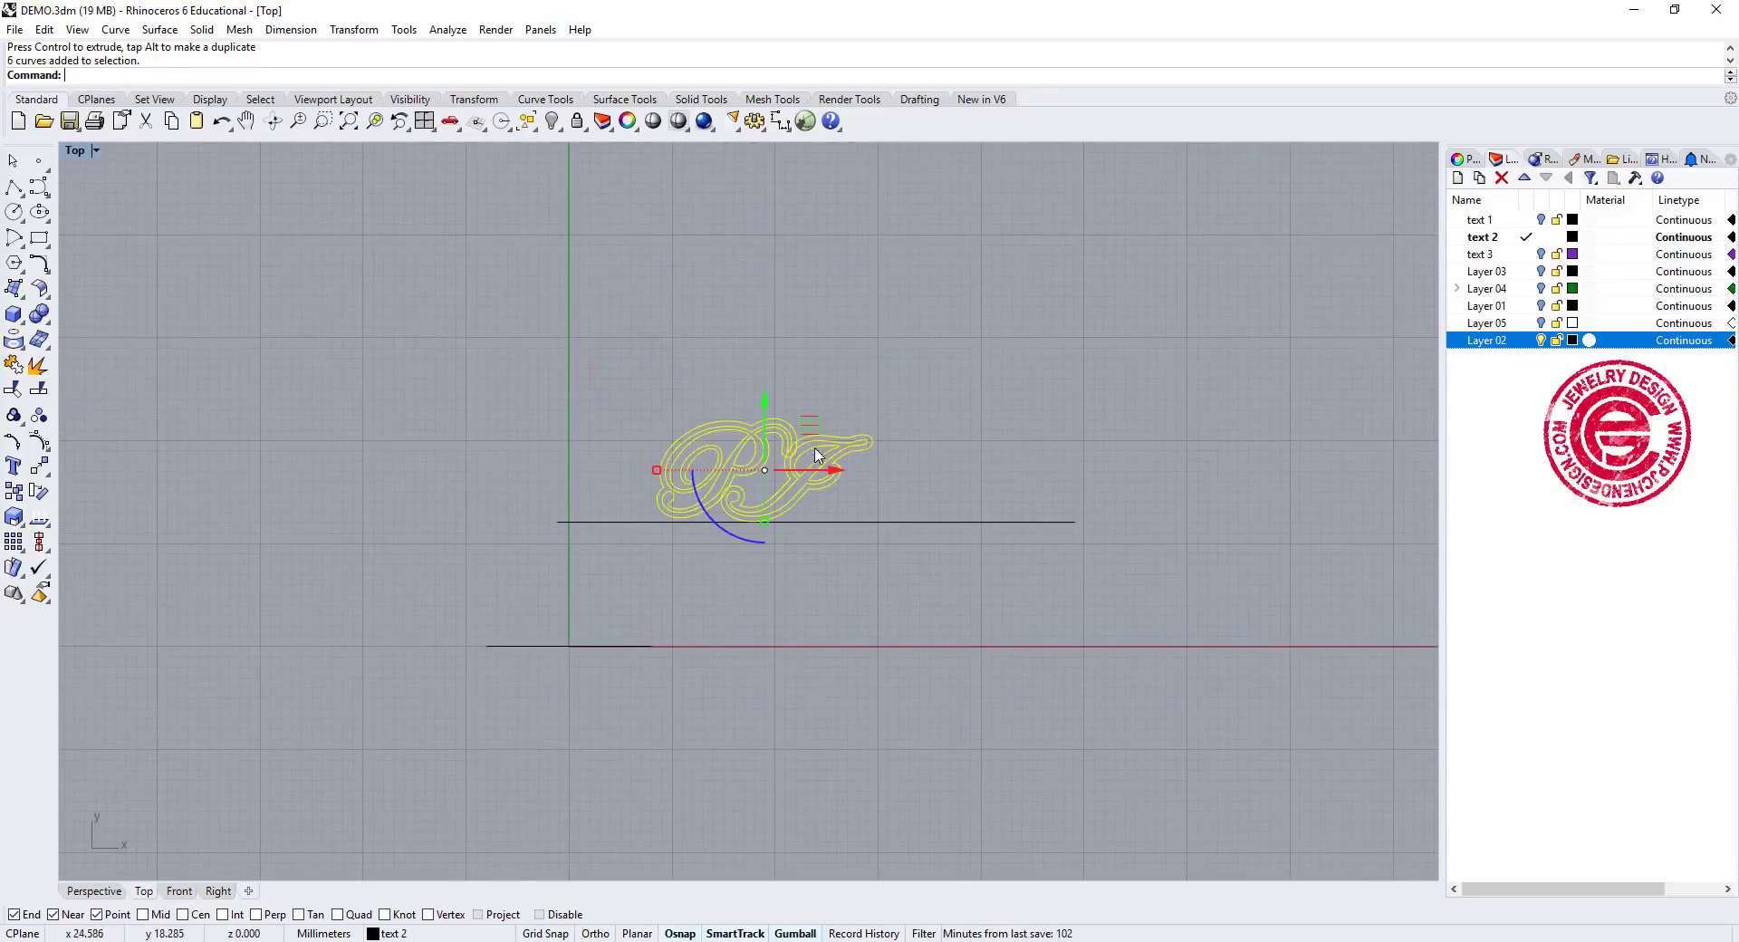
left_click_drag(810, 423, 881, 470)
scroll(869, 554, "up", 3)
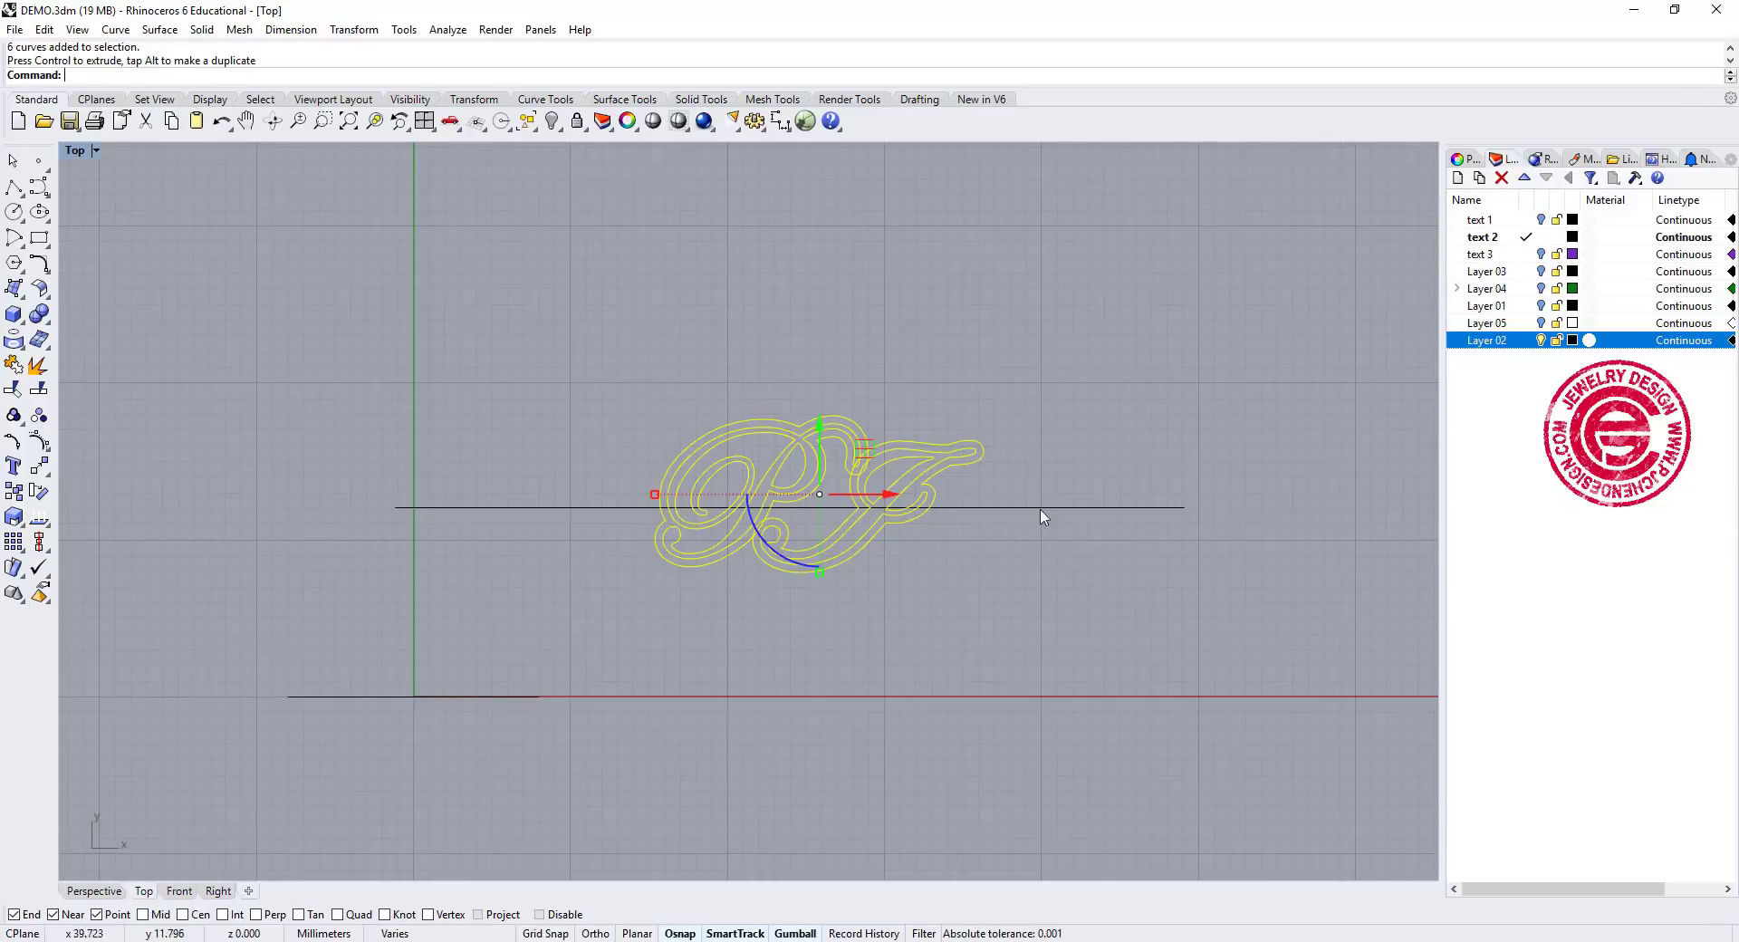
Scale the combined PJ lettering uniformly to fit its position on the ring's length line
left_click_drag(655, 495, 681, 494)
scroll(852, 502, "up", 2)
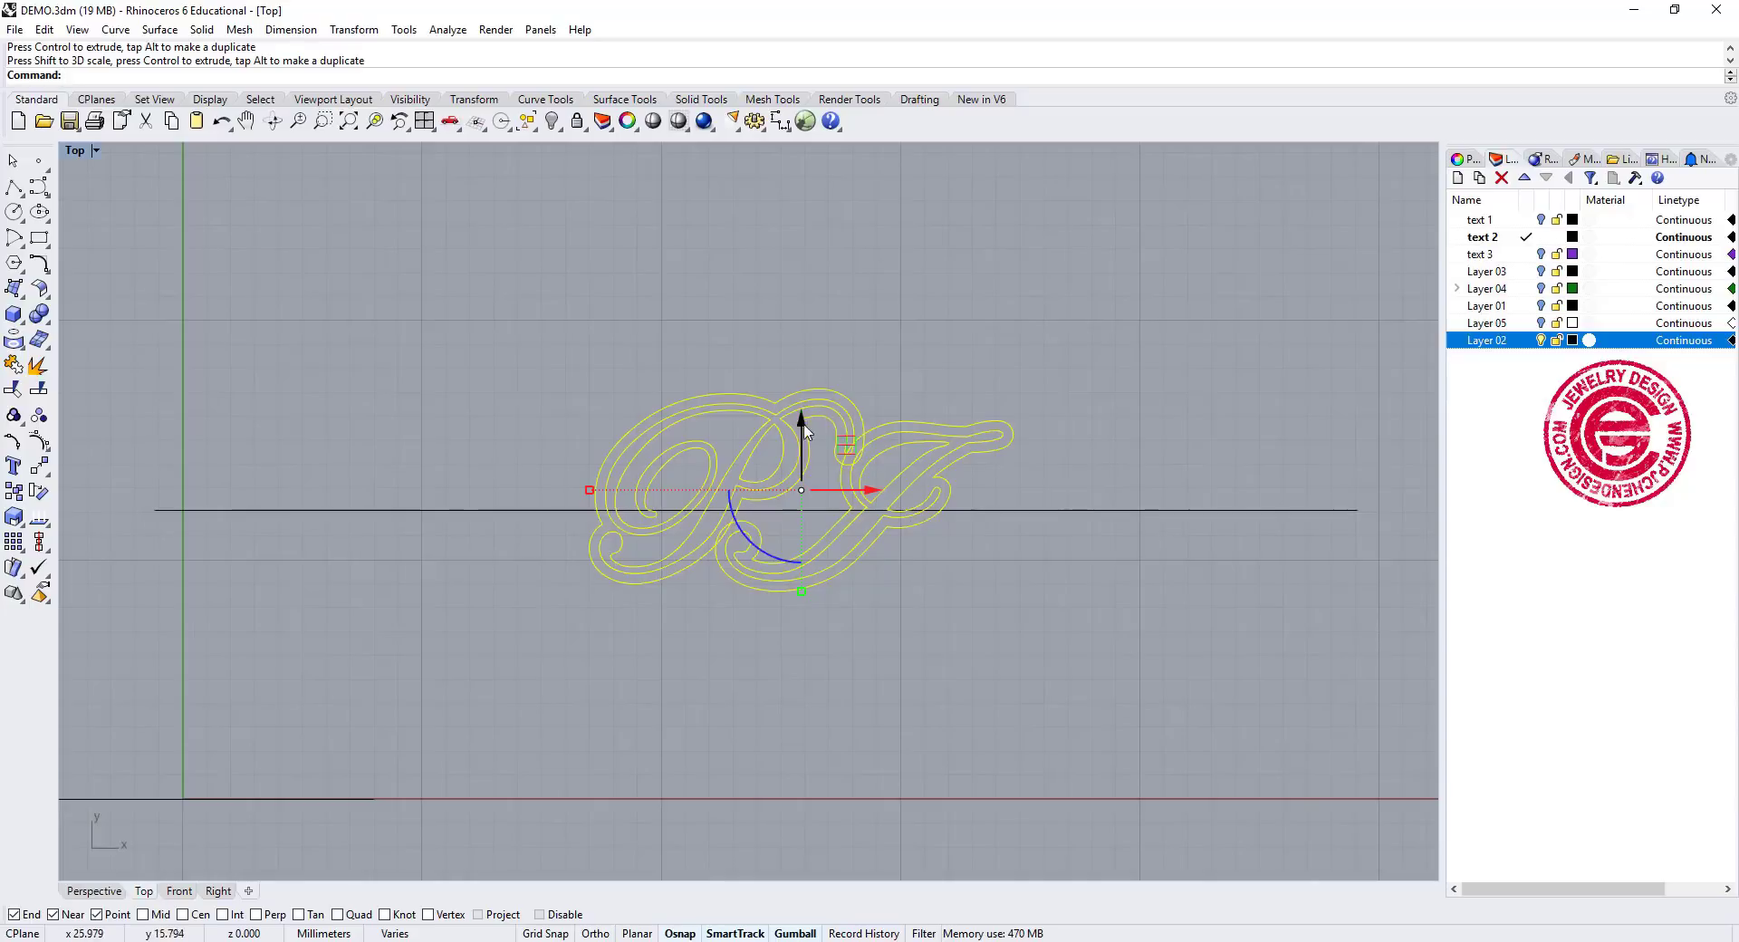
left_click_drag(591, 491, 570, 490)
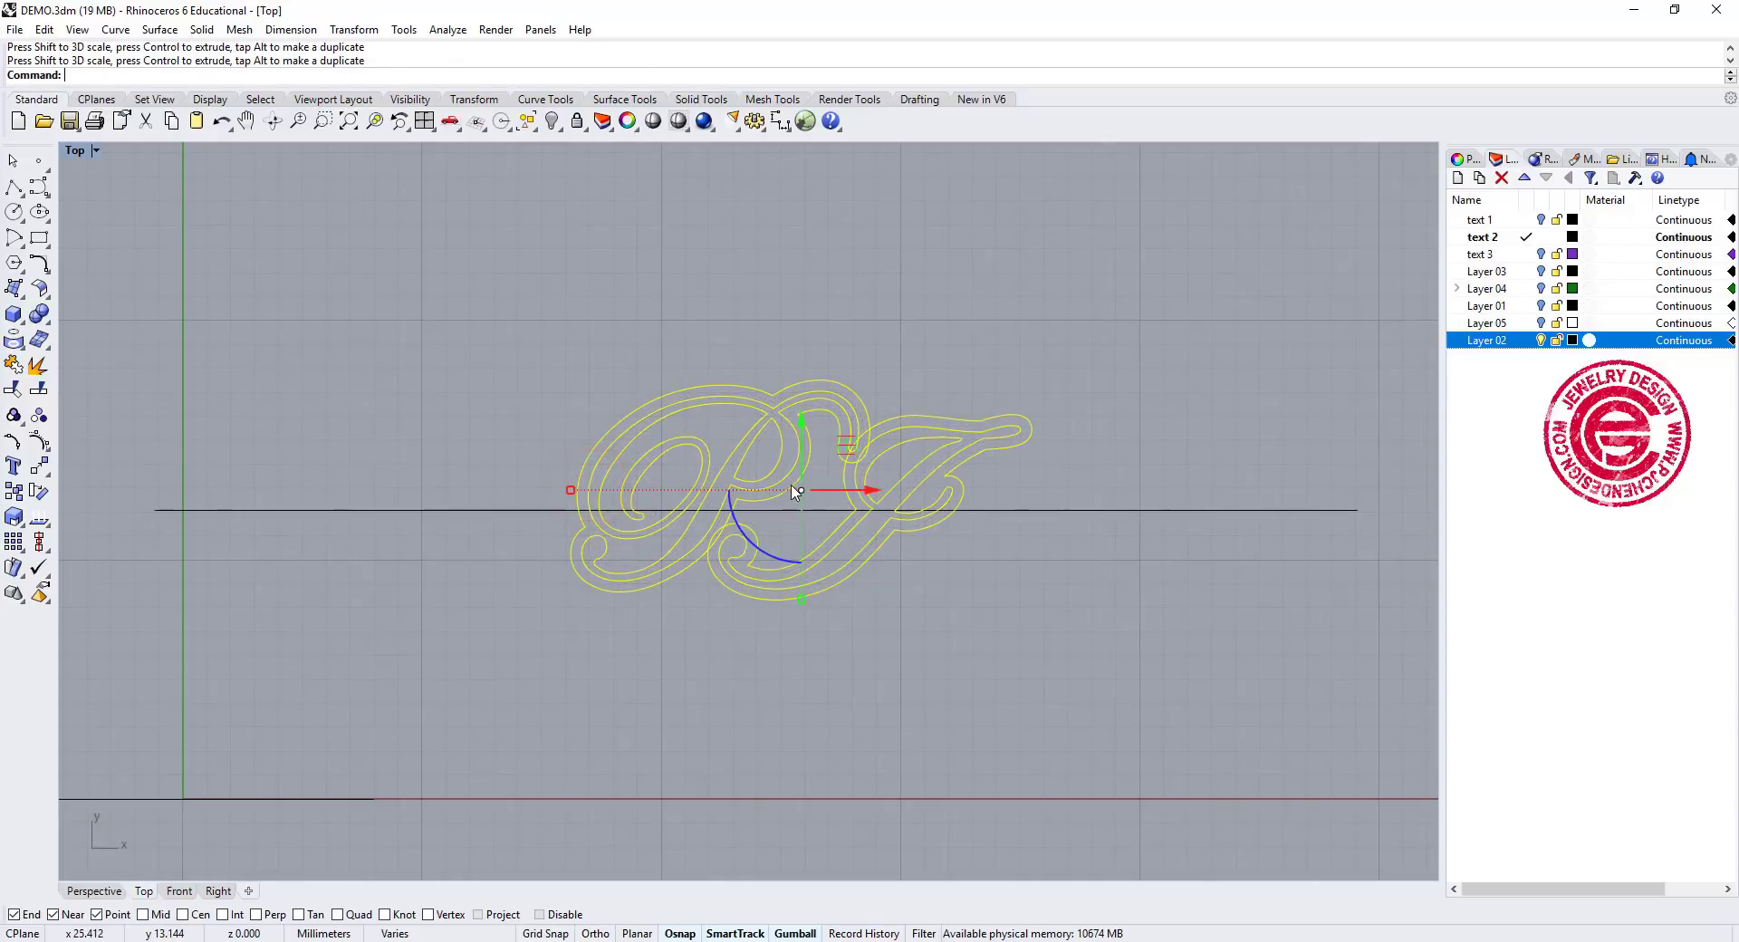
left_click(991, 348)
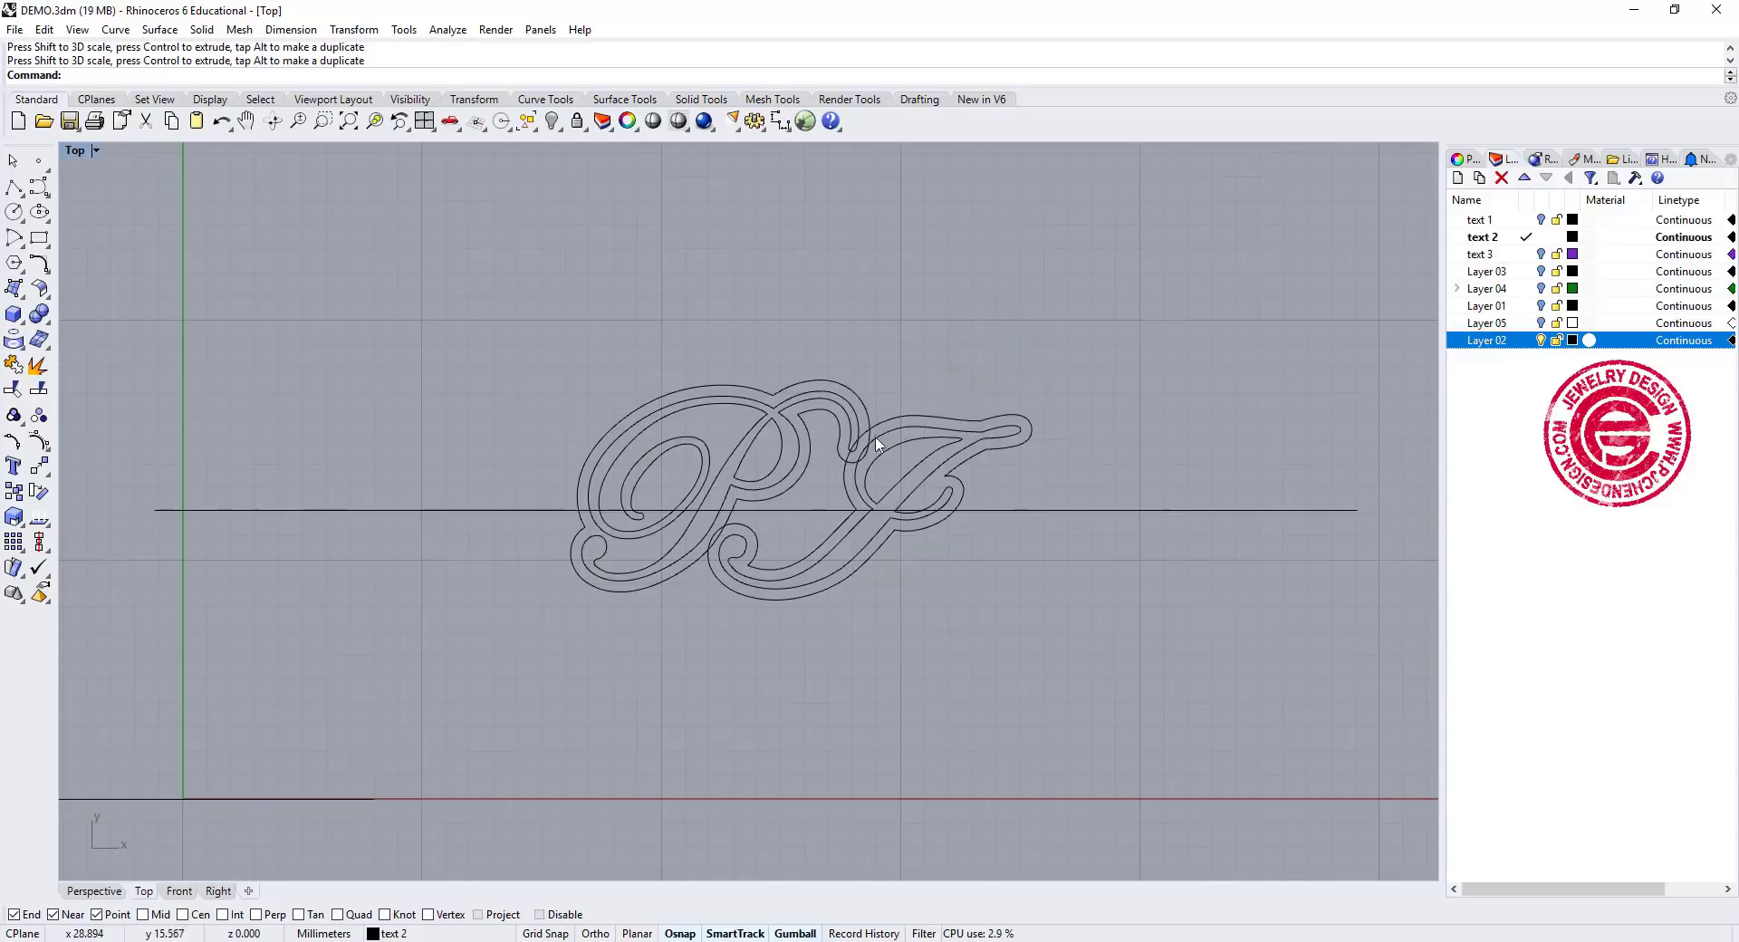
Trim the P and J borders against each other, removing the overlapping pieces at the J's lower curl and P's tail
scroll(878, 446, "up", 3)
left_click(885, 418)
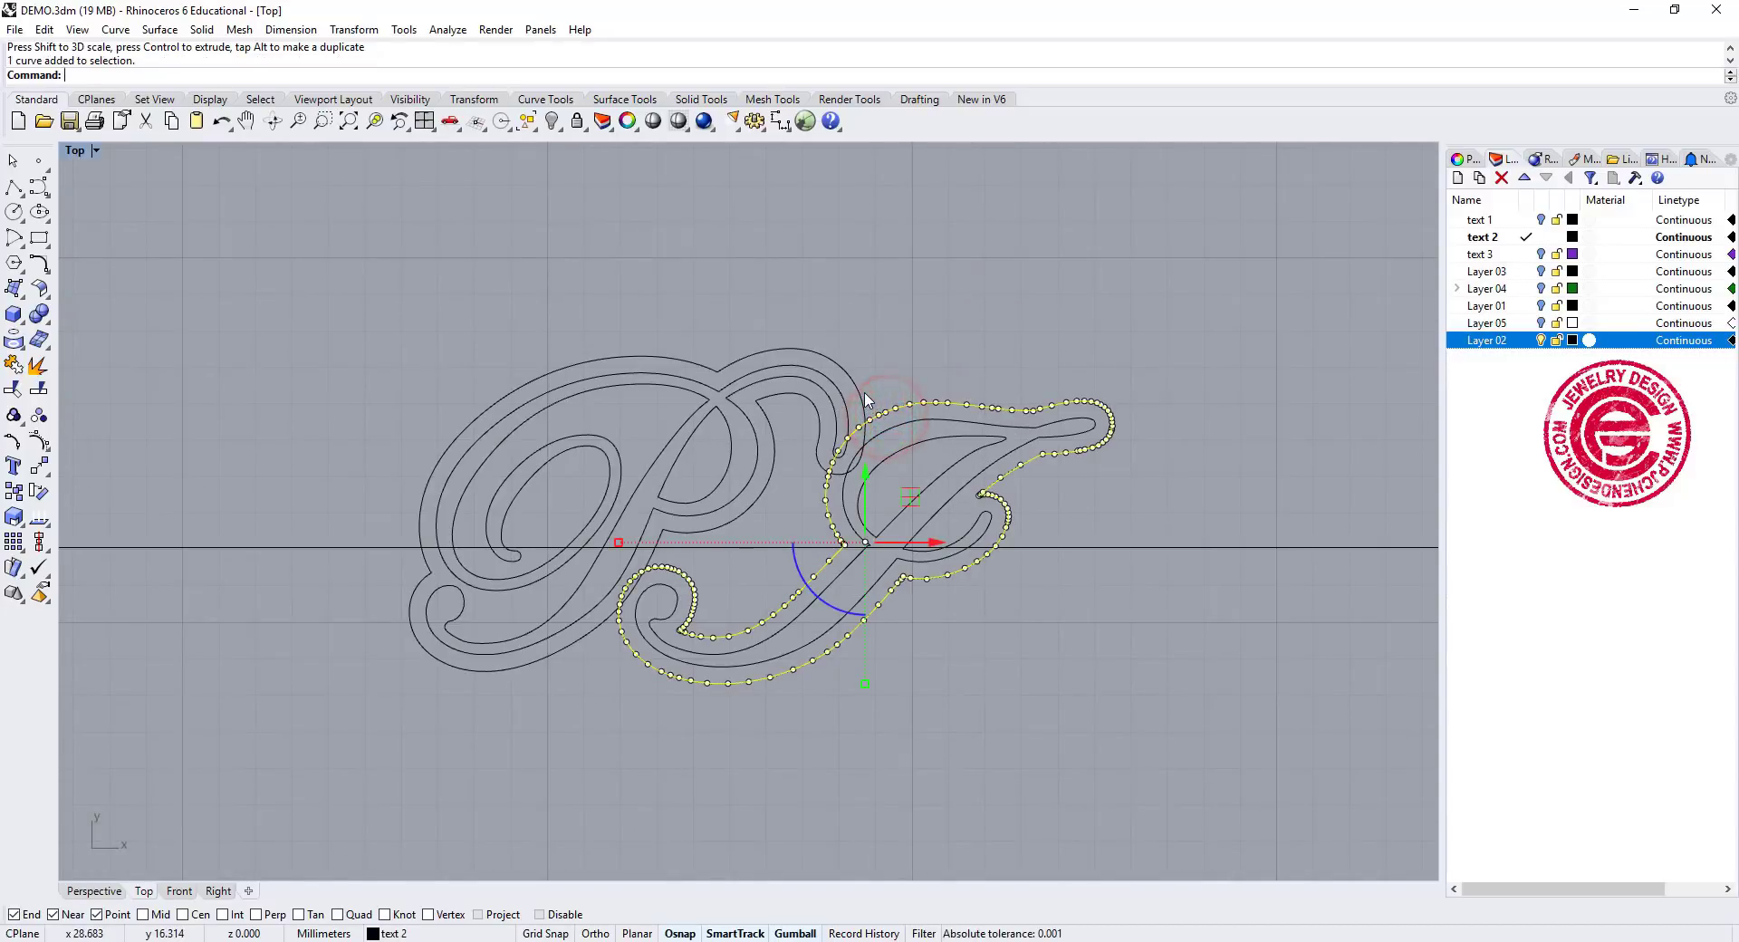
left_click(865, 400, "shift")
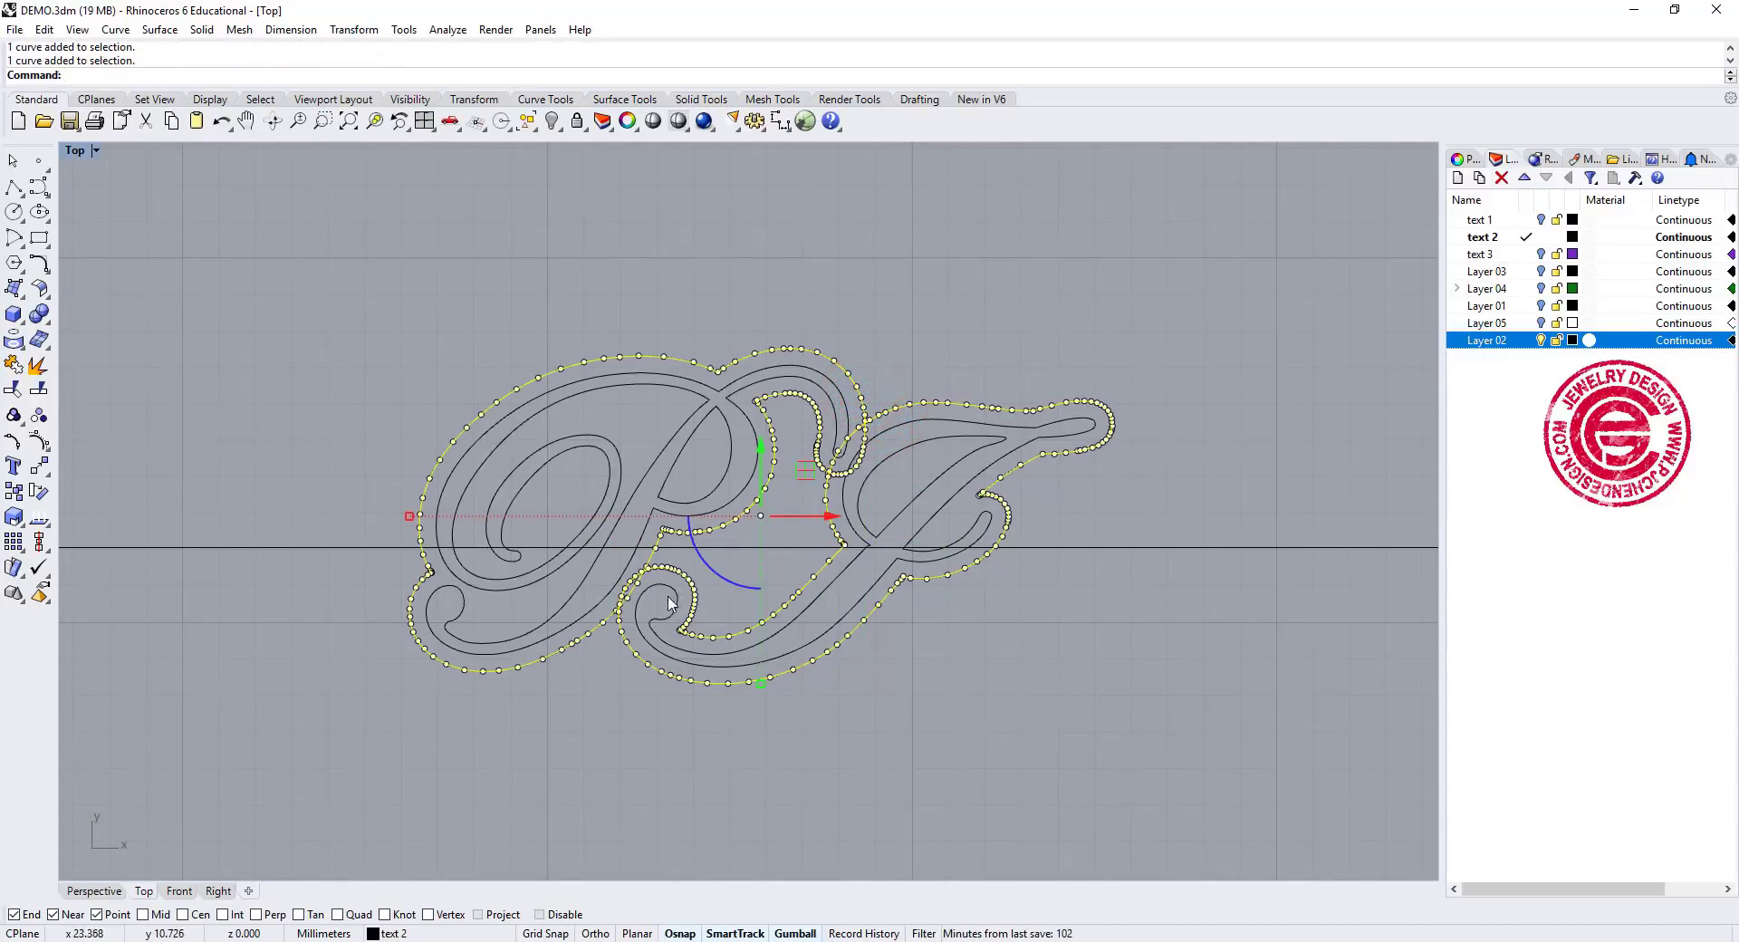
scroll(640, 587, "up", 3)
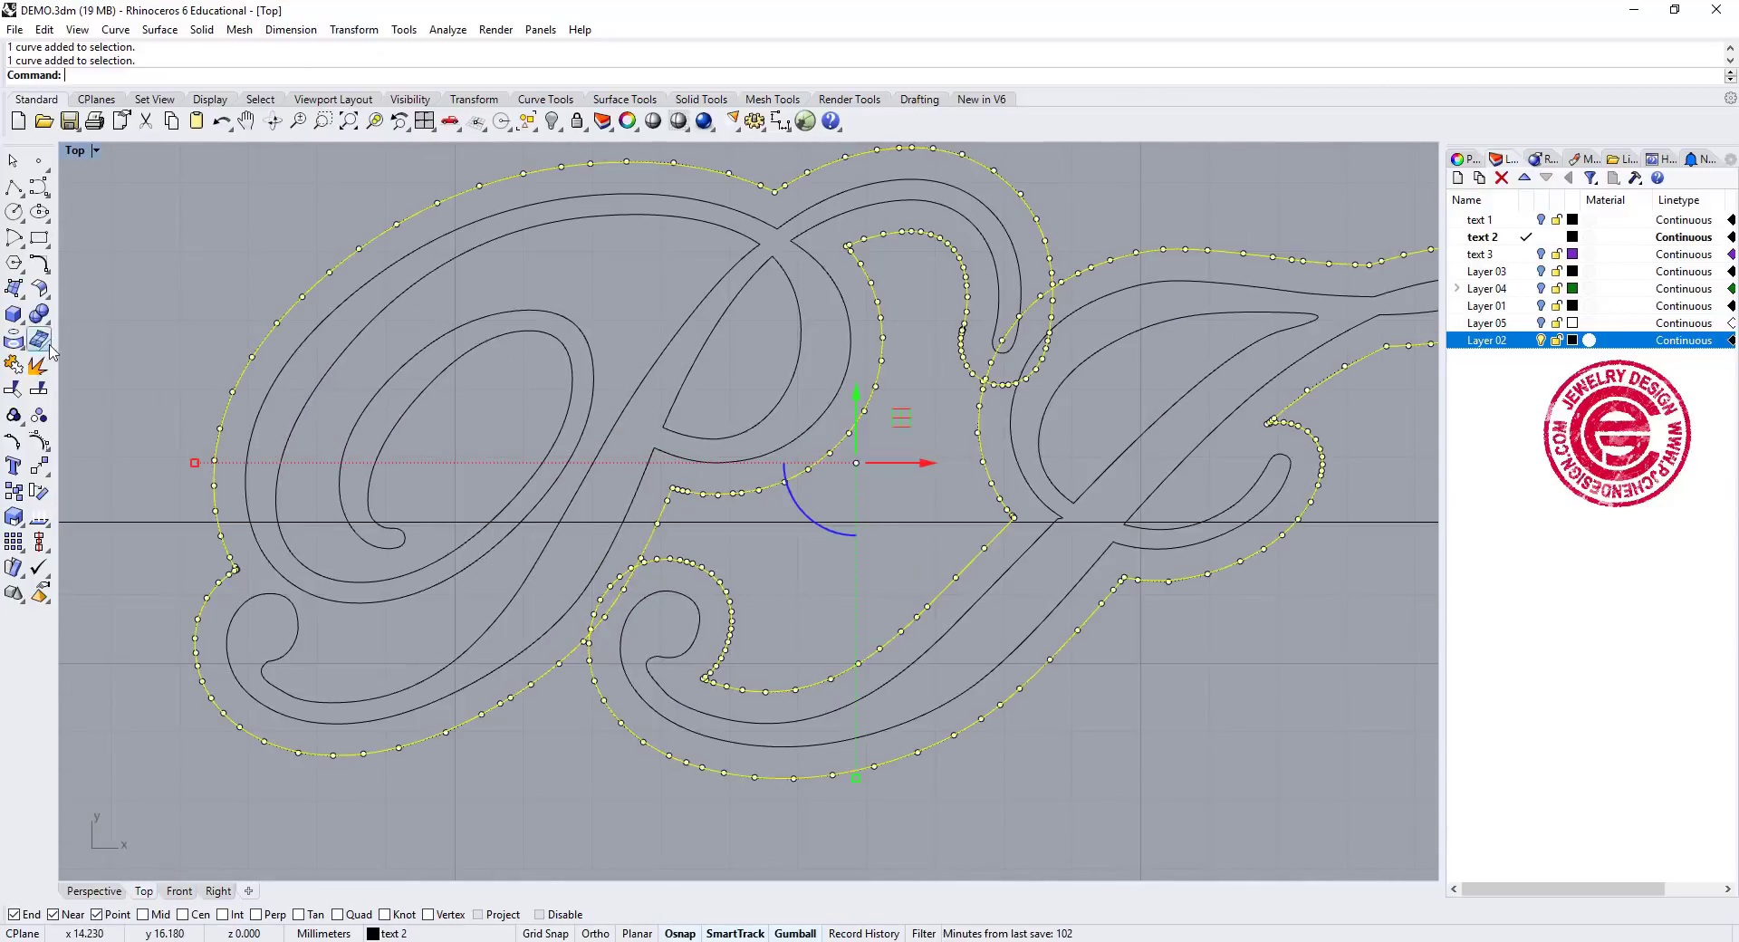
left_click(14, 364)
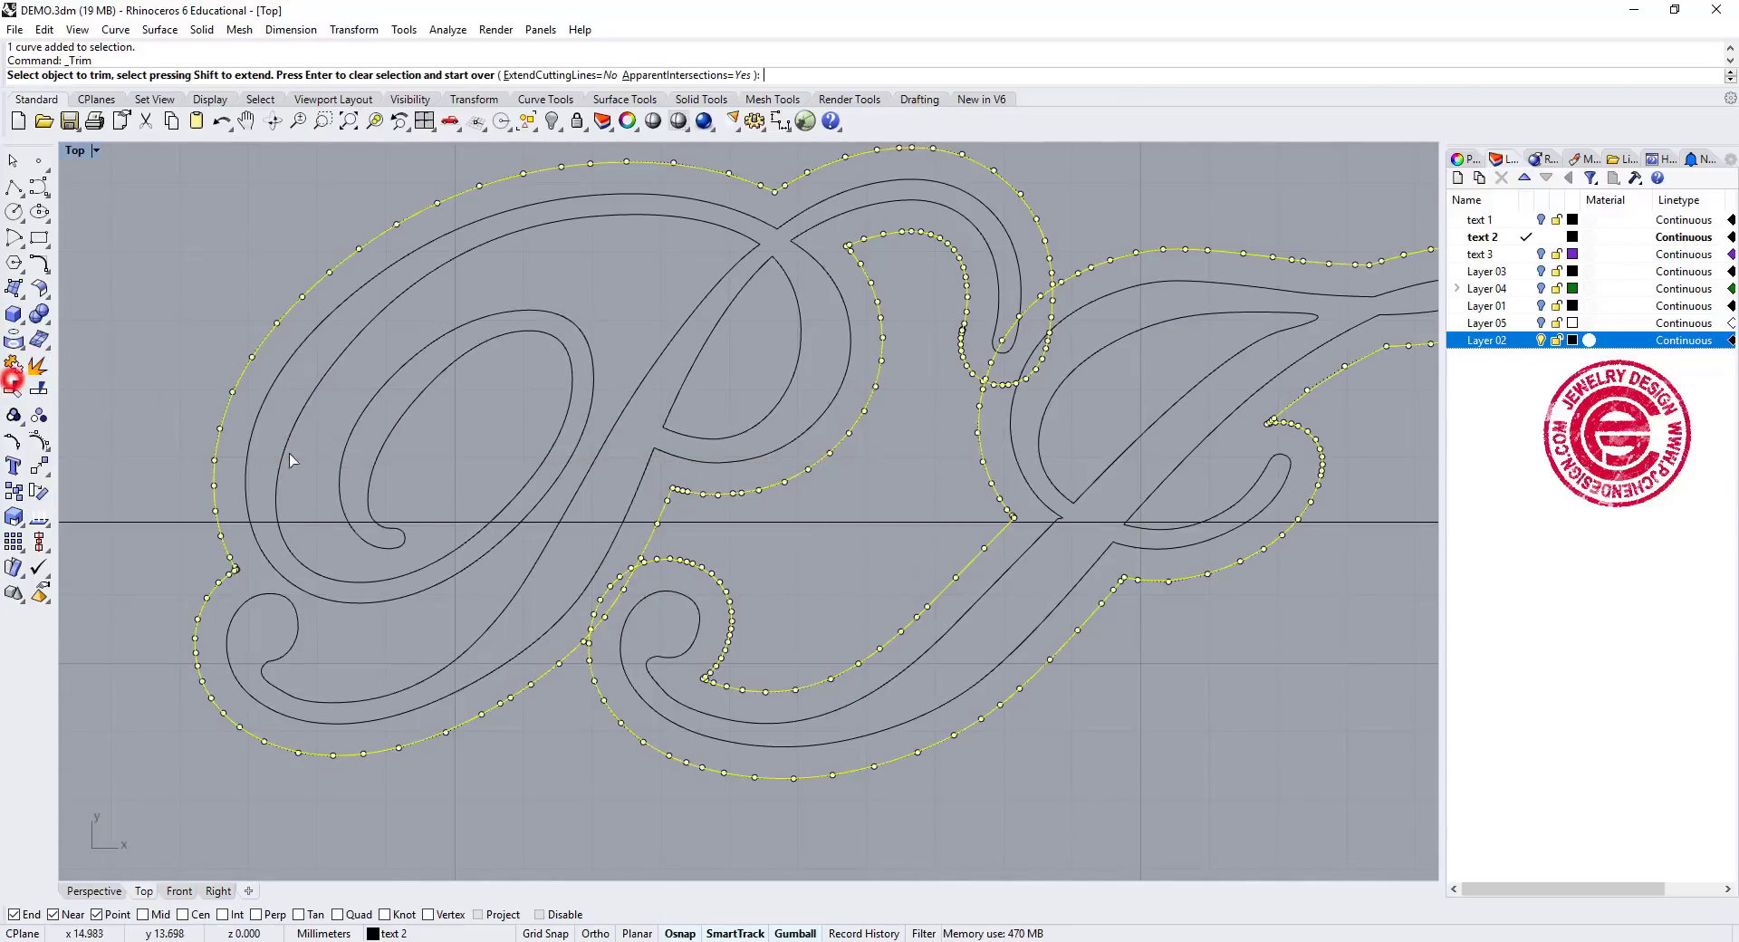
left_click(621, 598)
left_click(616, 591)
left_click(1049, 302)
scroll(960, 380, "down", 3)
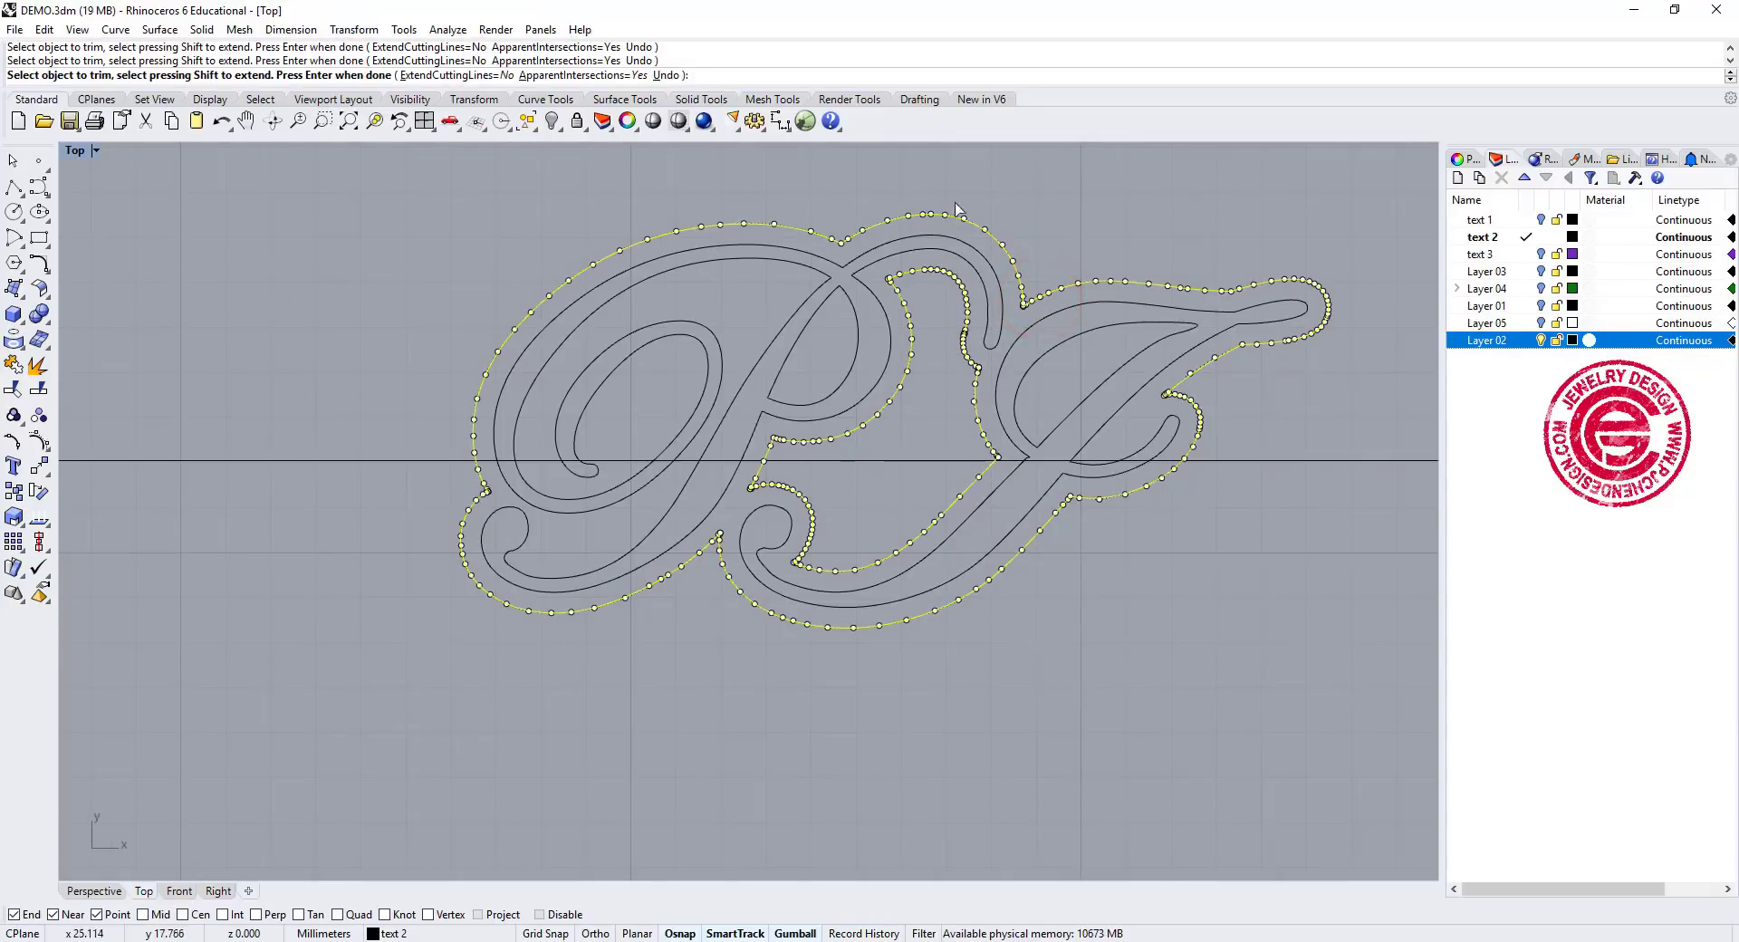
Join the trimmed P and J border pieces into closed outlines and select the inner one between the letters
left_click(14, 364)
left_click(301, 296)
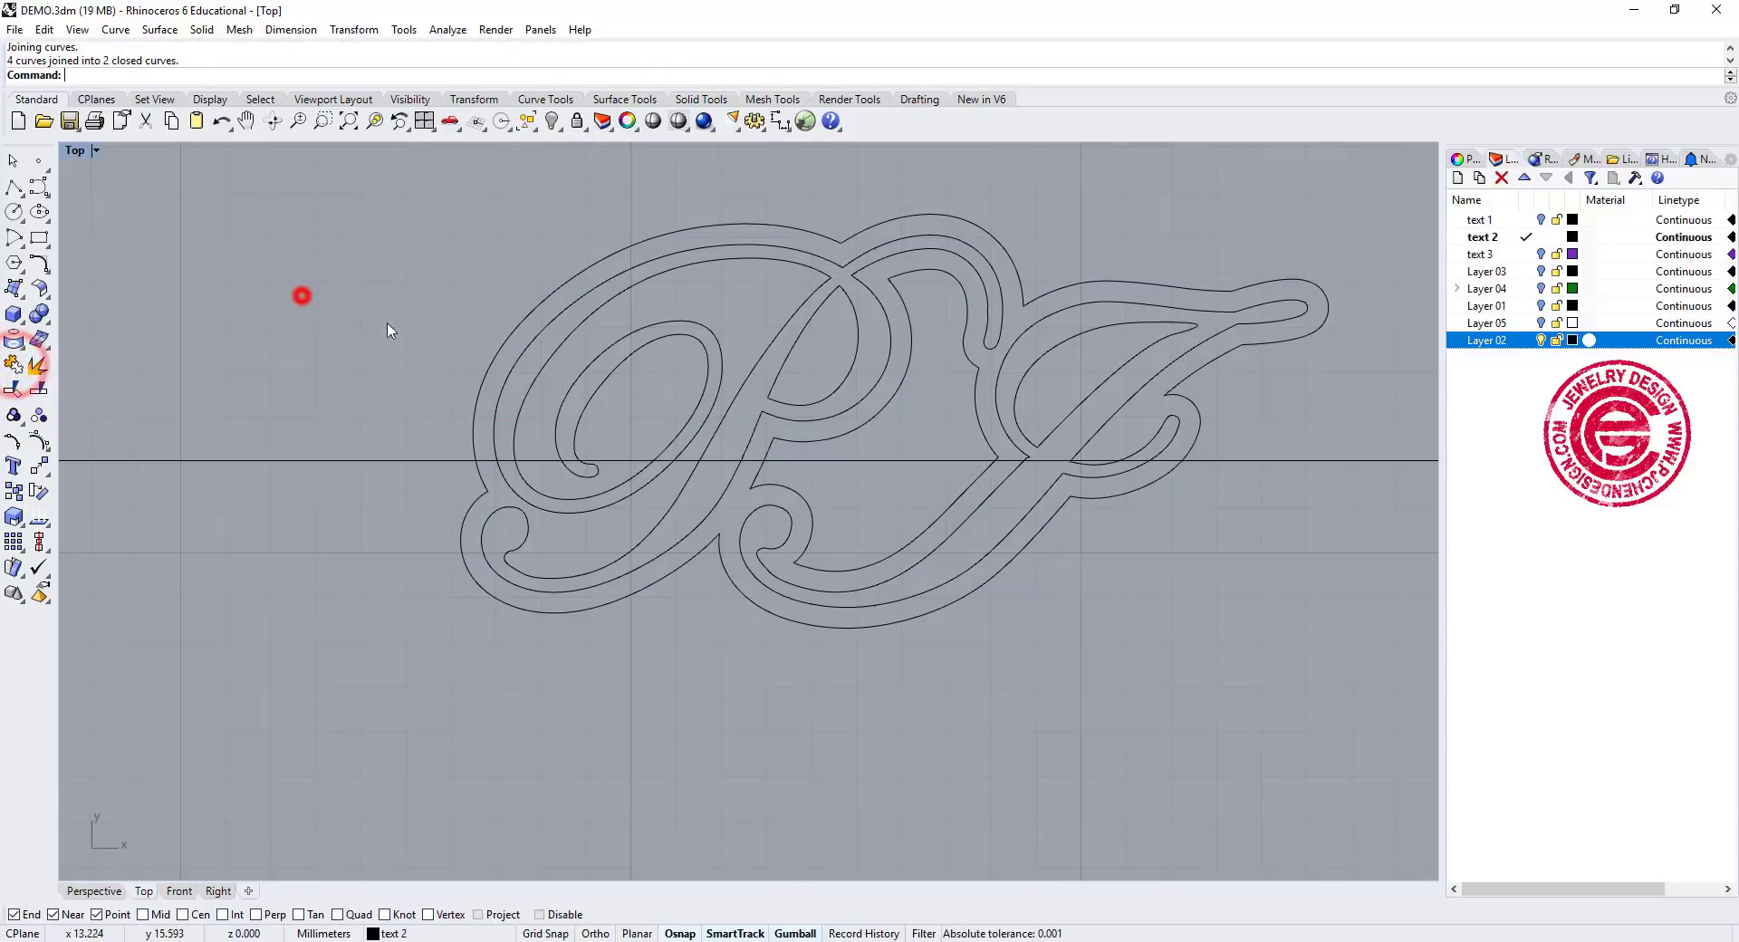
left_click(1051, 291)
left_click(976, 371)
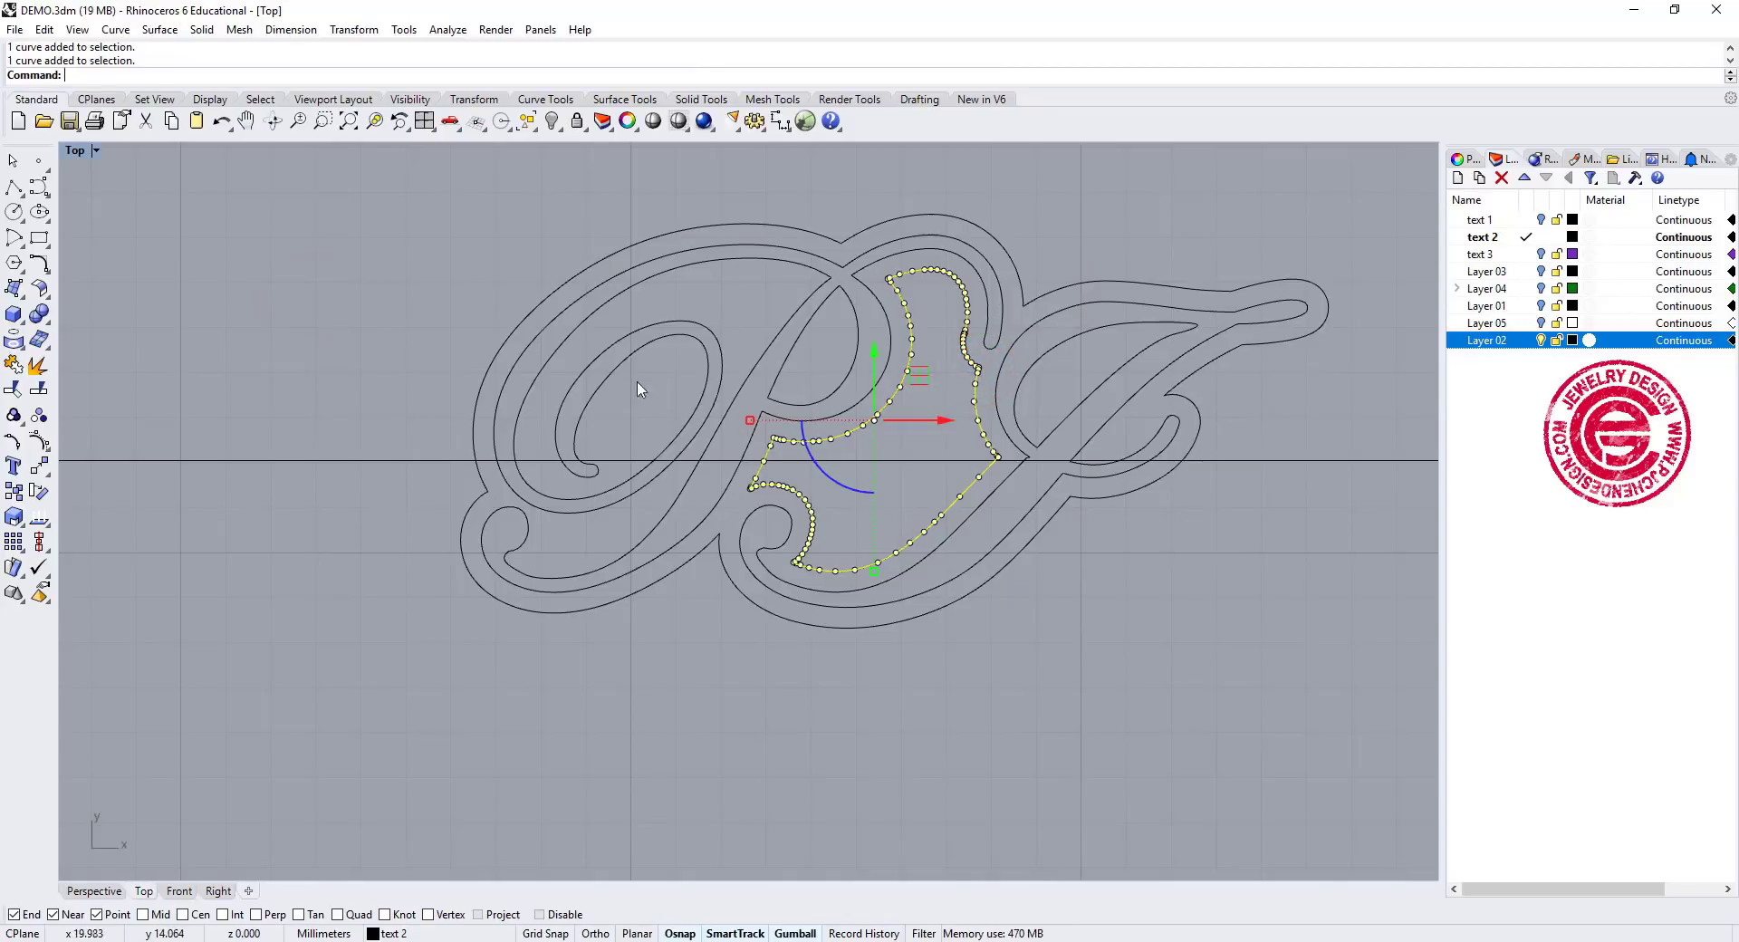
Fillet the outer border's lower notch between the P and J with a radius of 0.1
left_click(997, 656)
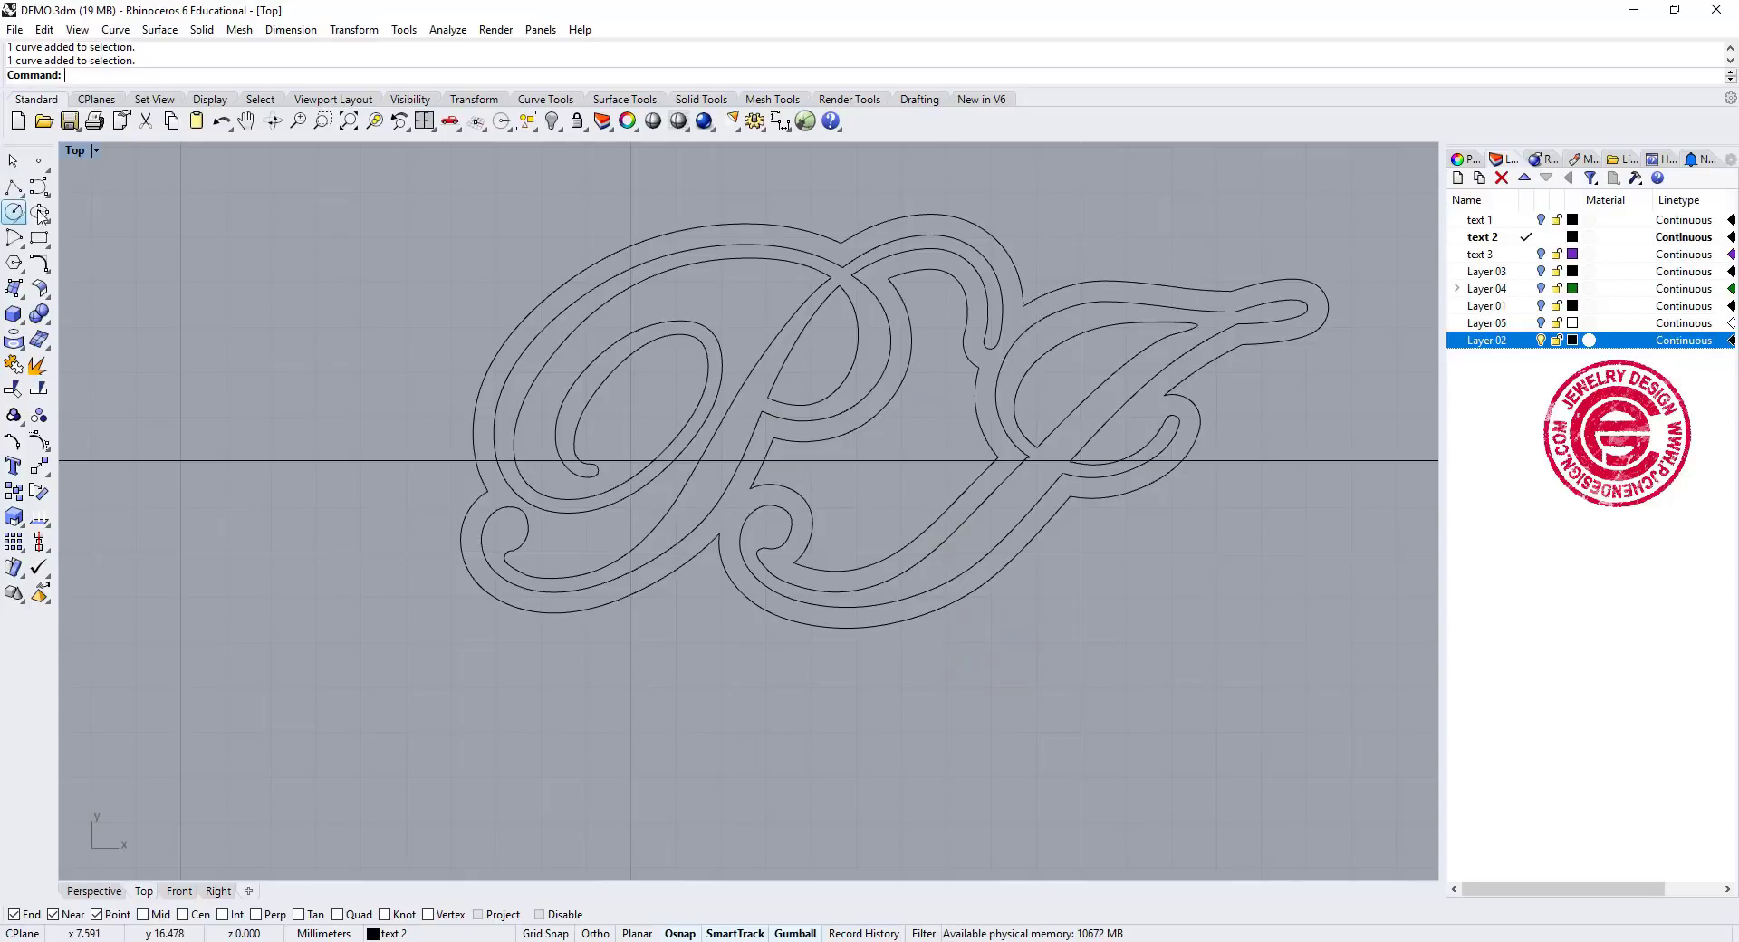
left_click(40, 264)
left_click(172, 74)
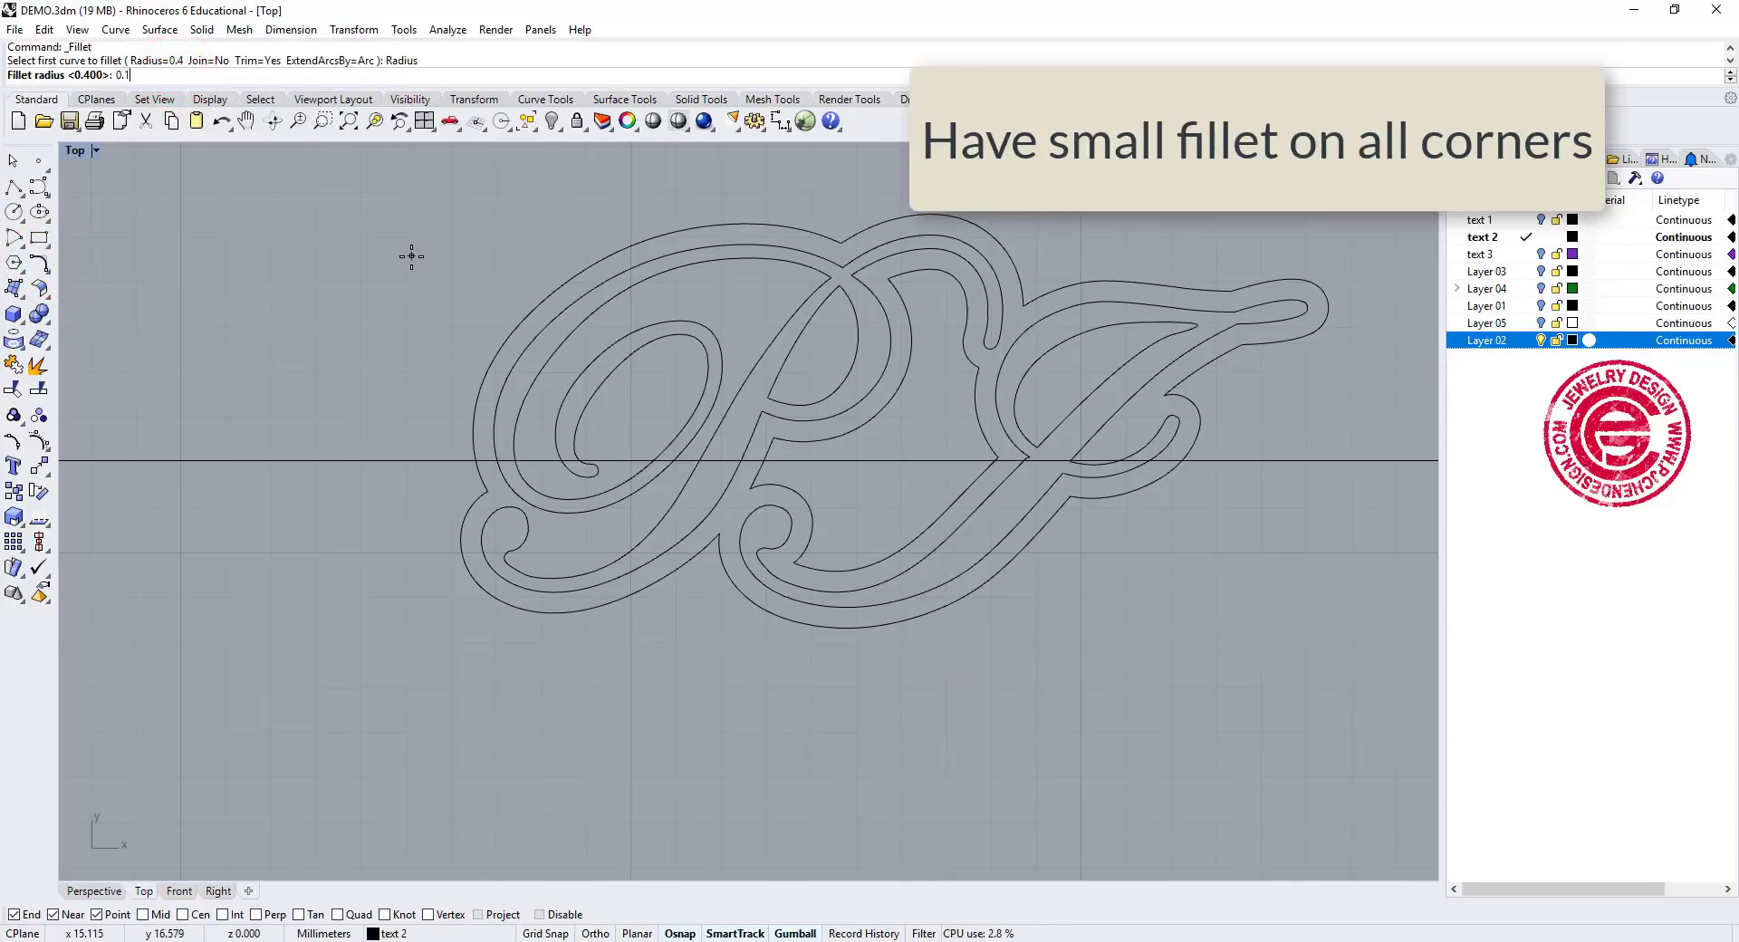
type("0.1")
key("Return")
scroll(707, 547, "up", 3)
left_click(718, 541)
left_click(728, 547)
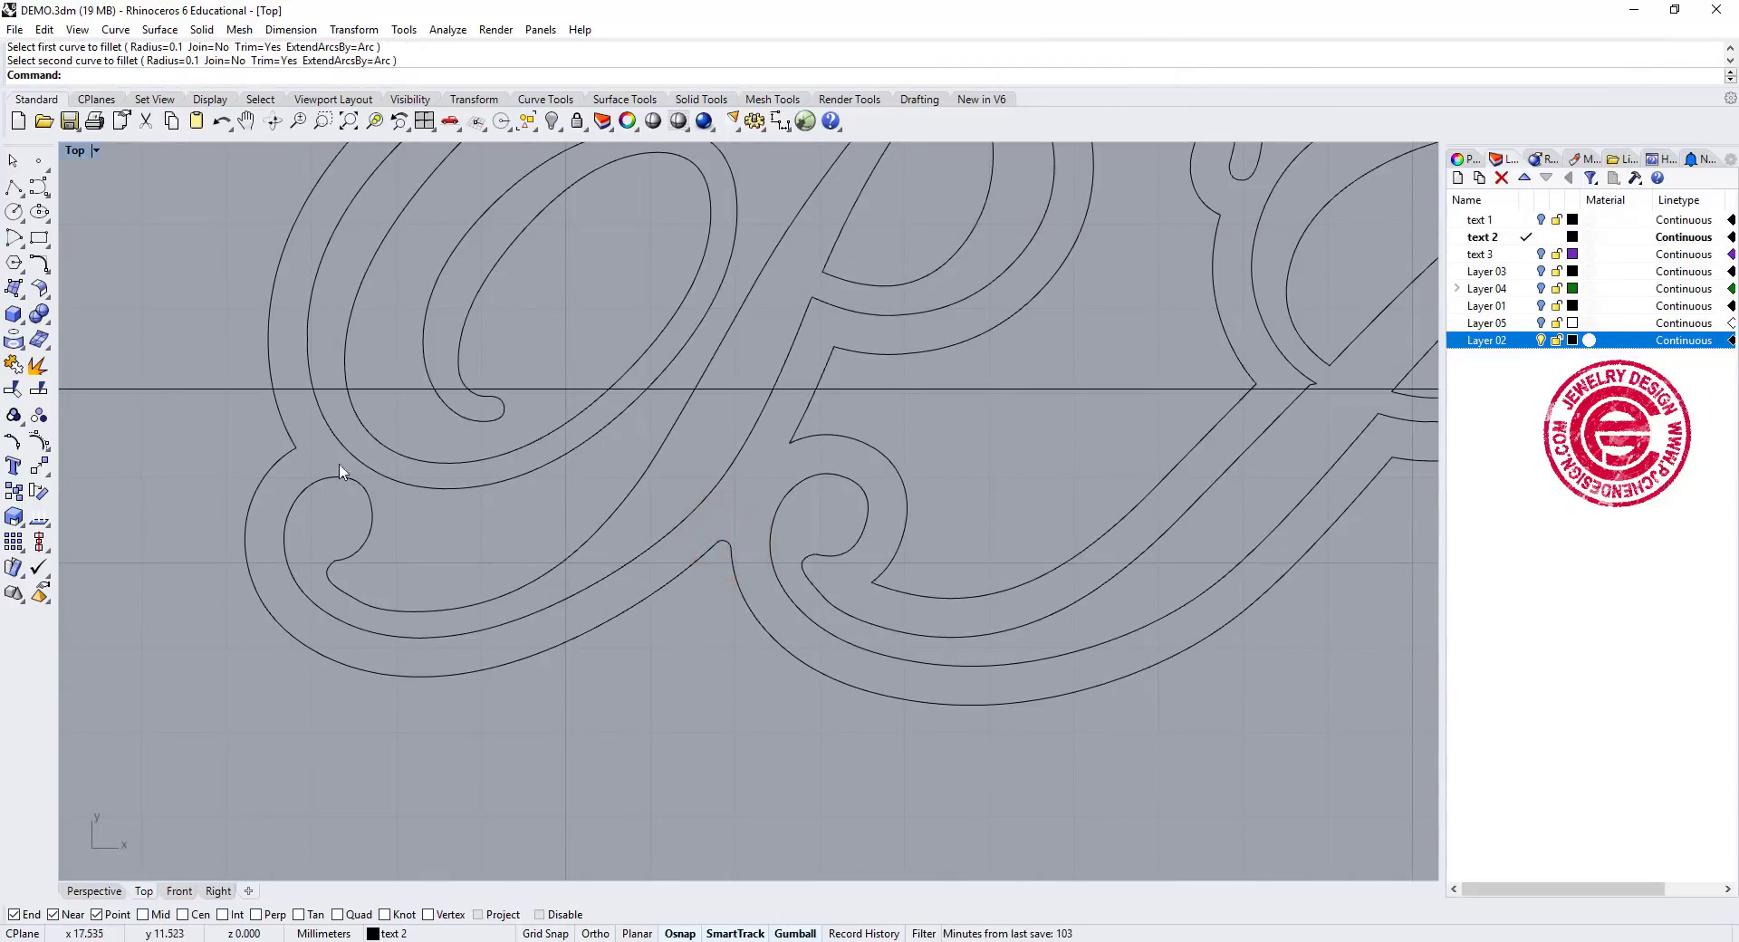
Fillet the outer border's notches above the P's lower-left curl and at the P's upper crossing with radius 0.1
key("Return")
left_click(284, 453)
left_click(283, 439)
scroll(815, 416, "down", 5)
scroll(725, 344, "up", 6)
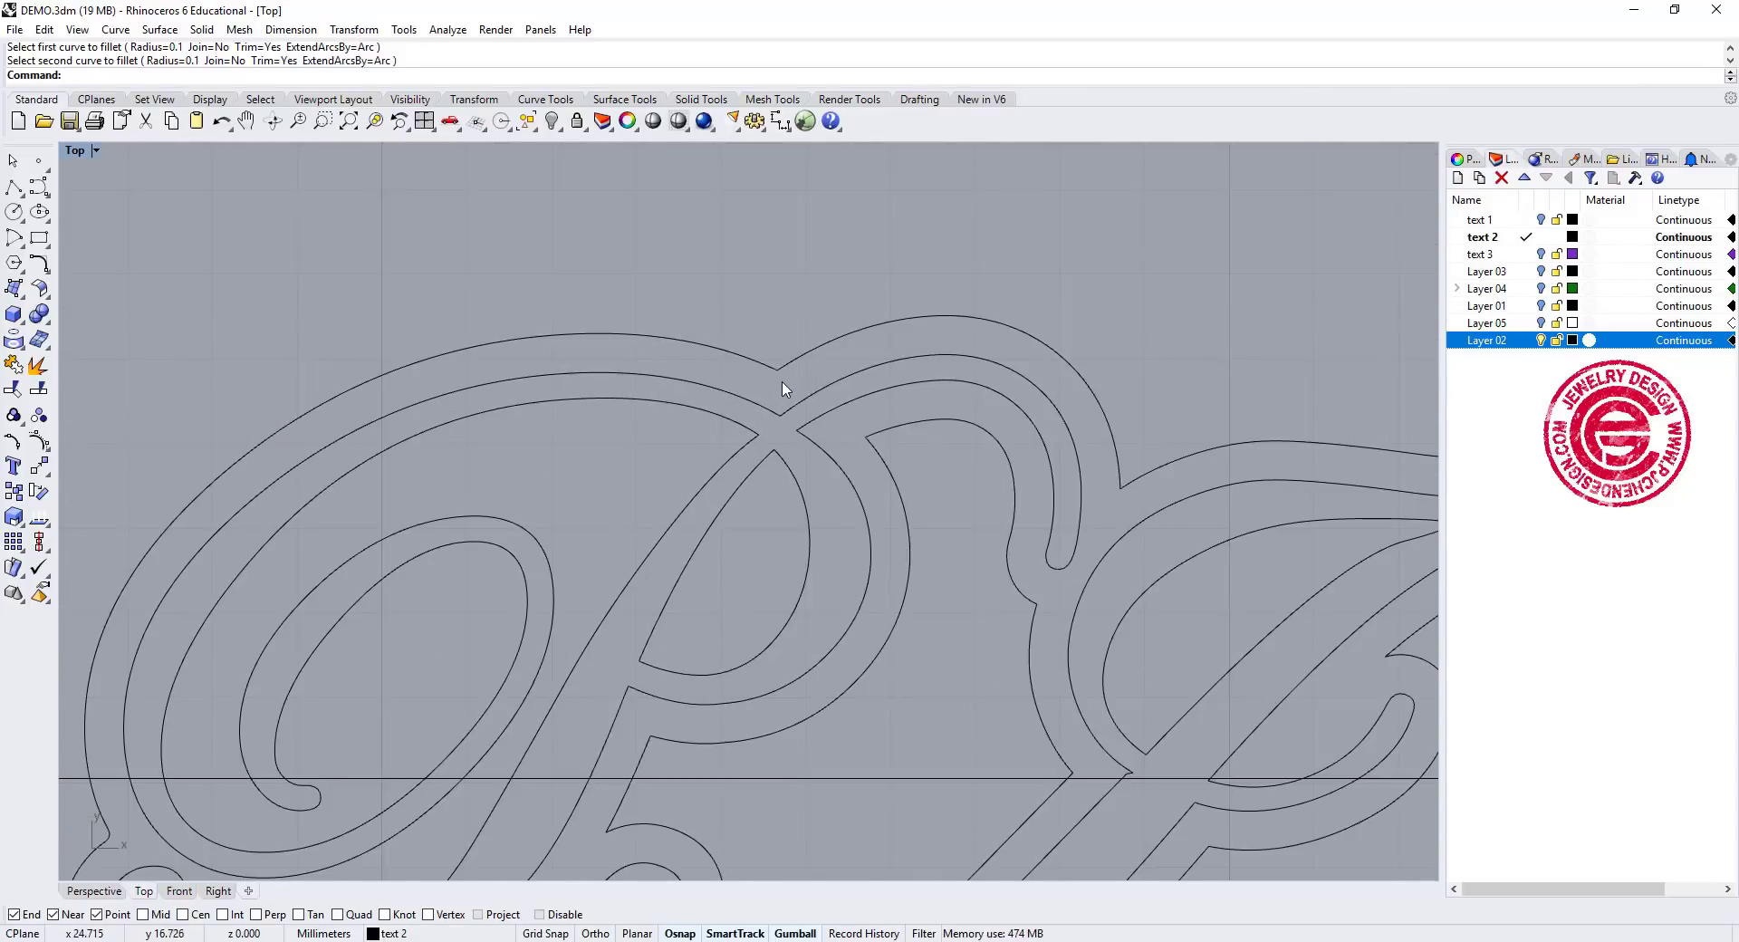
key("Return")
left_click(762, 364)
left_click(785, 365)
Fillet the outer border's notches where the P's top meets the J and above the J's right hook with radius 0.1
right_click_drag(1169, 452, 1003, 421)
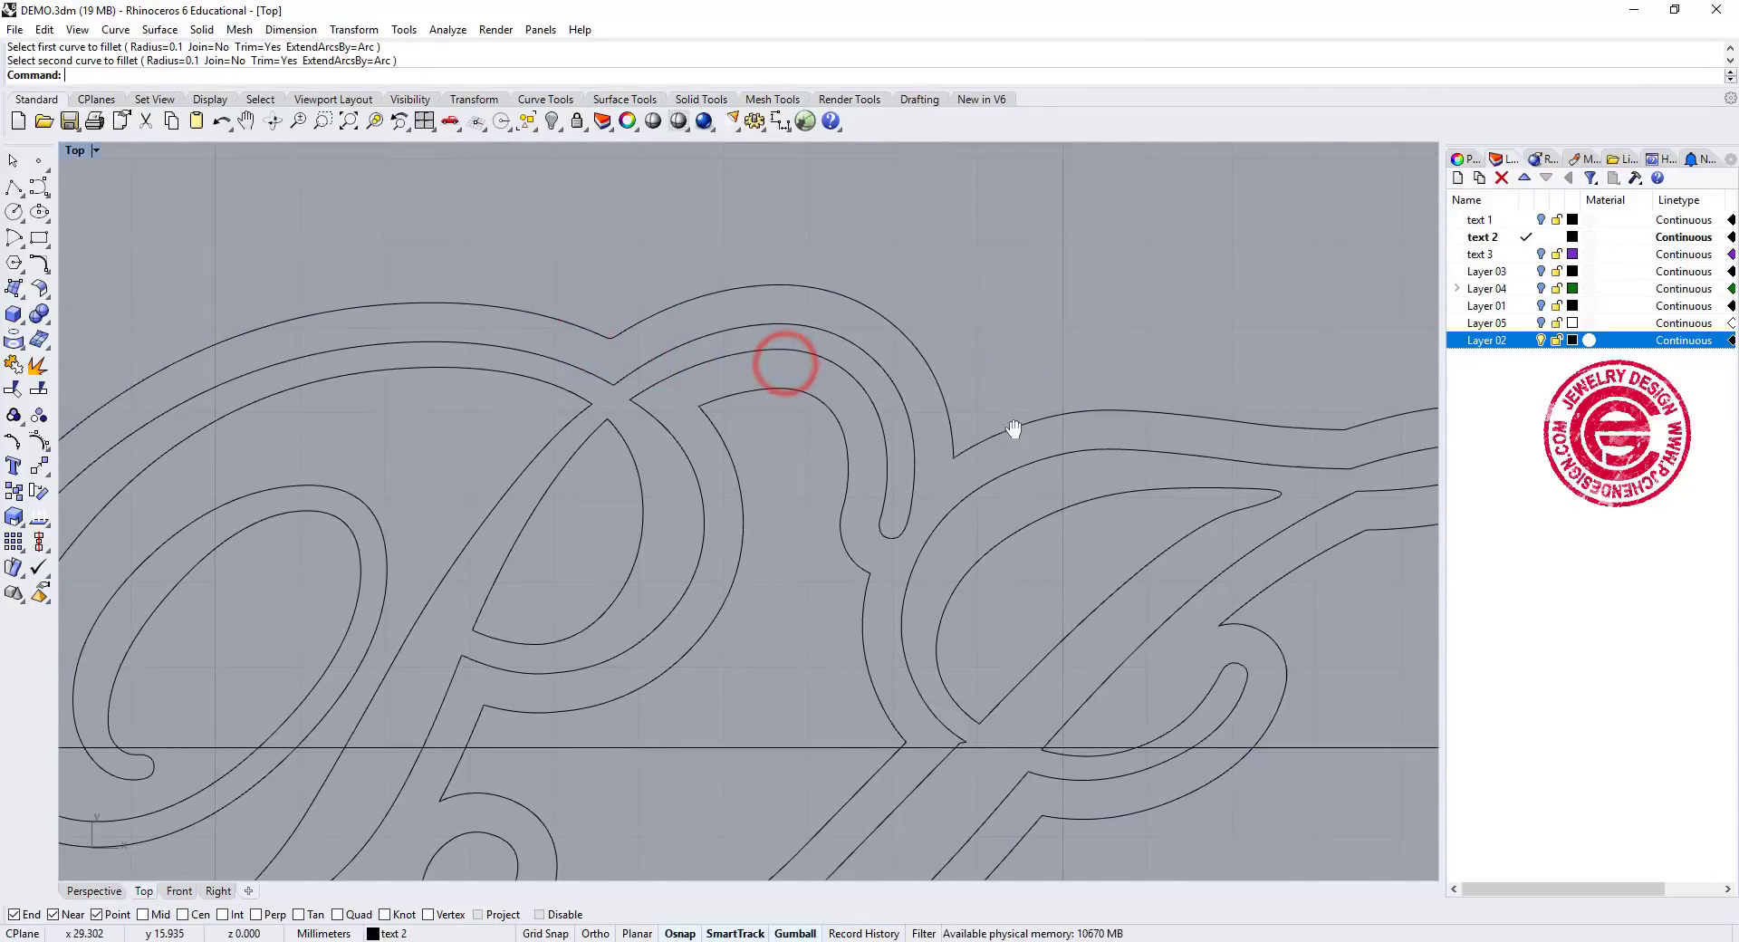
right_click(989, 415)
left_click(953, 441)
left_click(958, 448)
scroll(1280, 543, "down", 4)
scroll(1033, 579, "up", 3)
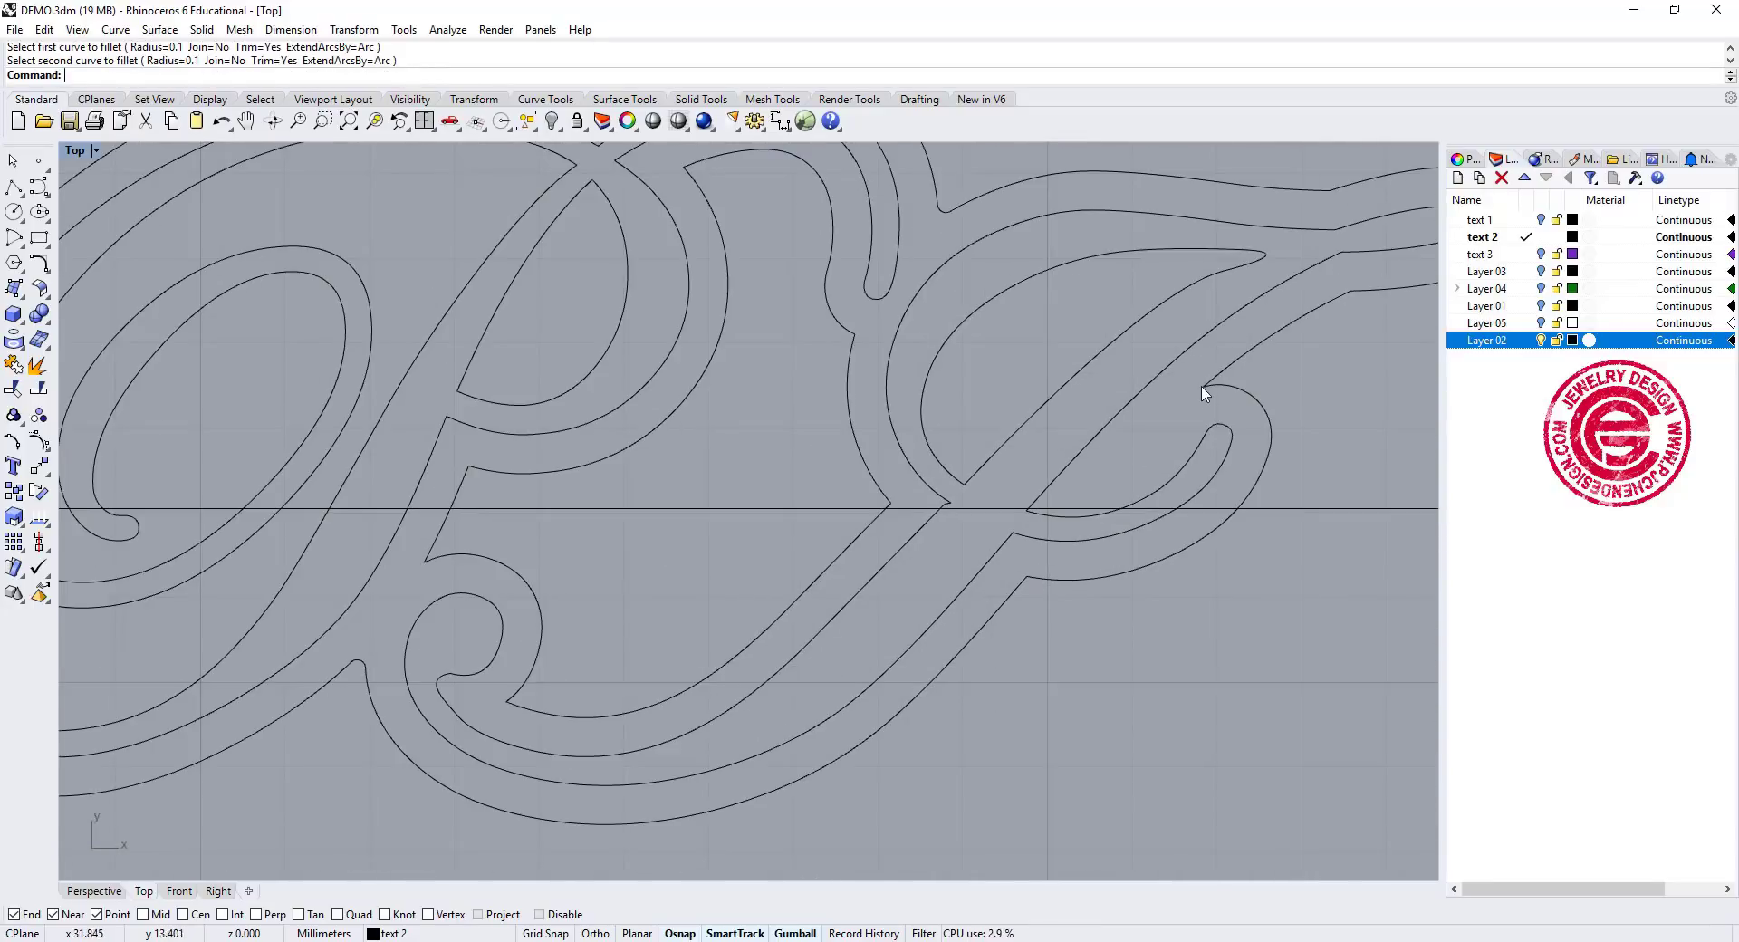
key("Return")
left_click(1212, 380)
left_click(1214, 380)
scroll(1087, 471, "down", 3)
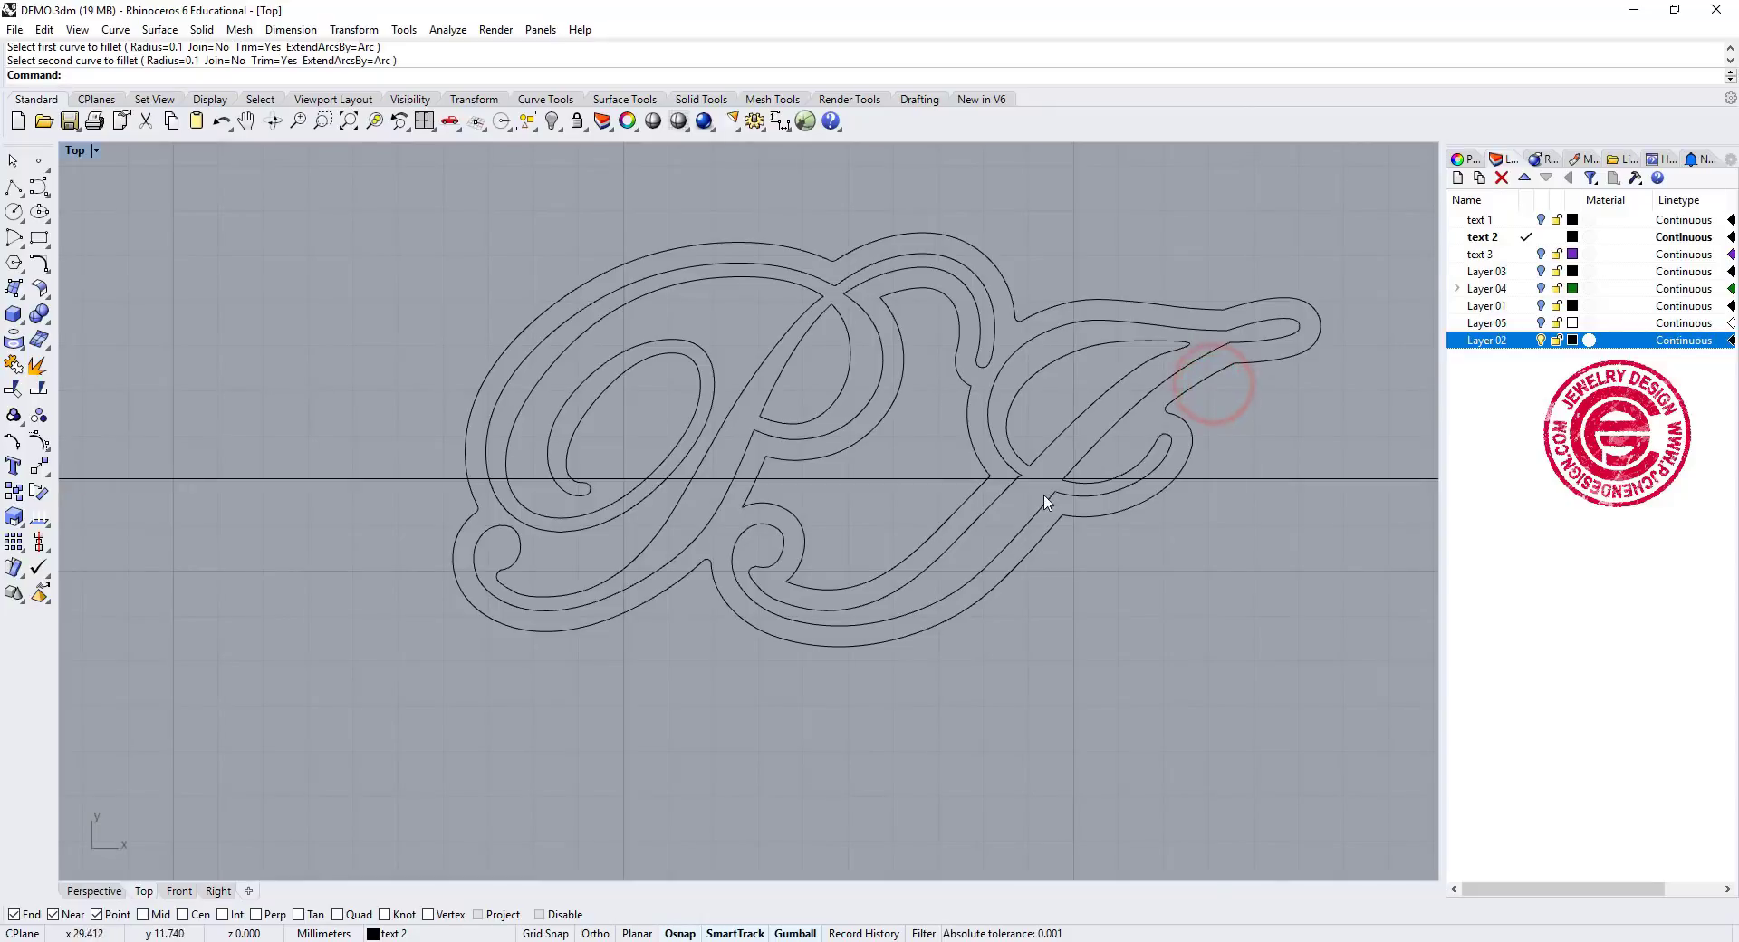
Fillet the inner border outline's three corners beside the P's stem and the J's lower-left curl with radius 0.1
scroll(752, 493, "up", 3)
key("Return")
left_click(748, 487)
left_click(749, 487)
key("Return")
left_click(788, 388)
left_click(799, 377)
key("Return")
left_click(848, 660)
left_click(852, 663)
scroll(1146, 516, "down", 3)
scroll(1141, 519, "up", 3)
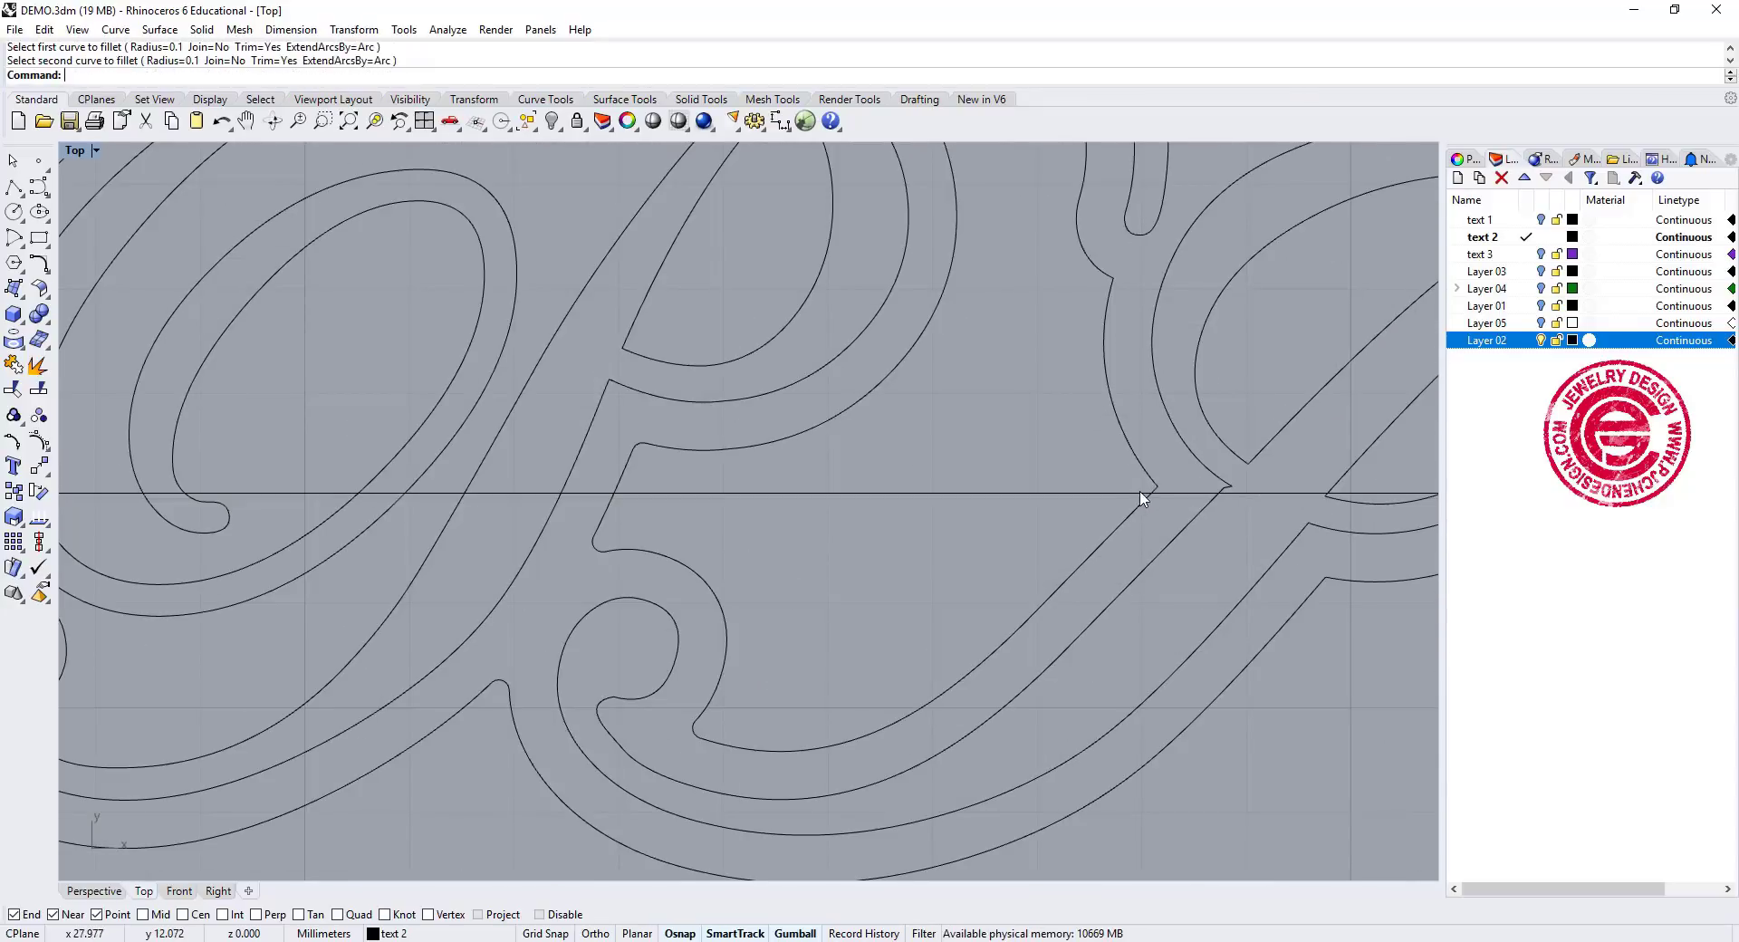
Fillet the inner border outline's right-hand corner beside the J's stem with radius 0.1
key("Escape")
left_click(1146, 494)
left_click(1148, 480)
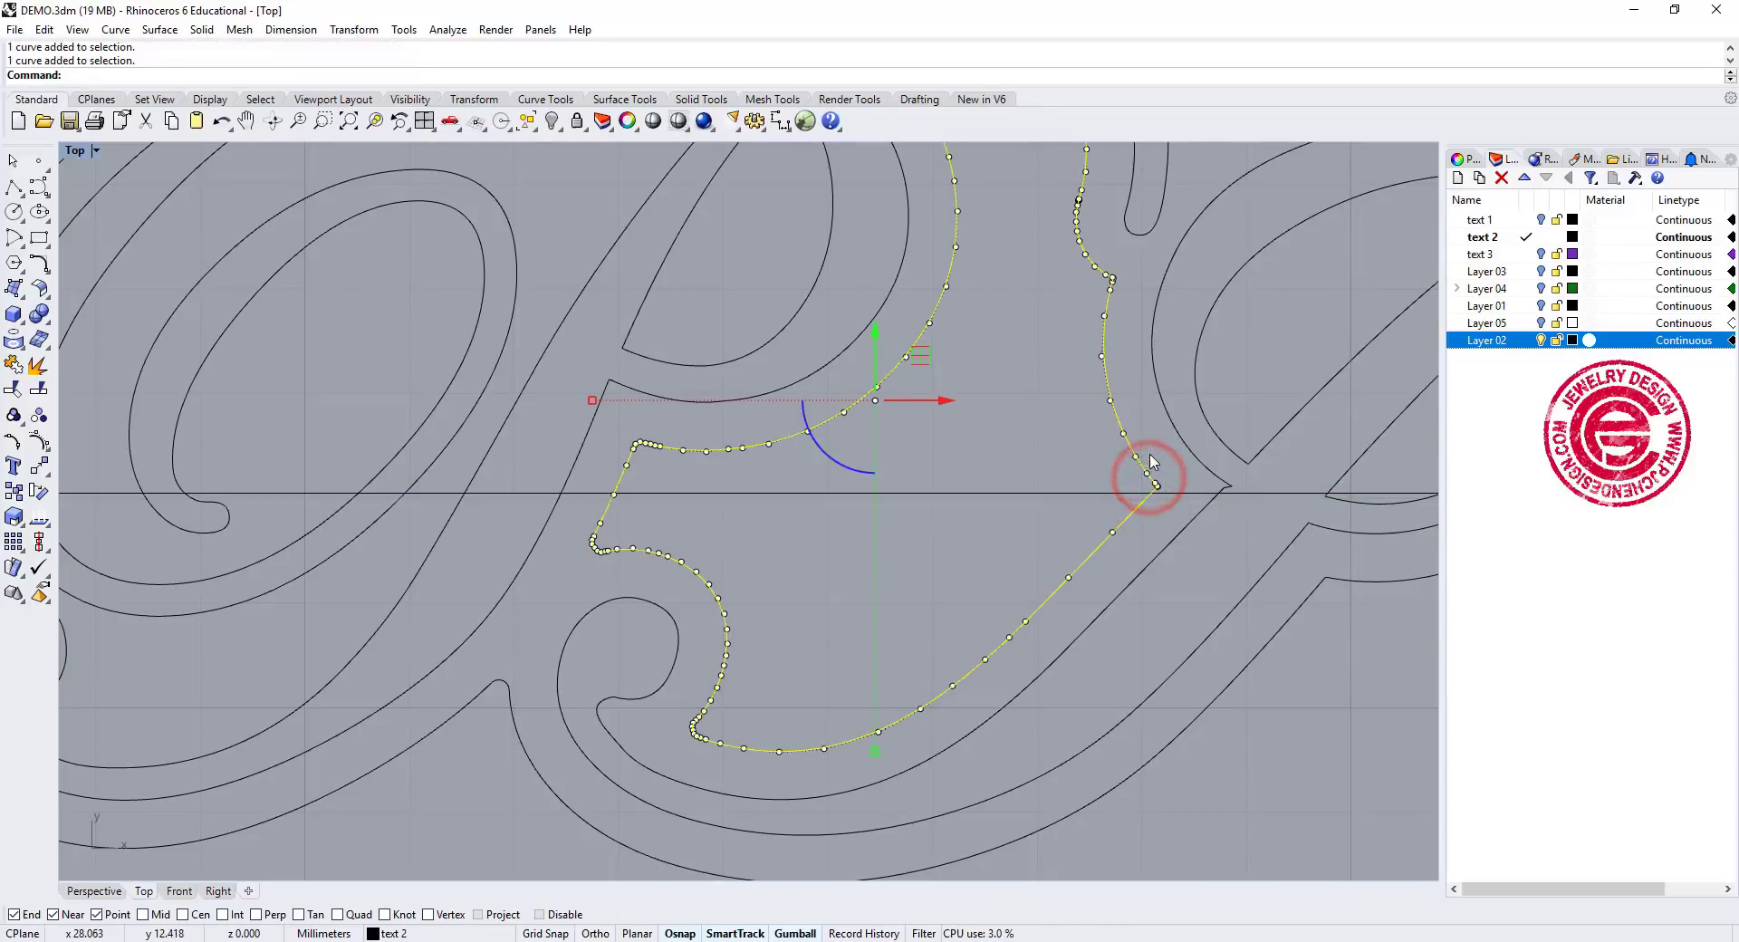
key("Return")
left_click(1143, 478)
left_click(1147, 493)
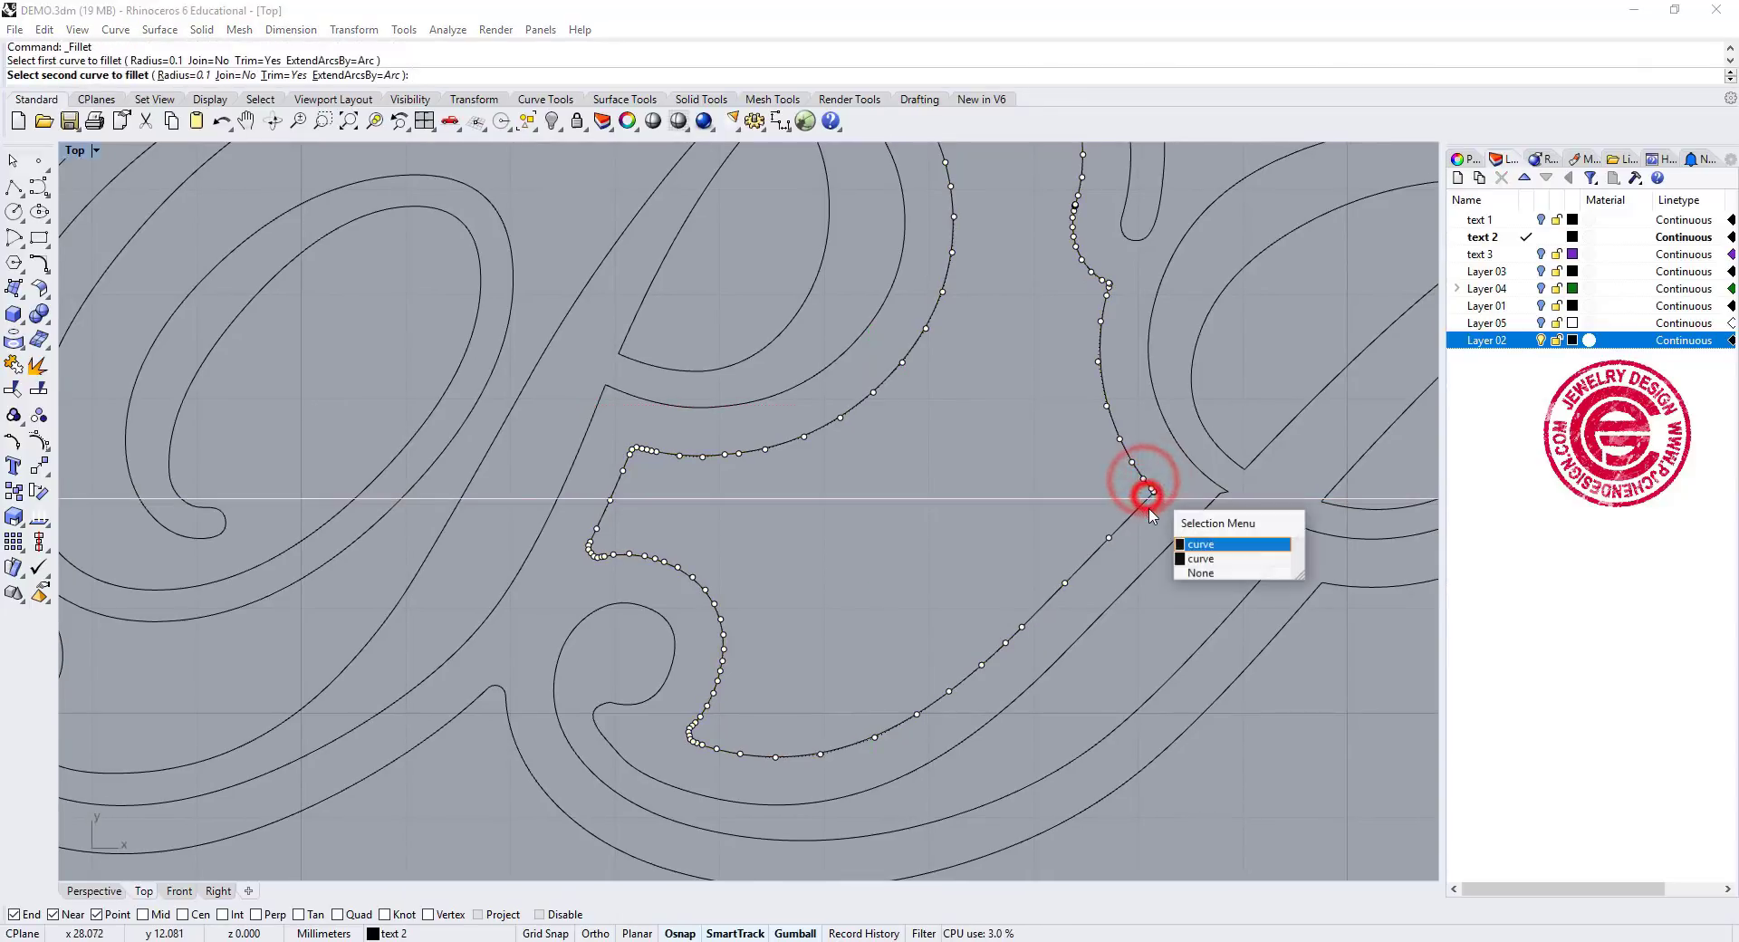
left_click(1139, 504)
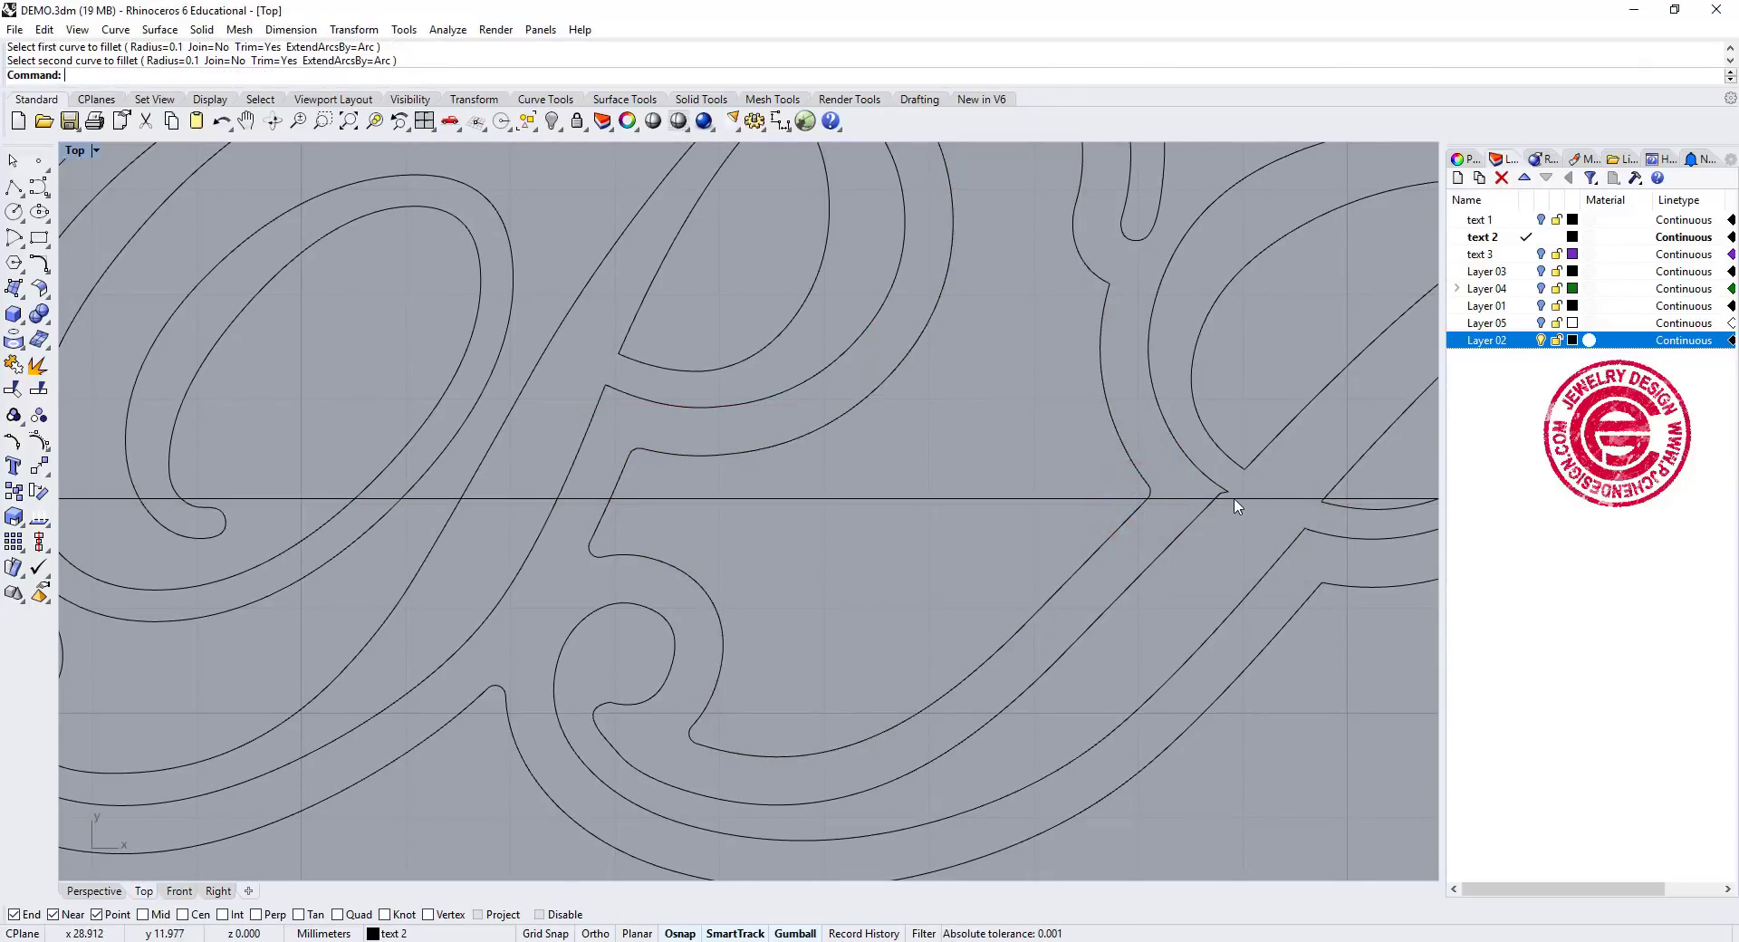
Round the pointed corner on the J letter curve's left side with a 0.1 radius fillet
scroll(1232, 503, "up", 5)
right_click(1147, 434)
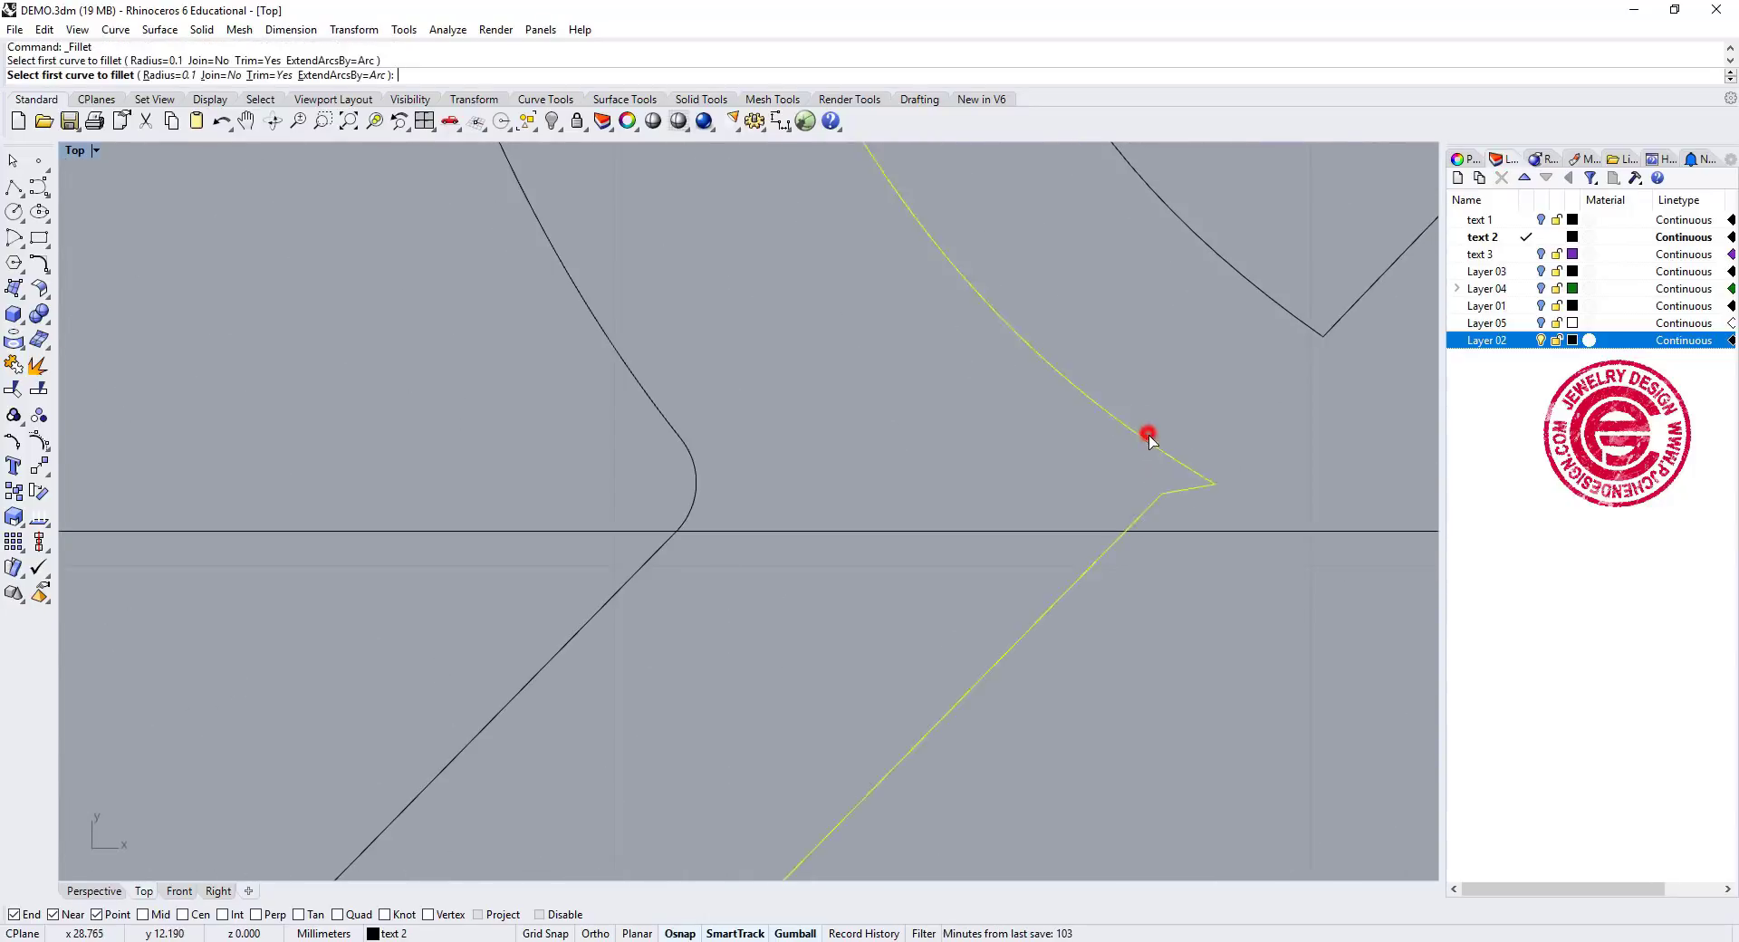
left_click(1147, 435)
left_click(1156, 501)
scroll(1152, 453, "down", 12)
right_click_drag(1104, 466, 1064, 521)
right_click_drag(1000, 369, 979, 451)
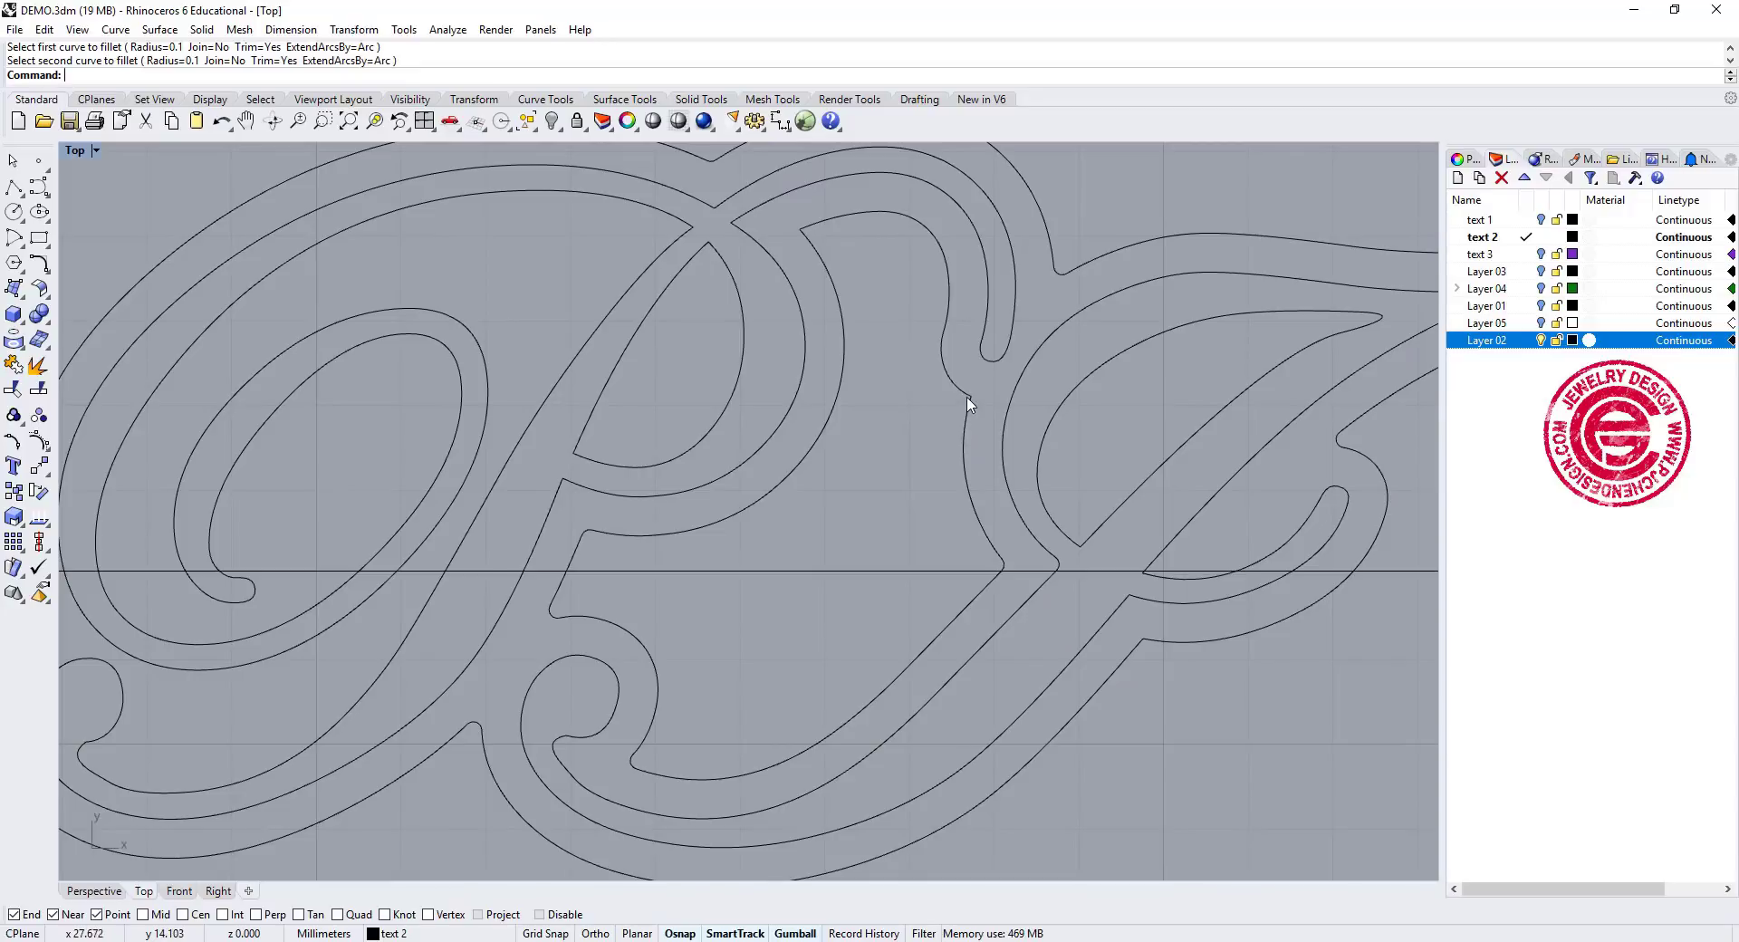
scroll(1050, 490, "down", 5)
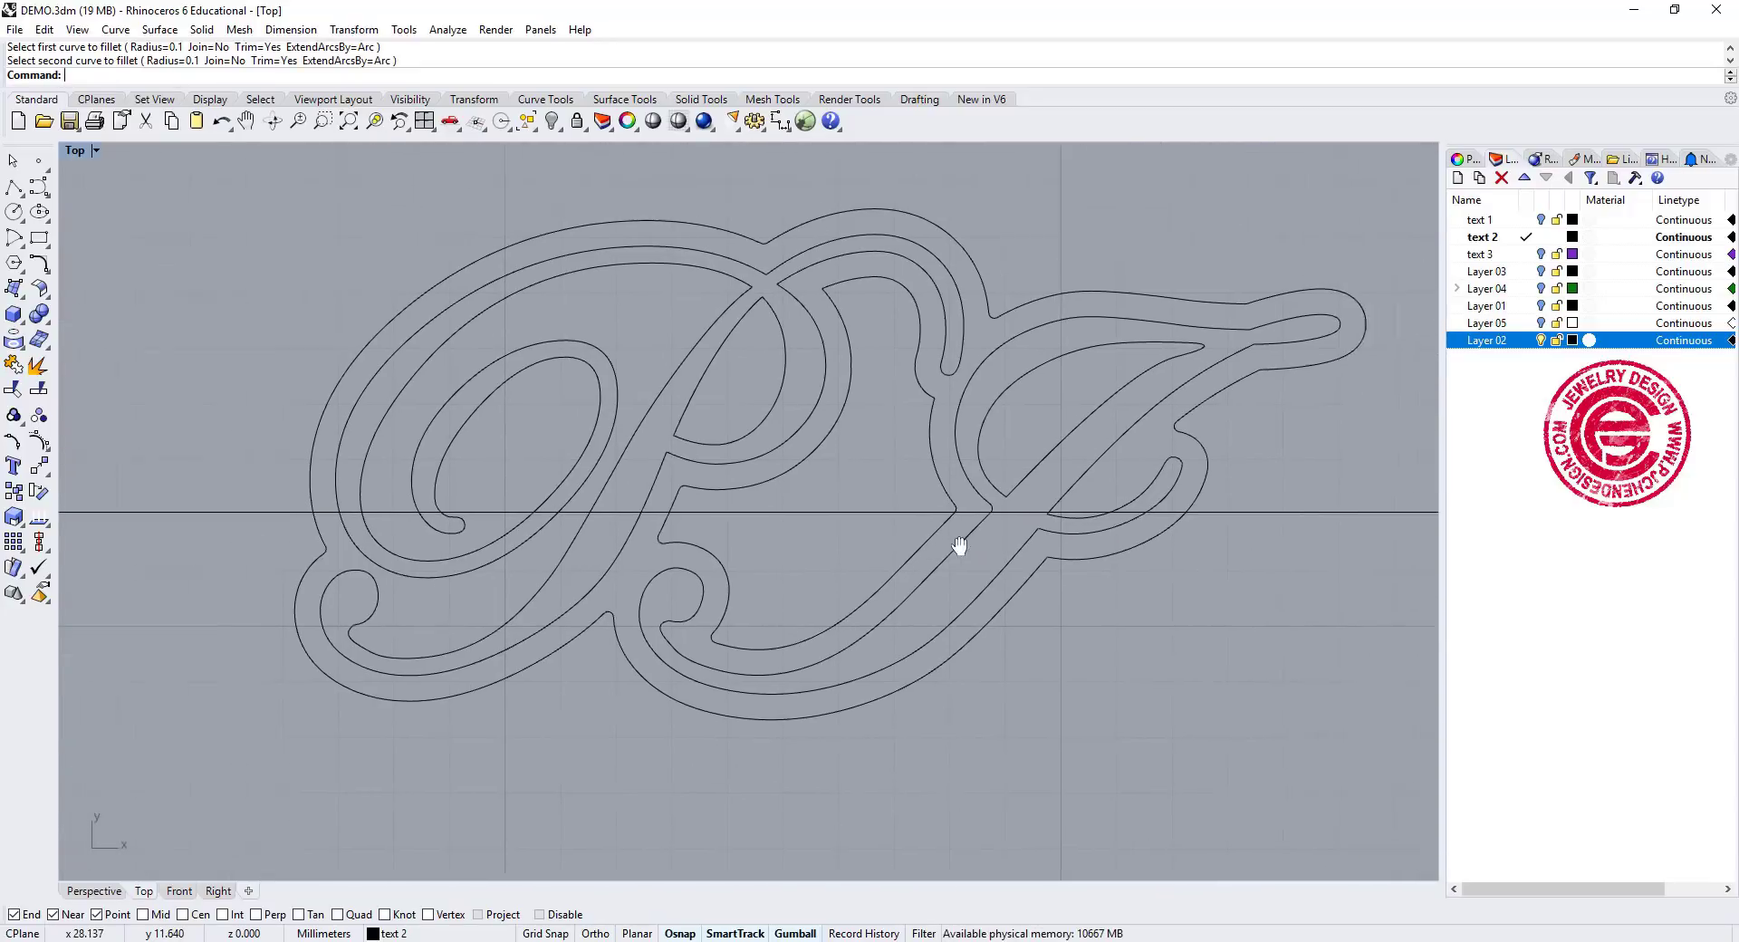
scroll(975, 519, "down", 4)
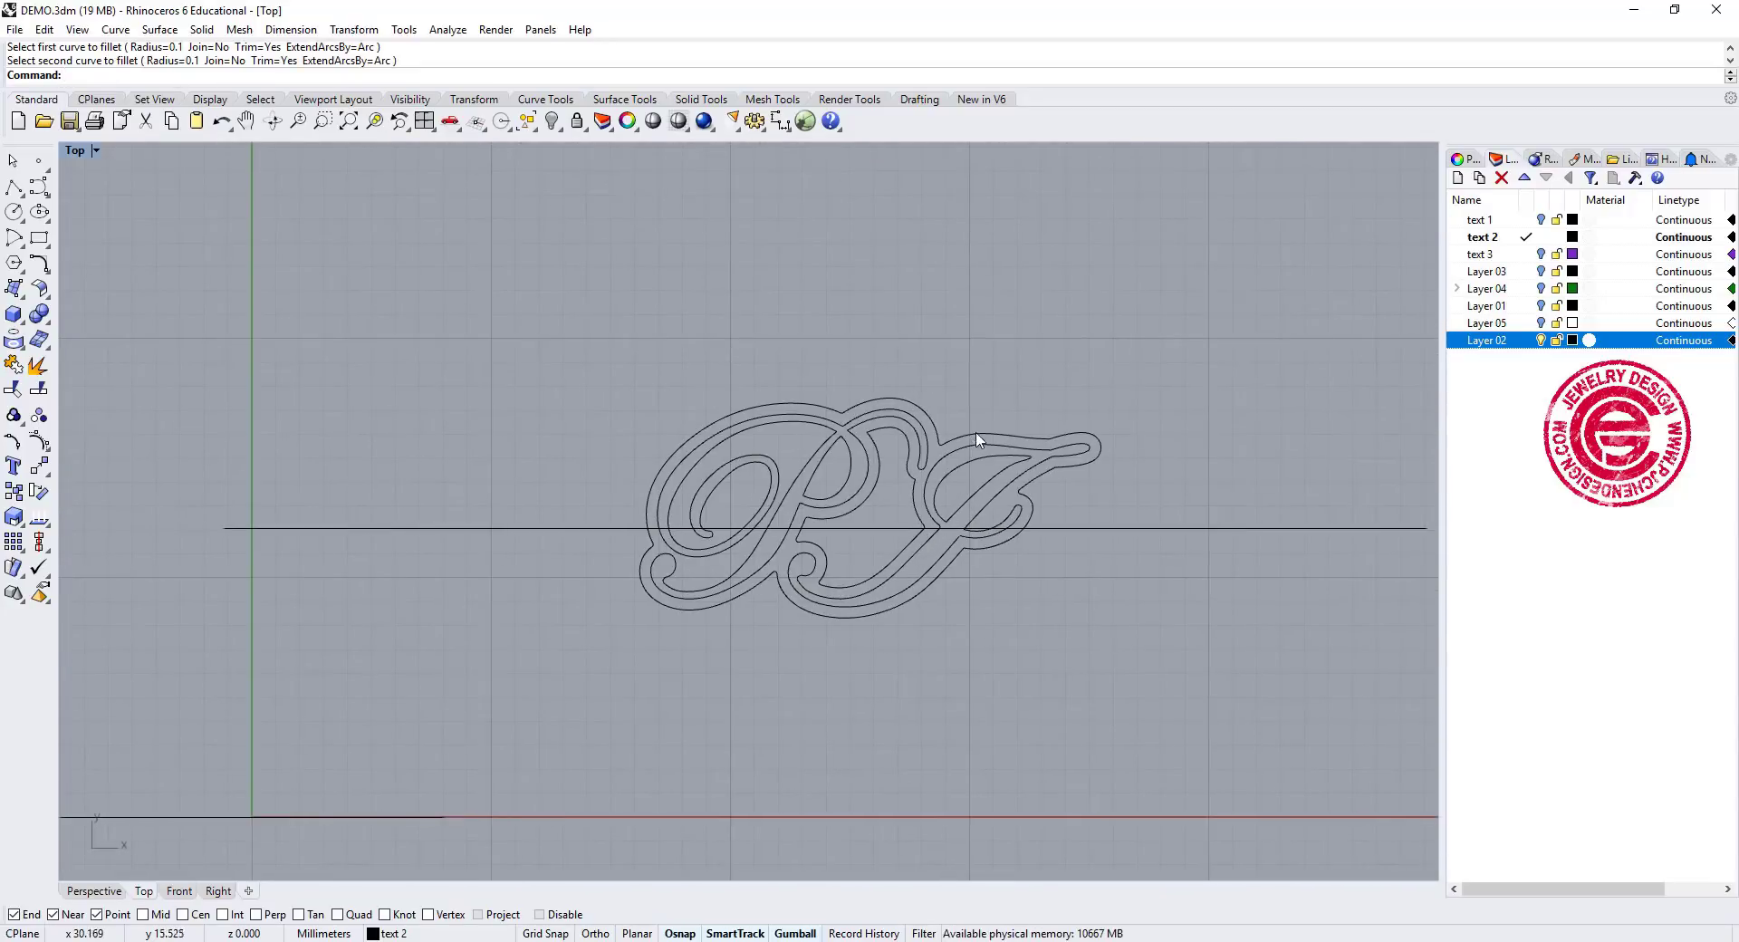
scroll(867, 458, "up", 2)
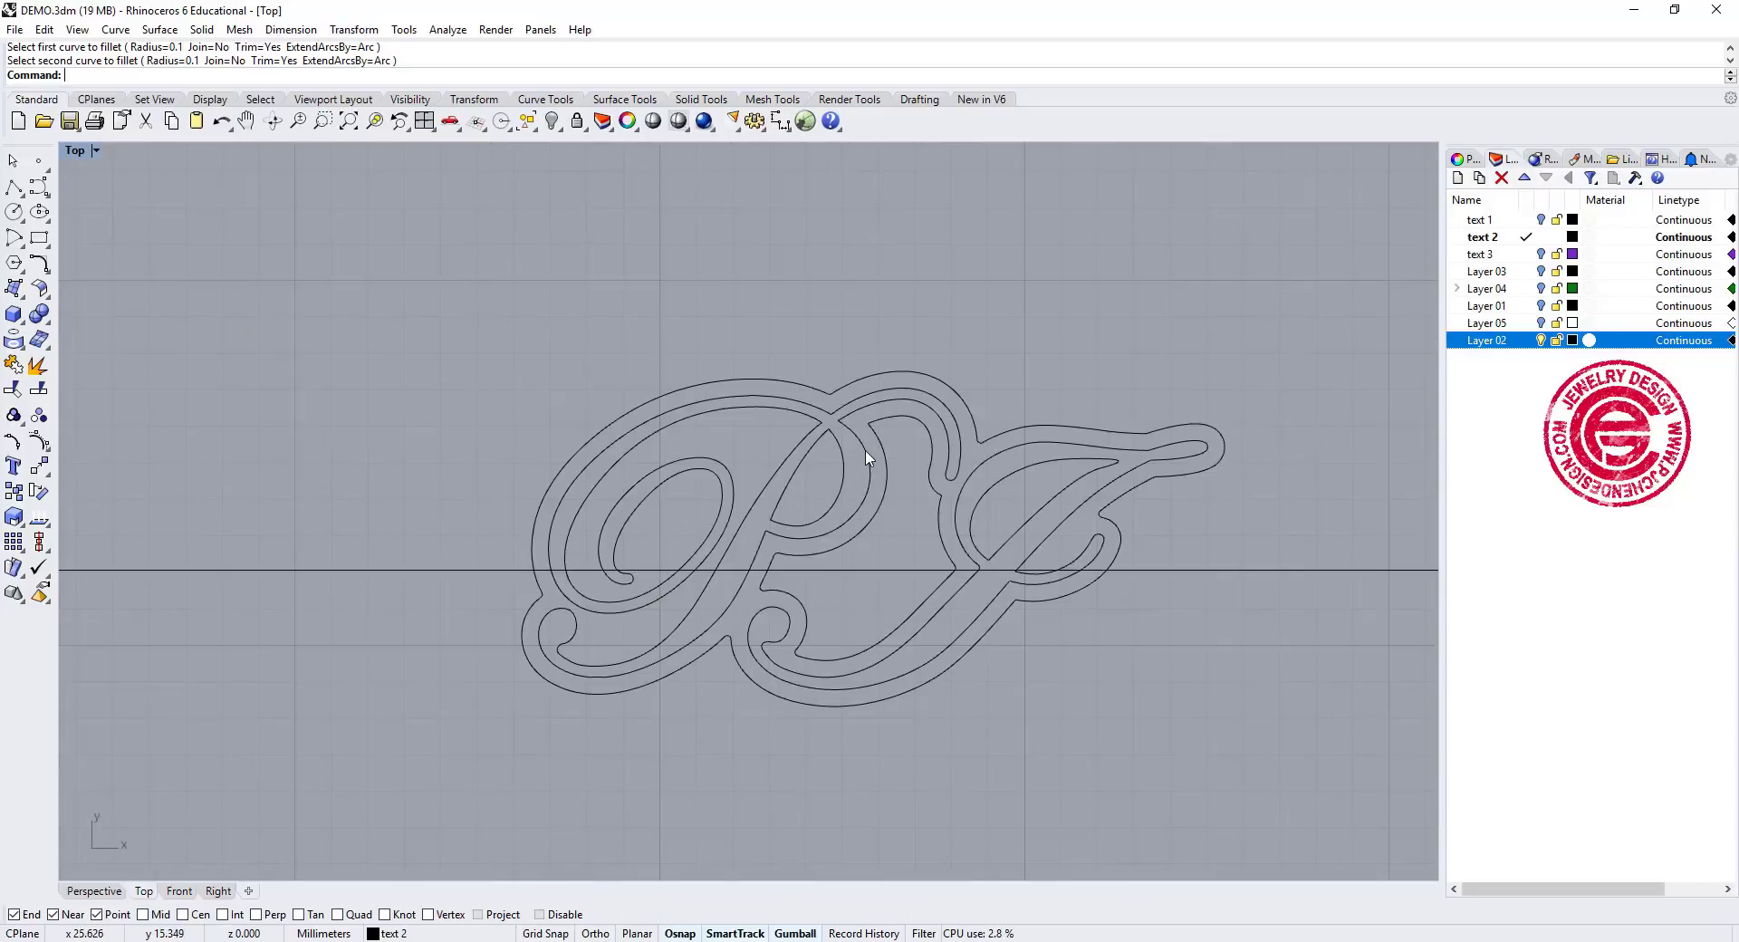
scroll(851, 458, "down", 1)
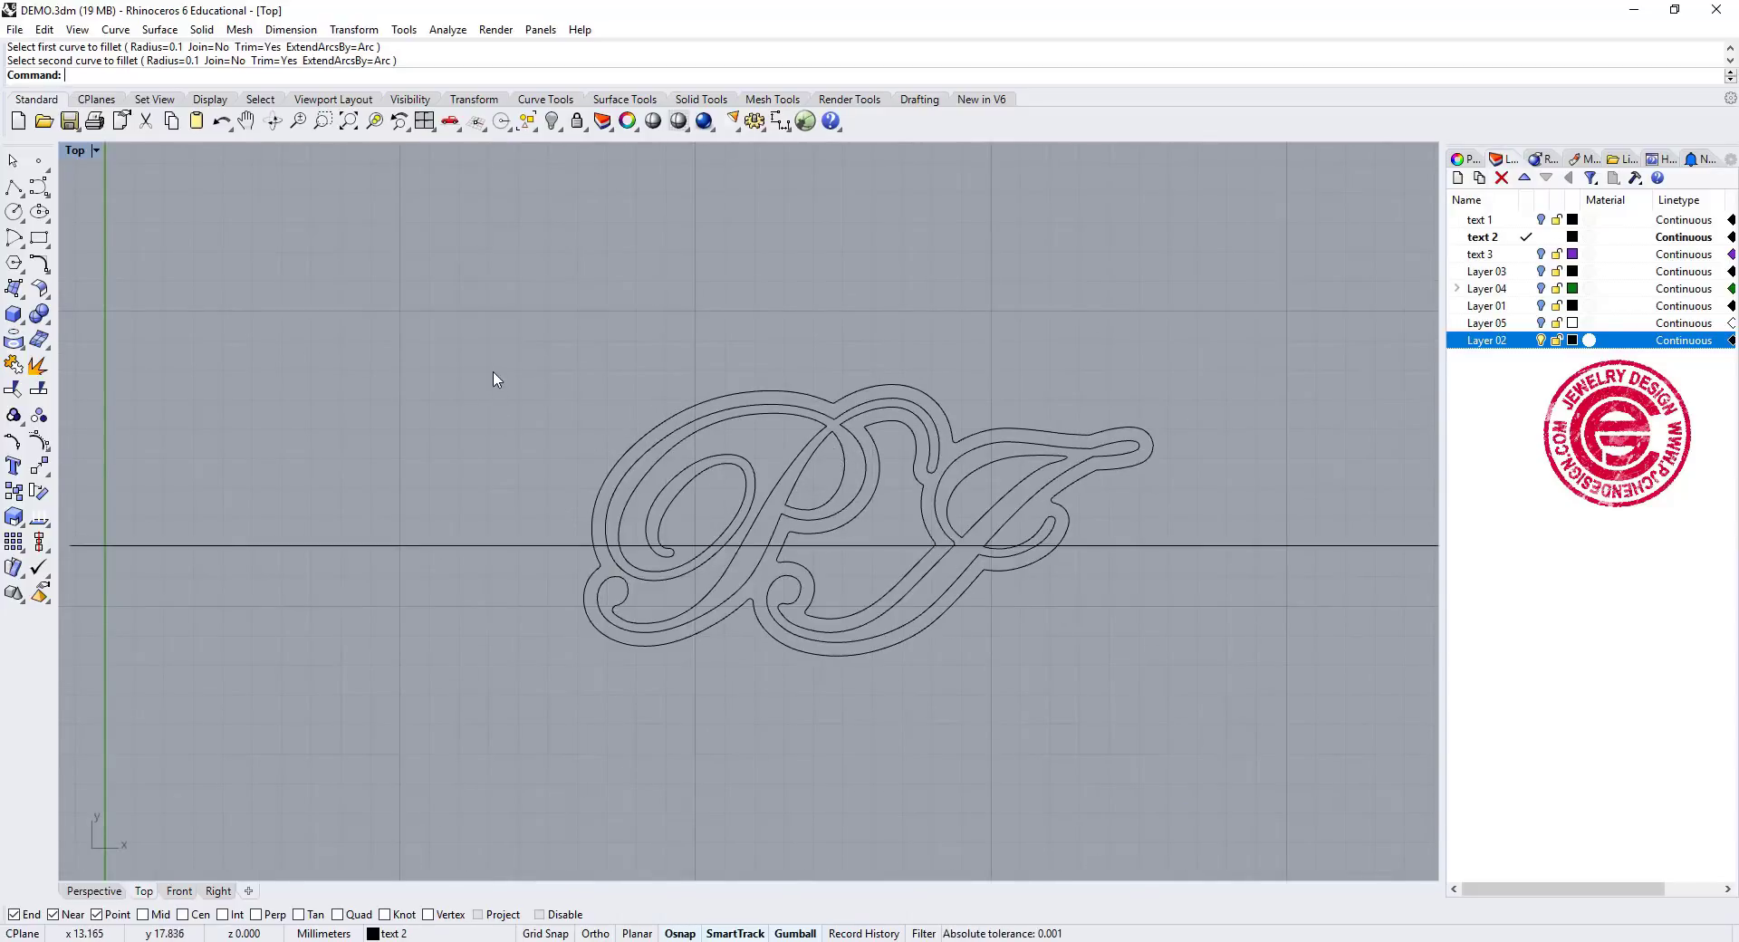
right_click_drag(838, 398, 771, 392)
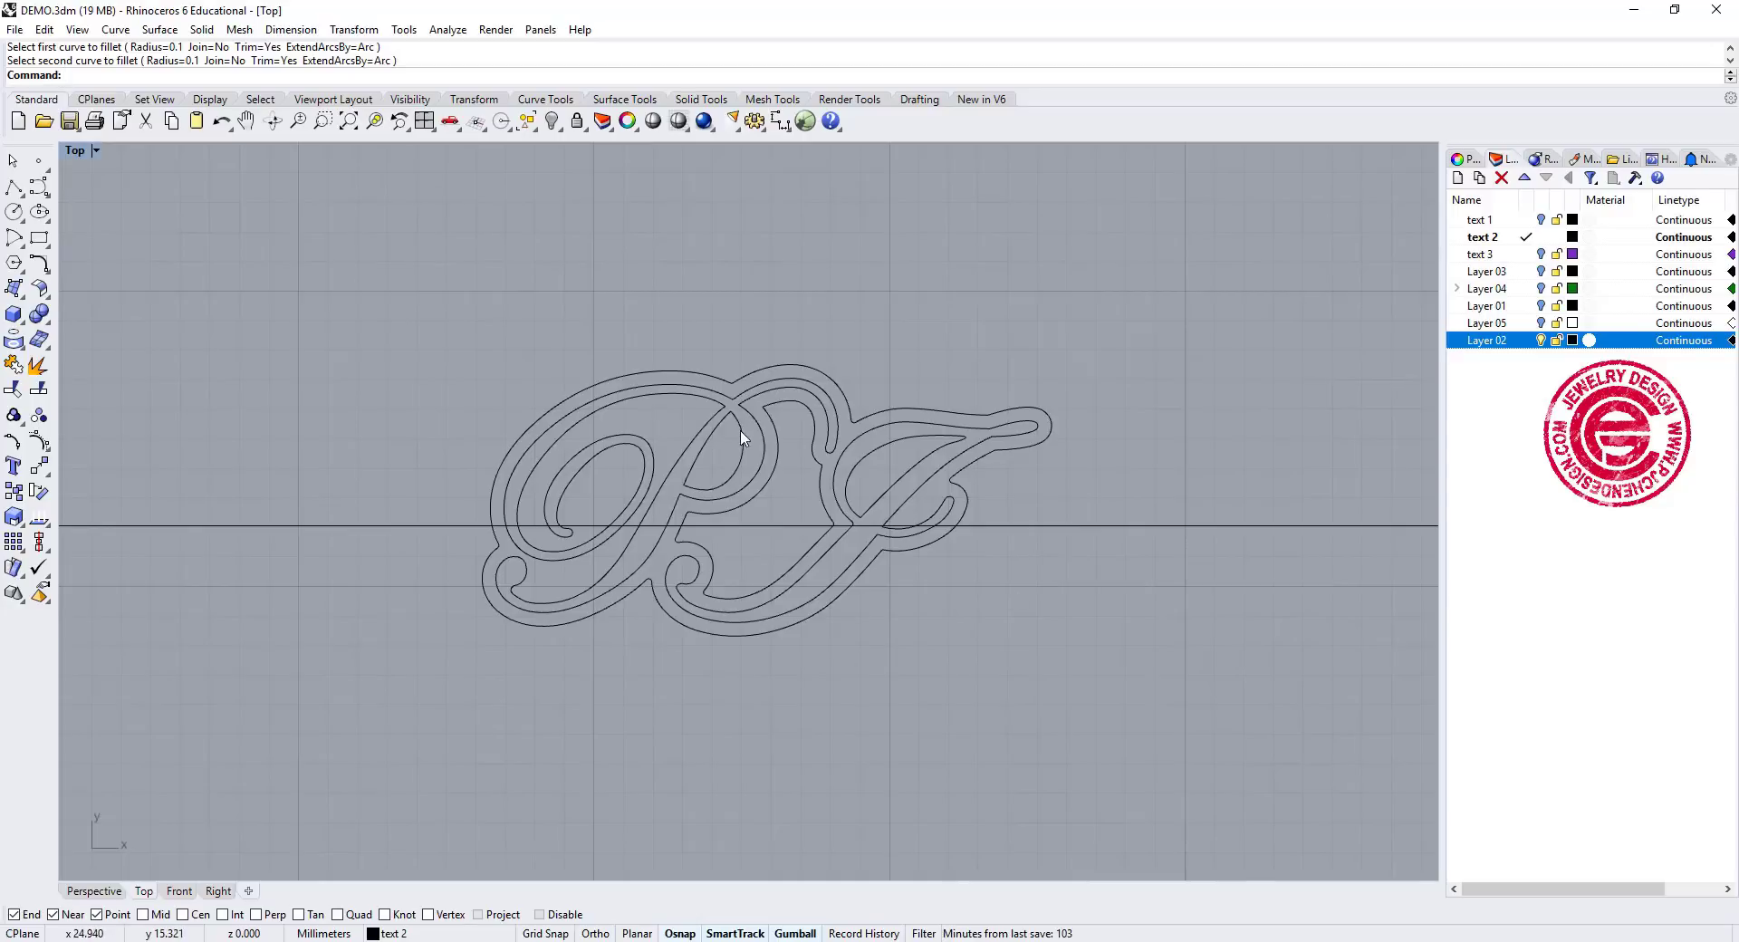
scroll(1044, 524, "up", 1)
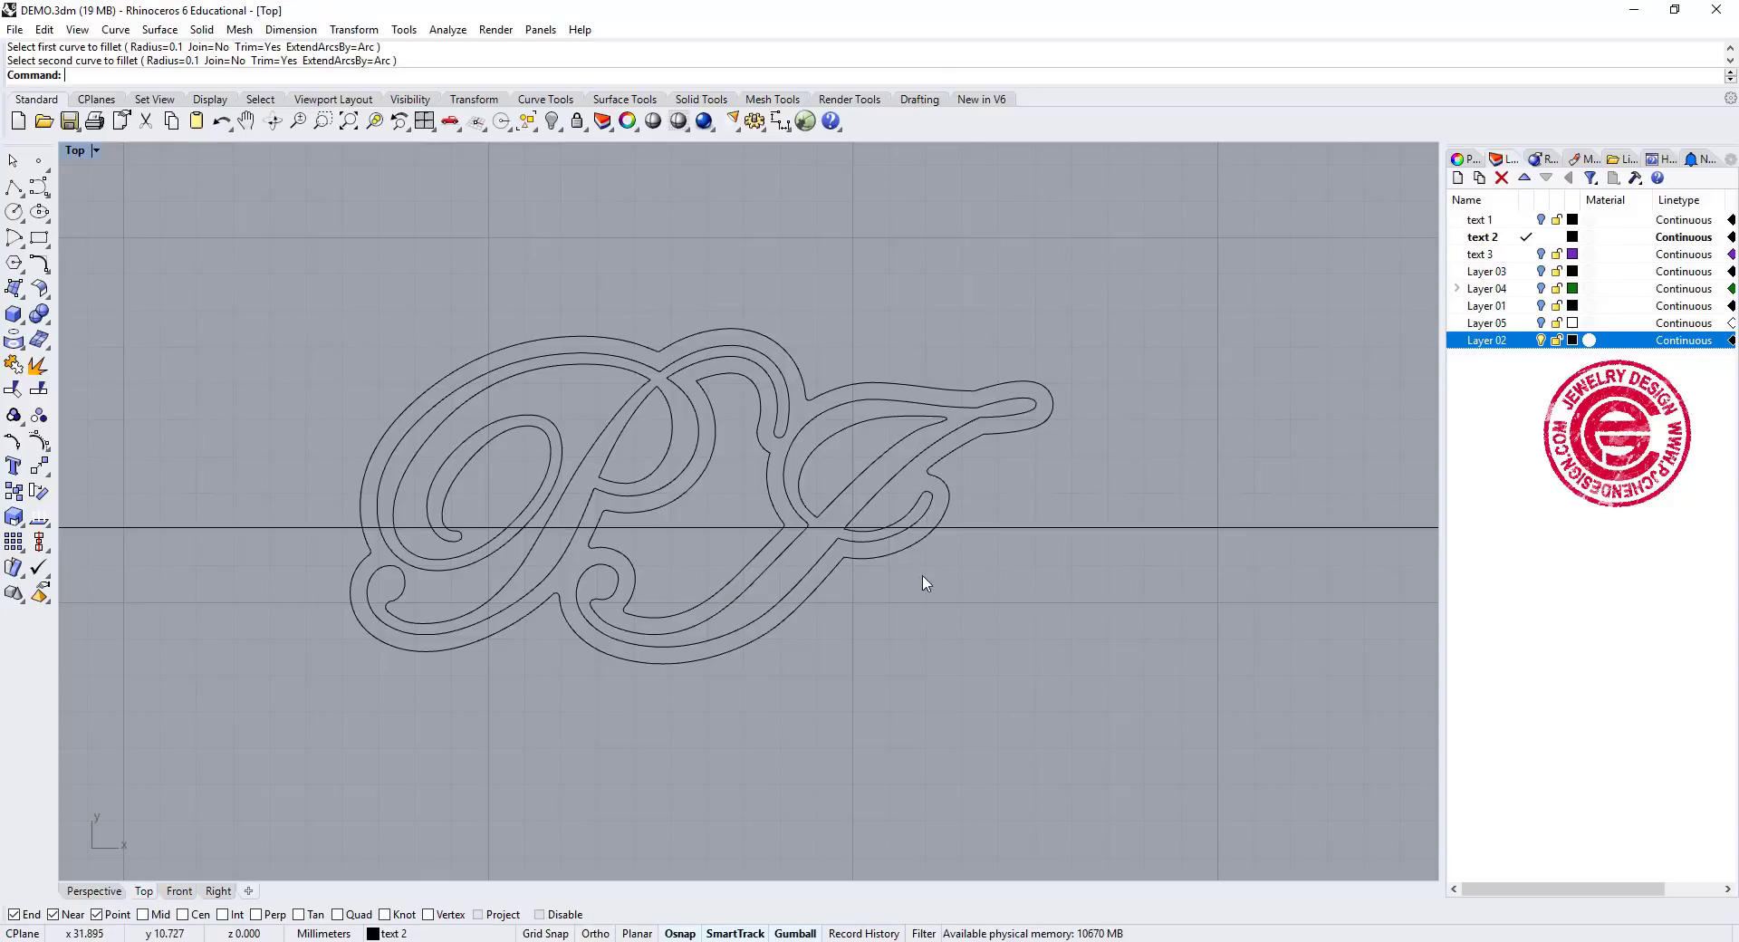
Extrude the outer border outline straight by 2 mm as a solid, working in the maximized Perspective view
left_click(915, 547)
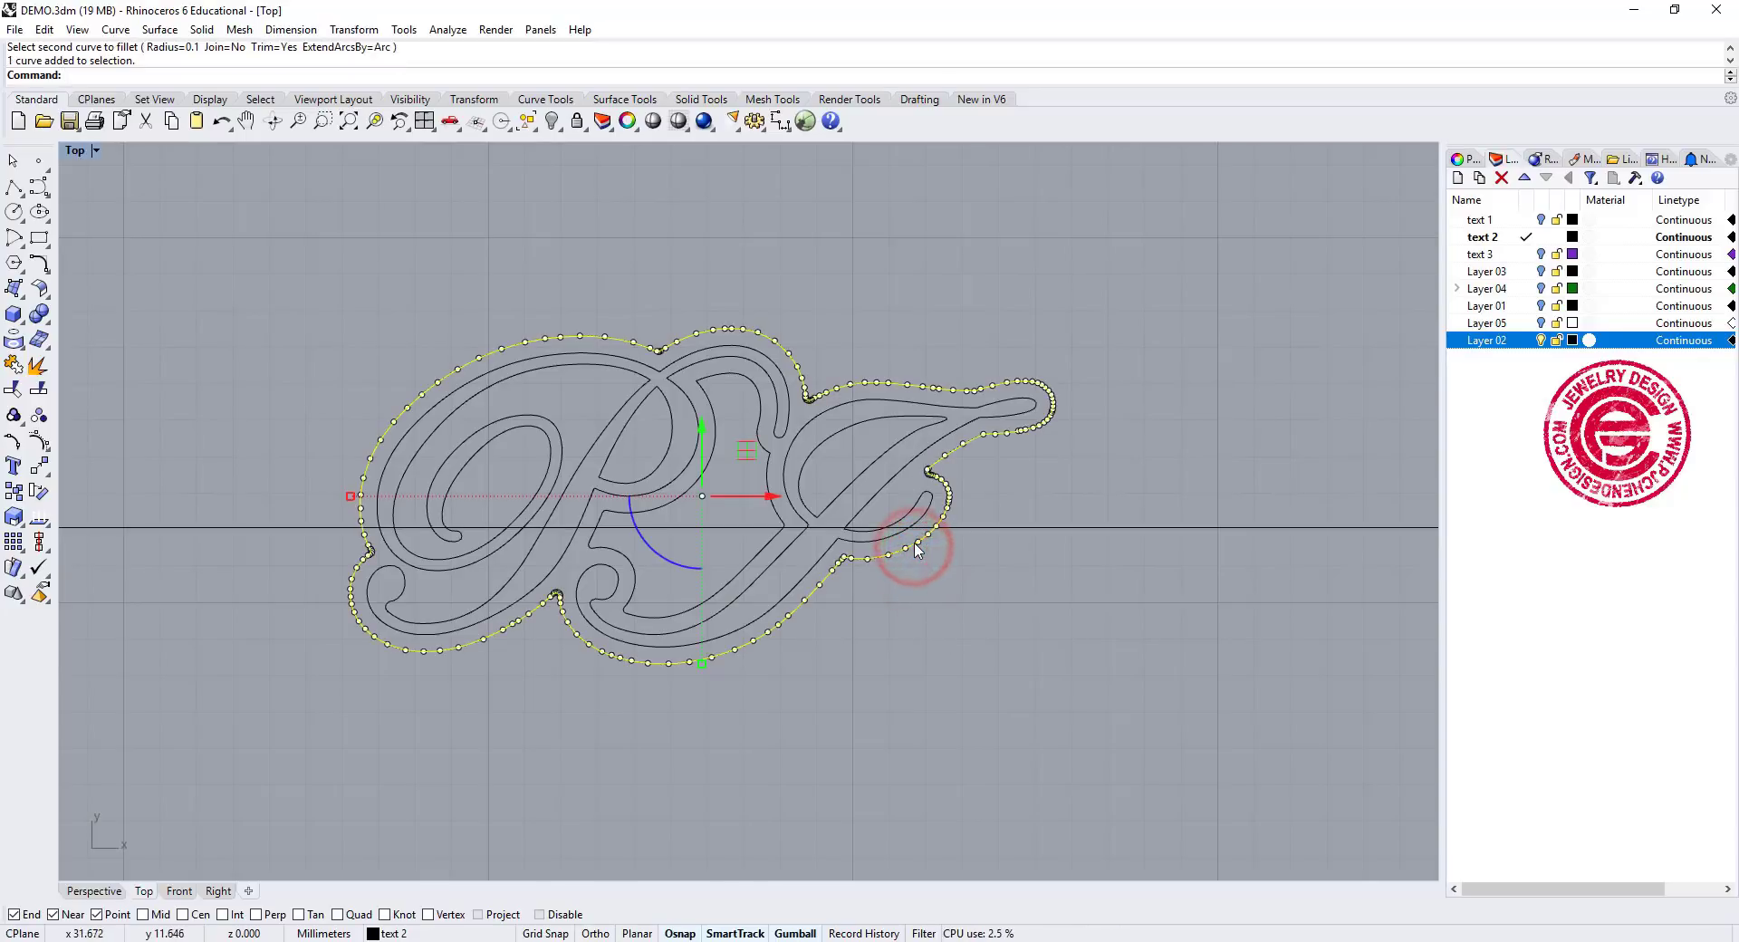
double_click(80, 152)
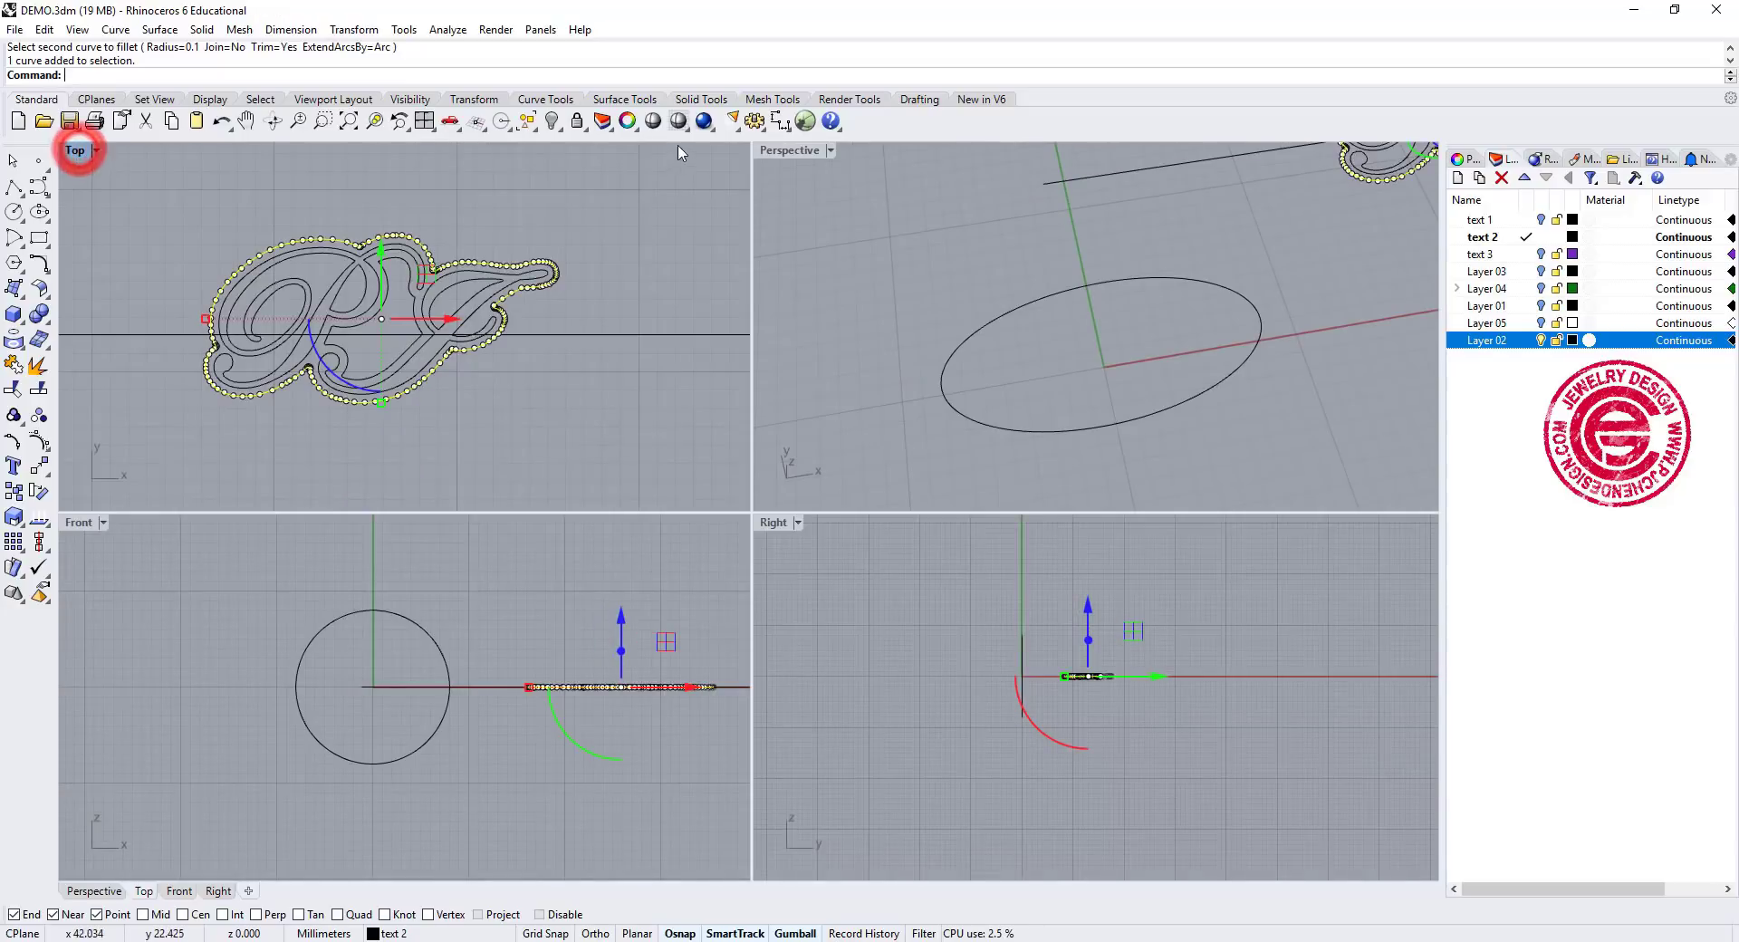
double_click(775, 152)
scroll(947, 471, "down", 8)
right_click_drag(1203, 454, 657, 570, "shift")
right_click_drag(782, 492, 729, 408)
scroll(788, 493, "up", 7)
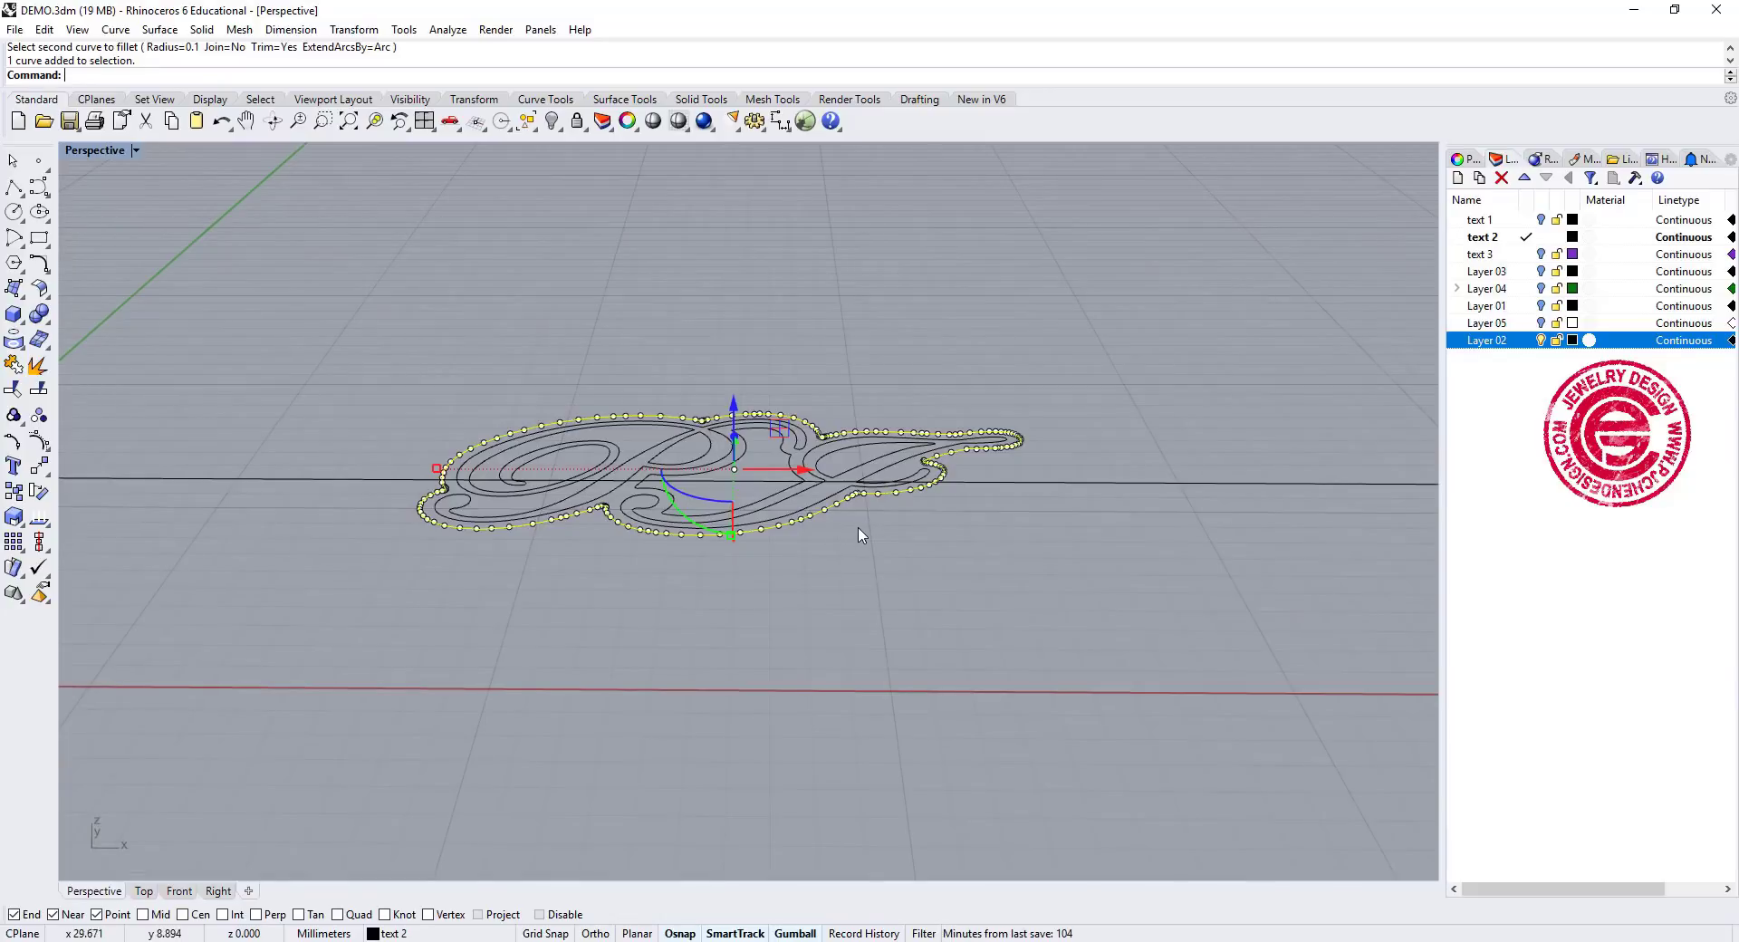
scroll(849, 530, "up", 3)
scroll(867, 515, "up", 3)
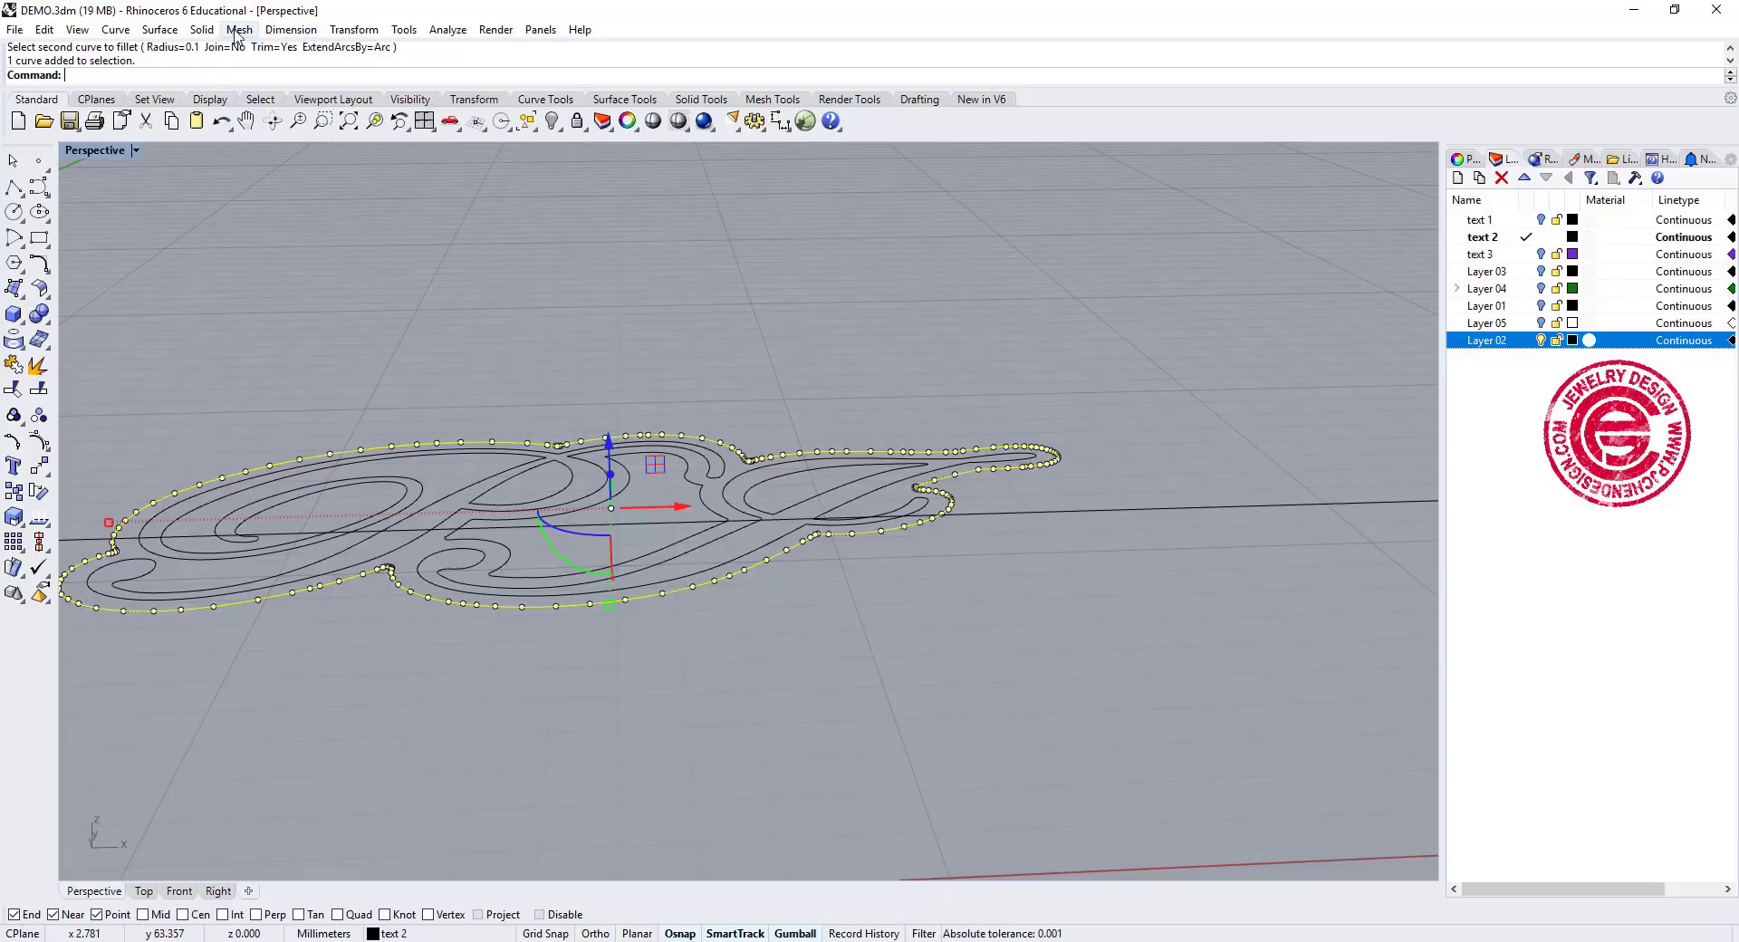
left_click(202, 29)
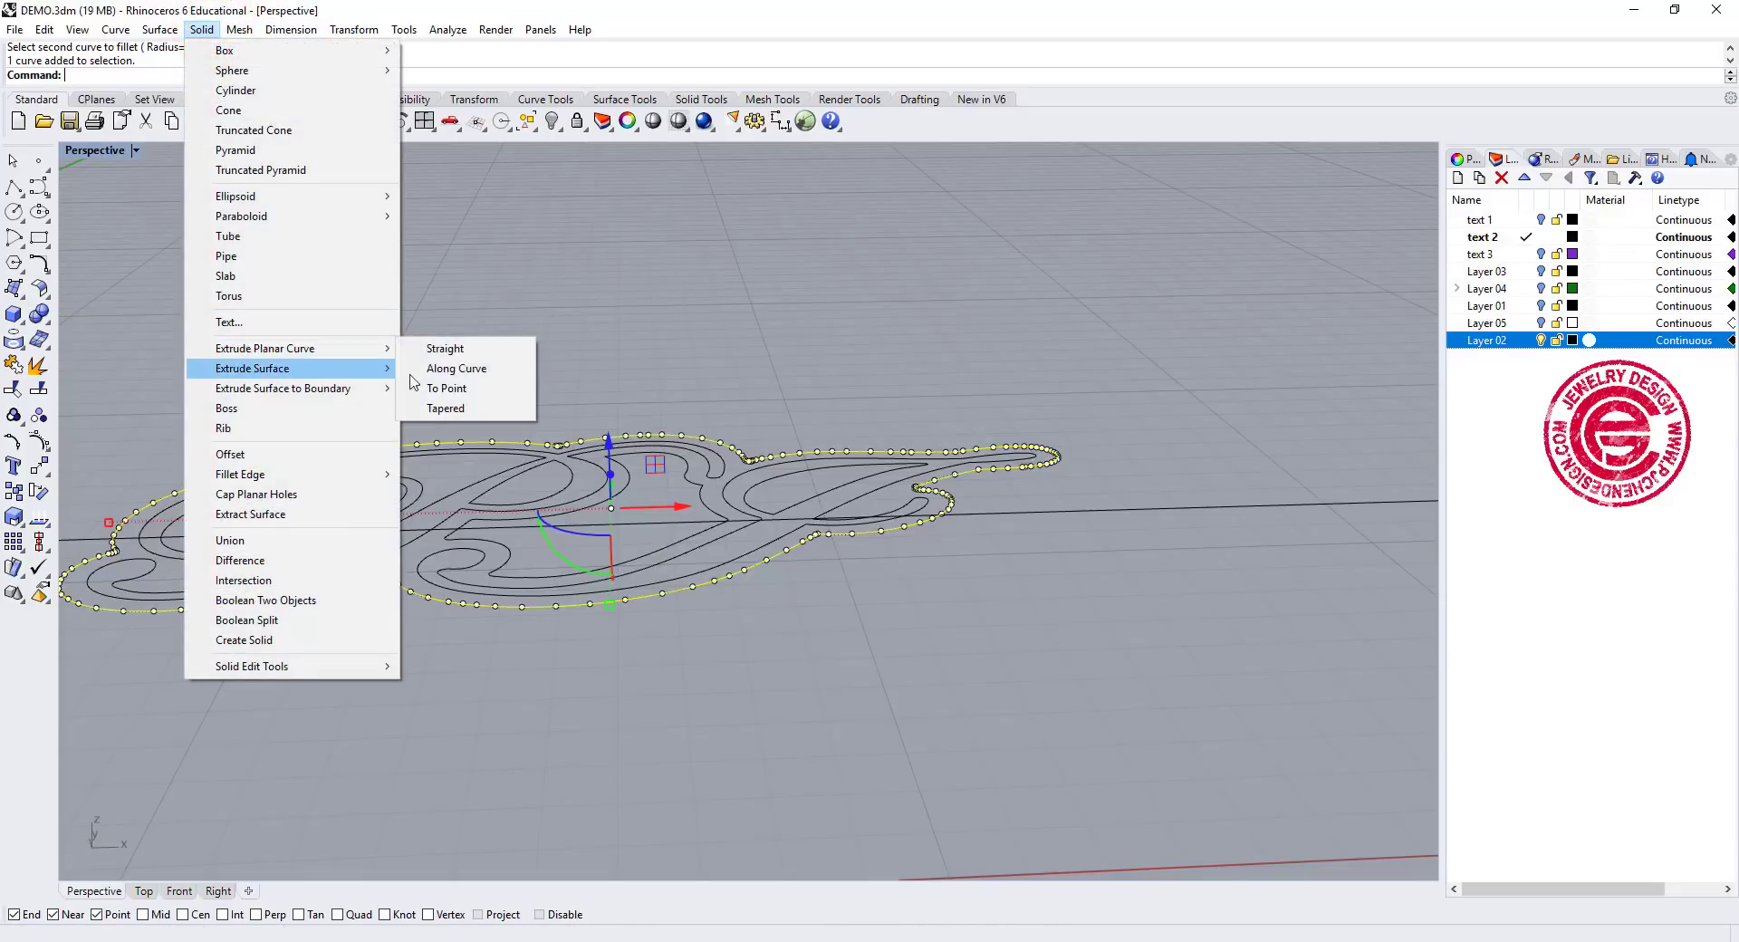
left_click(445, 349)
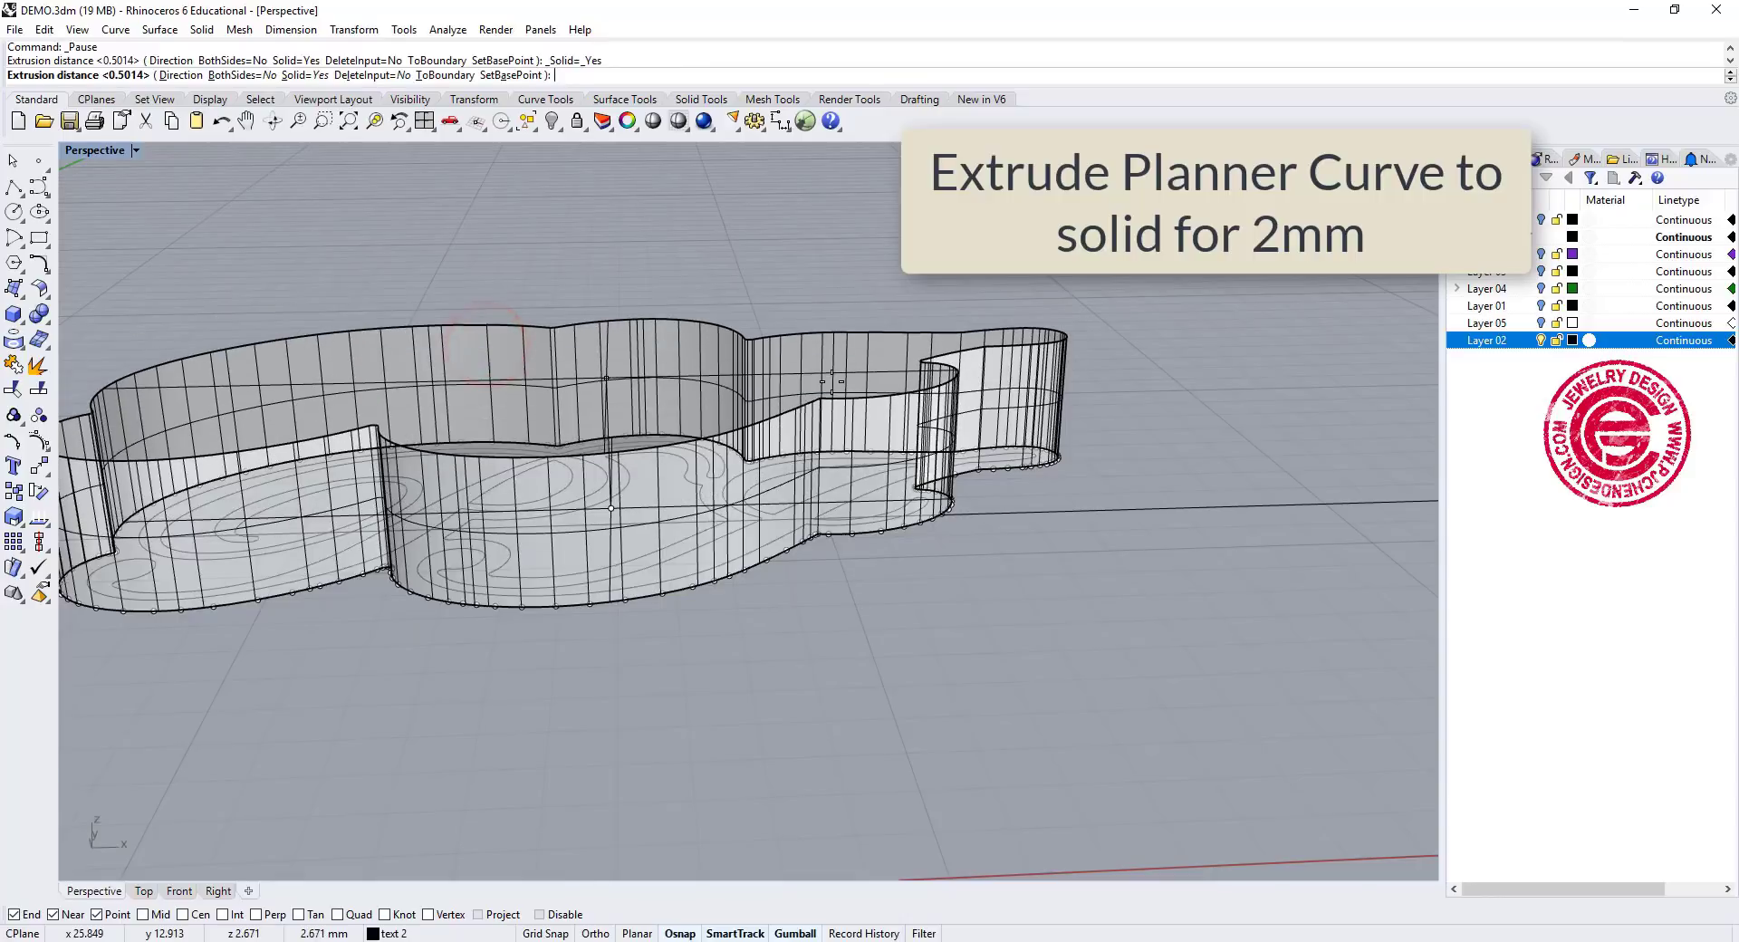
type("2")
key("Return")
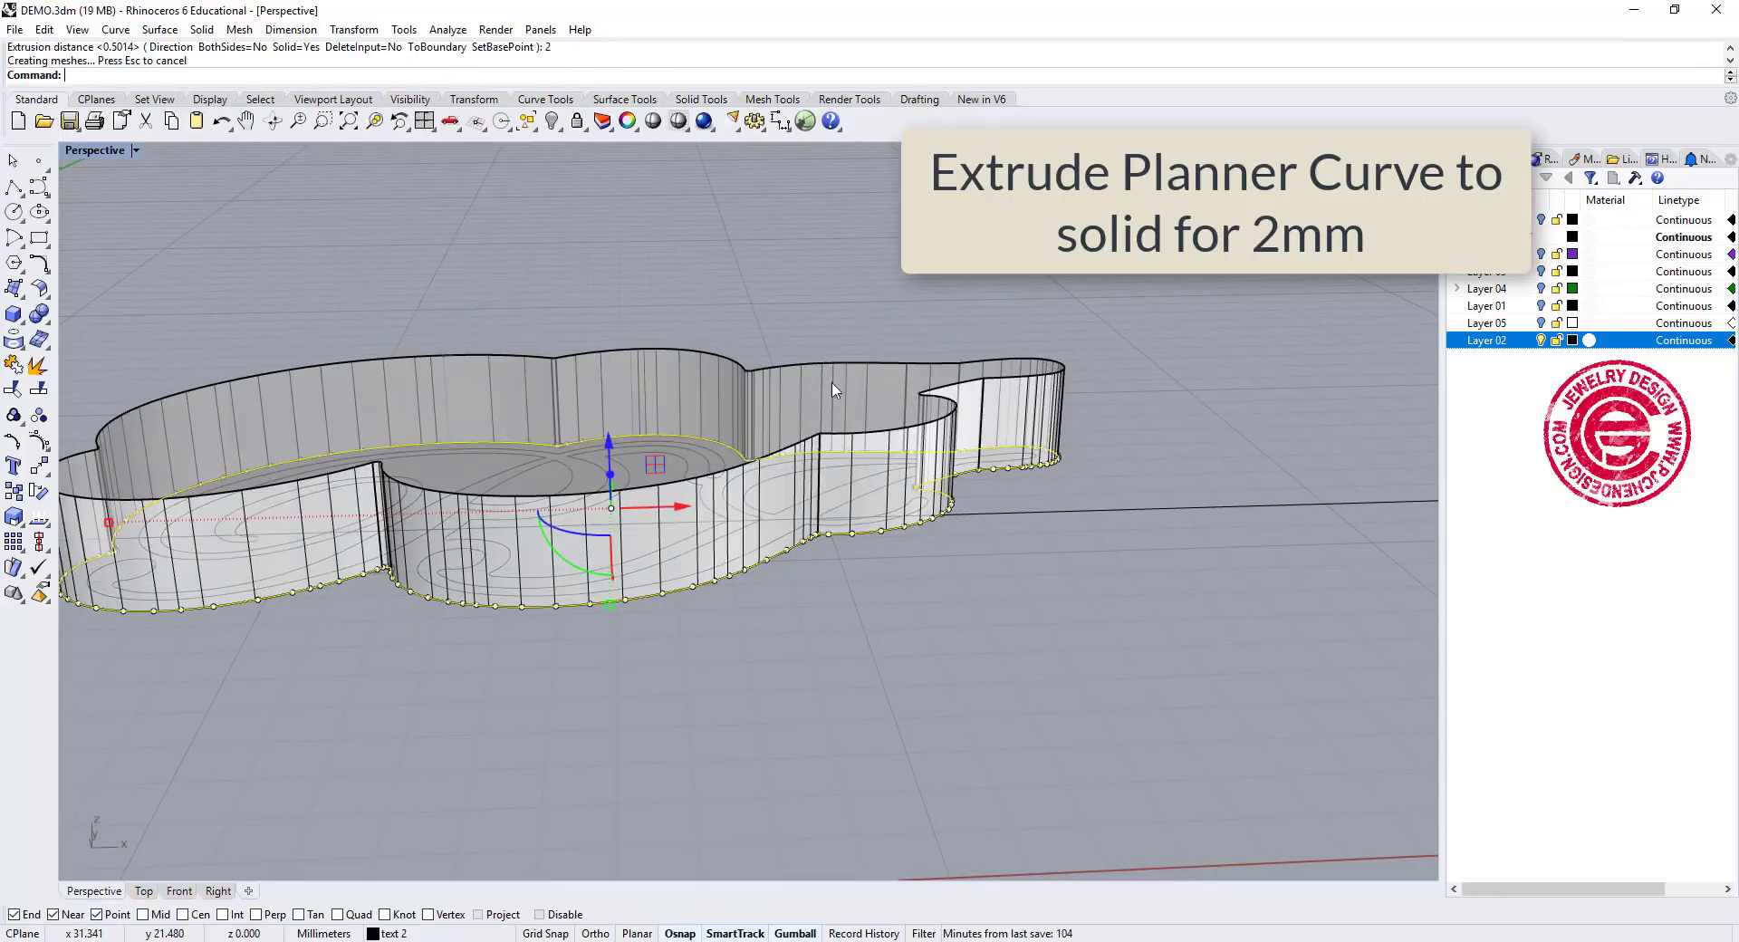
left_click(1018, 513)
mouse_move(926, 496)
right_mouse_down()
mouse_move(935, 546)
mouse_move(908, 511)
right_mouse_up()
scroll(807, 381, "down", 3)
right_click_drag(797, 344, 825, 471, "shift")
scroll(825, 484, "up", 6)
left_click(830, 504)
right_click_drag(722, 449, 726, 490)
left_click(725, 487, "shift")
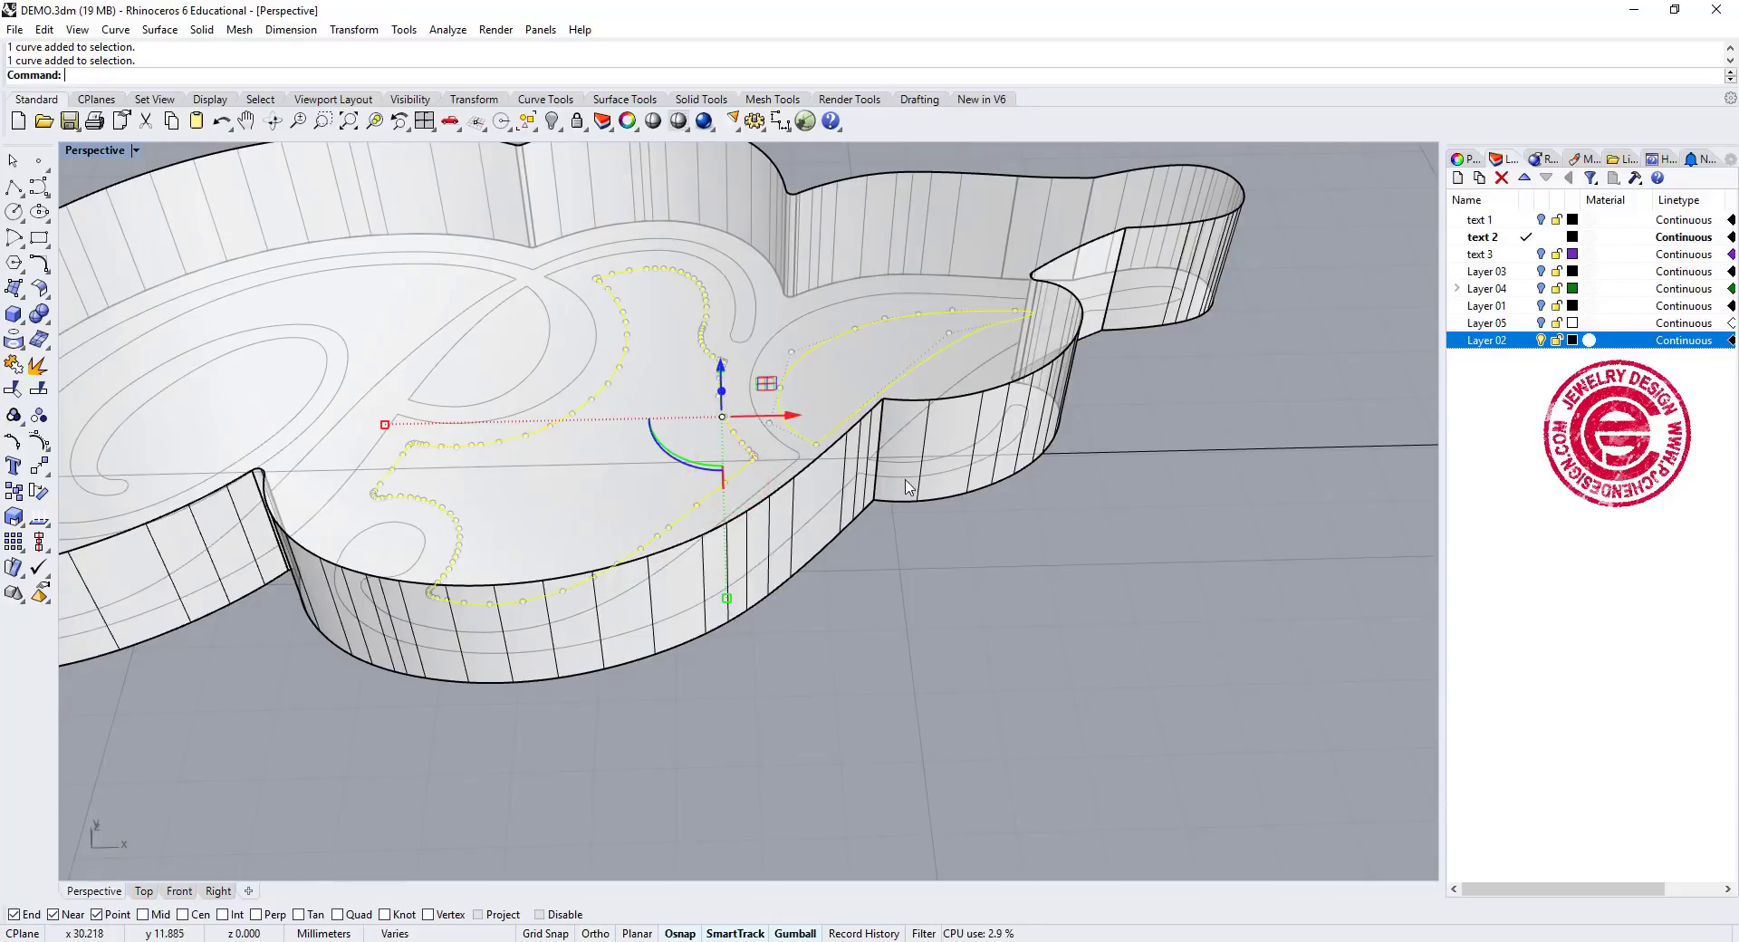
left_click(1134, 588)
Extrude the J and P letter curves straight by 1 mm as solids
left_click(980, 363)
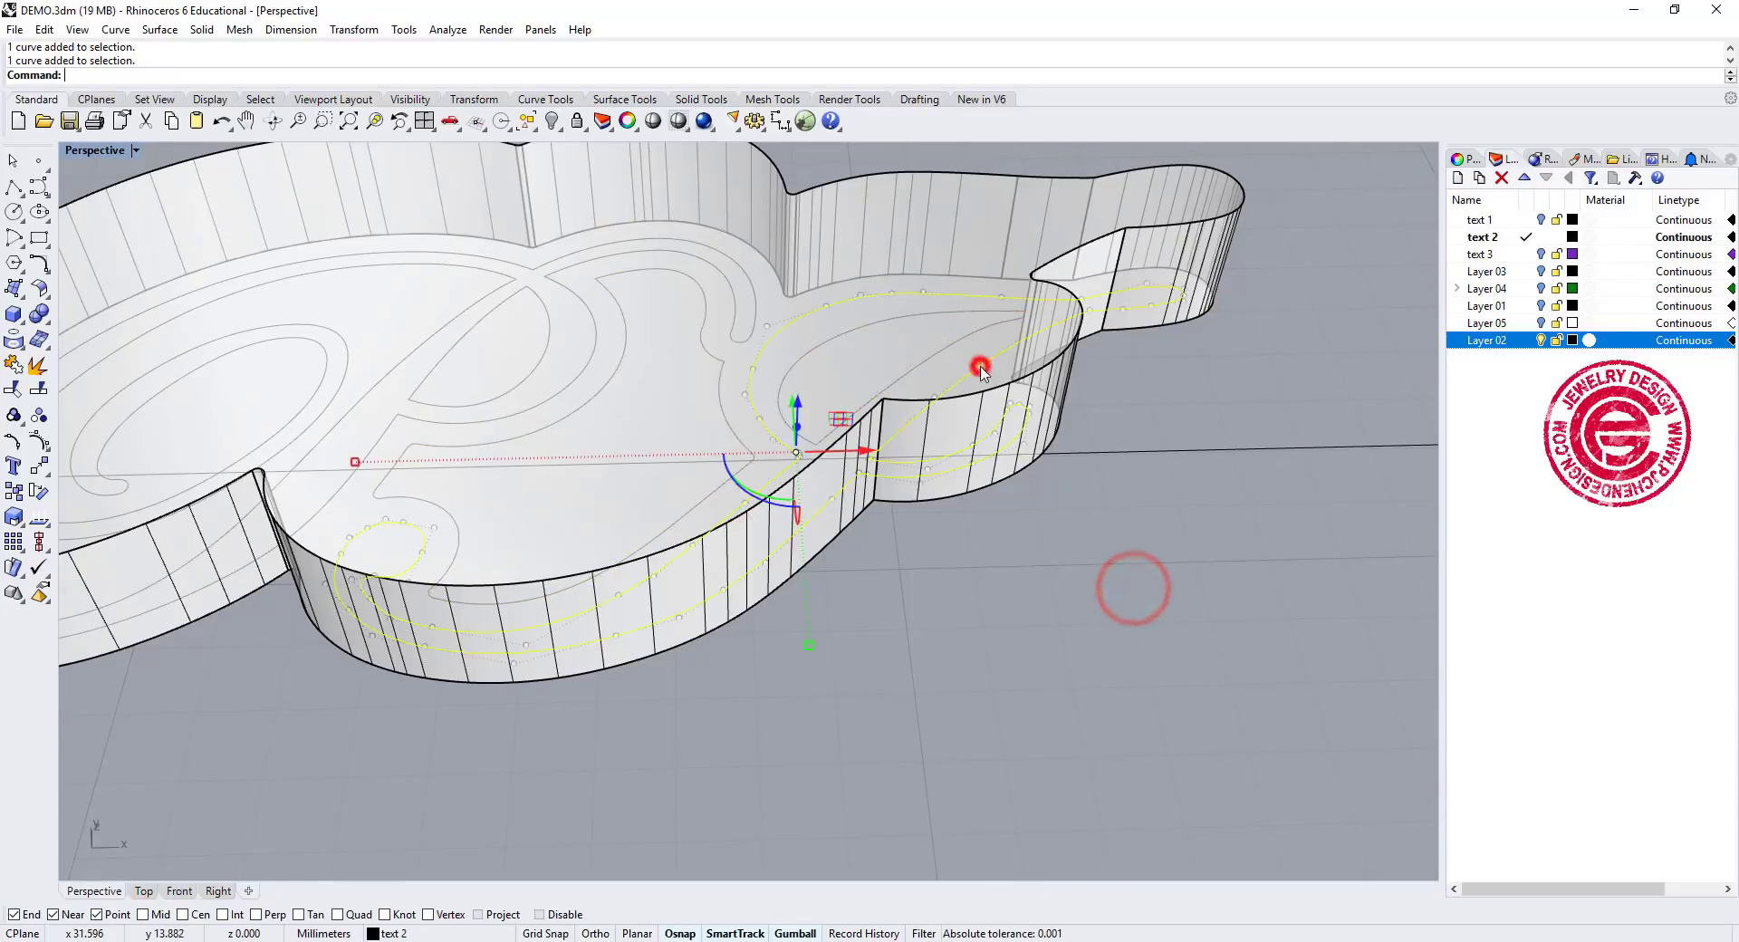
left_click(744, 290, "shift")
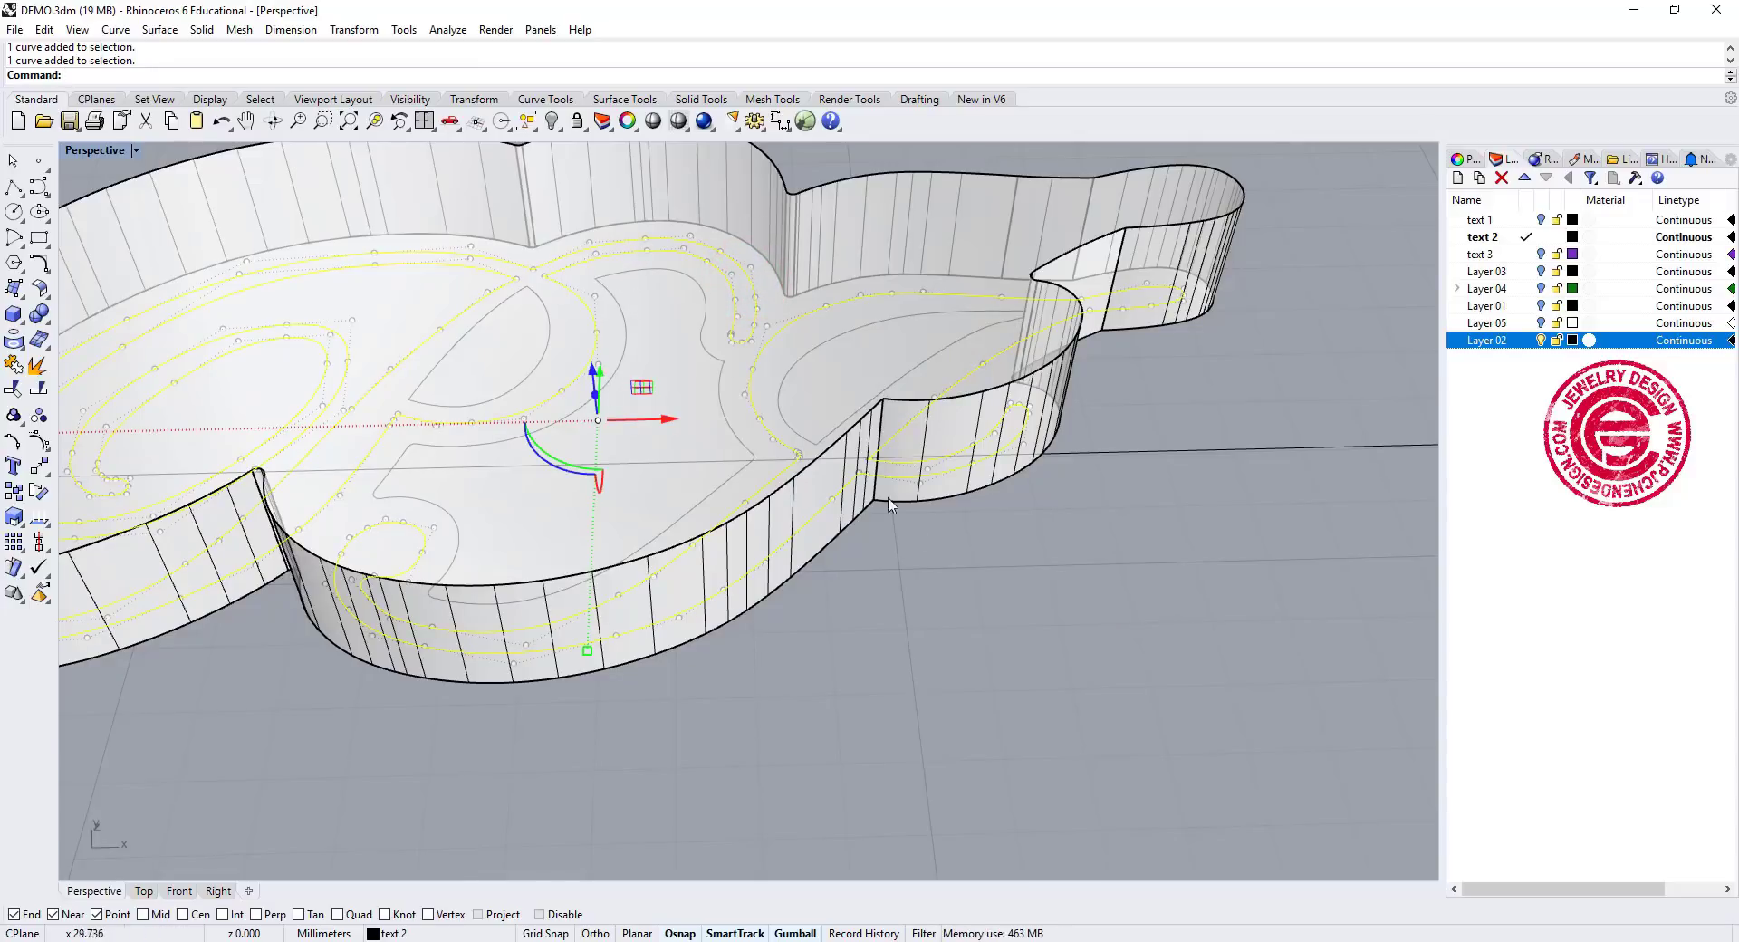
right_click_drag(912, 534, 855, 467)
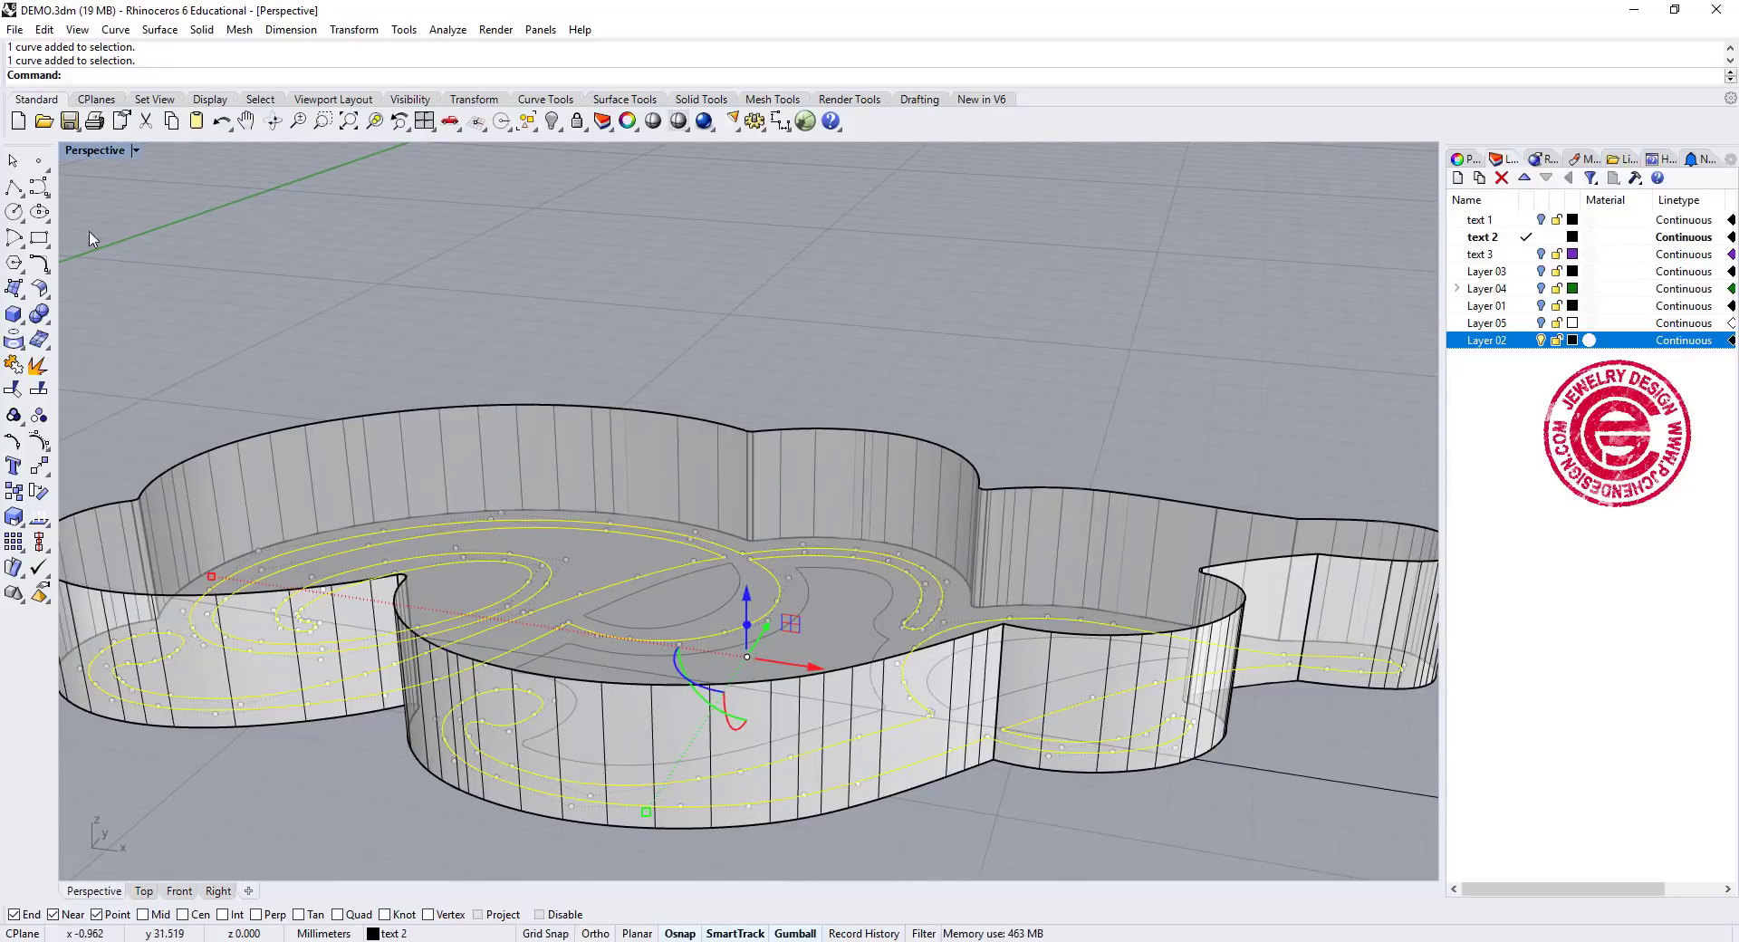
left_click(201, 30)
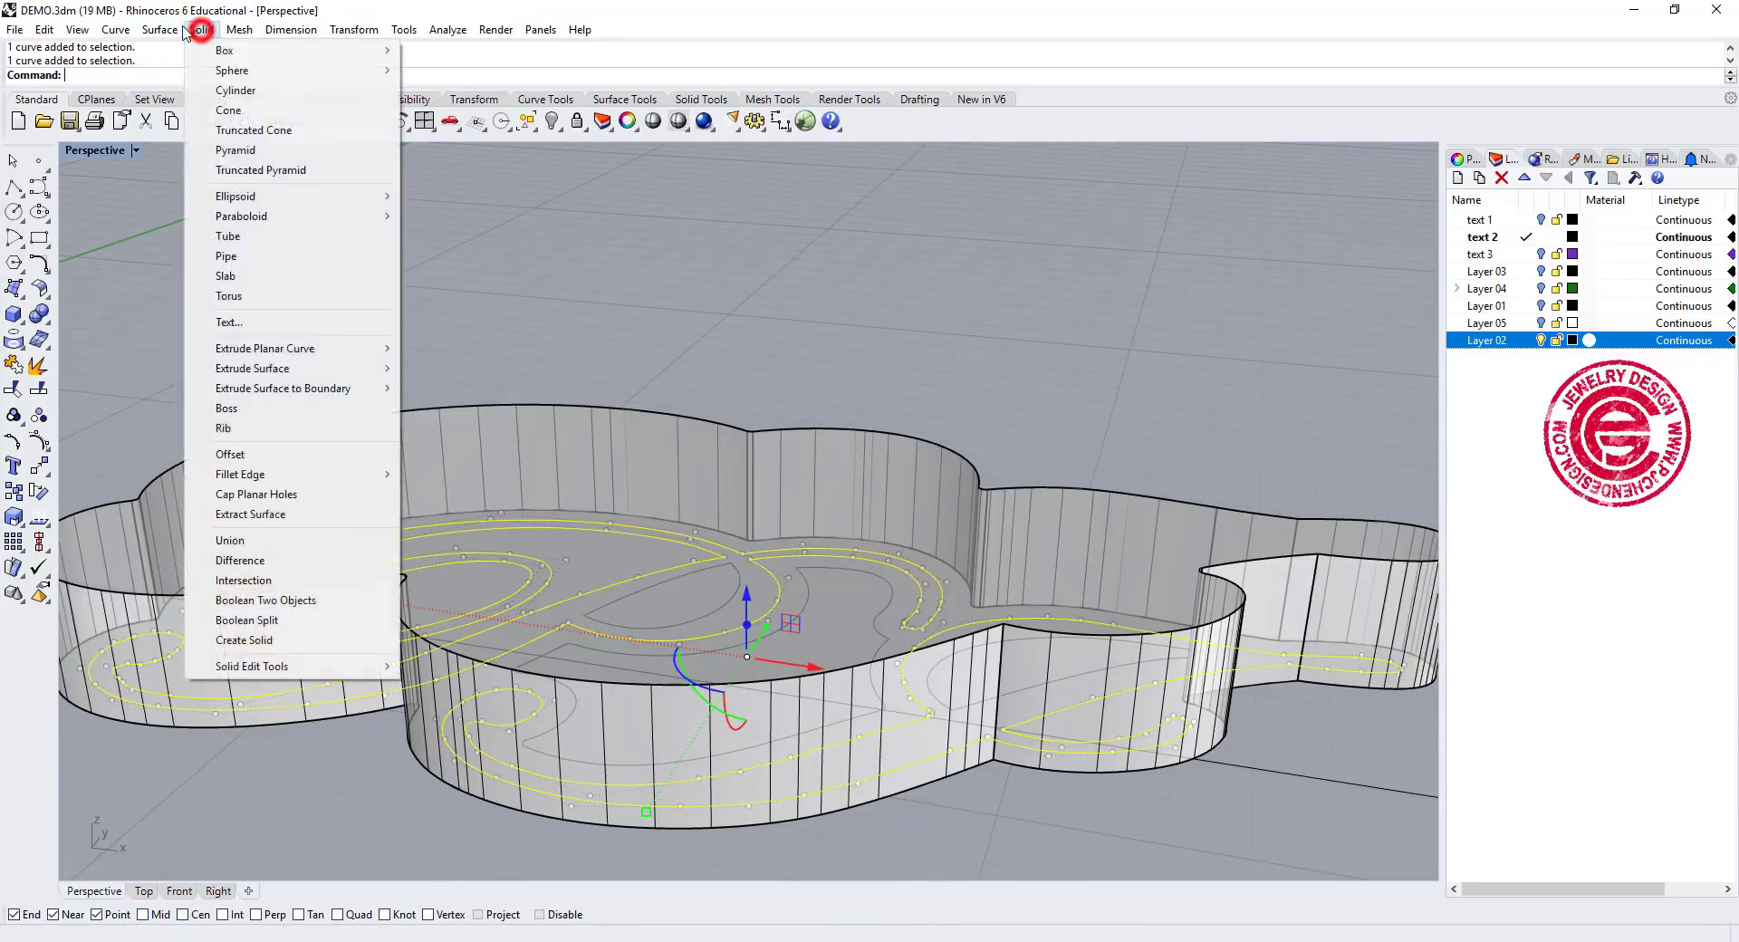
left_click(161, 29)
left_click(201, 30)
left_click(201, 30)
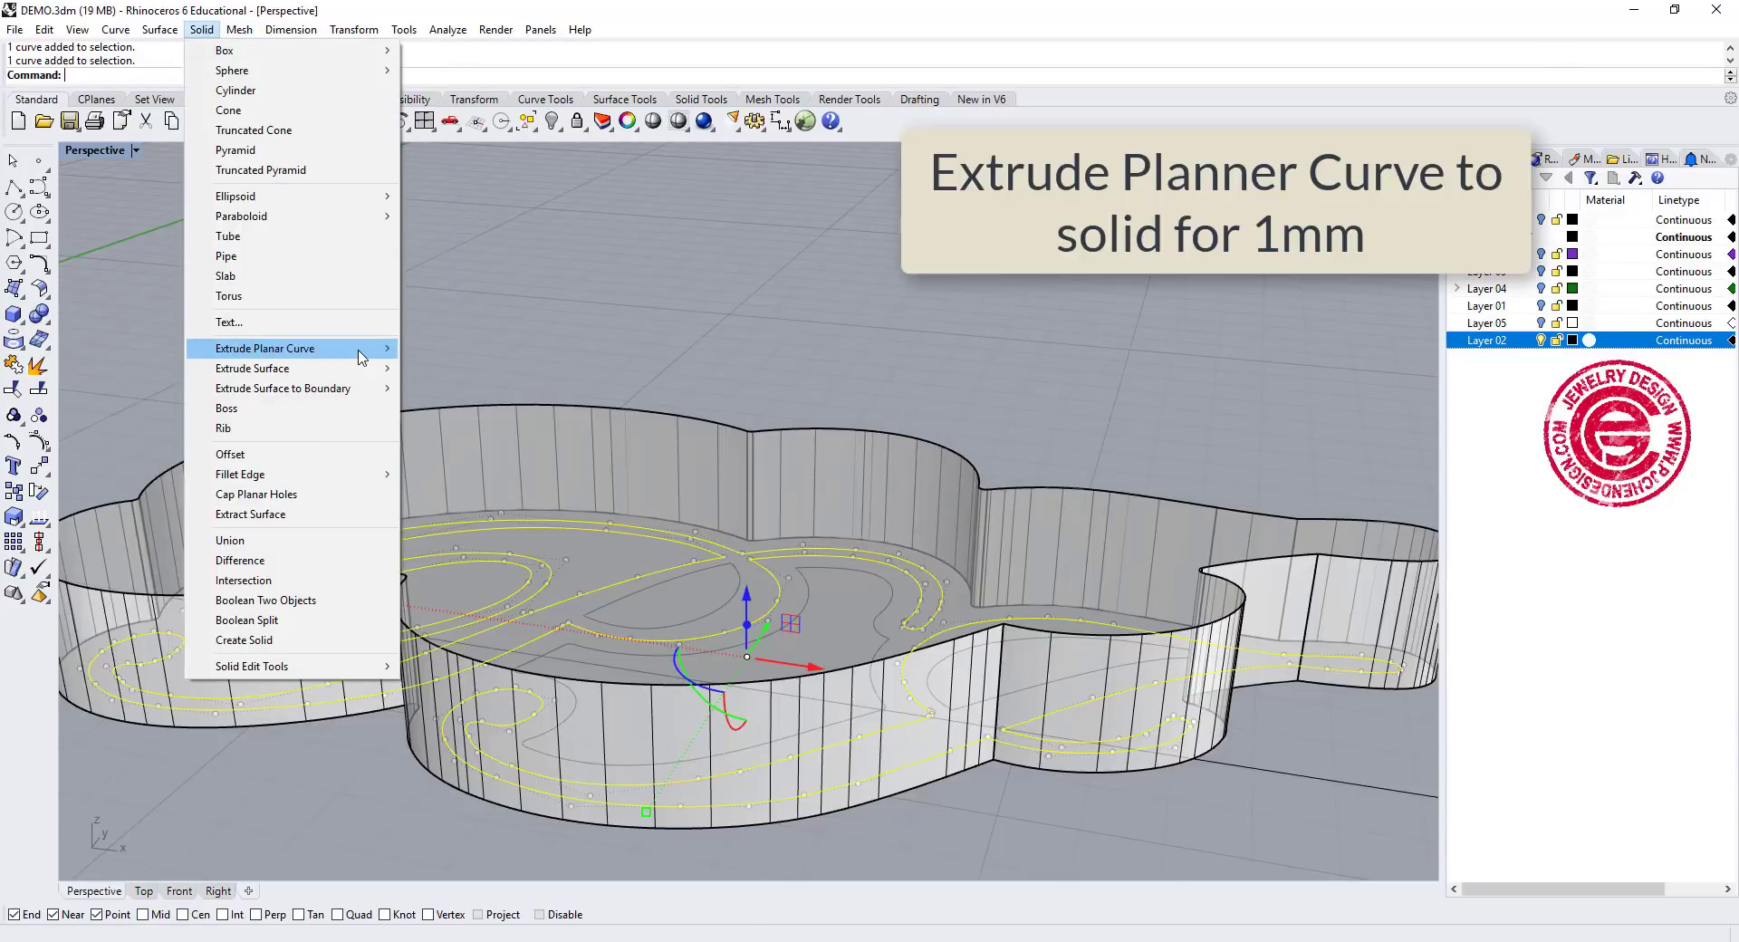
mouse_move(360, 352)
left_click(421, 349)
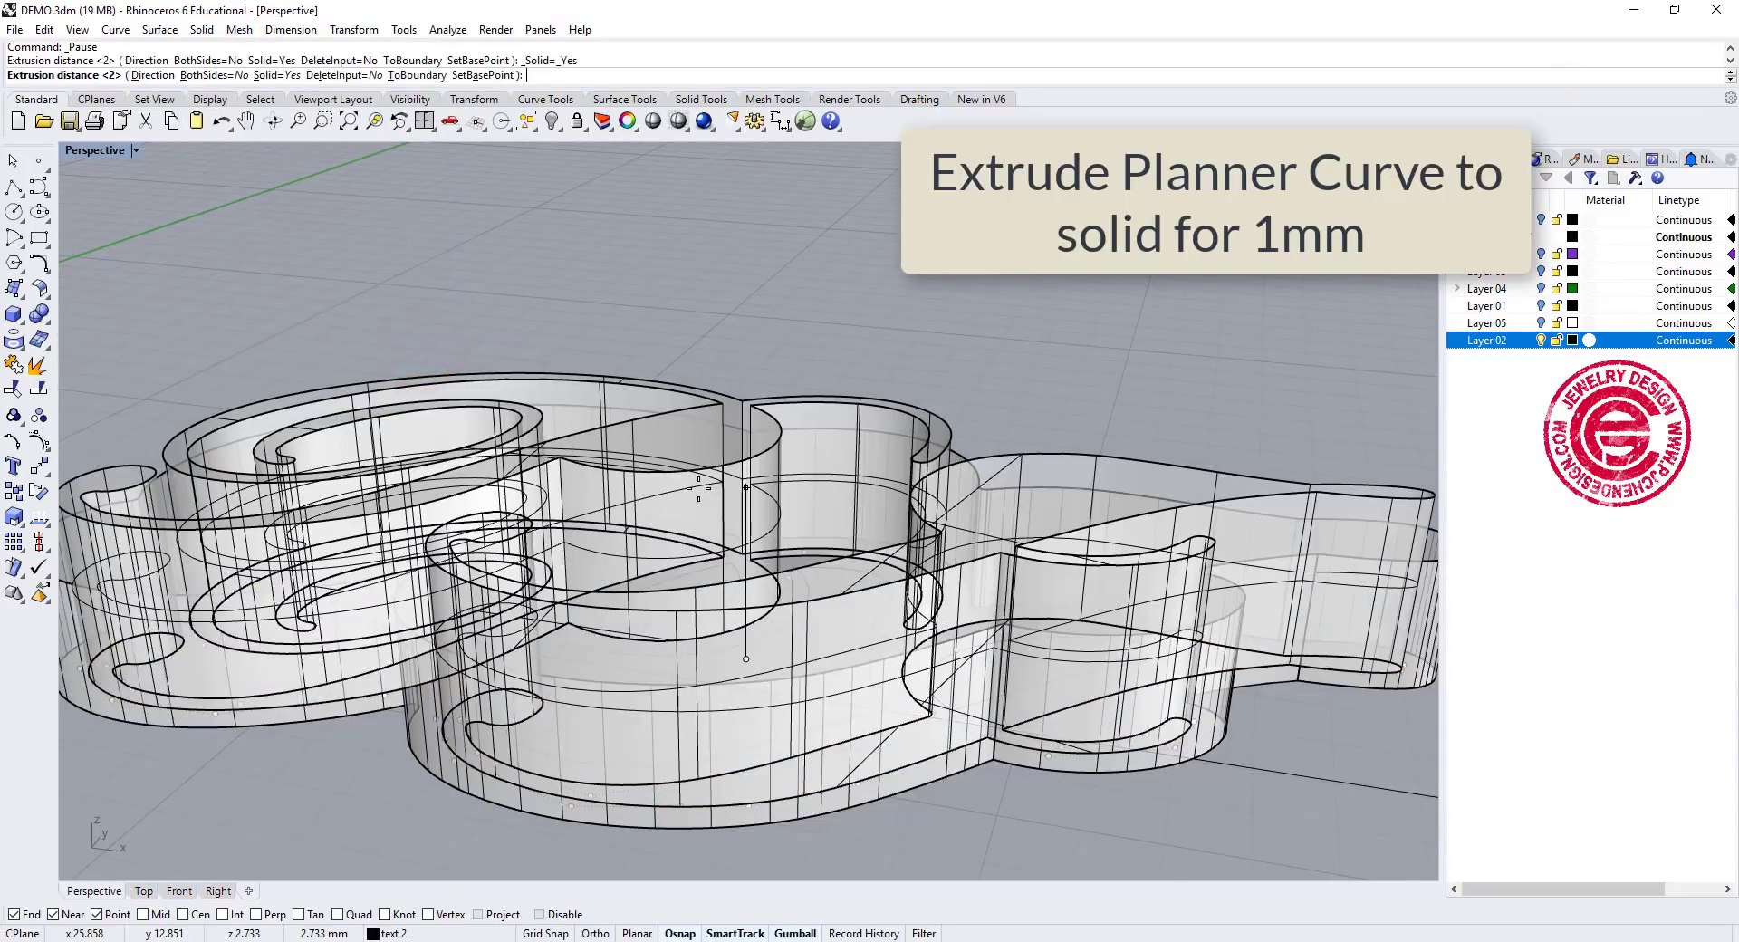
type("1")
key("Return")
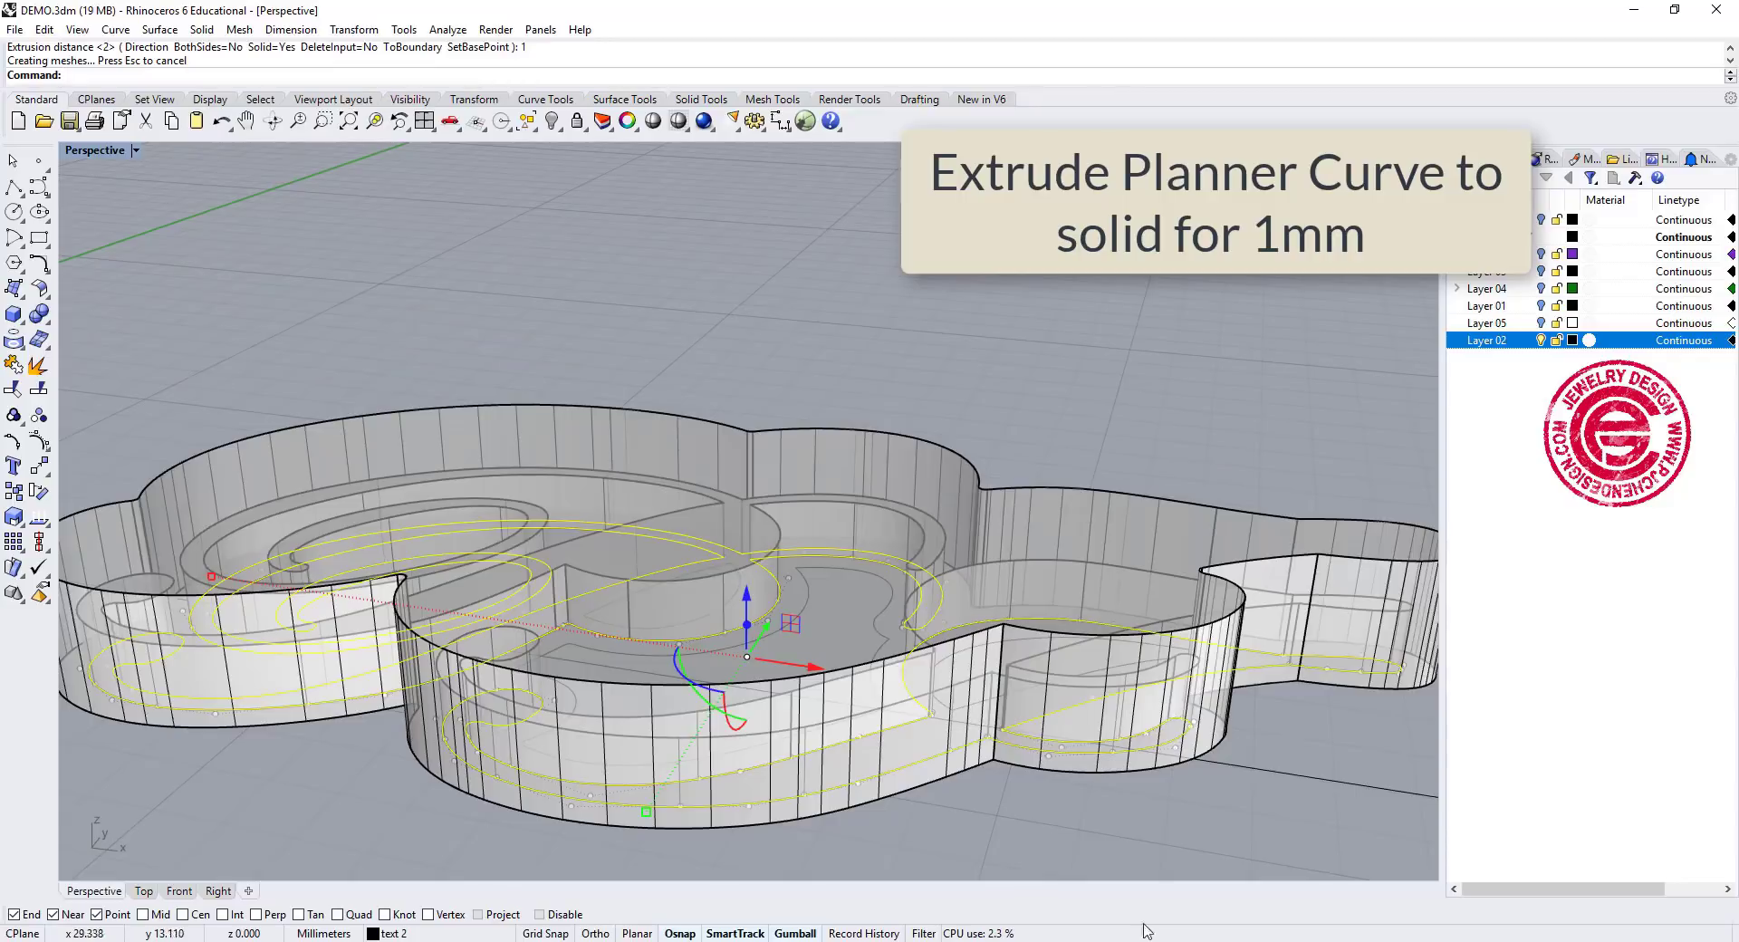
Move the J and P letter extrusions together up by 1 mm
left_click(1239, 845)
left_click(958, 572)
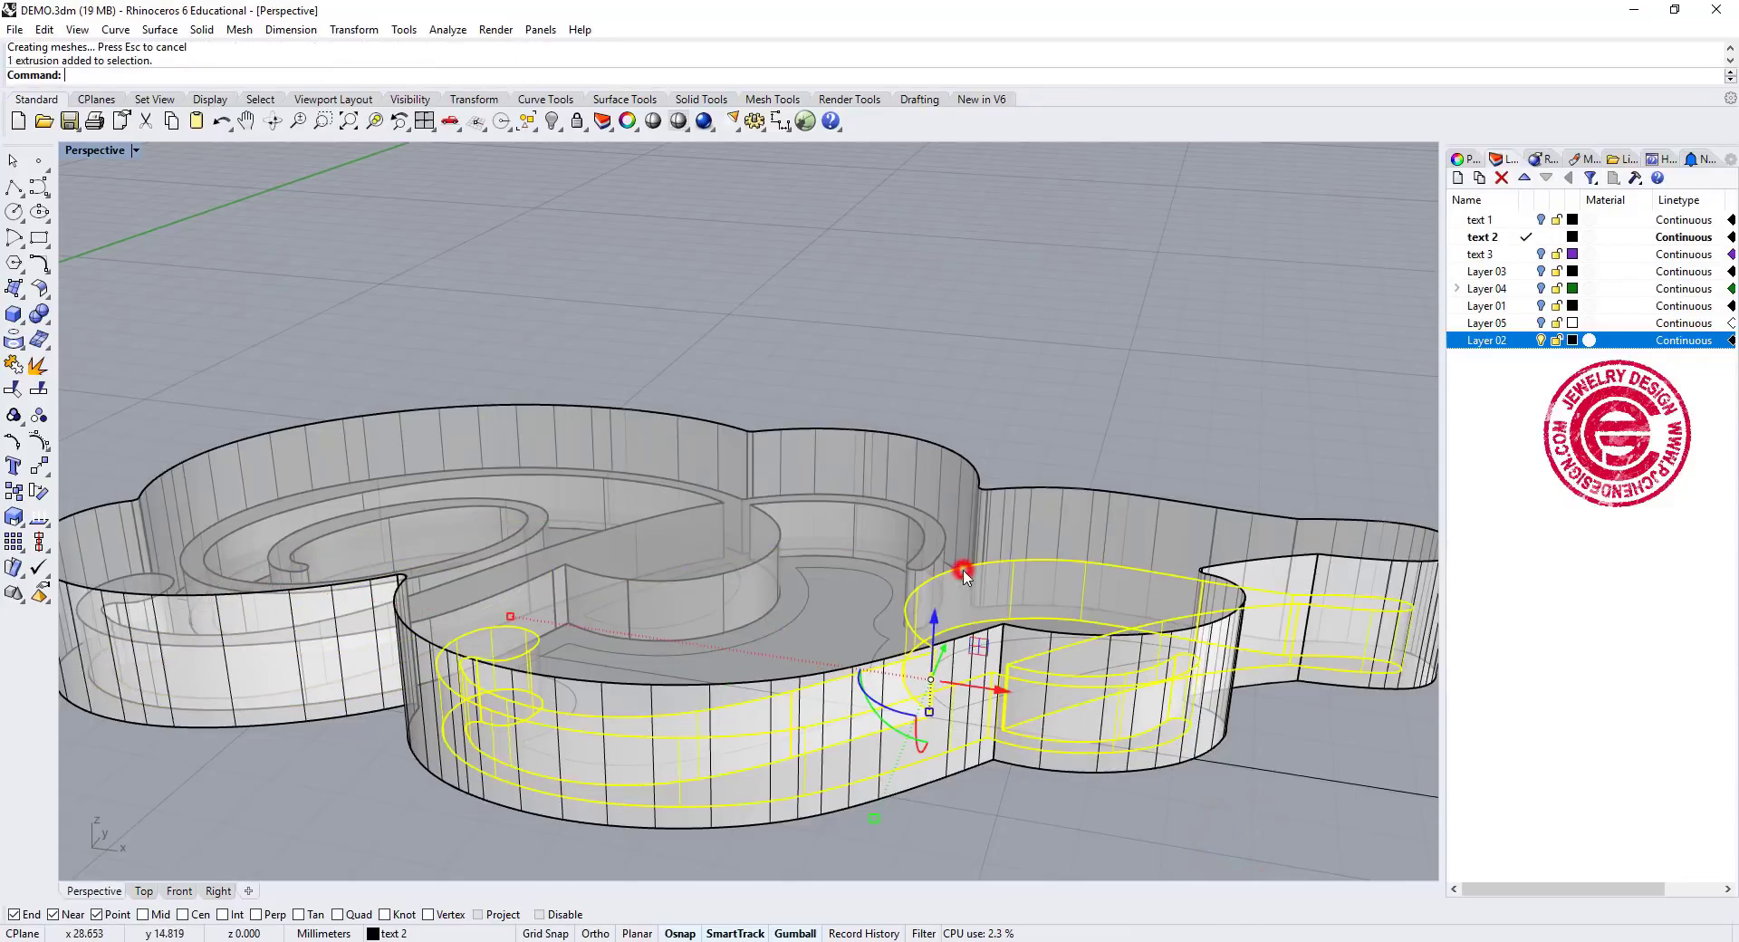
left_click(938, 531)
left_click(942, 540)
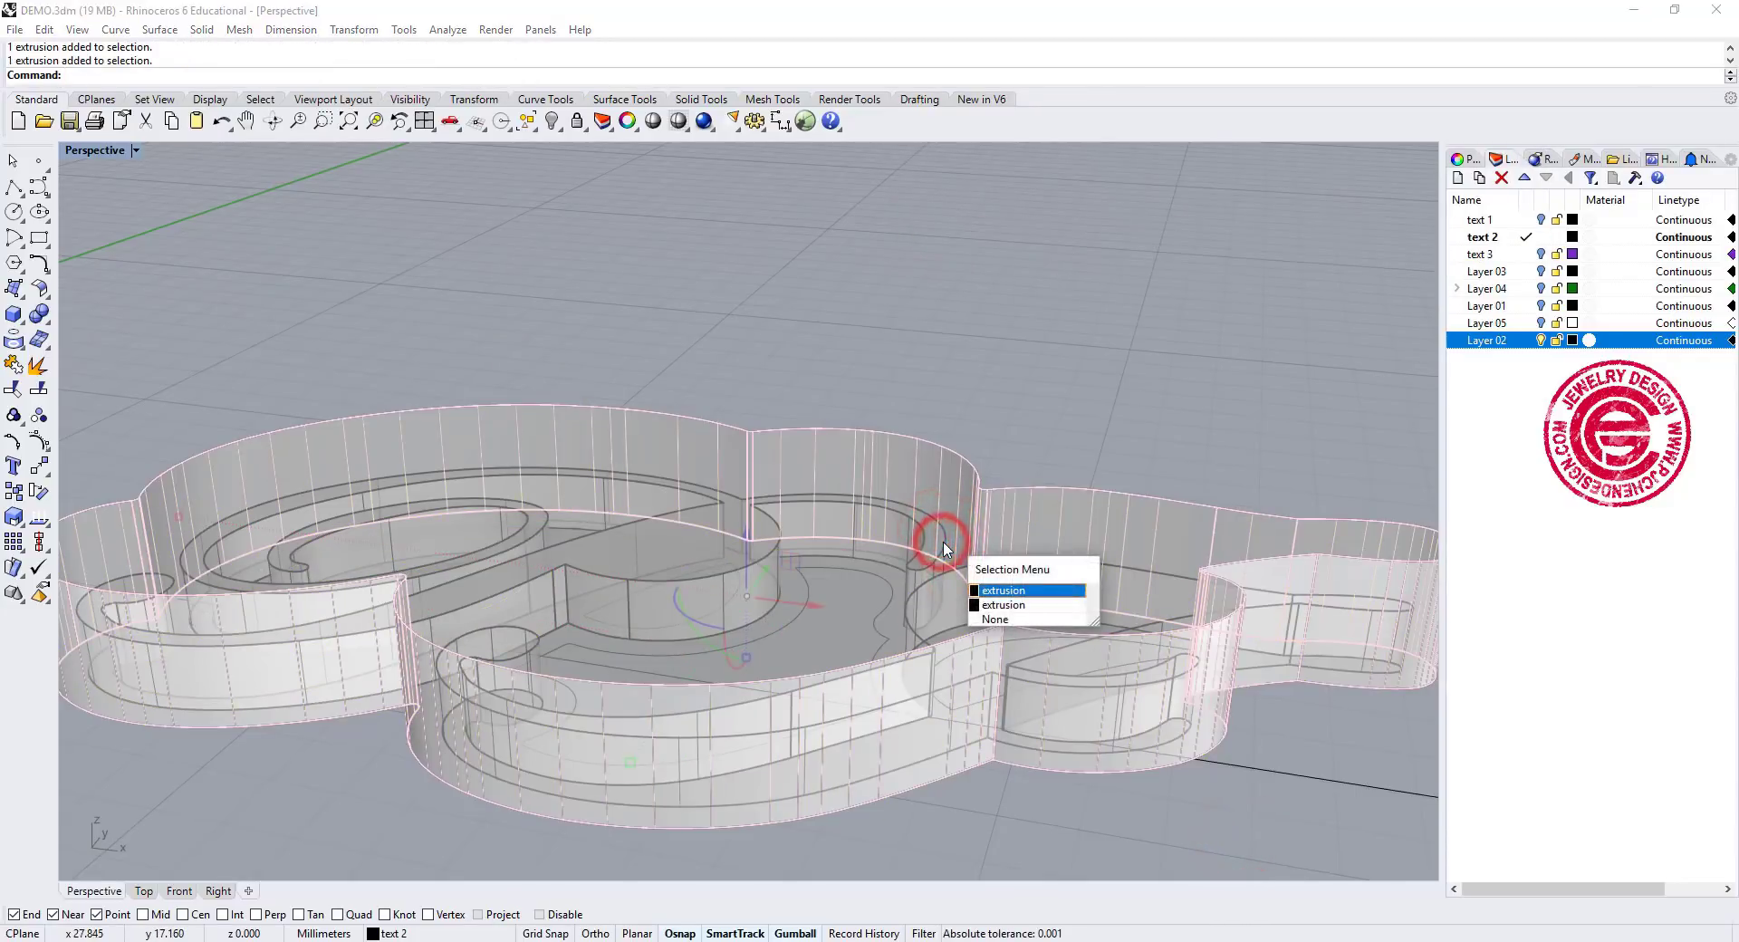
left_click(1070, 591)
left_click(1128, 571)
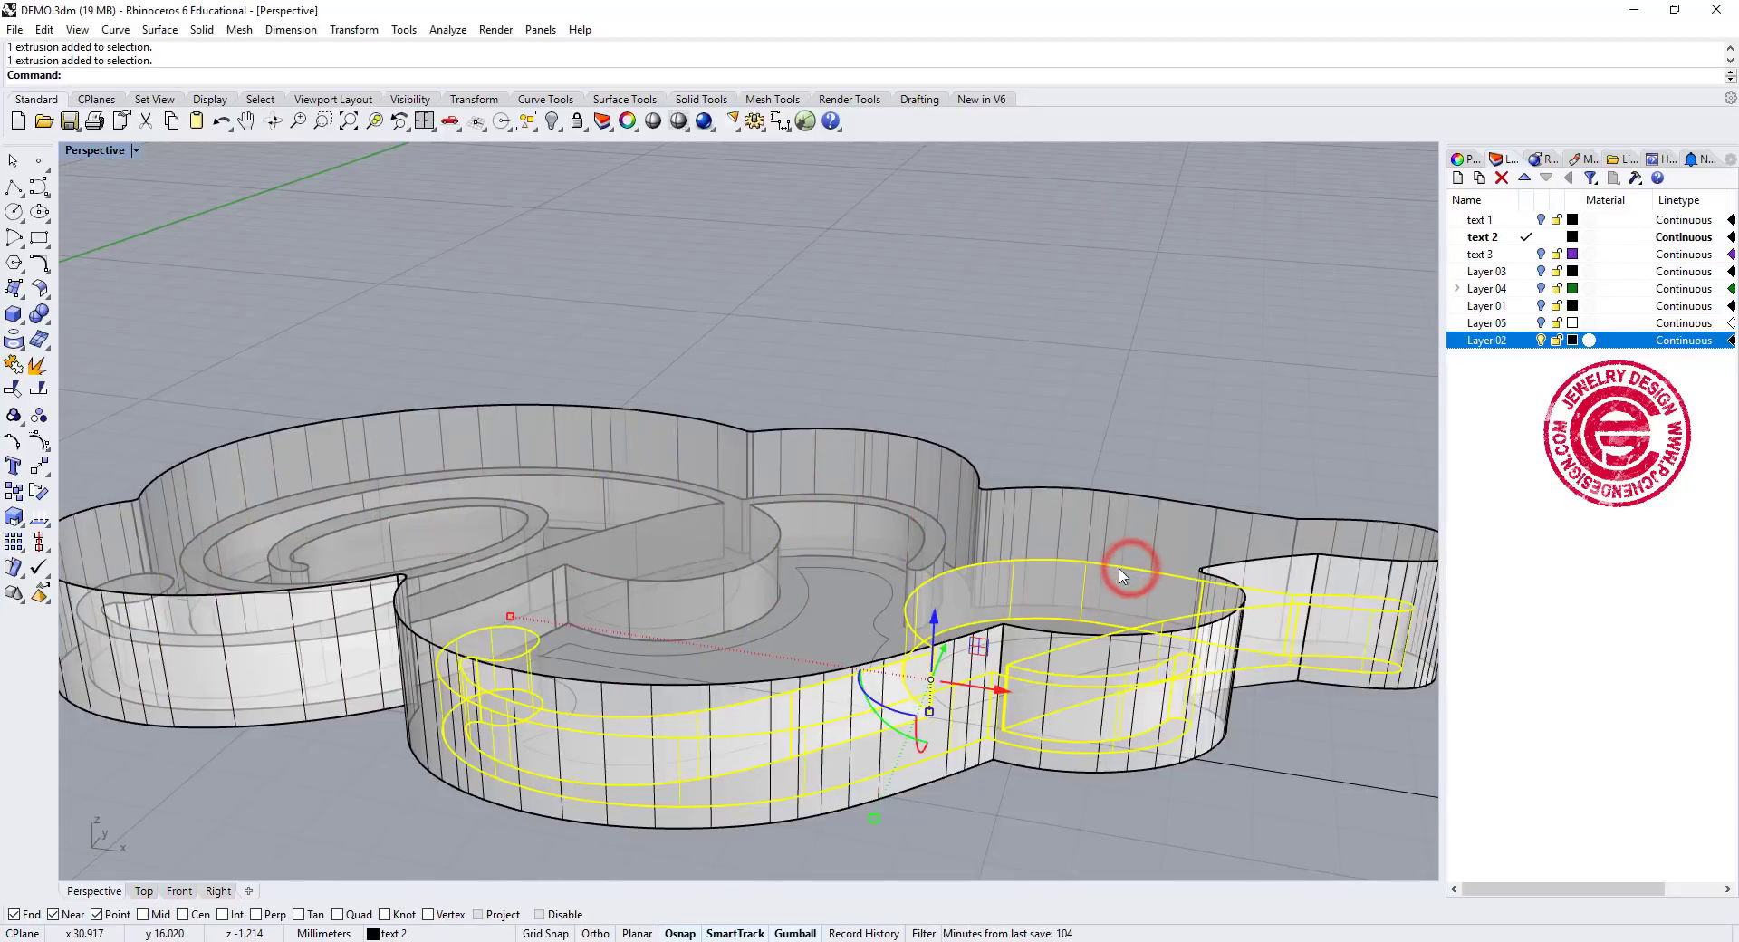
left_click(945, 537, "shift")
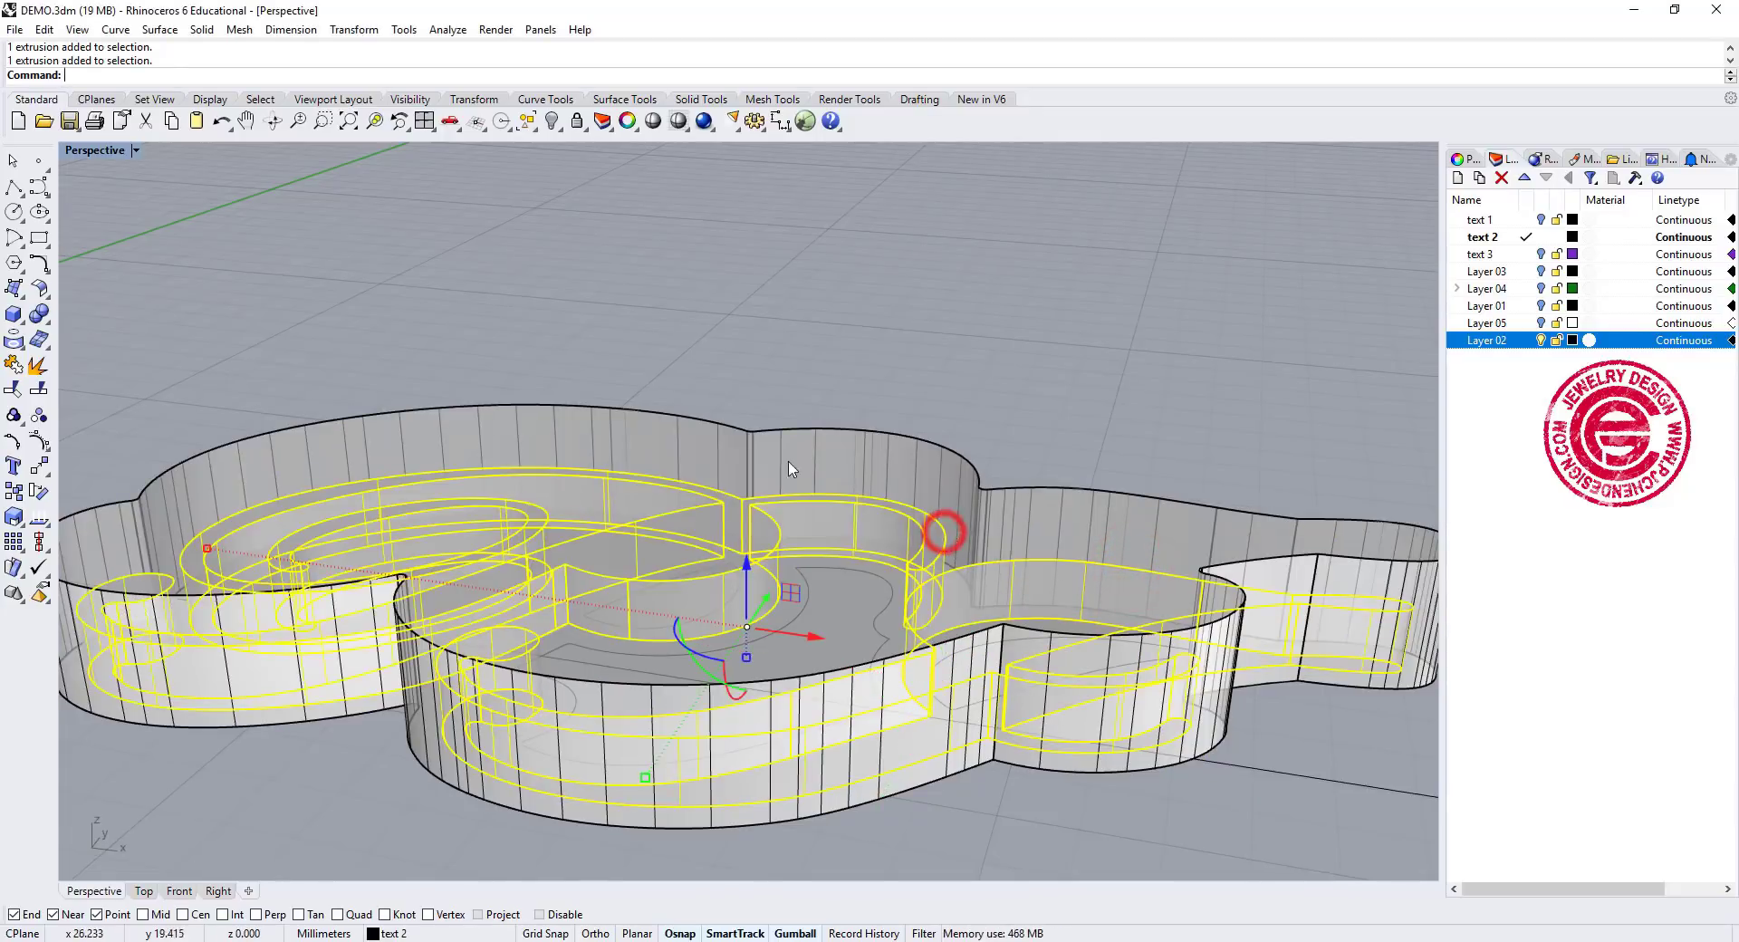
left_click(749, 560)
type("1")
key("Return")
left_click(973, 299)
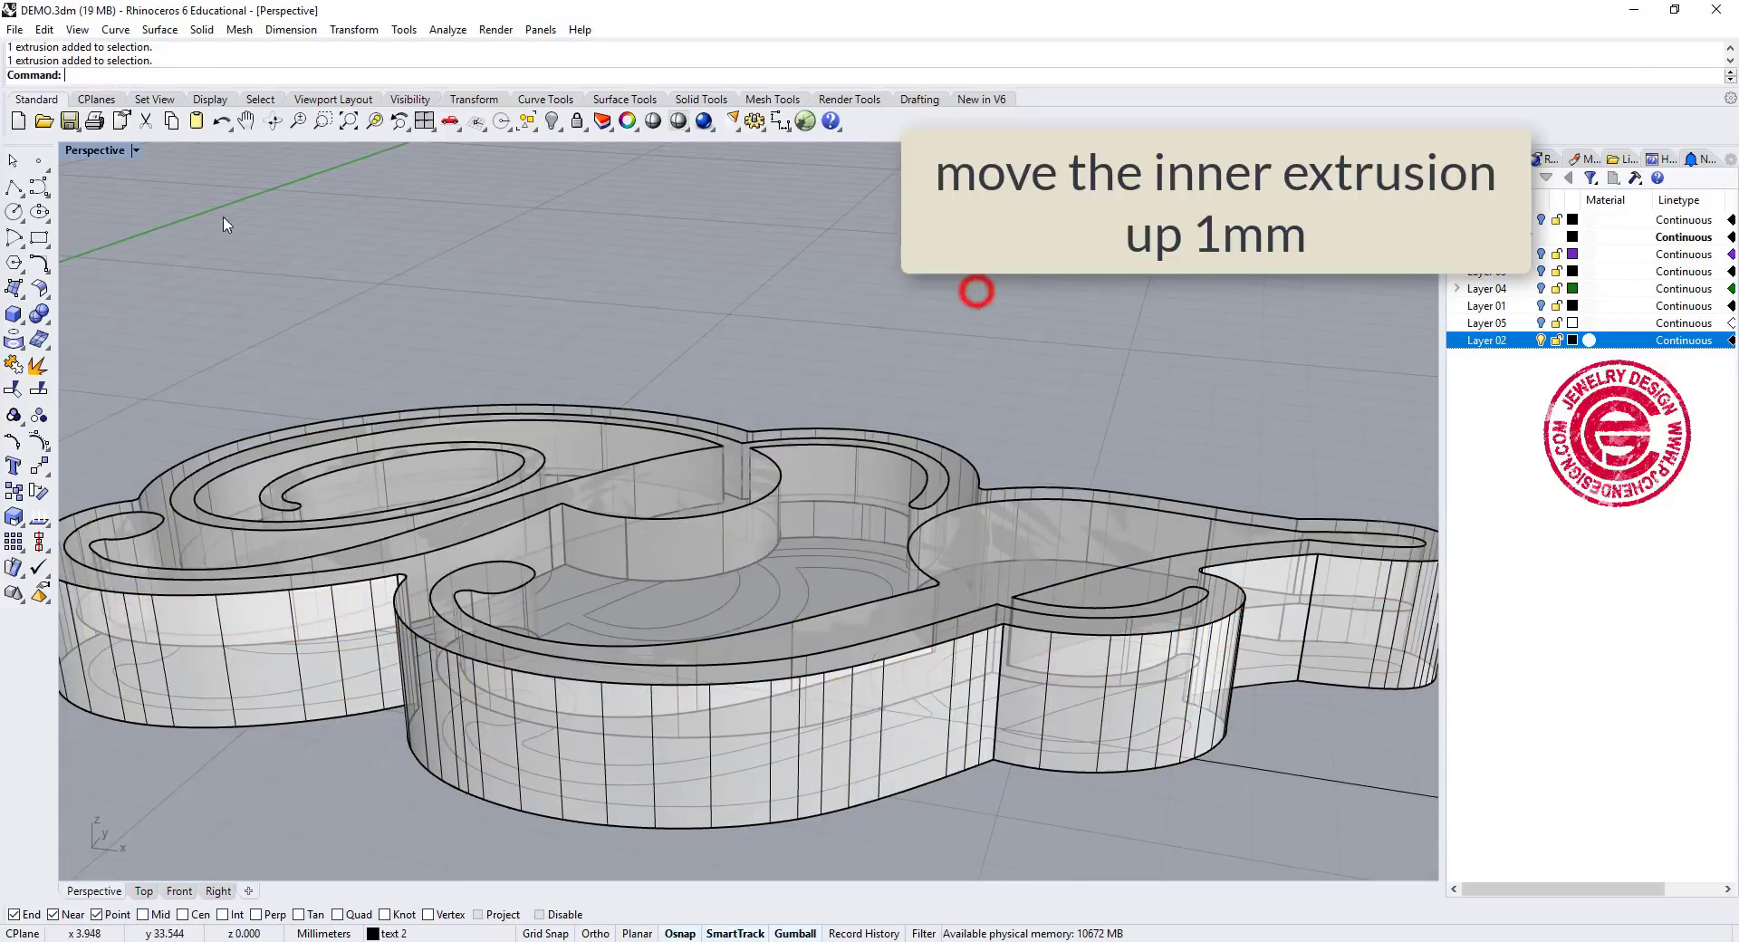
Subtract the P and J letter solids from the outer border solid with Boolean Difference
left_click(42, 319)
left_click(92, 322)
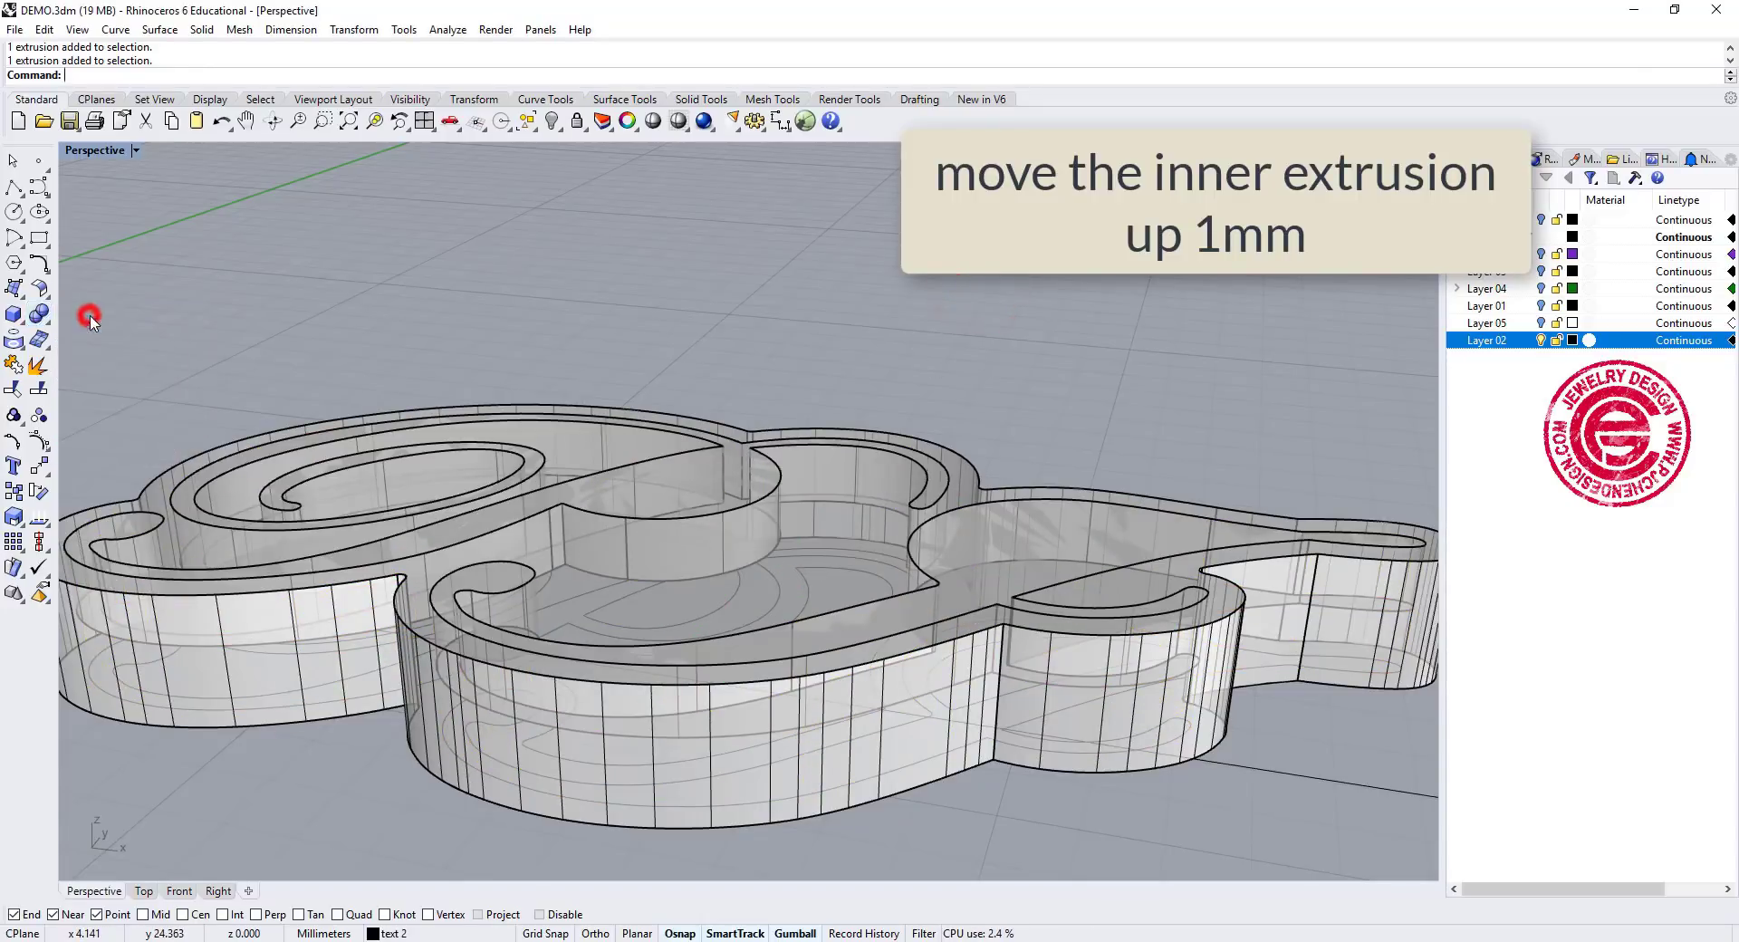
left_click(317, 615)
key("Escape")
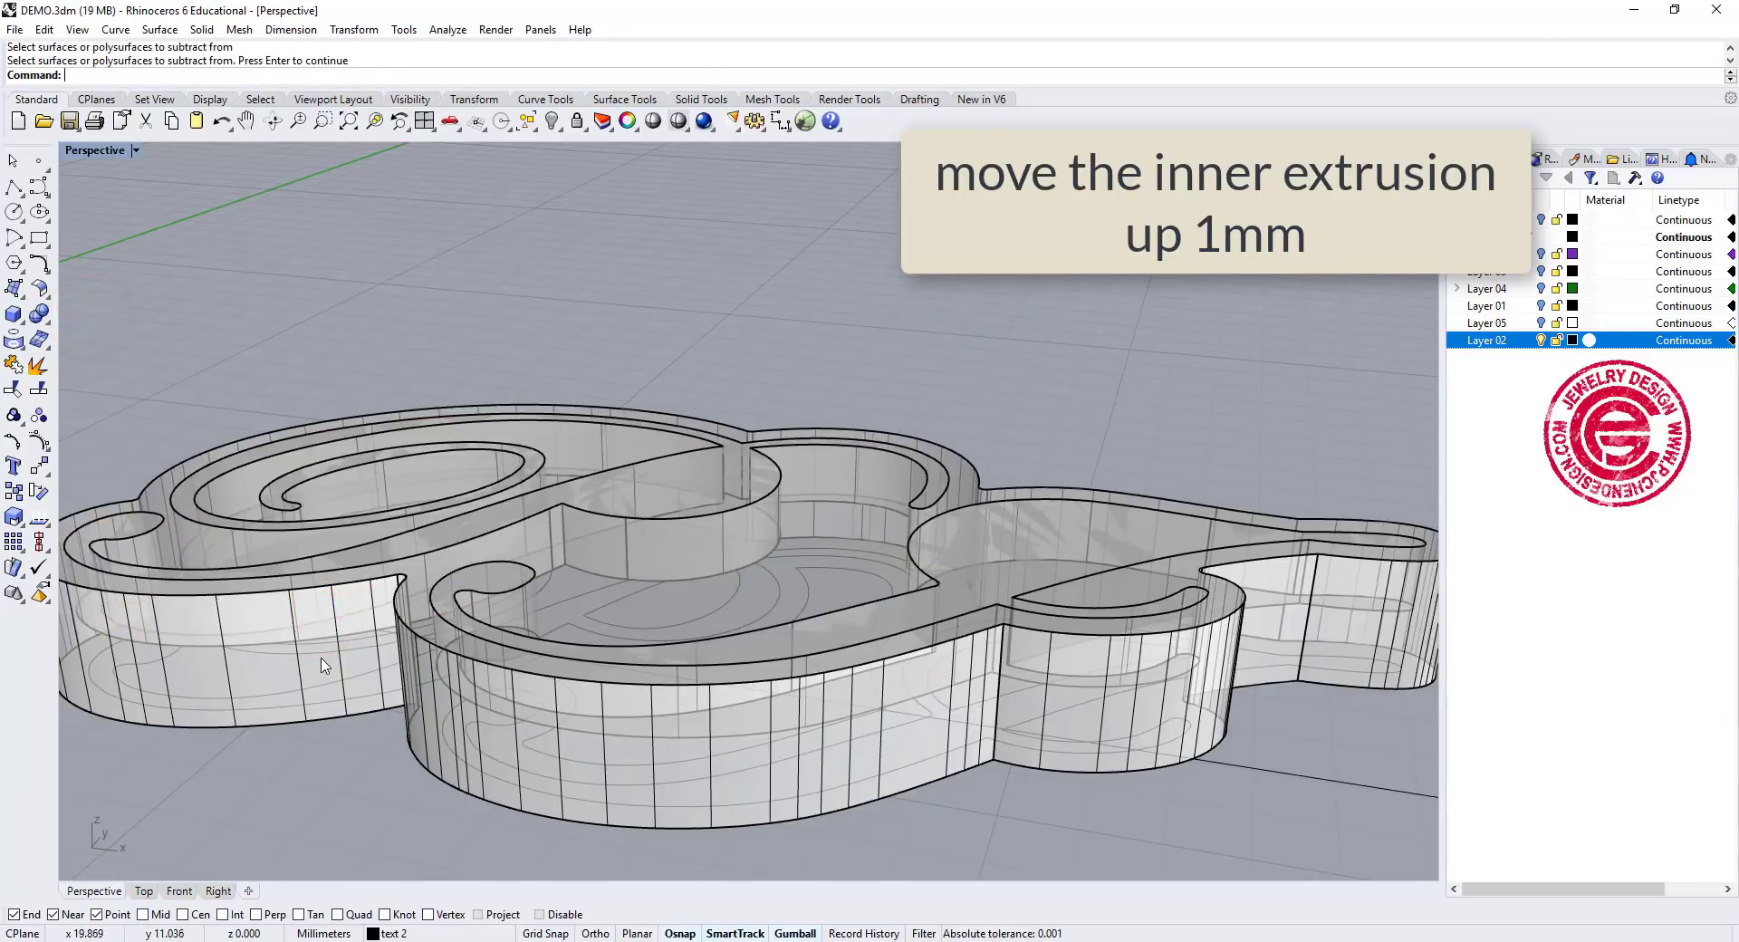
key("Return")
left_click(321, 658)
key("Return")
left_click(350, 562)
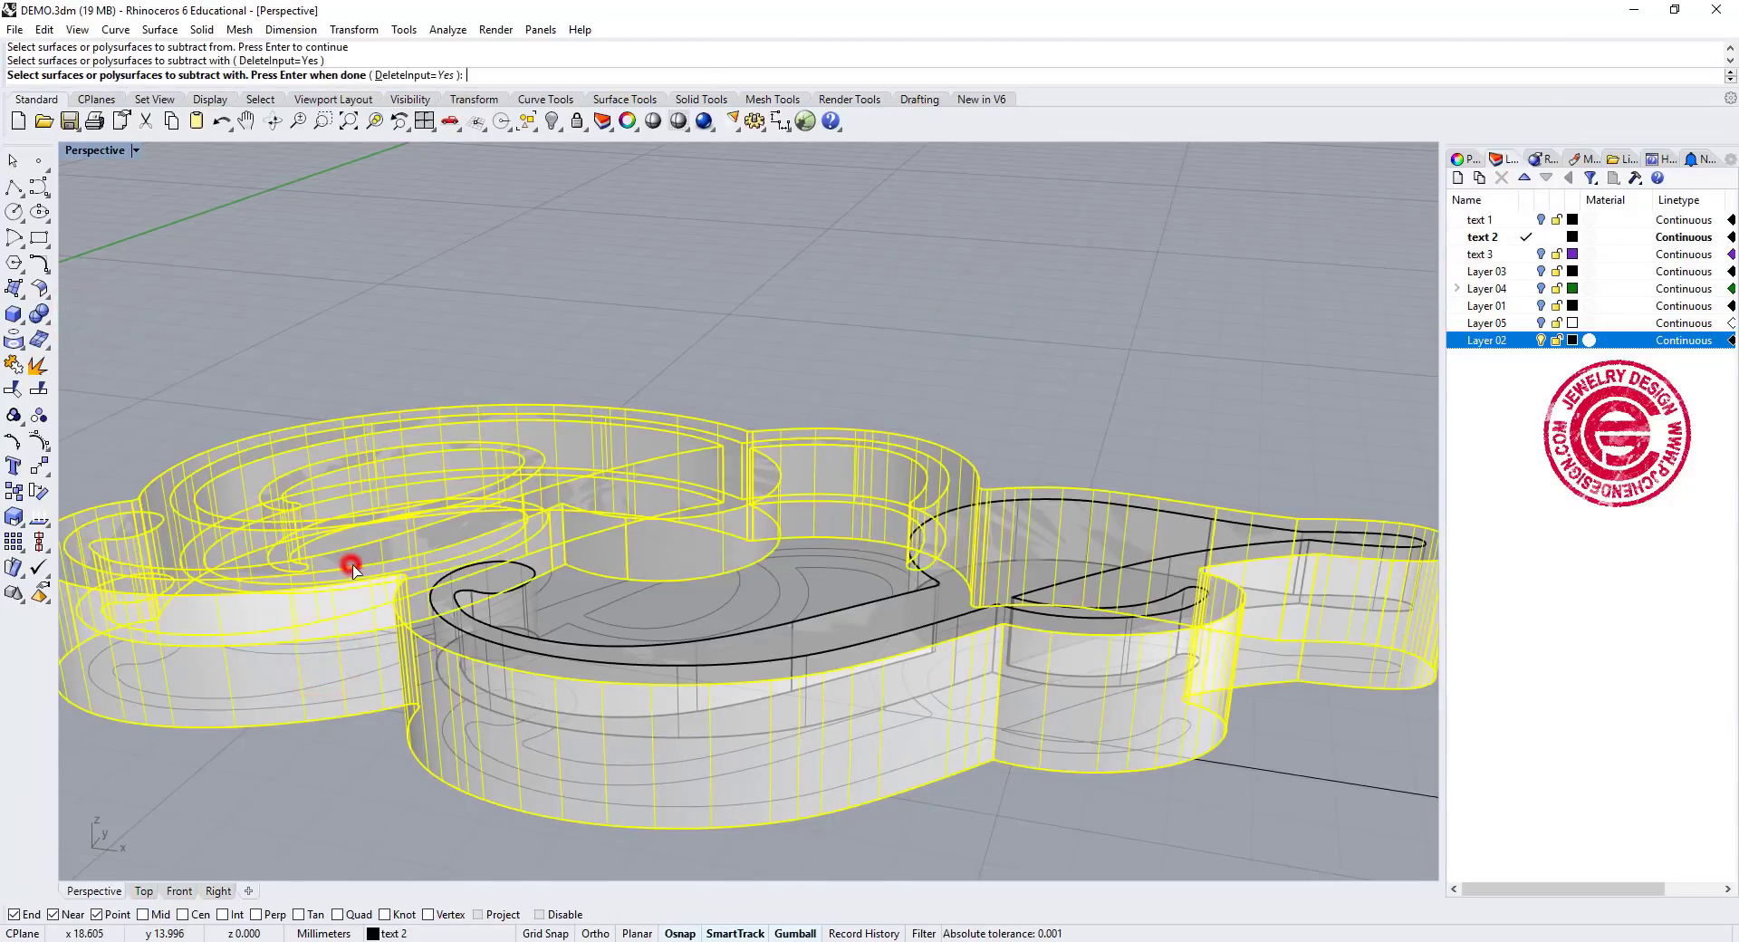
left_click(541, 640)
key("Return")
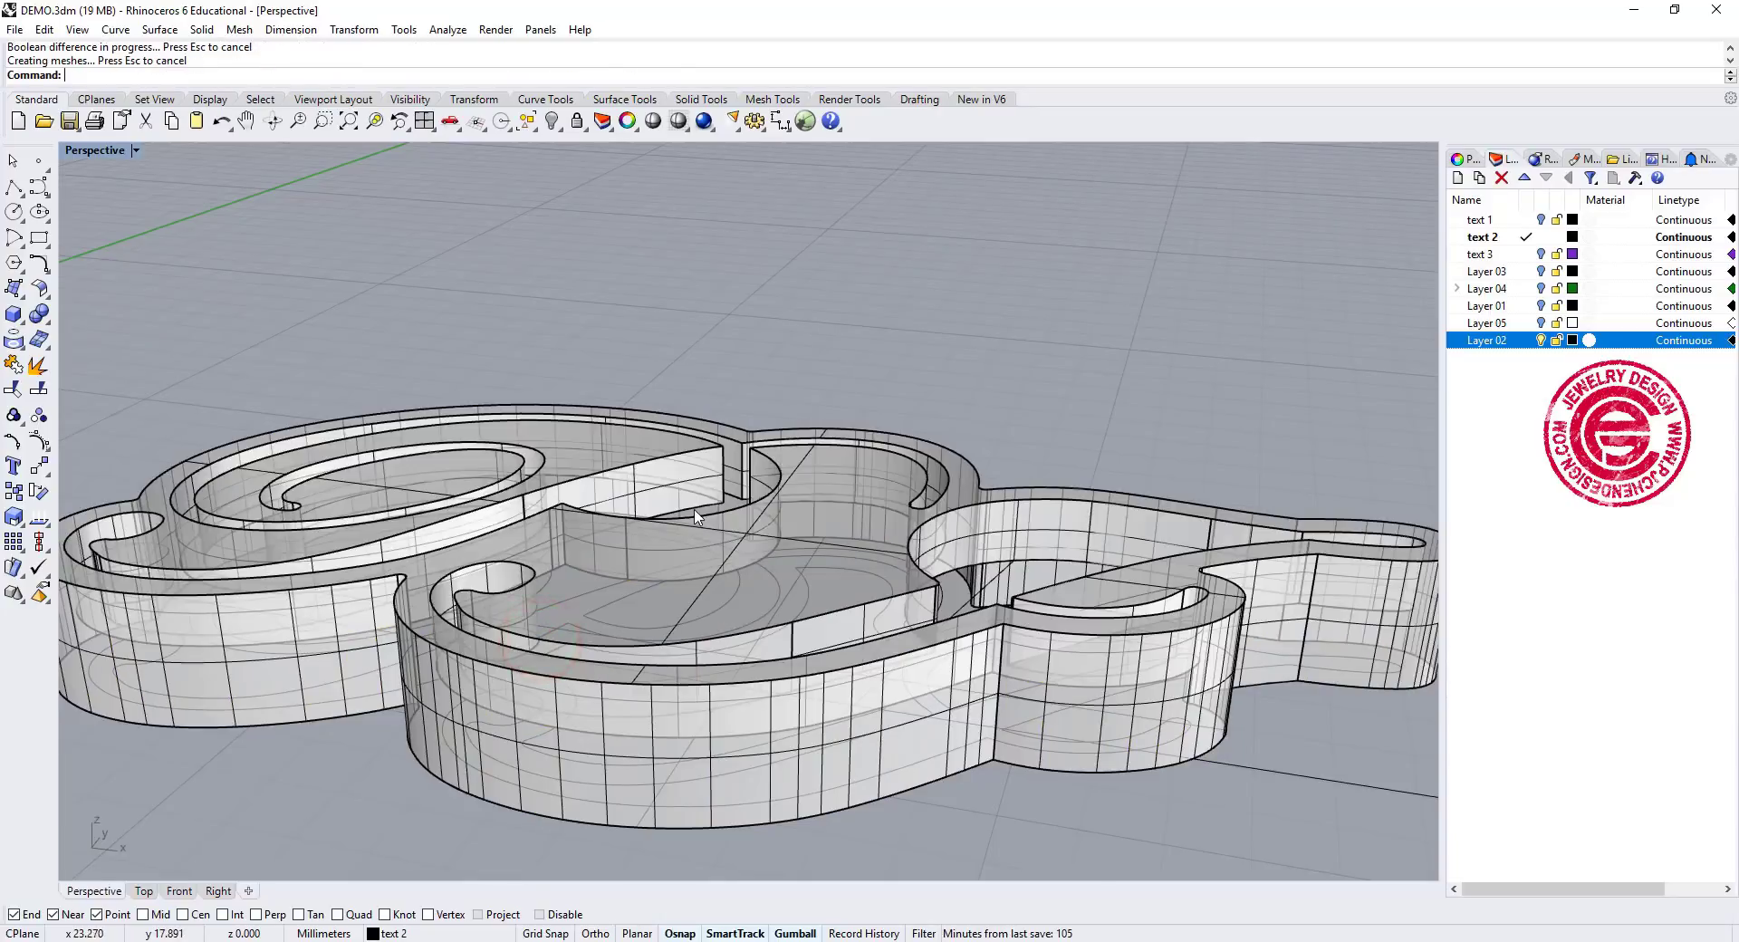
Extrude the closed curve in the gap between the P and the J straight by 1 mm as a solid
right_click_drag(696, 516, 752, 661)
scroll(623, 513, "down", 4)
right_click_drag(625, 518, 780, 616)
scroll(698, 482, "up", 5)
right_click_drag(697, 482, 698, 581)
left_click(733, 578)
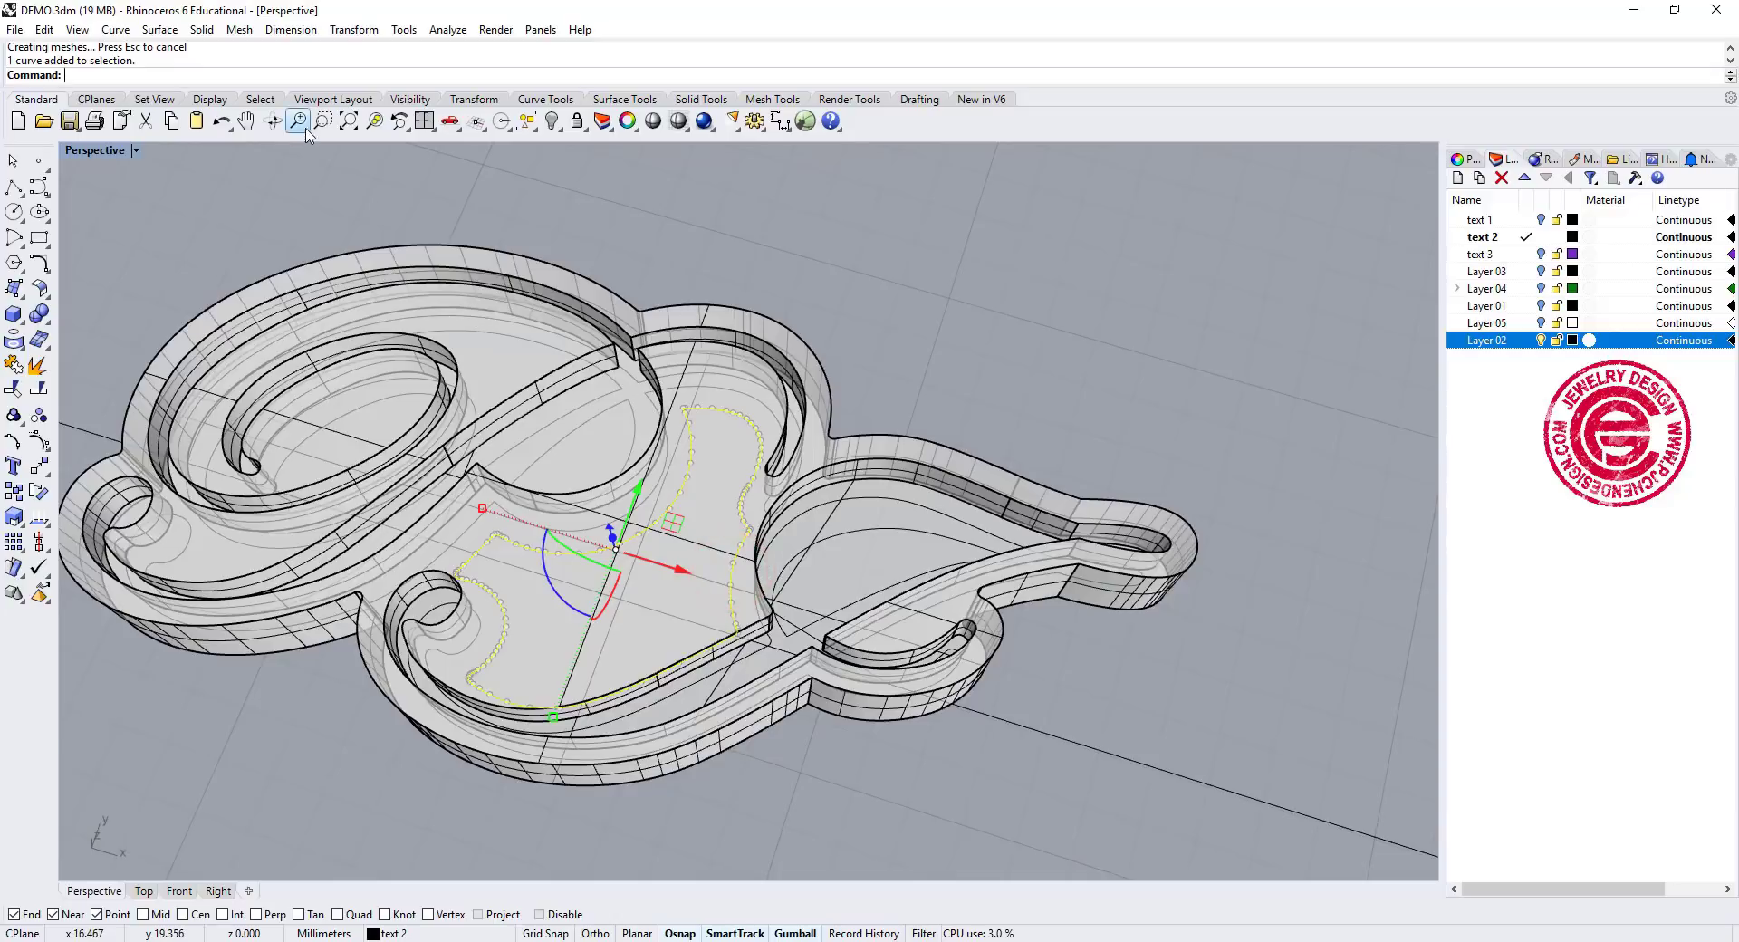
left_click(203, 30)
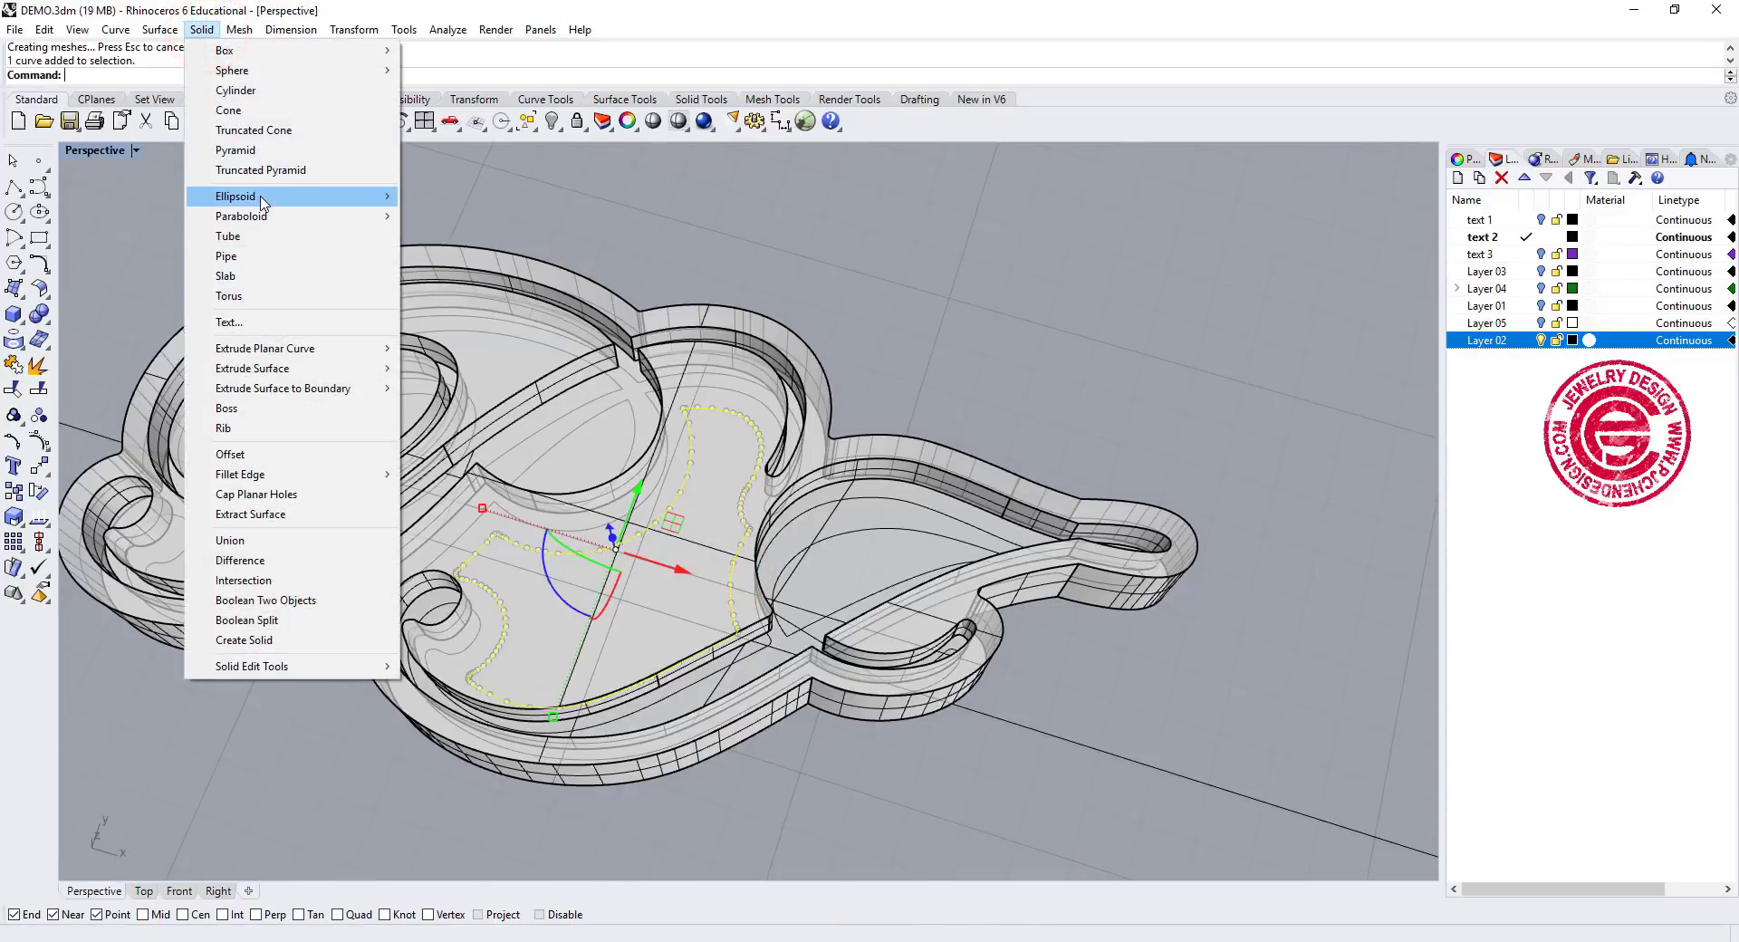
mouse_move(262, 202)
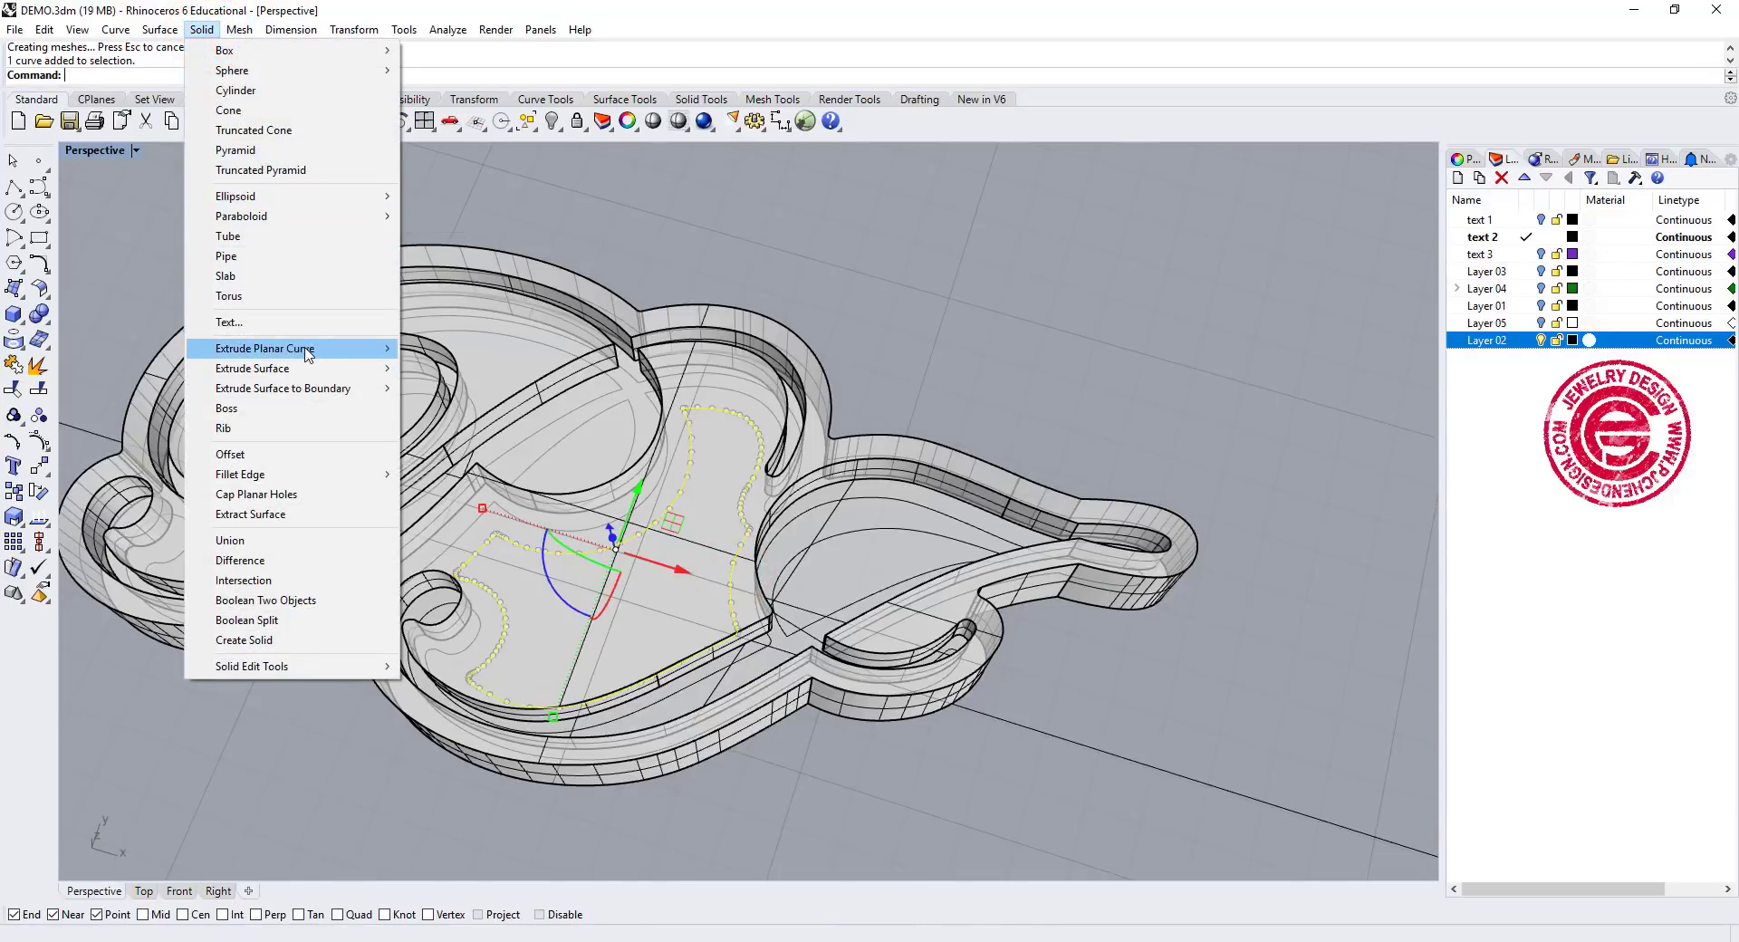
mouse_move(308, 351)
left_click(450, 348)
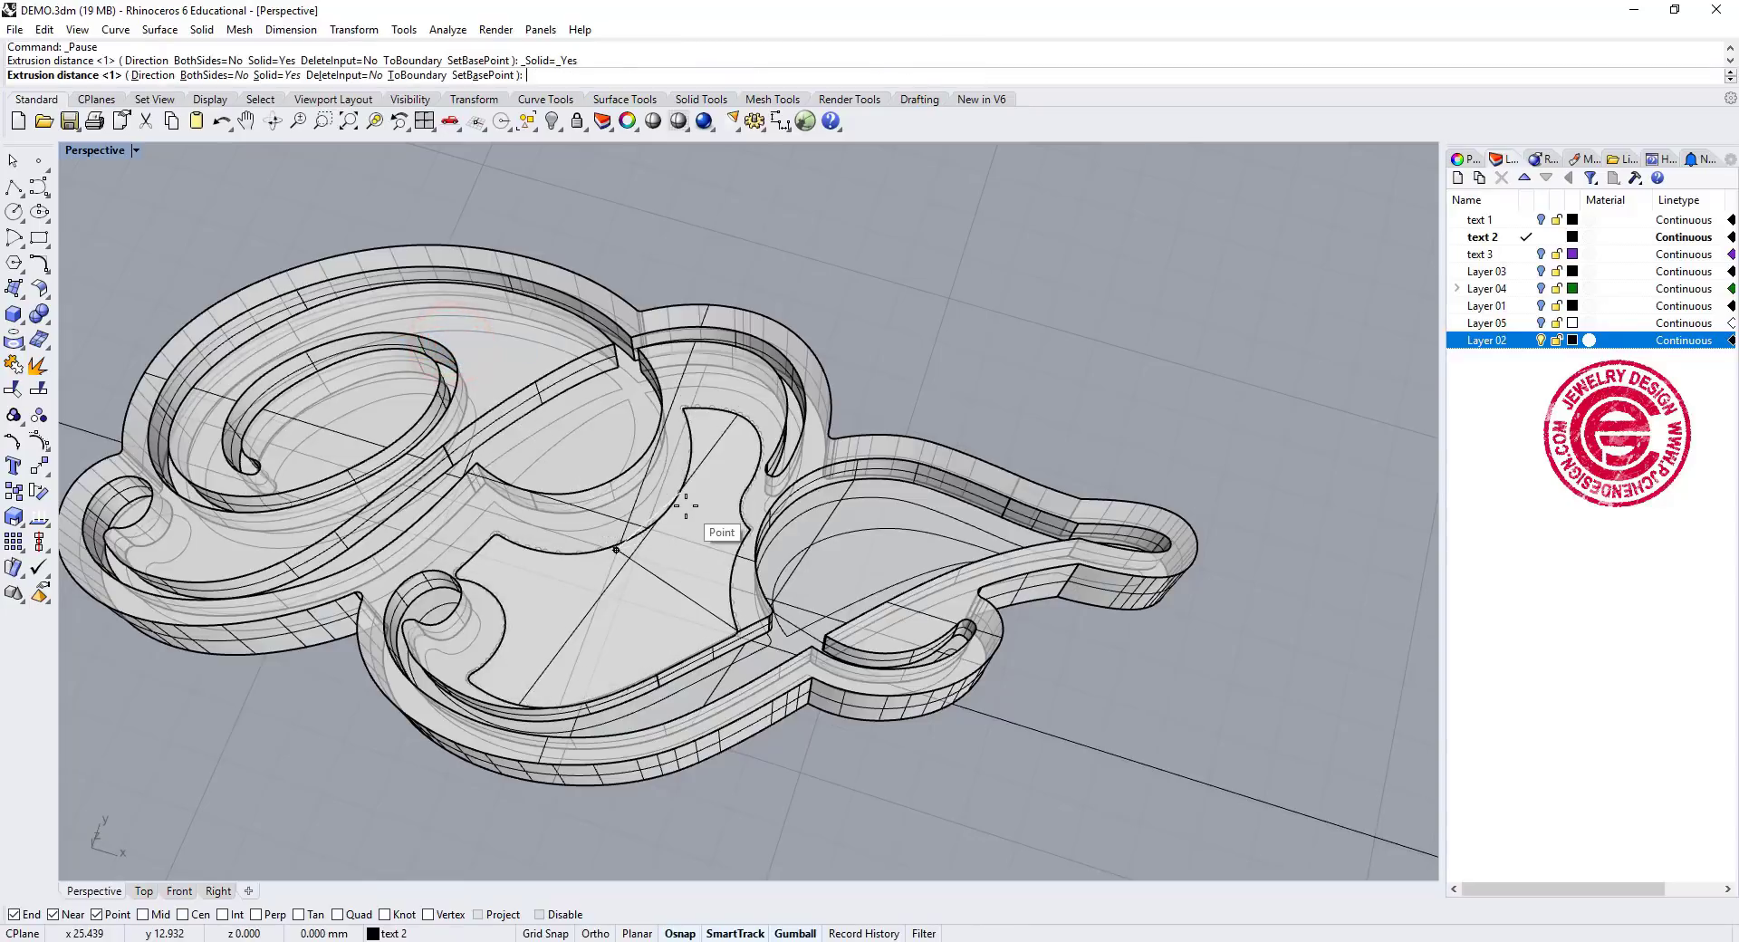
type("1")
key("Return")
Move the solid in the gap between the P and the J up by 1 mm
right_click_drag(724, 668, 732, 578)
left_click(775, 555)
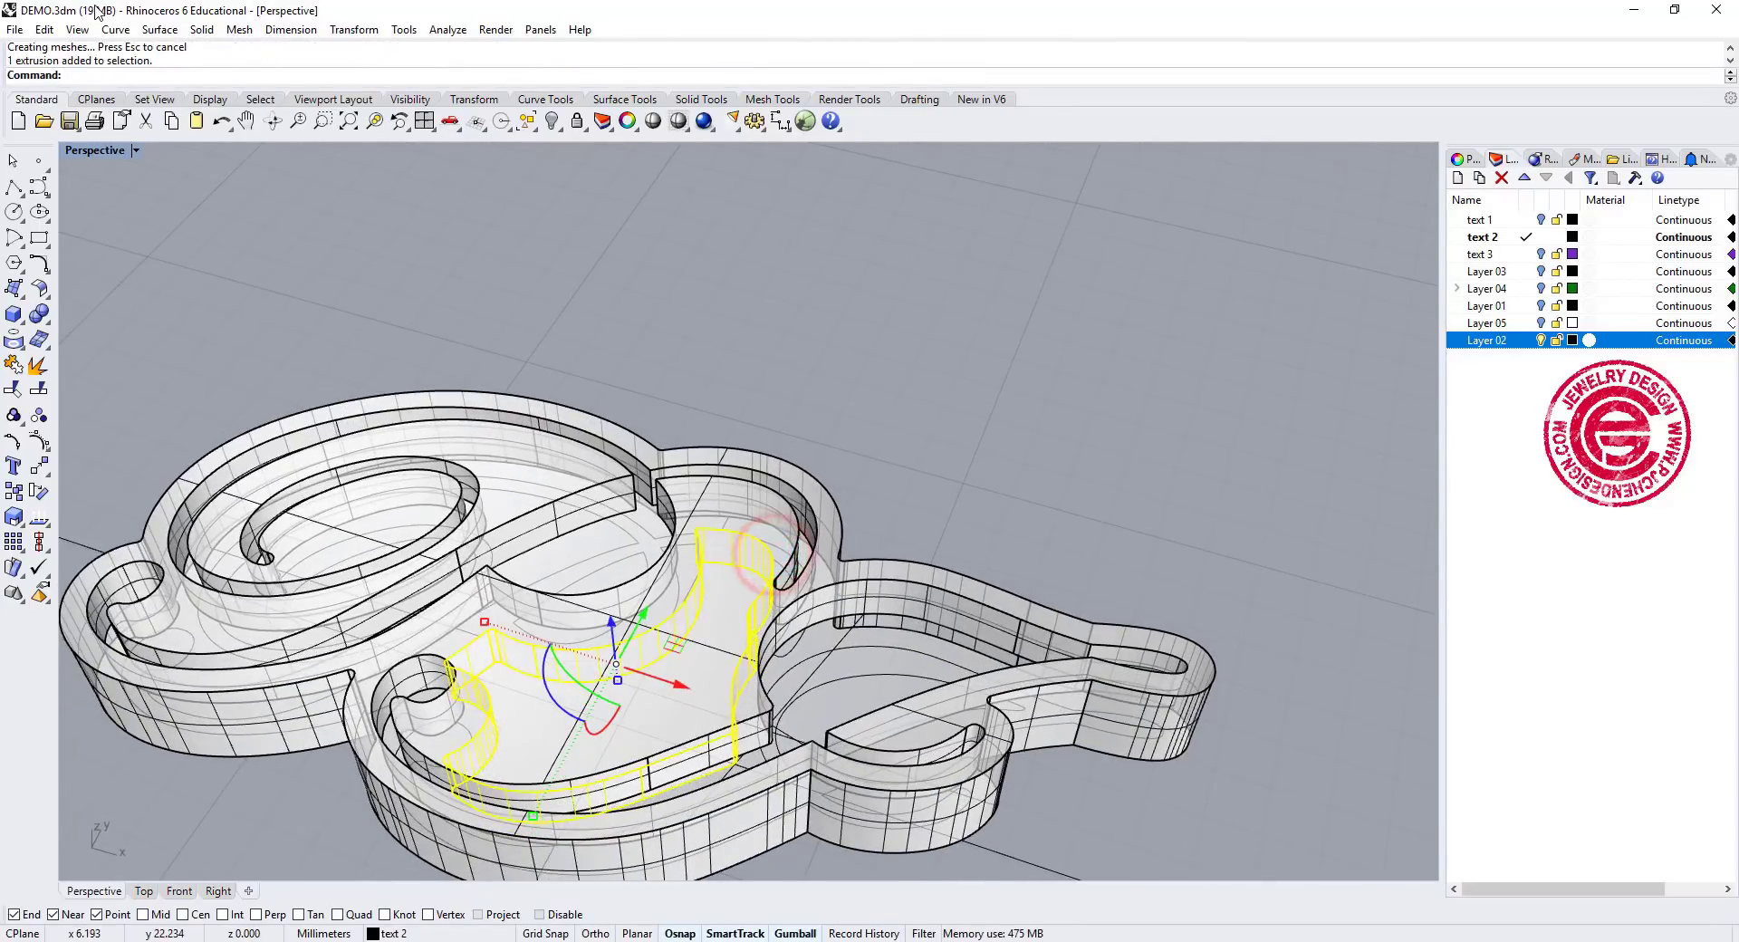
left_click(610, 623)
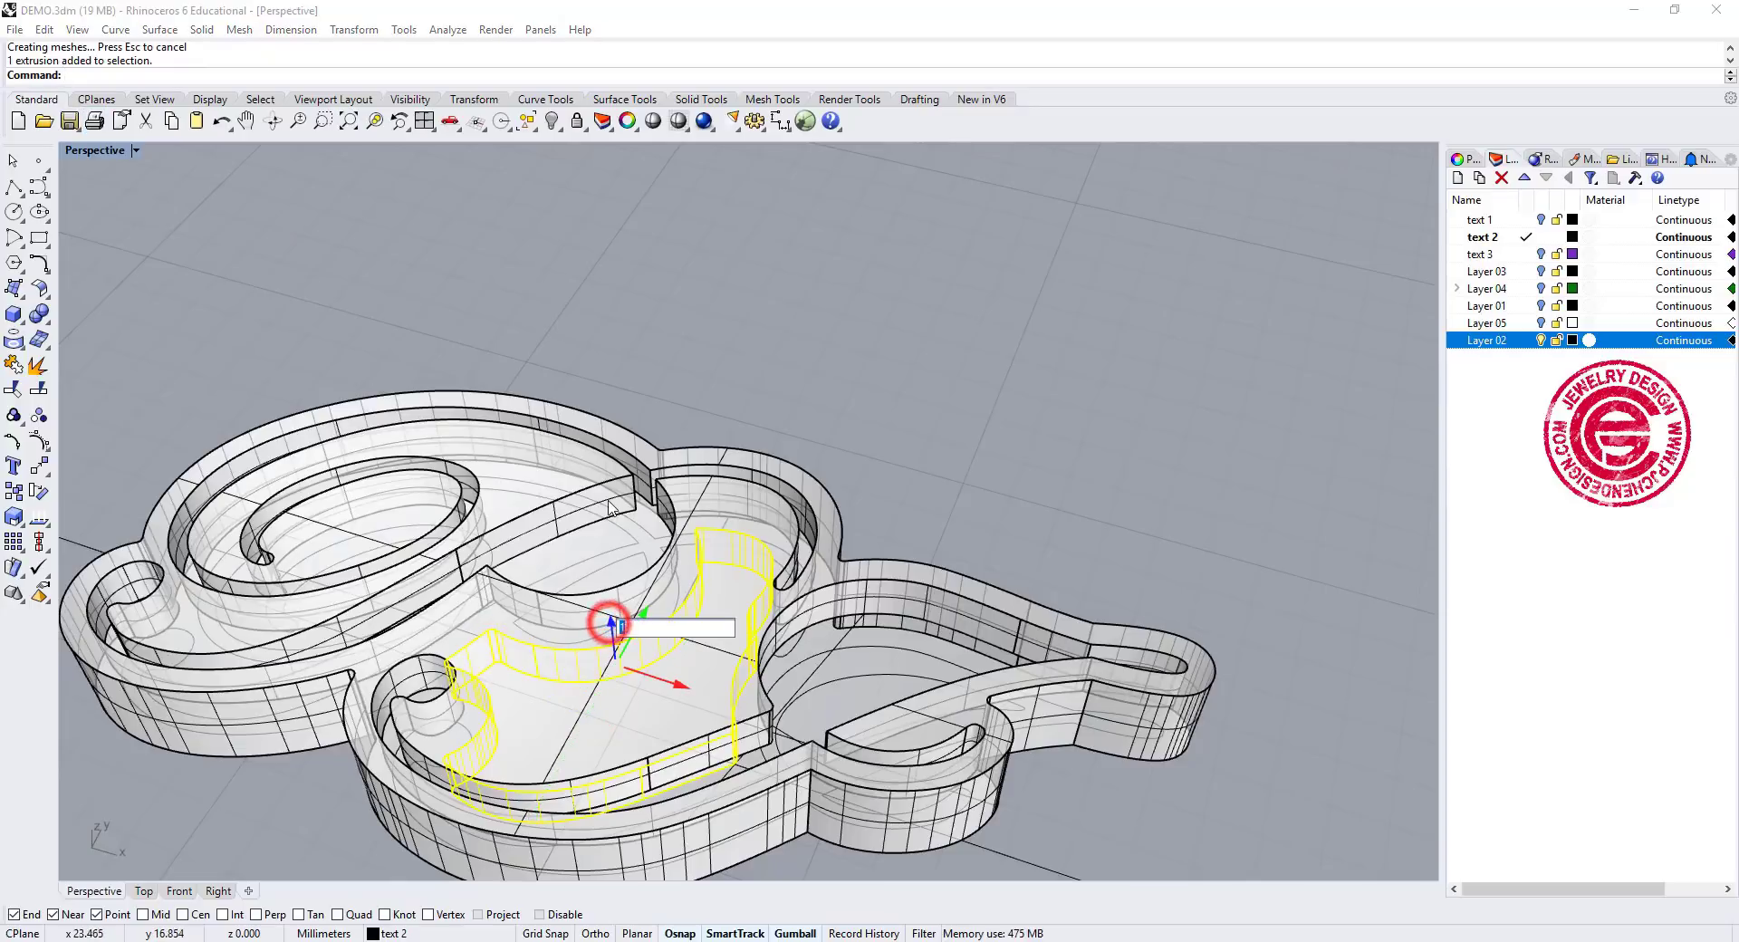
type("1")
key("Return")
left_click(967, 381)
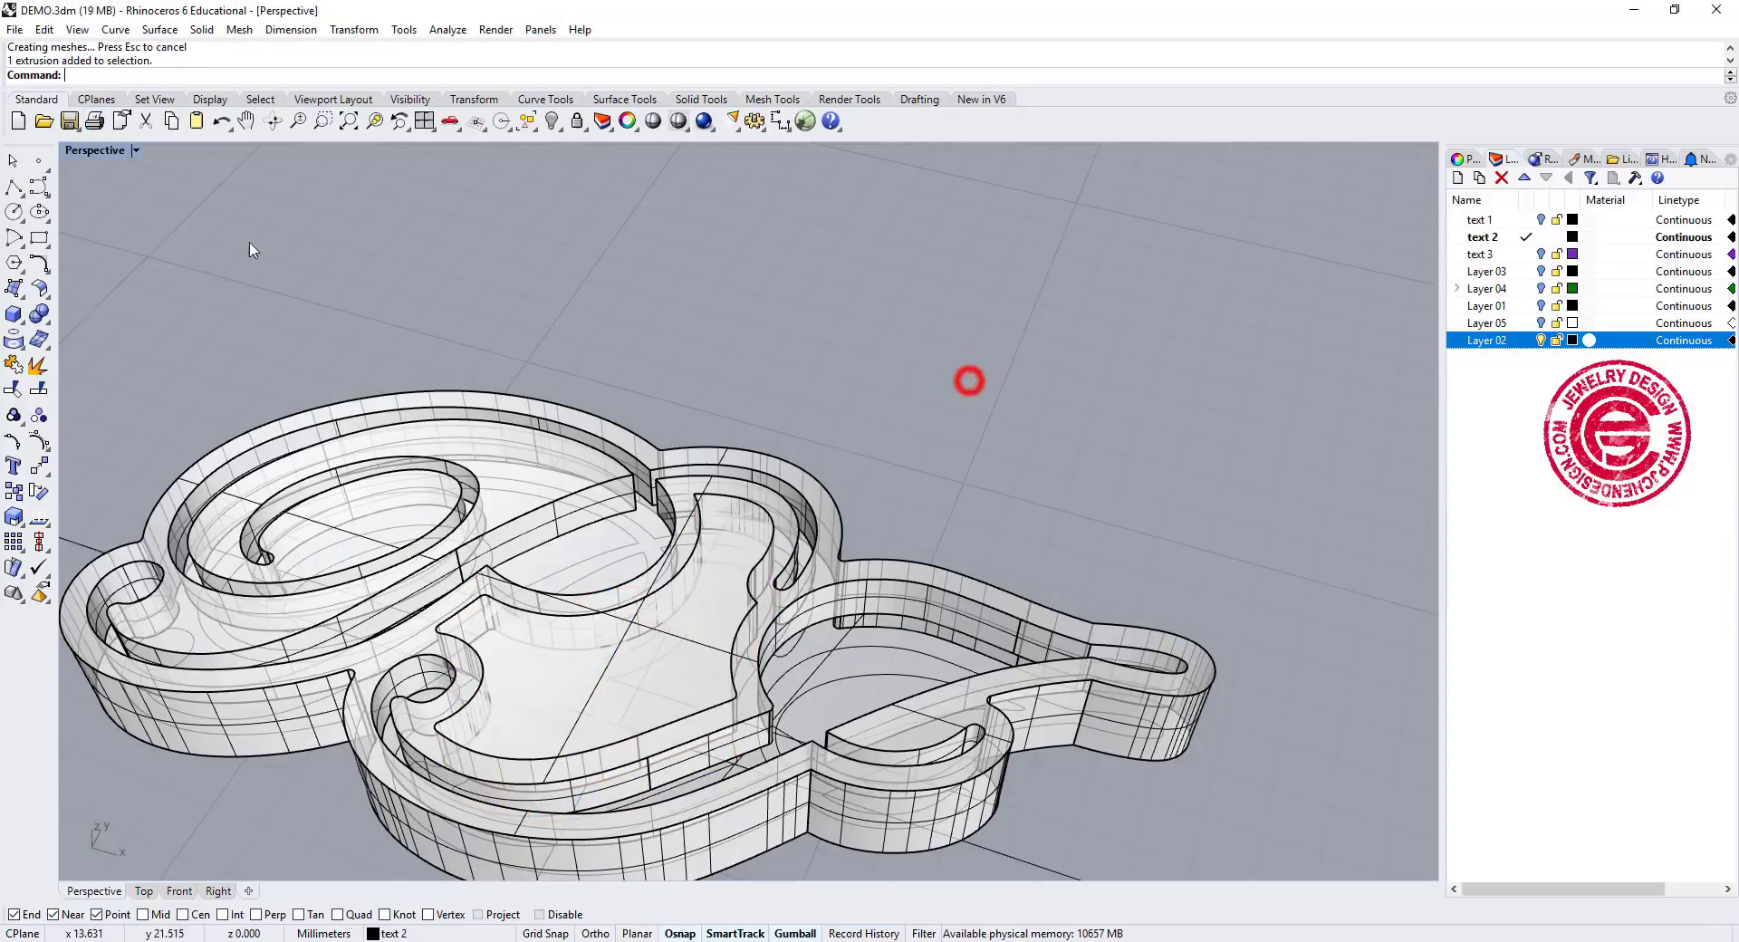
Subtract the raised solid between the letters from the border body with Boolean Difference
left_click(38, 313)
left_click(91, 323)
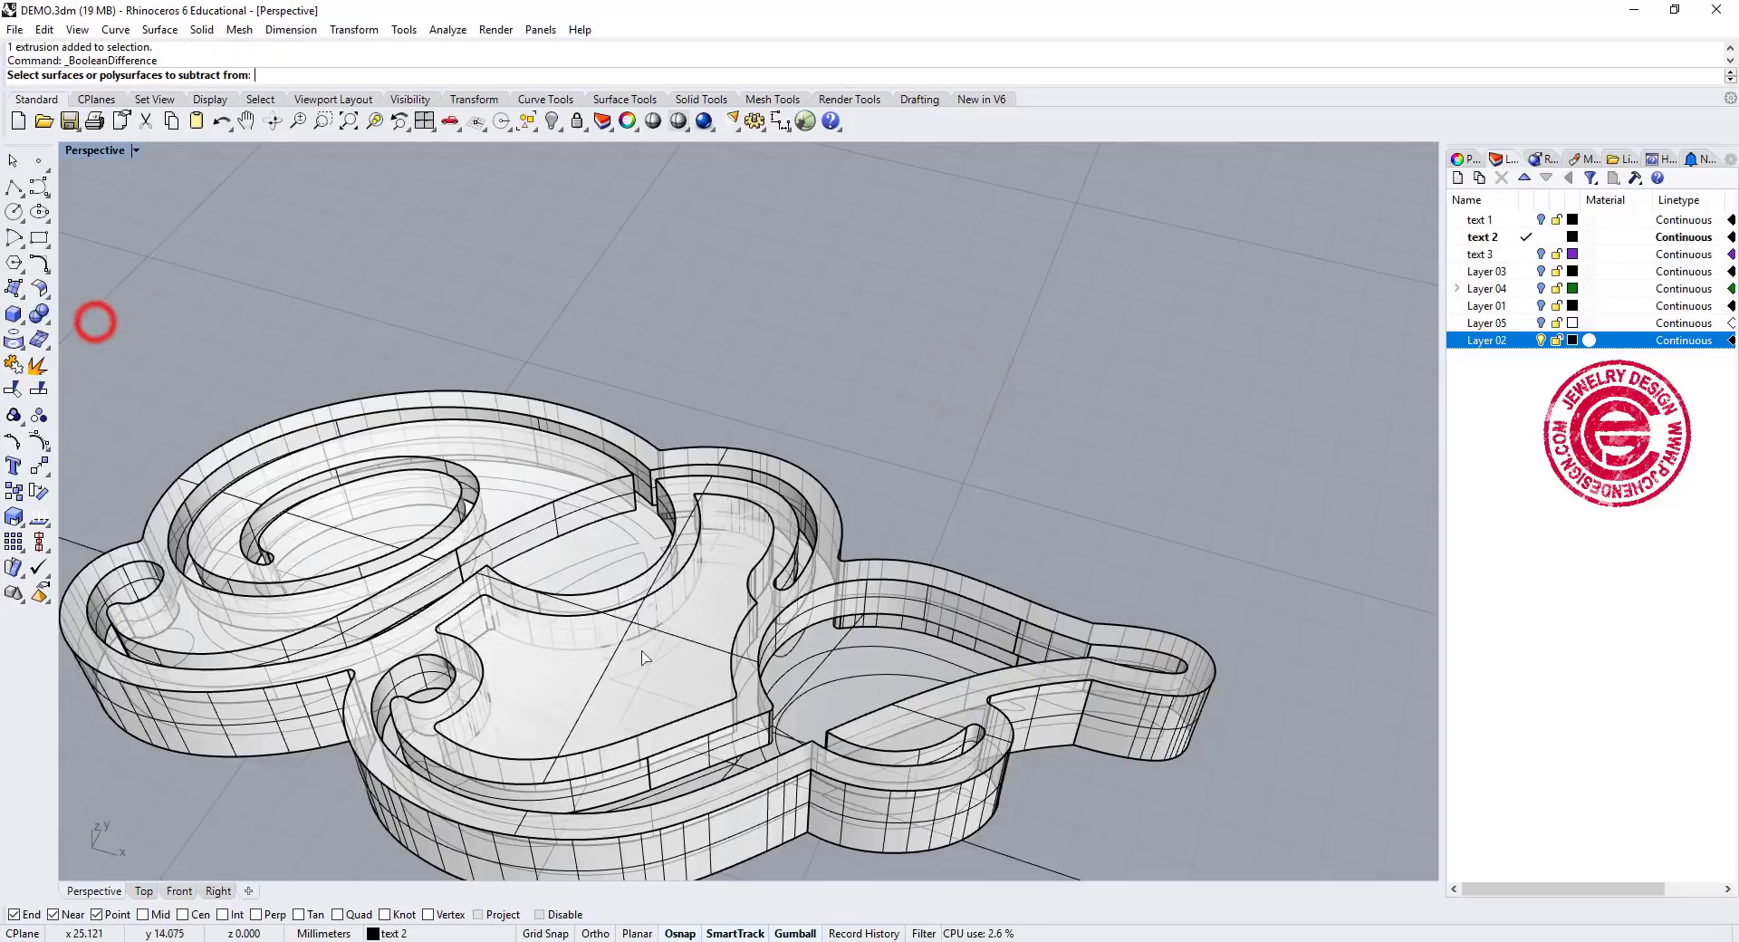
left_click(711, 727)
key("Return")
left_click(715, 709)
key("Return")
Extrude the closed curves inside the P's bowl and the J's upper loop straight by 2 mm as solids
scroll(759, 563, "down", 3)
right_click_drag(759, 564, 843, 820)
right_click_drag(683, 536, 678, 516)
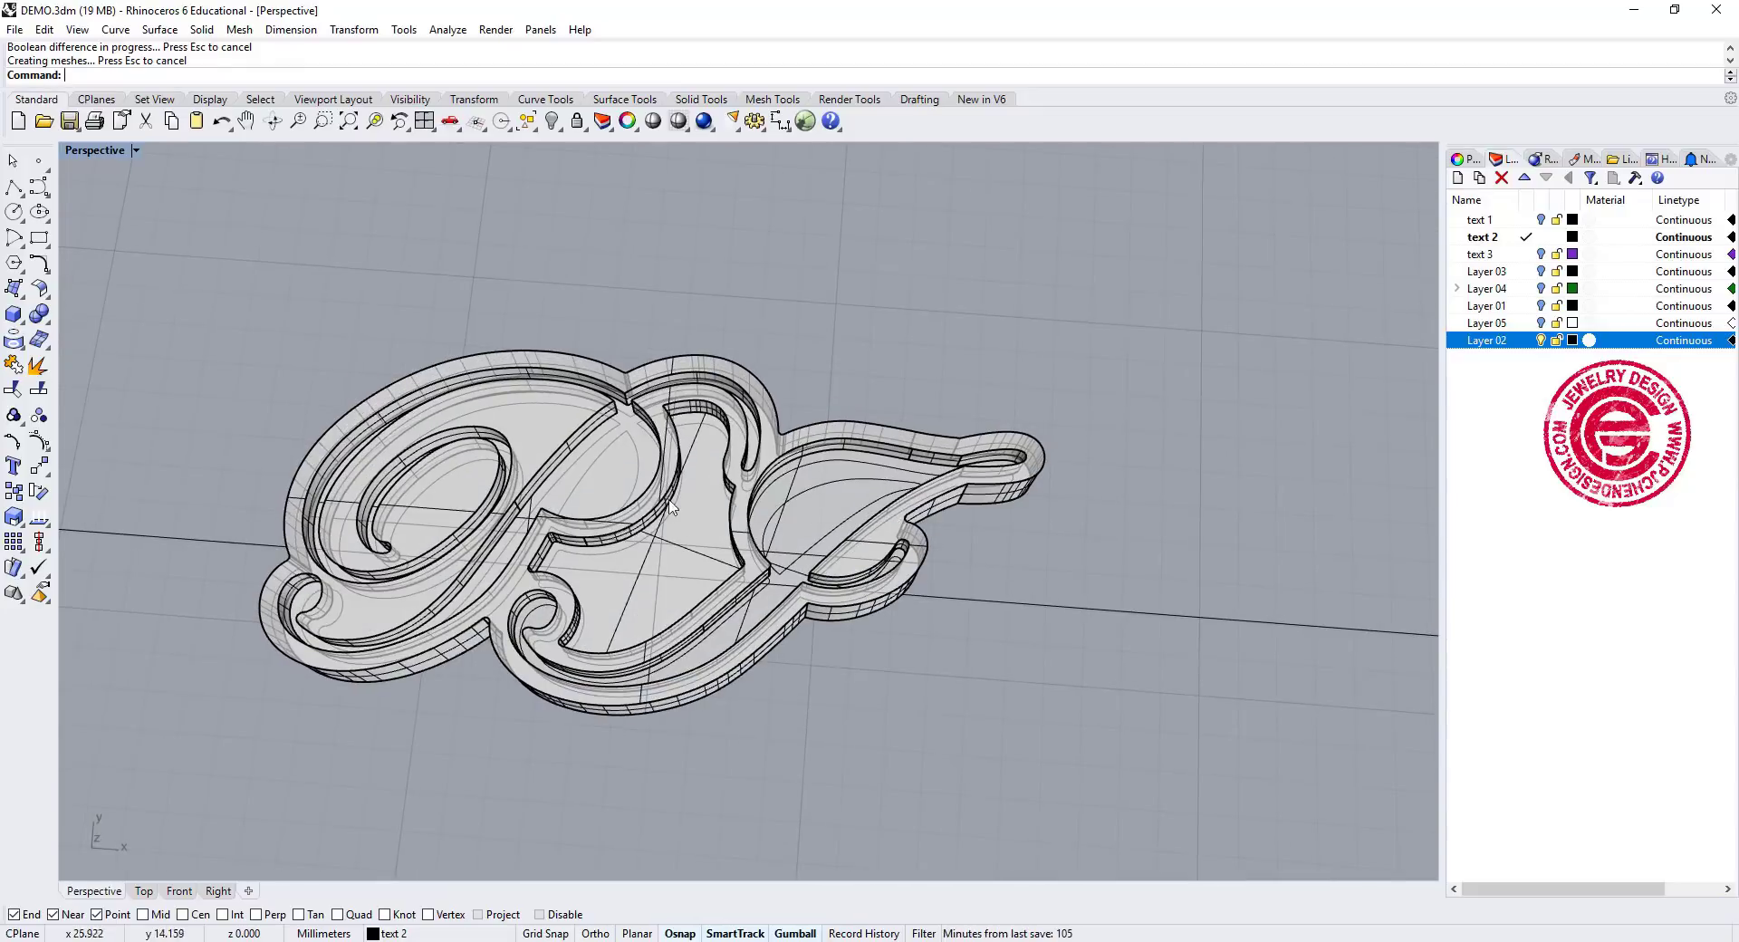
scroll(631, 461, "up", 3)
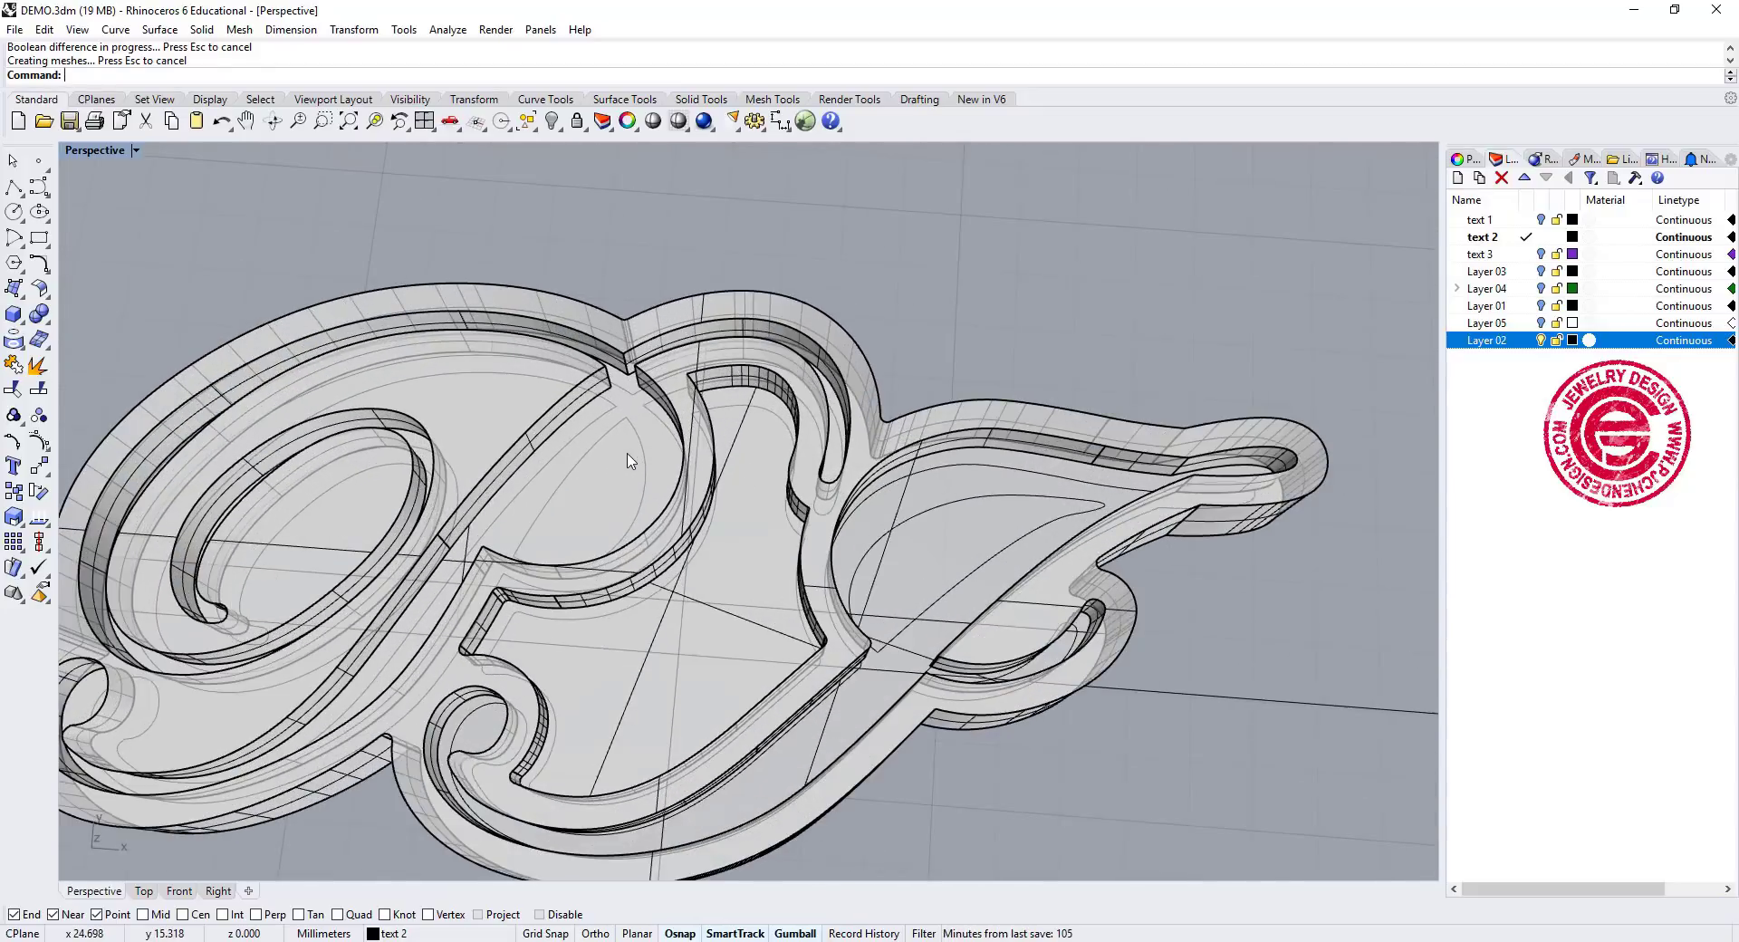
left_click(649, 480)
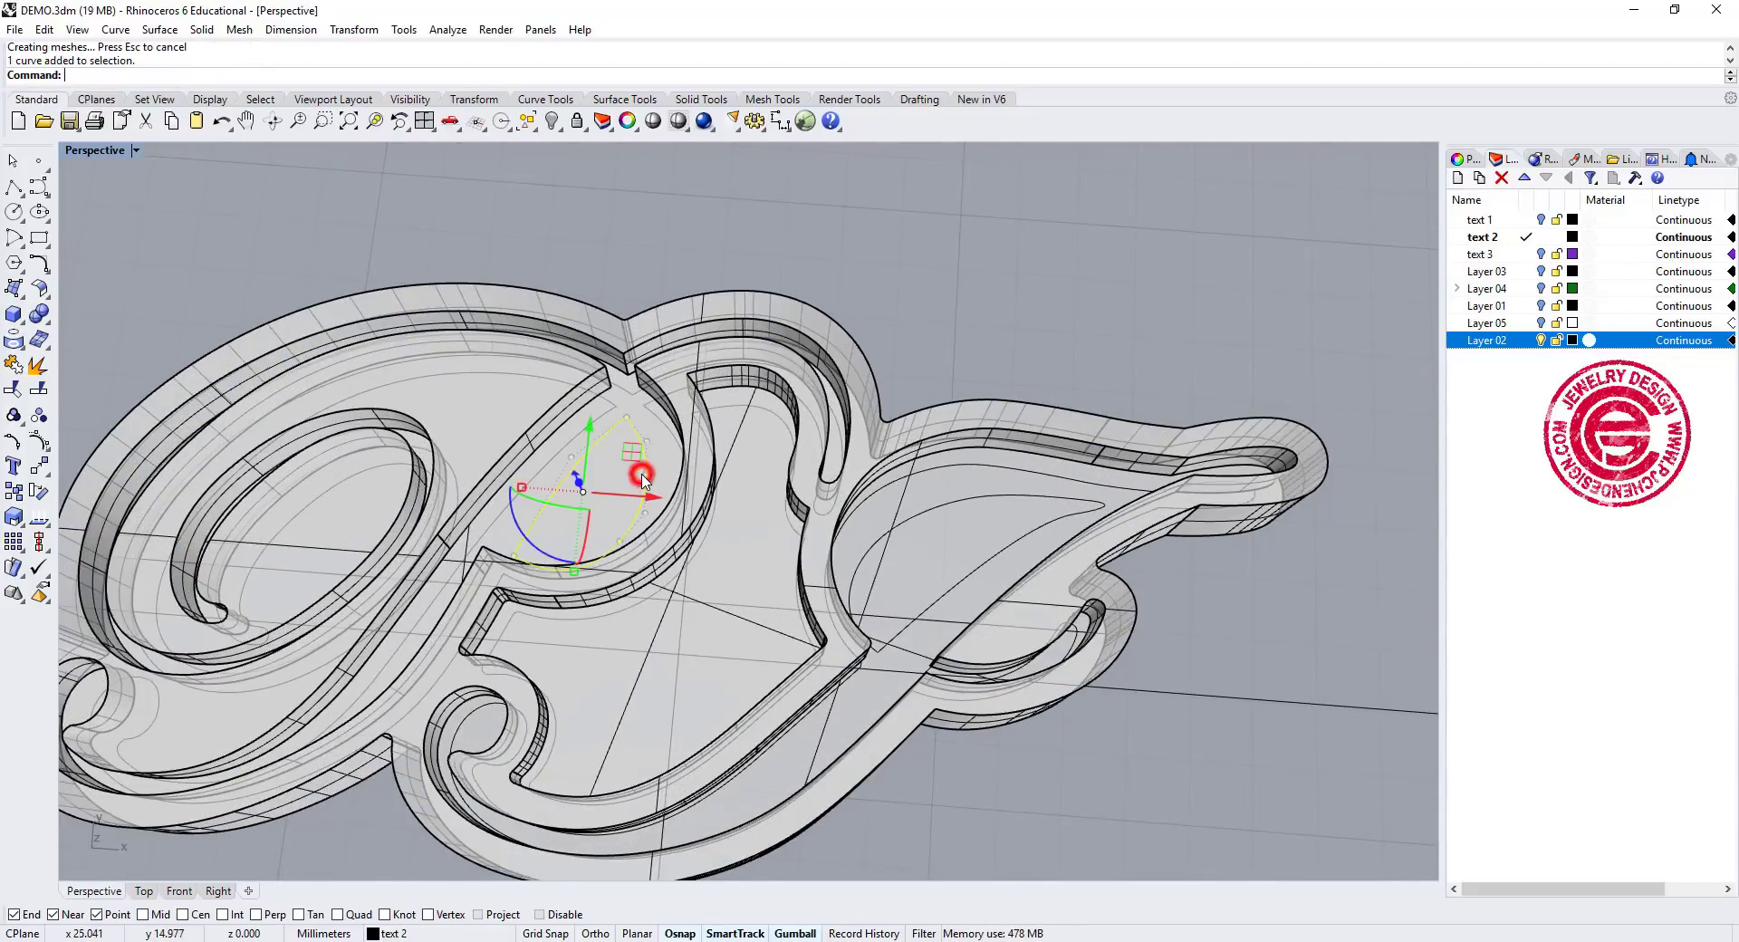
left_click(1024, 530, "shift")
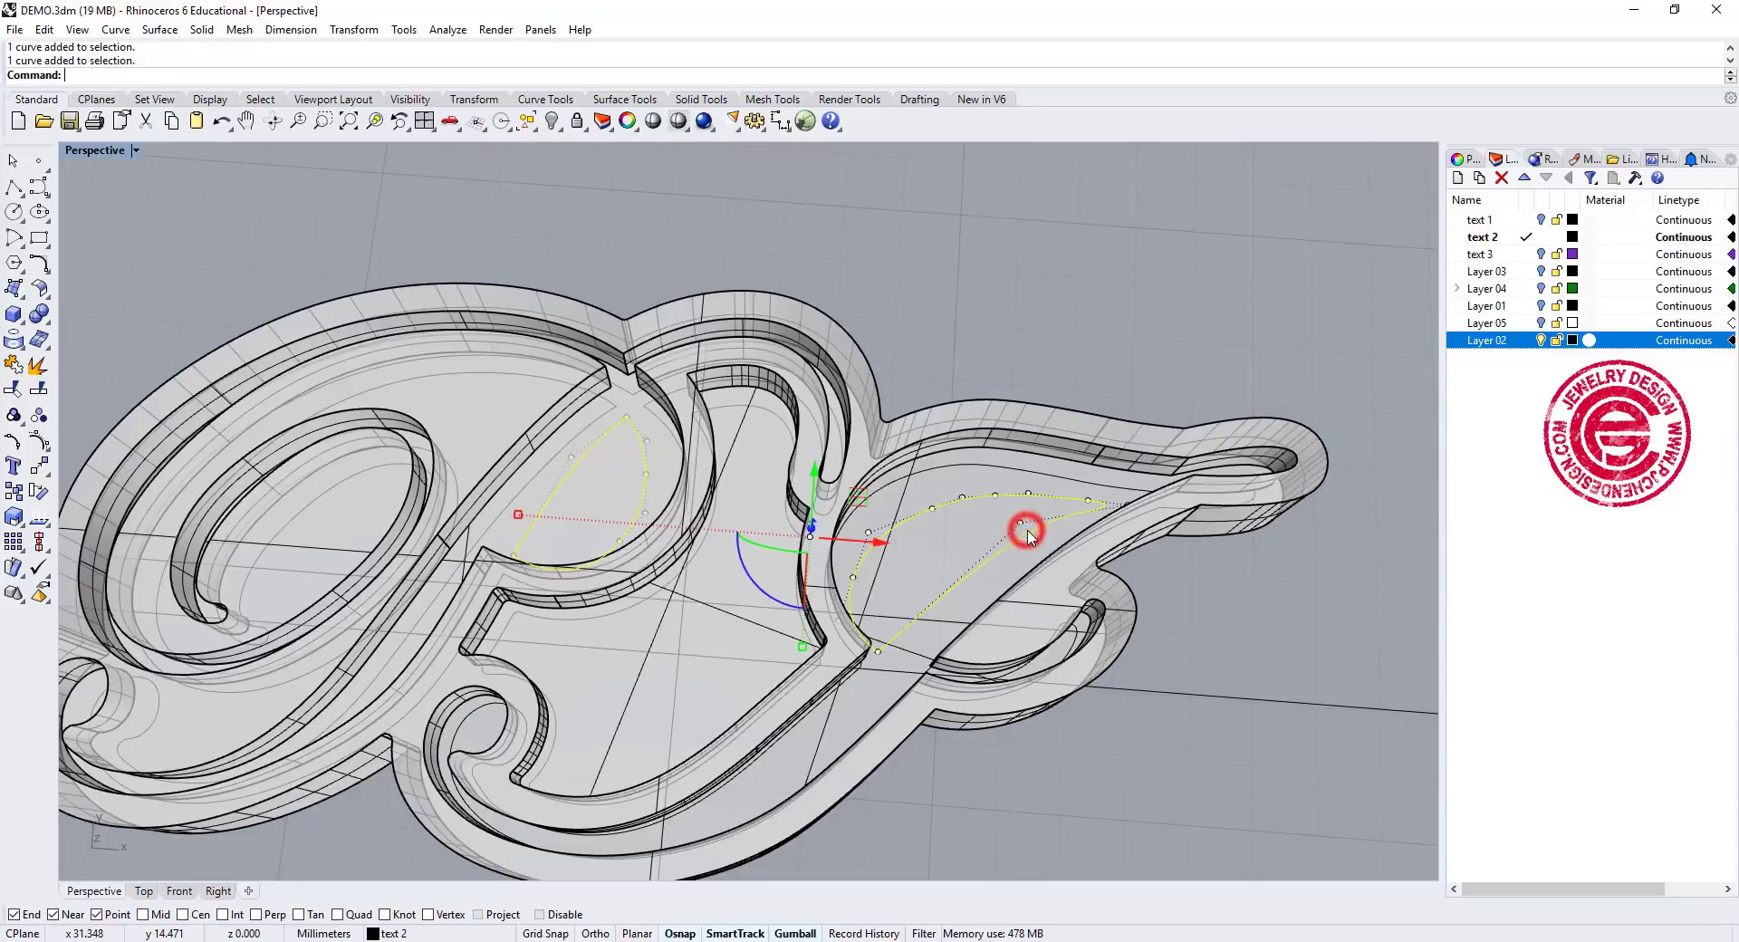
left_click(207, 29)
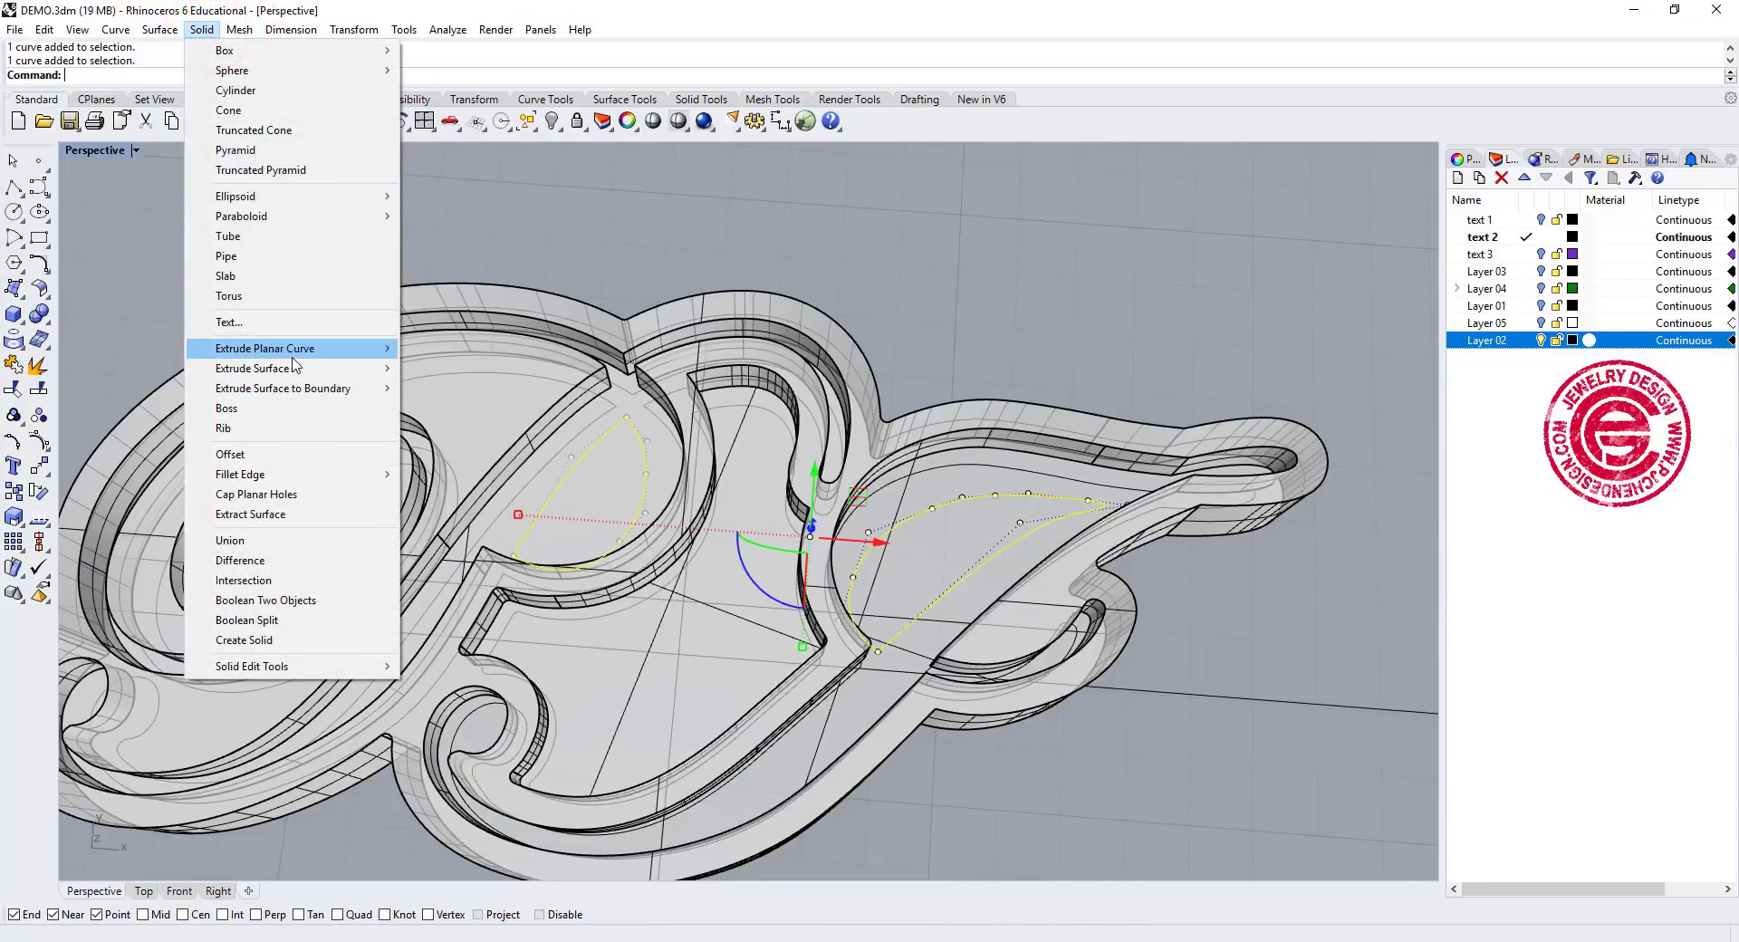
mouse_move(299, 349)
left_click(446, 348)
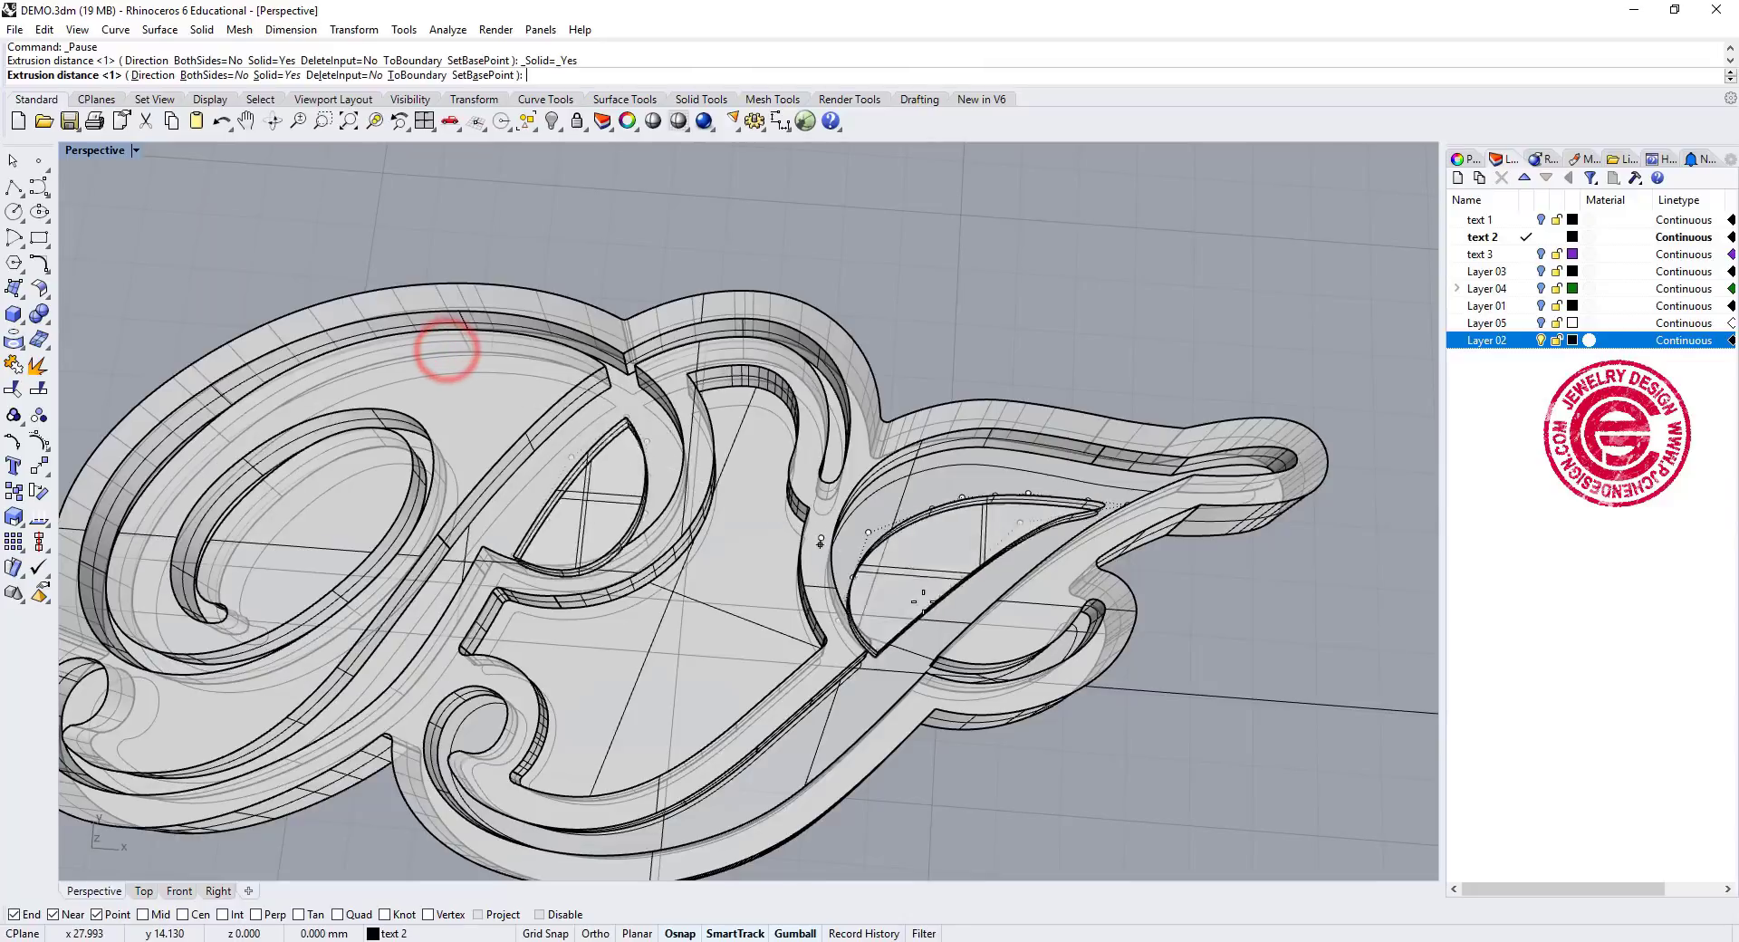
type("2")
key("Return")
Join the border body and the two inner extrusions into one solid with Boolean Union
left_click(1101, 317)
scroll(1100, 317, "down", 7)
right_click_drag(1100, 317, 994, 455)
left_click_drag(461, 321, 1402, 847)
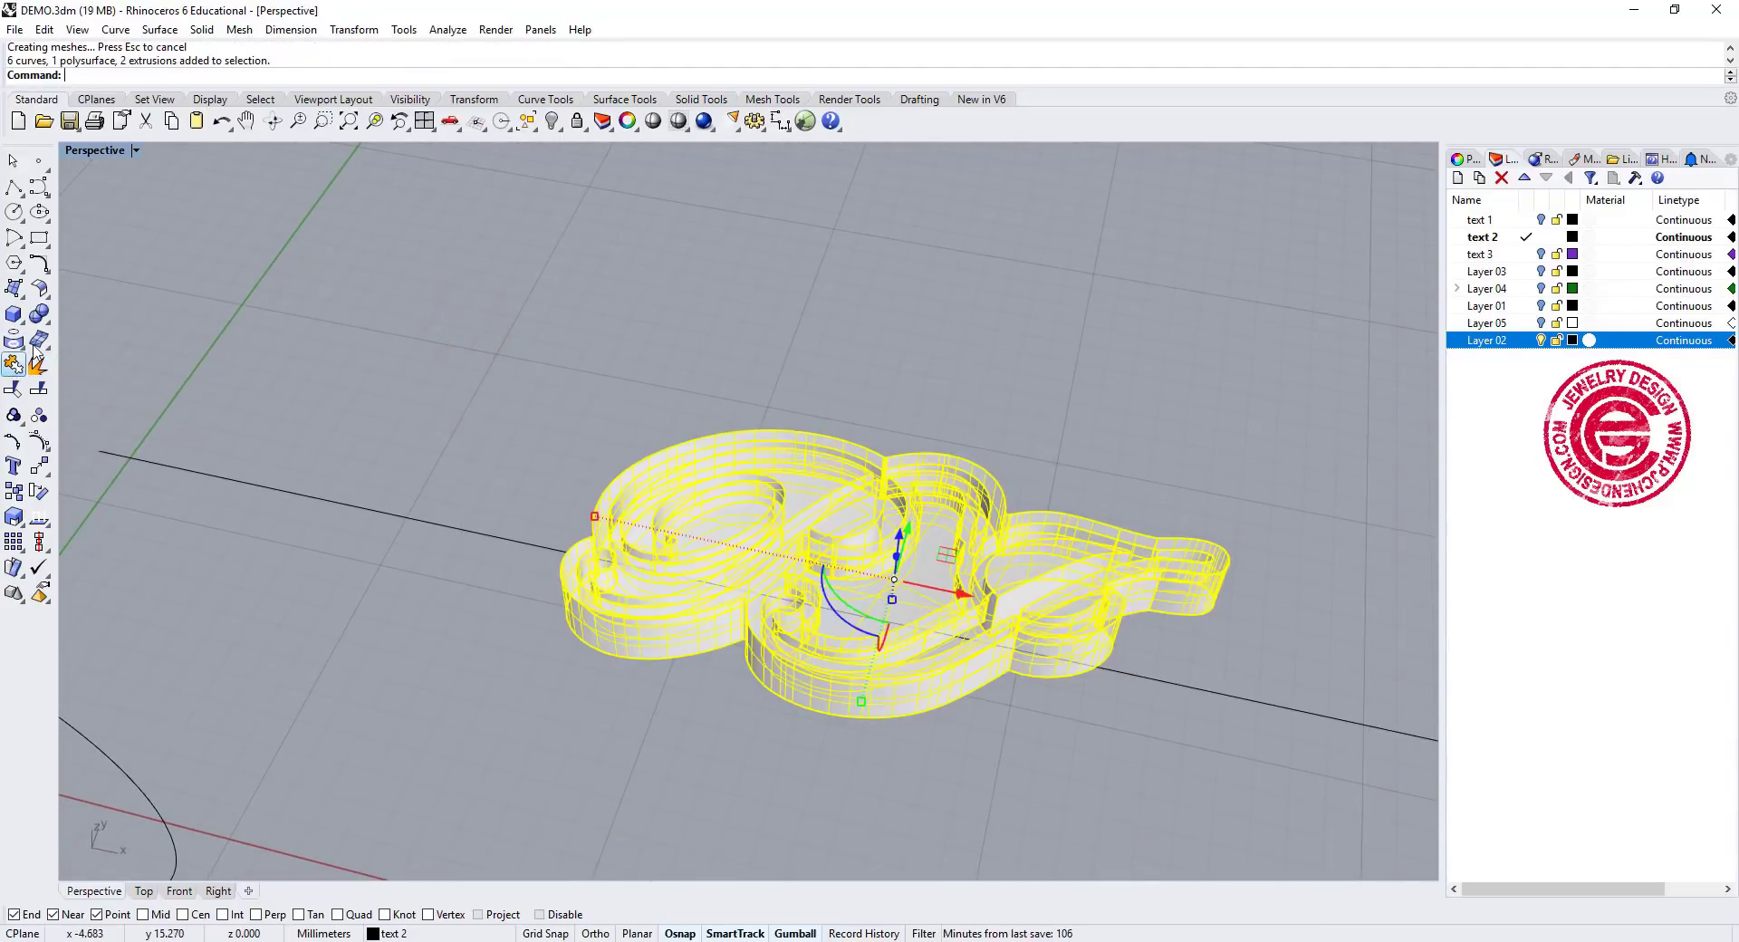
left_click(39, 313)
left_click(581, 354)
Draw a perpendicular line from its midpoint at the left end of the unrolled length line, extending 1.5 mm to each side
scroll(903, 501, "down", 6)
right_click_drag(904, 502, 937, 598)
right_click_drag(1014, 510, 969, 512)
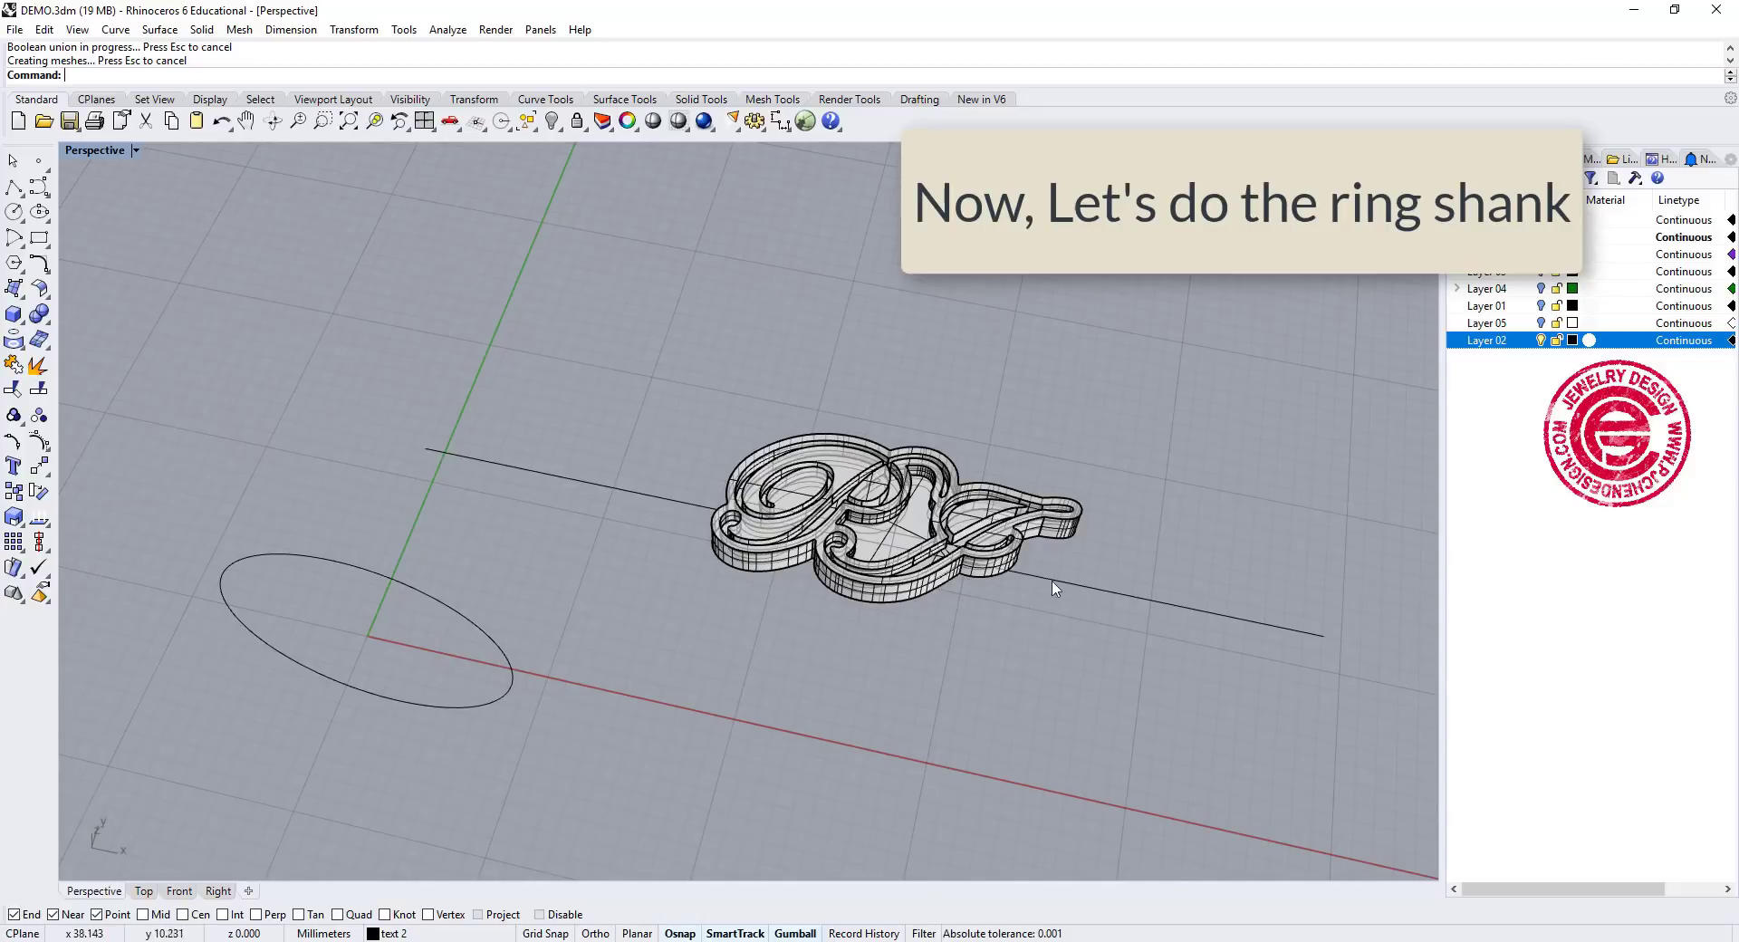
right_click_drag(632, 467, 677, 530)
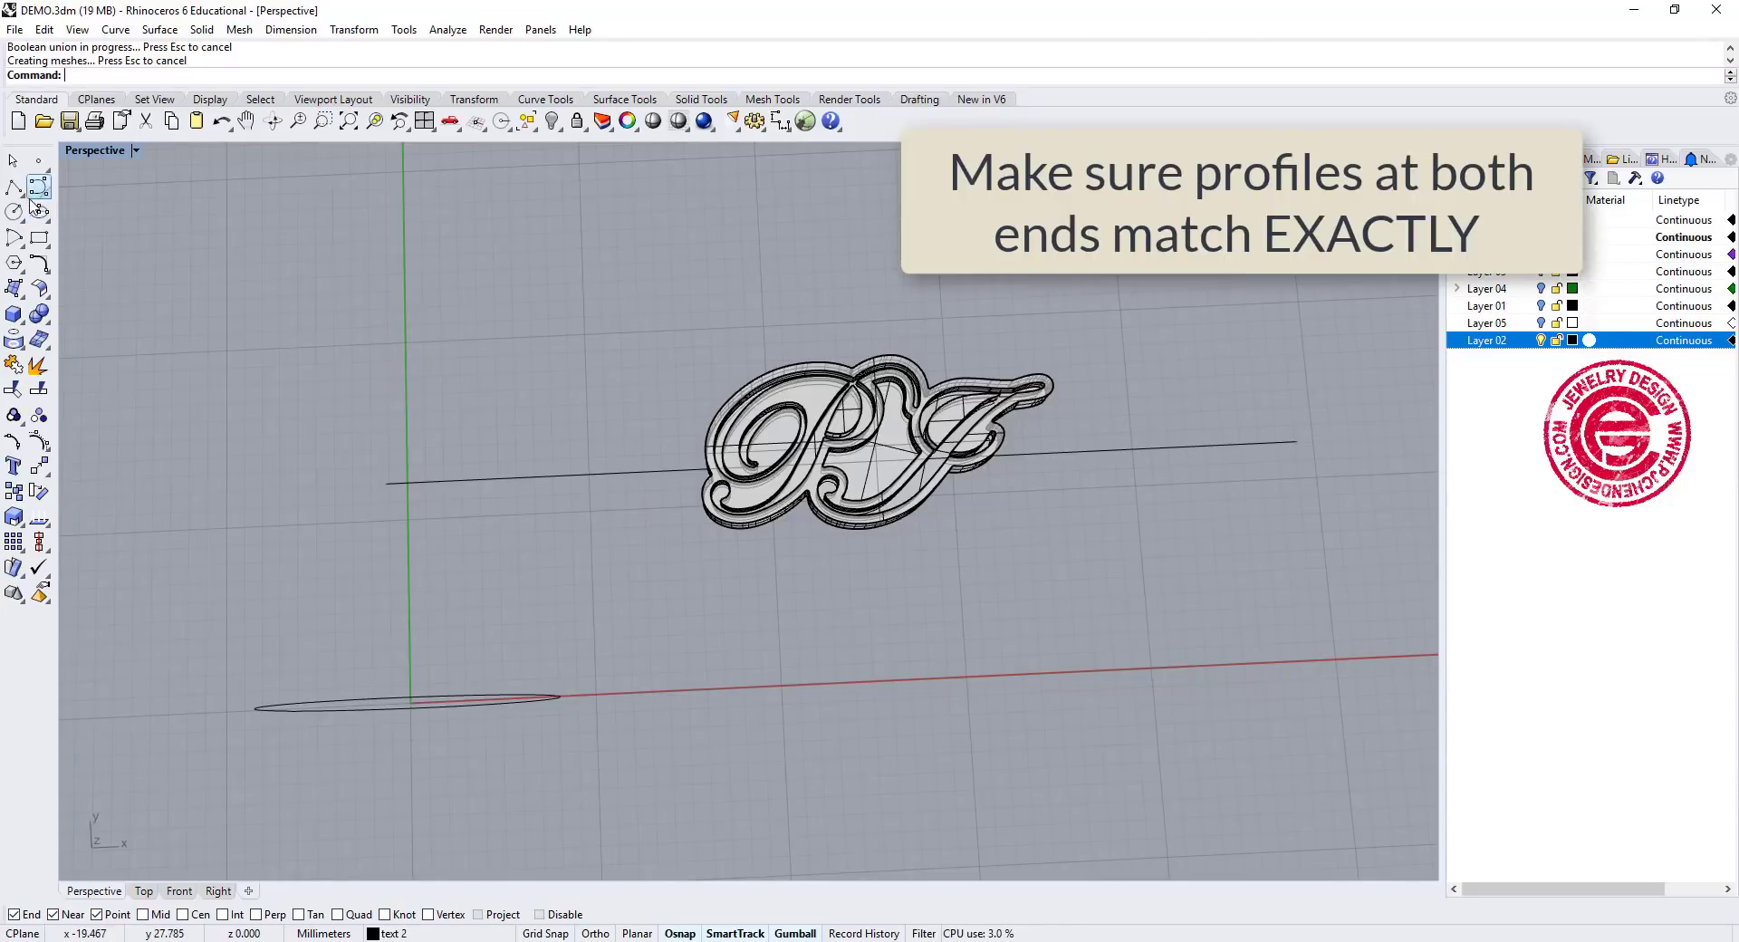
left_click(15, 190)
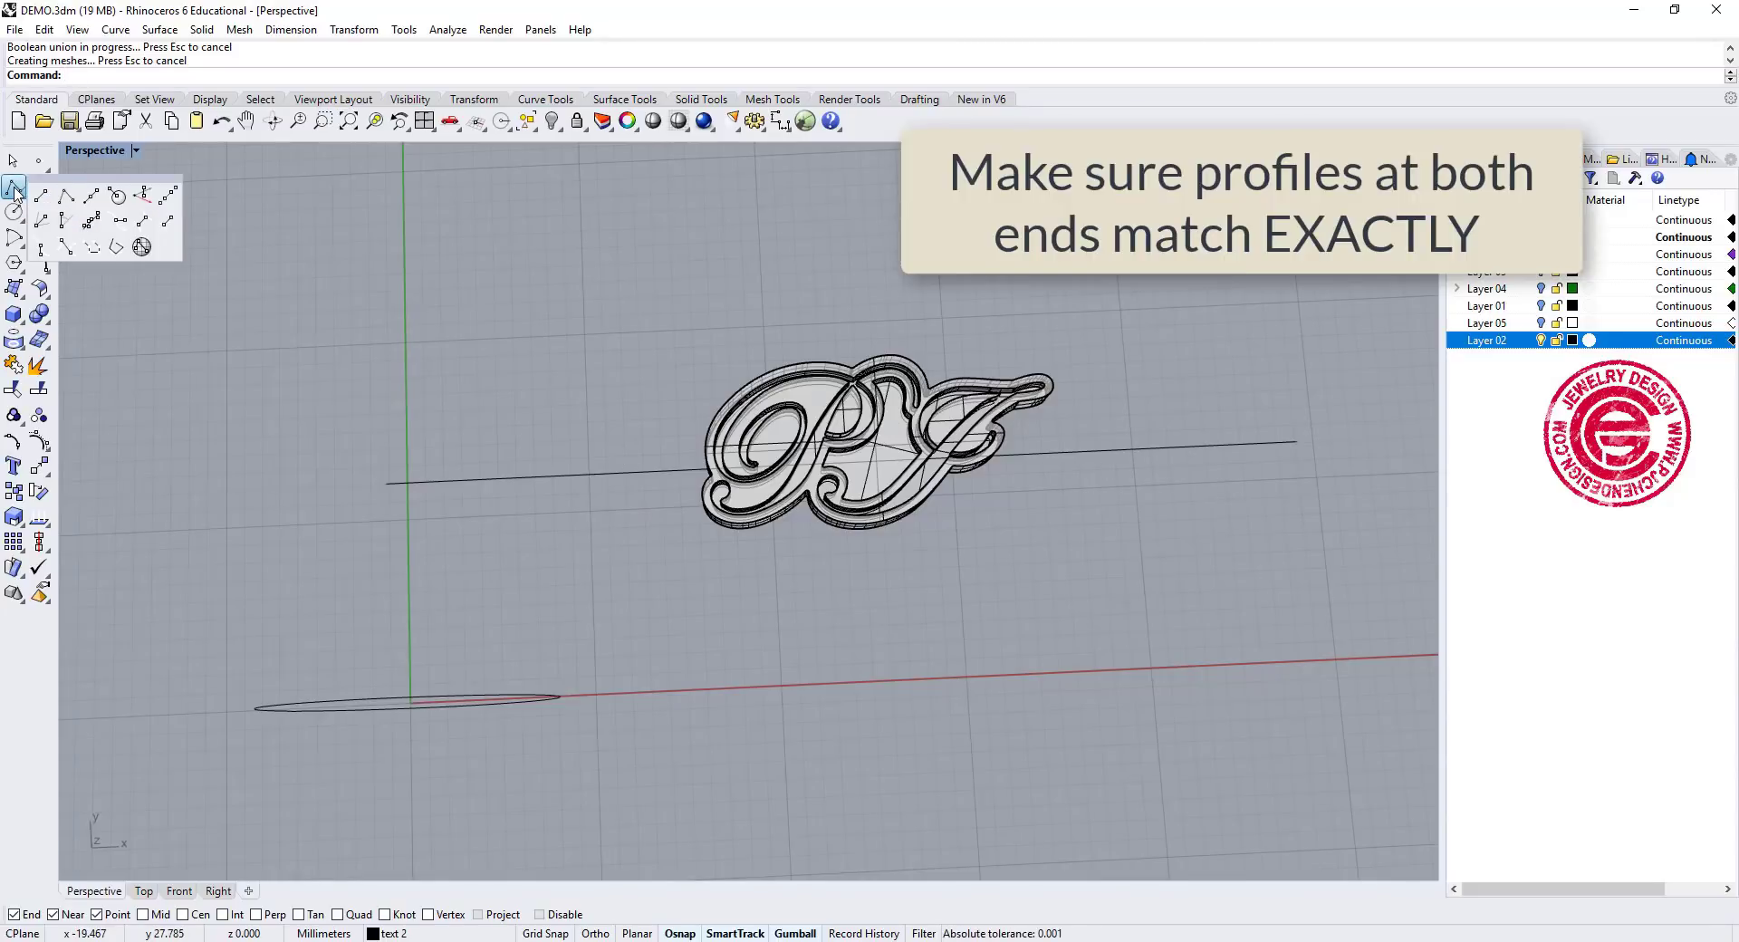
left_click(90, 199)
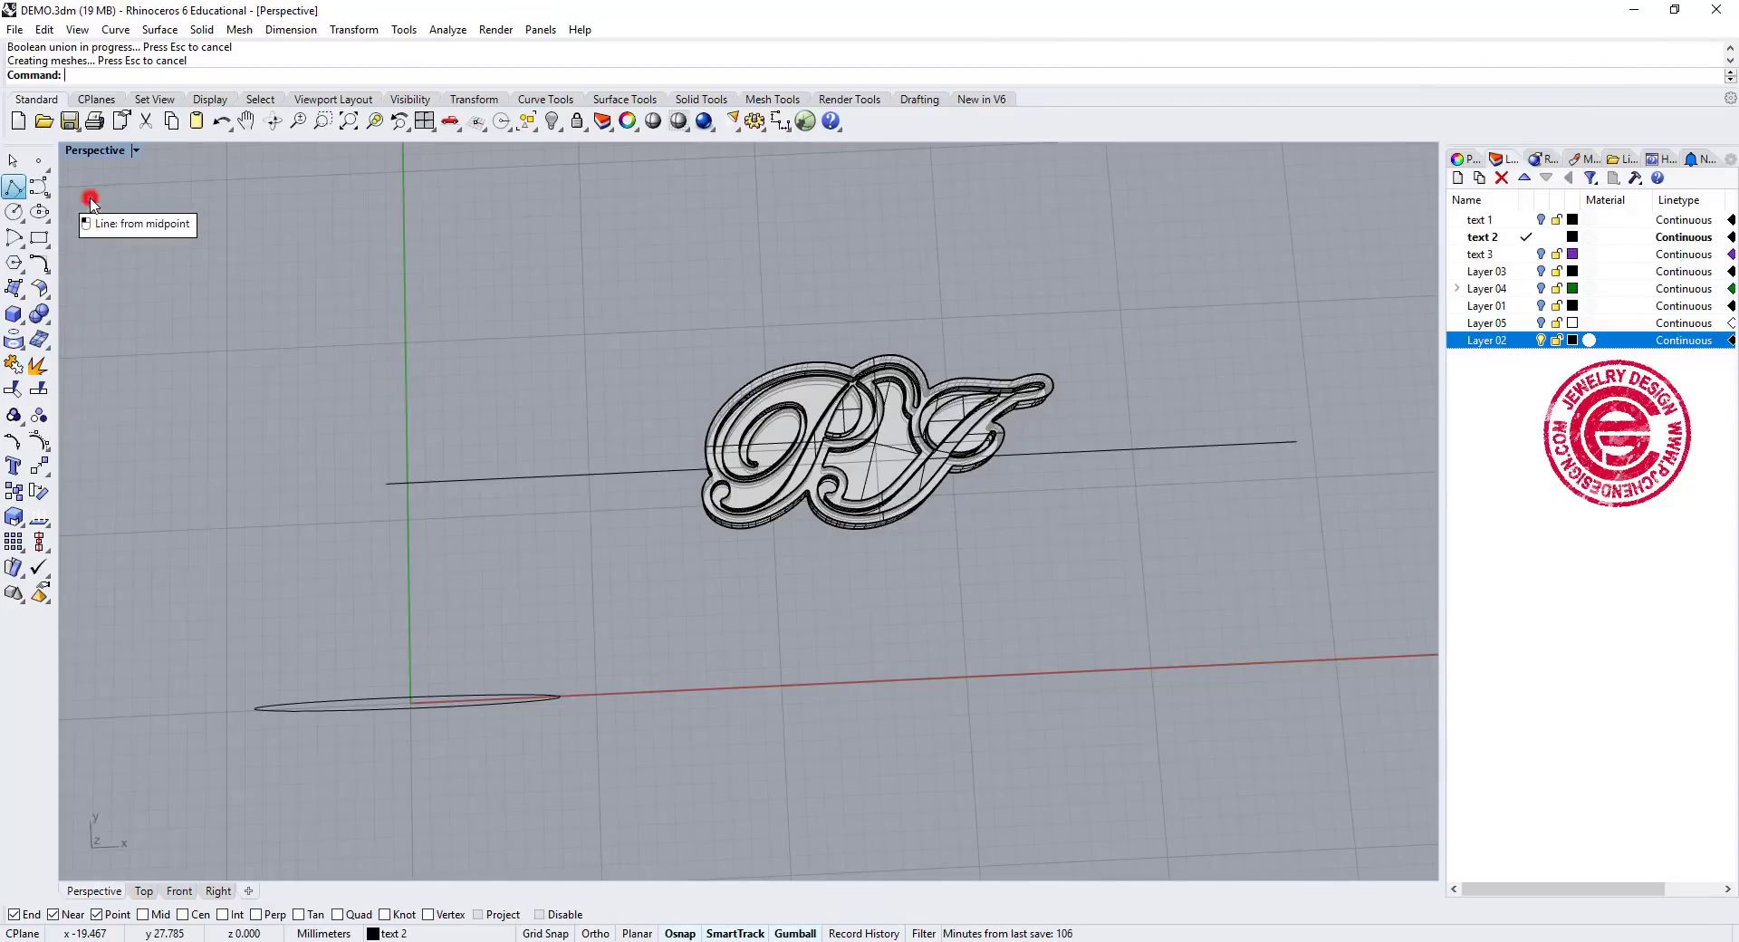
left_click(376, 479)
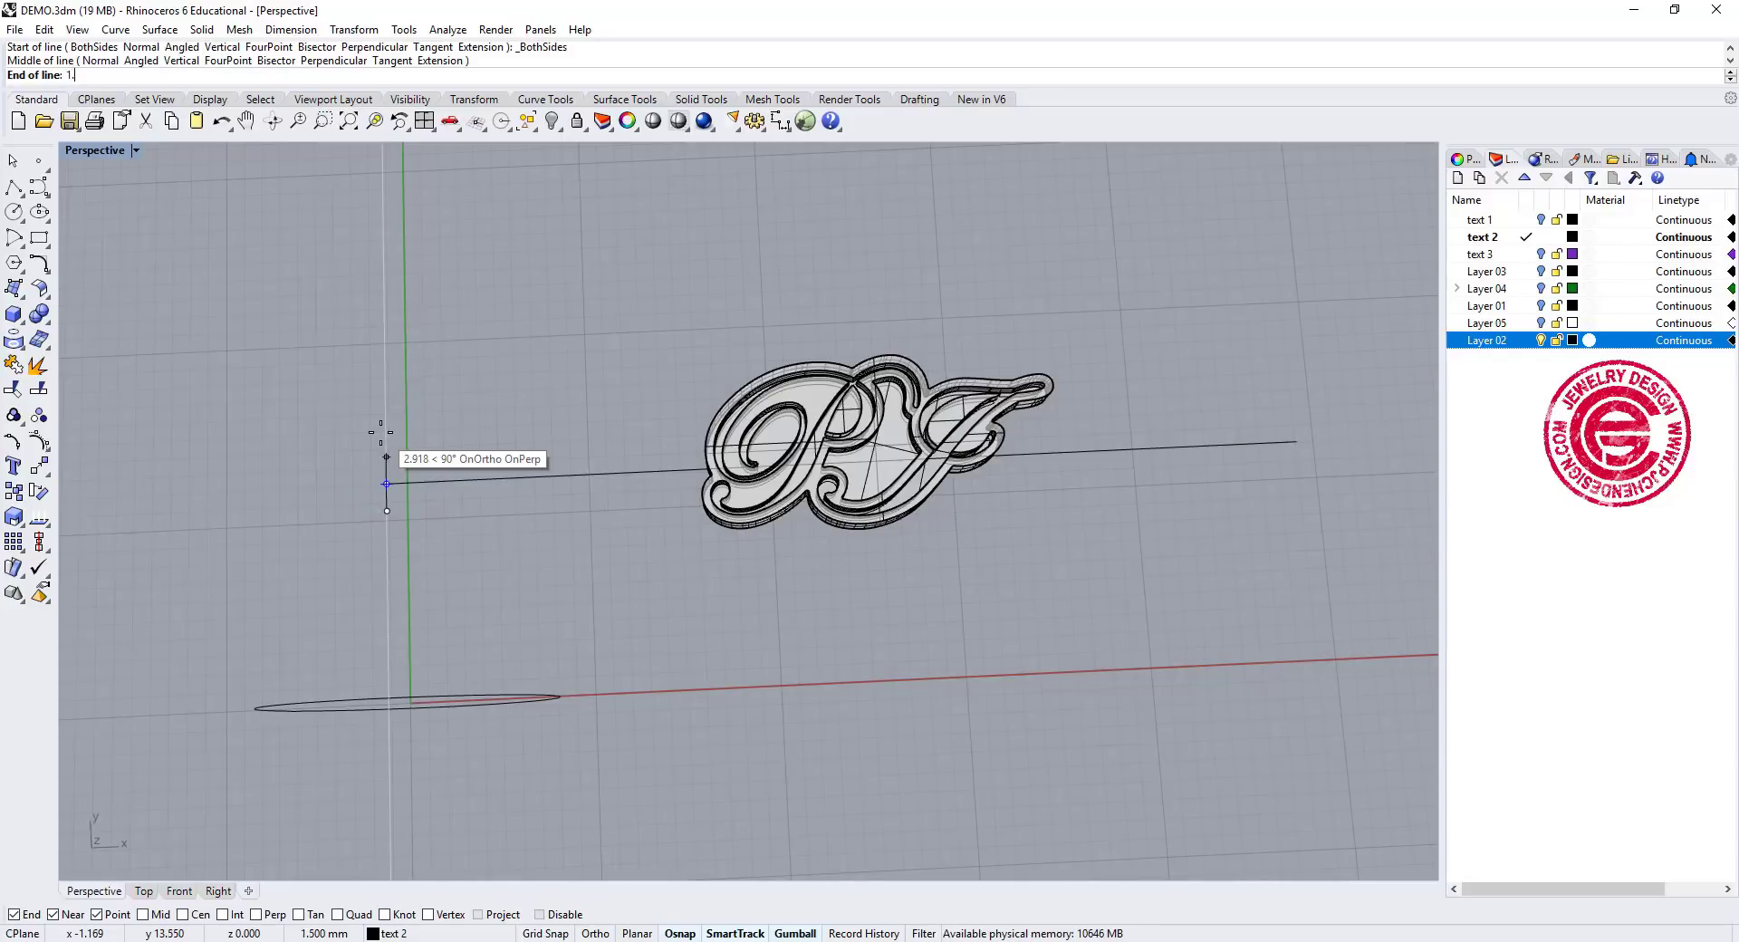
key("Return")
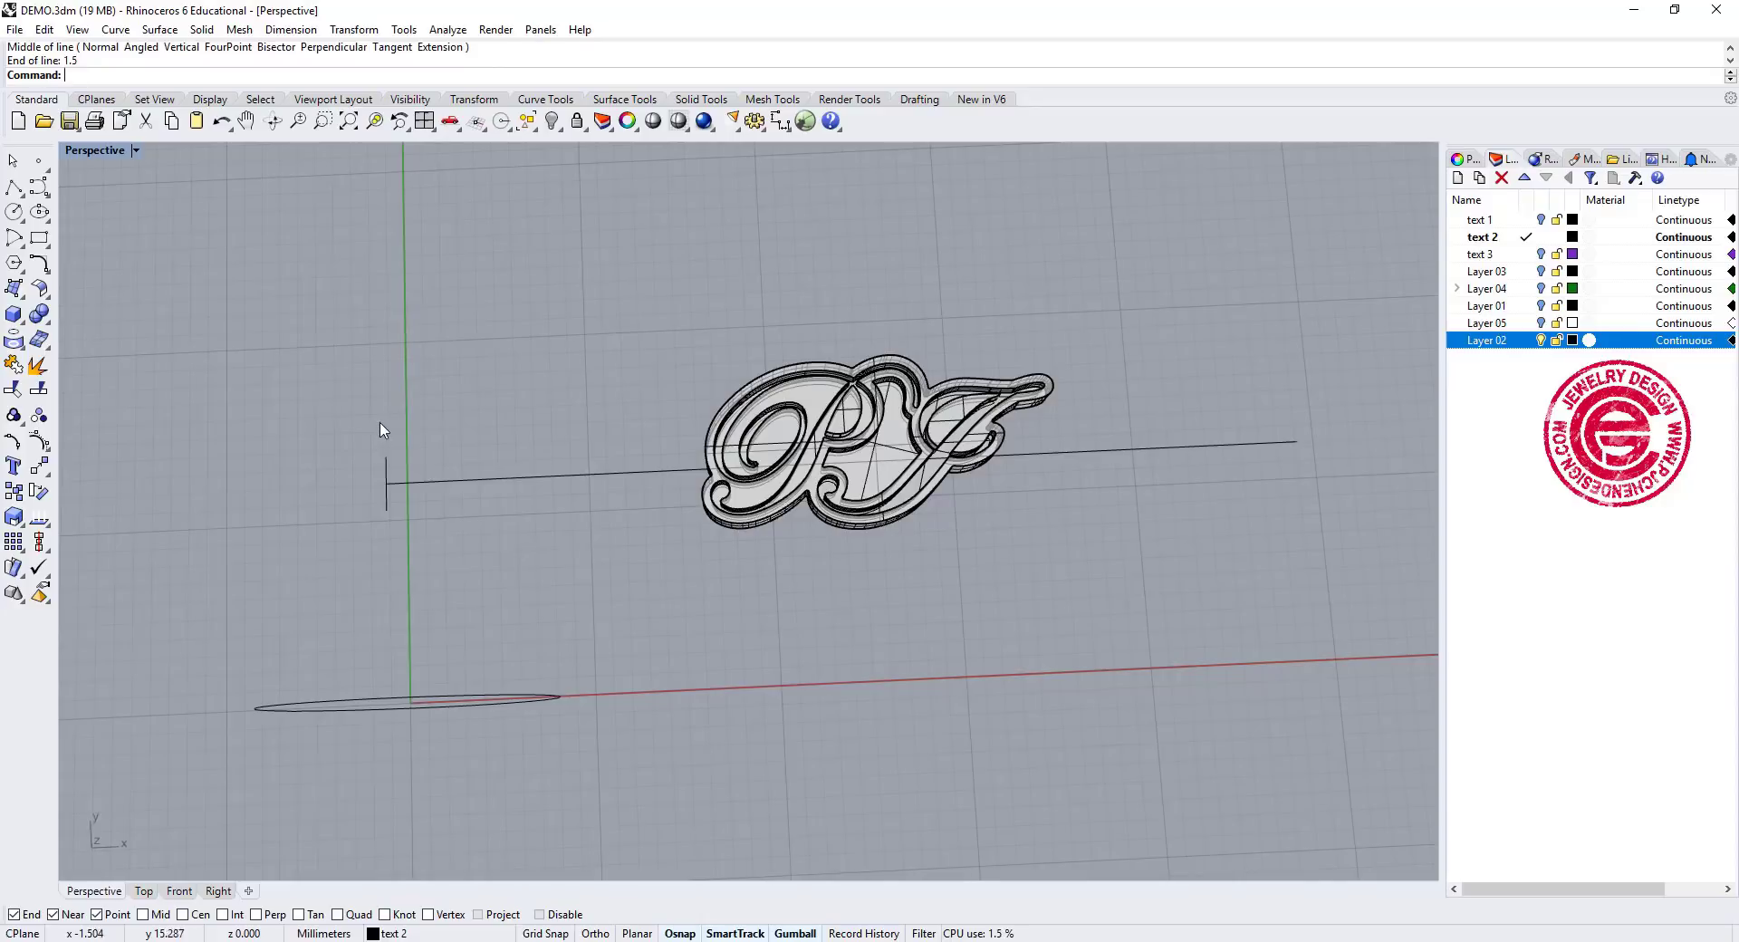
Draw a matching perpendicular line from its midpoint at the right end of the unrolled length line, extending 1.5 mm to each side
scroll(388, 494, "up", 5)
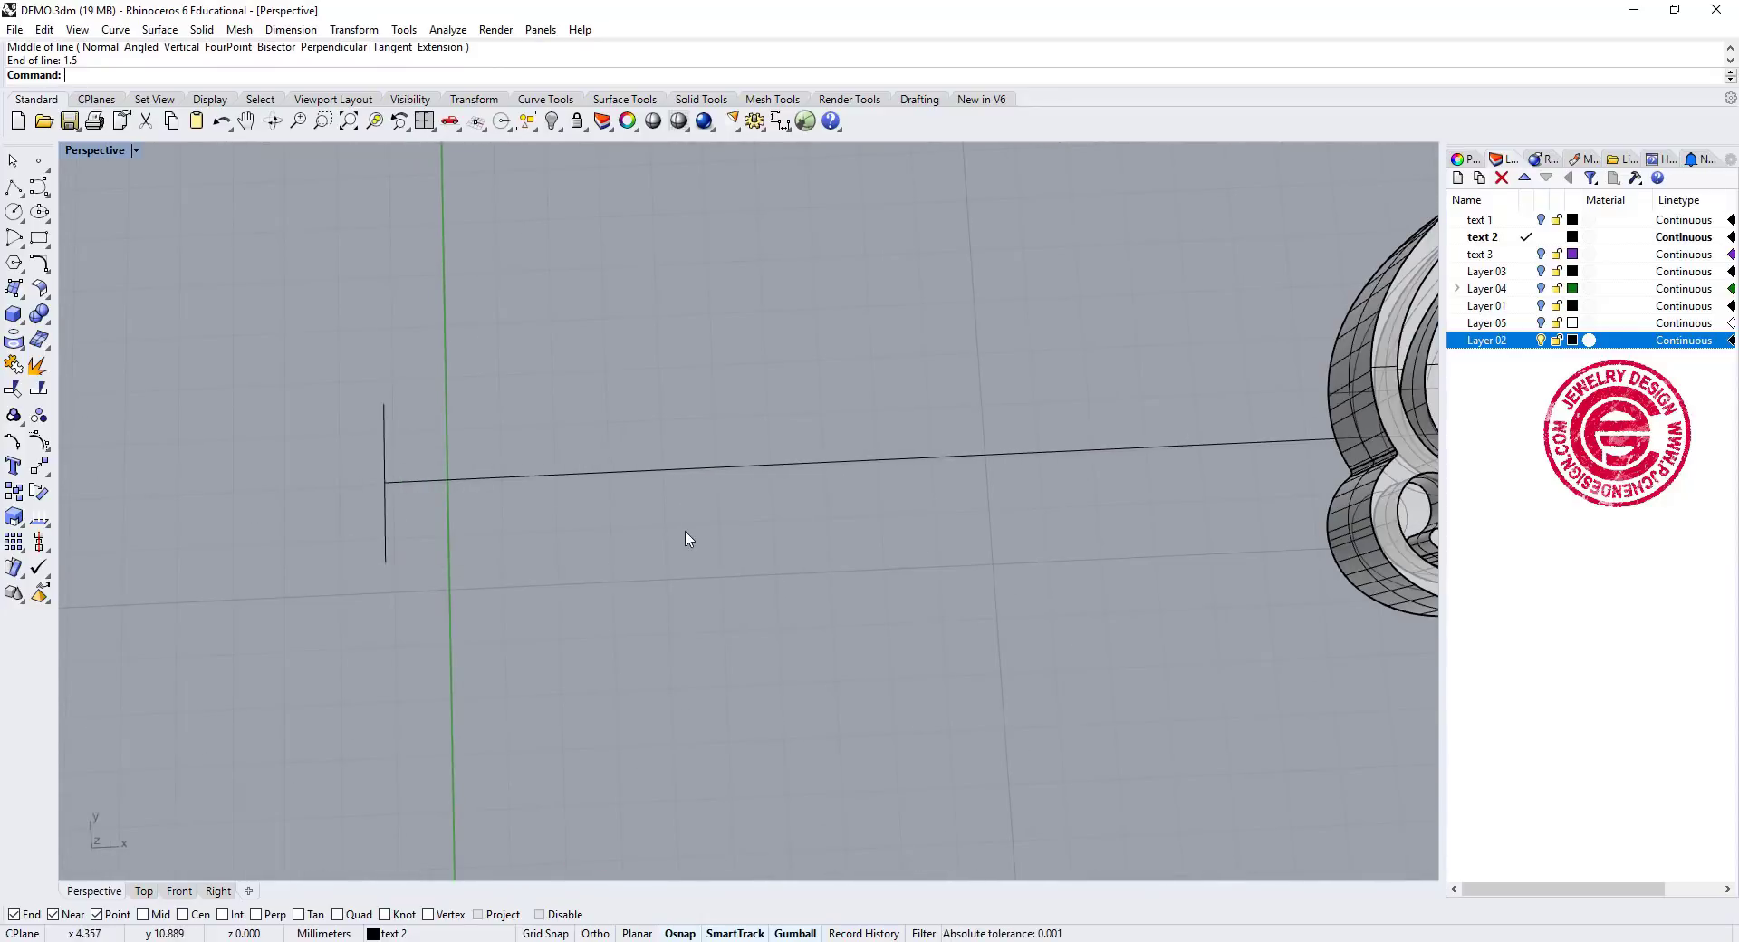
scroll(689, 538, "down", 5)
key("Return")
left_click(1167, 425)
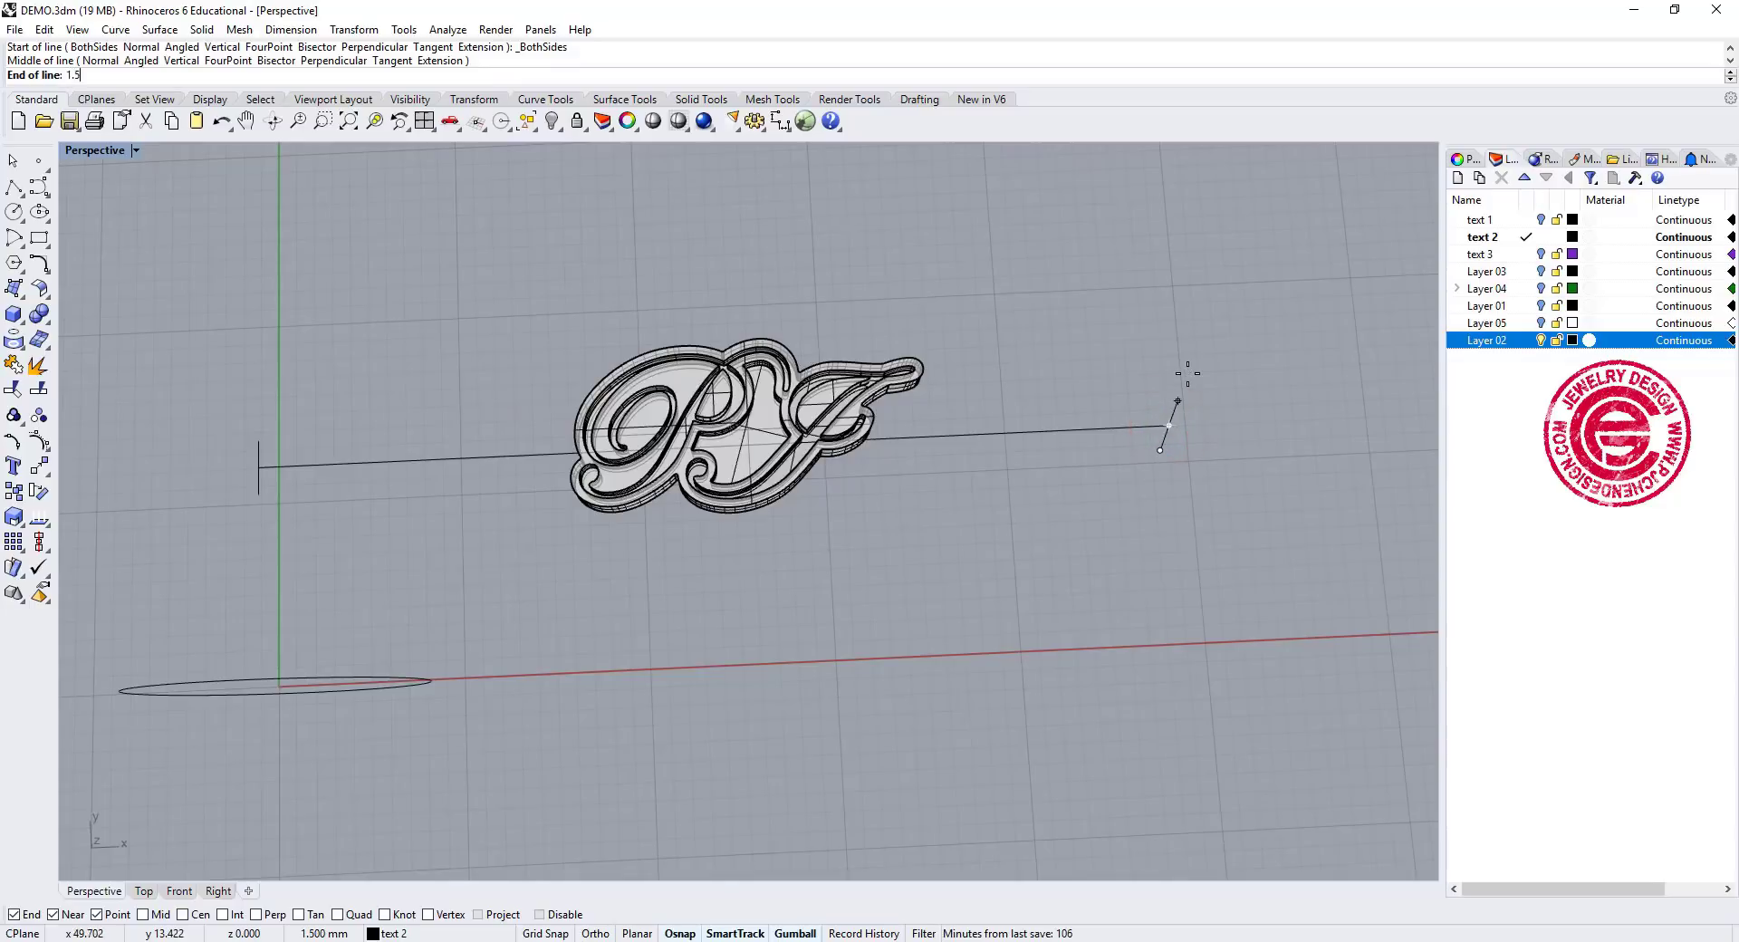
type("1.5")
key("Return")
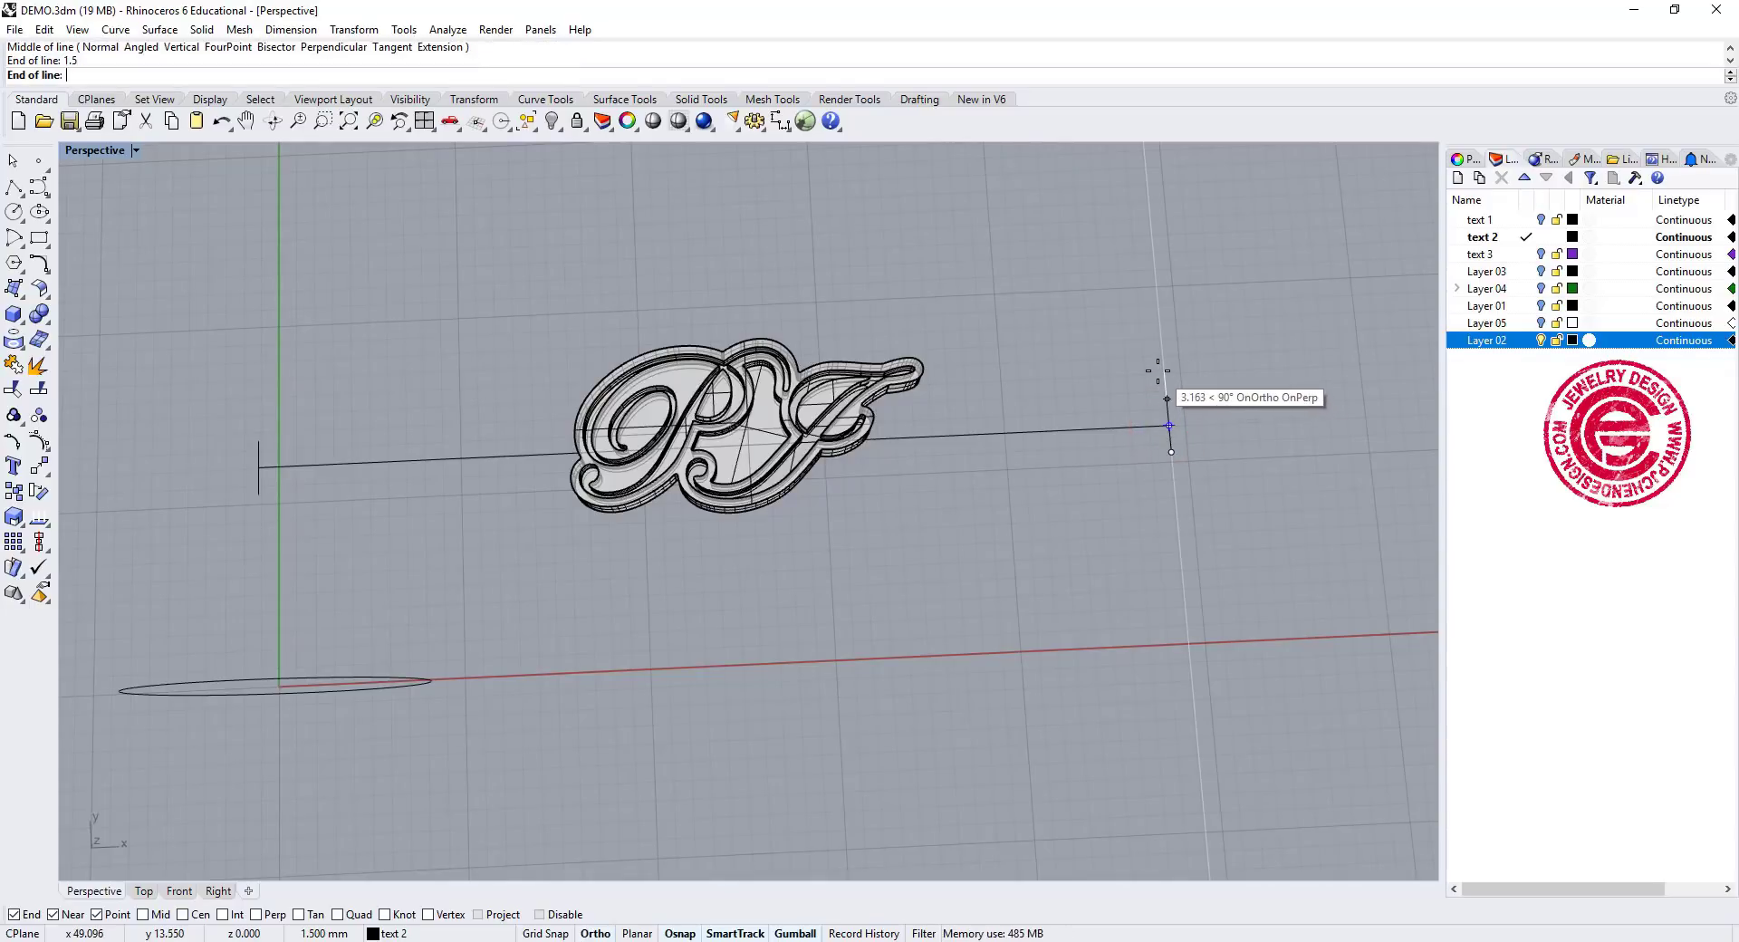
left_click(1156, 370)
scroll(322, 489, "up", 5)
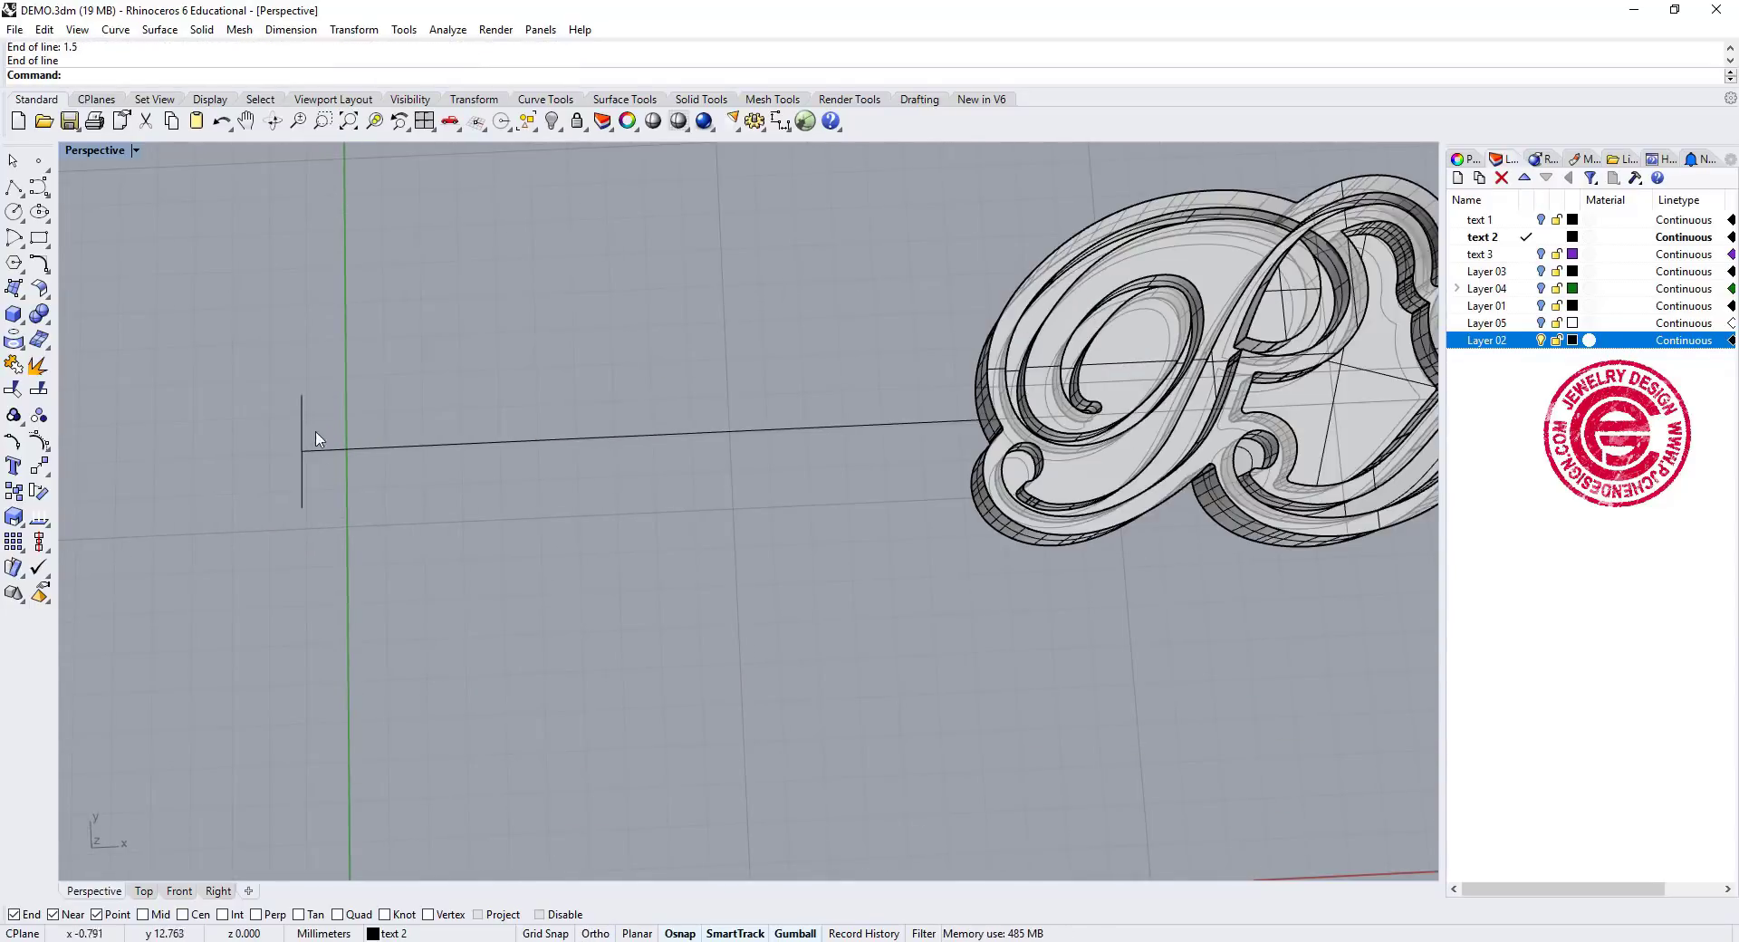
right_click_drag(376, 534, 413, 556)
scroll(362, 598, "down", 1)
scroll(874, 485, "down", 3)
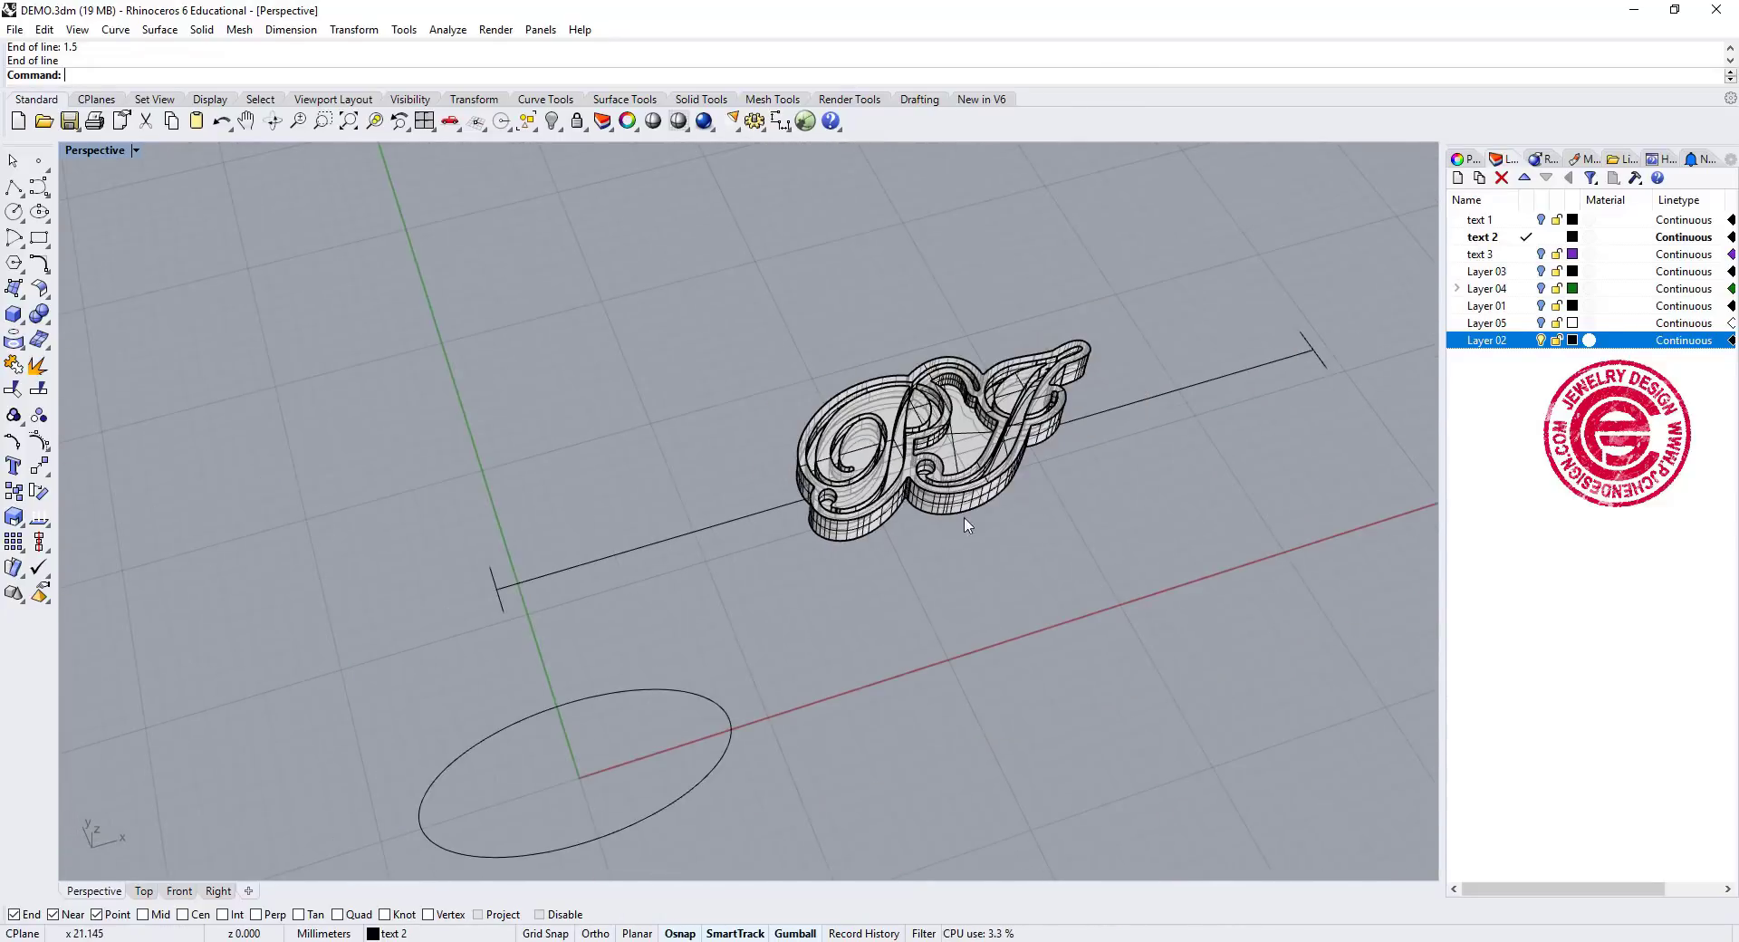
Draw an upright 1.5 × 1.5 mm centre-based square in the Right view, centred on the upper end of the left perpendicular line
right_click_drag(978, 524, 874, 551, "shift")
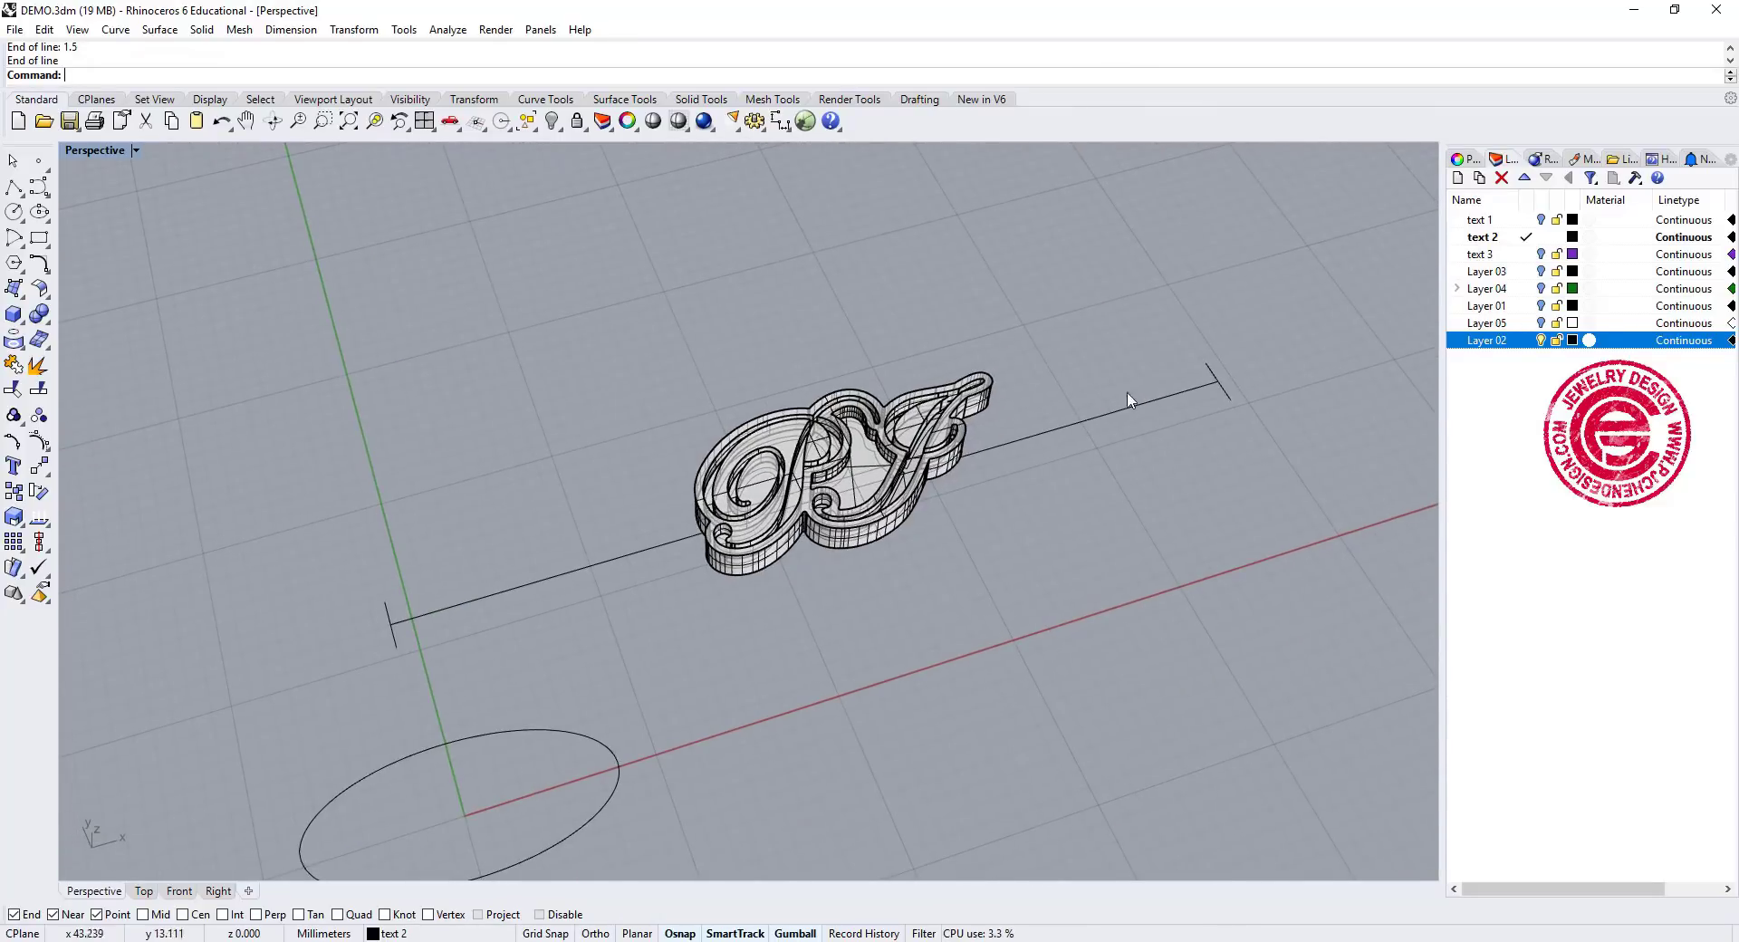
left_click(1202, 352)
right_click_drag(388, 603, 612, 621)
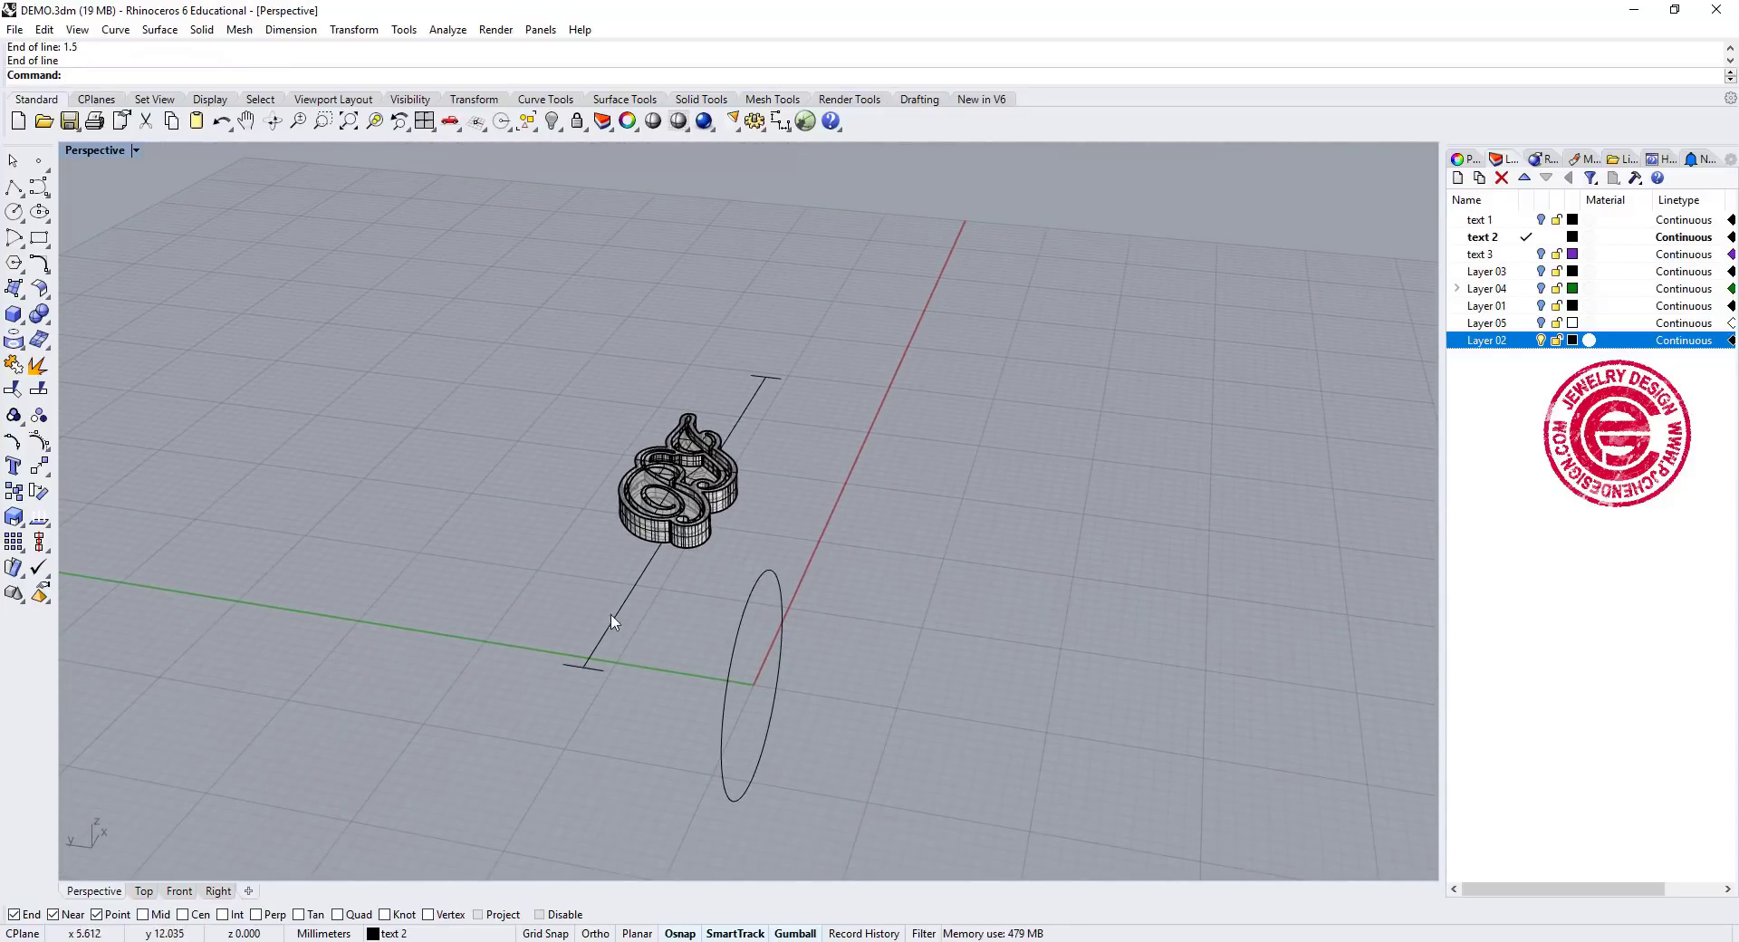
left_click(39, 240)
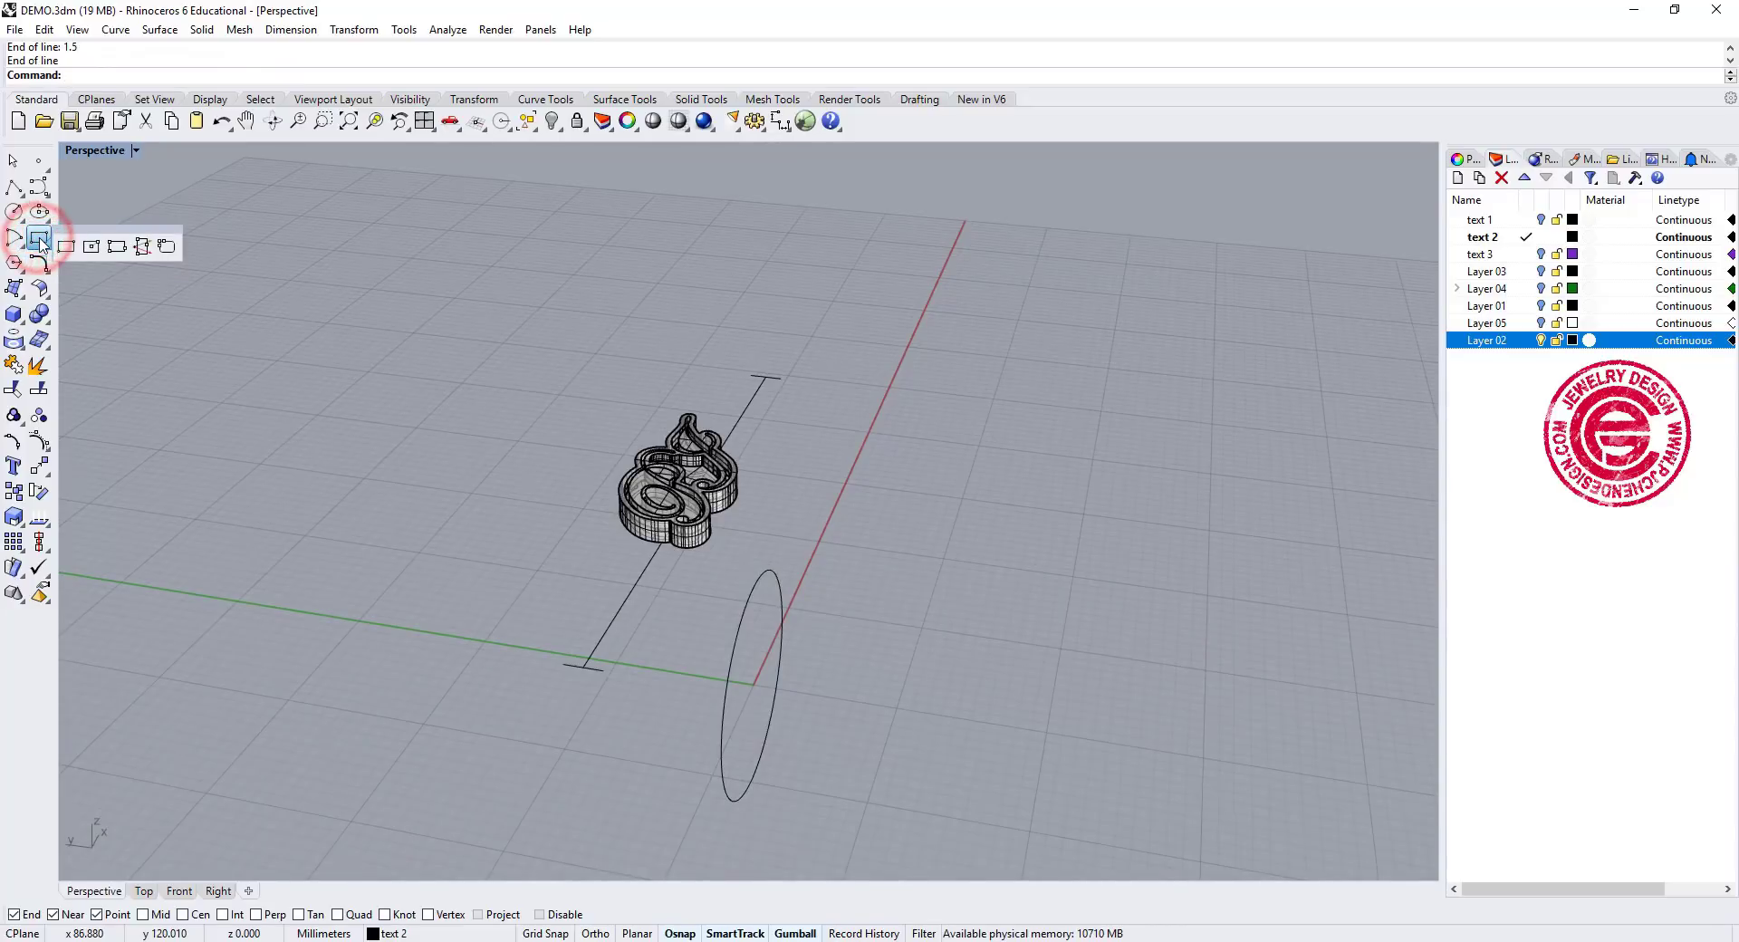
left_click(92, 247)
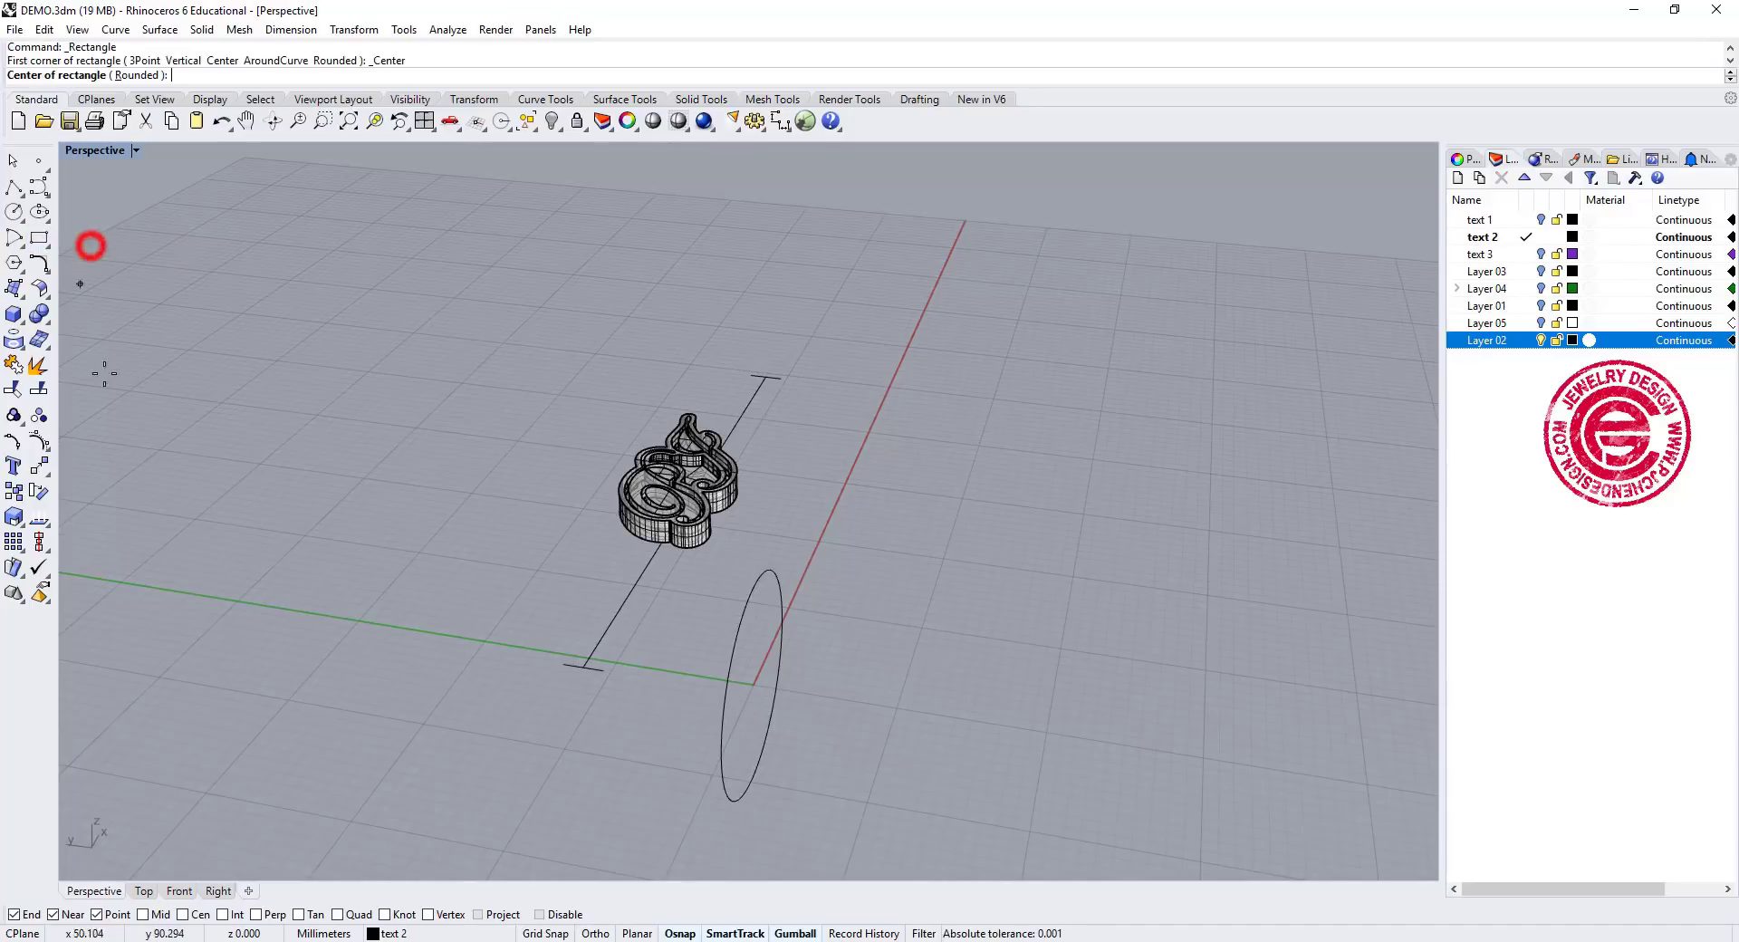
left_click(558, 666)
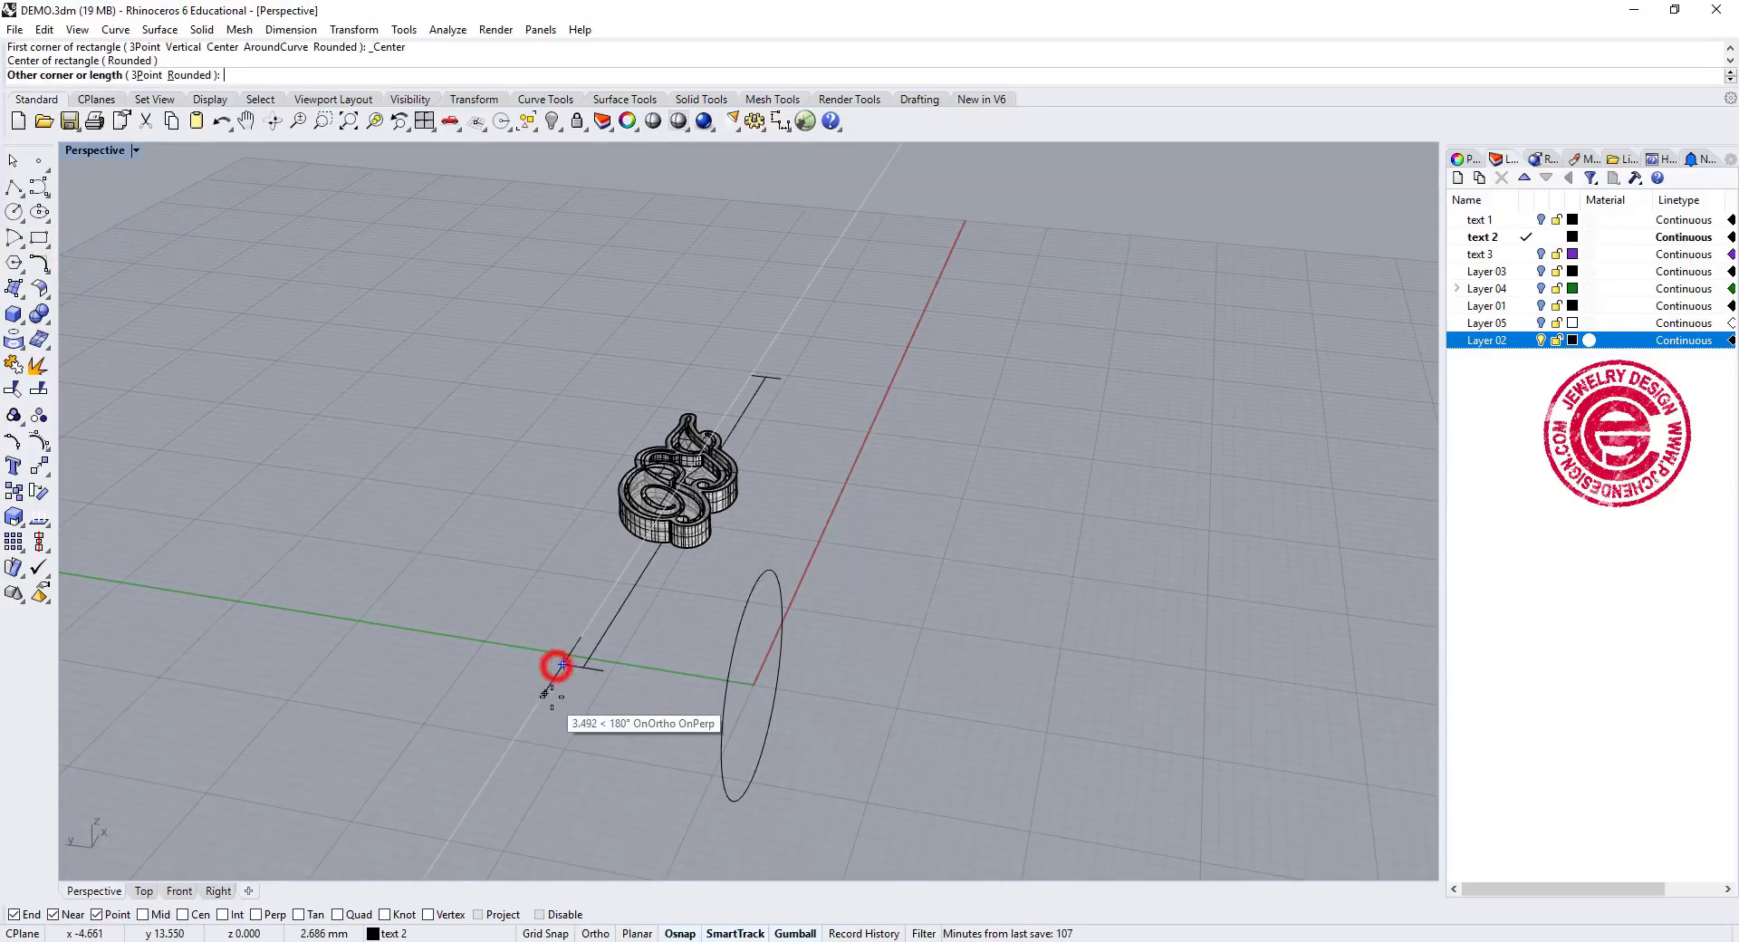
double_click(102, 151)
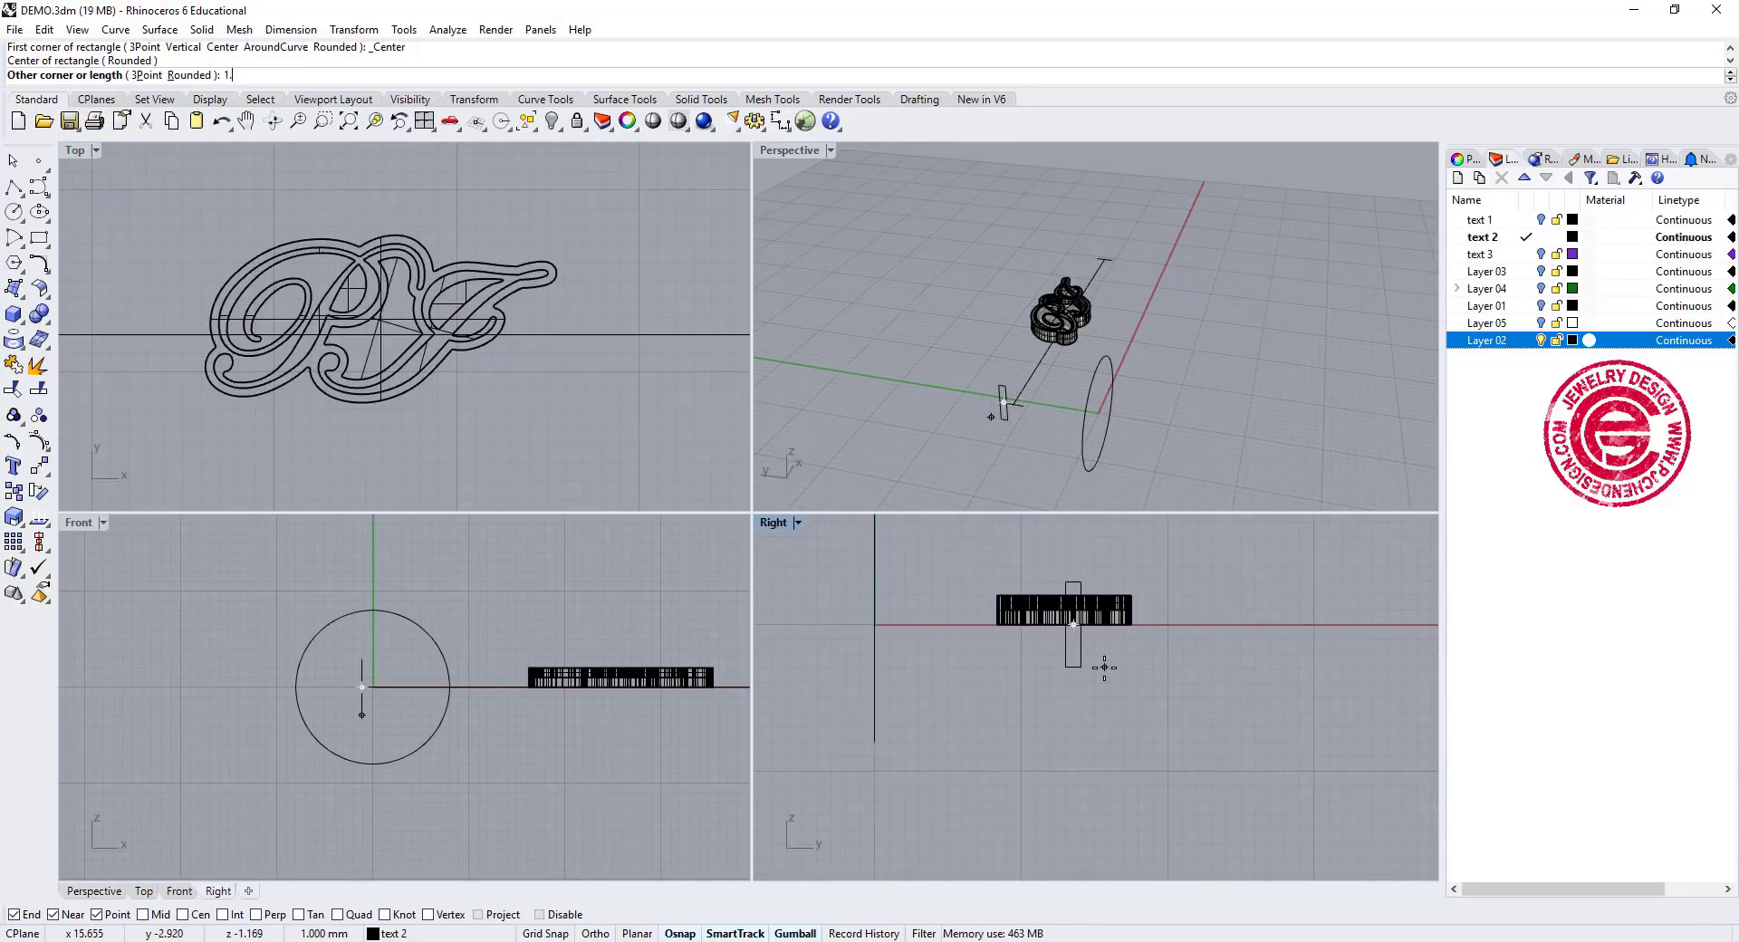
type("1.5")
key("Return")
type("1.5")
key("Return")
scroll(1035, 388, "up", 5)
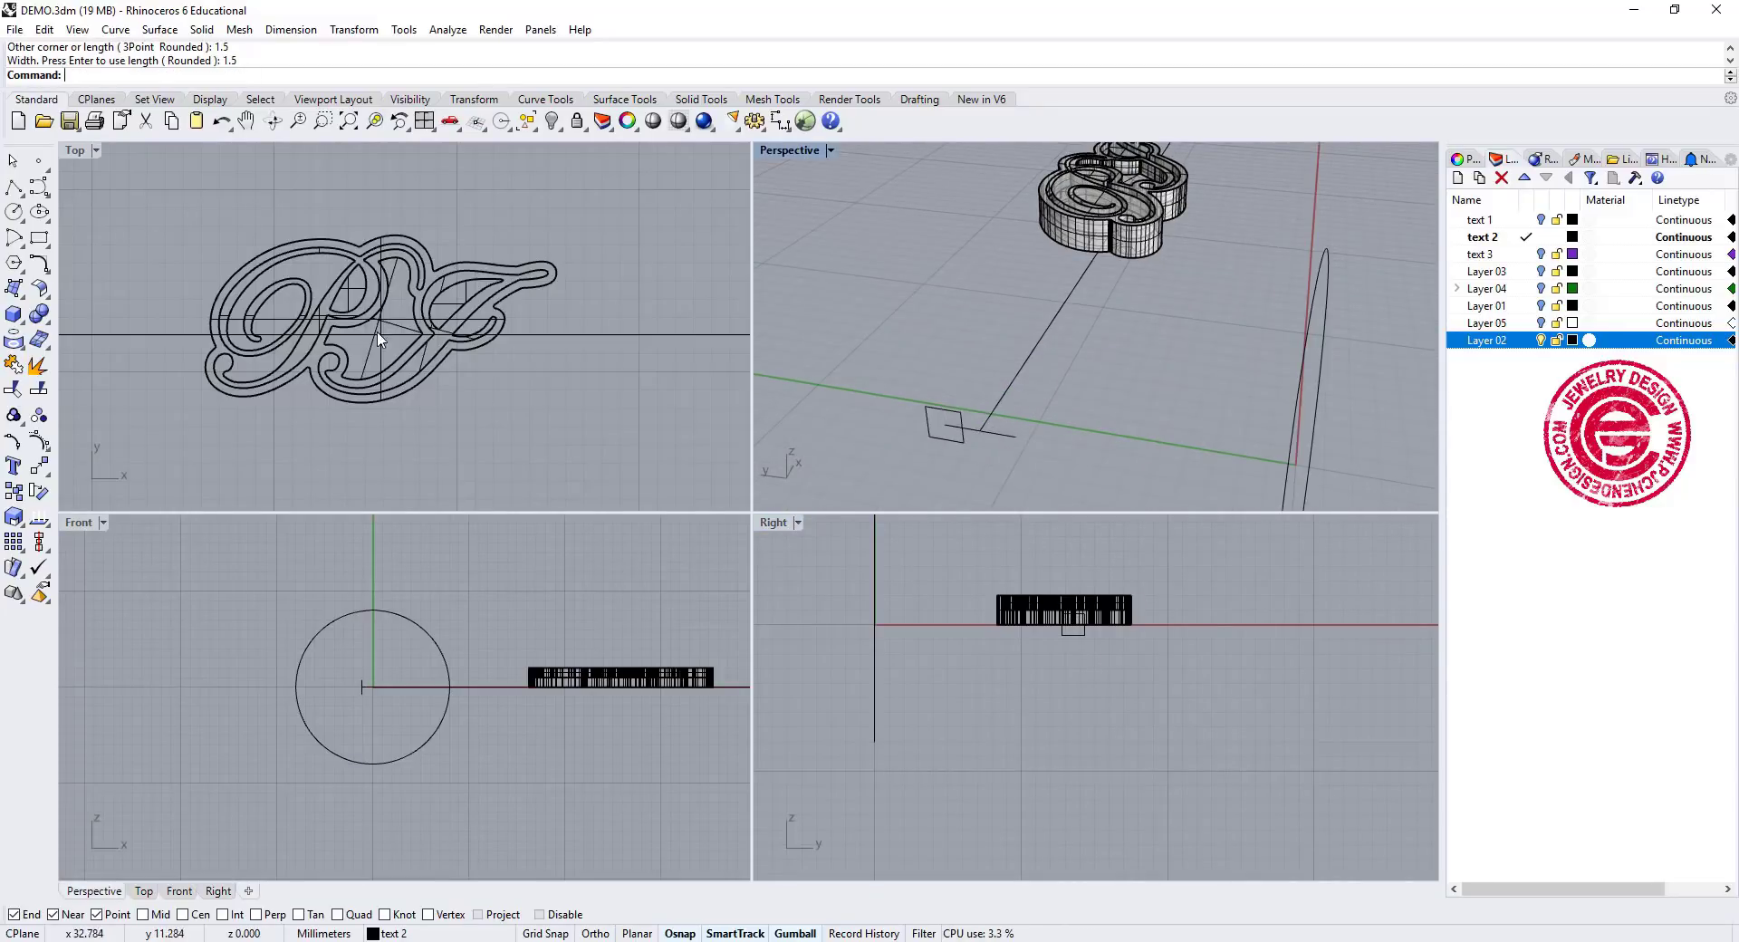
Copy the square from its centre to the left perpendicular line's other end and to both ends of the right perpendicular line
left_click(14, 492)
left_click(939, 432)
key("Return")
left_click(946, 424)
left_click(1016, 436)
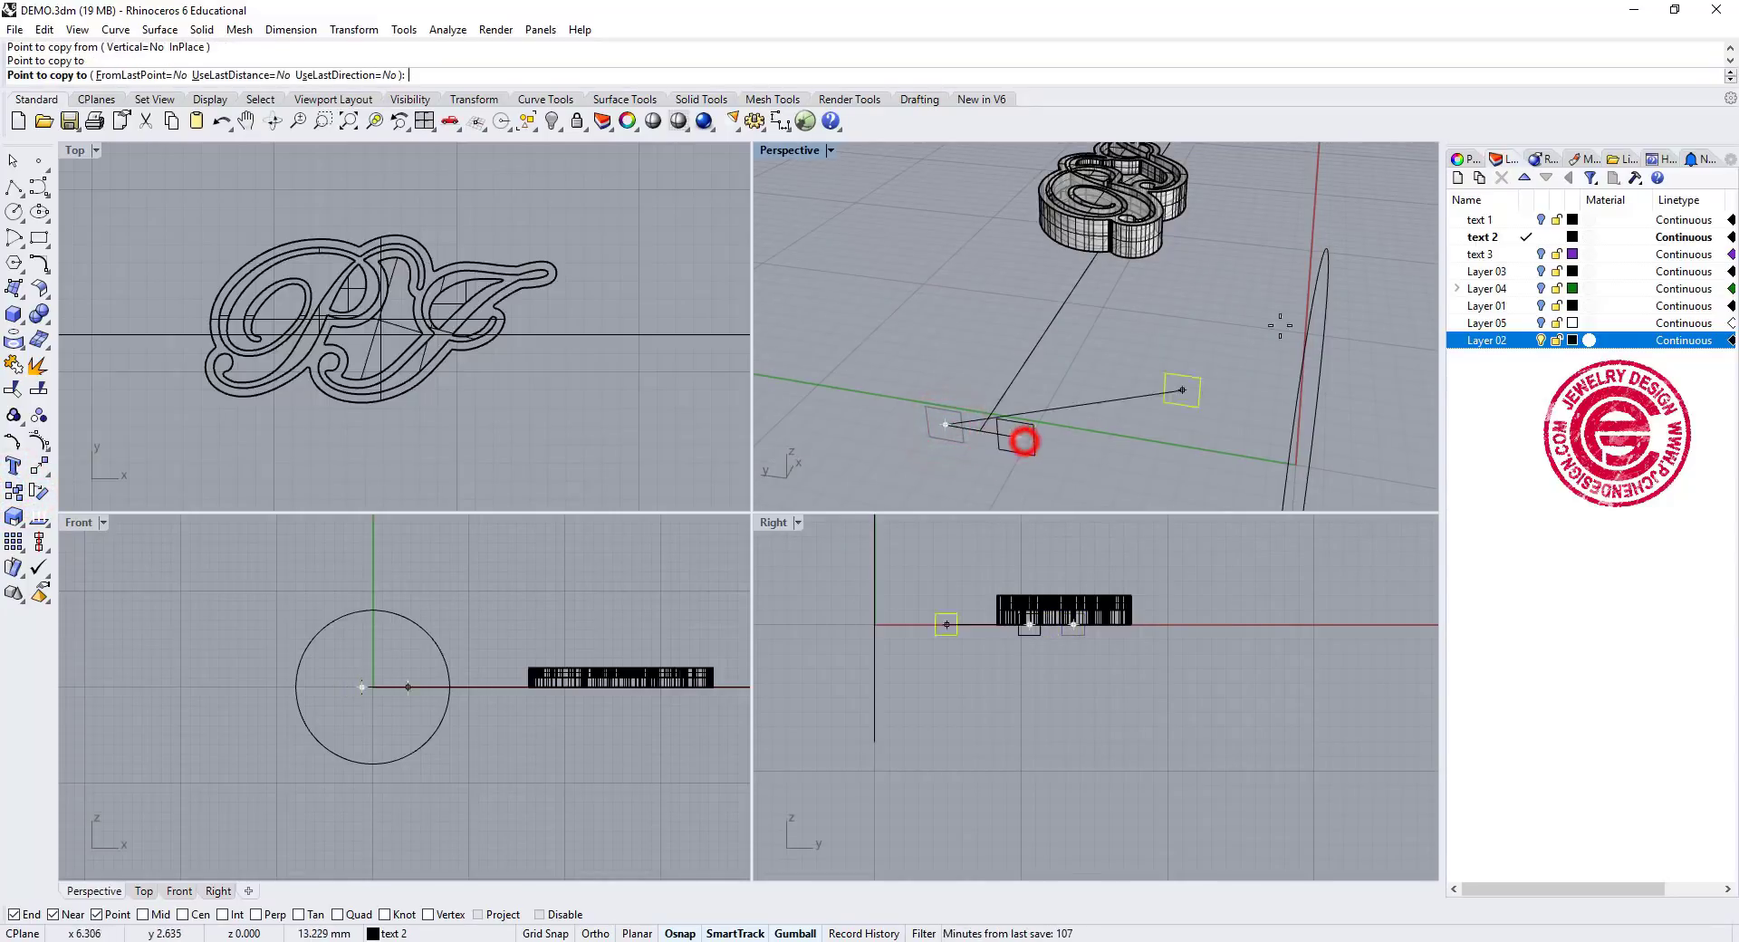
scroll(1238, 241, "down", 5)
right_click_drag(1231, 219, 1180, 423, "shift")
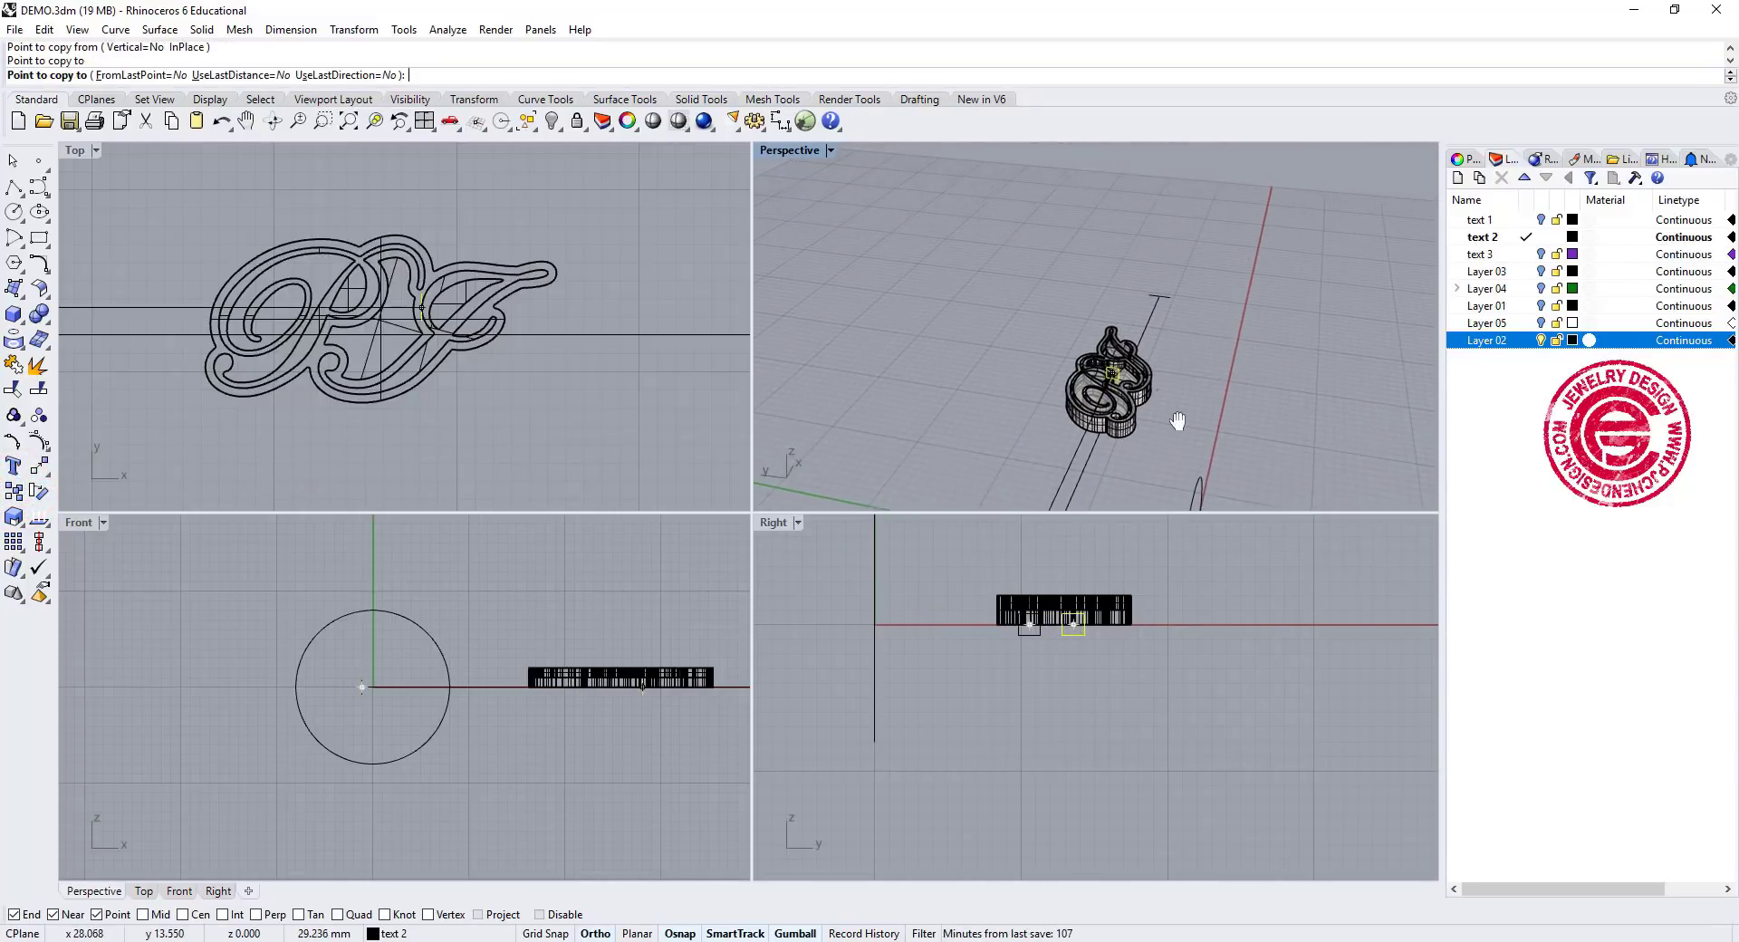
left_click(1170, 300)
left_click(1145, 297)
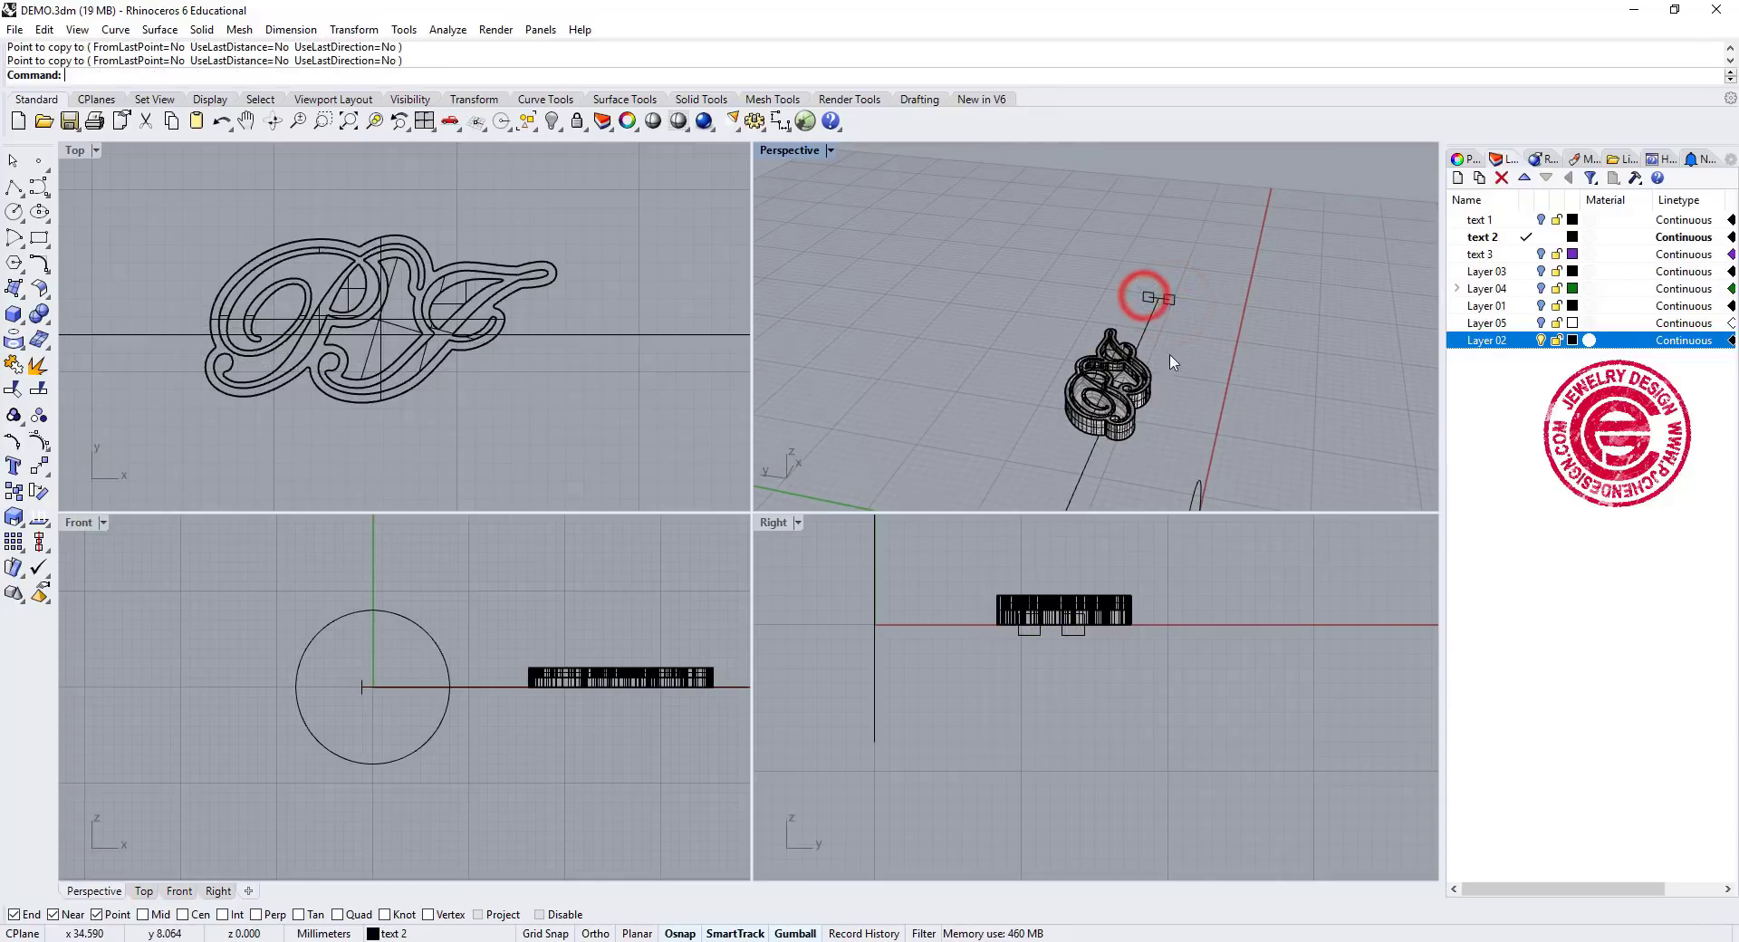
Examine the square profiles at the ends of the length line in perspective and the whole layout from above
right_click_drag(1202, 406, 1000, 449)
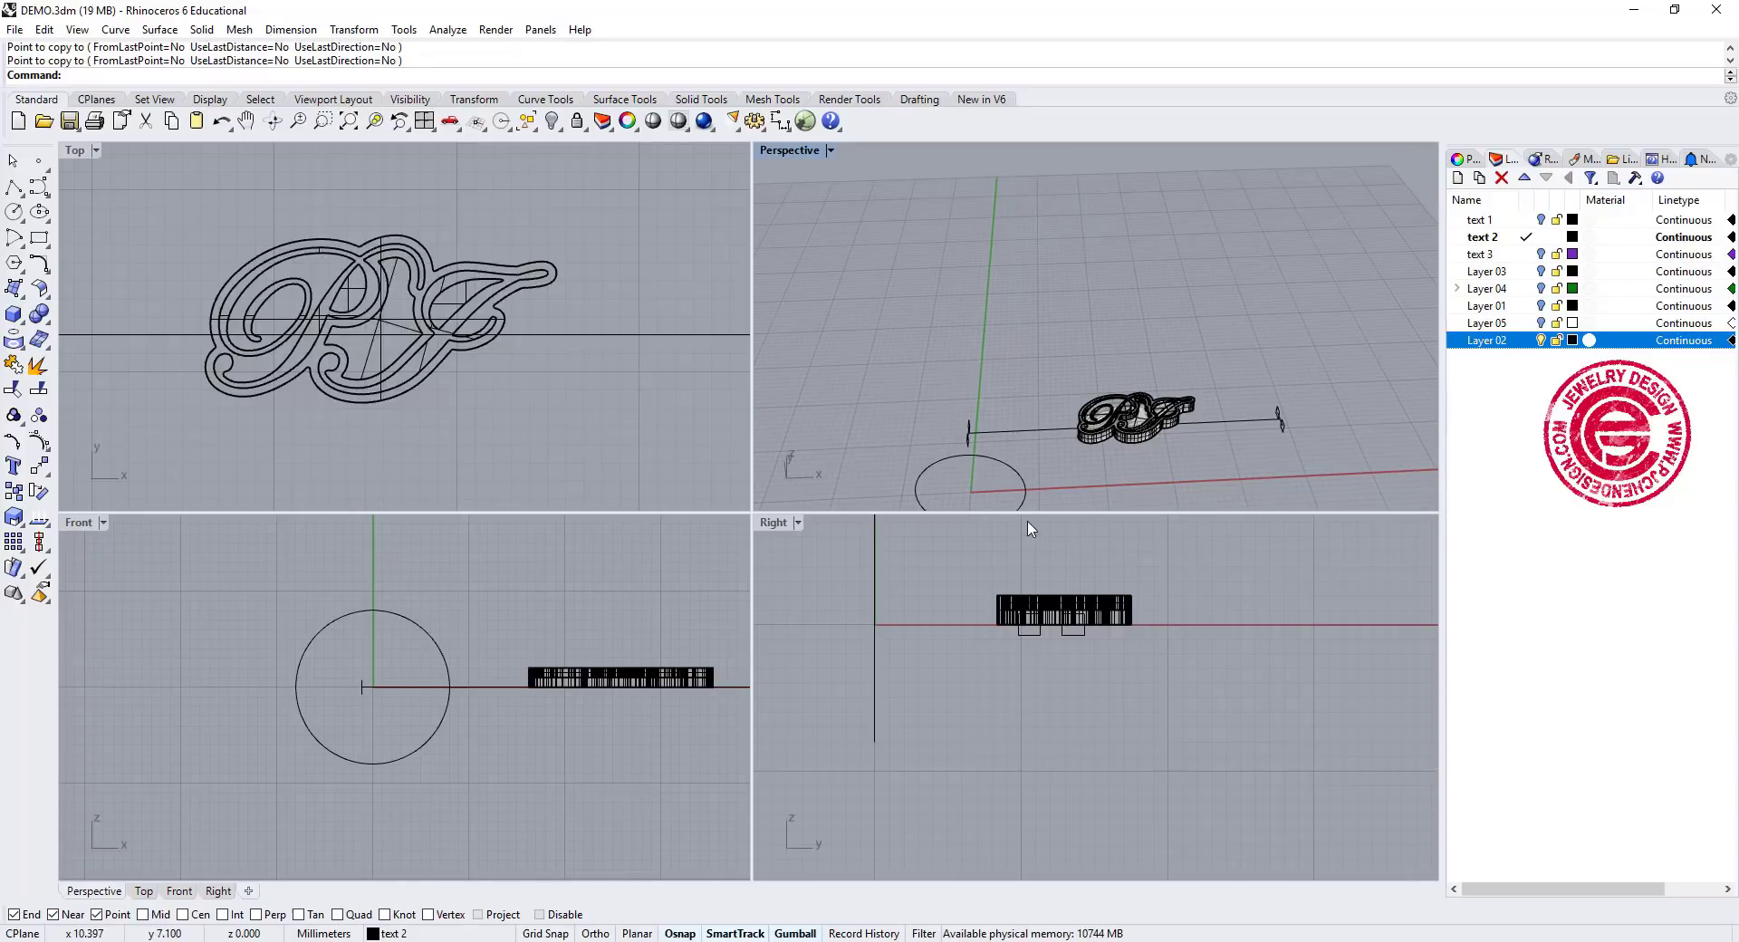
right_click_drag(956, 407, 912, 290, "shift")
right_click_drag(1038, 316, 1015, 449)
scroll(925, 277, "up", 7)
right_click_drag(852, 352, 842, 300)
scroll(503, 424, "down", 6)
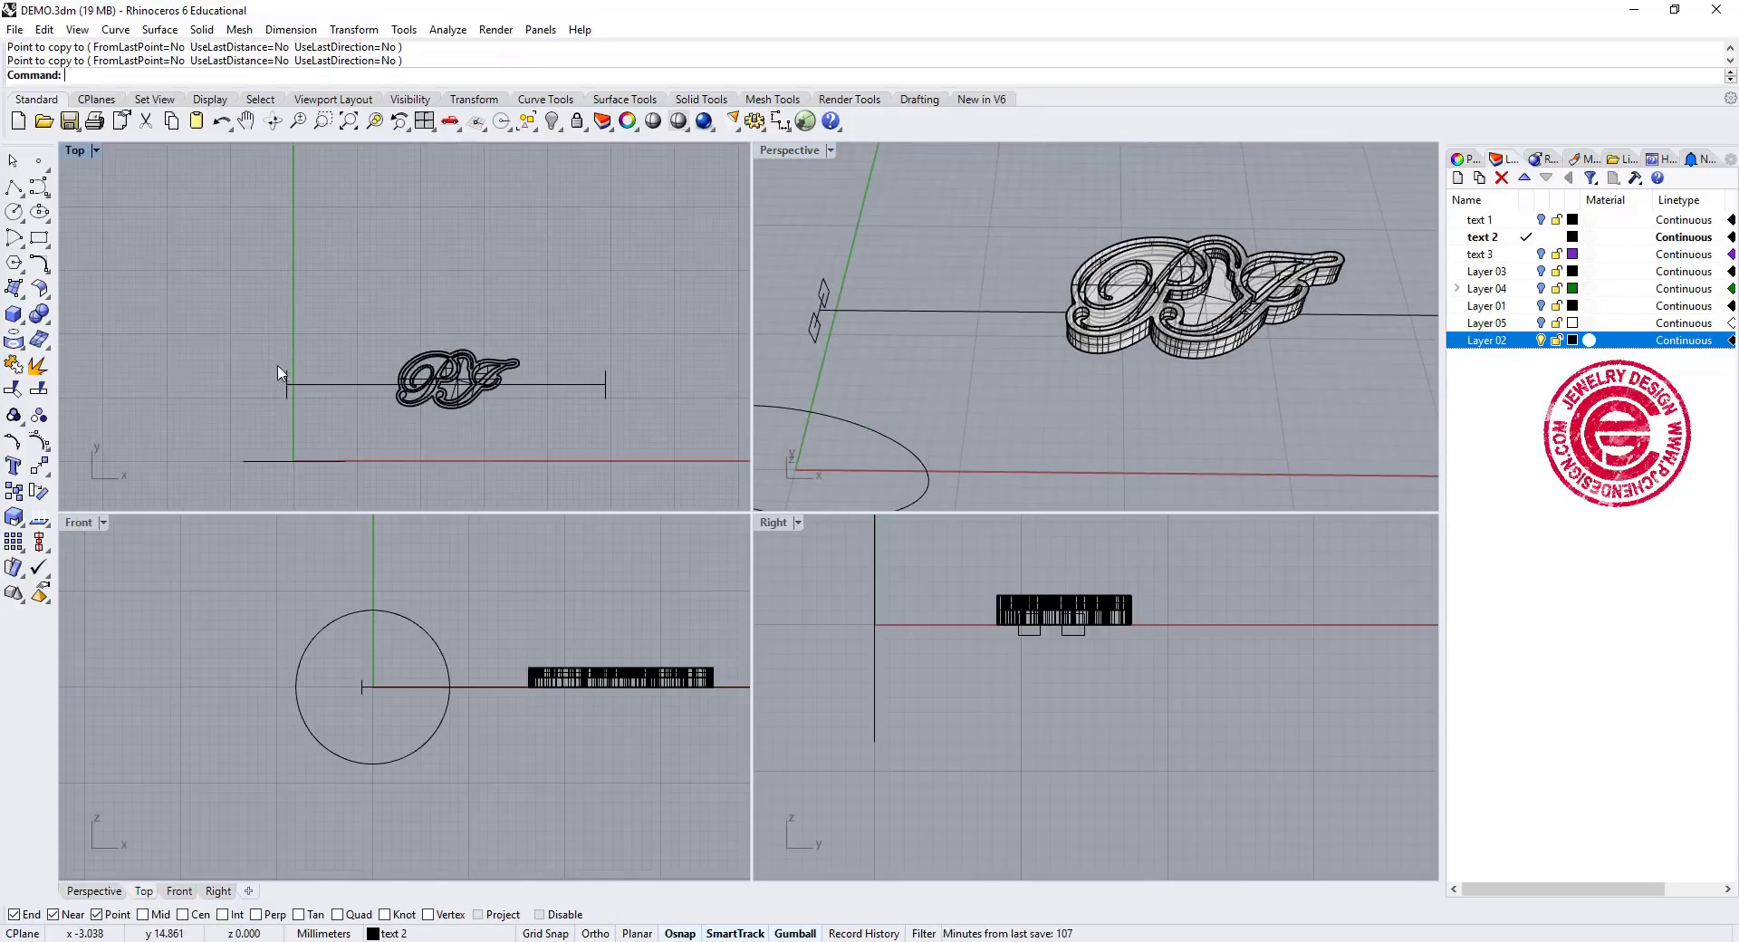
double_click(77, 157)
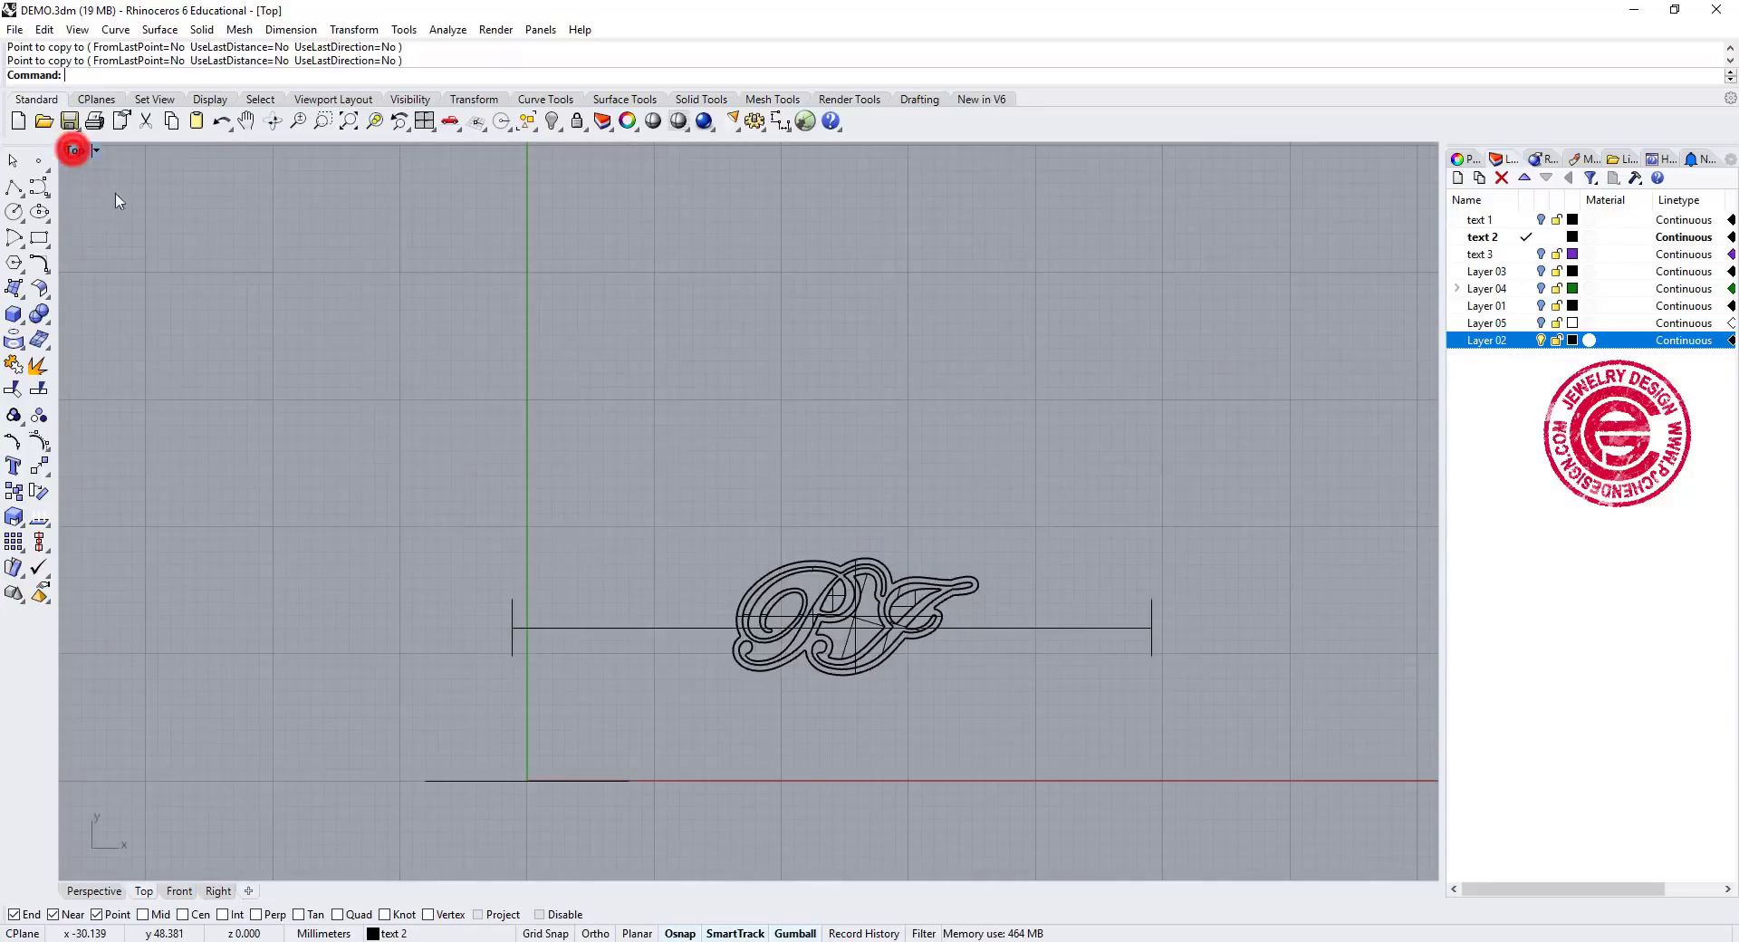
right_click_drag(628, 586, 423, 408)
scroll(422, 430, "up", 3)
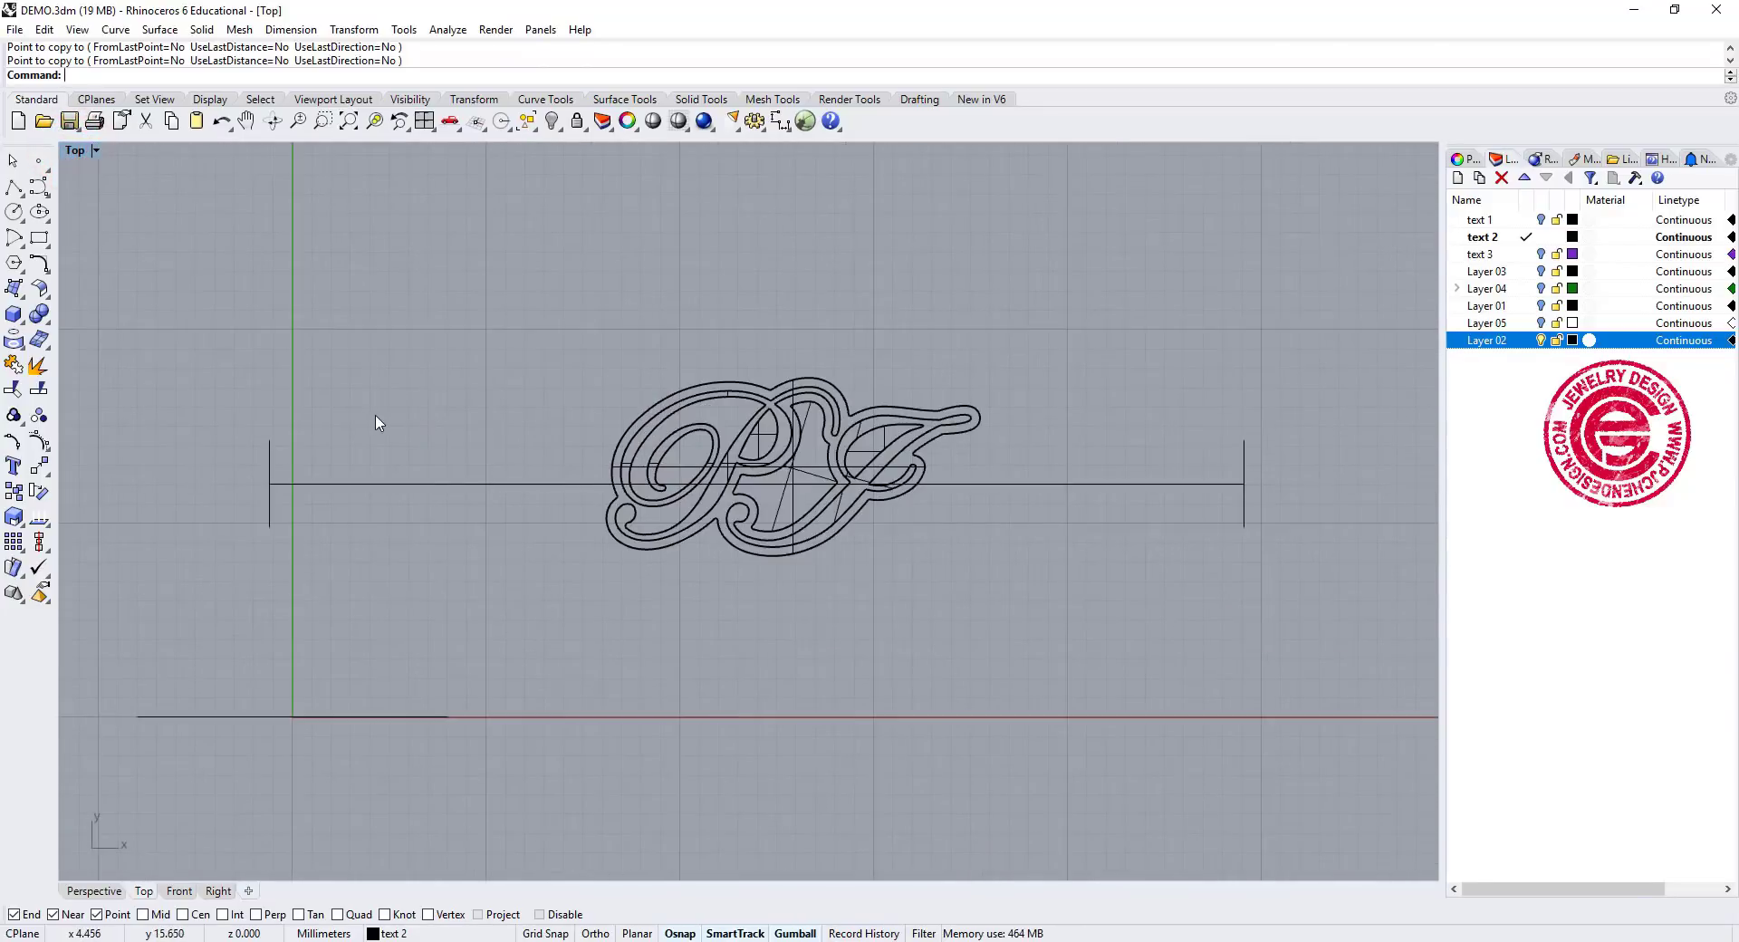
Draw an S-shaped control-point curve from the left perpendicular line's upper end, crossing below the length line to the P's lower curl
left_click(39, 185)
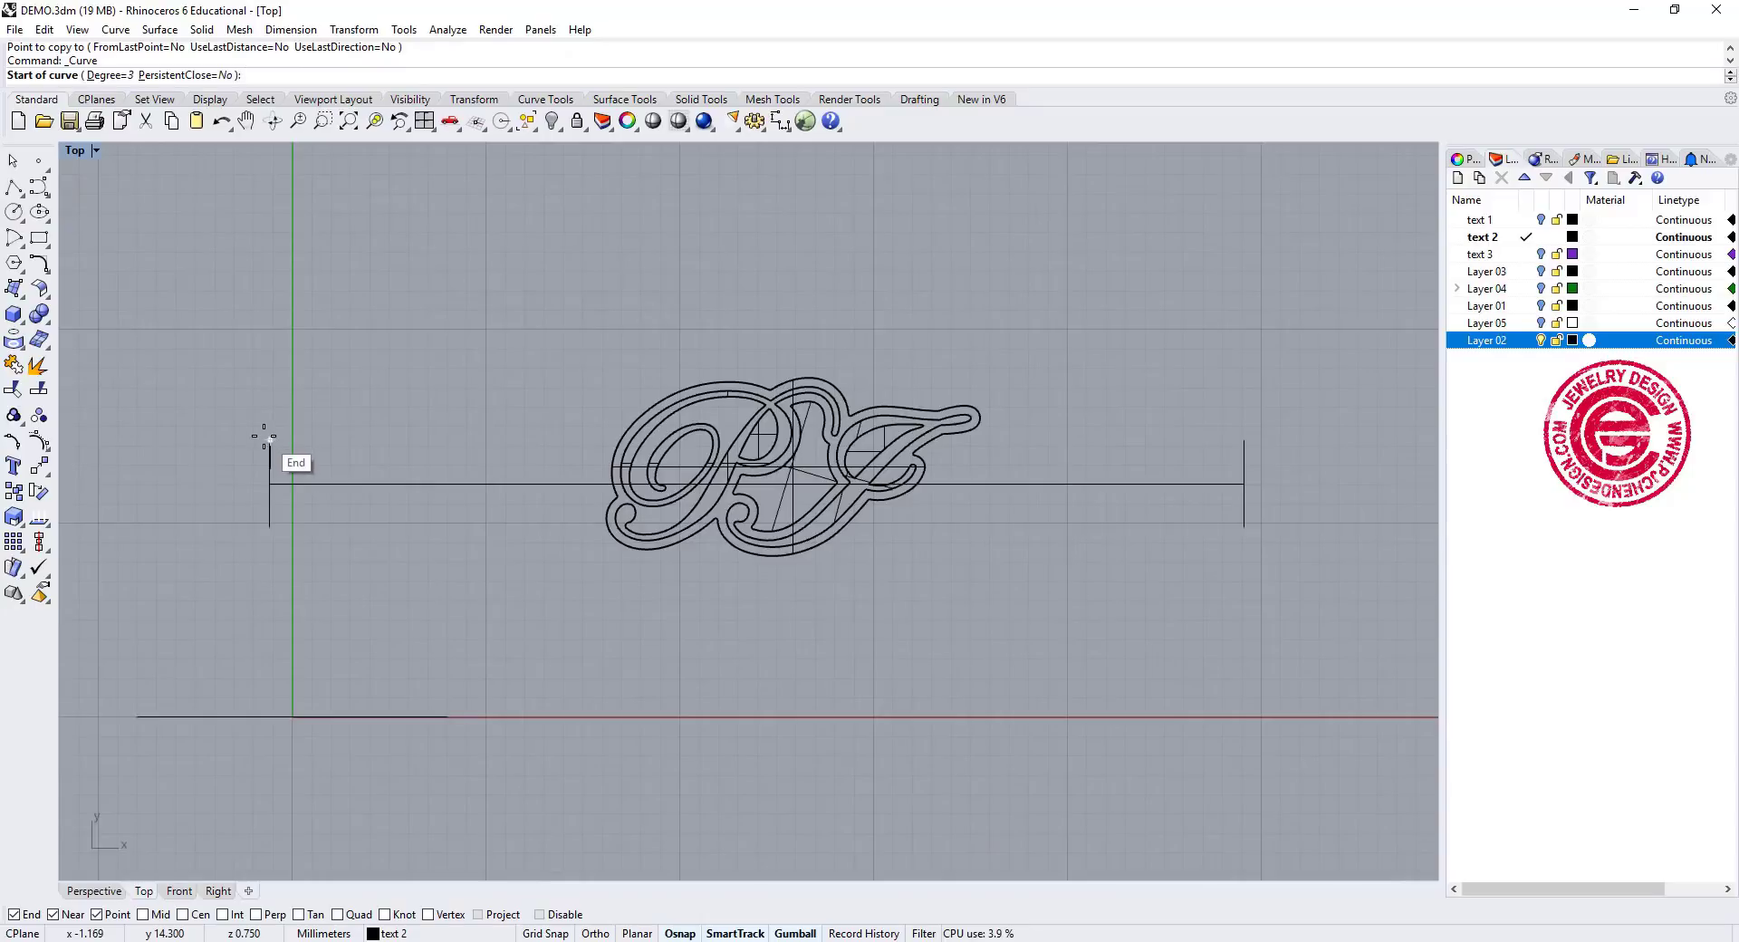
double_click(74, 154)
scroll(797, 317, "up", 3)
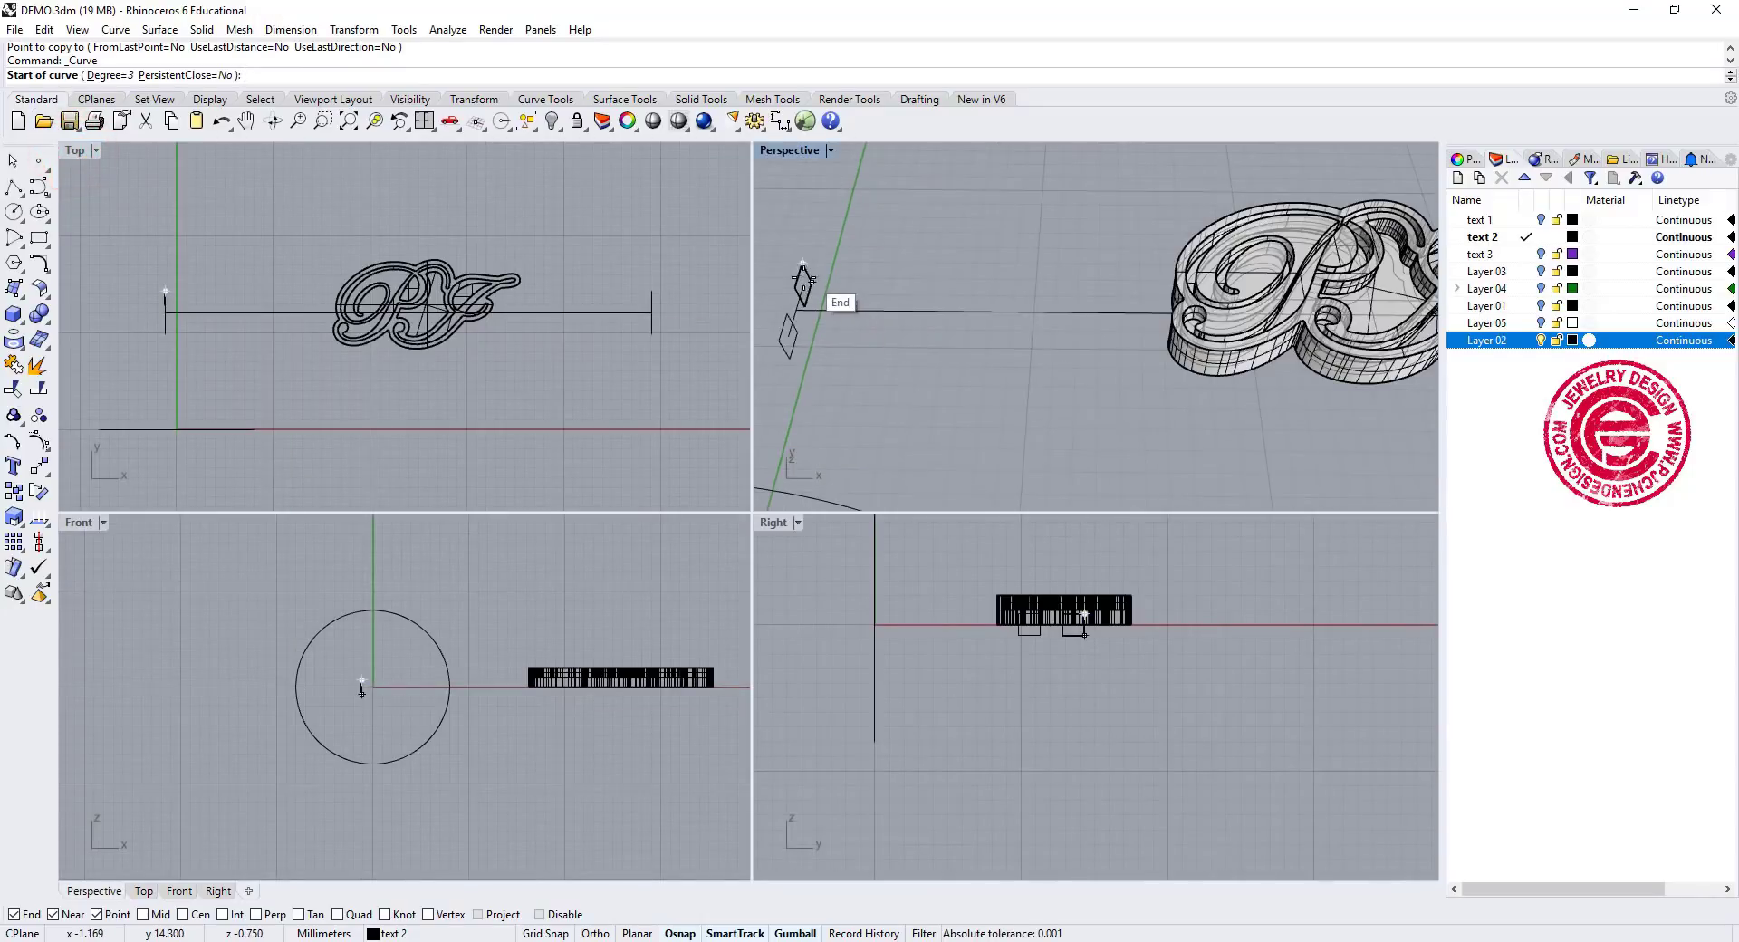
scroll(802, 284, "up", 2)
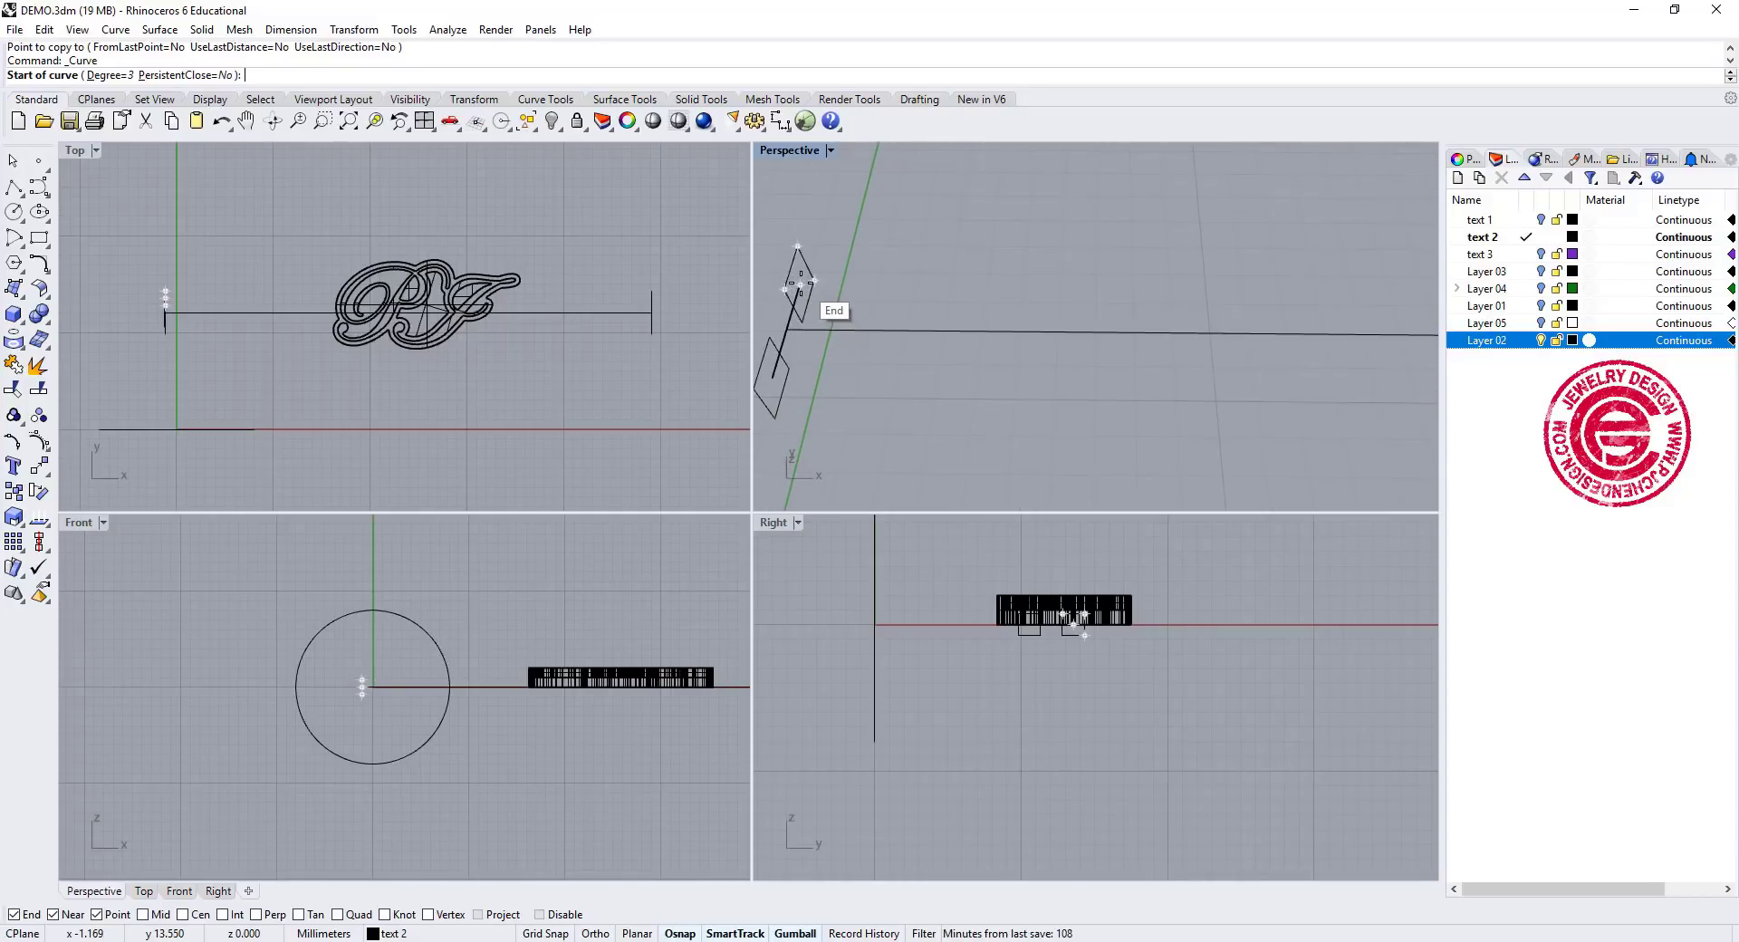
left_click(802, 282)
scroll(234, 333, "up", 3)
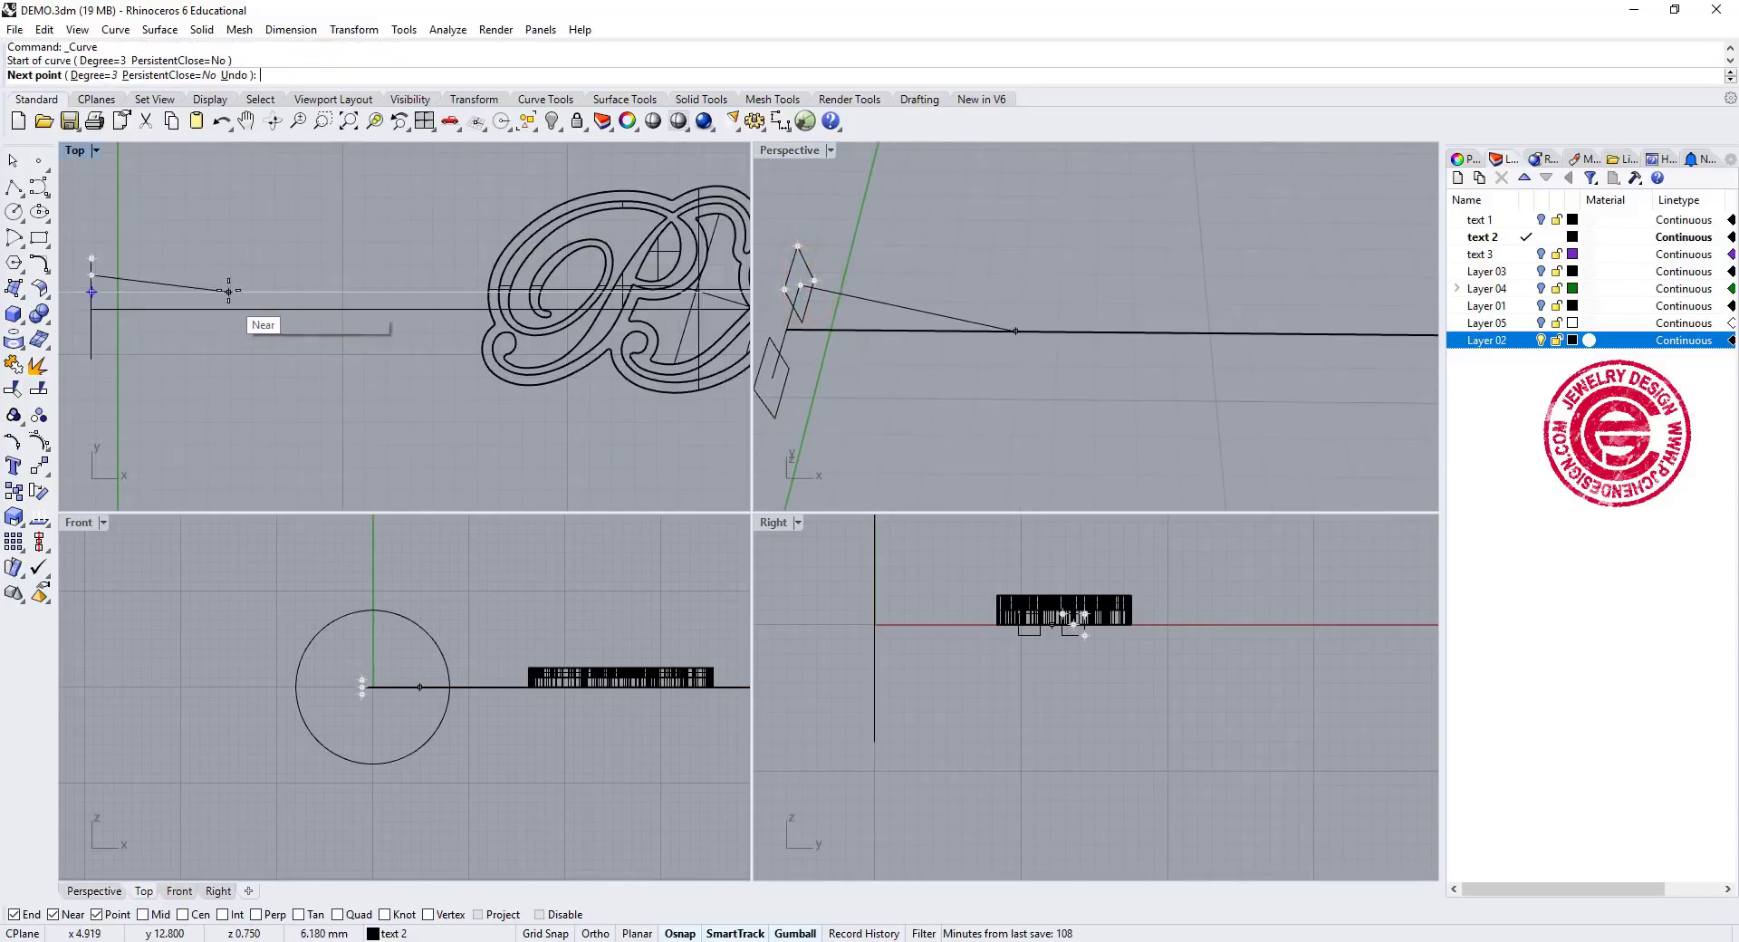
left_click(255, 258)
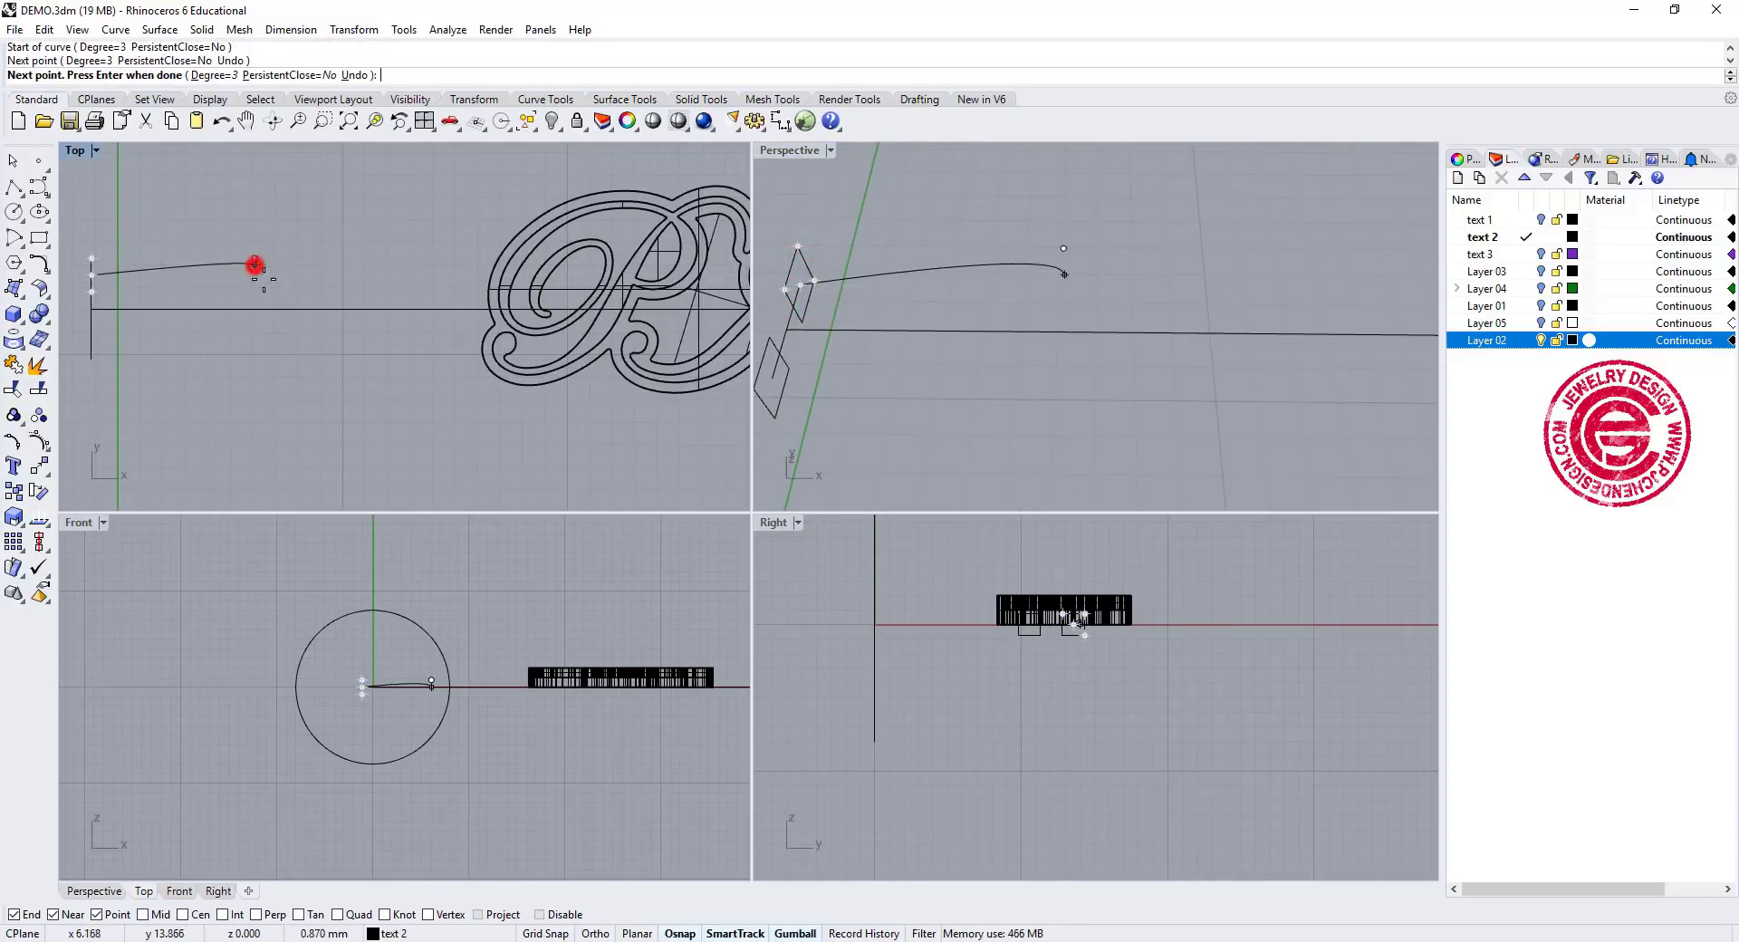
left_click(340, 356)
left_click(448, 359)
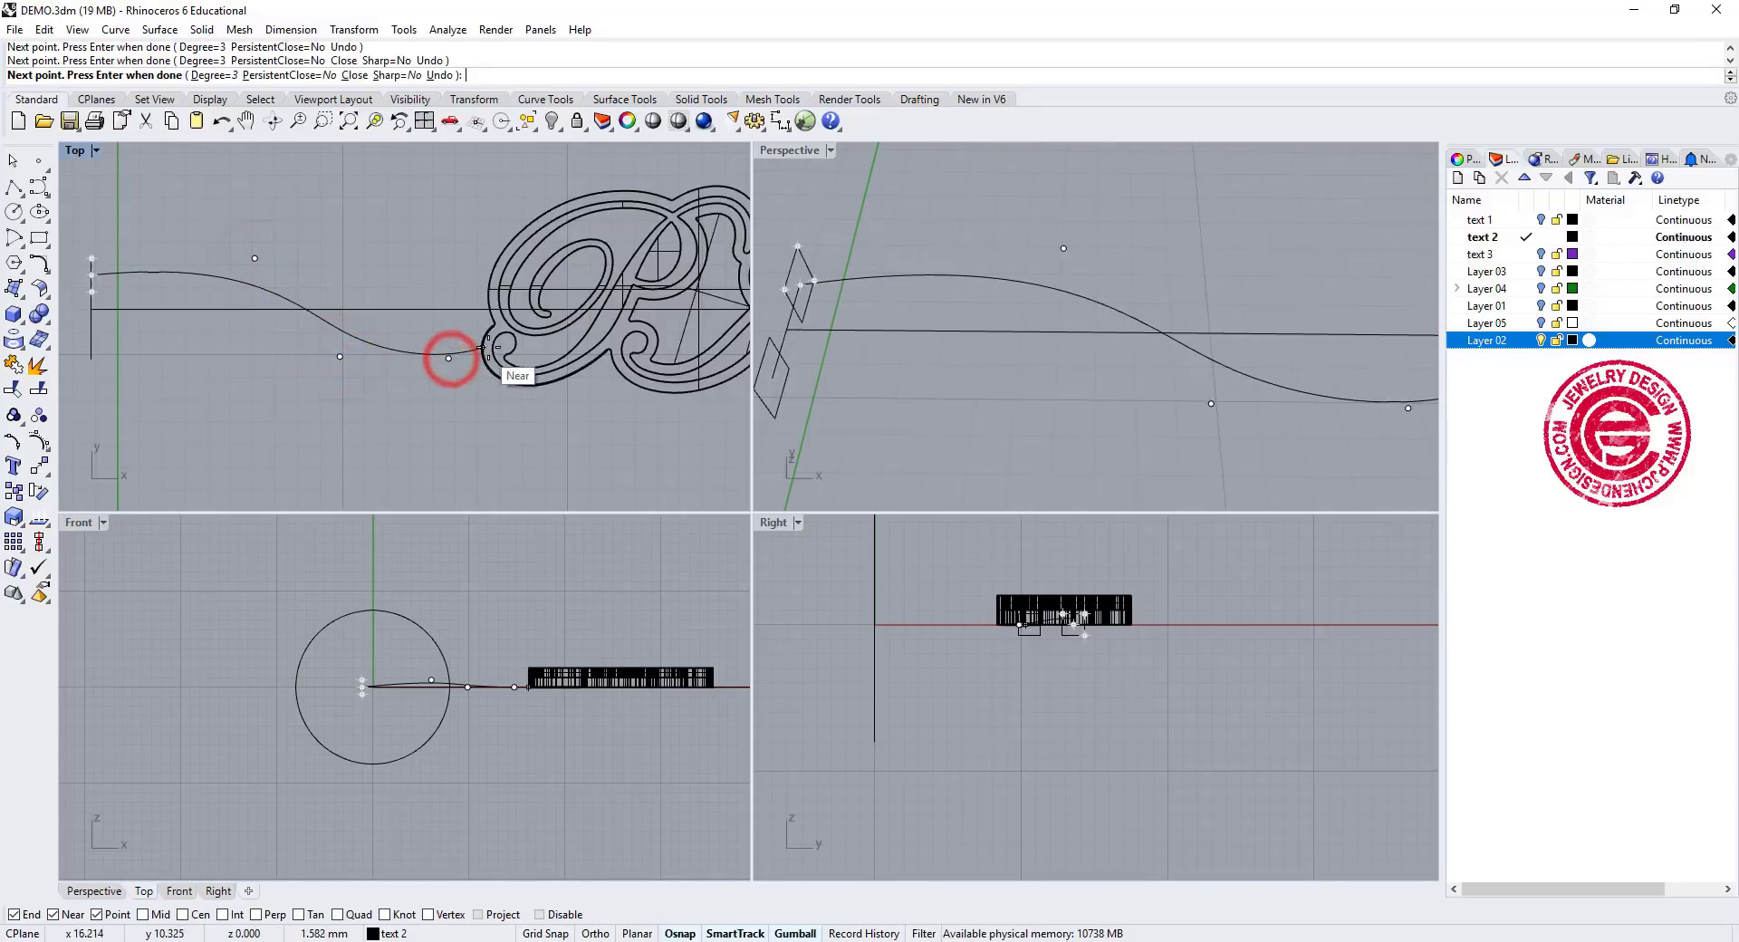
scroll(492, 346, "up", 3)
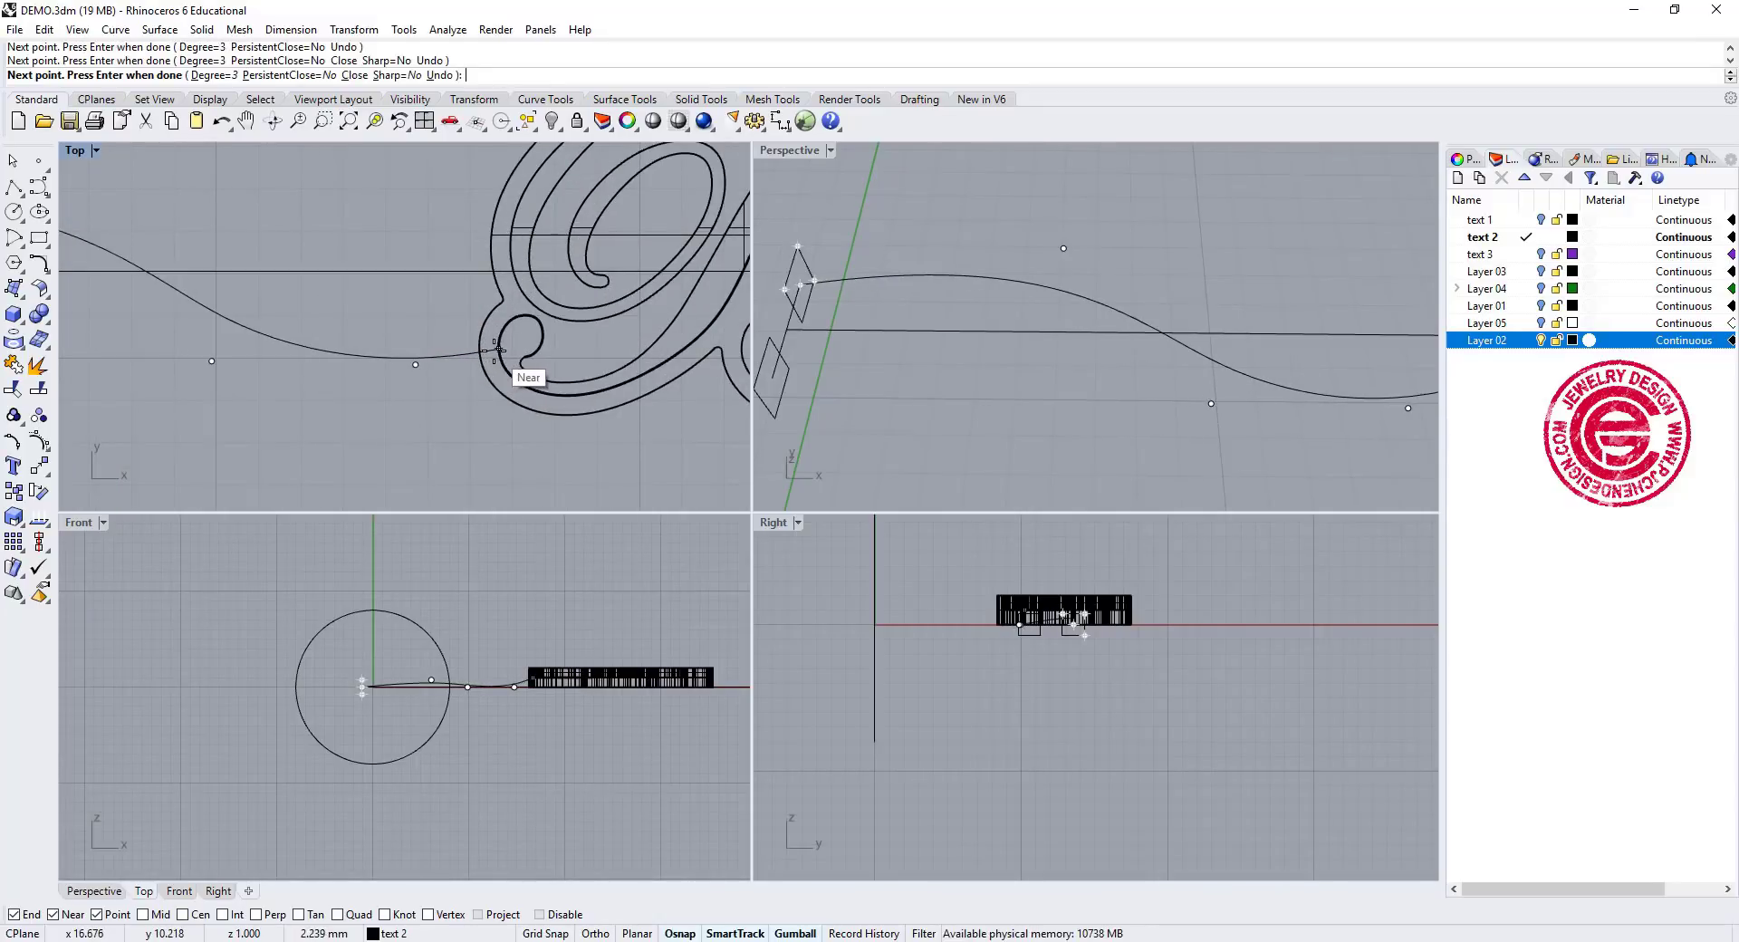
left_click(497, 349)
key("Return")
scroll(428, 404, "down", 5)
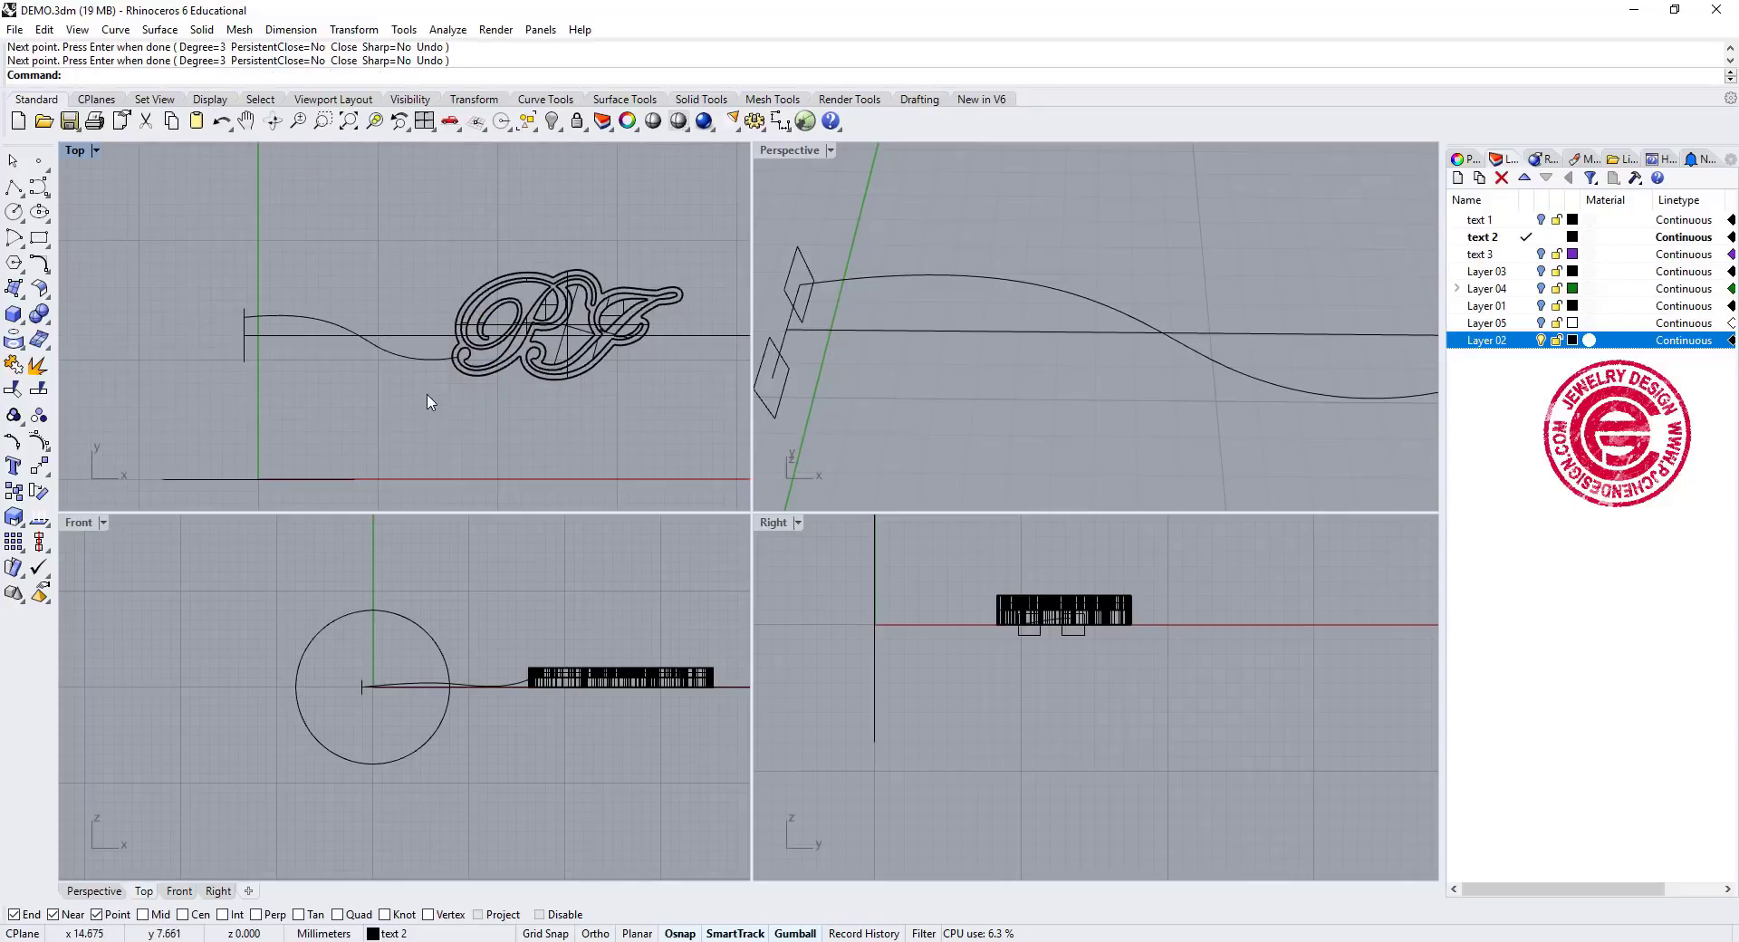
Draw an opposing control-point curve from the left perpendicular line's lower end, crossing above the length line to the P's upper left border
key("Return")
left_click(774, 376)
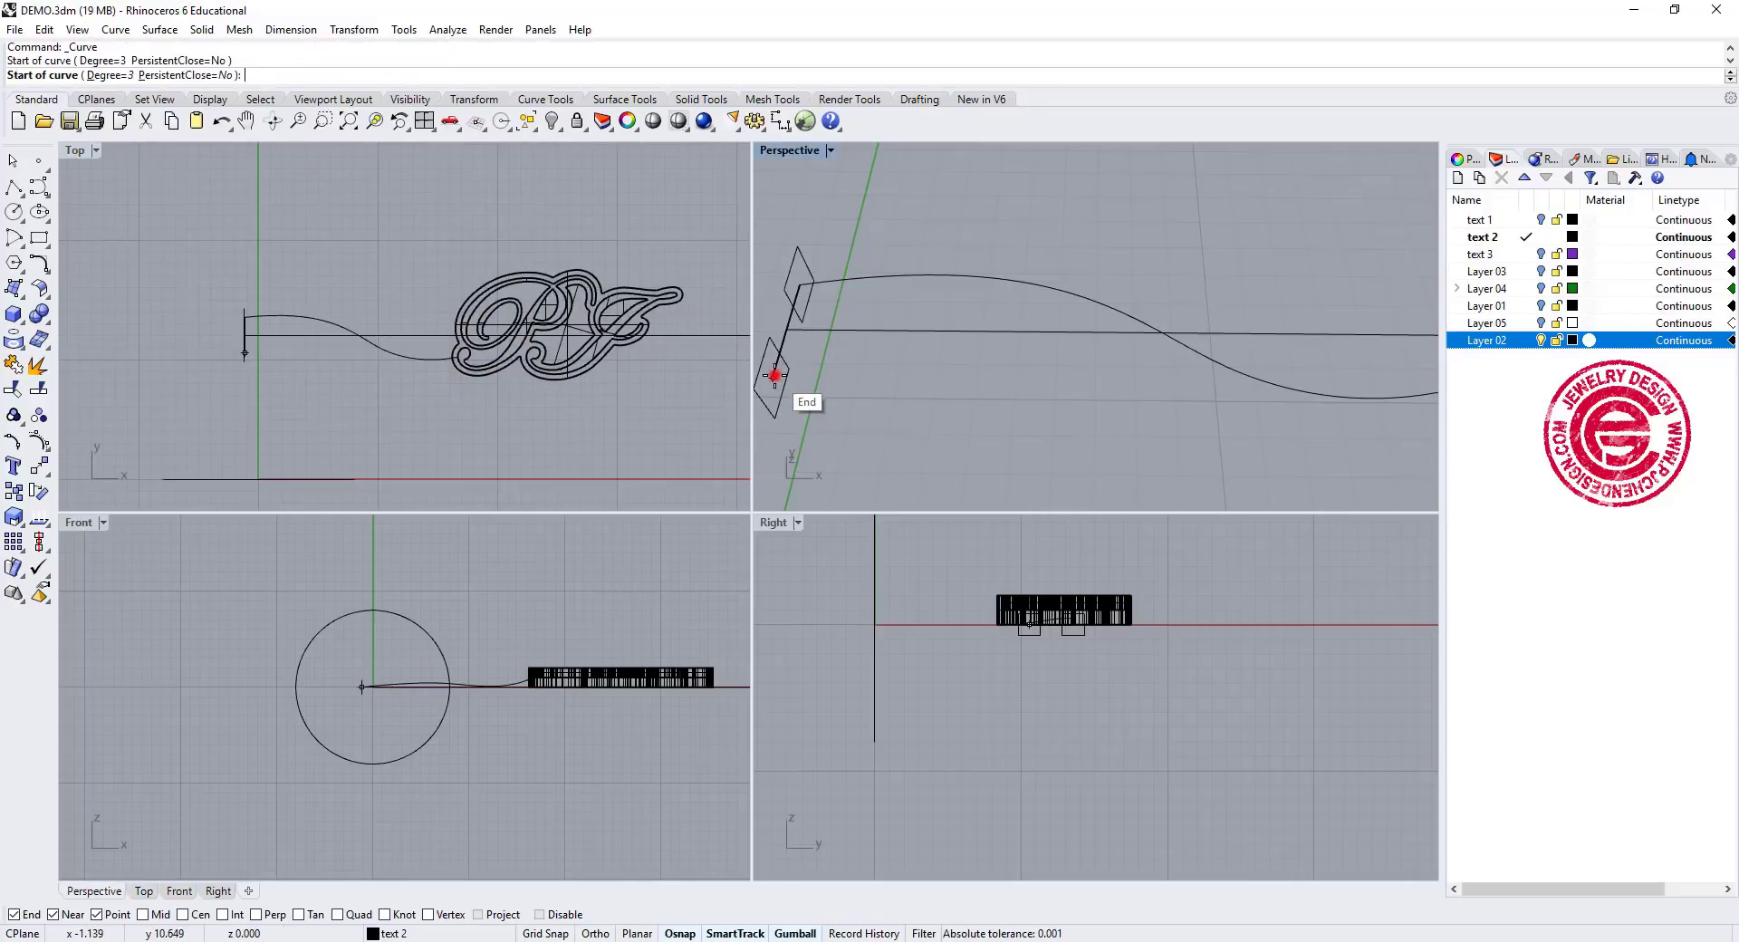
left_click(356, 366)
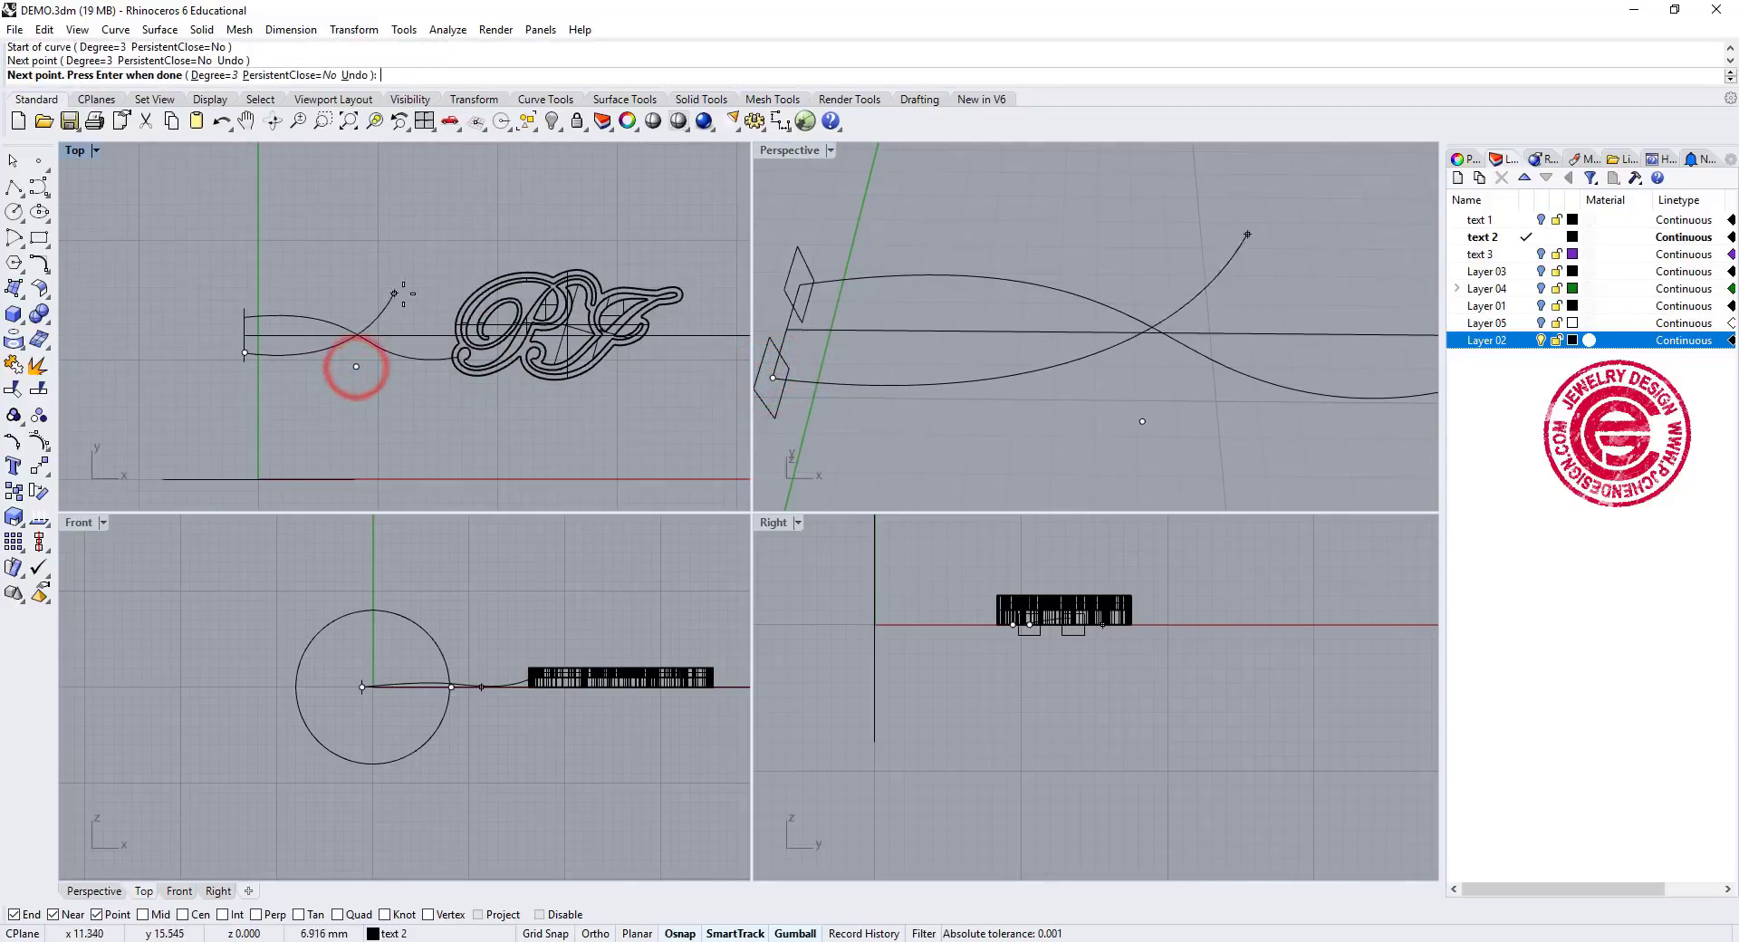
left_click(405, 292)
scroll(467, 305, "up", 5)
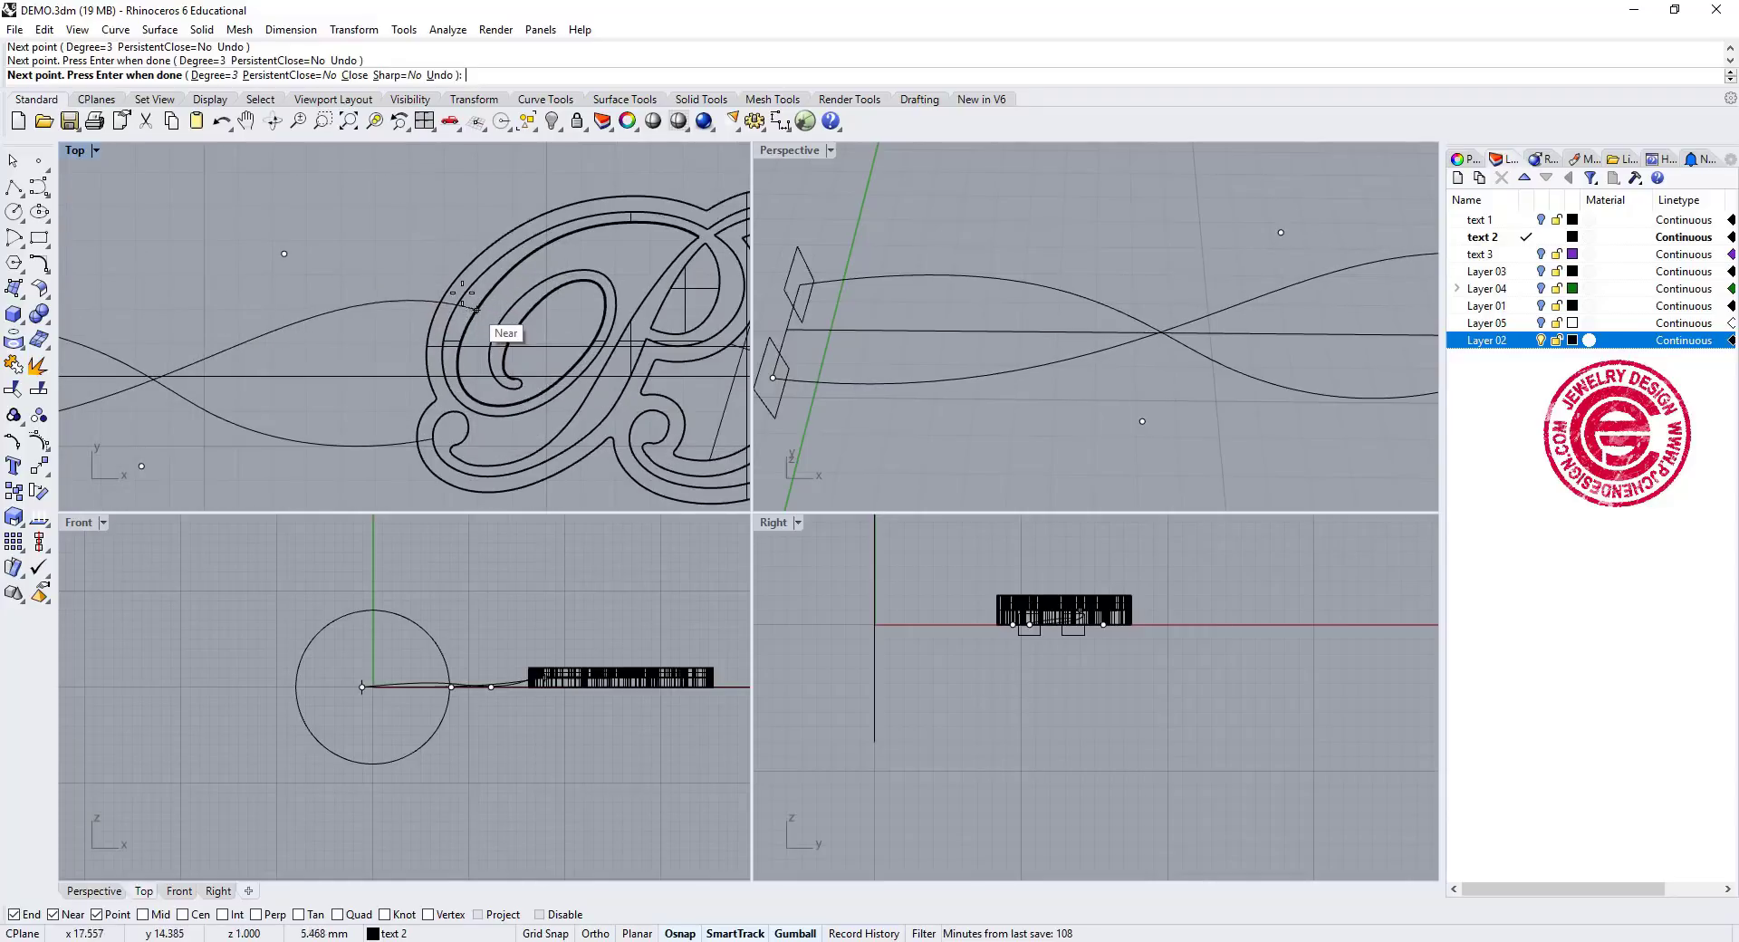
scroll(456, 283, "up", 6)
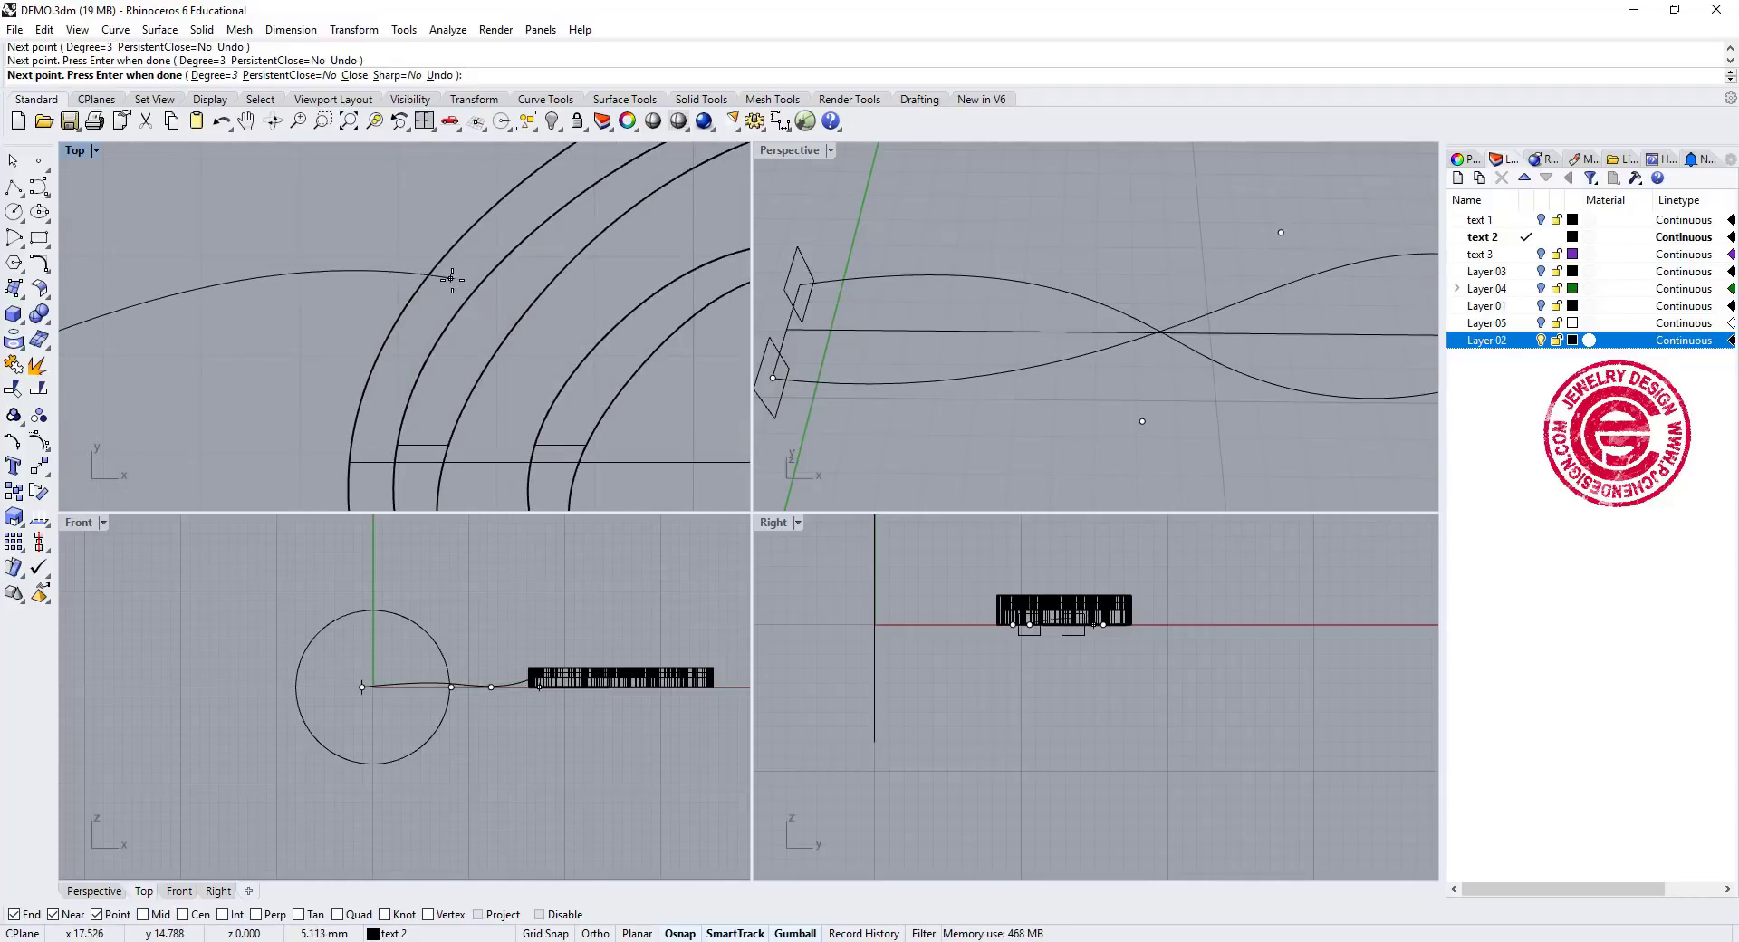
left_click(455, 283)
scroll(456, 283, "down", 10)
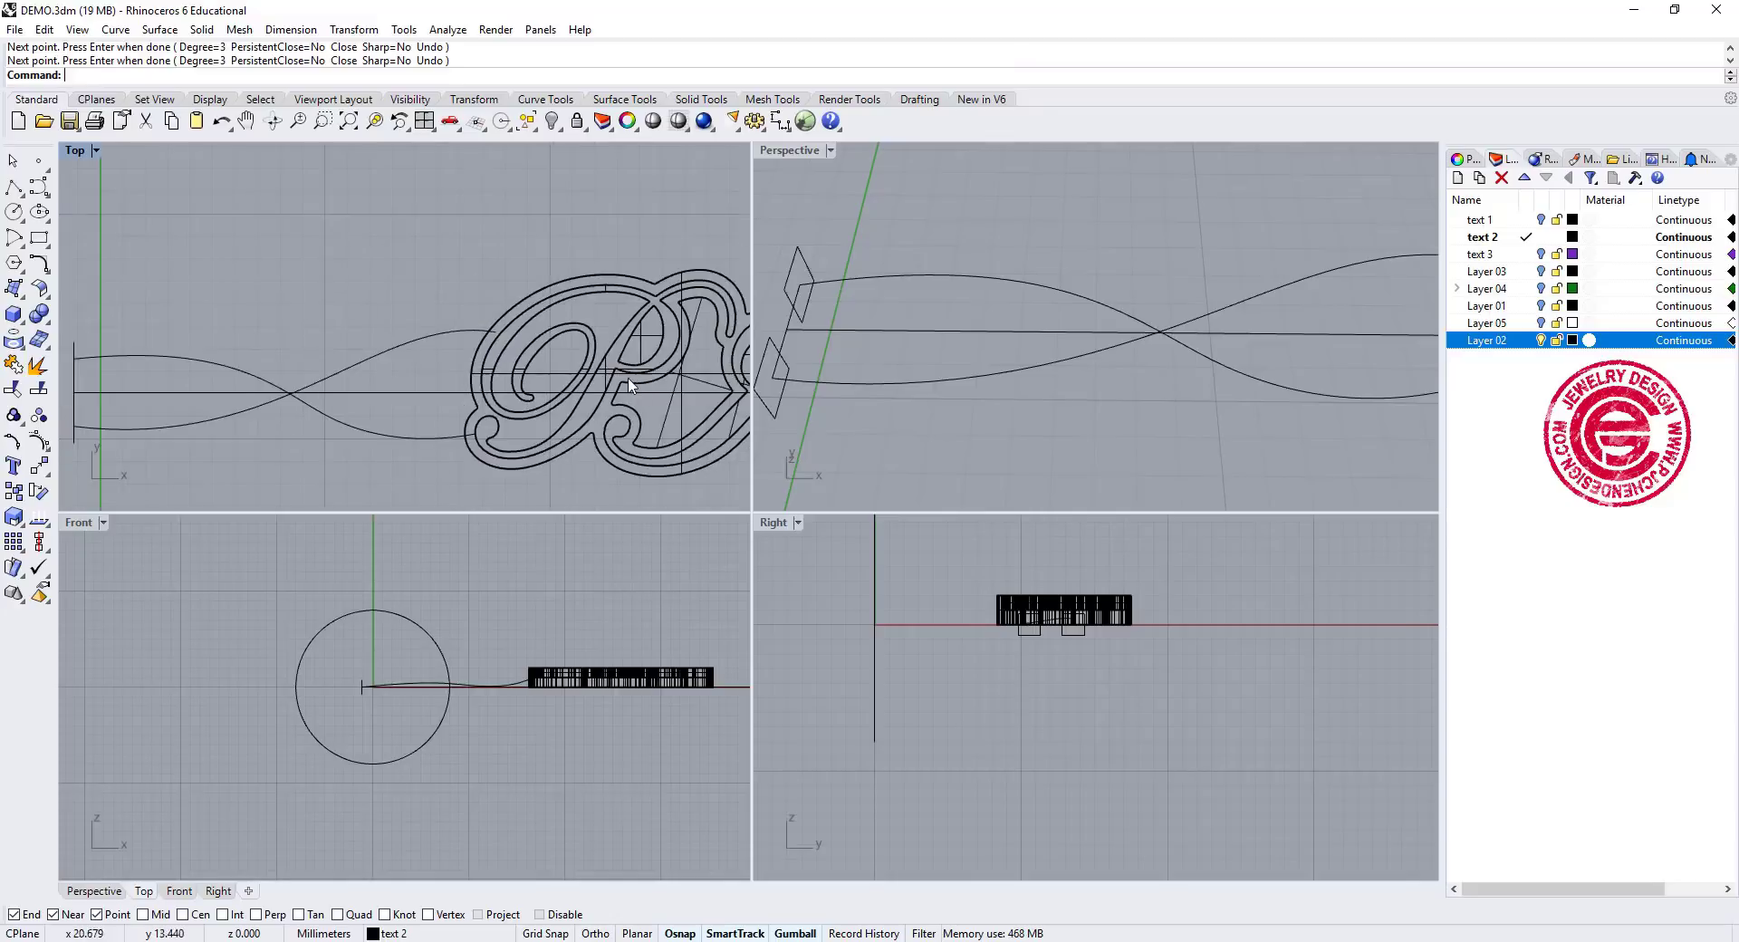
key("Return")
Draw an S-shaped control-point curve from the right perpendicular line's upper end, crossing below the length line to the J's lower border
right_click_drag(714, 394, 385, 342)
scroll(542, 340, "down", 6)
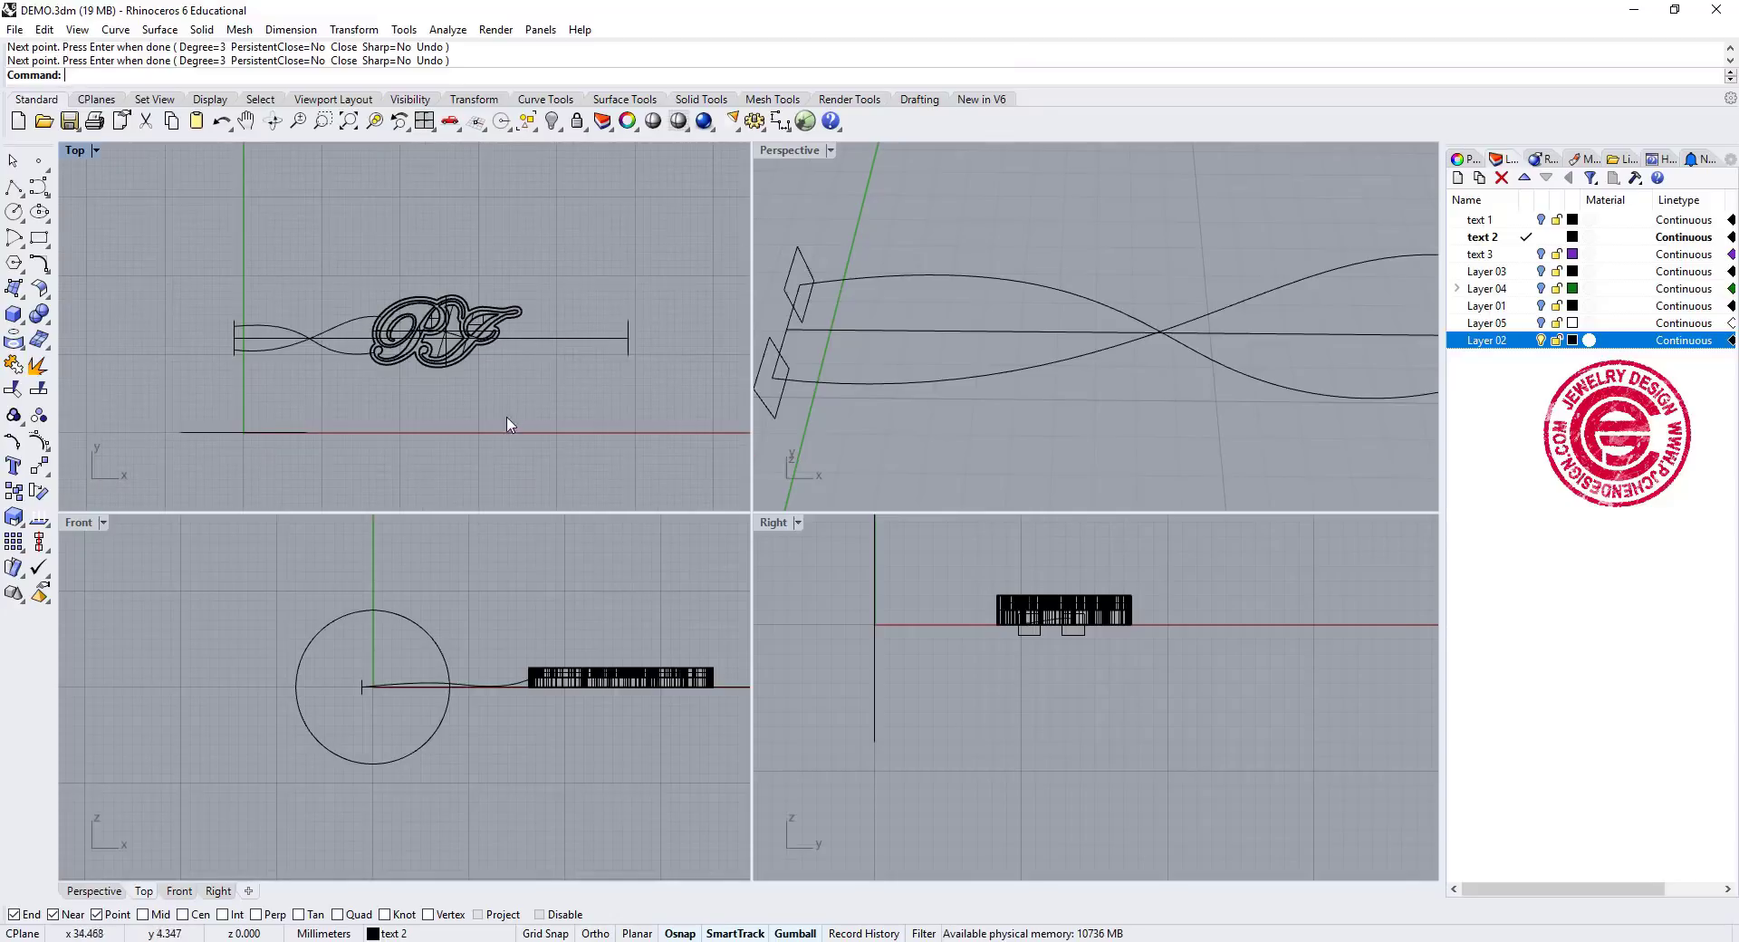
right_click_drag(602, 357, 534, 369)
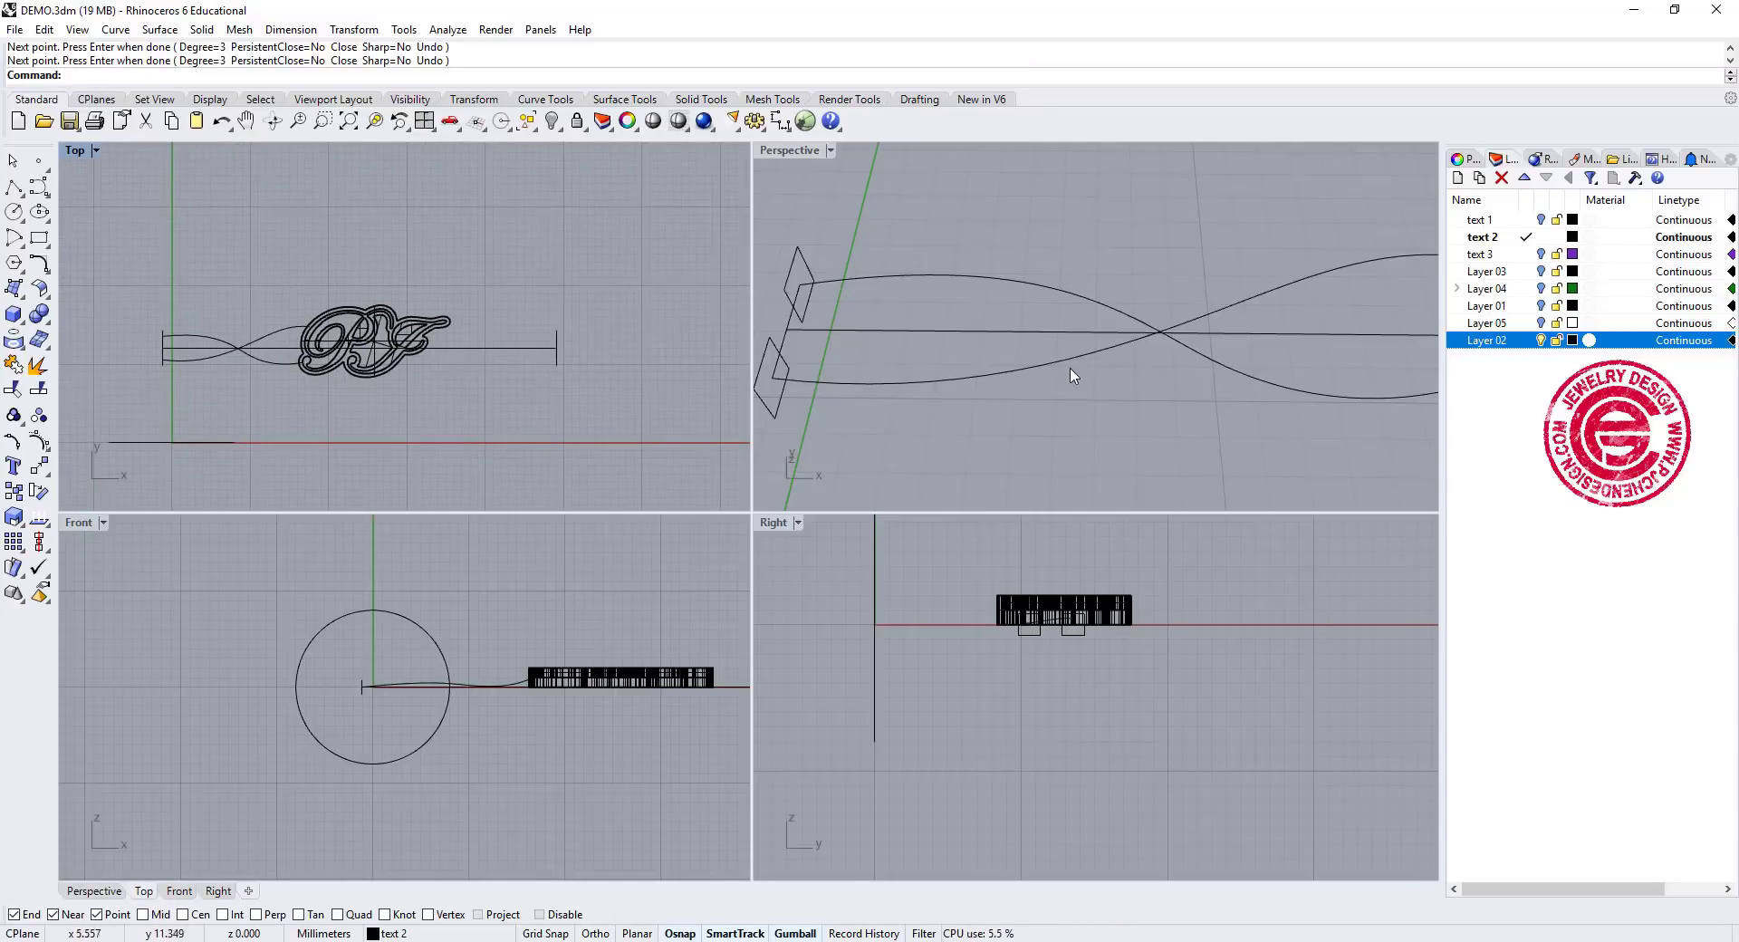
scroll(1069, 369, "down", 4)
right_click_drag(1227, 385, 922, 372, "shift")
right_click_drag(1256, 361, 1096, 379, "shift")
scroll(1222, 382, "down", 5)
right_click_drag(1289, 389, 970, 241, "shift")
scroll(1123, 350, "up", 2)
right_click_drag(1123, 351, 1123, 335)
key("Return")
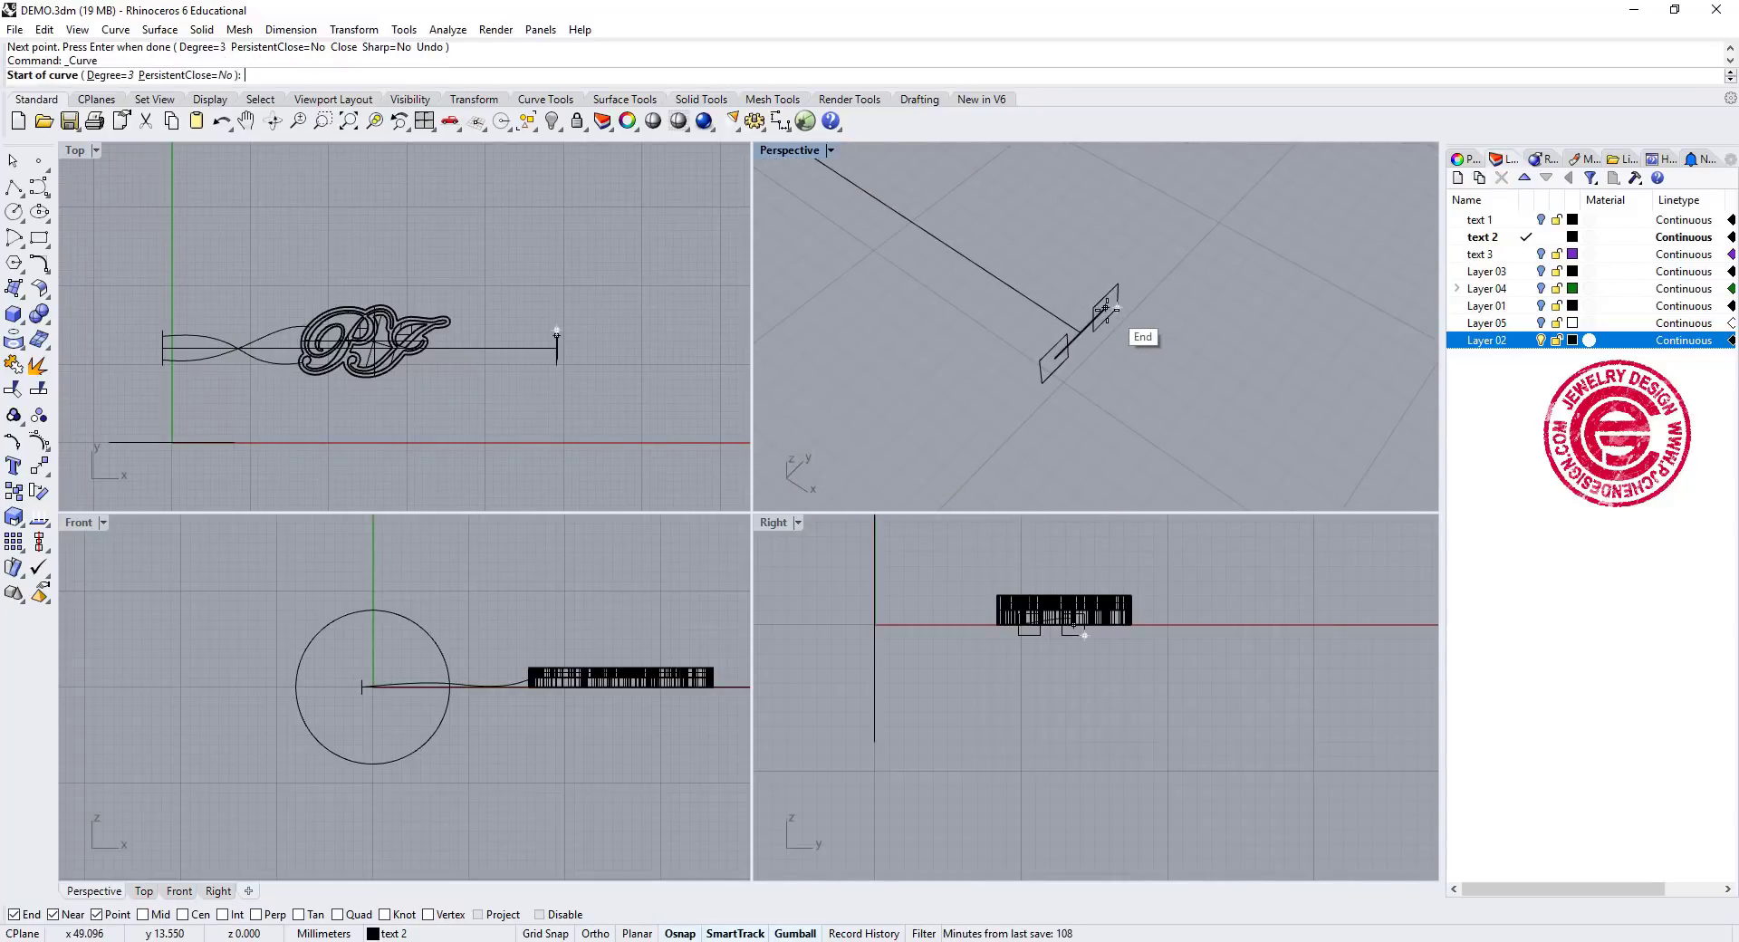
left_click(1107, 310)
scroll(534, 321, "up", 5)
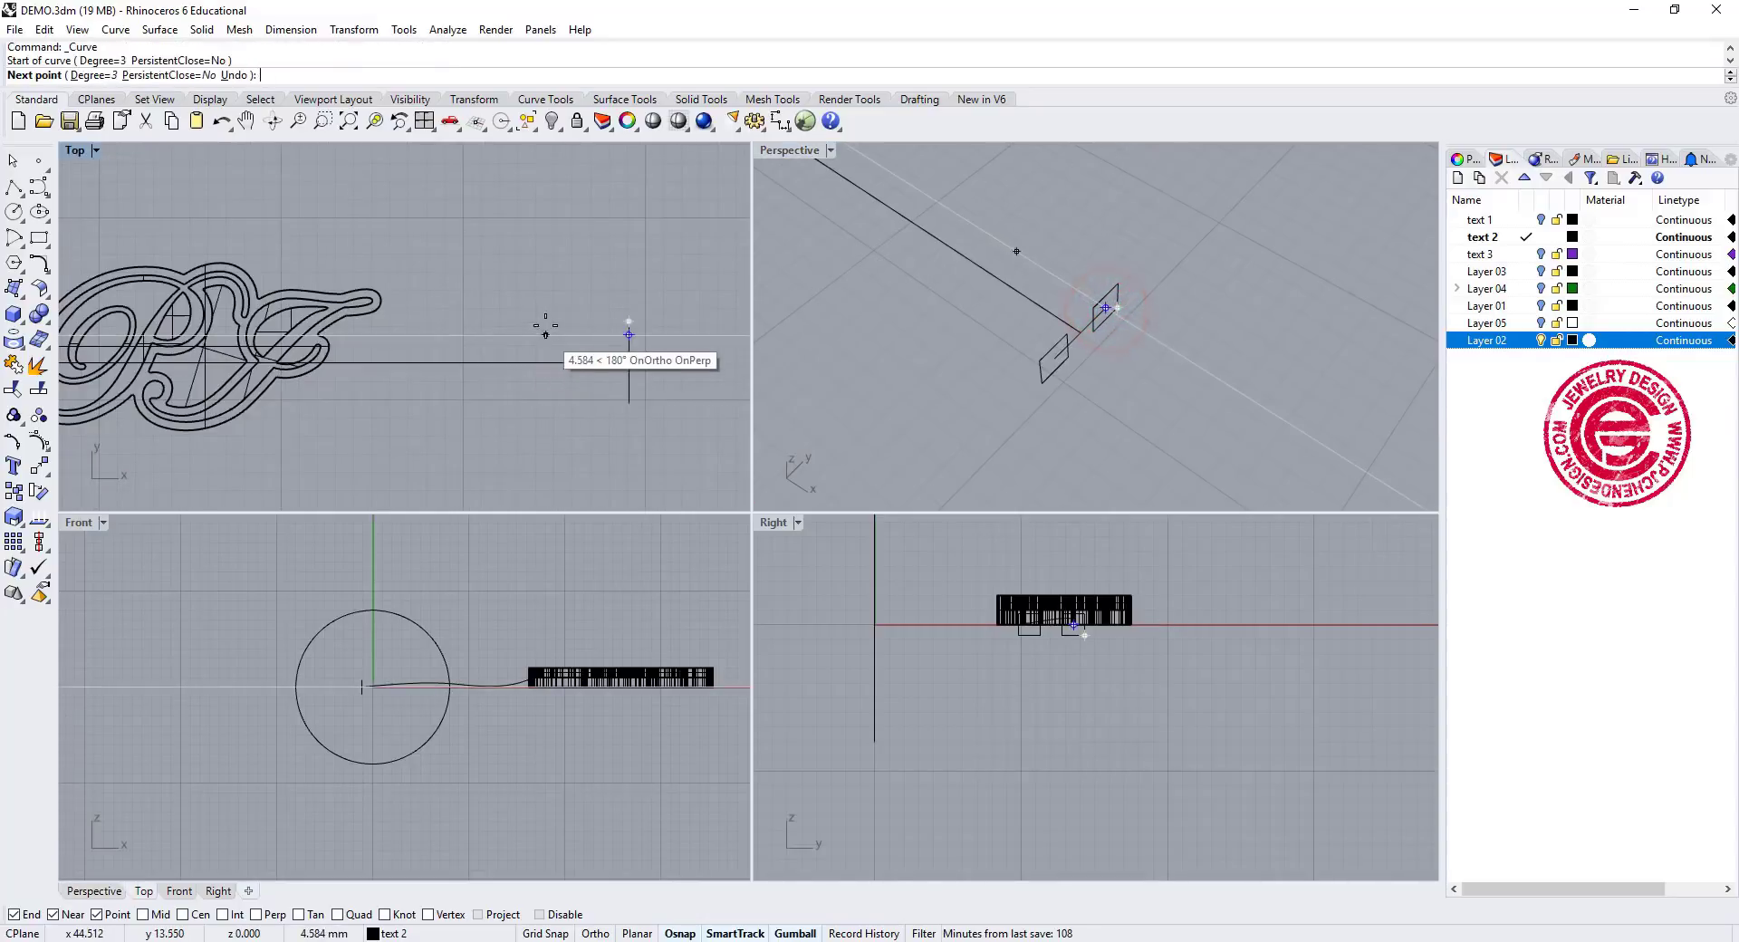
left_click(547, 320)
left_click(425, 394)
left_click(291, 406)
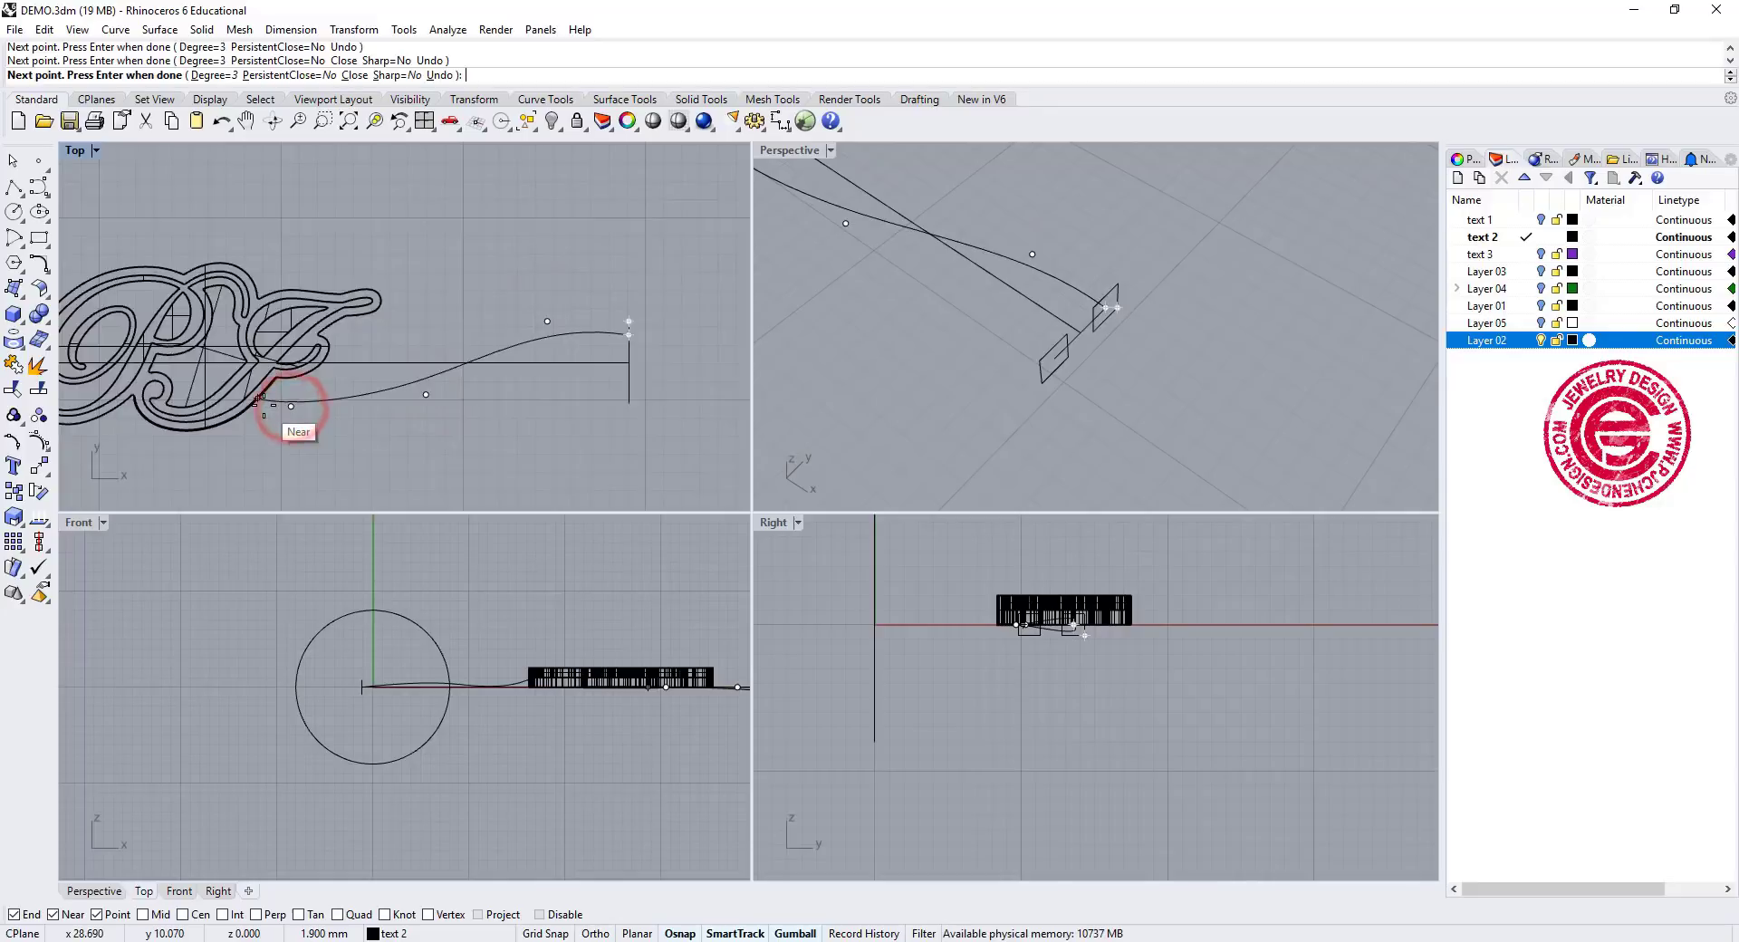
scroll(263, 404, "up", 5)
left_click(191, 368)
key("Return")
scroll(345, 372, "down", 5)
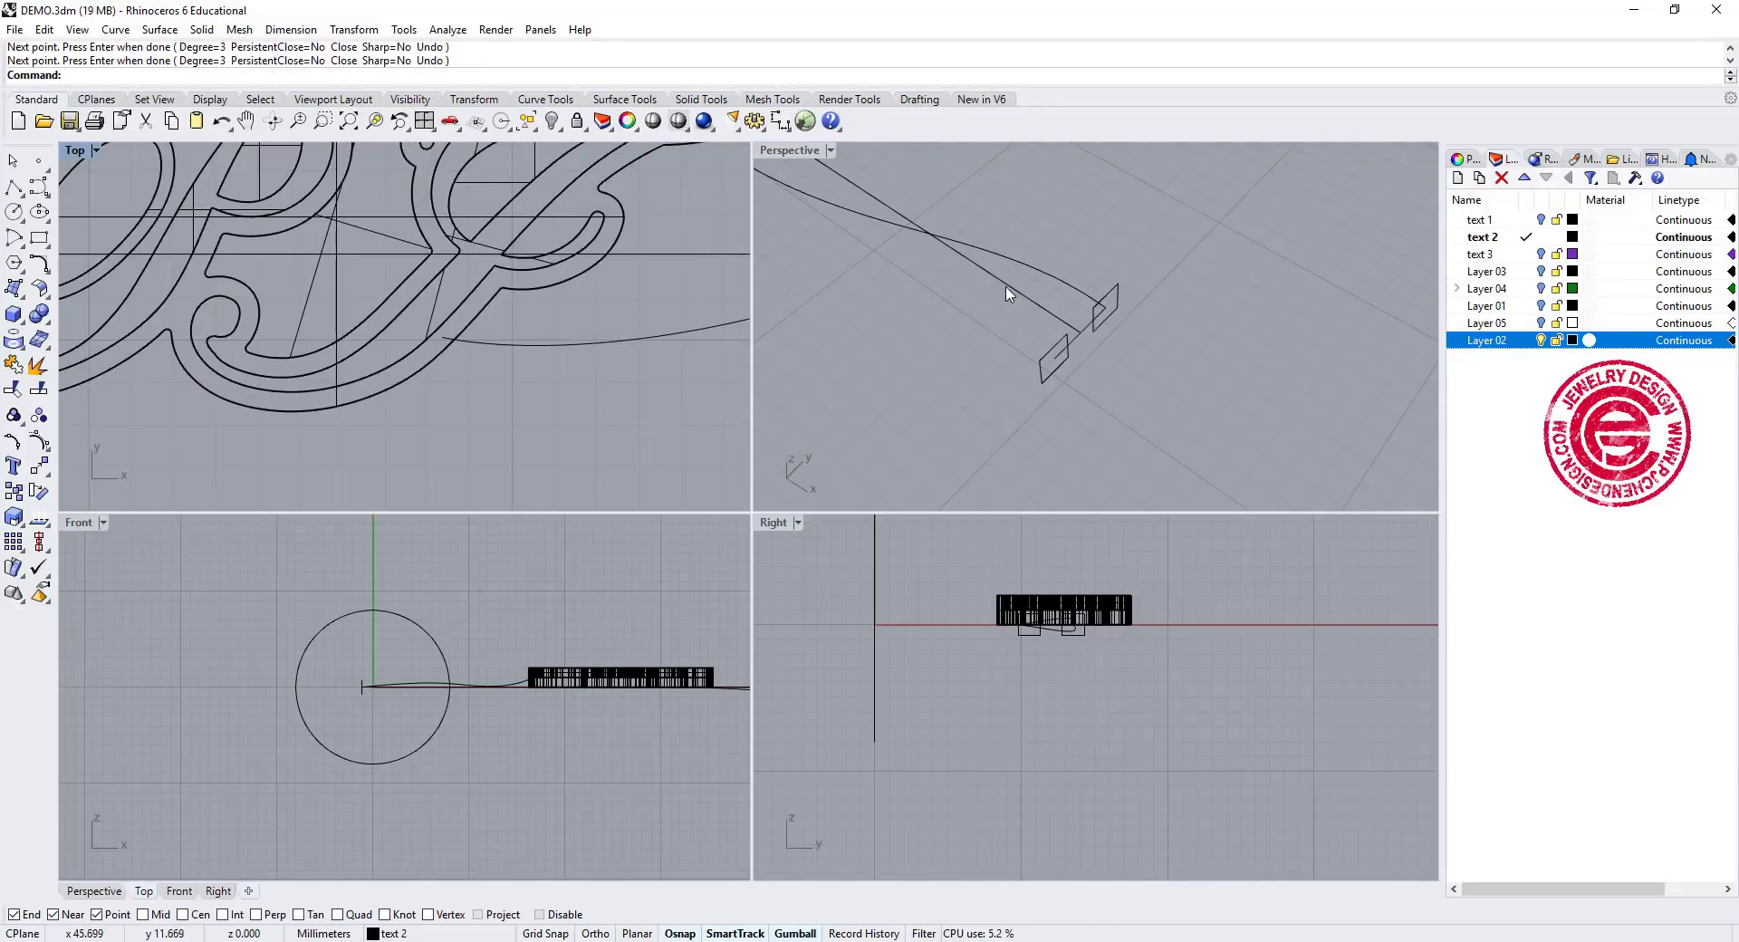
Draw an opposing control-point curve from the right perpendicular line's lower end, crossing above the length line to the underside of the J's upper arm
scroll(1010, 292, "down", 4)
key("Return")
scroll(1085, 408, "up", 4)
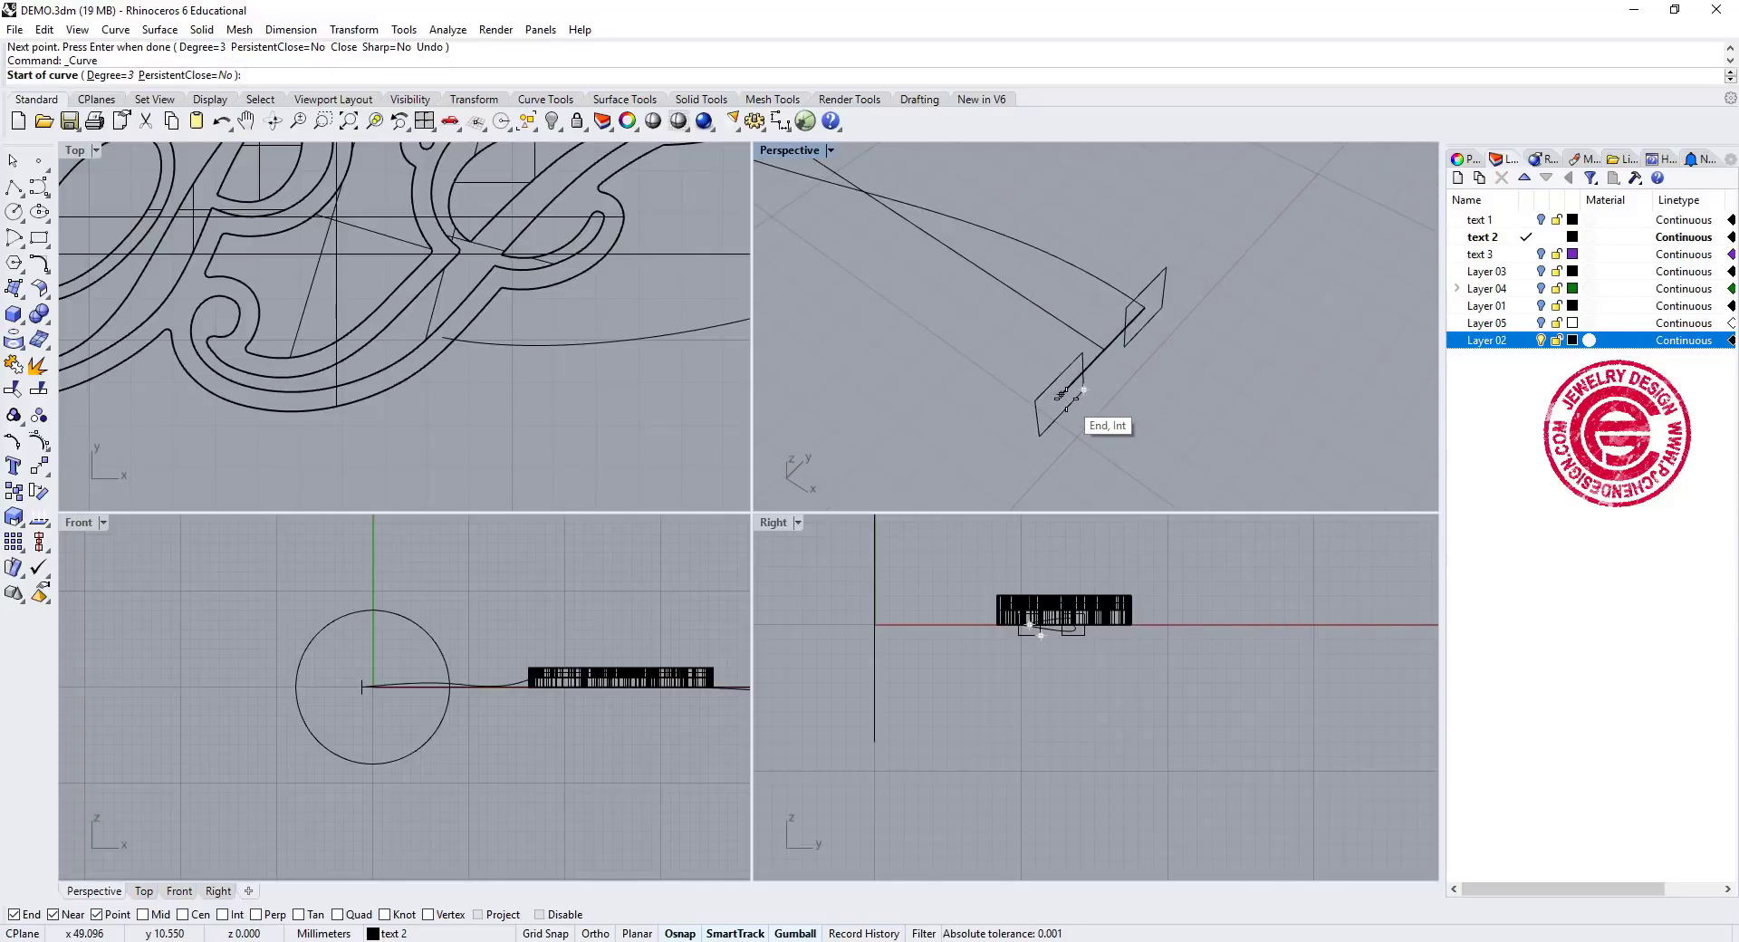
left_click(1064, 396)
scroll(406, 268, "down", 8)
scroll(546, 283, "down", 2)
right_click_drag(599, 309, 464, 385)
left_click(515, 370)
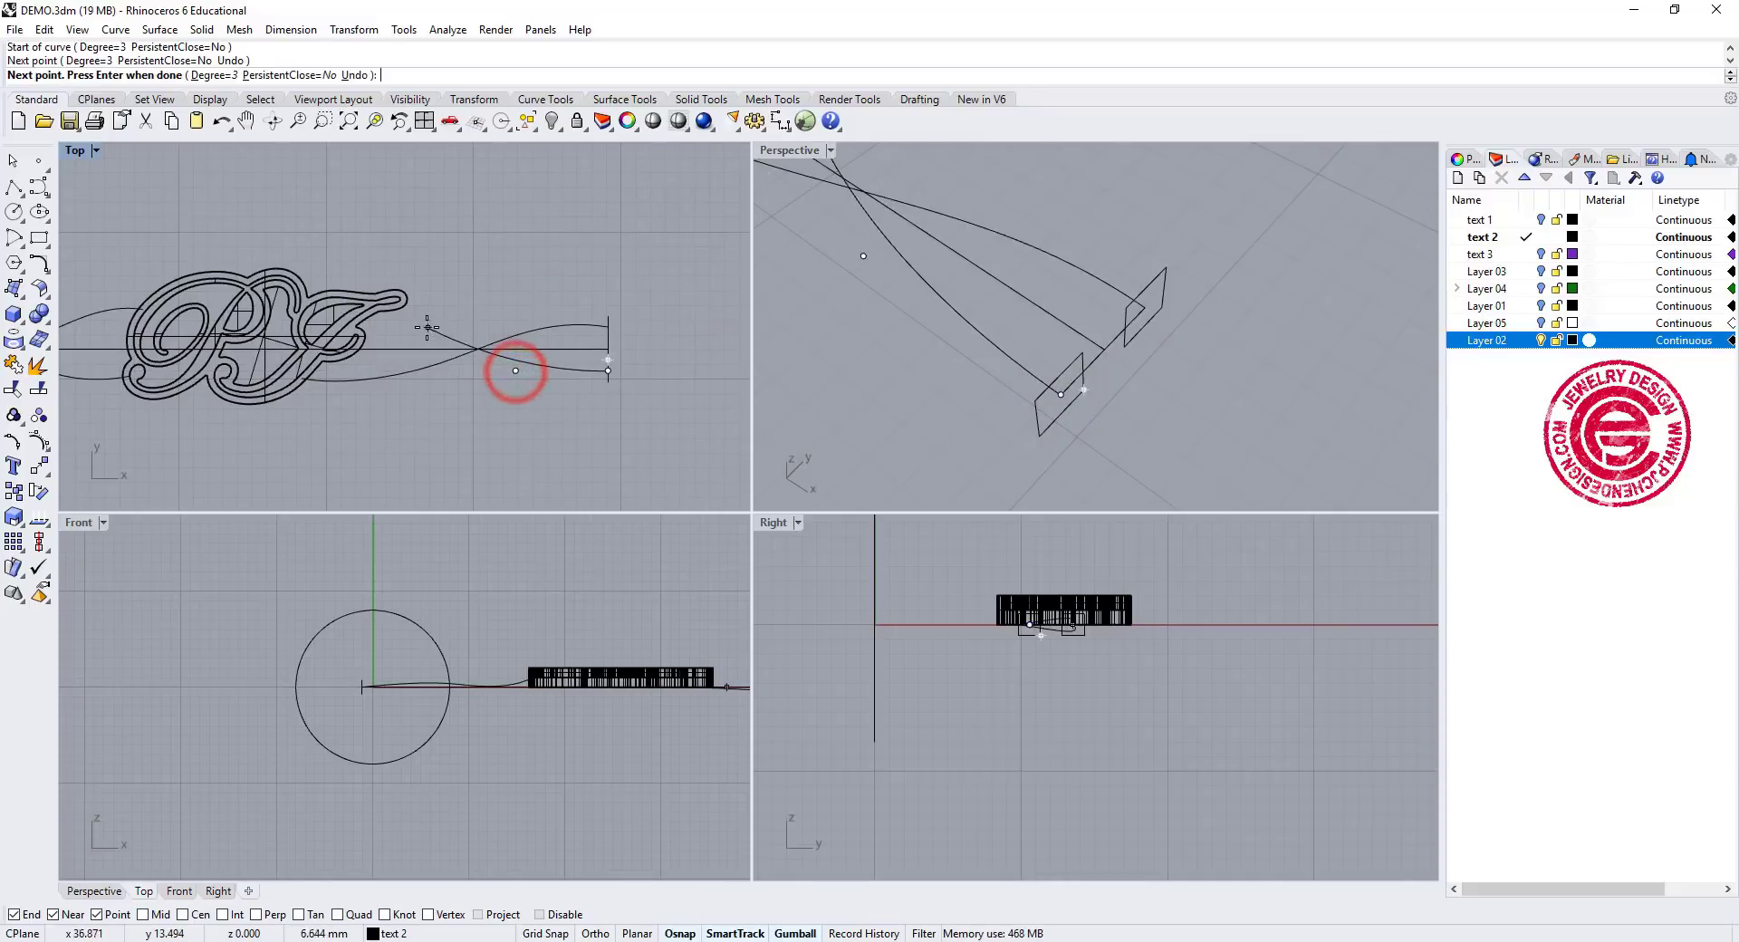
left_click(423, 326)
scroll(412, 328, "up", 5)
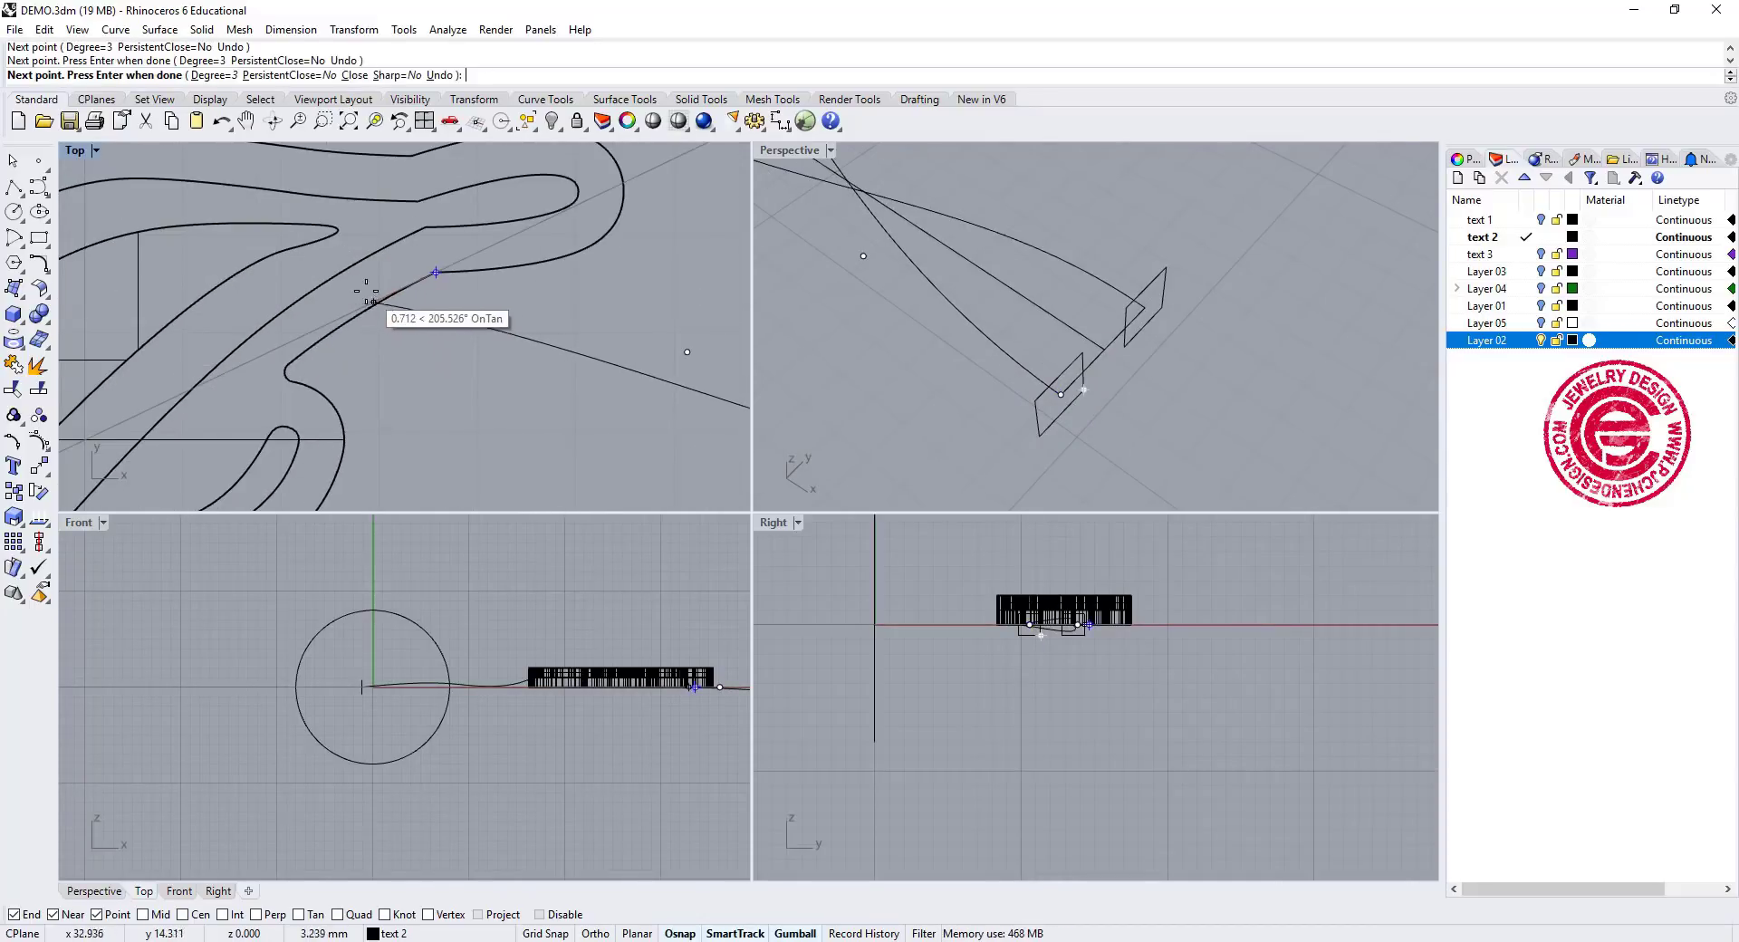
left_click(352, 291)
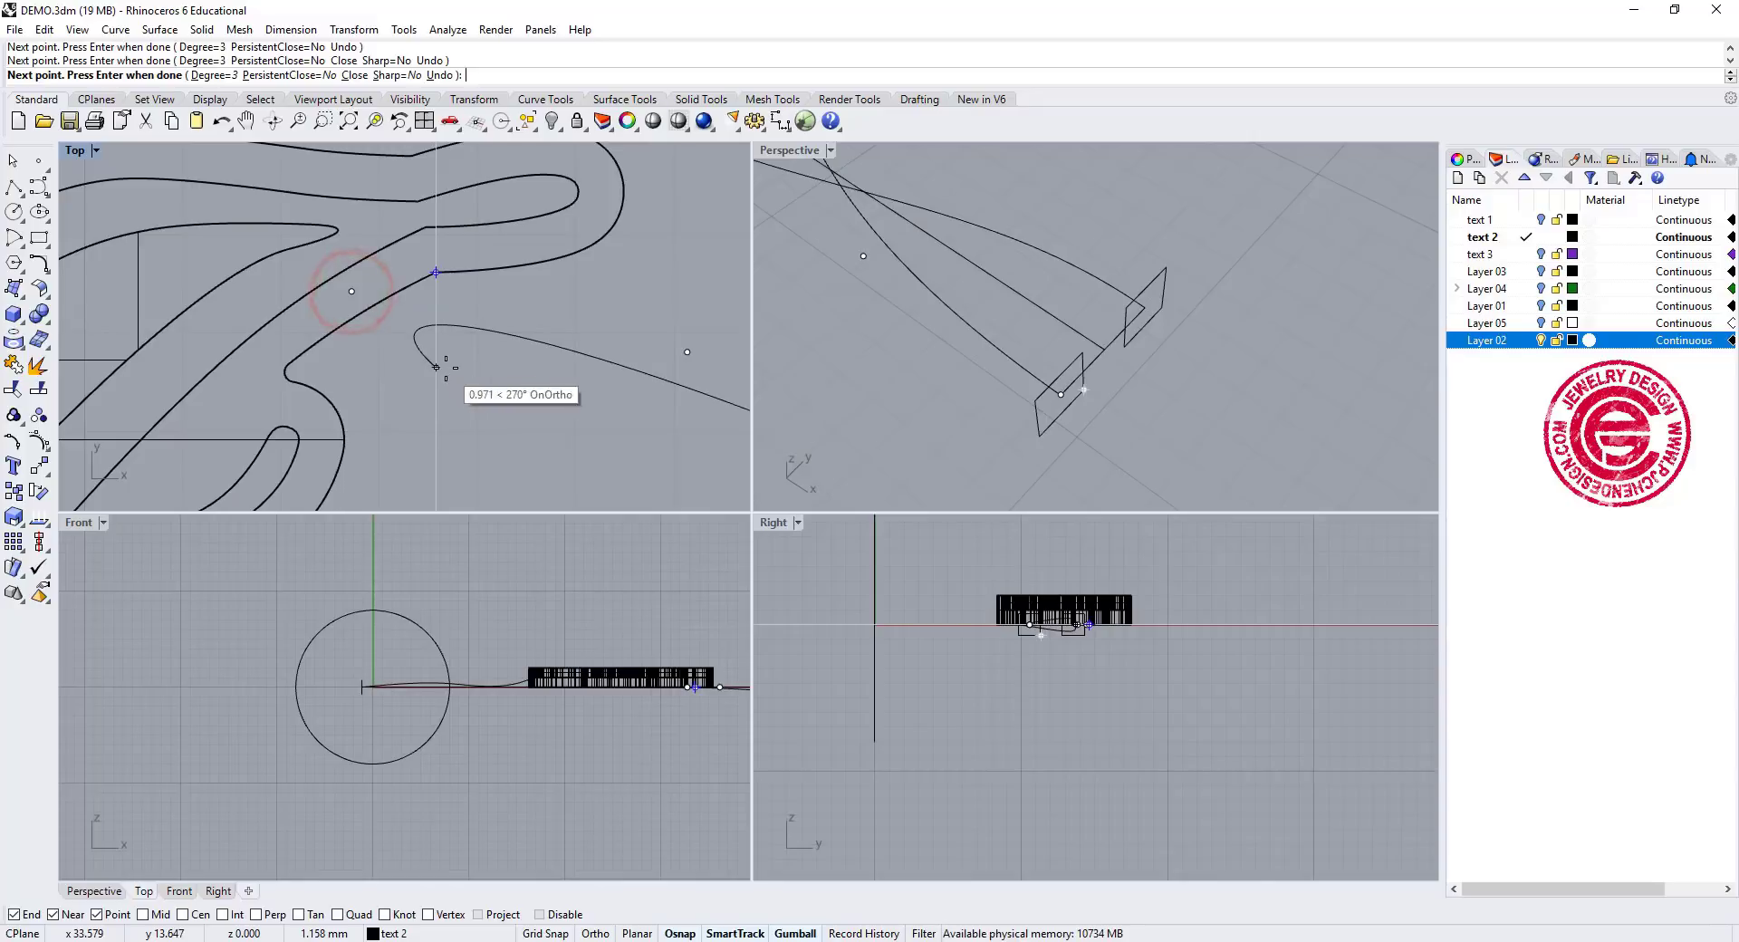
key("Return")
scroll(454, 376, "down", 6)
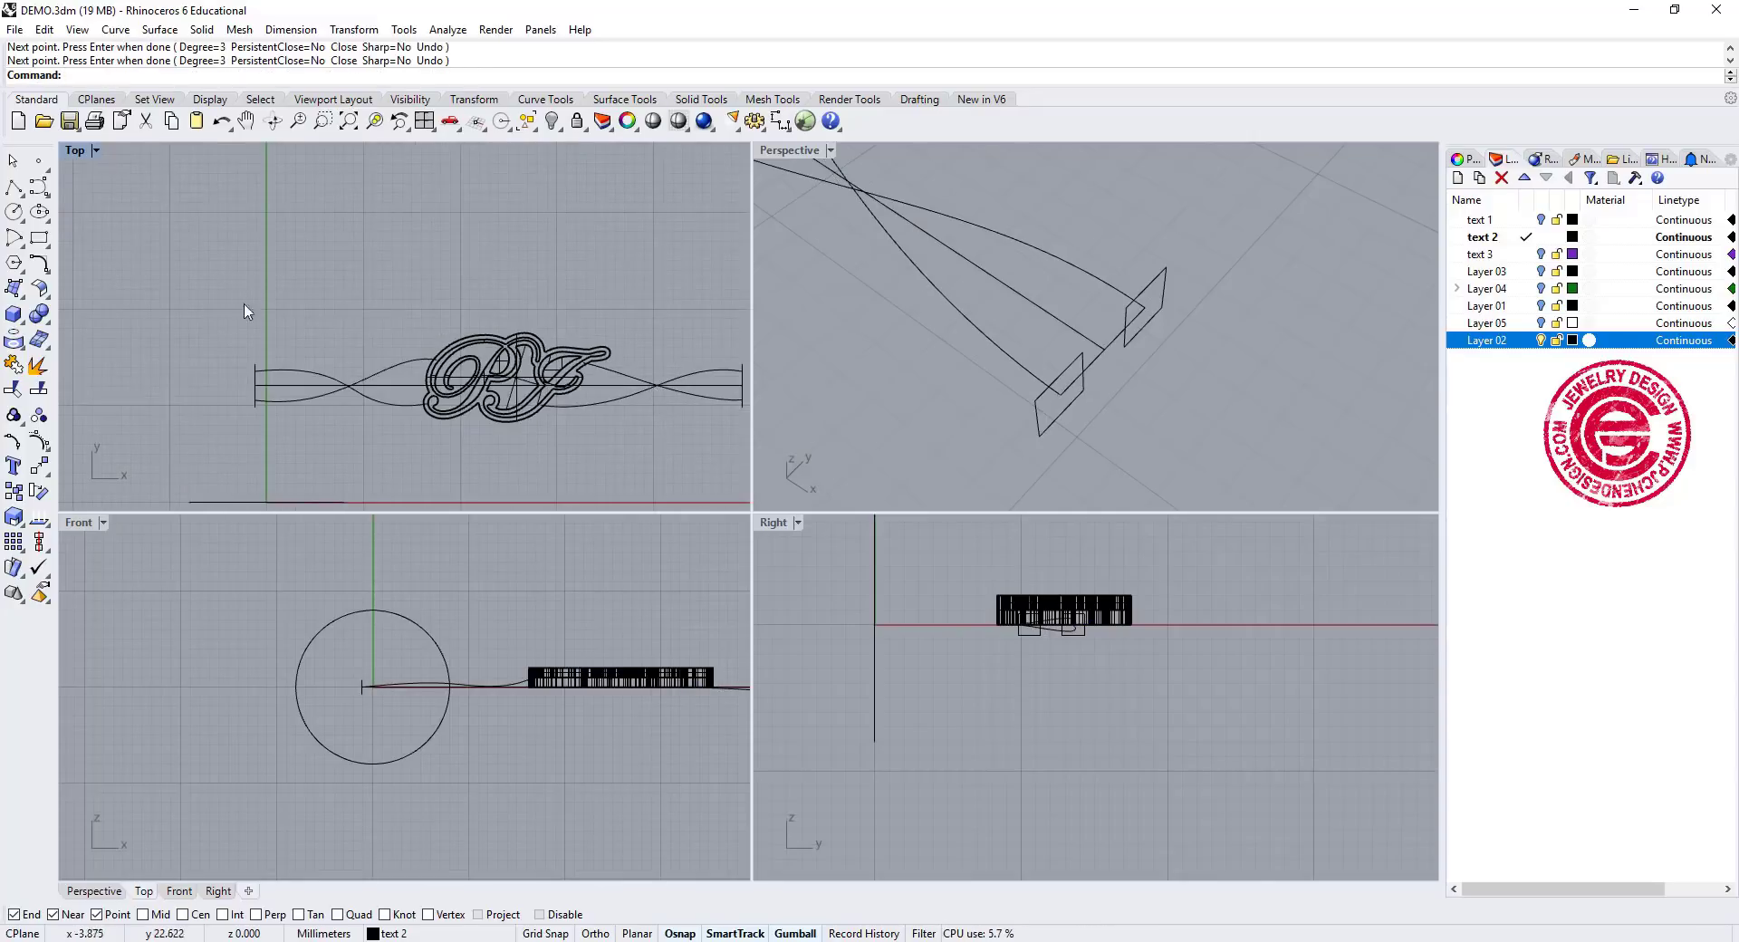
Project all four S-shaped rail curves onto the top view's construction plane with ProjectToCPlane, deleting the input objects
right_click_drag(439, 396, 341, 372)
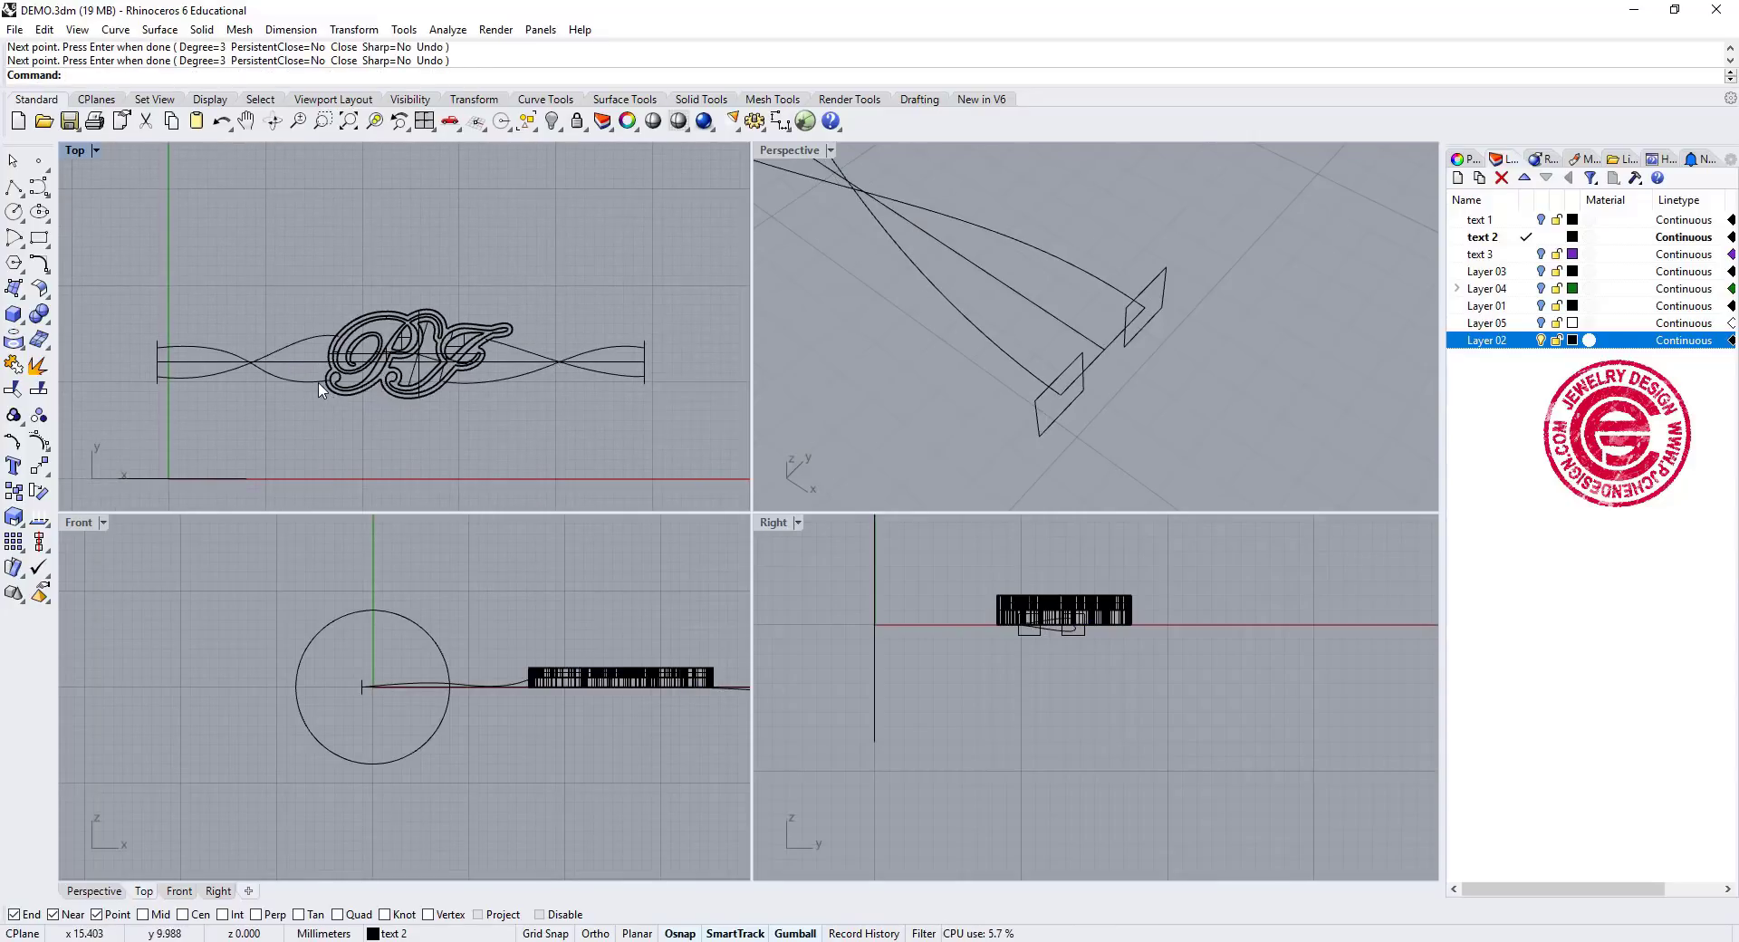
left_click(318, 387)
left_click(500, 732)
scroll(500, 731, "down", 6)
right_click_drag(429, 730, 226, 697)
scroll(325, 689, "up", 8)
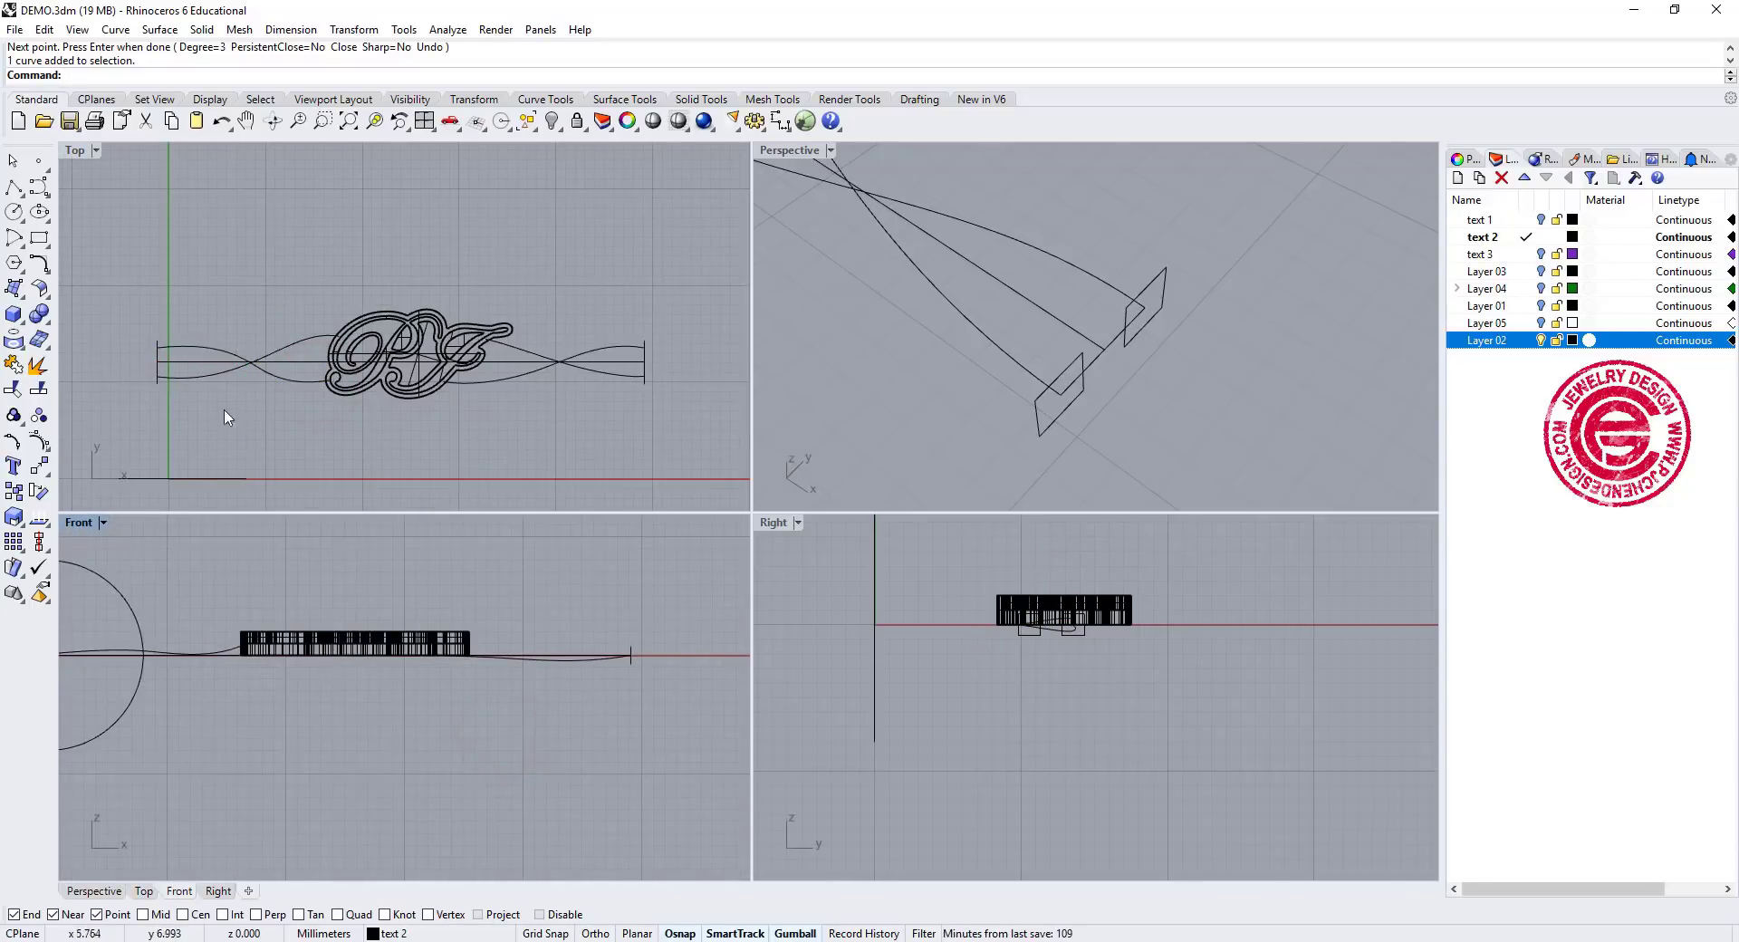
scroll(260, 371, "up", 3)
left_click(304, 388)
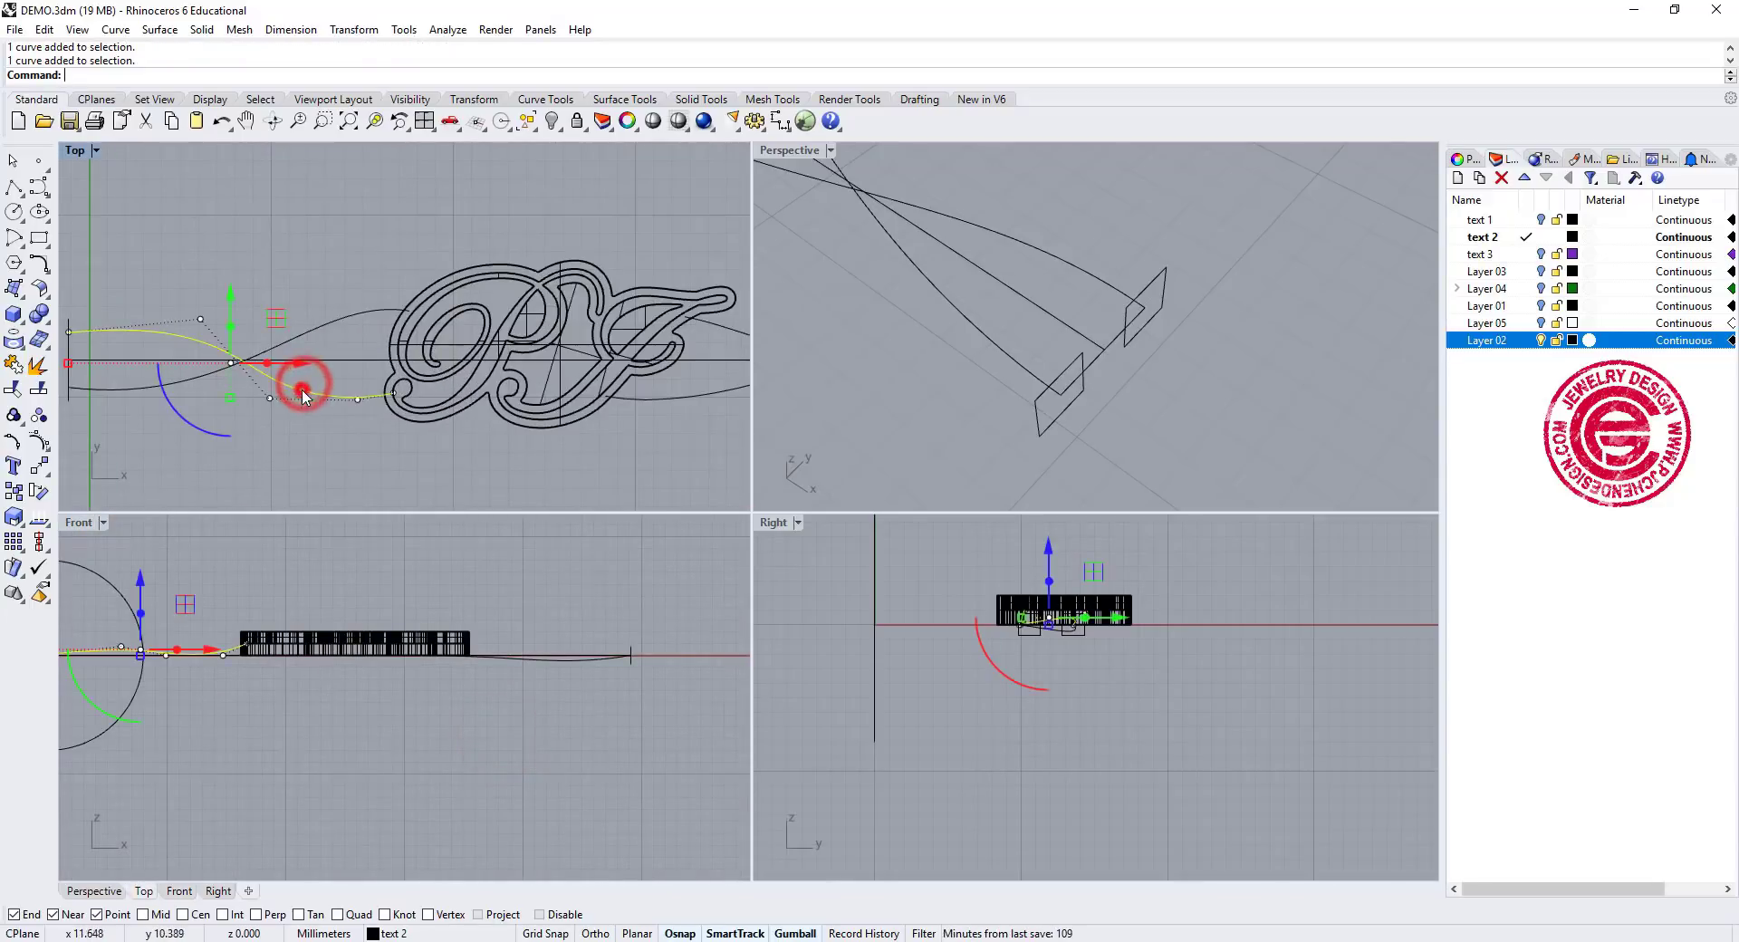
left_click(311, 333, "shift")
right_click_drag(681, 425, 462, 423)
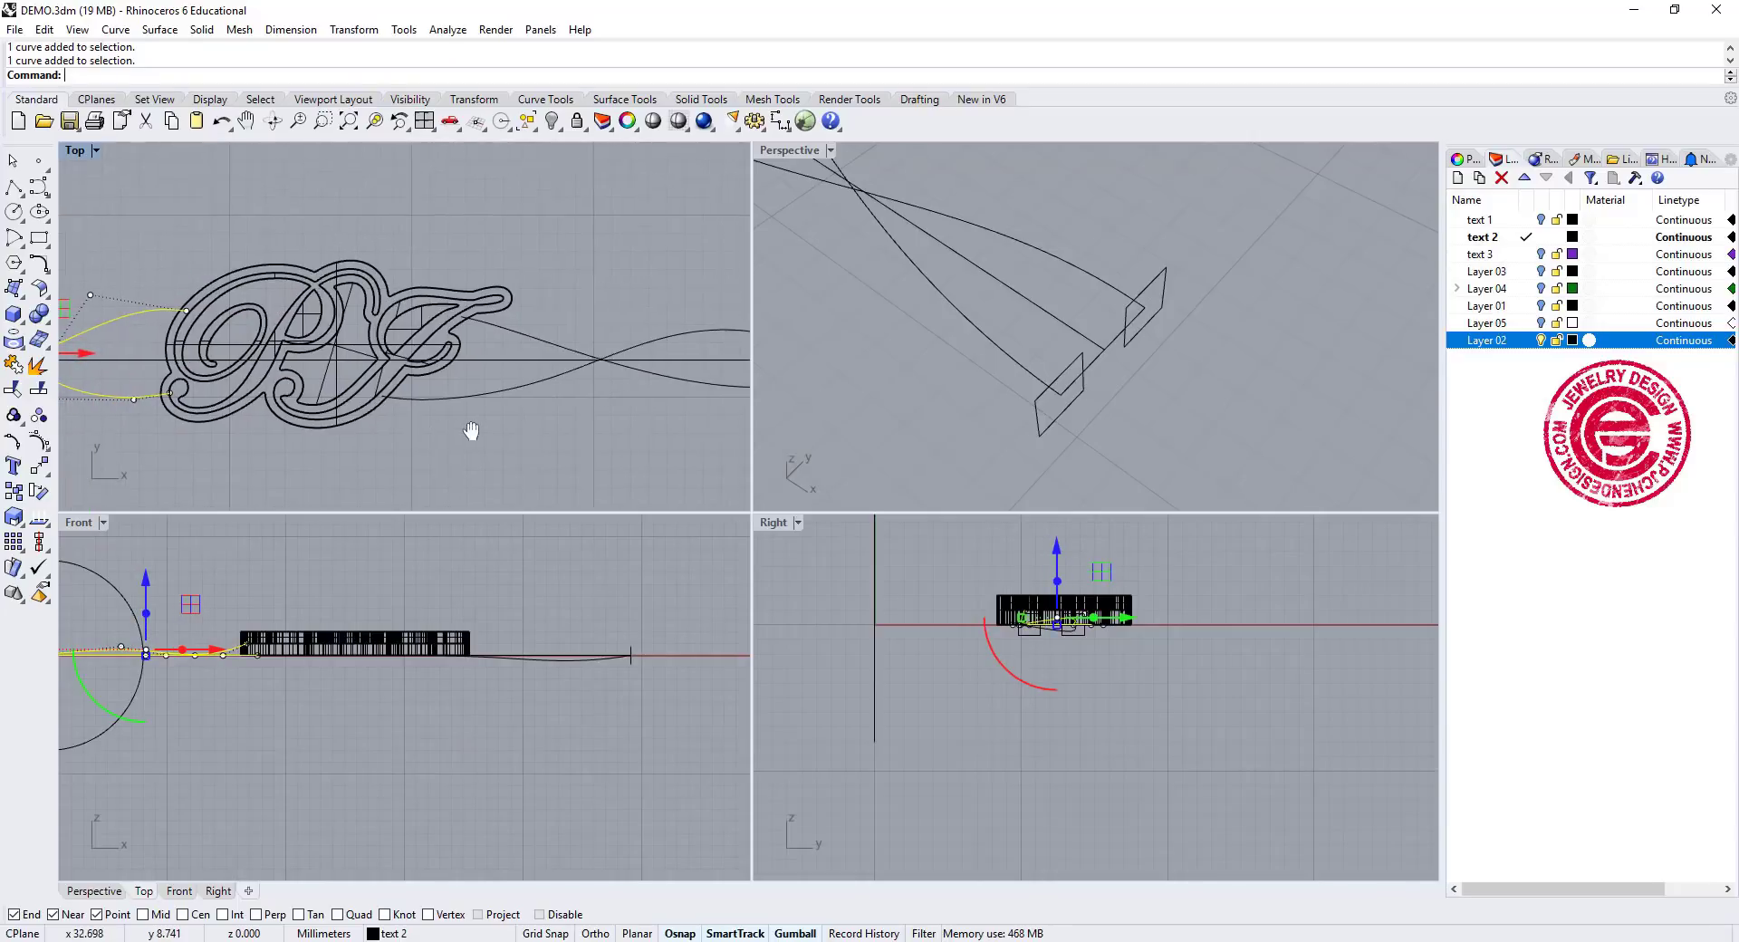
left_click(507, 383, "shift")
left_click(533, 336, "shift")
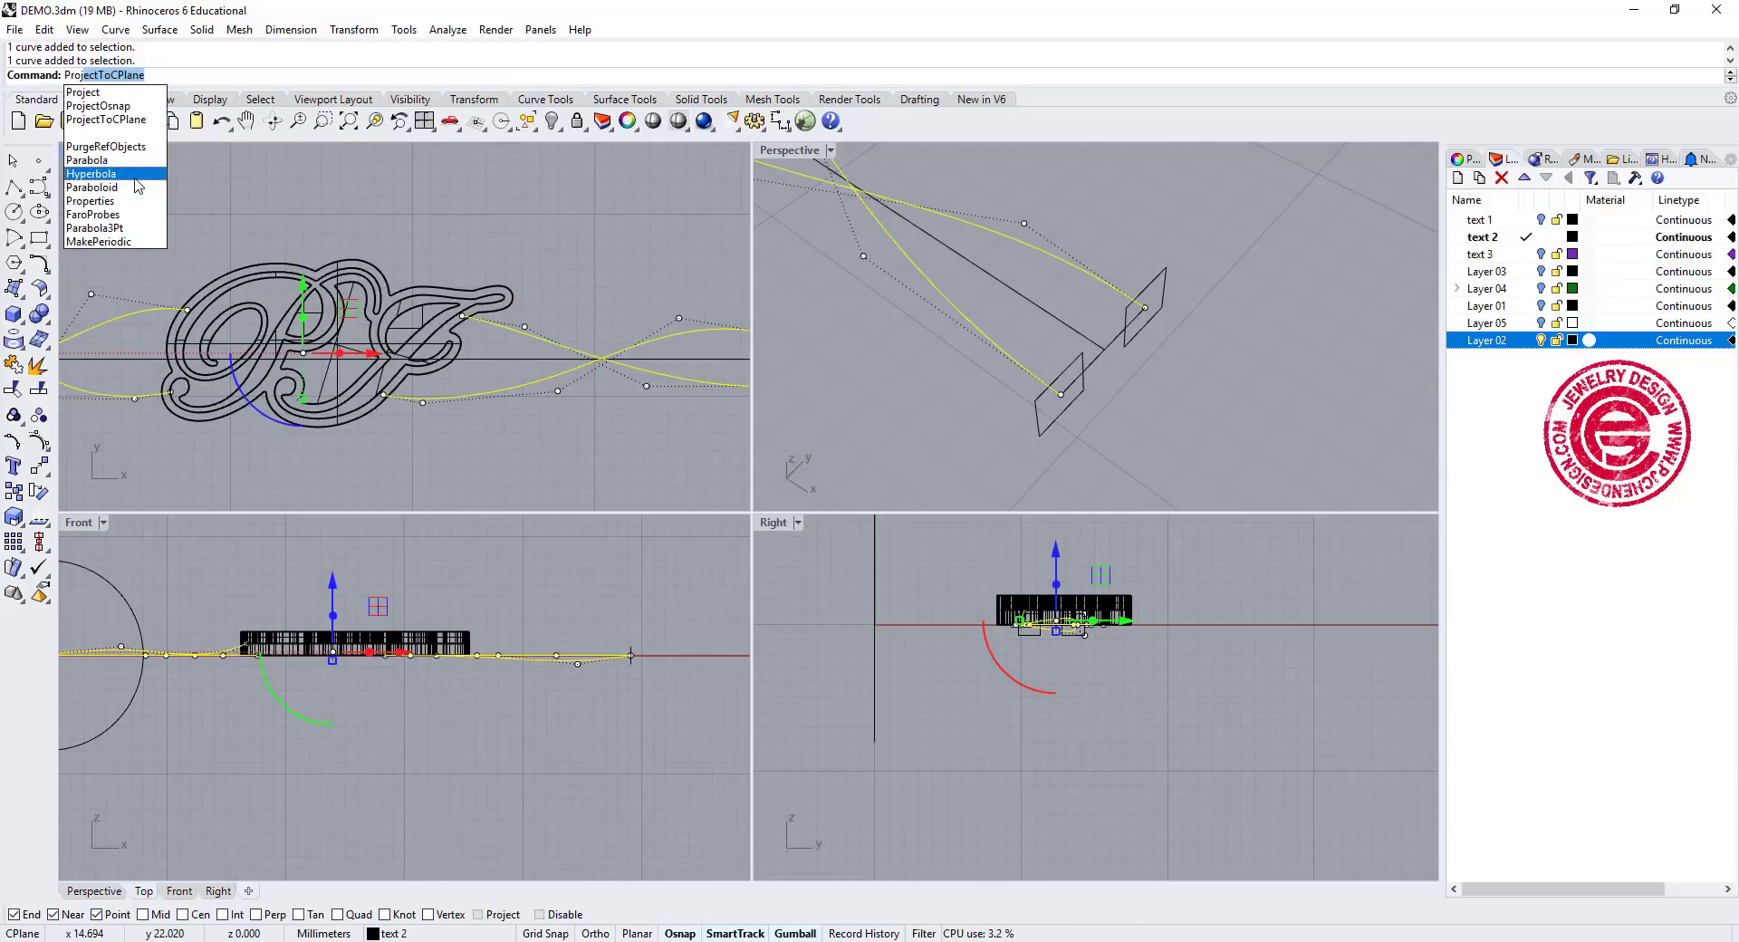
key("Return")
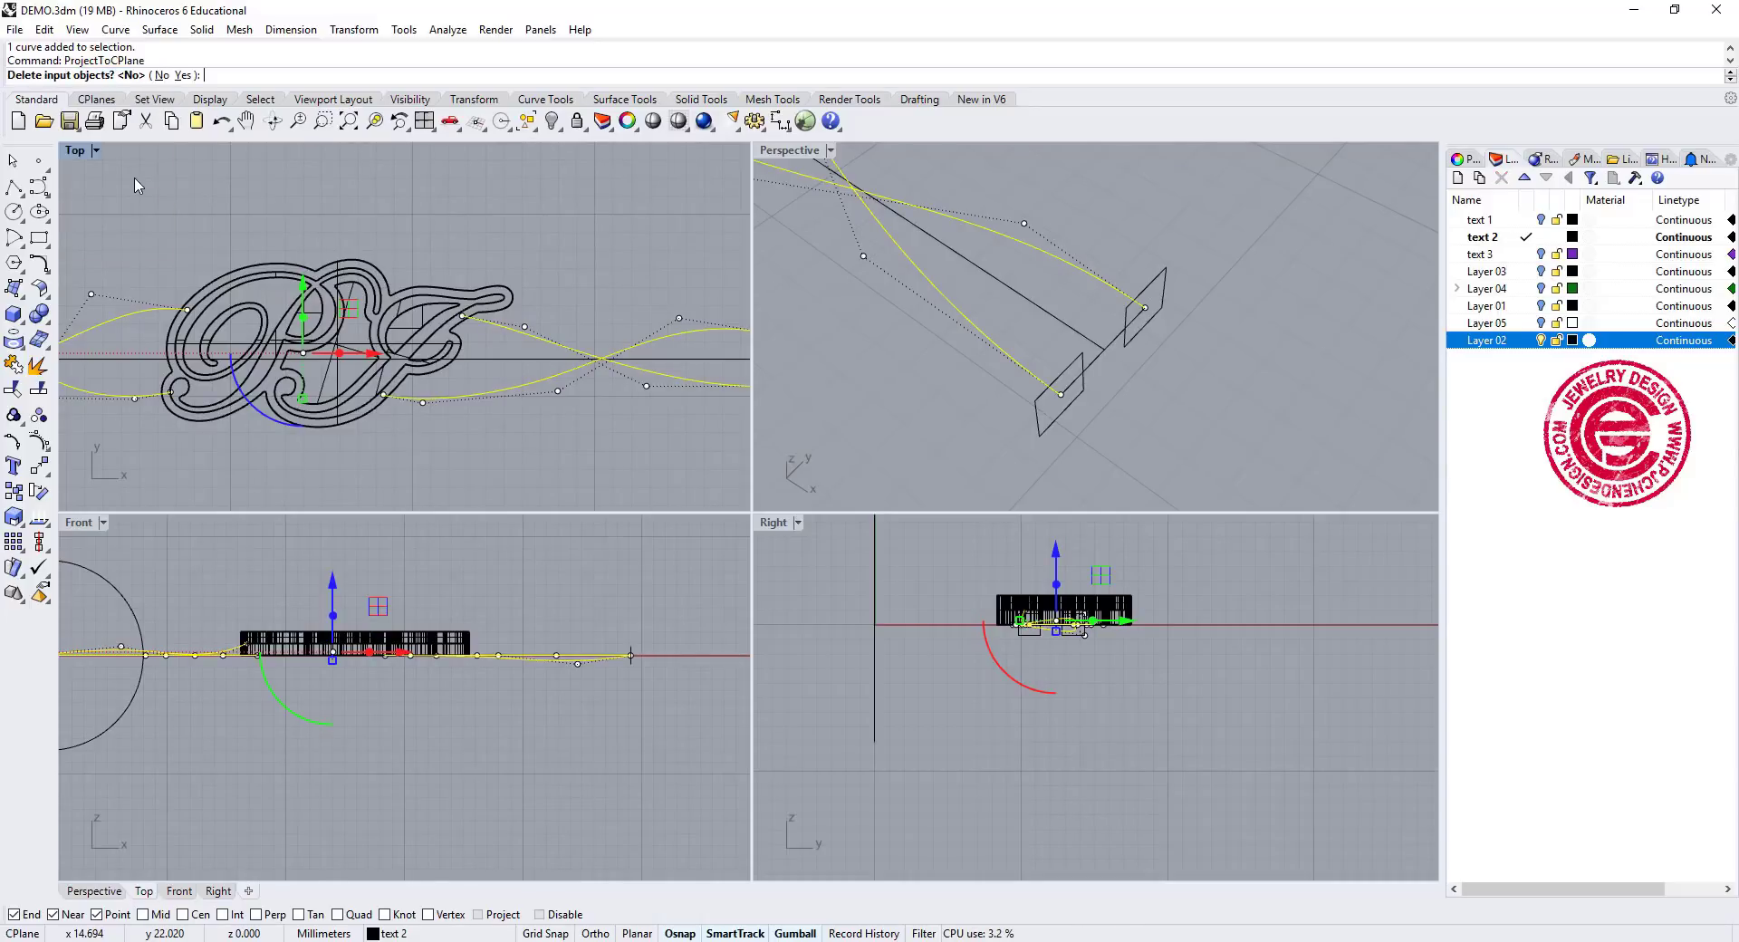
left_click(183, 75)
left_click(618, 281)
Copy the upper square profile at the right end, based on its rail's end point, to the four rail ends at the letters
right_click_drag(1262, 407, 1185, 368)
scroll(583, 413, "down", 5)
scroll(683, 396, "up", 7)
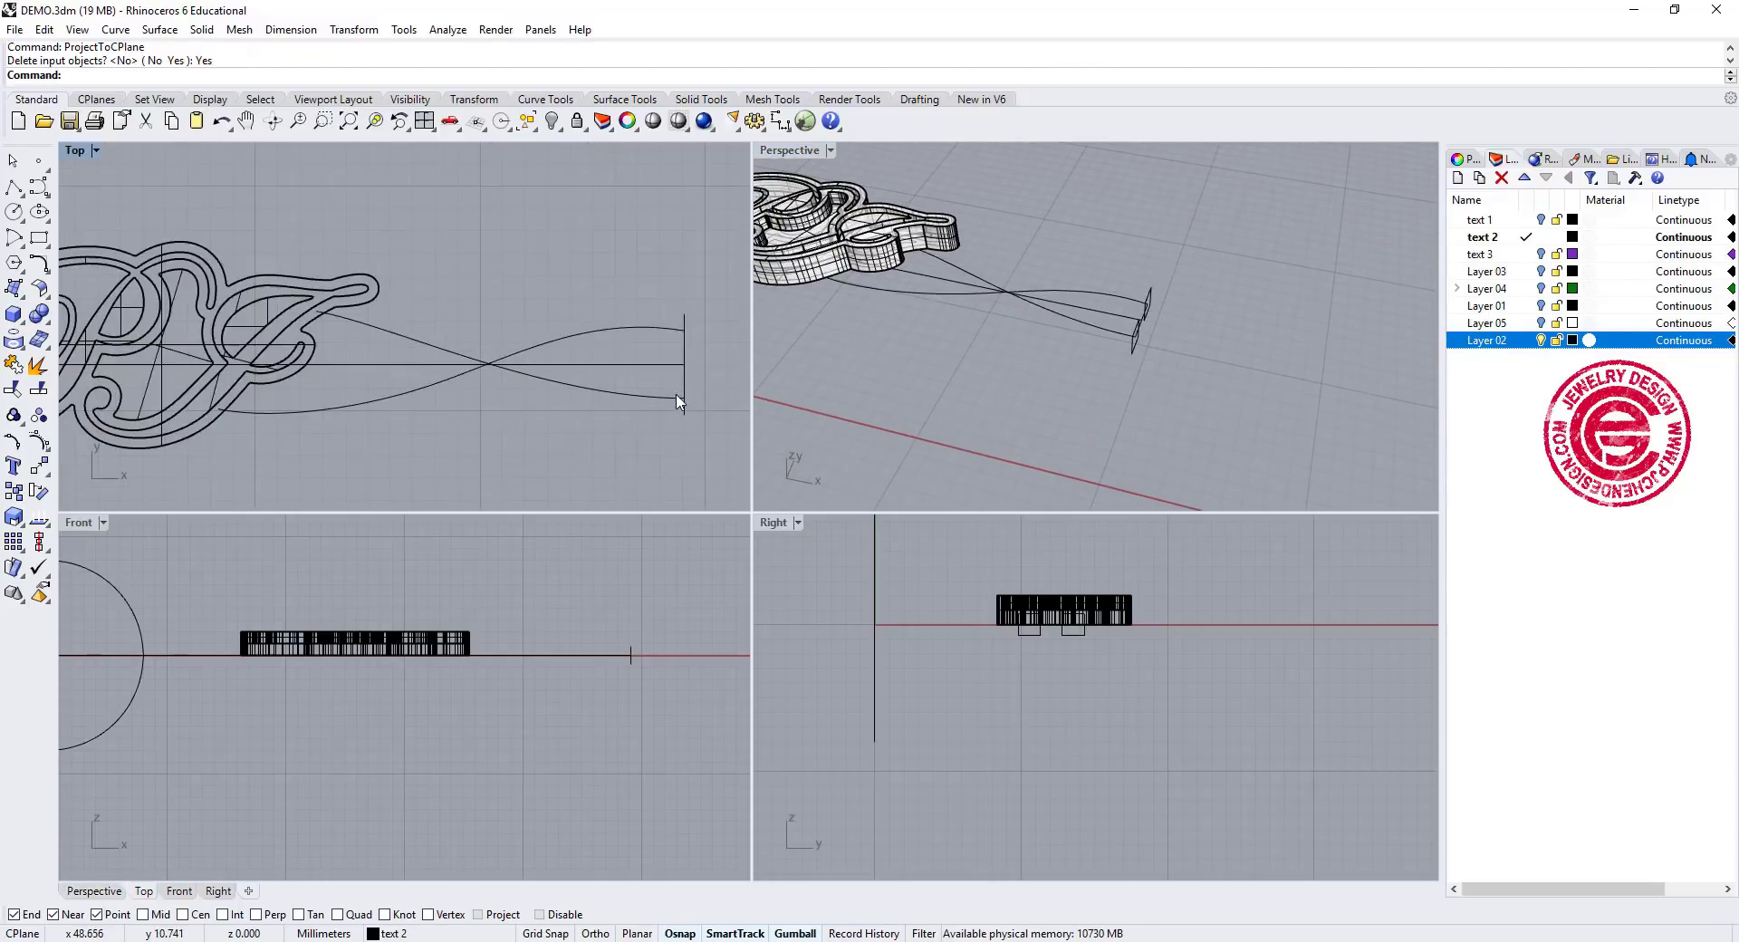
left_click(1158, 292)
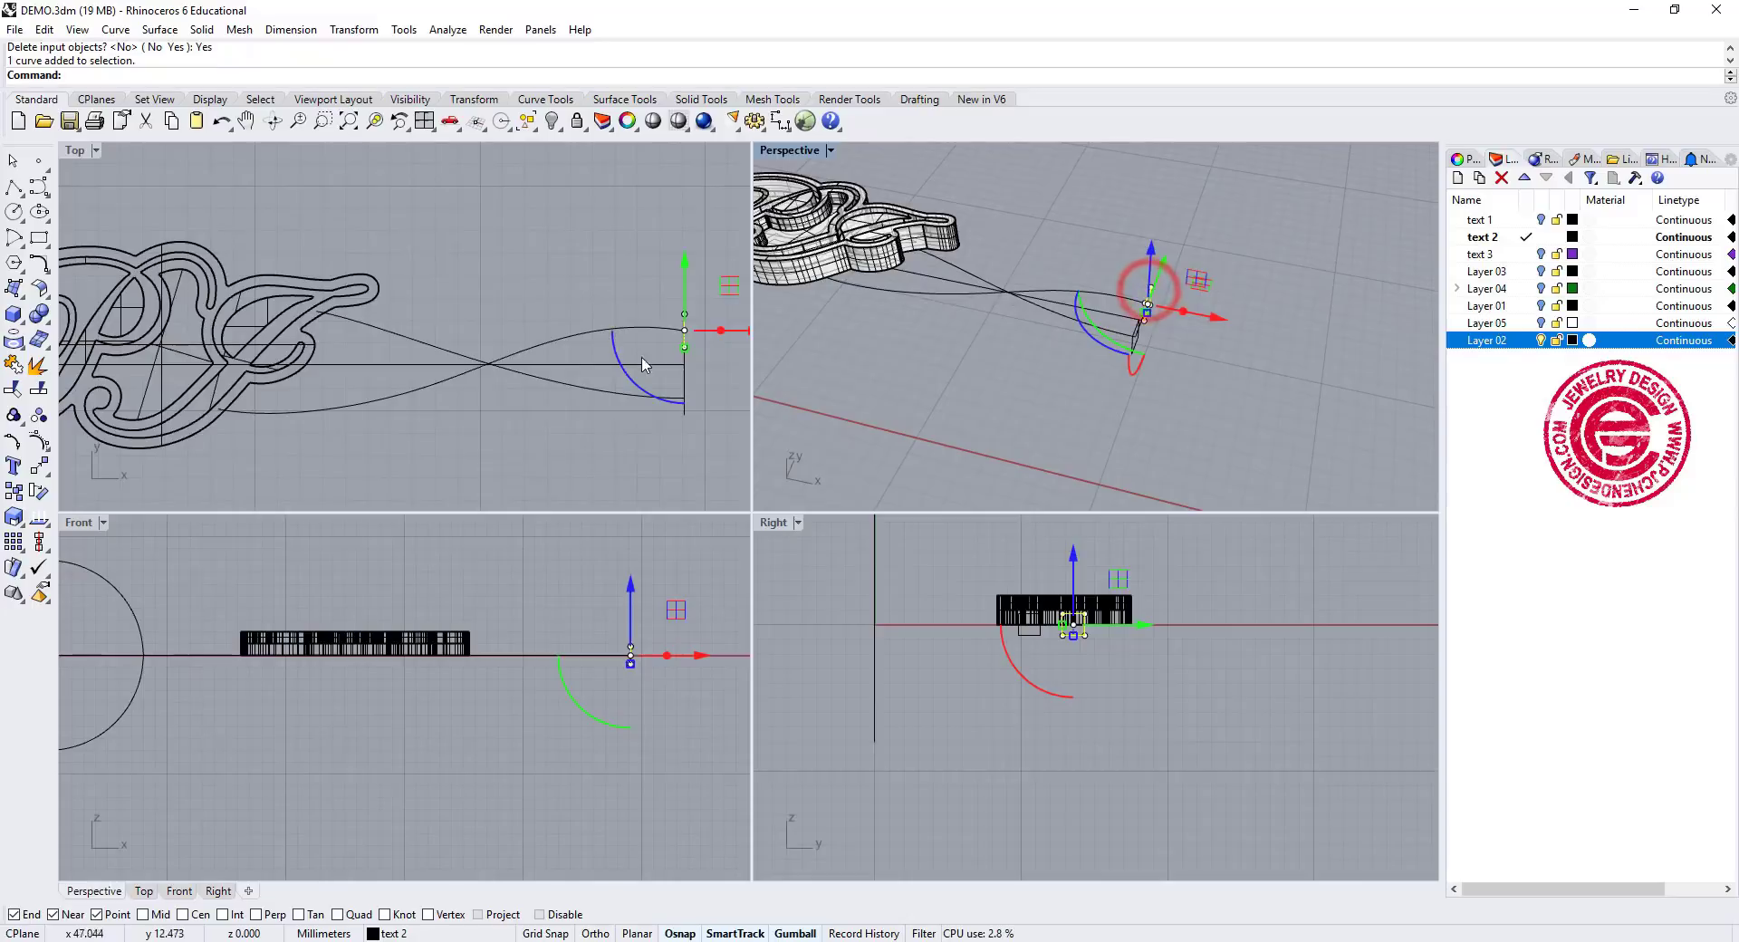
scroll(692, 333, "up", 5)
scroll(683, 359, "down", 3)
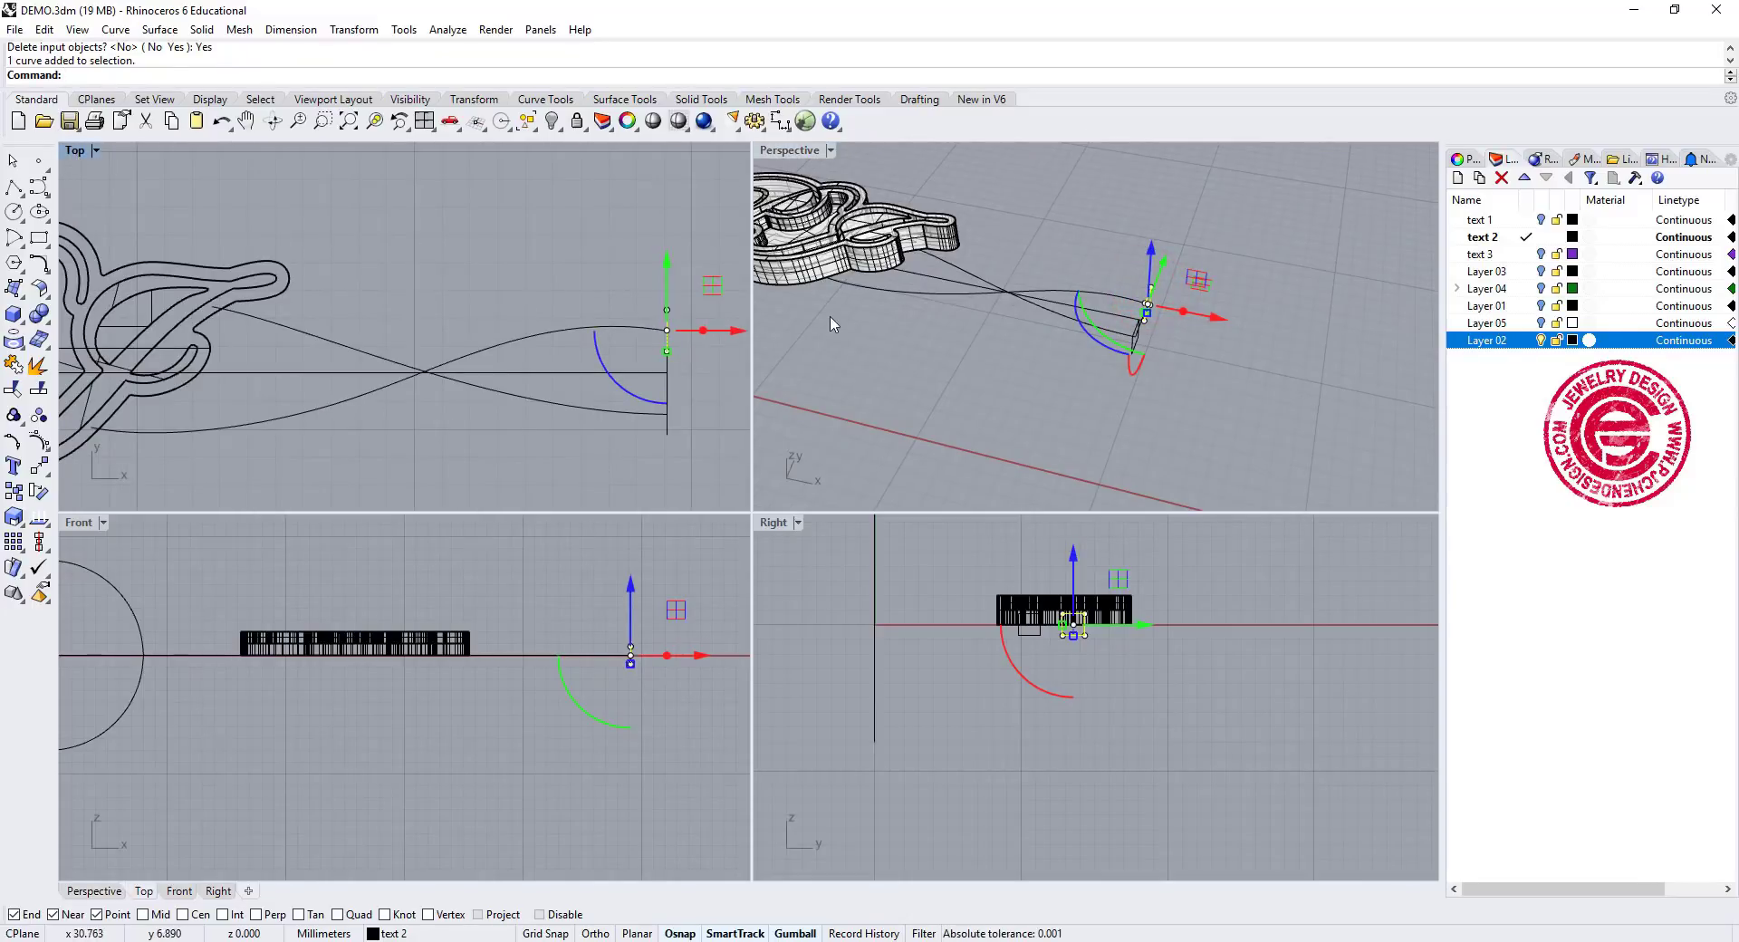
right_click_drag(1226, 369, 1116, 311)
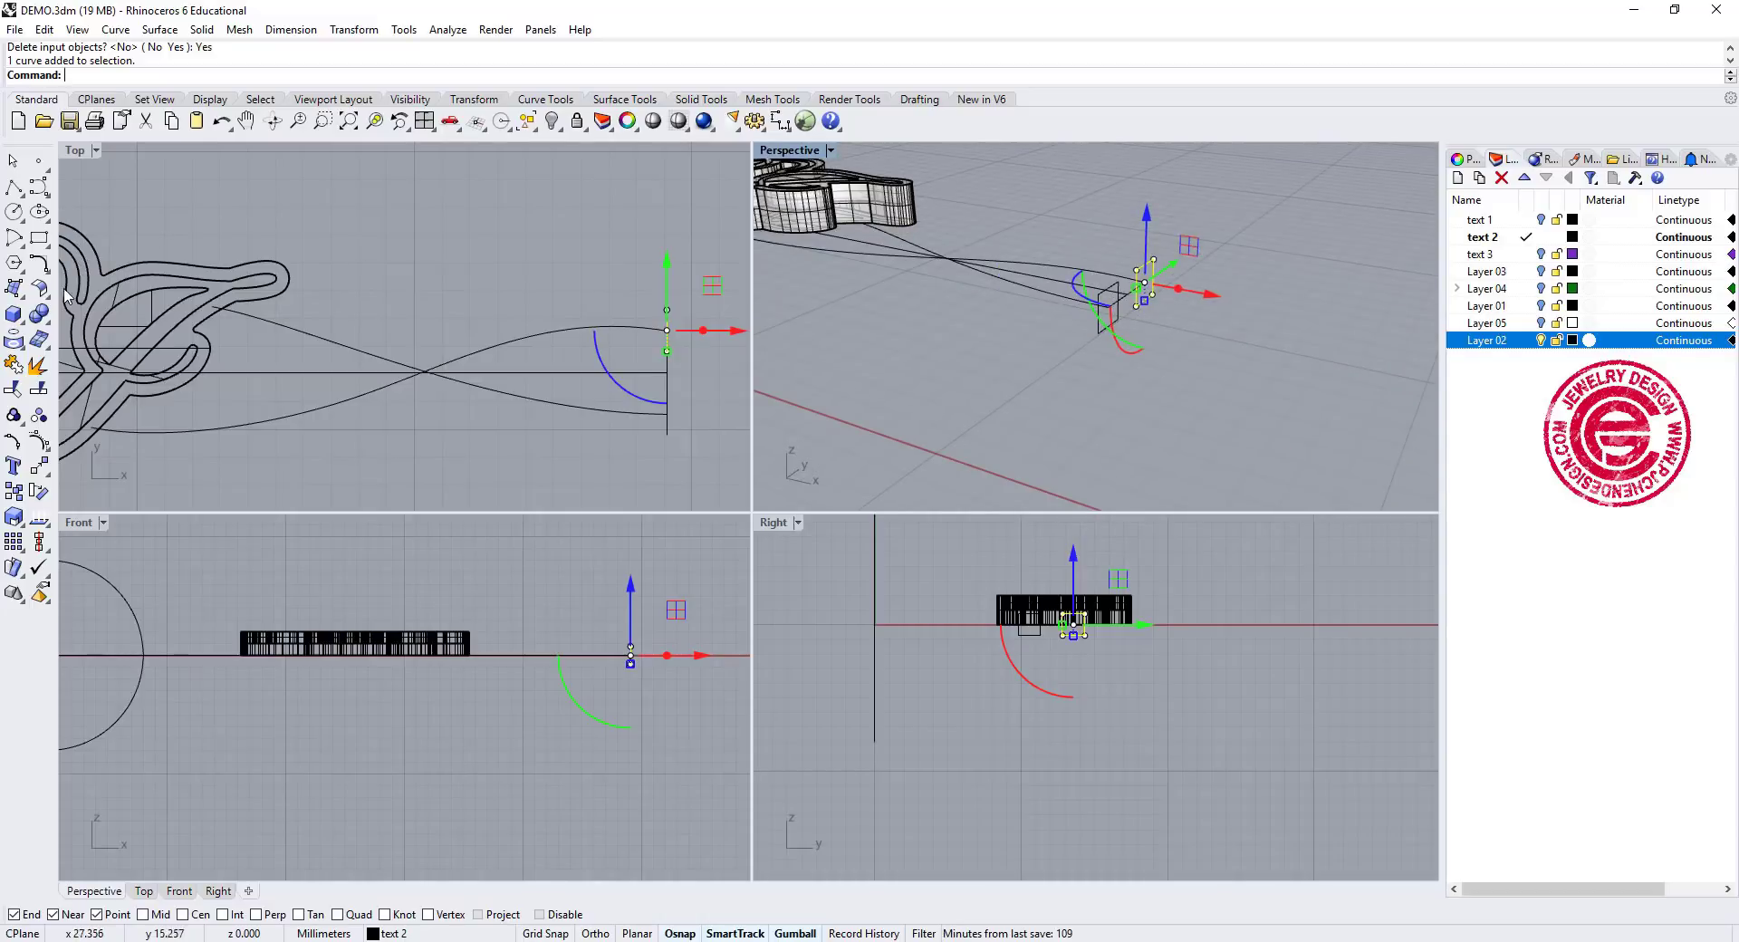
left_click(15, 492)
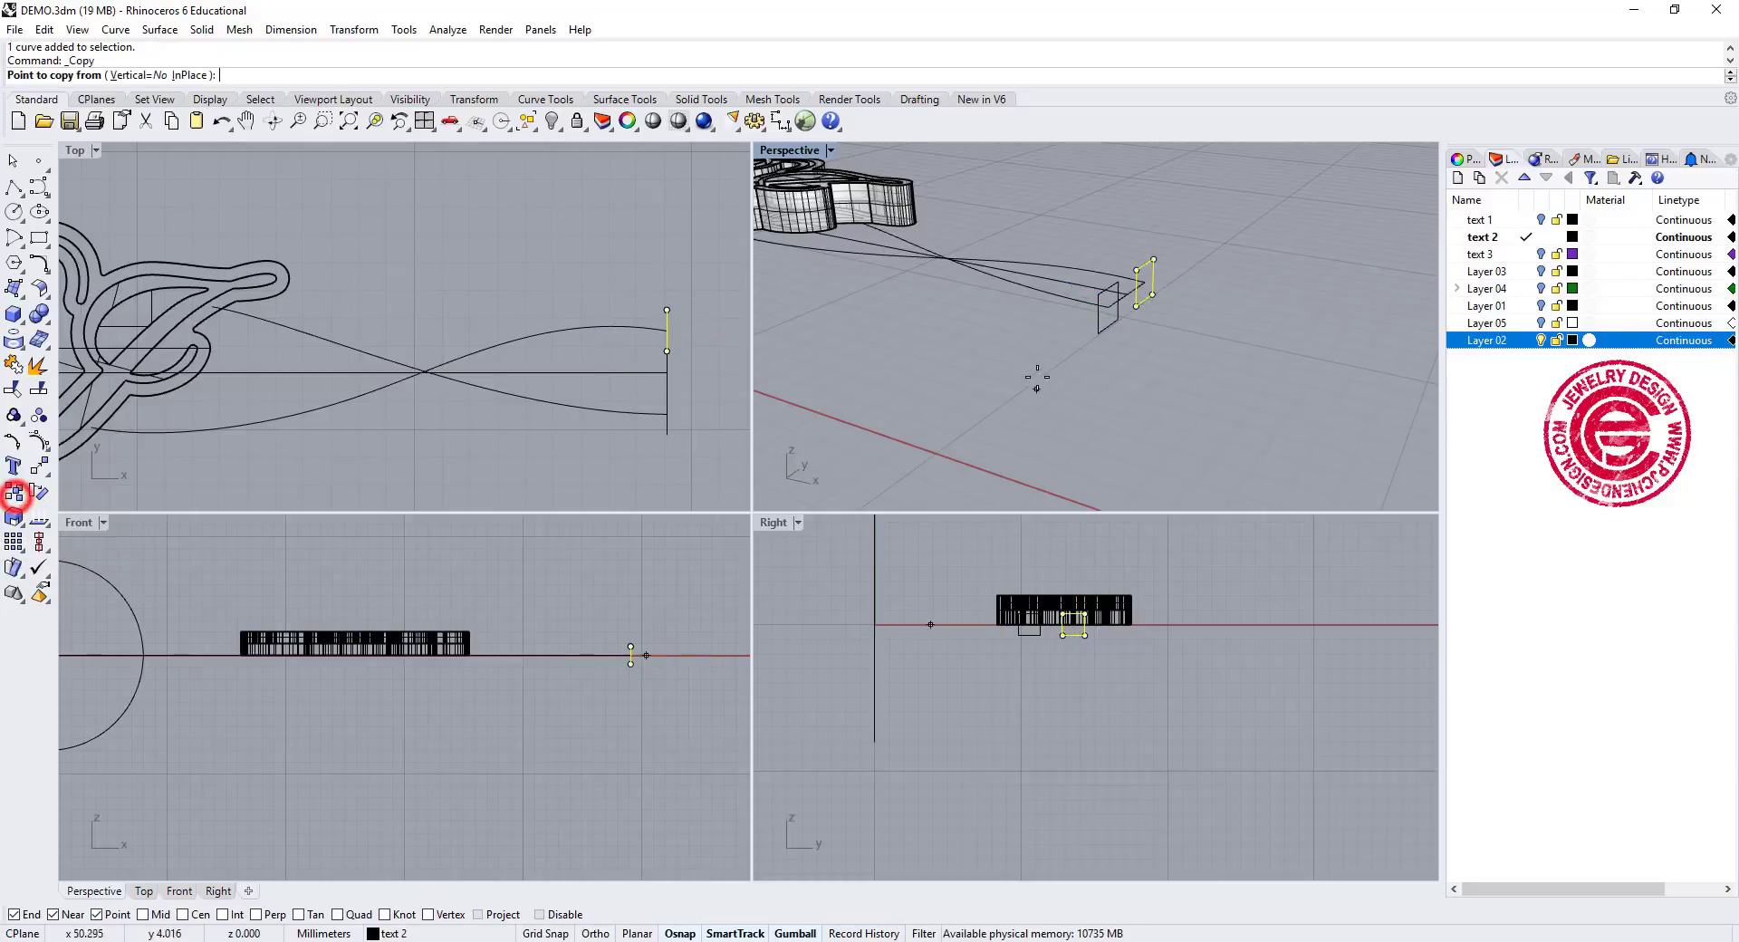
left_click(1145, 284)
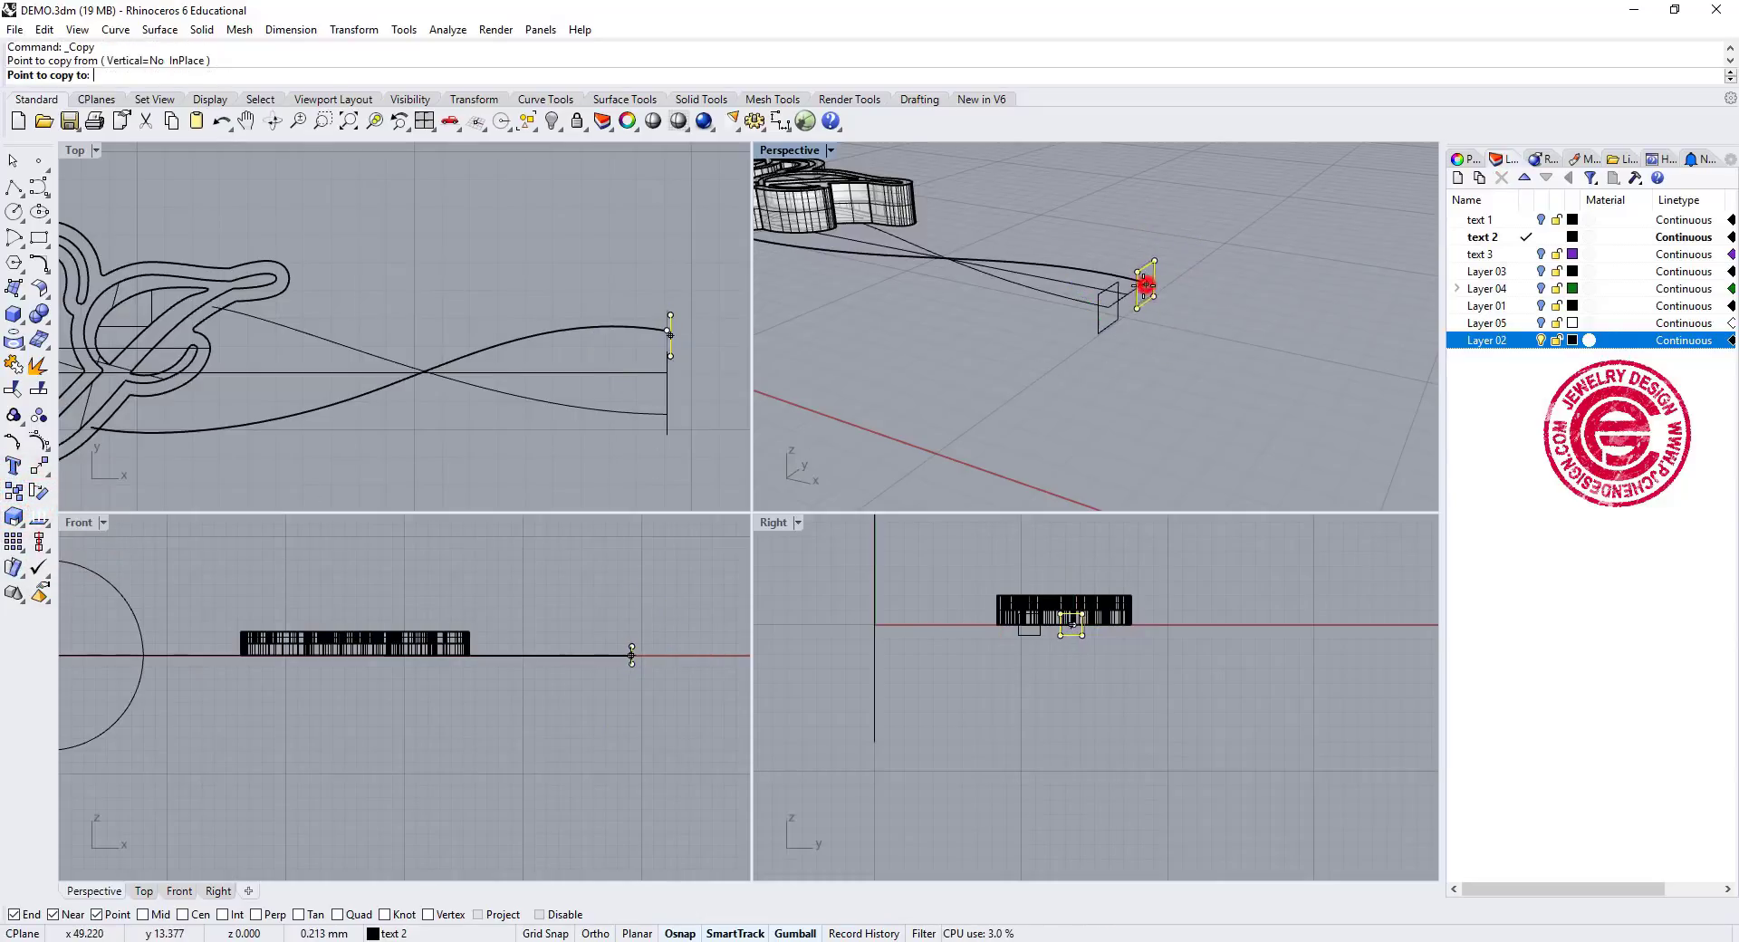
left_click(212, 303)
scroll(272, 381, "down", 5)
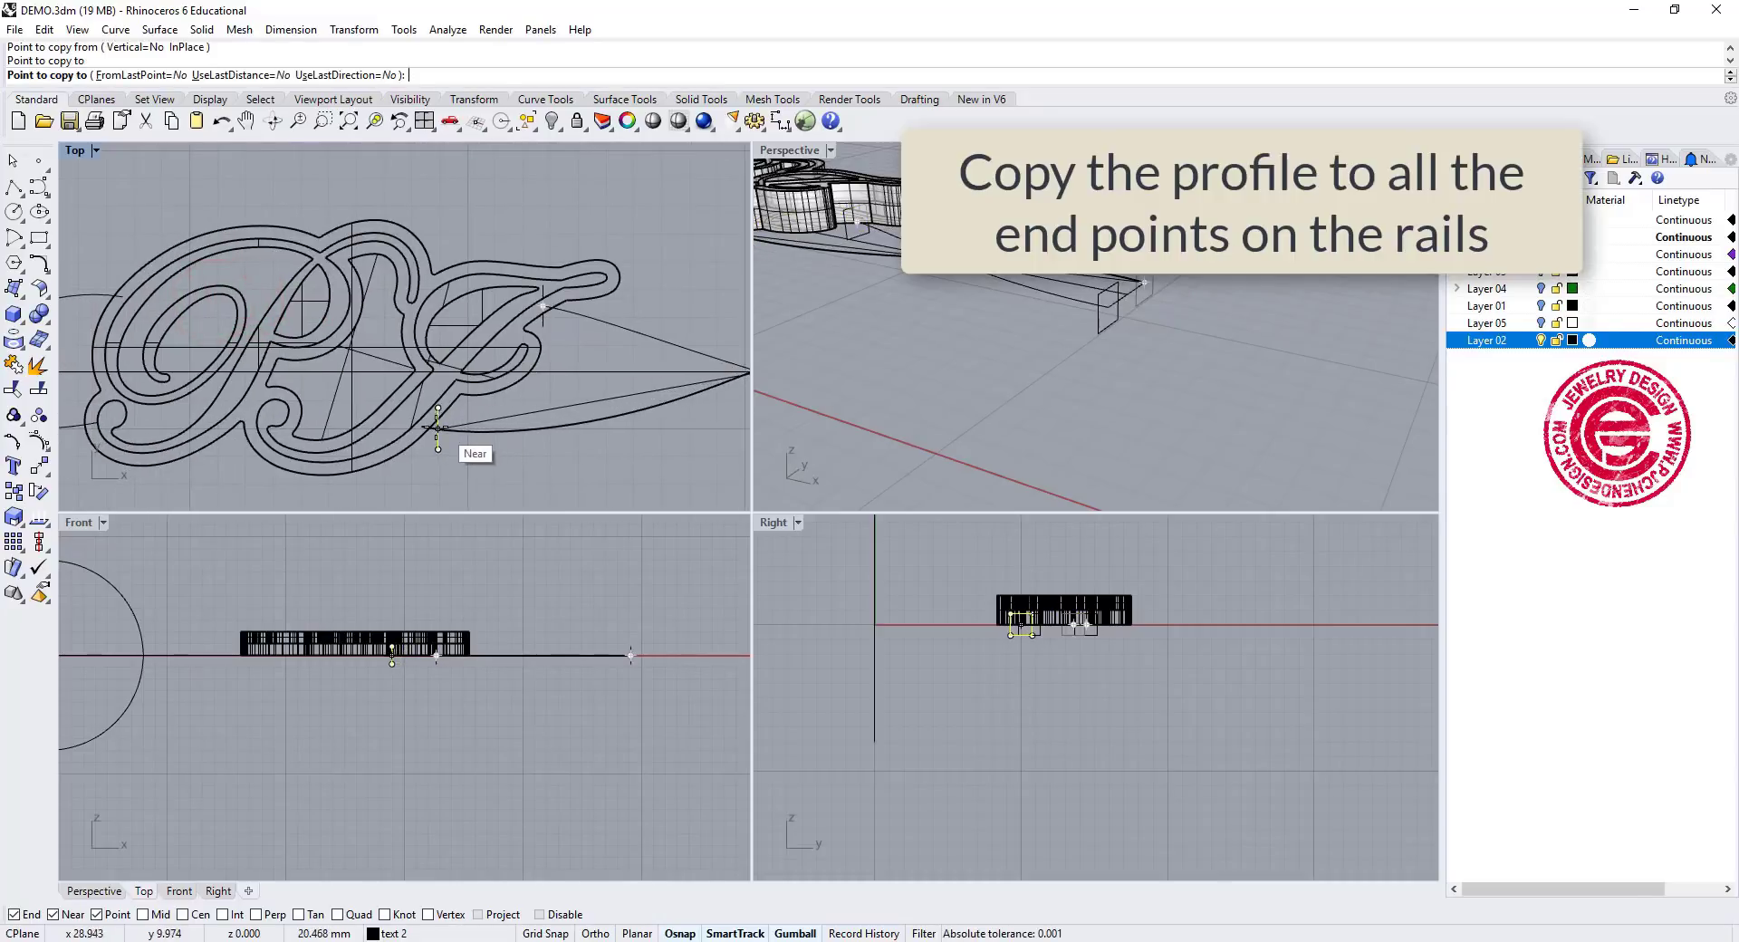
left_click(428, 427)
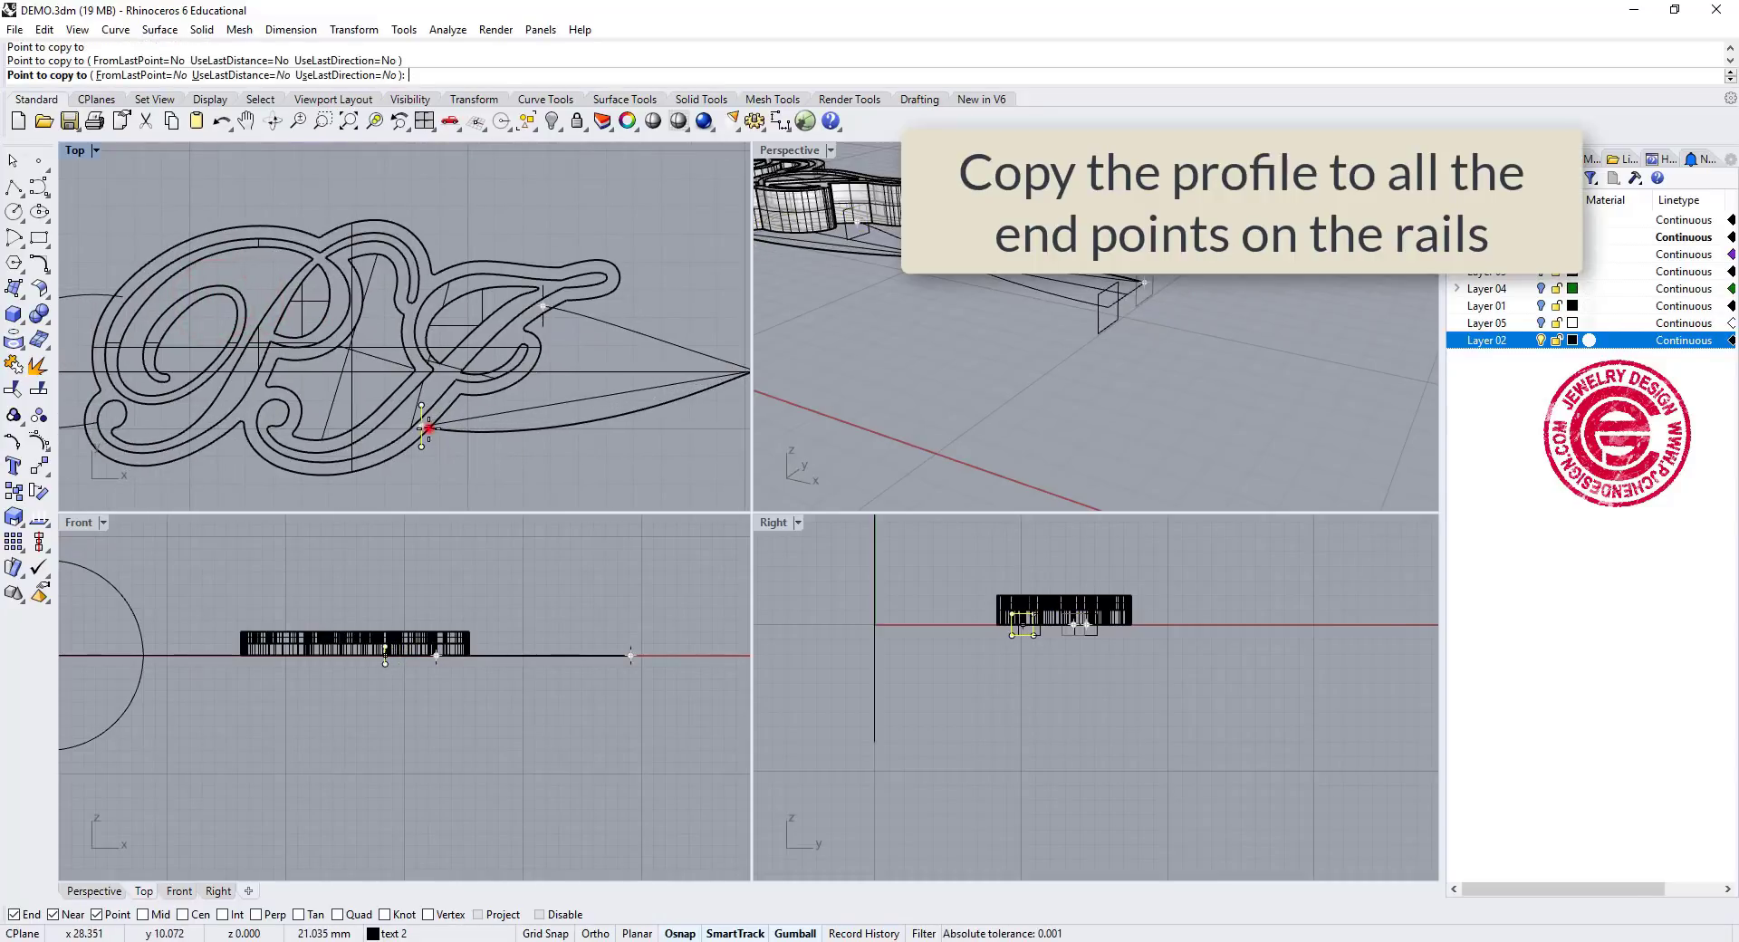
left_click(125, 304)
scroll(150, 422, "up", 6)
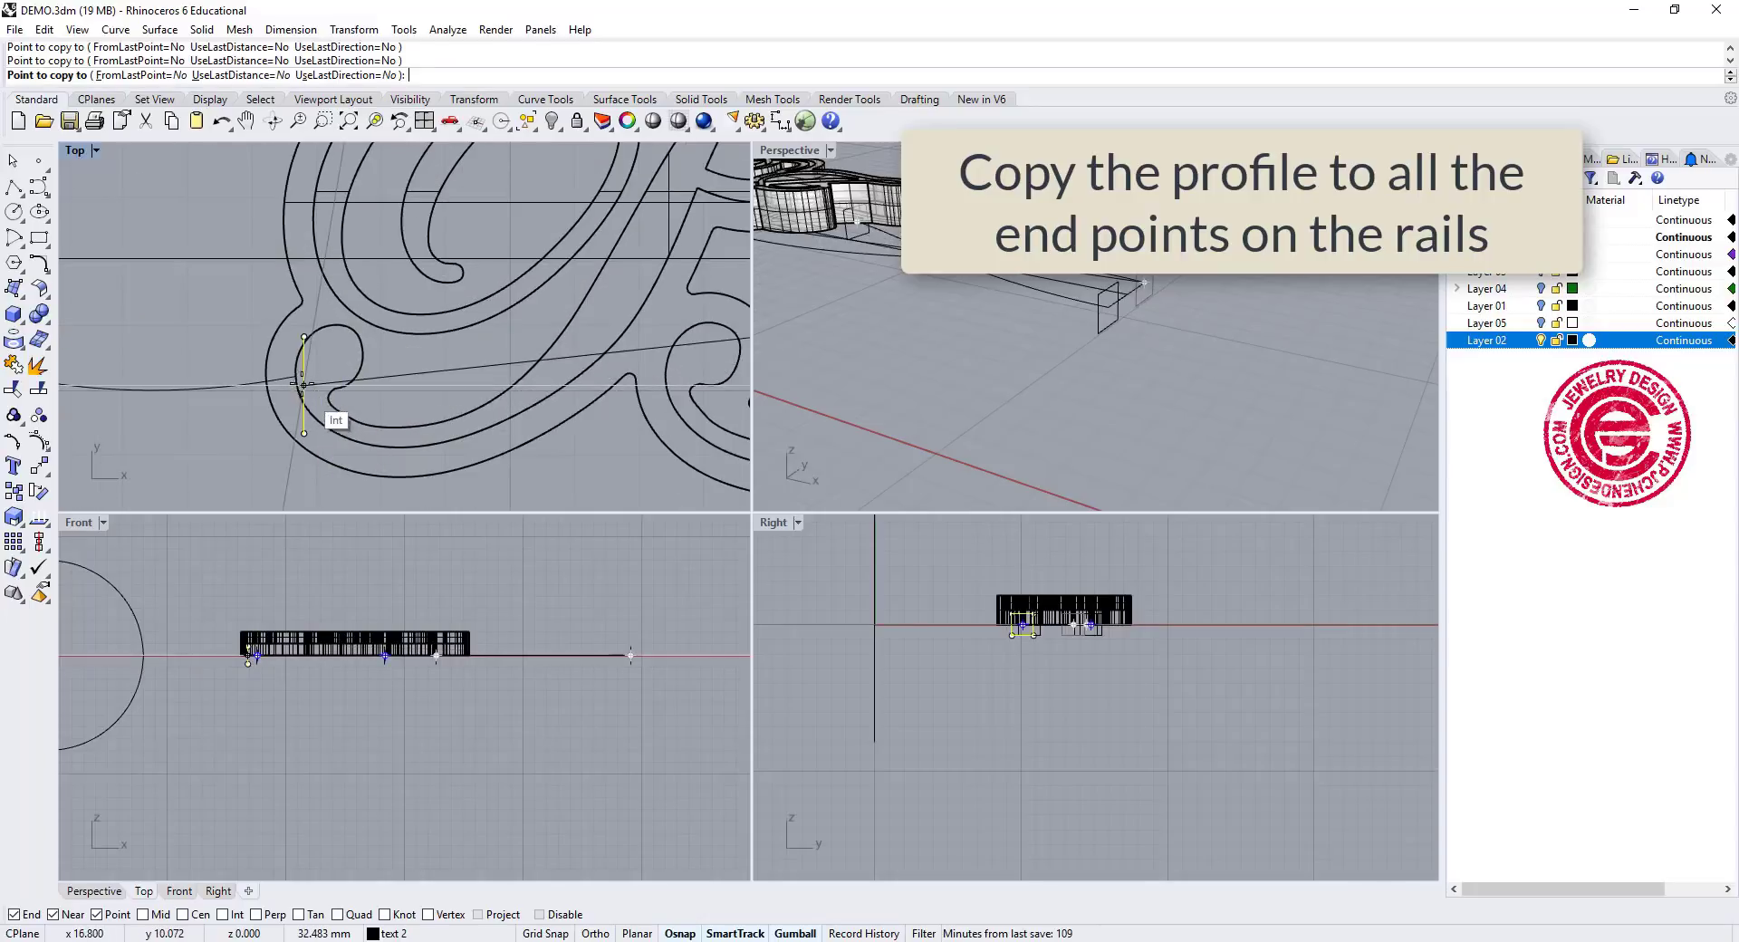
left_click(296, 374)
key("Return")
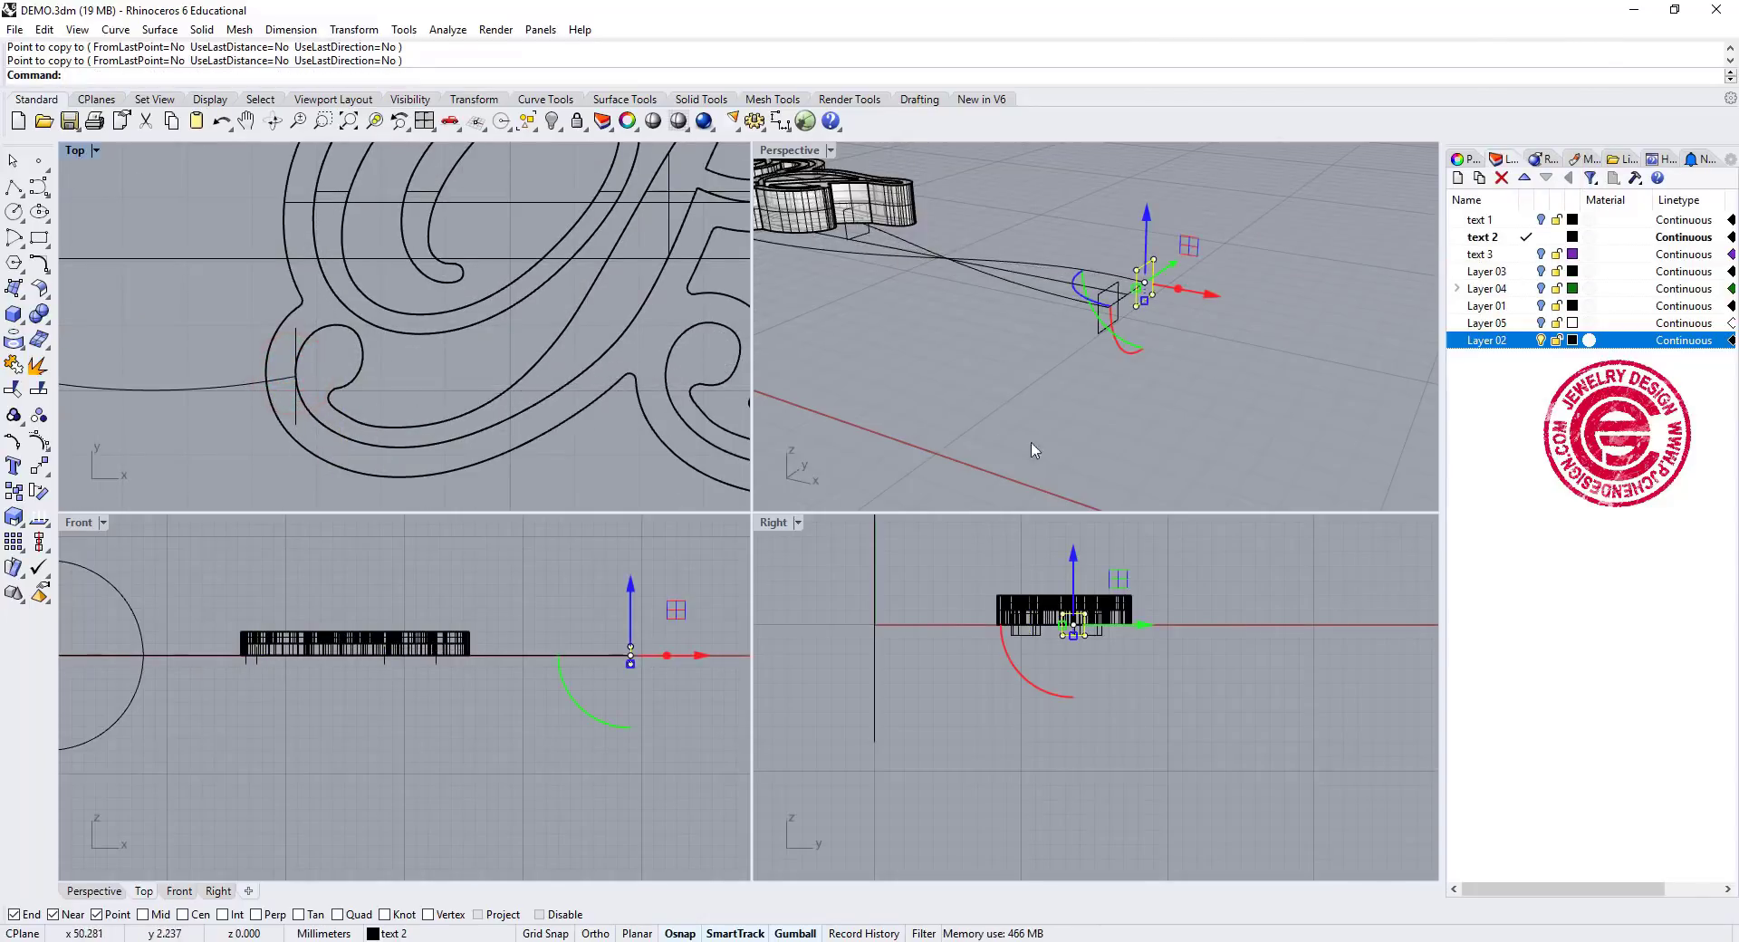
left_click(1078, 435)
Rotate the copied profile at the J's upper arm in the top view to align with the letter's border angle
scroll(1077, 434, "up", 5)
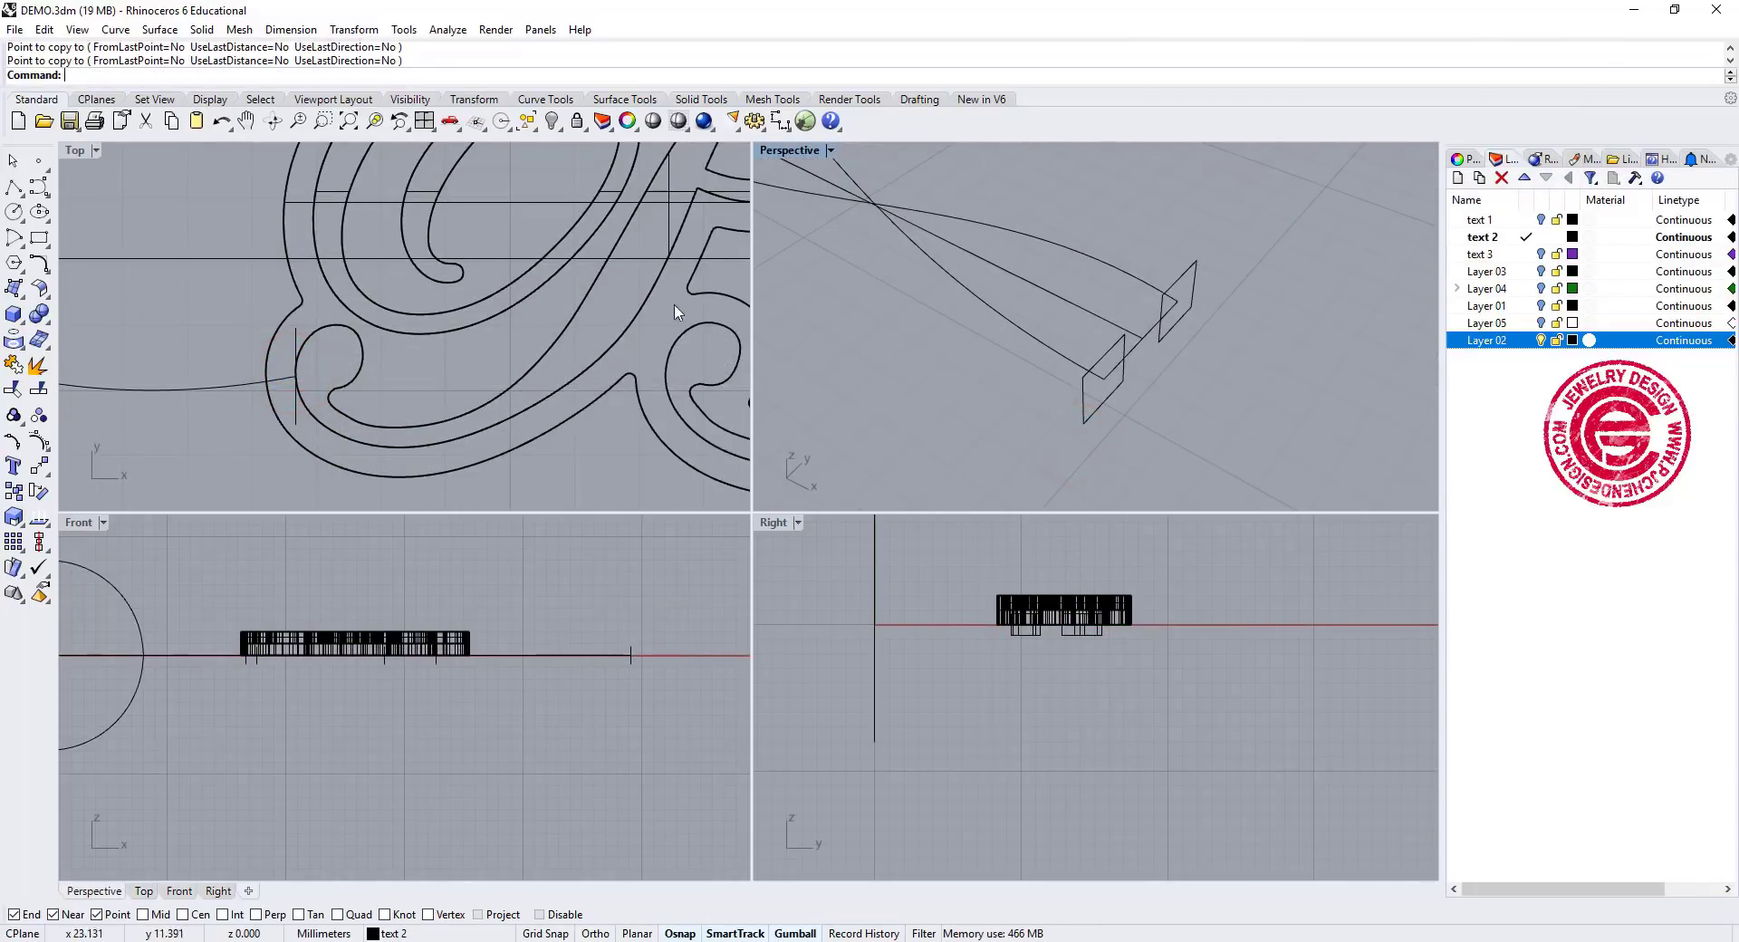
scroll(623, 314, "down", 8)
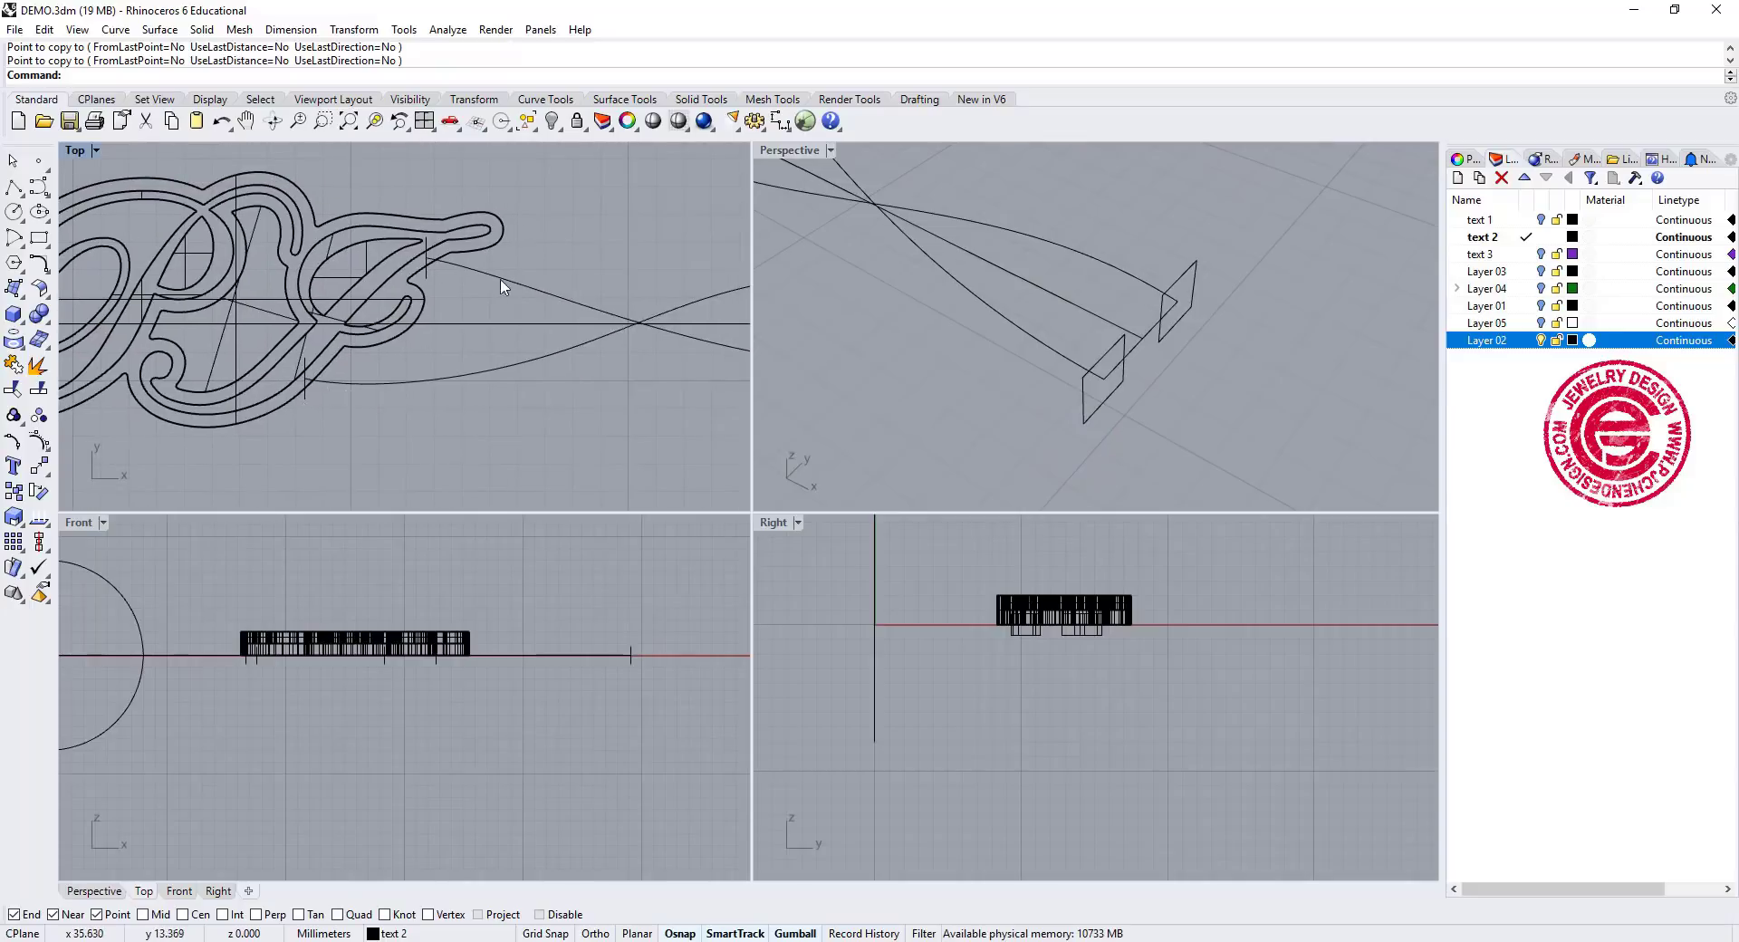
scroll(388, 307, "up", 5)
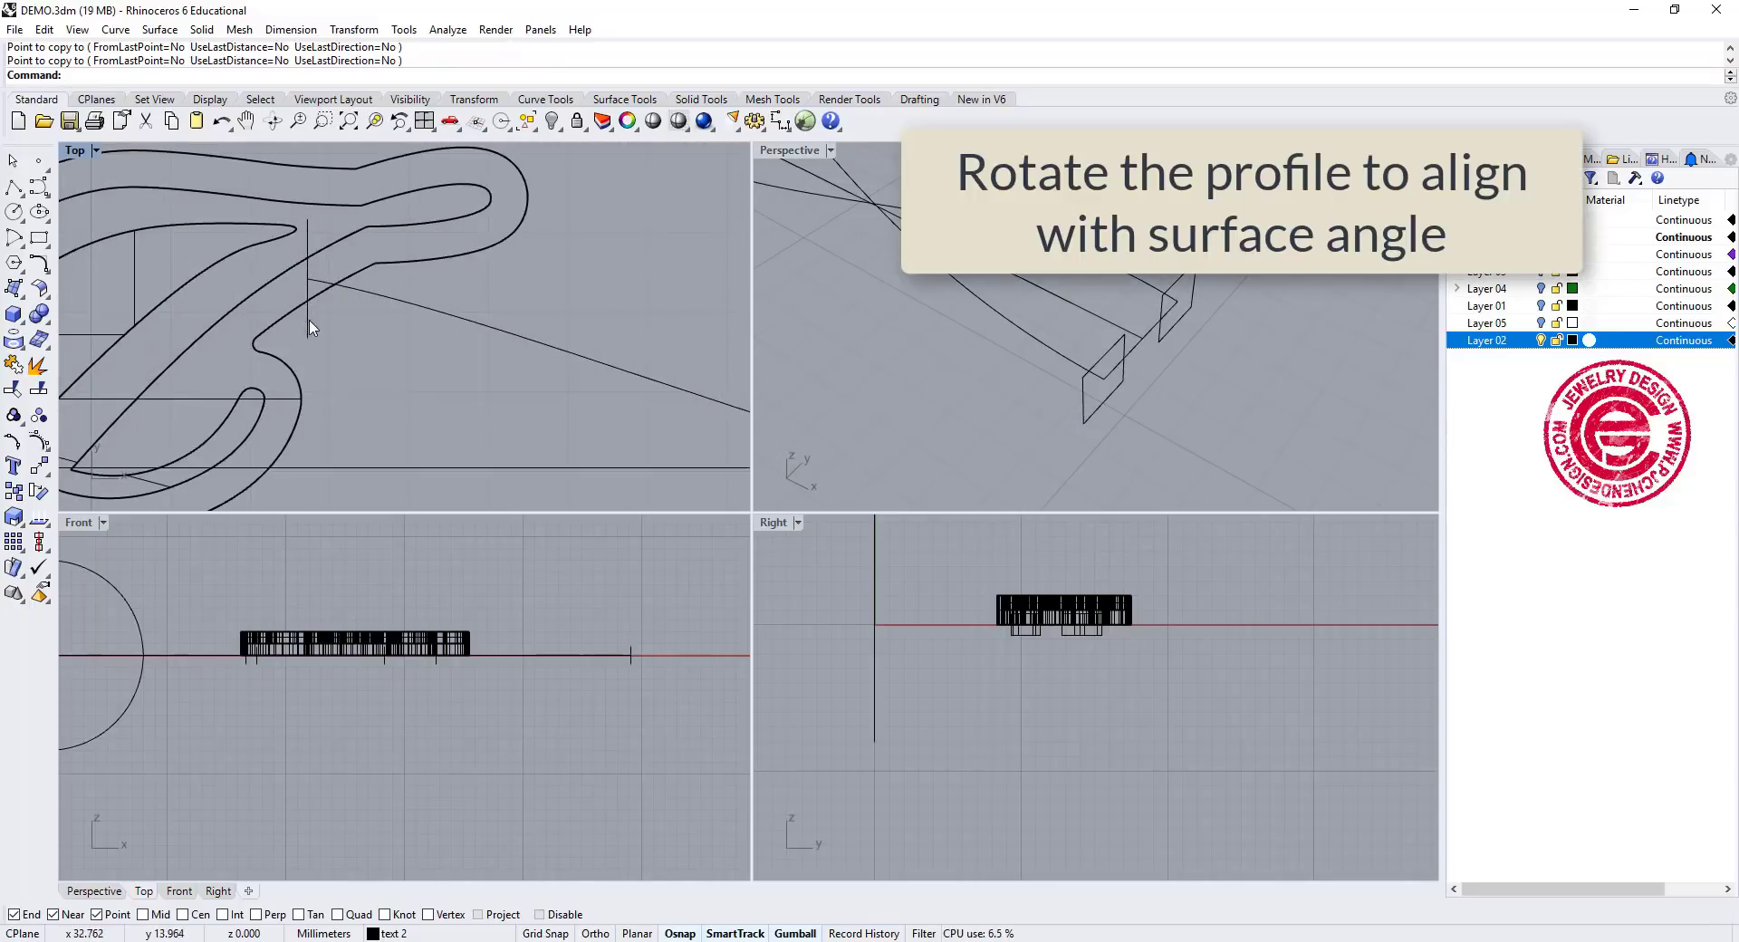
left_click(308, 323)
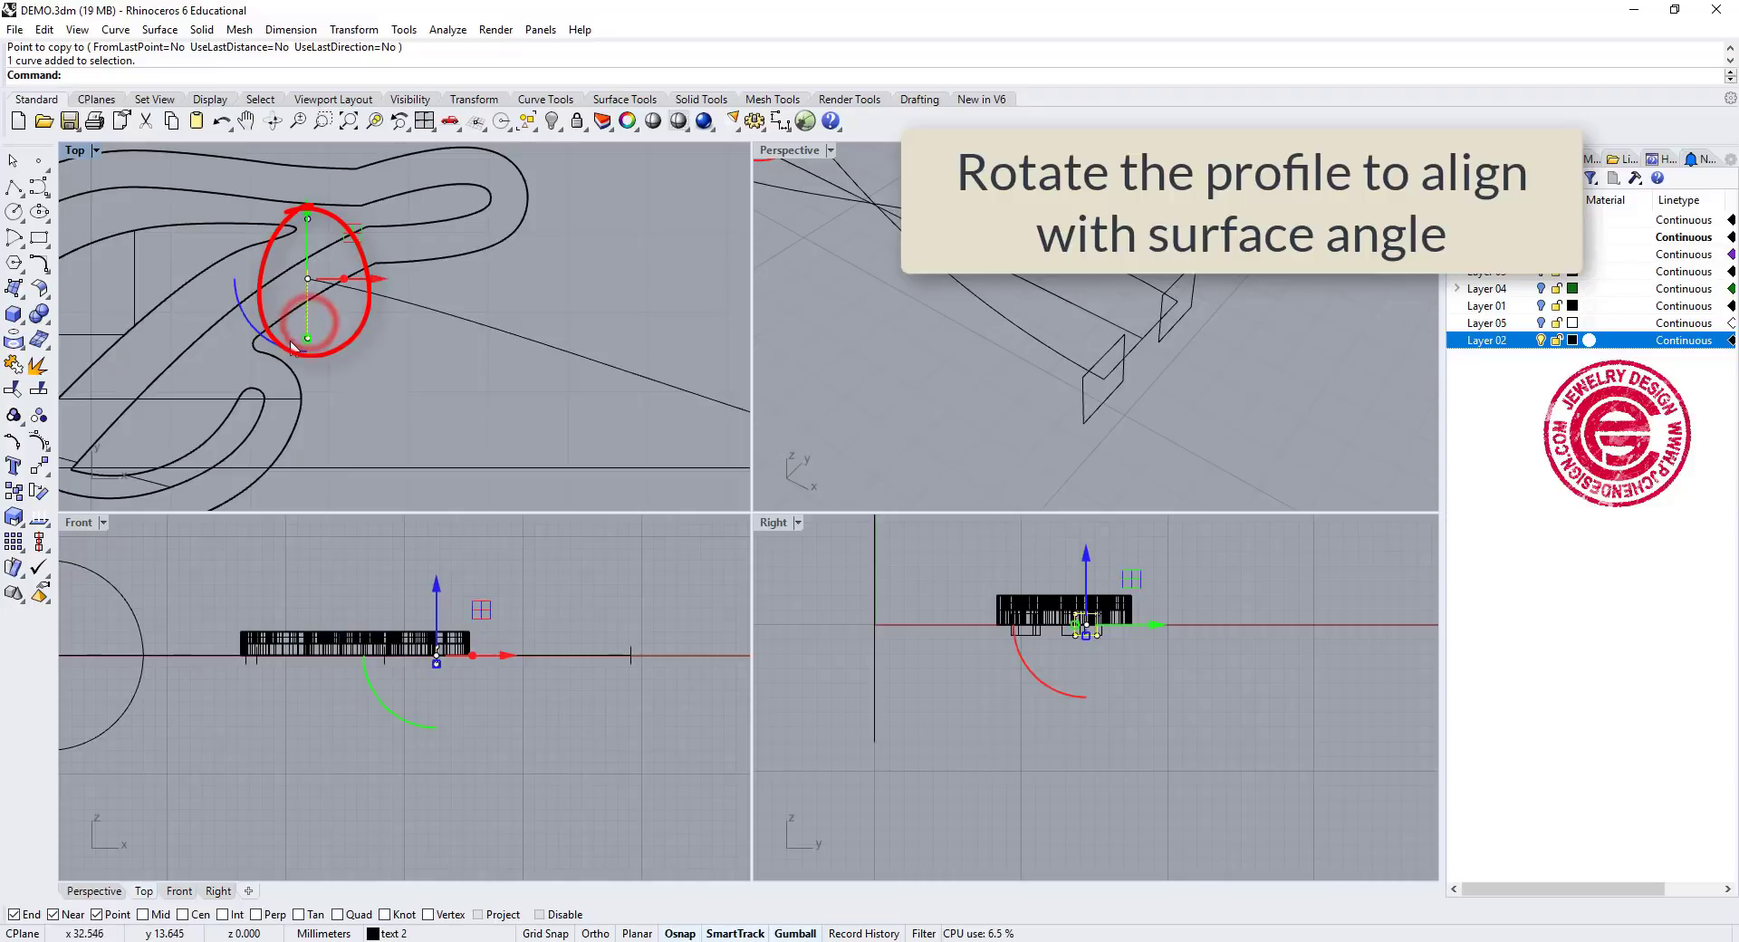
left_click_drag(288, 342, 212, 318)
left_click(309, 325)
Rotate the copied profile at the J's lower border in the top view to follow the letter's slanted edge
scroll(348, 354, "down", 5)
right_click_drag(376, 349, 520, 263)
scroll(257, 359, "up", 5)
left_click(284, 385)
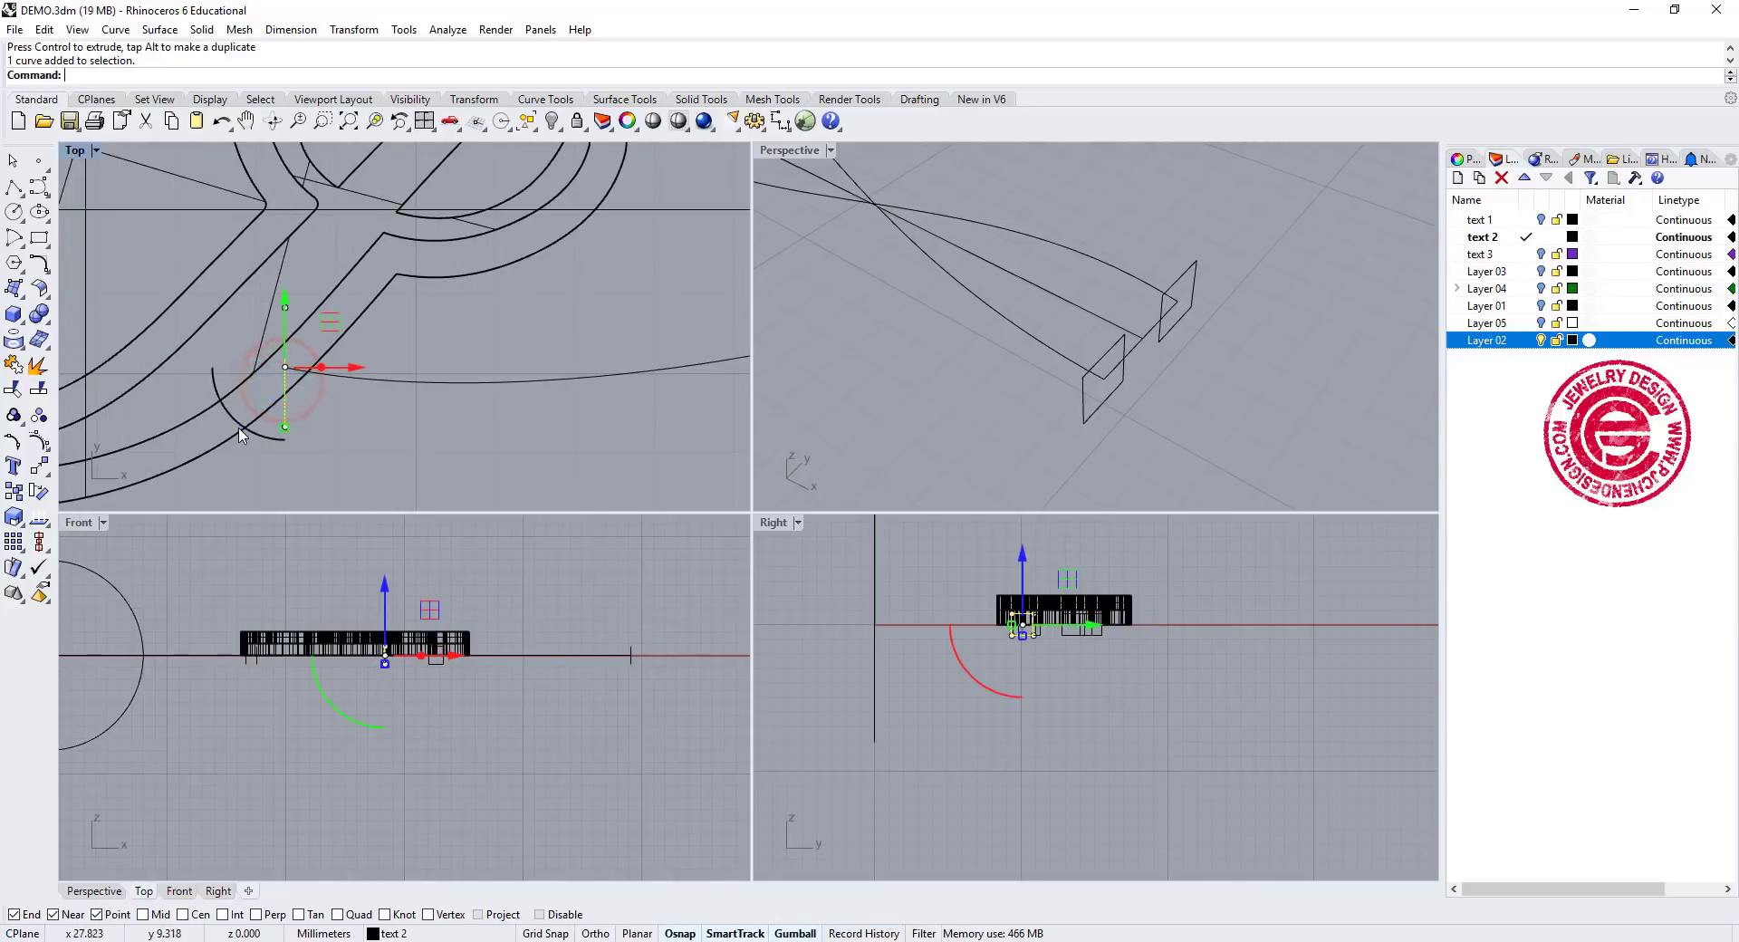
left_click_drag(234, 418, 155, 375)
Rotate the copied profile at the P's upper left border in the top view to match the letter's edge angle
scroll(263, 330, "down", 6)
right_click_drag(113, 292, 471, 306)
scroll(557, 270, "up", 8)
left_click(498, 261)
left_click_drag(463, 333, 404, 335)
Rotate the copied profile at the P's lower curl slightly and shift it to sit within the letter's border
scroll(447, 354, "down", 1)
scroll(445, 353, "down", 2)
right_click_drag(445, 353, 415, 211)
scroll(396, 311, "up", 8)
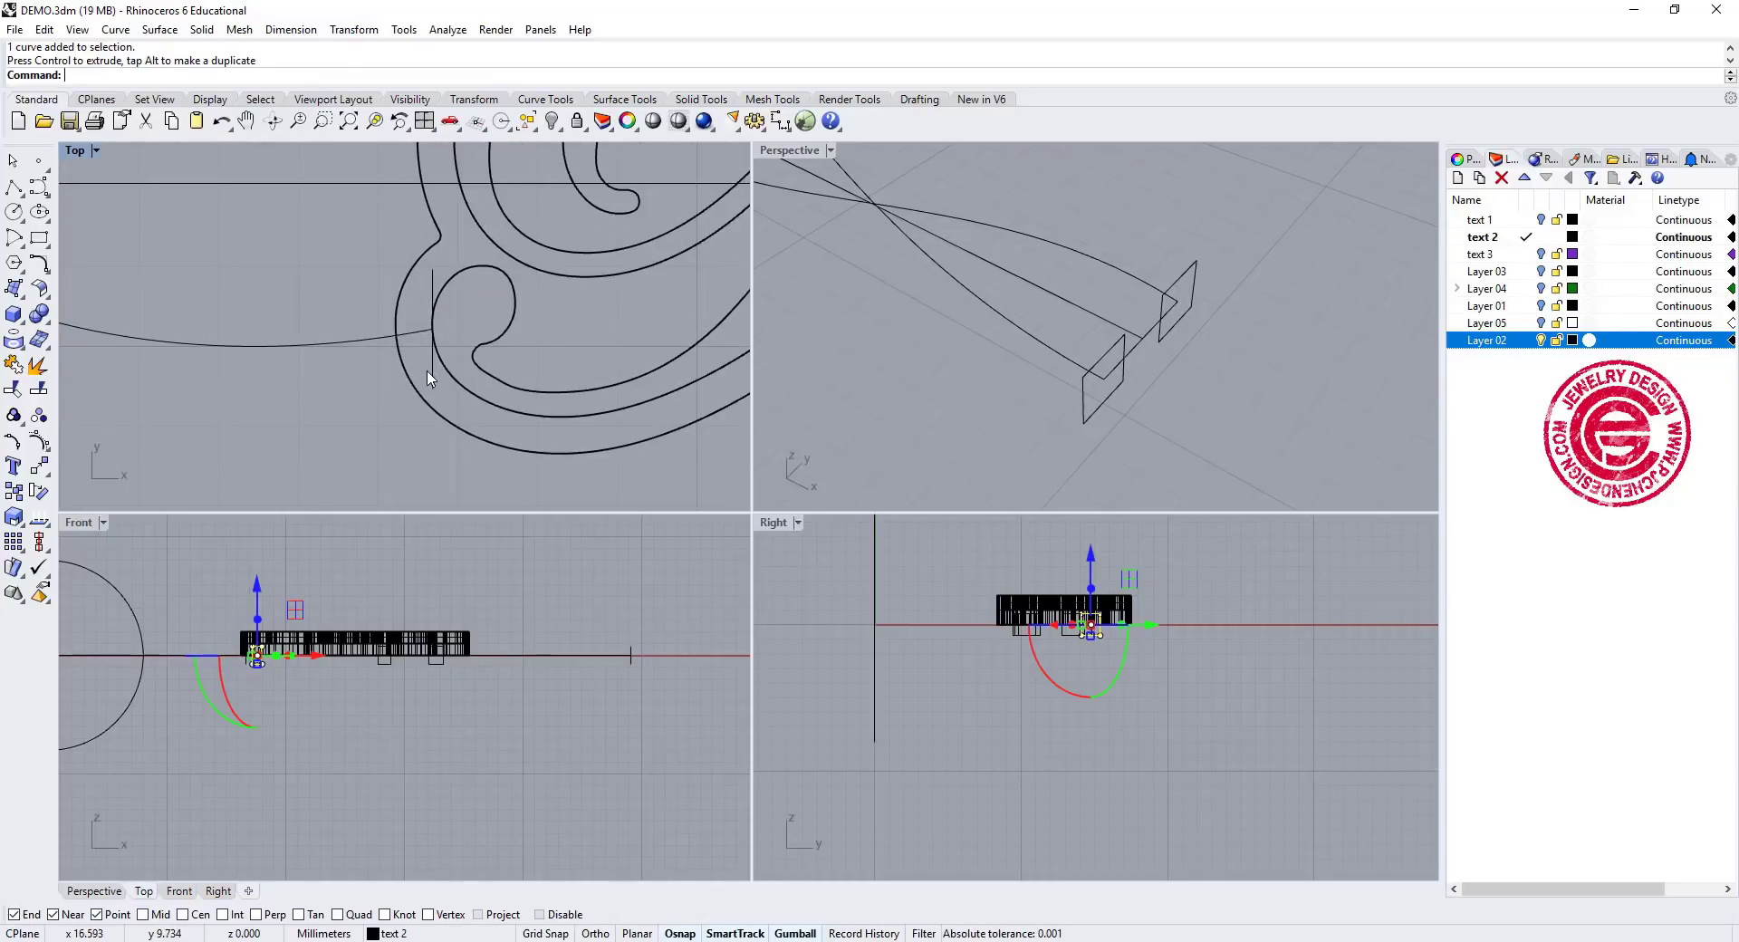
left_click(430, 370)
left_click_drag(397, 390, 409, 395)
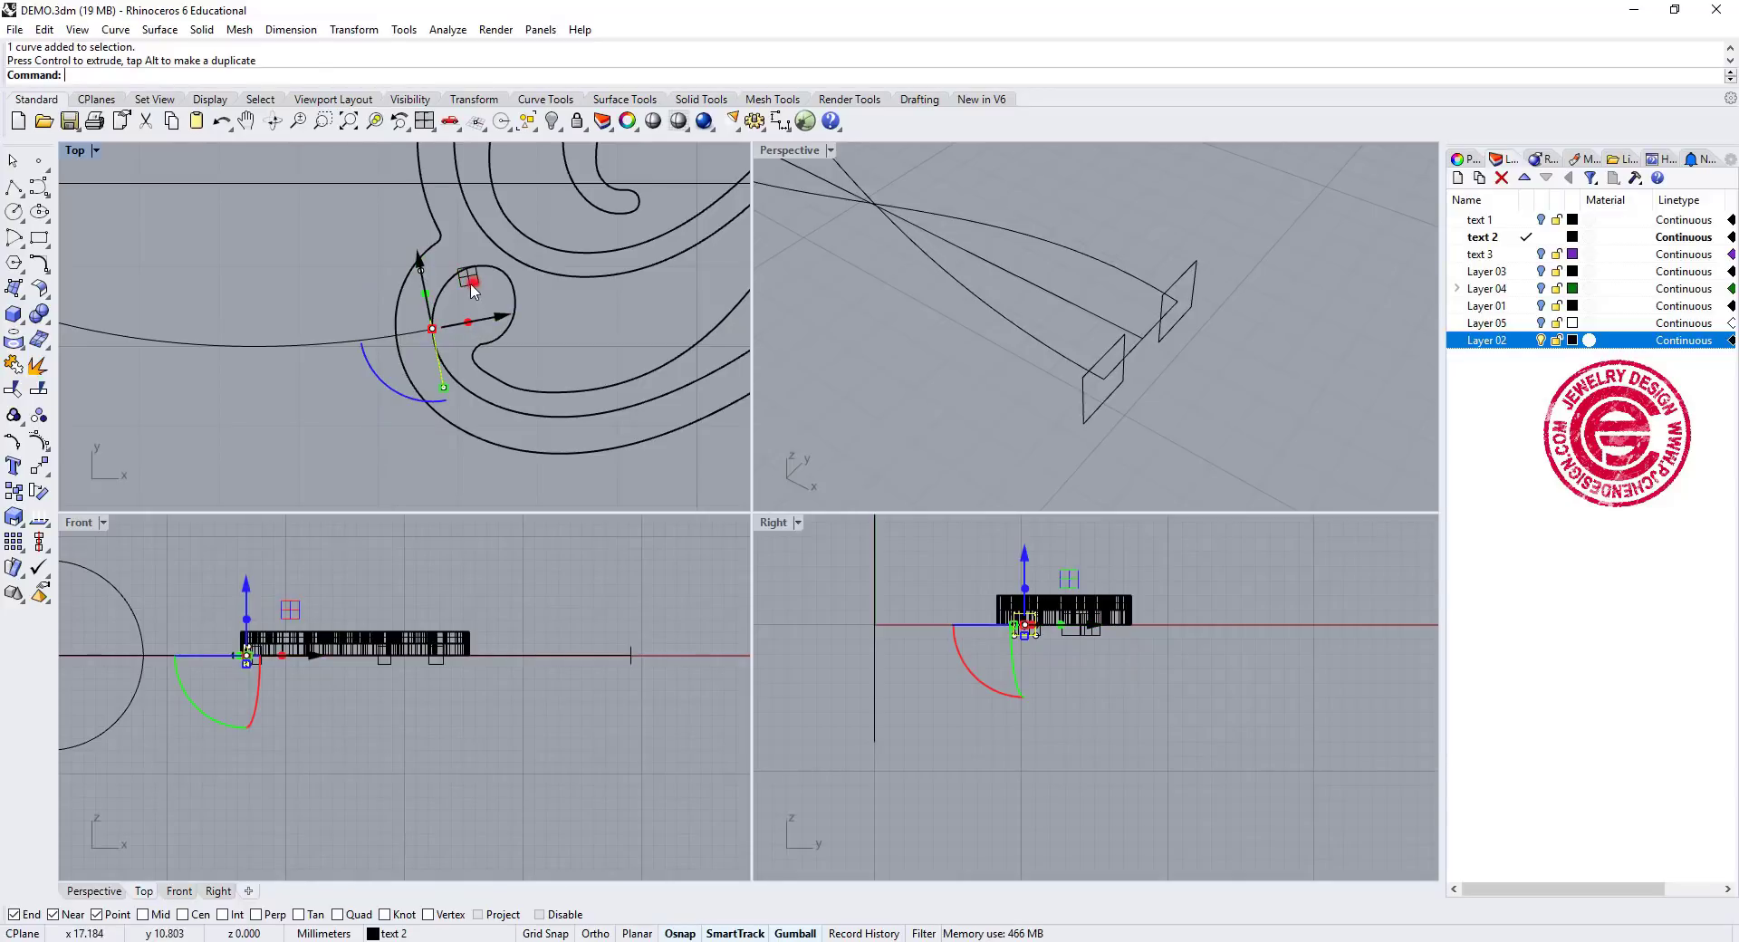
left_click_drag(469, 287, 467, 292)
left_click_drag(306, 185, 307, 197)
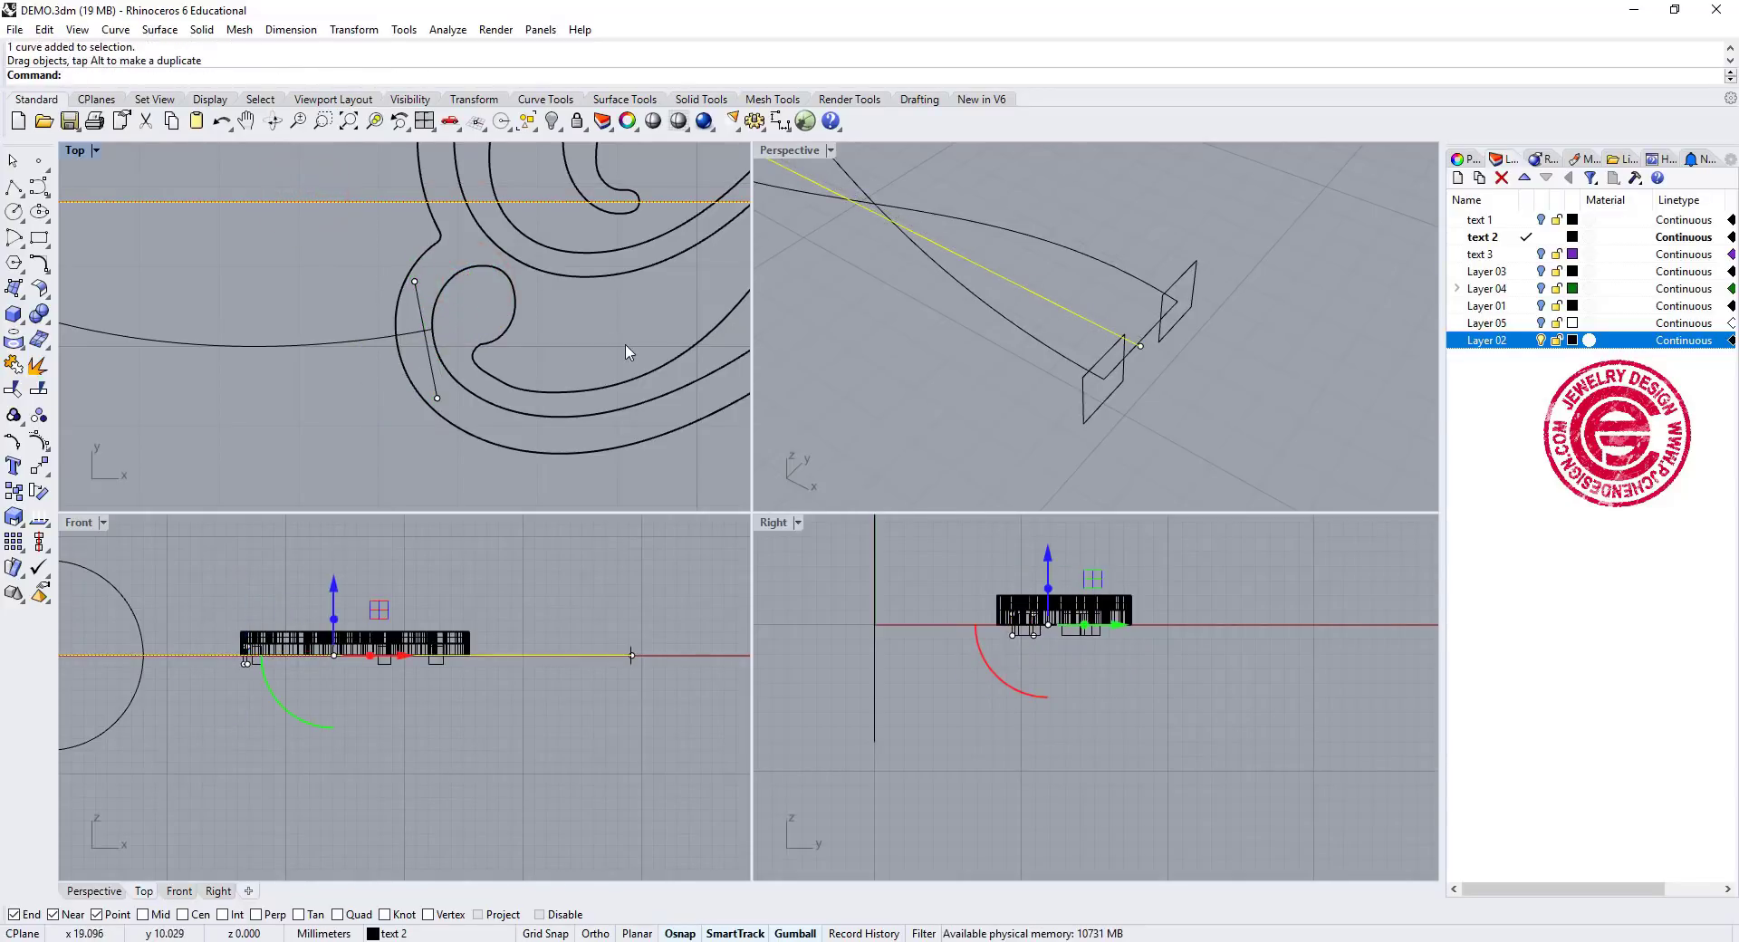
key("ctrl+z")
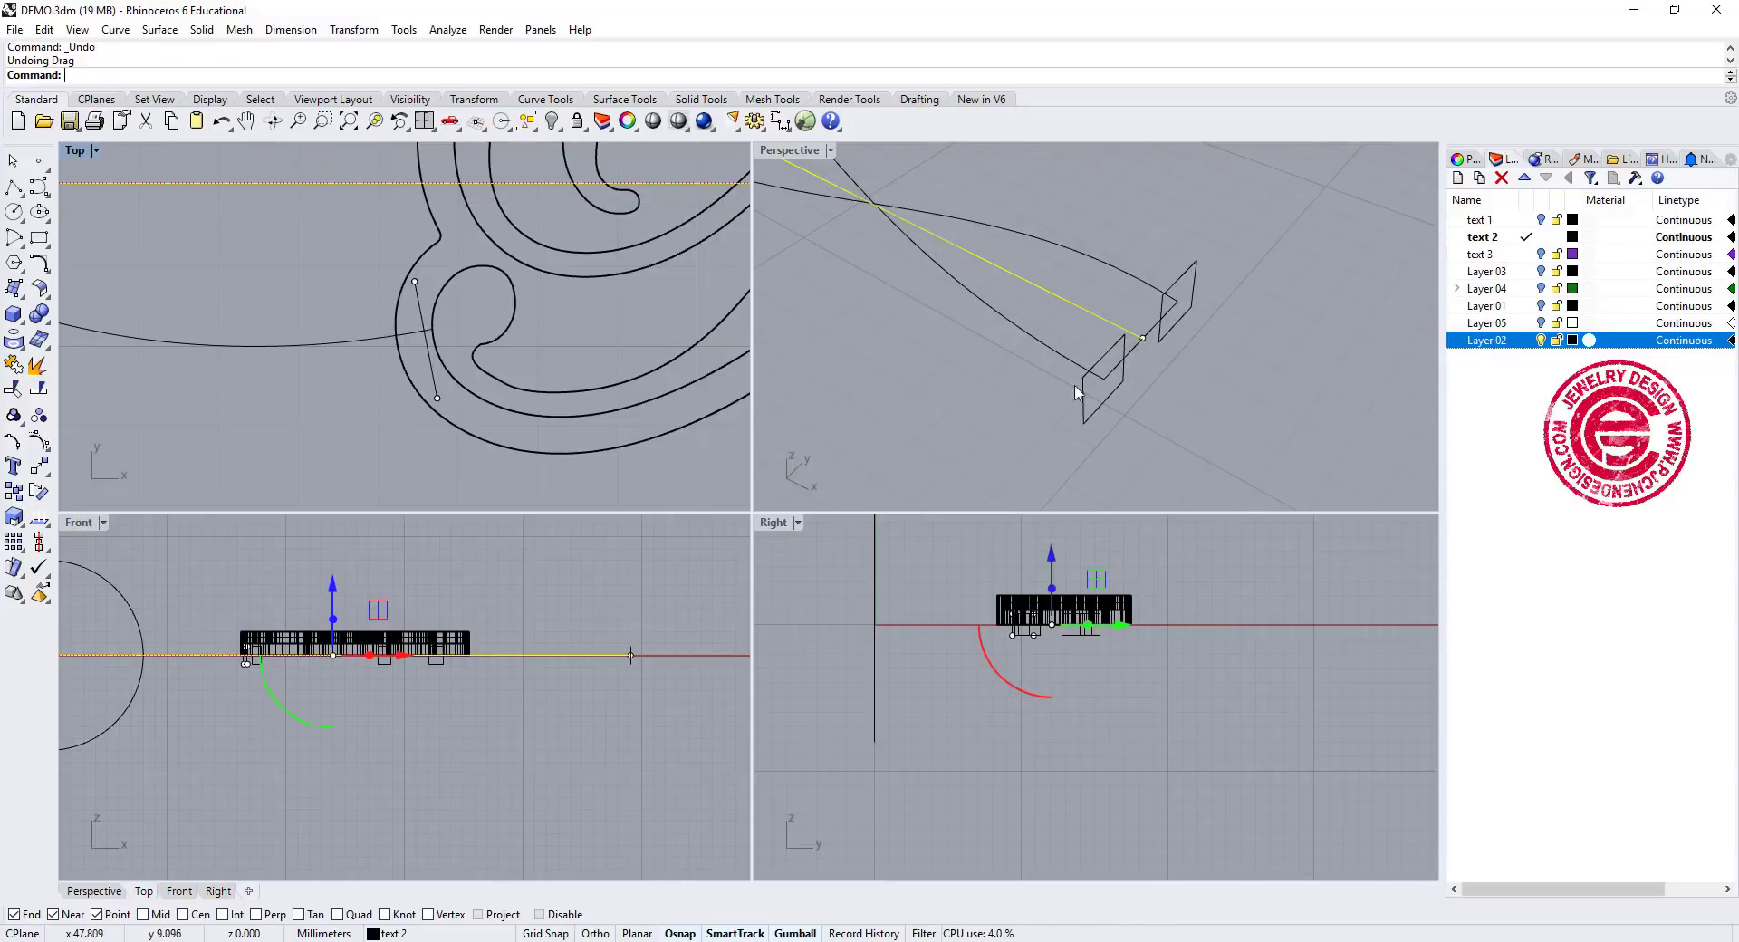
left_click(1292, 367)
Maximize the perspective viewport with the letters and both rail pairs in view, and enable history recording
scroll(901, 192, "down", 5)
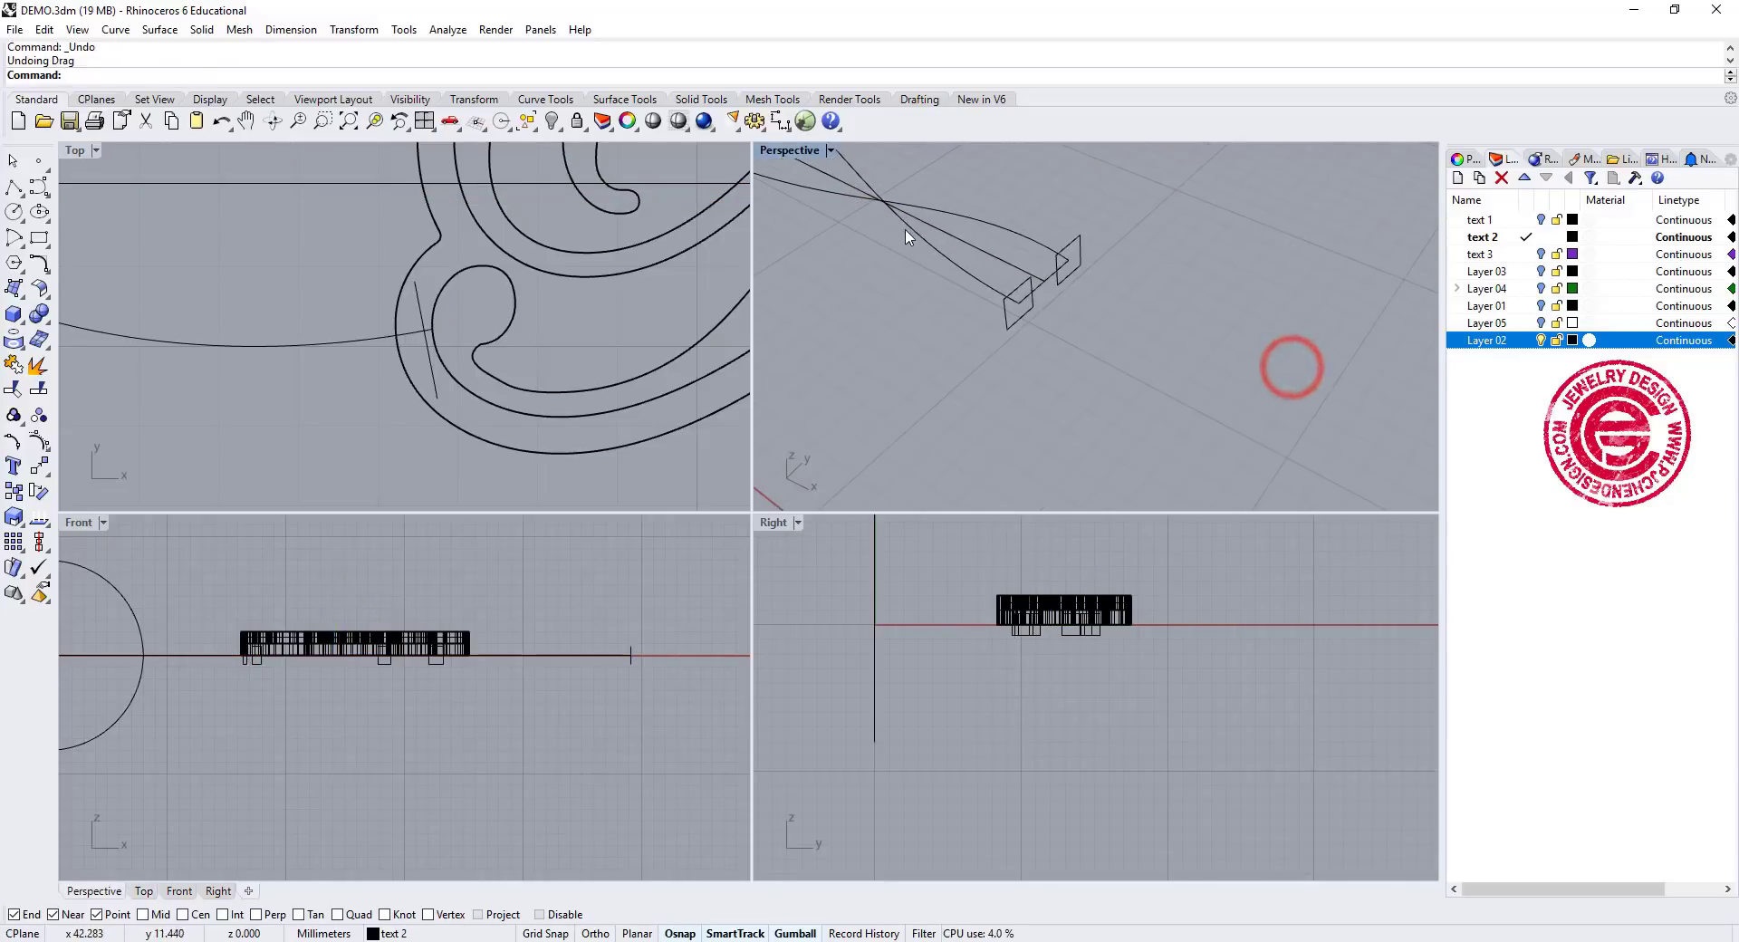
double_click(789, 154)
scroll(826, 313, "down", 3)
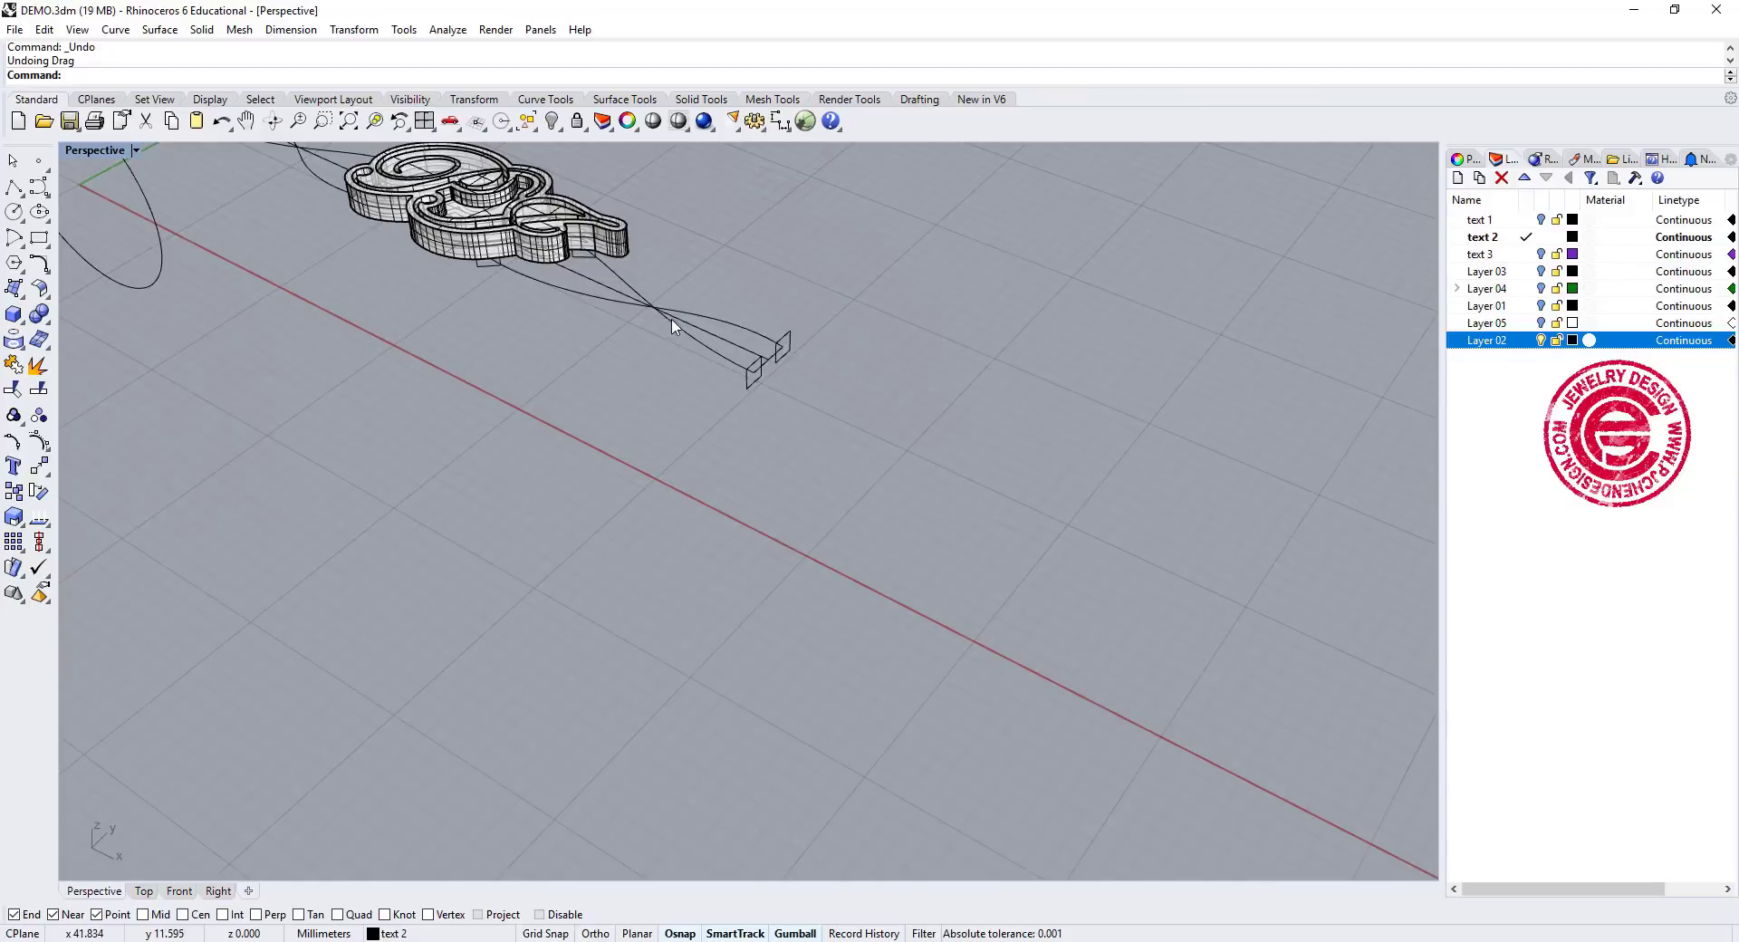
right_click_drag(705, 338, 870, 469, "shift")
right_click_drag(533, 445, 784, 550)
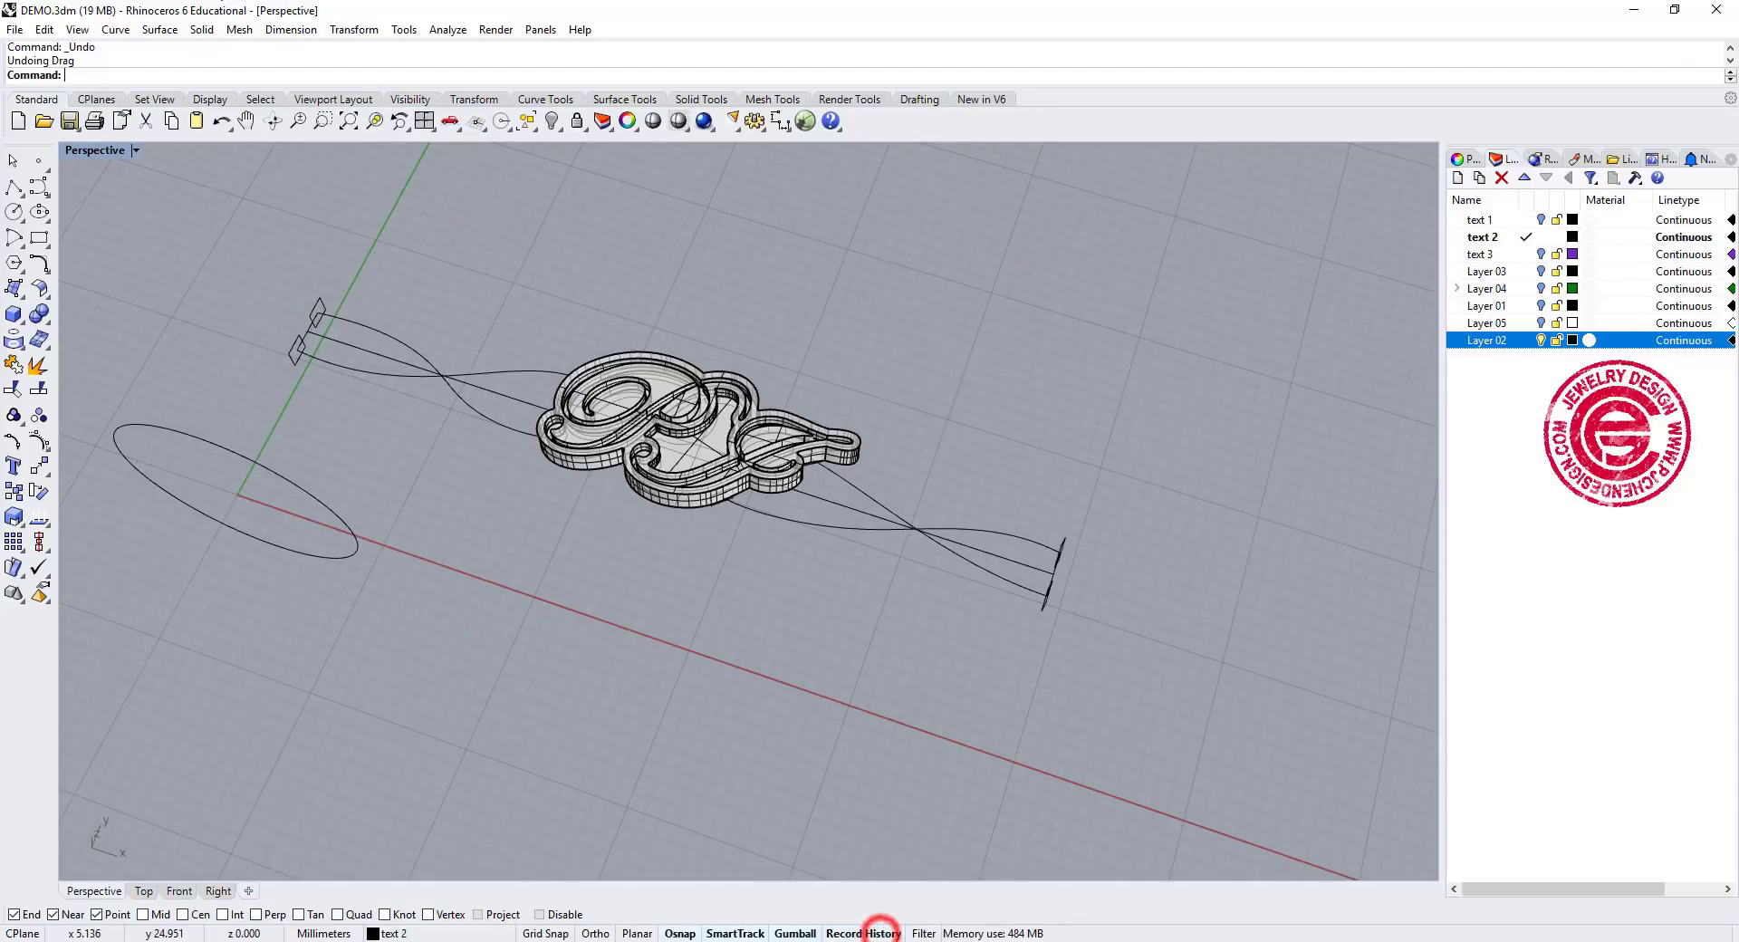
Sweep the square profiles at the shank end and the J's upper arm along their connecting S-curve with Sweep 1 Rail
left_click(163, 30)
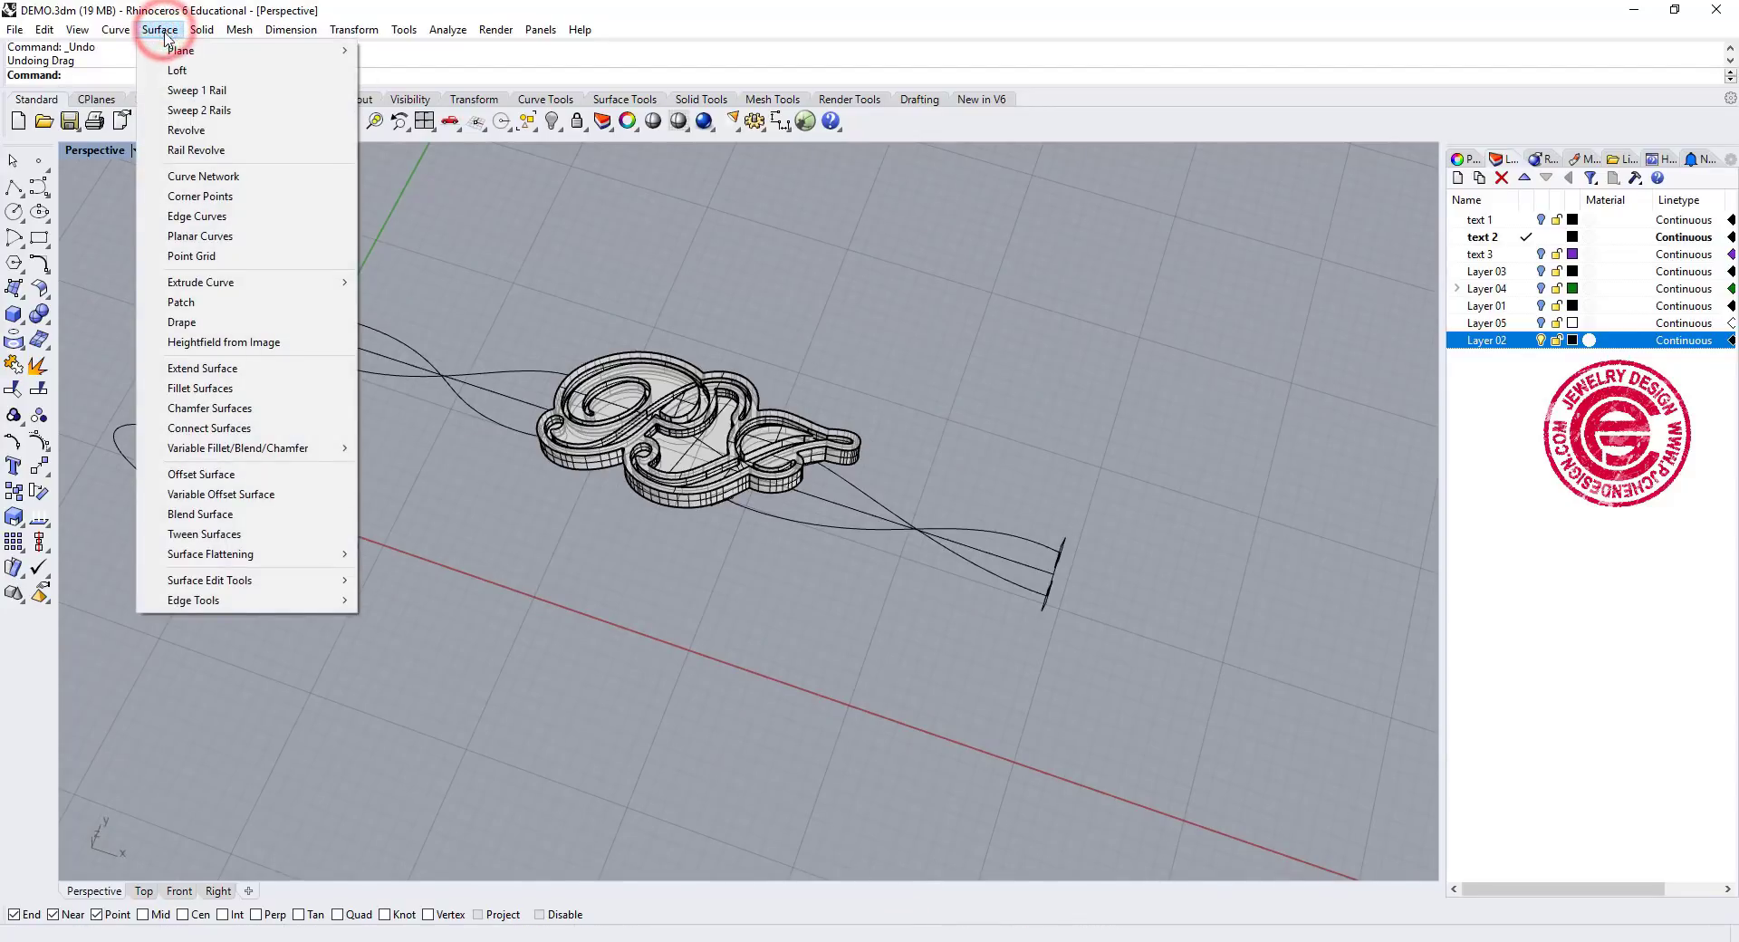
left_click(173, 86)
left_click(1015, 588)
scroll(1038, 616, "up", 7)
left_click(1054, 612)
scroll(837, 512, "down", 6)
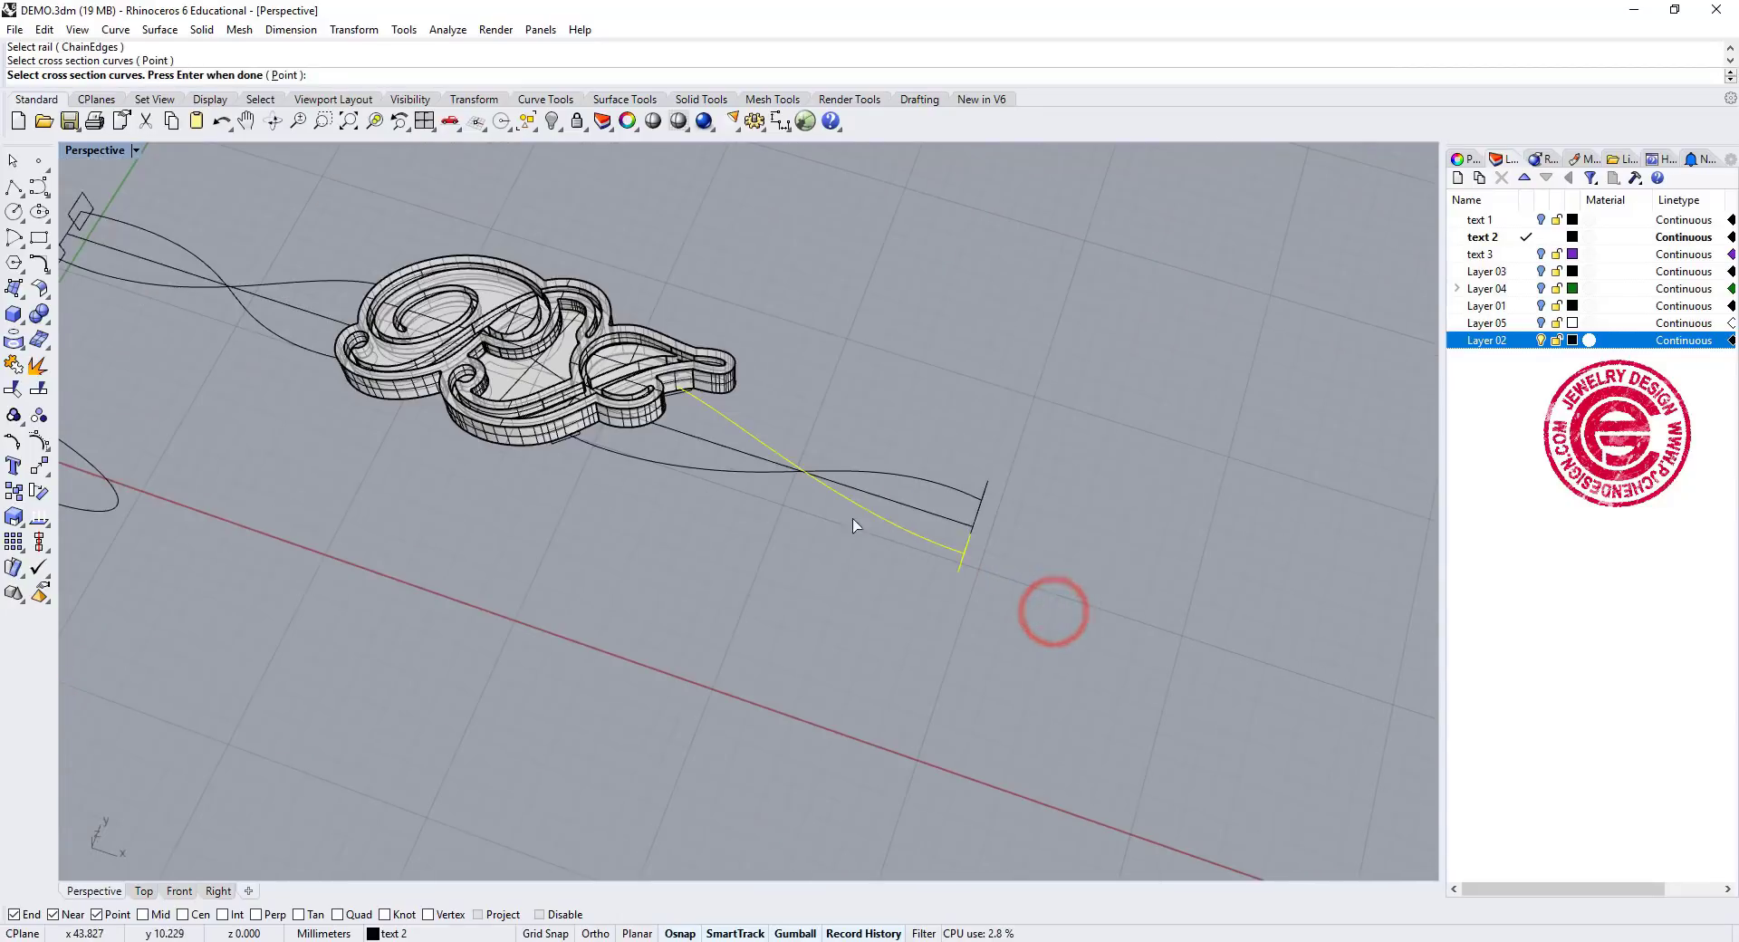
right_click_drag(777, 465, 771, 515, "shift")
scroll(666, 437, "up", 5)
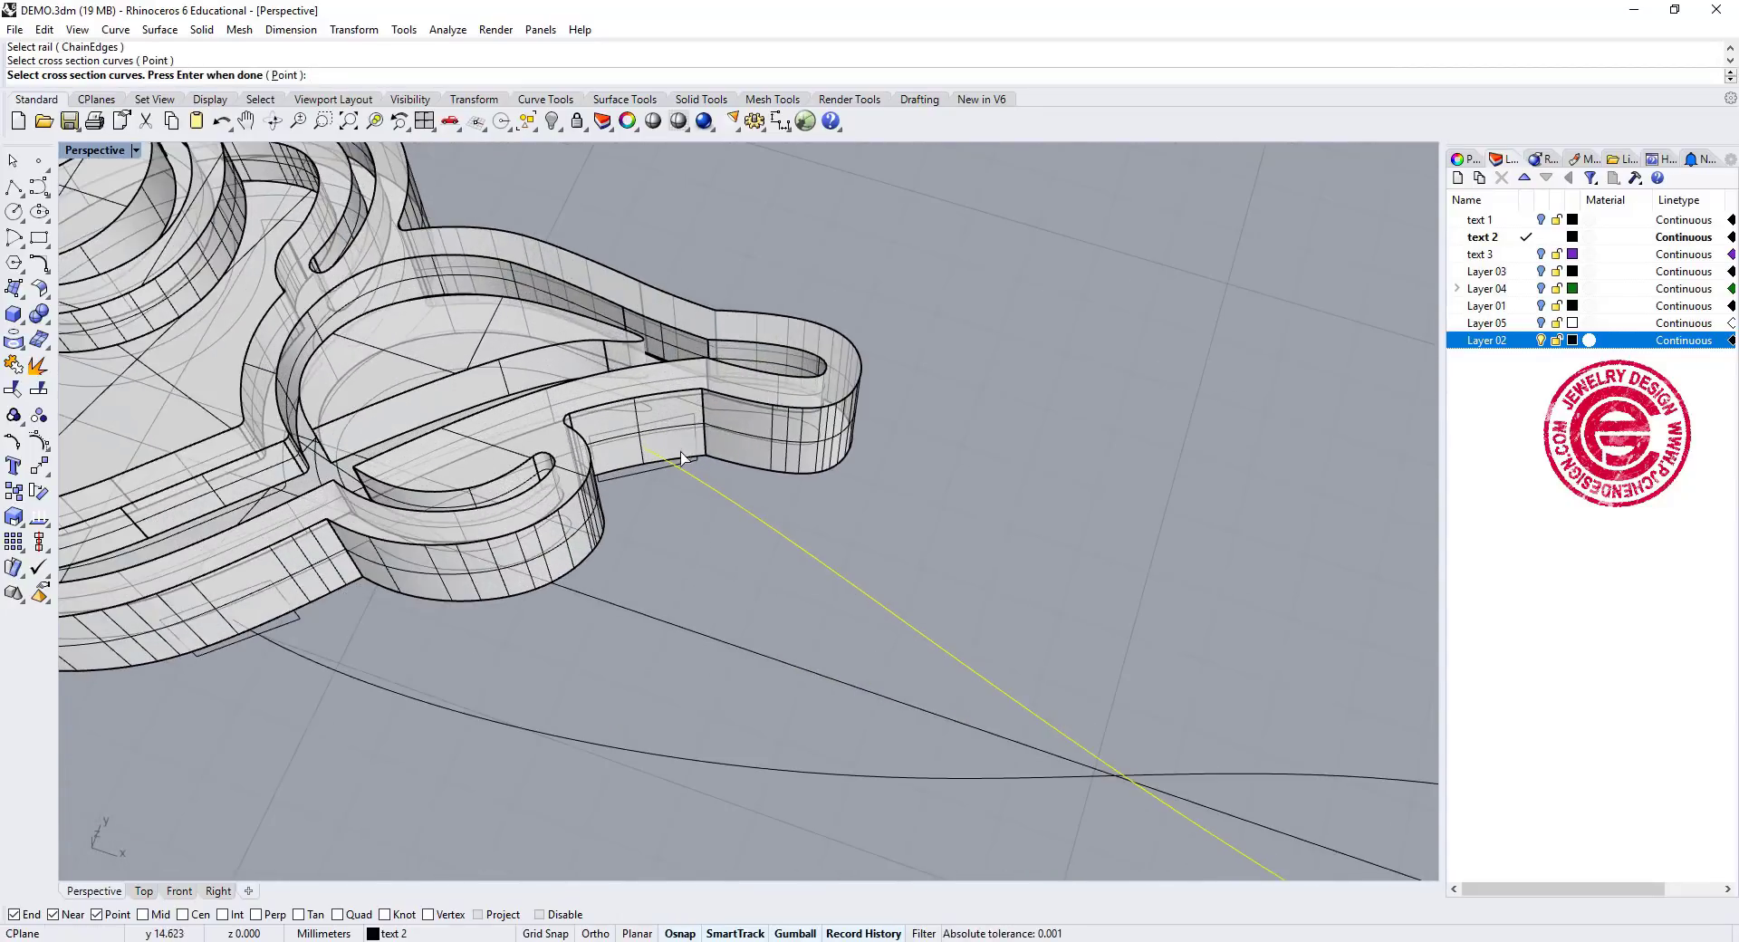
left_click(684, 462)
scroll(1034, 548, "down", 5)
right_click_drag(1040, 602, 1040, 416)
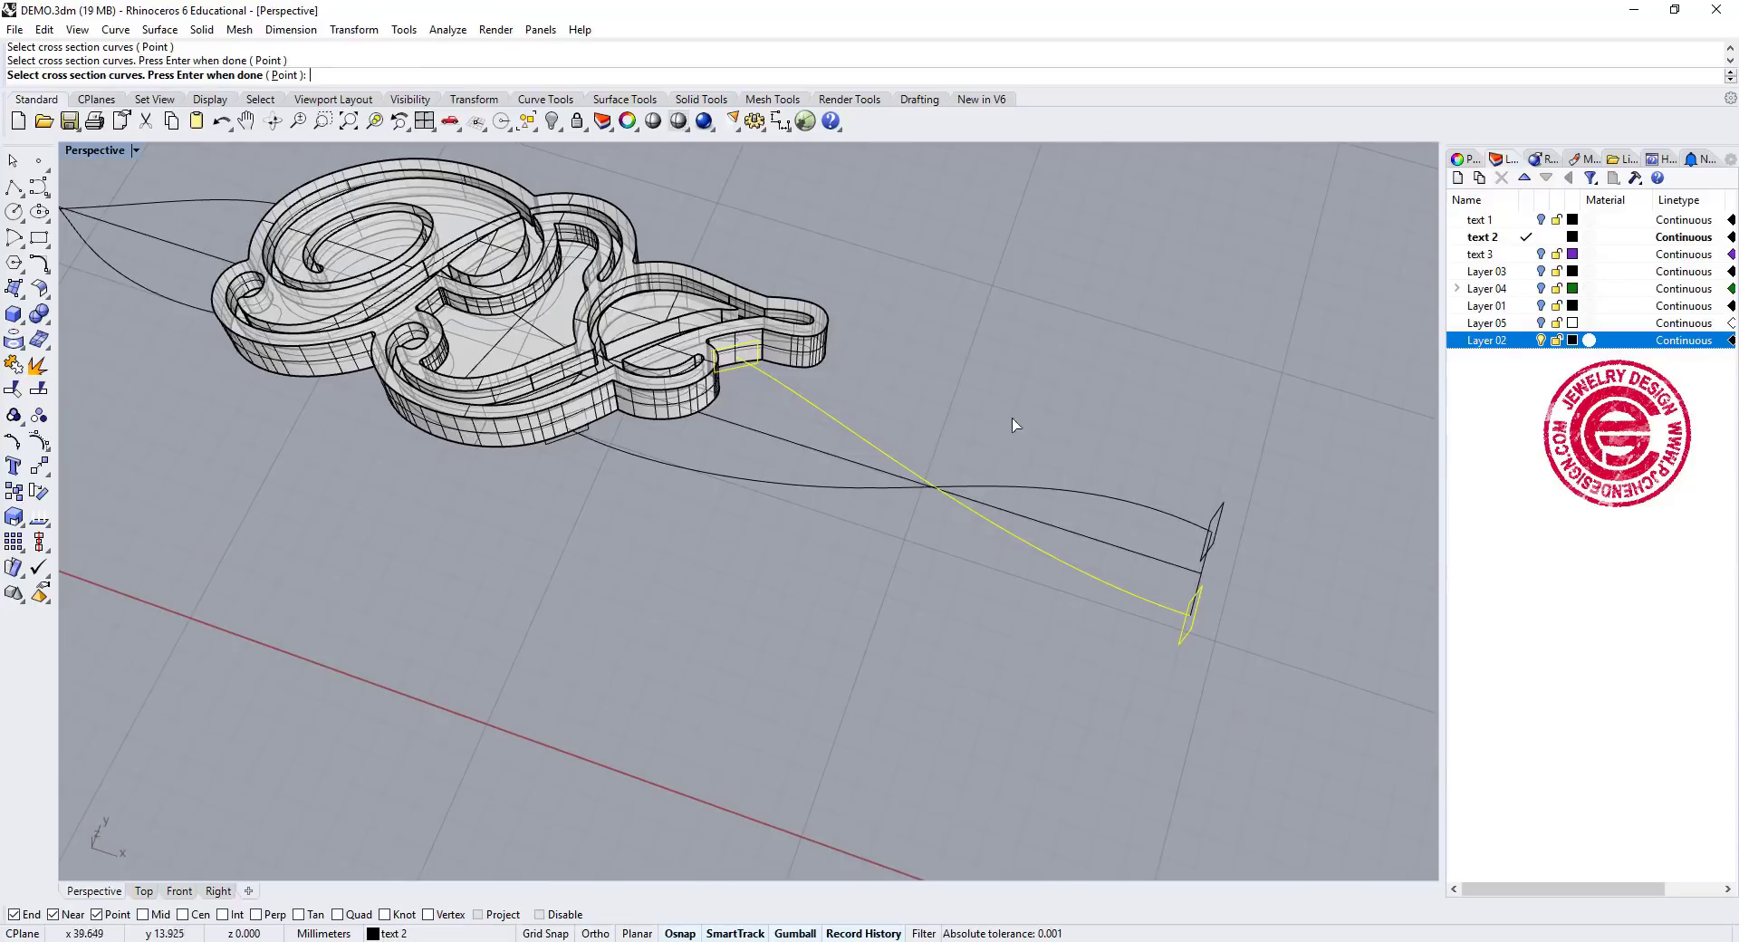
key("Return")
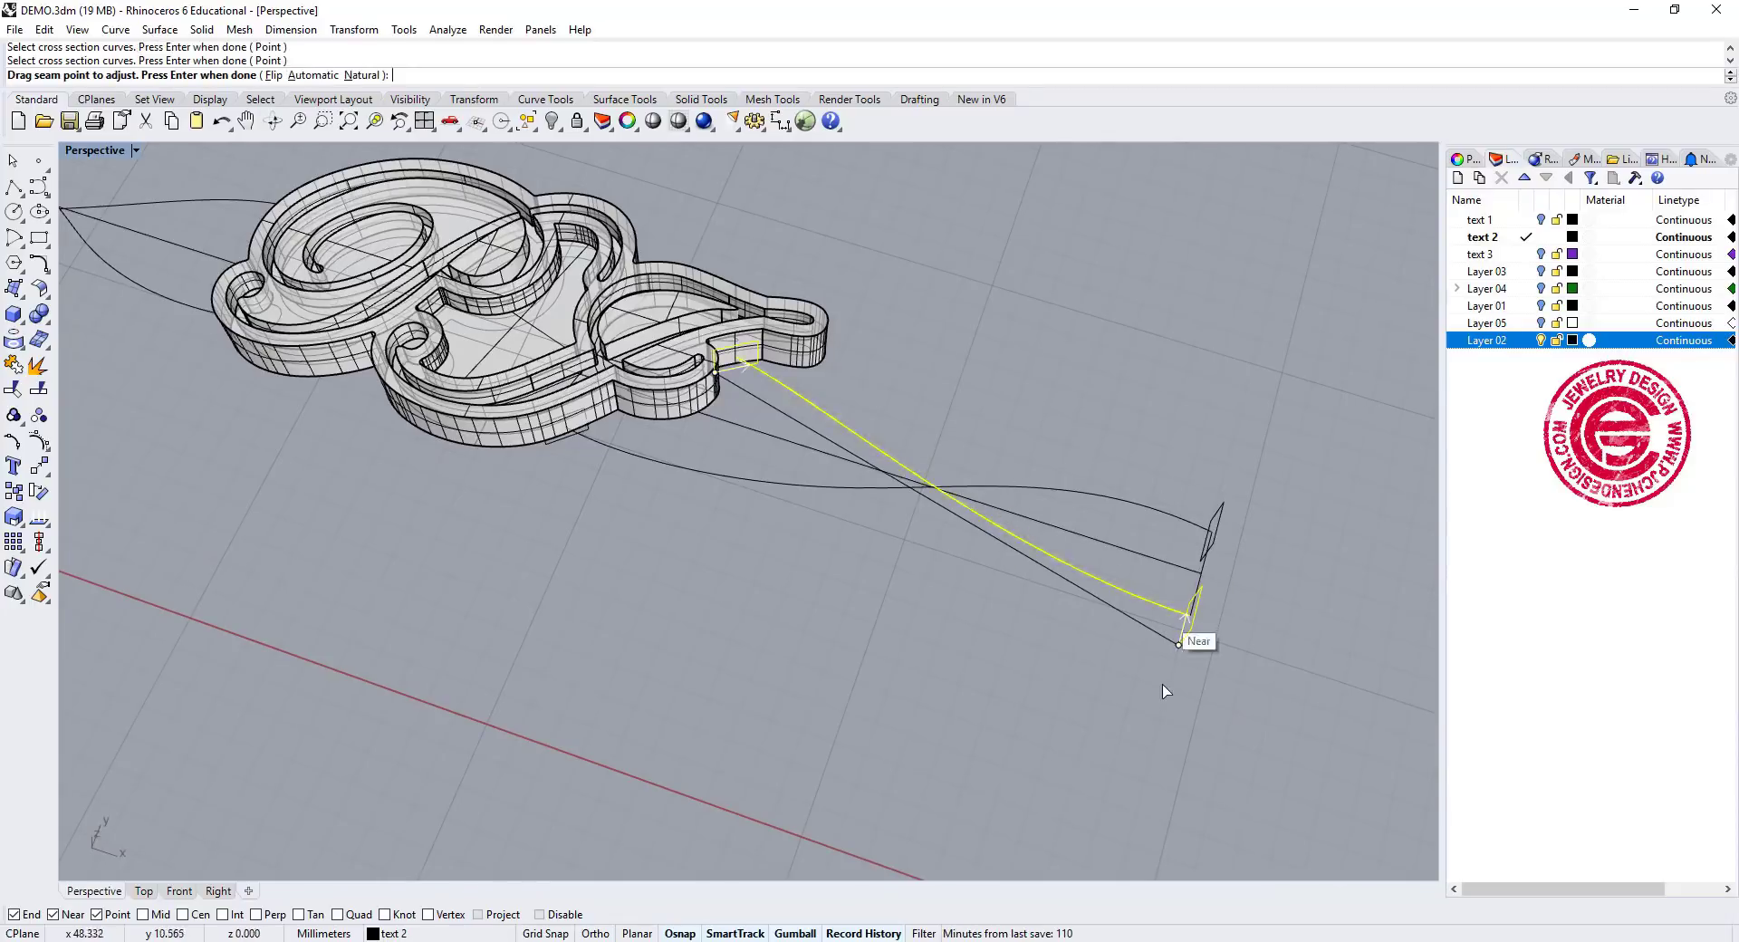
key("Return")
mouse_move(1265, 699)
right_mouse_down()
mouse_move(1032, 629)
mouse_move(951, 516)
mouse_move(917, 518)
mouse_move(1148, 613)
mouse_move(1211, 679)
right_mouse_up()
key("Return")
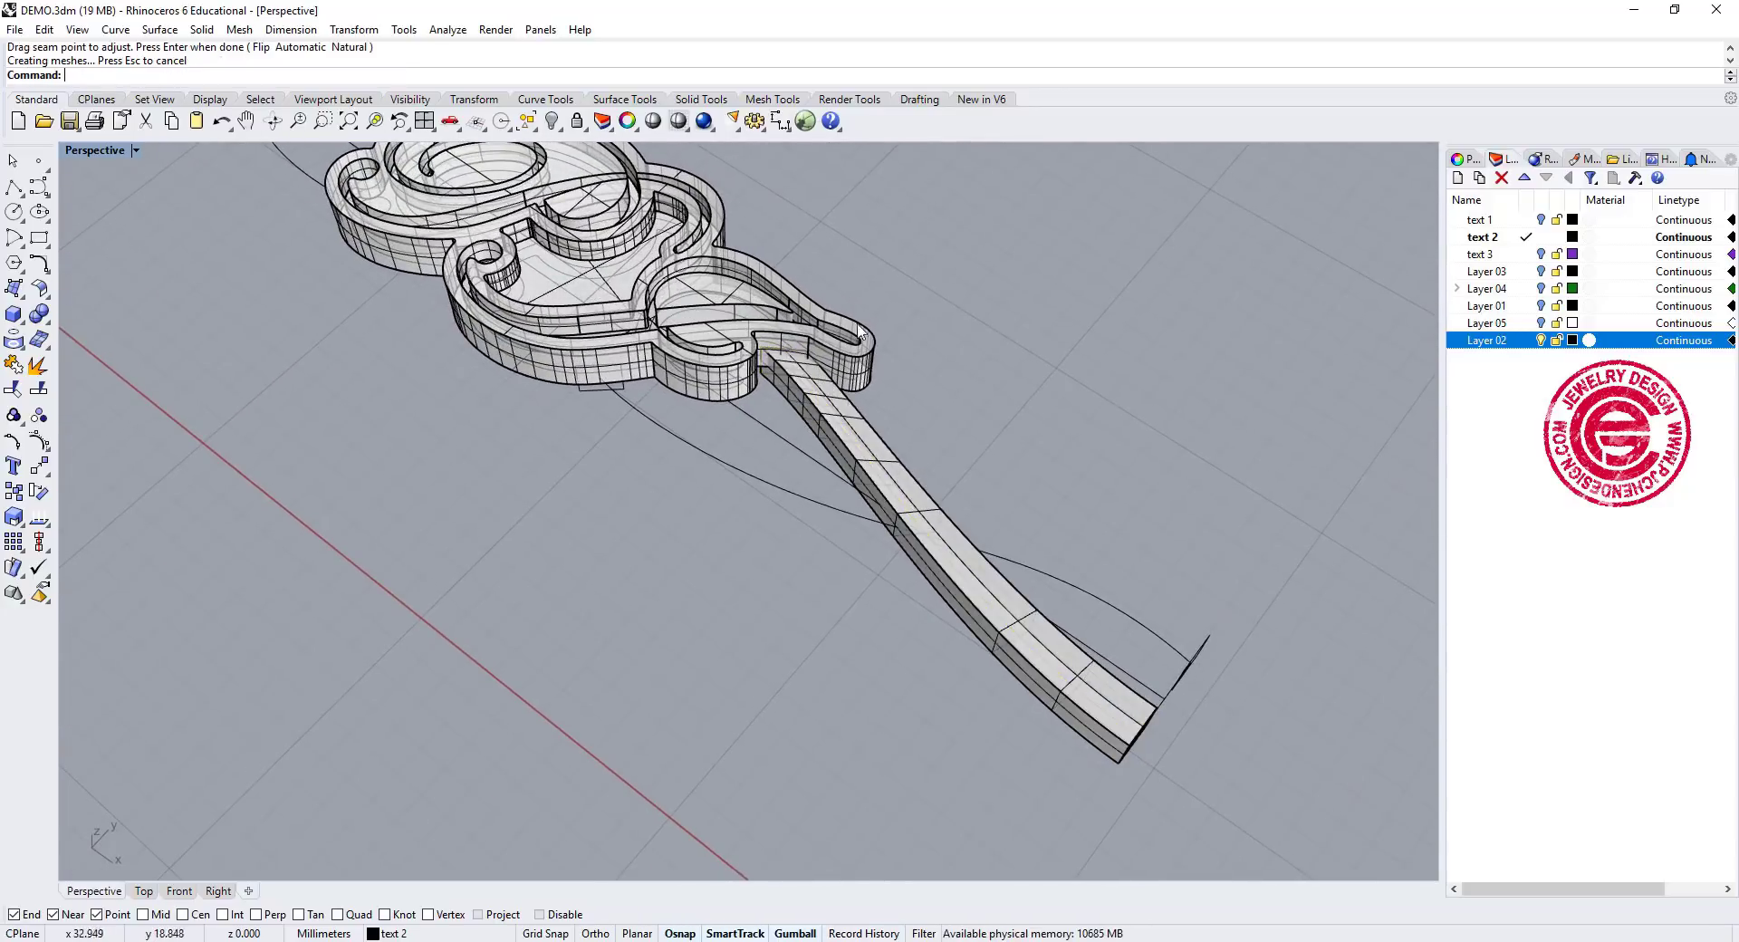
Sweep the J-side crossing rail with Sweep 1 Rail, using the remaining shank-end profile and the one under the J's lower border
right_click_drag(860, 348, 963, 388)
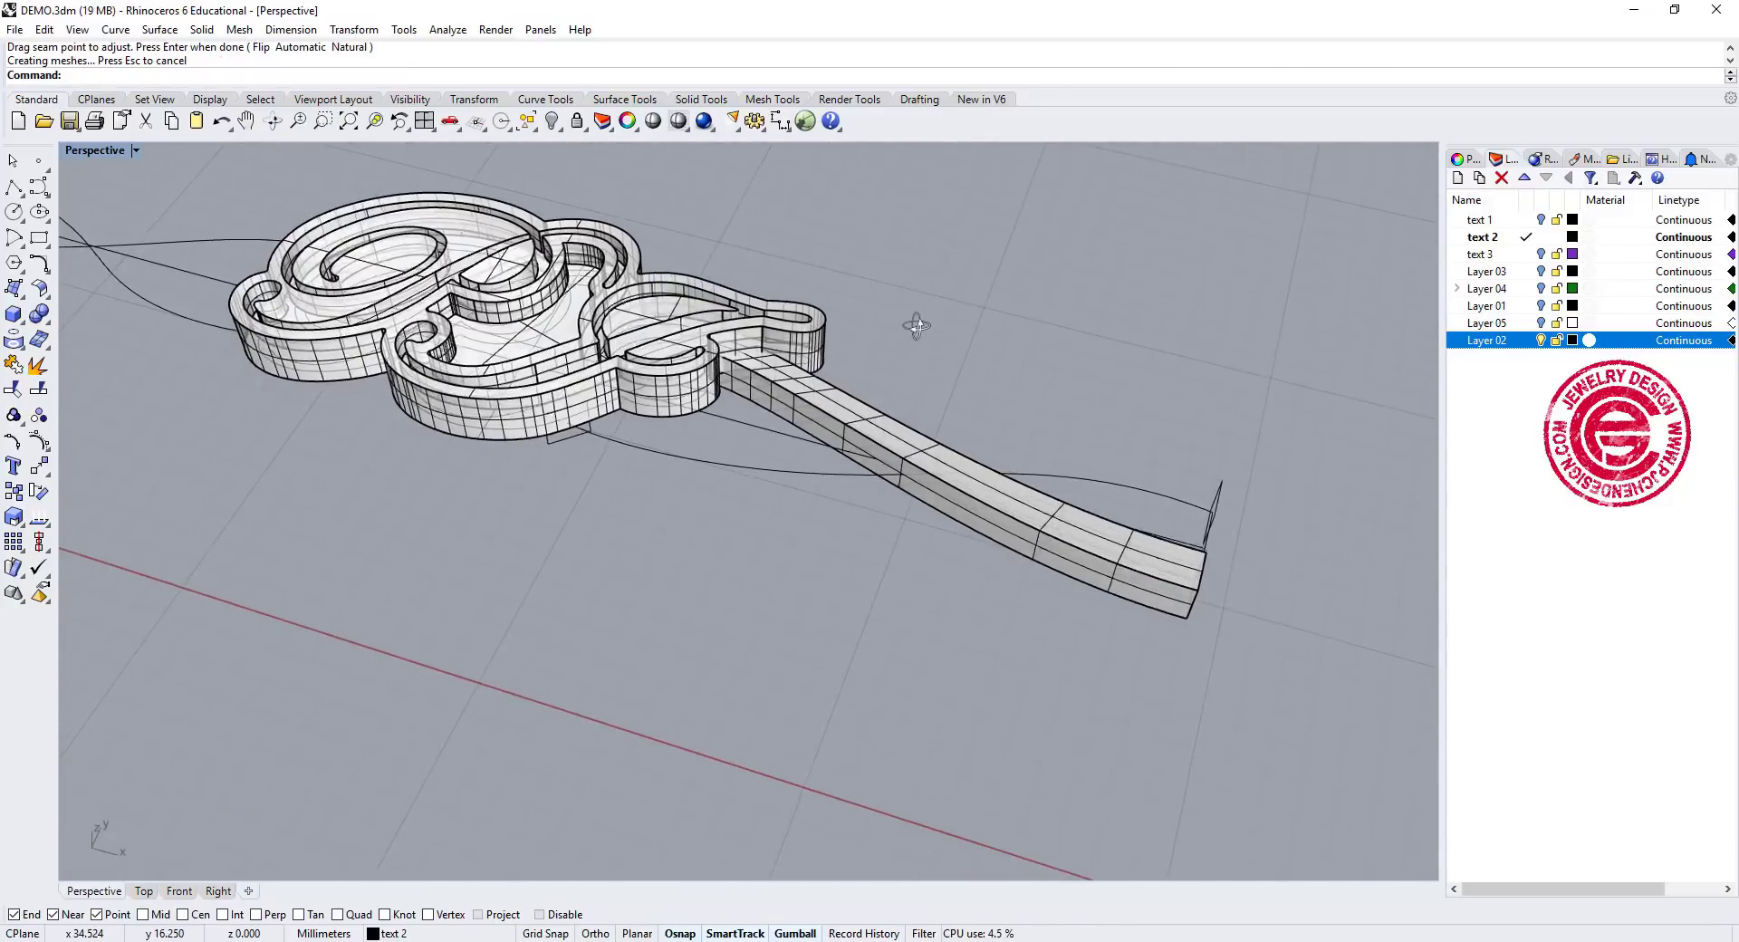
right_click_drag(917, 322, 1062, 491)
left_click(1087, 475)
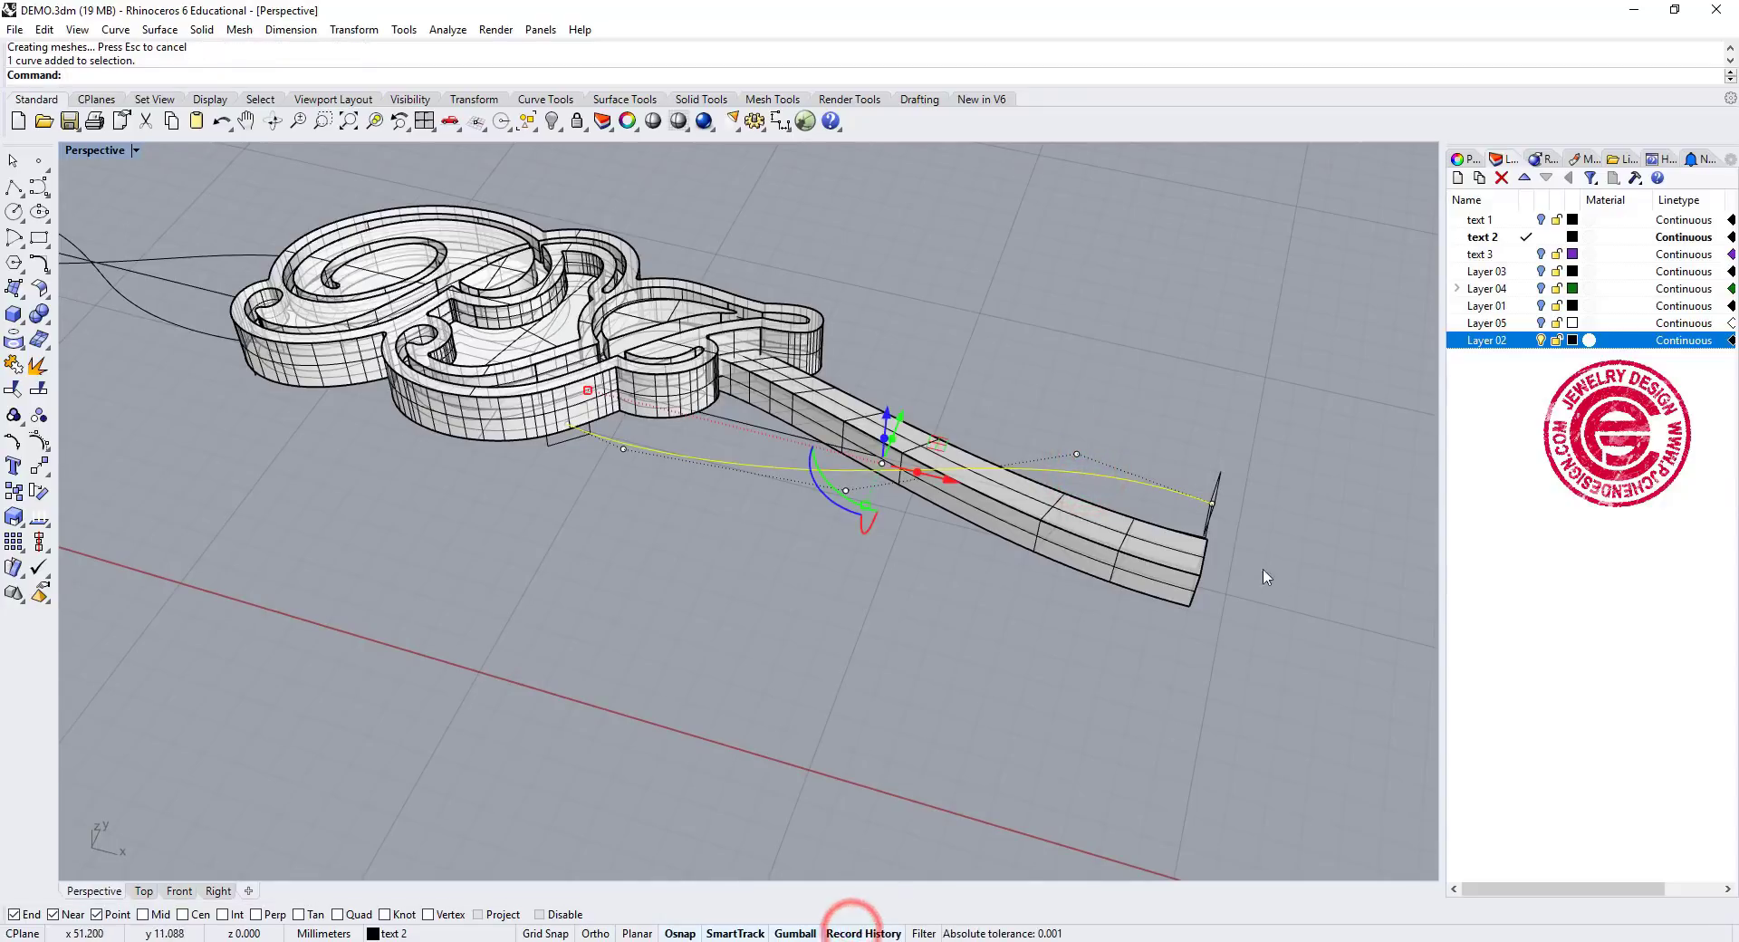
left_click(1212, 525)
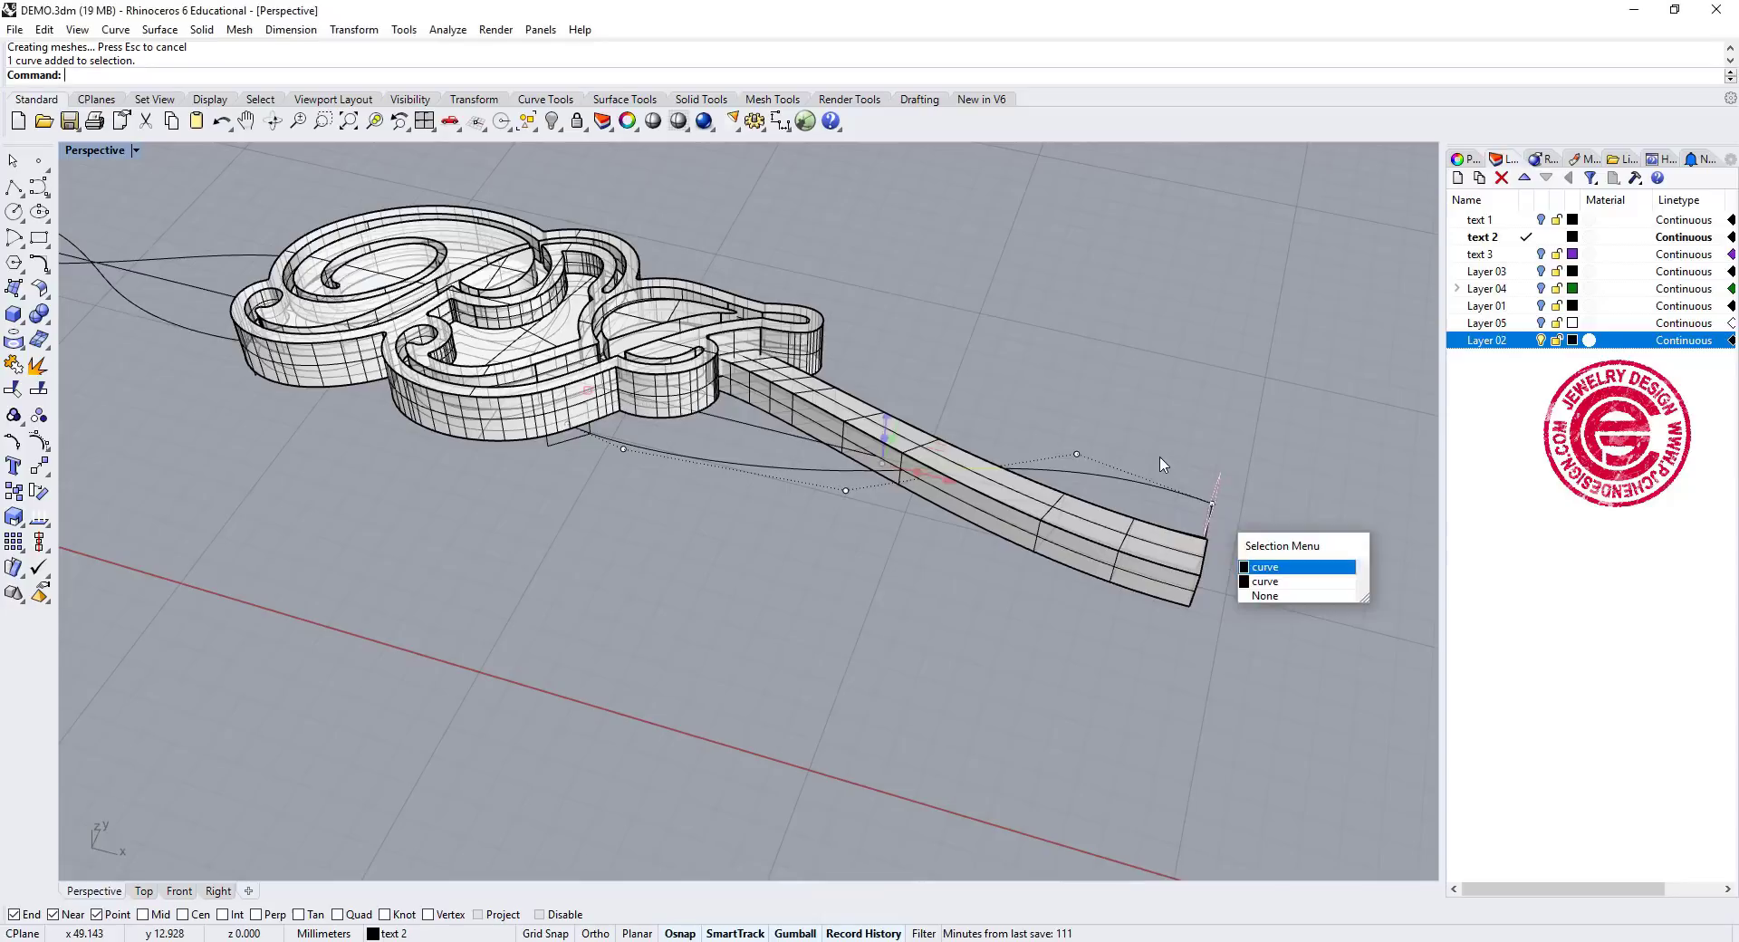
left_click(159, 29)
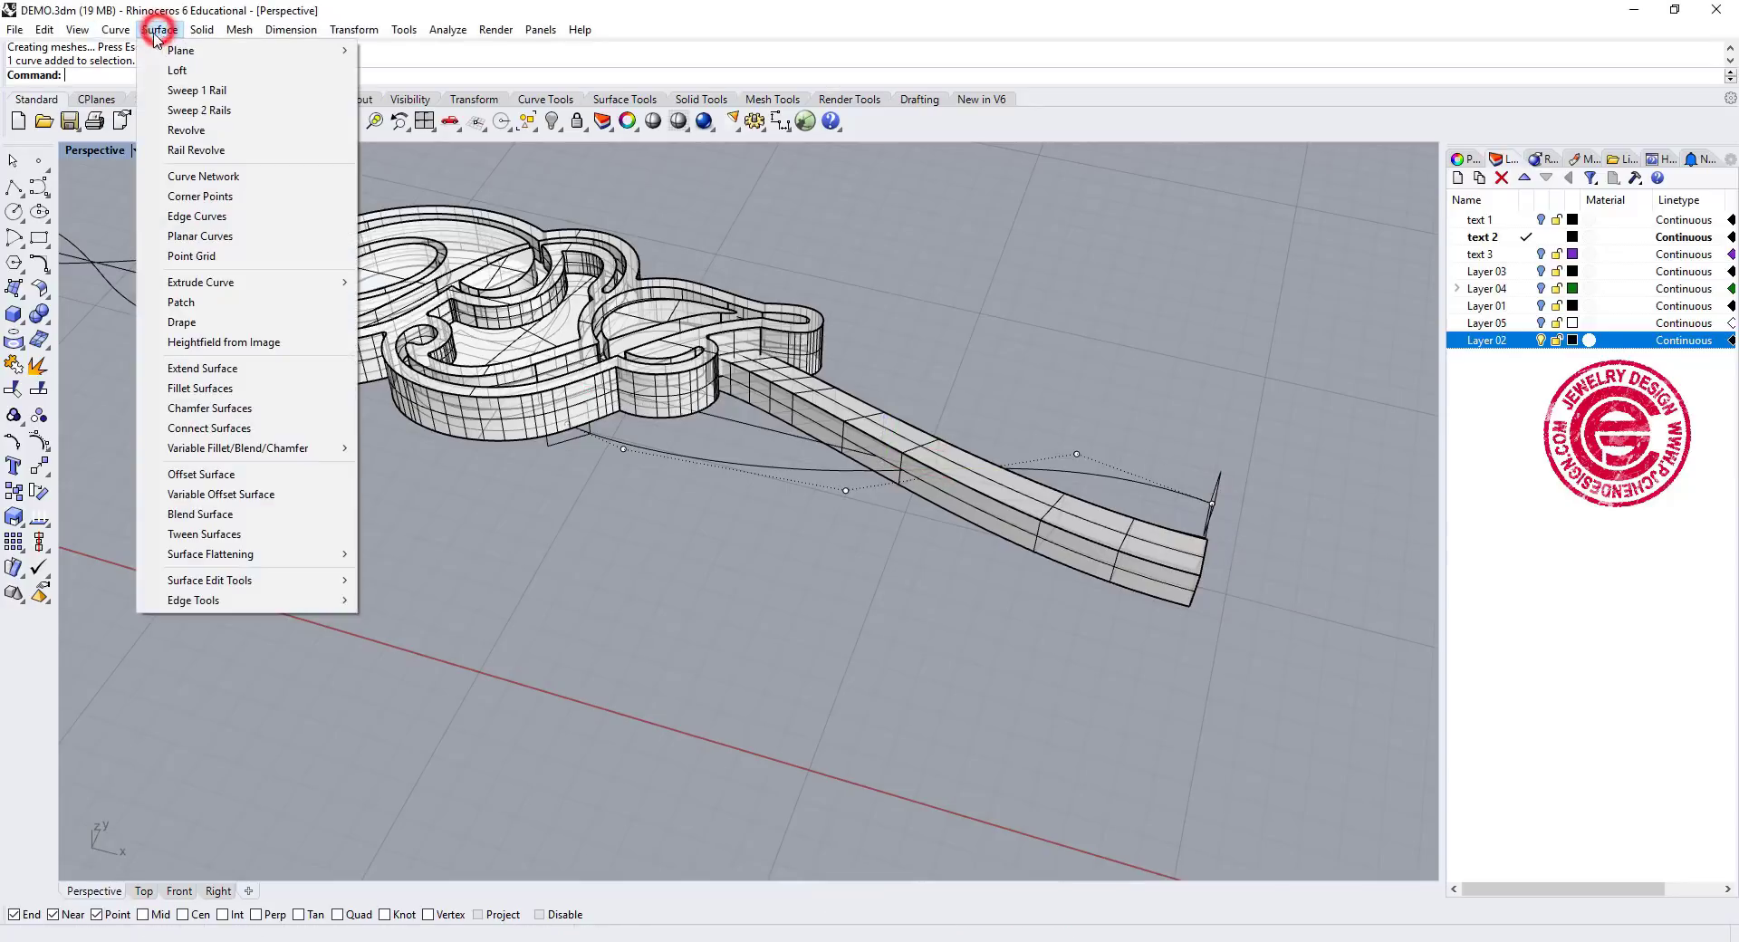
left_click(173, 91)
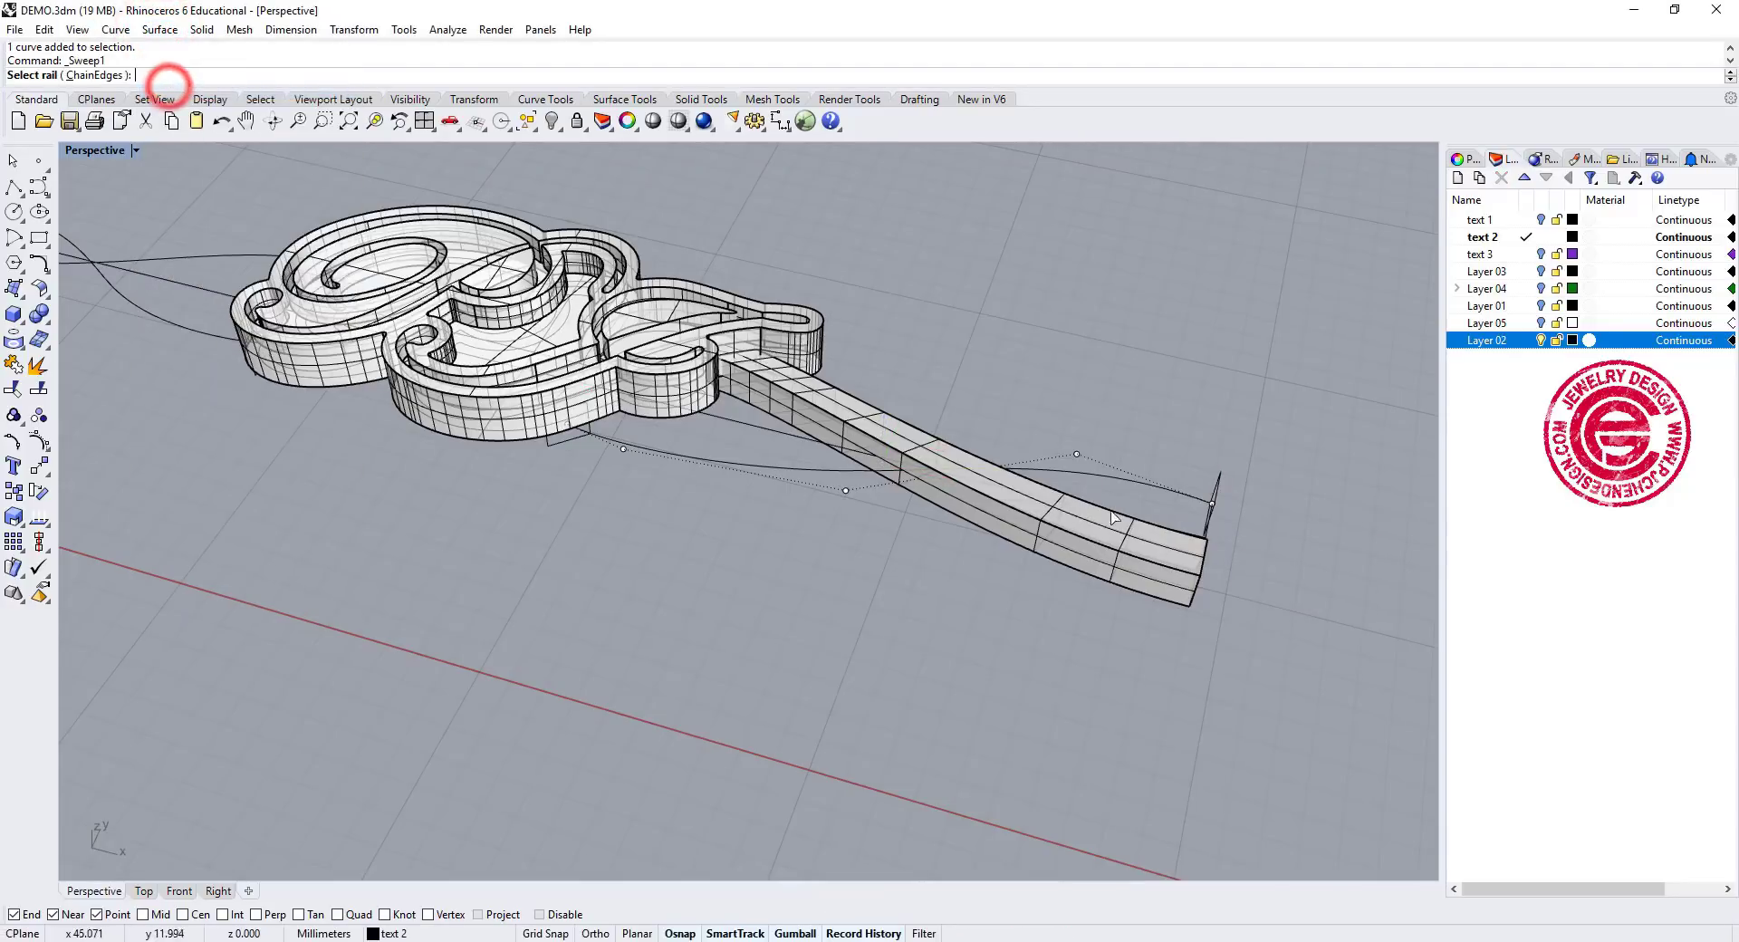
left_click(1153, 489)
left_click(1212, 521)
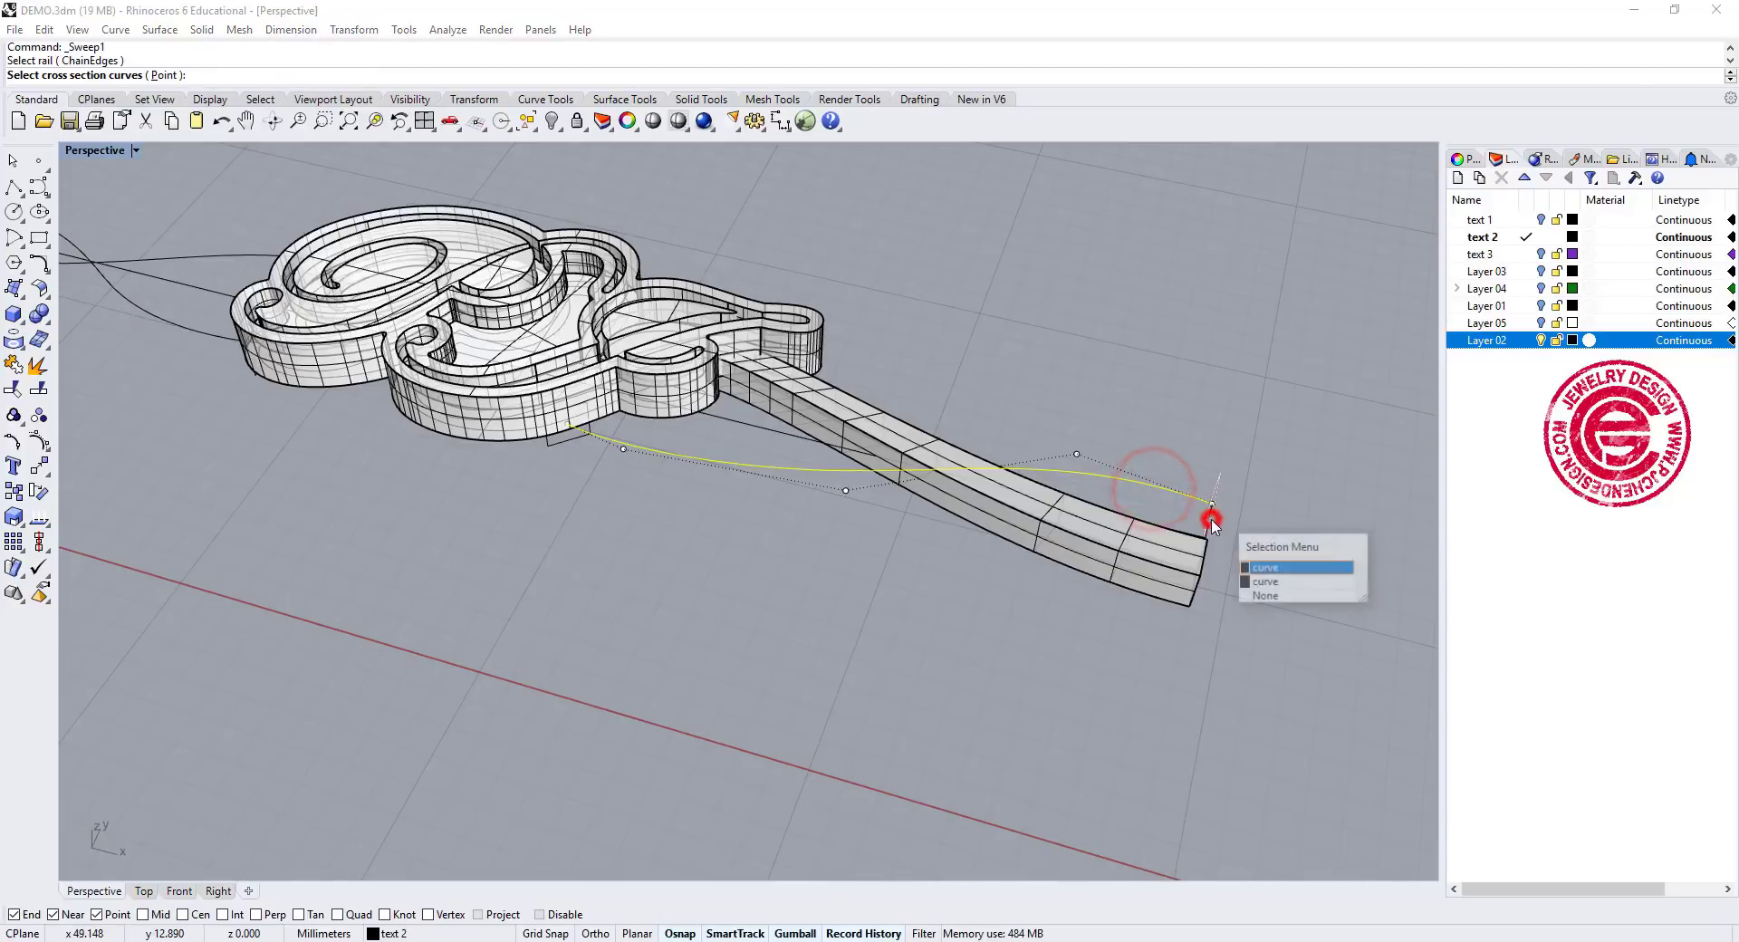
left_click(1315, 569)
left_click(560, 442)
key("Return")
key("Return")
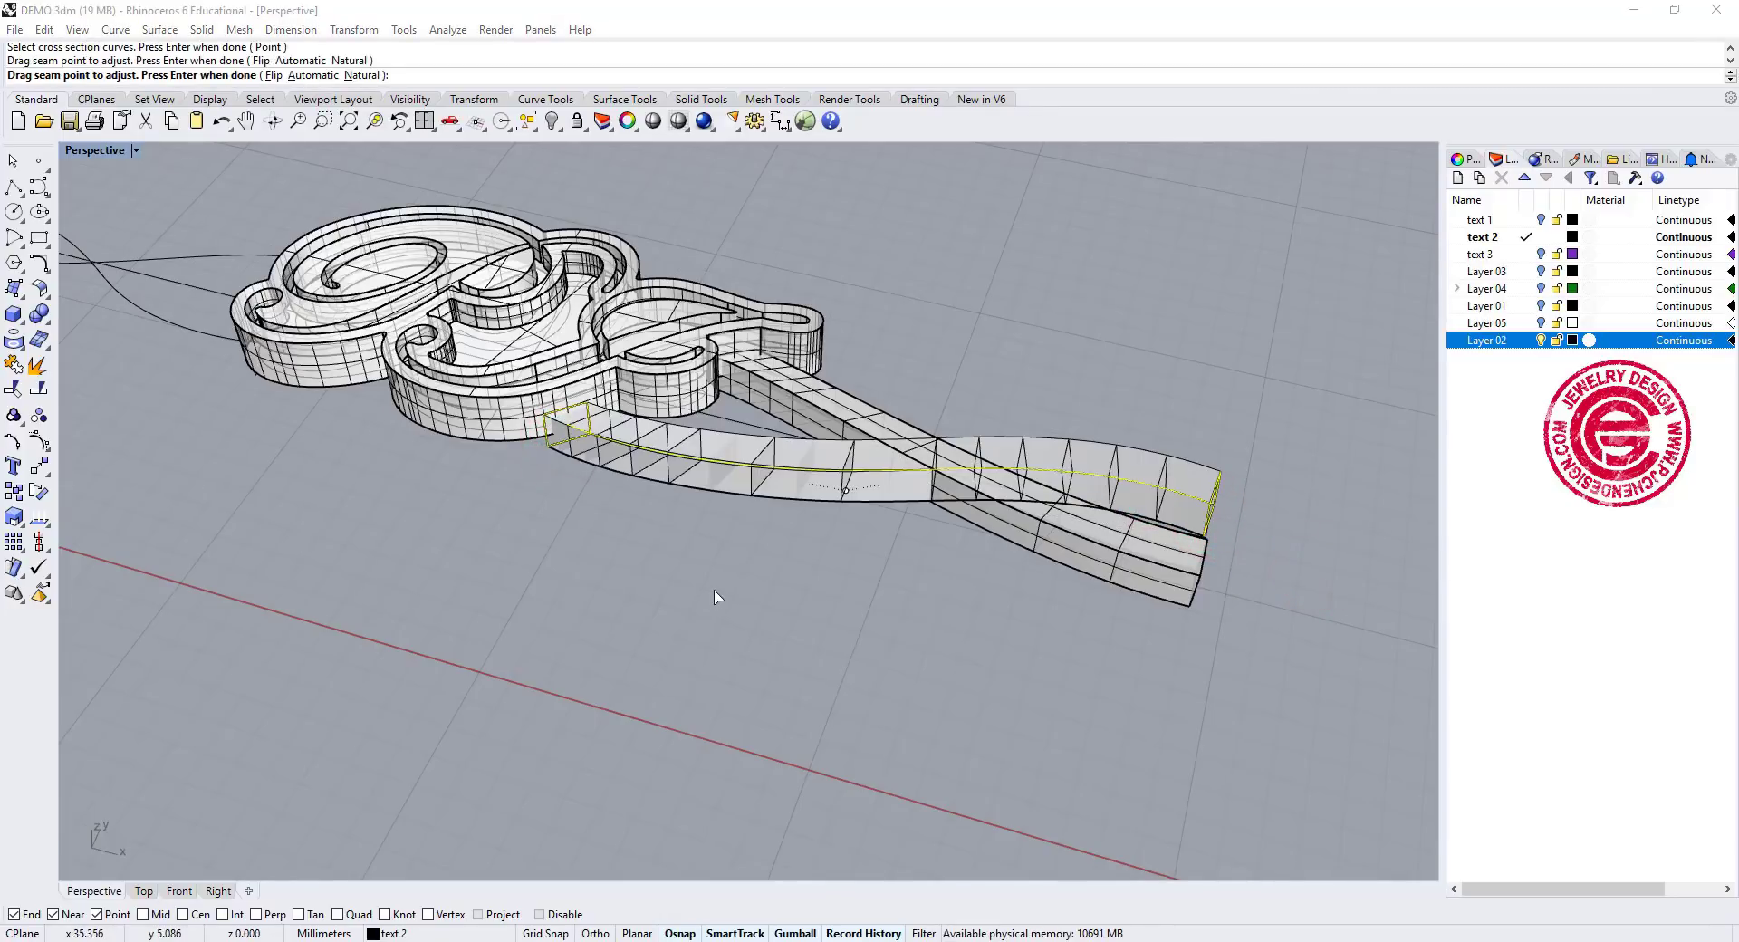
right_click_drag(722, 585, 751, 541)
key("Return")
scroll(833, 498, "down", 6)
scroll(586, 523, "down", 4)
right_click_drag(498, 510, 826, 576, "shift")
scroll(737, 524, "up", 9)
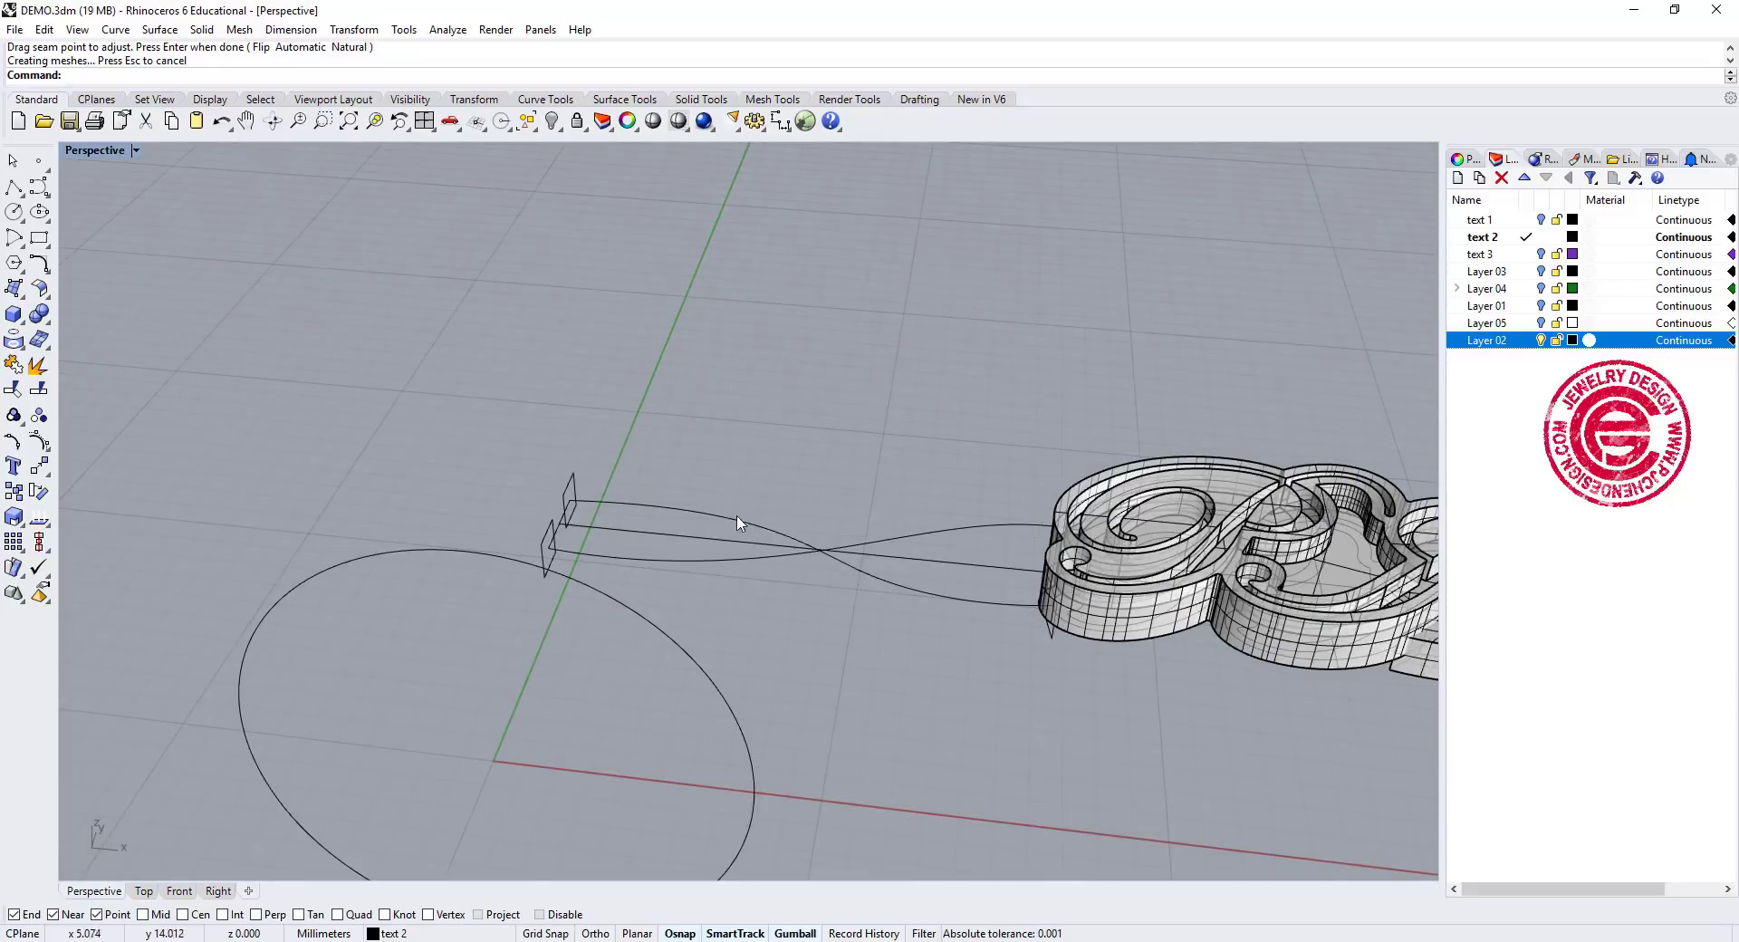
right_click_drag(722, 573, 726, 641)
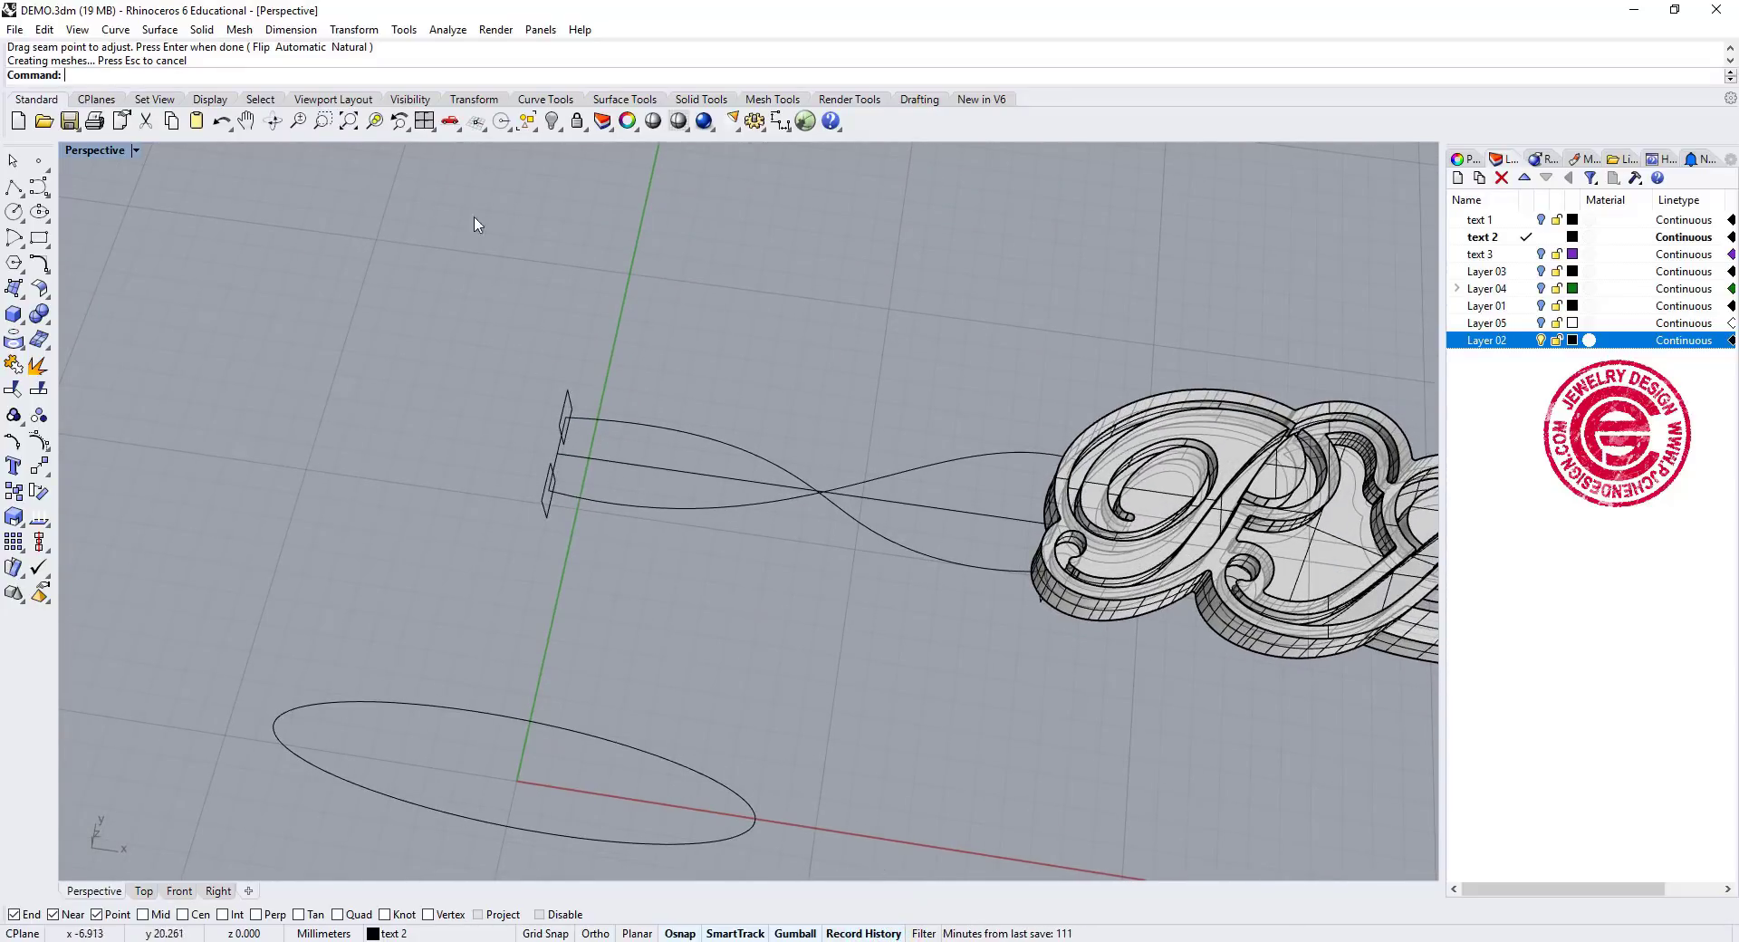
left_click(749, 510)
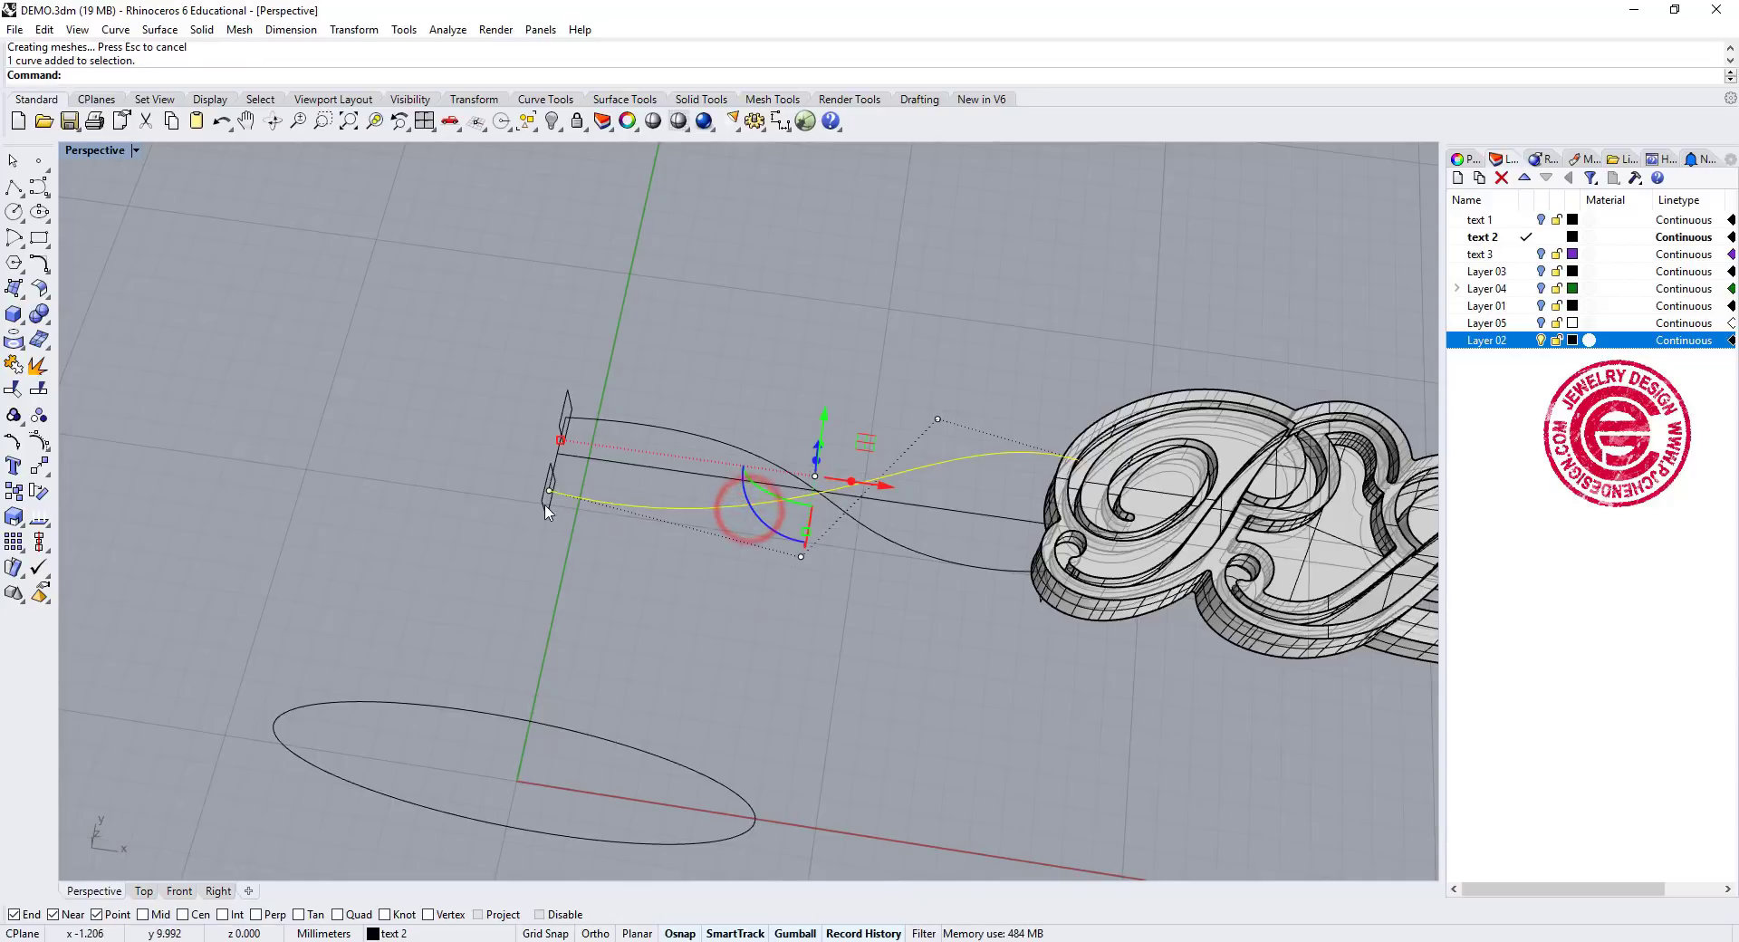
right_click_drag(580, 555, 595, 529)
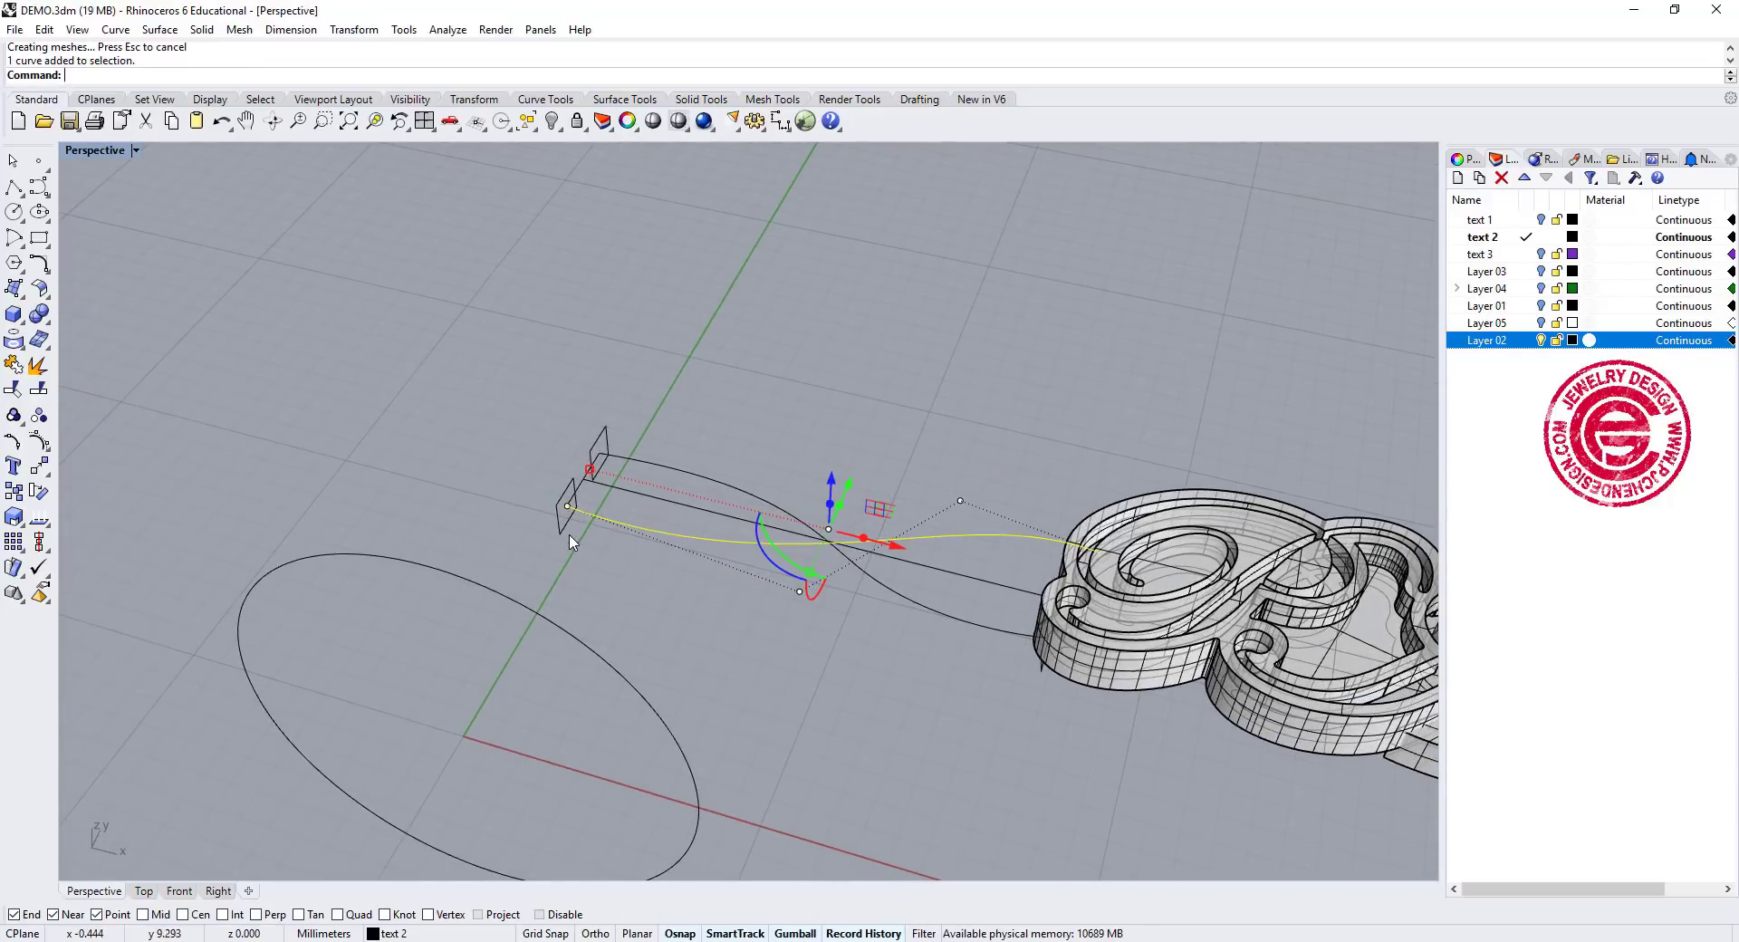
left_click(560, 522)
left_click(762, 573)
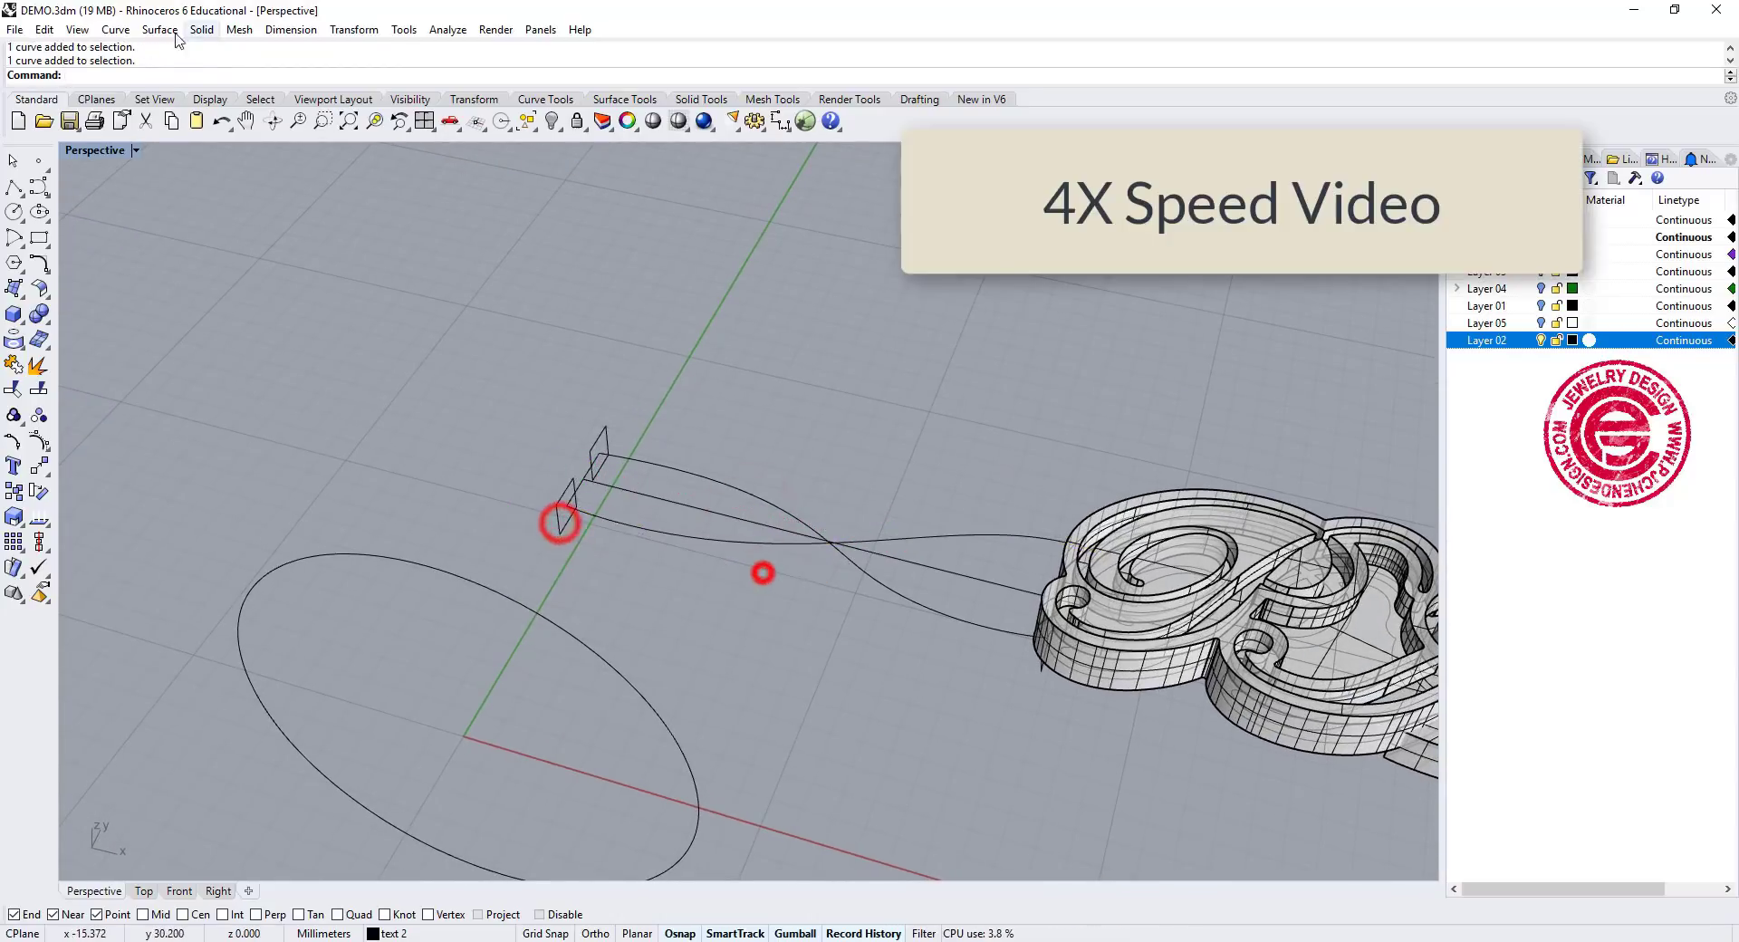
left_click(160, 30)
left_click(186, 113)
Sweep the profiles at the P-side shank end and the P's upper left border along their S-curve with Sweep 1 Rail
left_click(161, 31)
left_click(191, 84)
left_click(650, 531)
left_click(556, 527)
right_click_drag(580, 535, 715, 525)
scroll(815, 471, "up", 4)
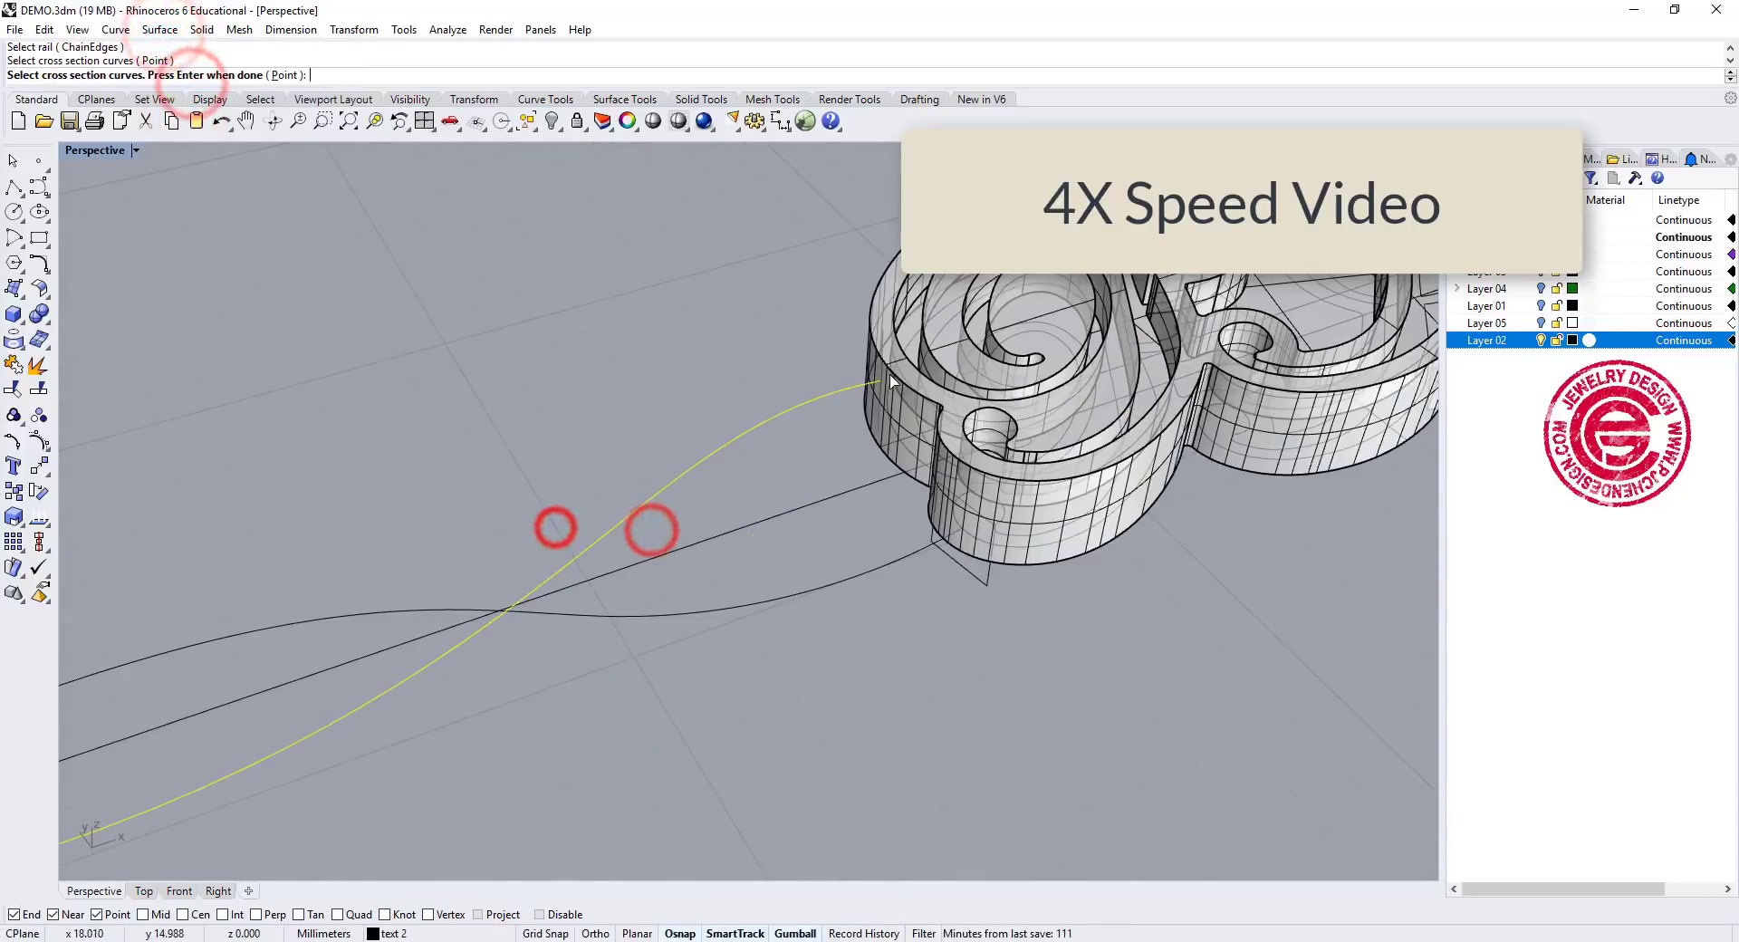
left_click(885, 379)
key("Return")
key("Return")
Sweep the remaining P-side rail with Sweep 1 Rail, using the profiles at its shank end and the P's lower curl
key("Return")
left_click(818, 590)
scroll(620, 504, "down", 6)
key("Return")
left_click(199, 600)
left_click(823, 544)
key("Return")
key("Return")
key("Return")
Examine the swept bands from a low side angle to compare their height with the PJ letter piece
scroll(1116, 608, "down", 6)
left_click(1143, 618)
mouse_move(1118, 605)
right_mouse_down()
mouse_move(1128, 543)
mouse_move(1118, 598)
right_mouse_up()
right_click_drag(1069, 654, 1068, 738, "shift")
scroll(1093, 598, "up", 3)
scroll(1094, 597, "up", 2)
right_click_drag(1093, 598, 1134, 447)
scroll(703, 341, "down", 4)
right_click_drag(726, 342, 877, 392, "shift")
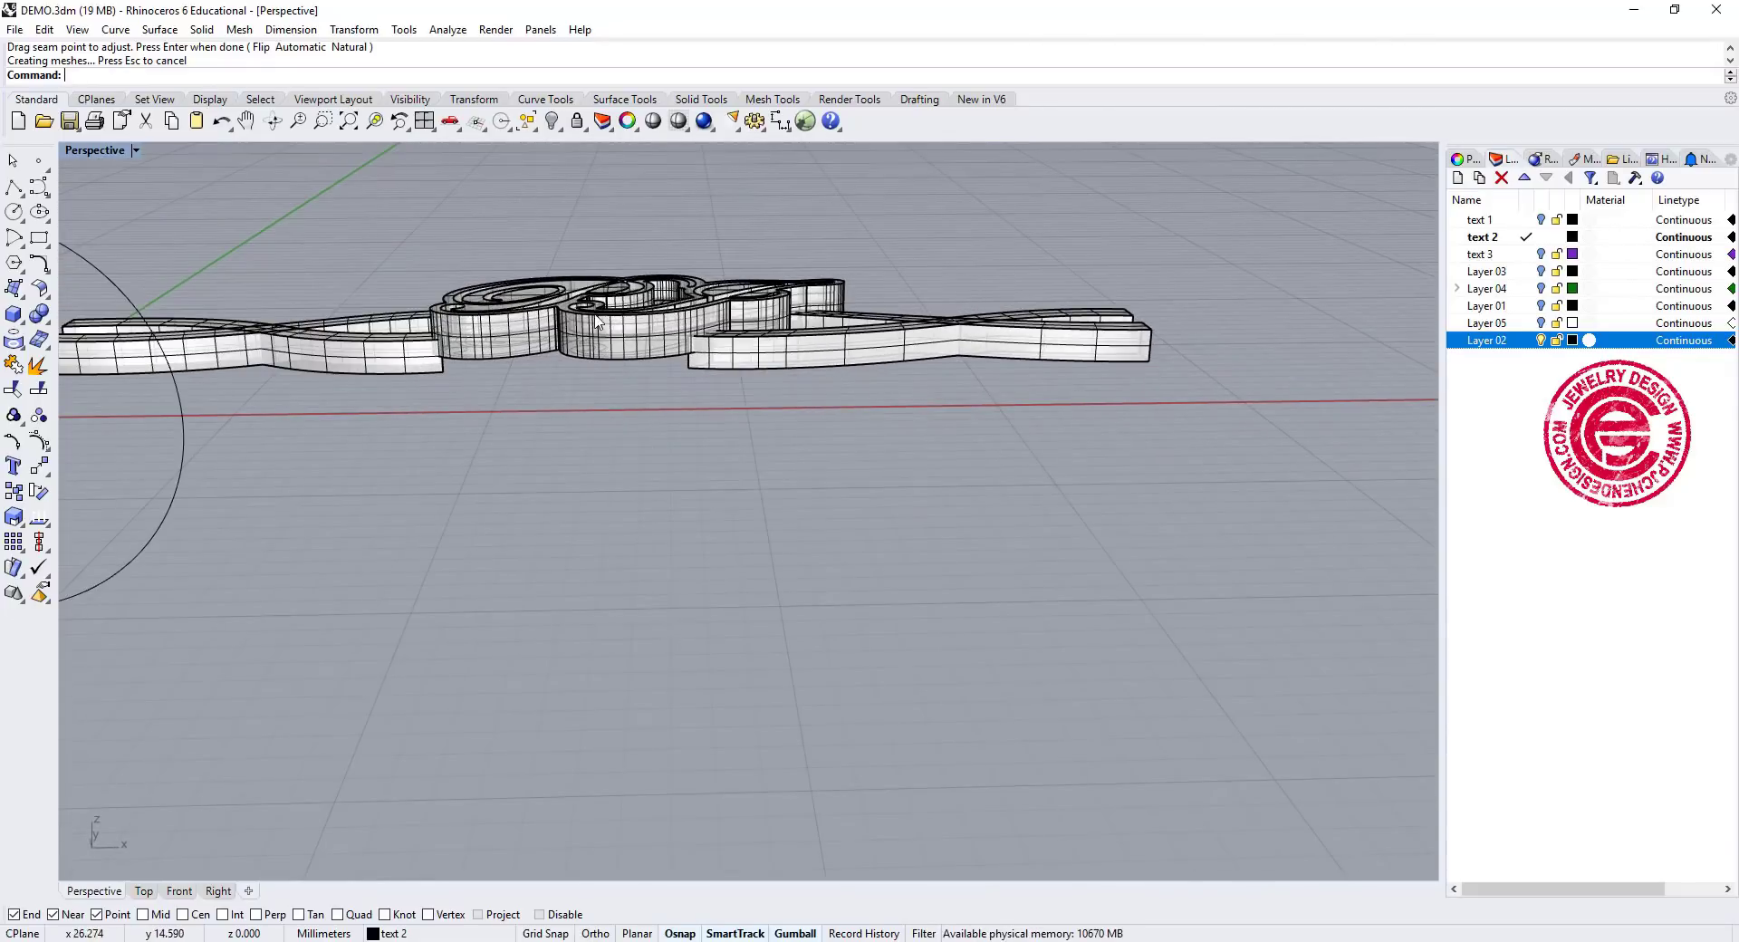
Align the bottom of the PJ letter piece with the bottom of the J-side shank band in the front view
left_click(572, 311)
double_click(101, 152)
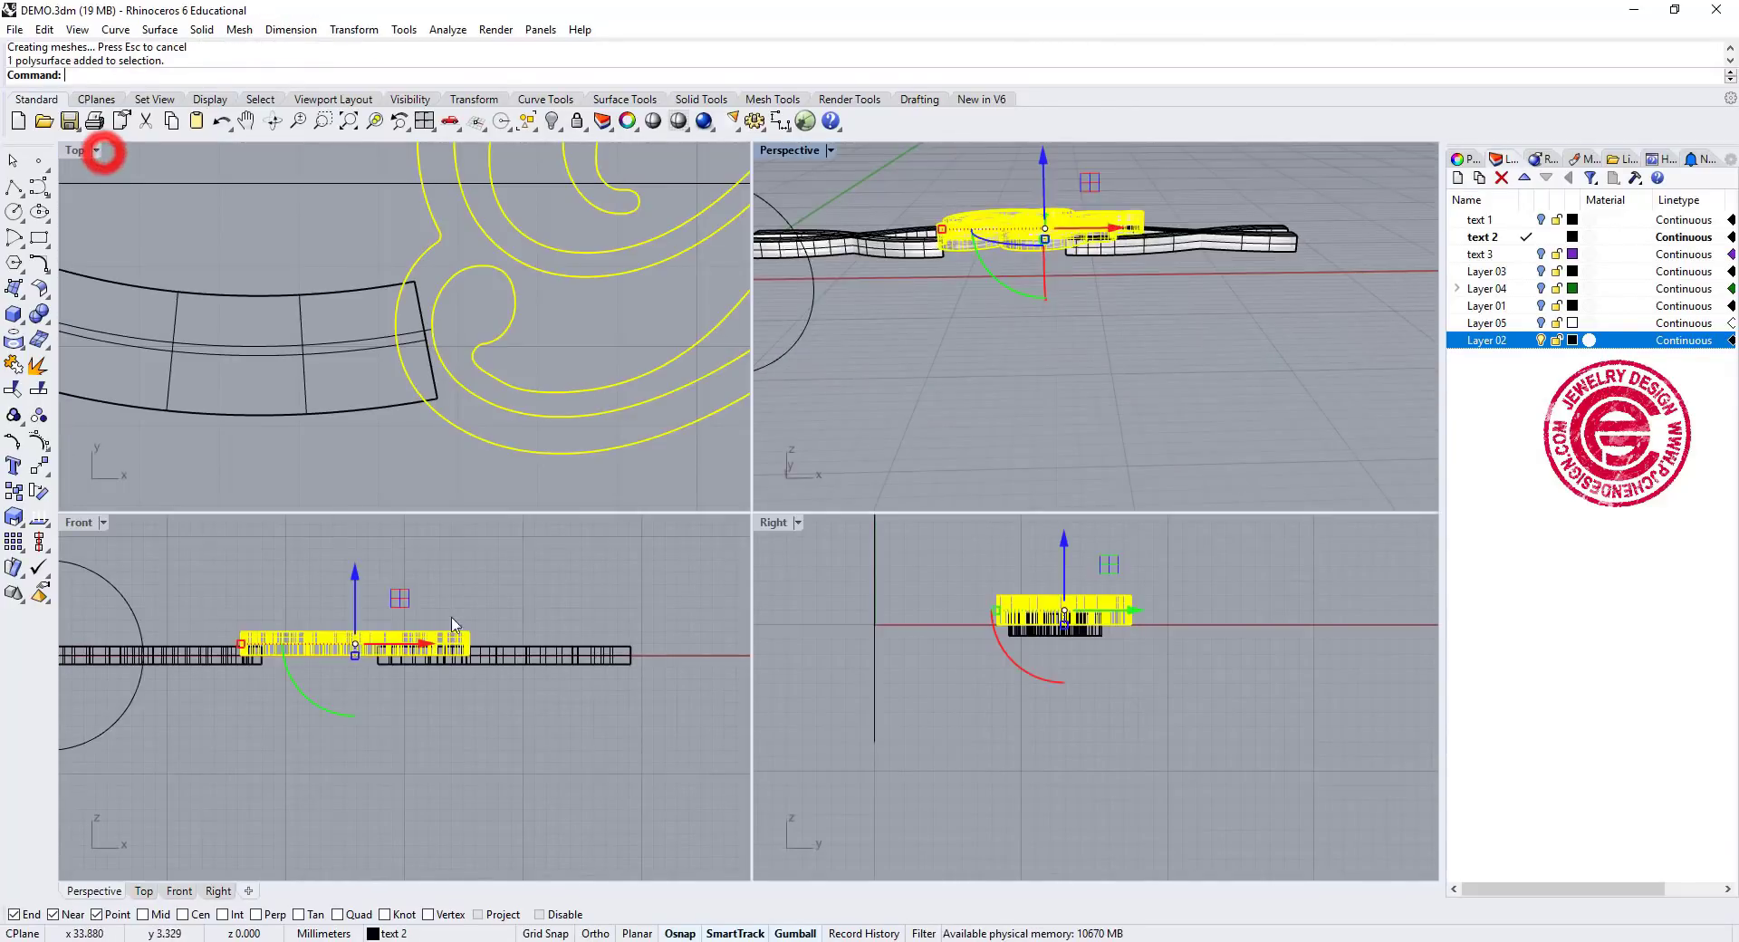
left_click(410, 660, "shift")
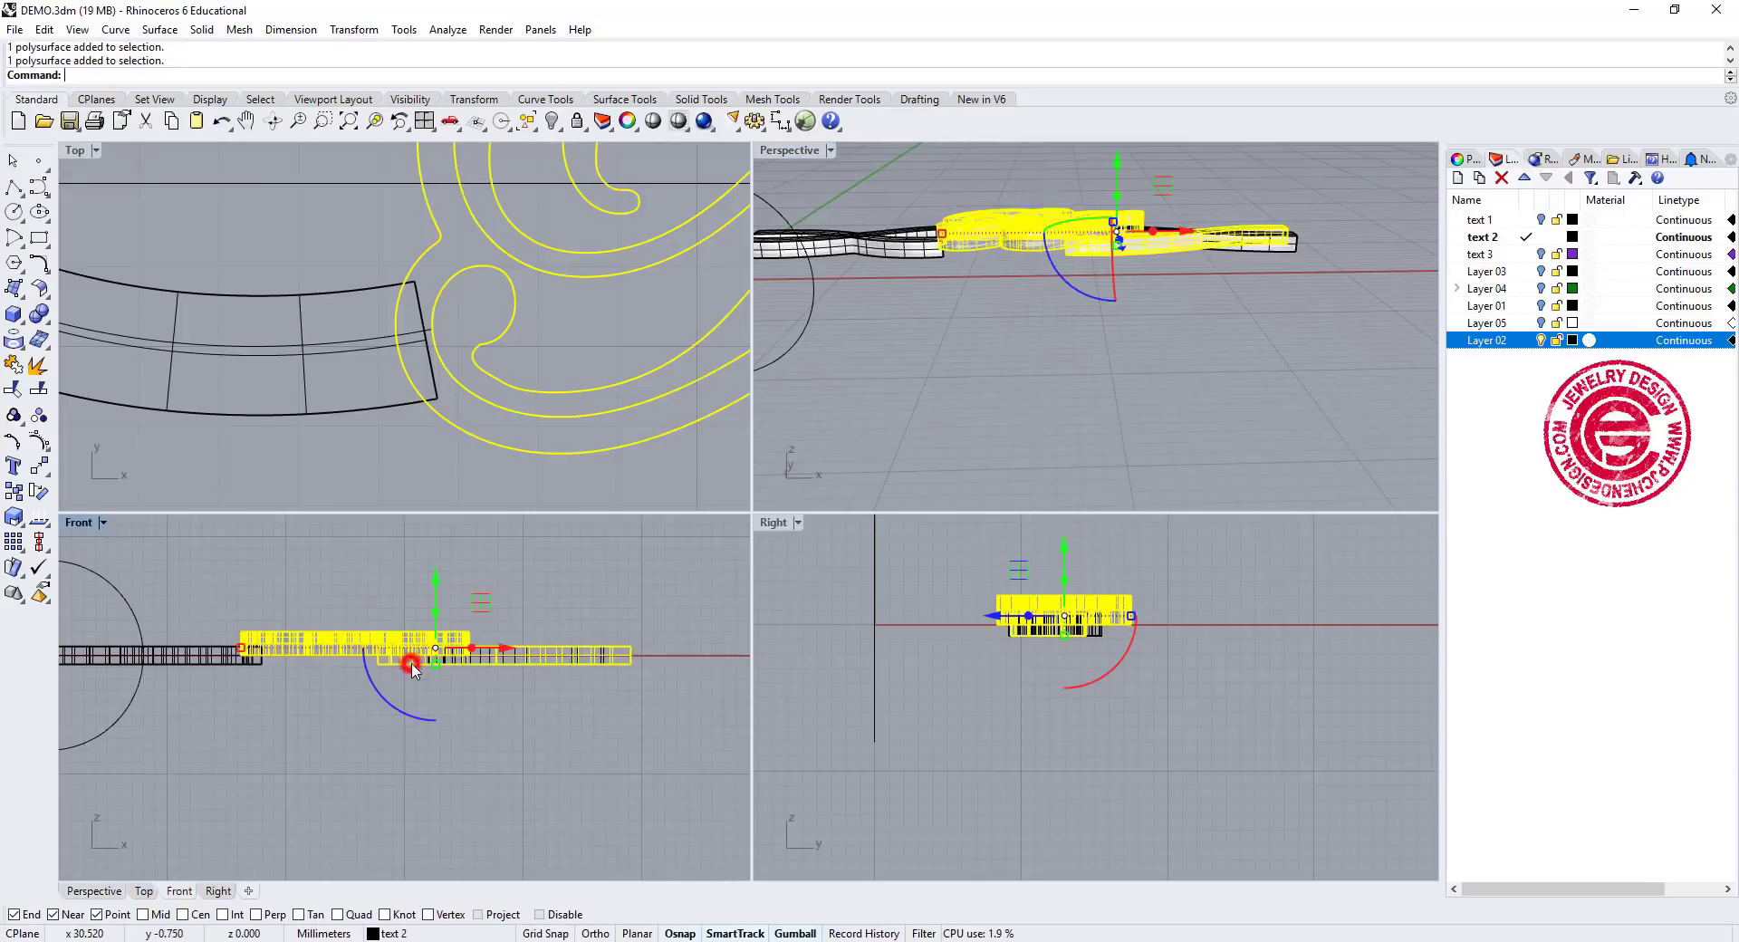
left_click(37, 543)
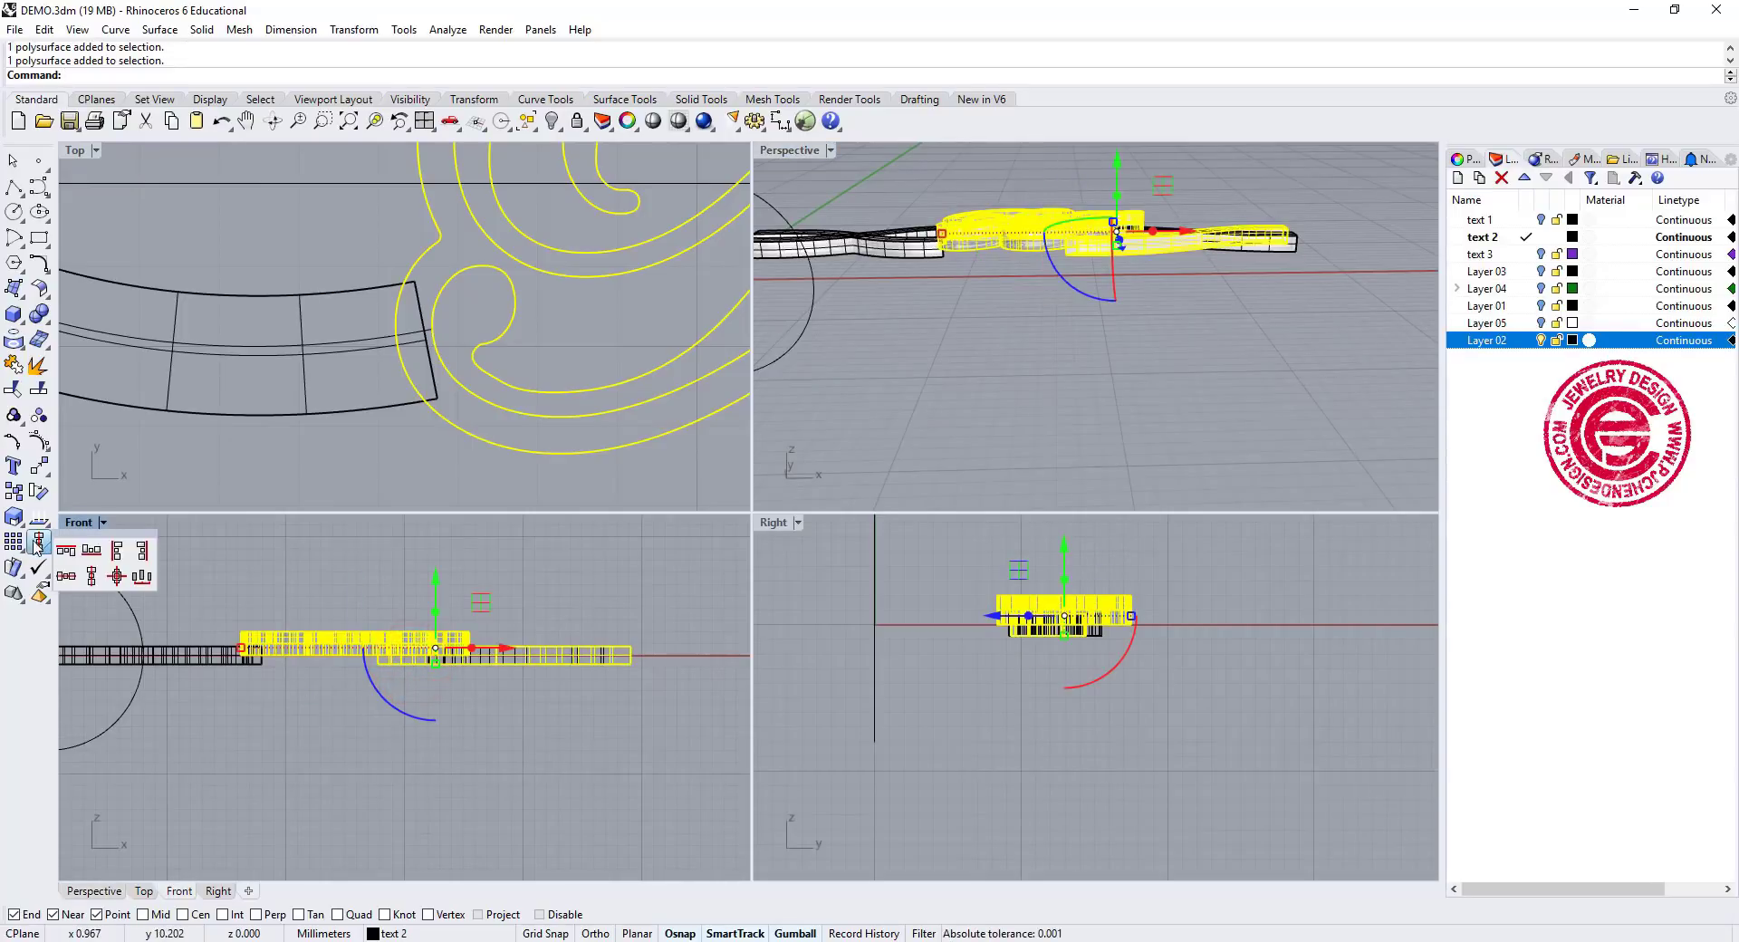
left_click(93, 549)
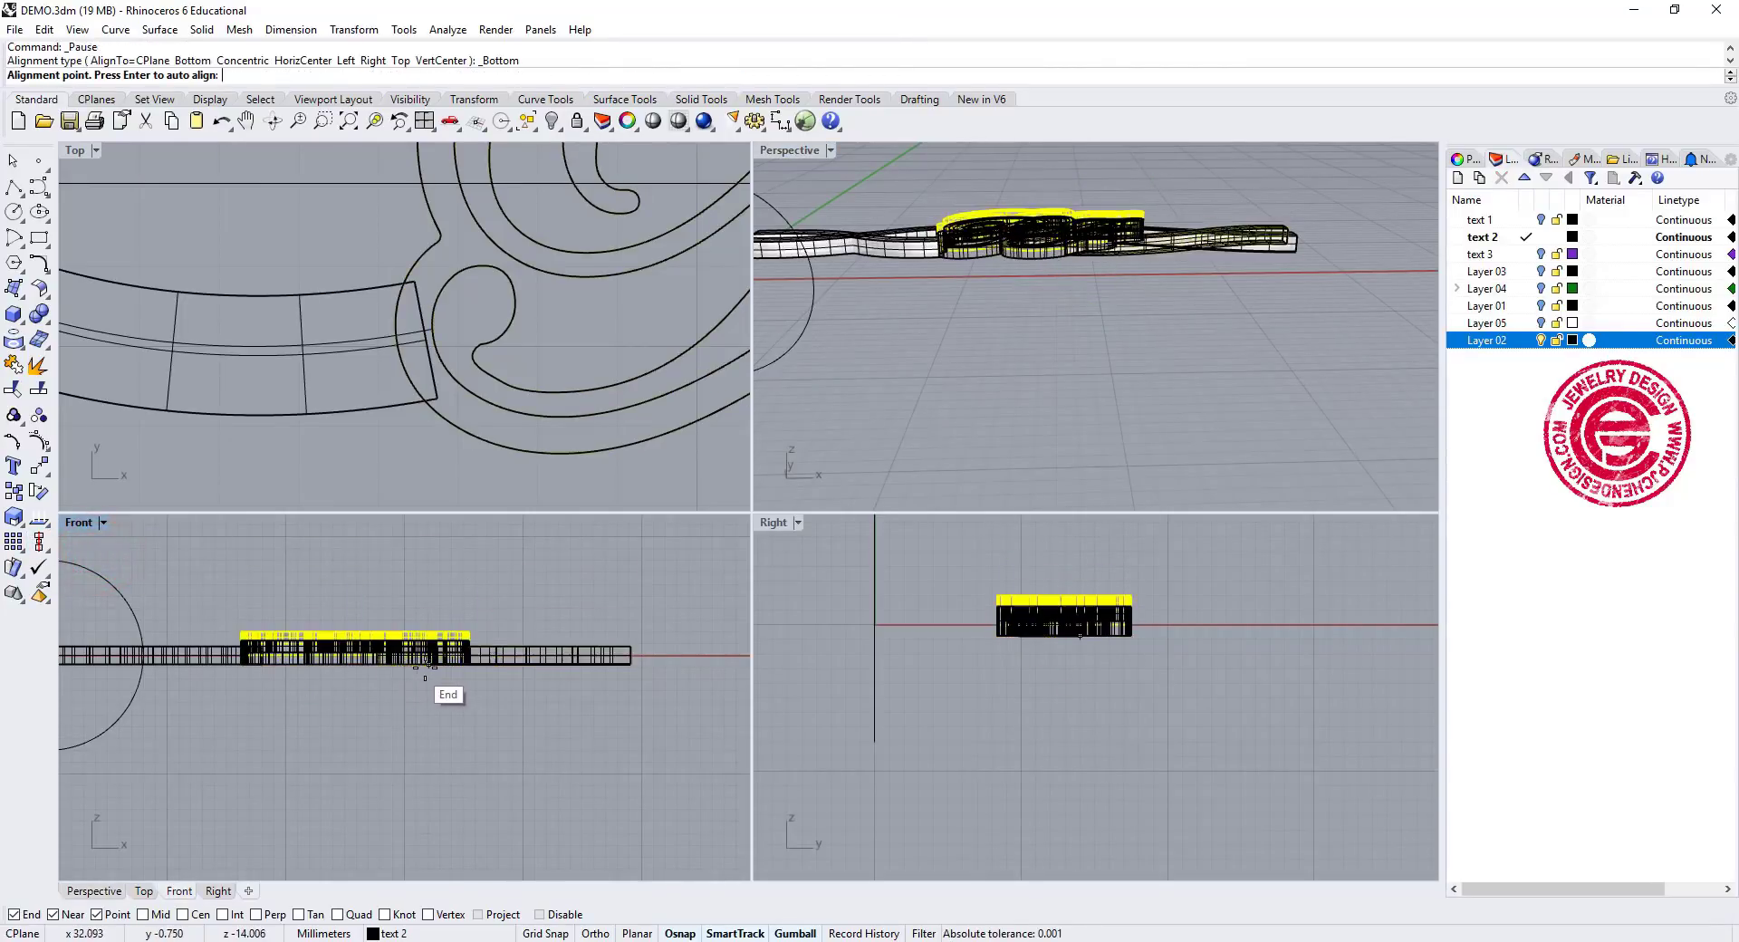
left_click(497, 668)
left_click(535, 744)
Move the band's profile curve at the J's upper arm further into the letter in the maximized perspective view
right_click_drag(986, 396, 1033, 294)
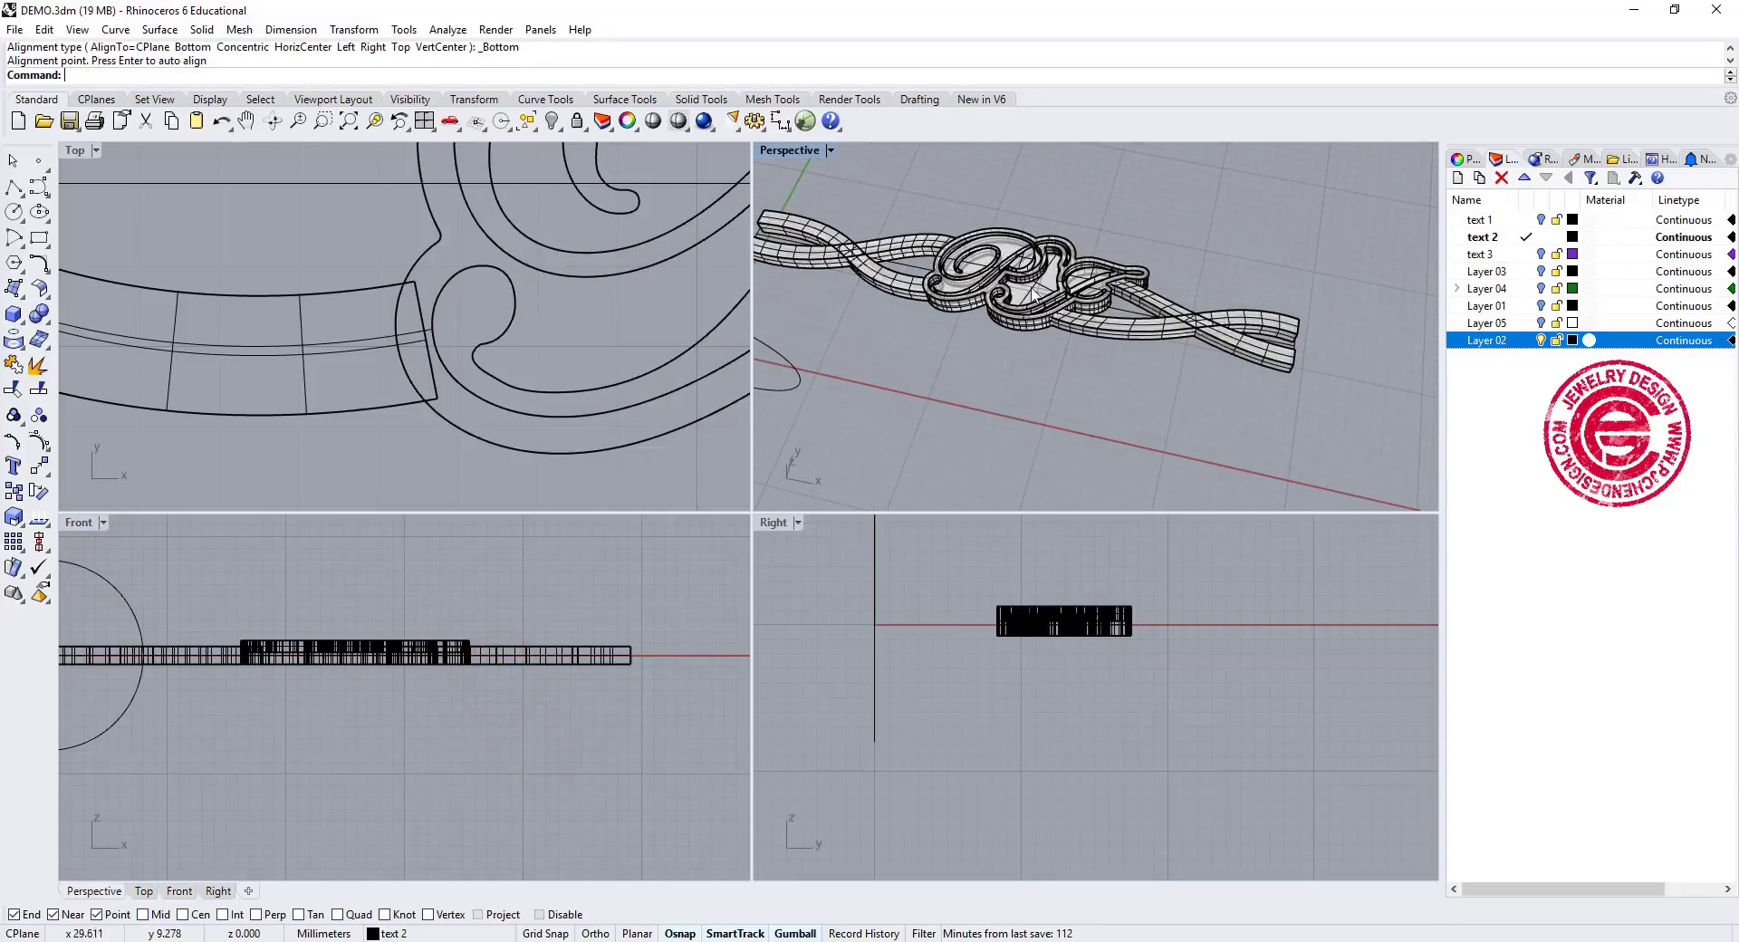
double_click(786, 155)
right_click_drag(732, 445, 781, 527)
scroll(835, 526, "up", 3)
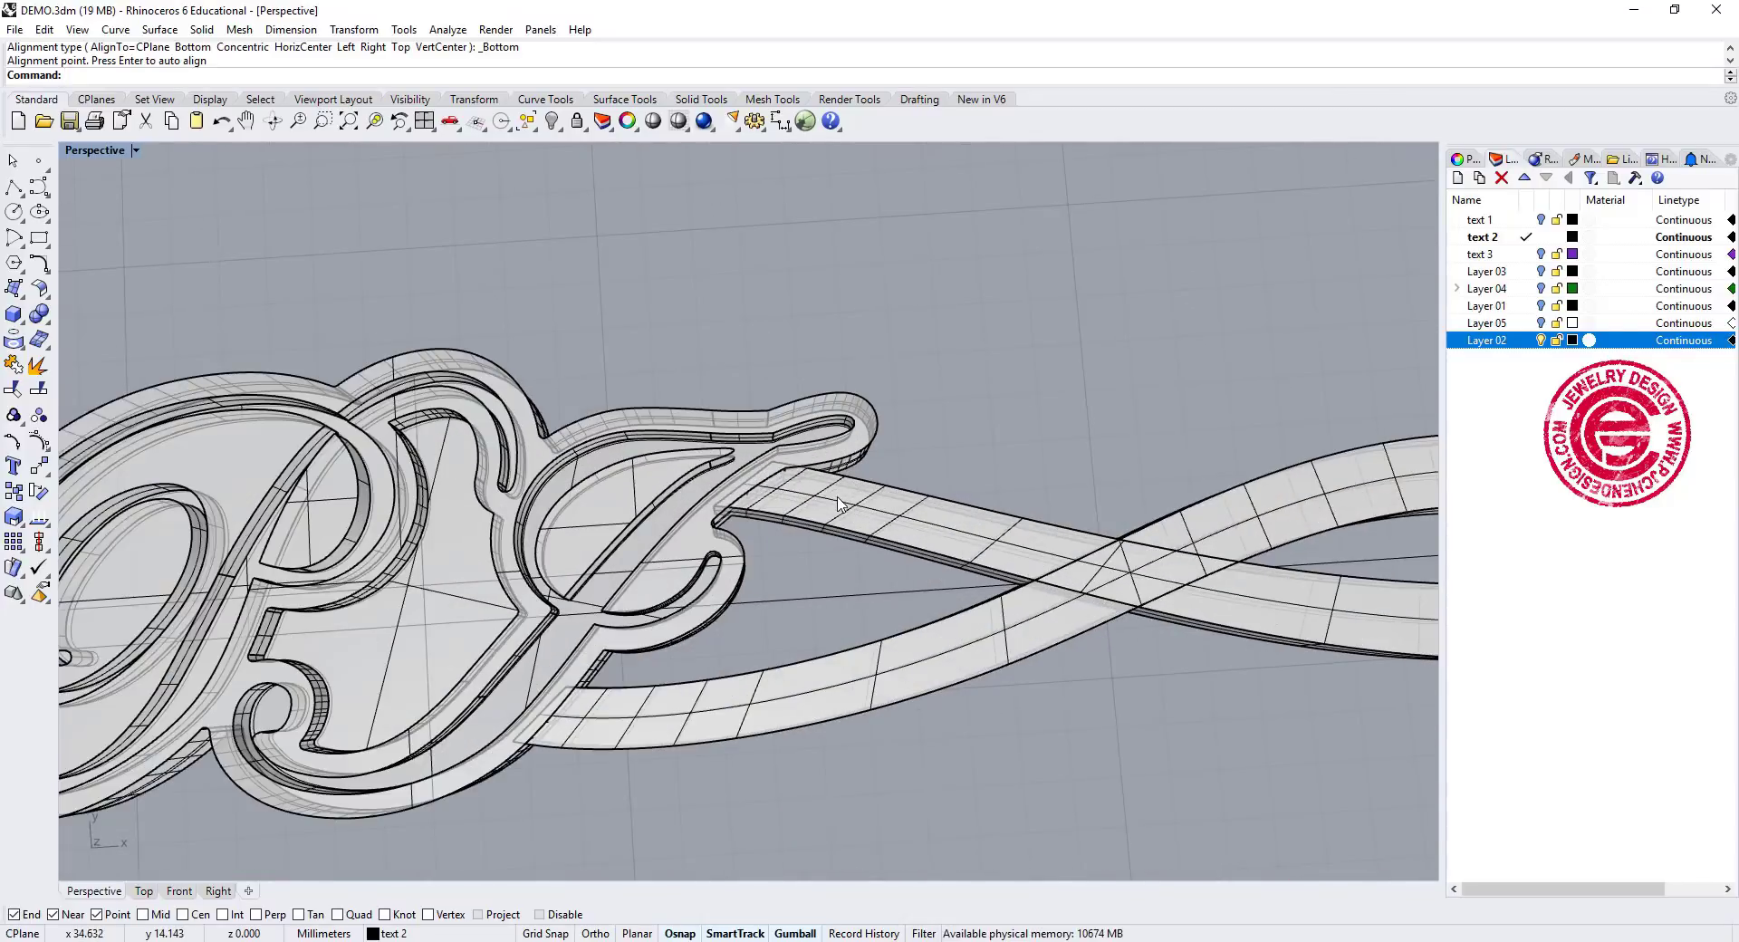
scroll(839, 507, "down", 3)
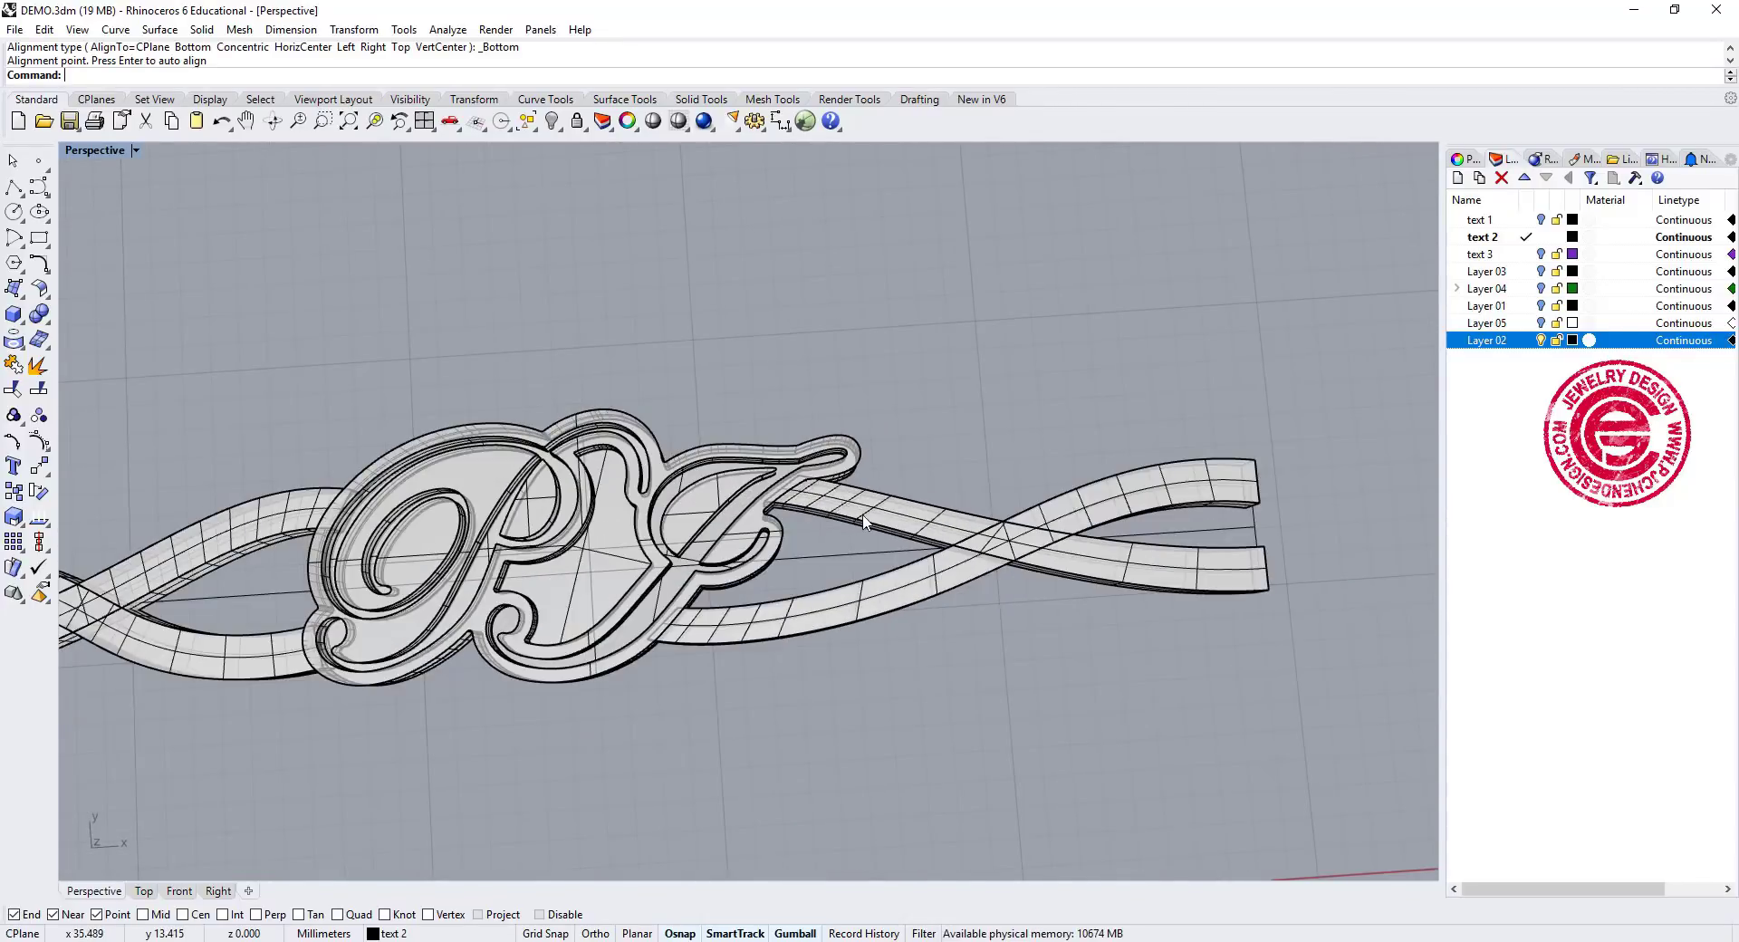
left_click(795, 486)
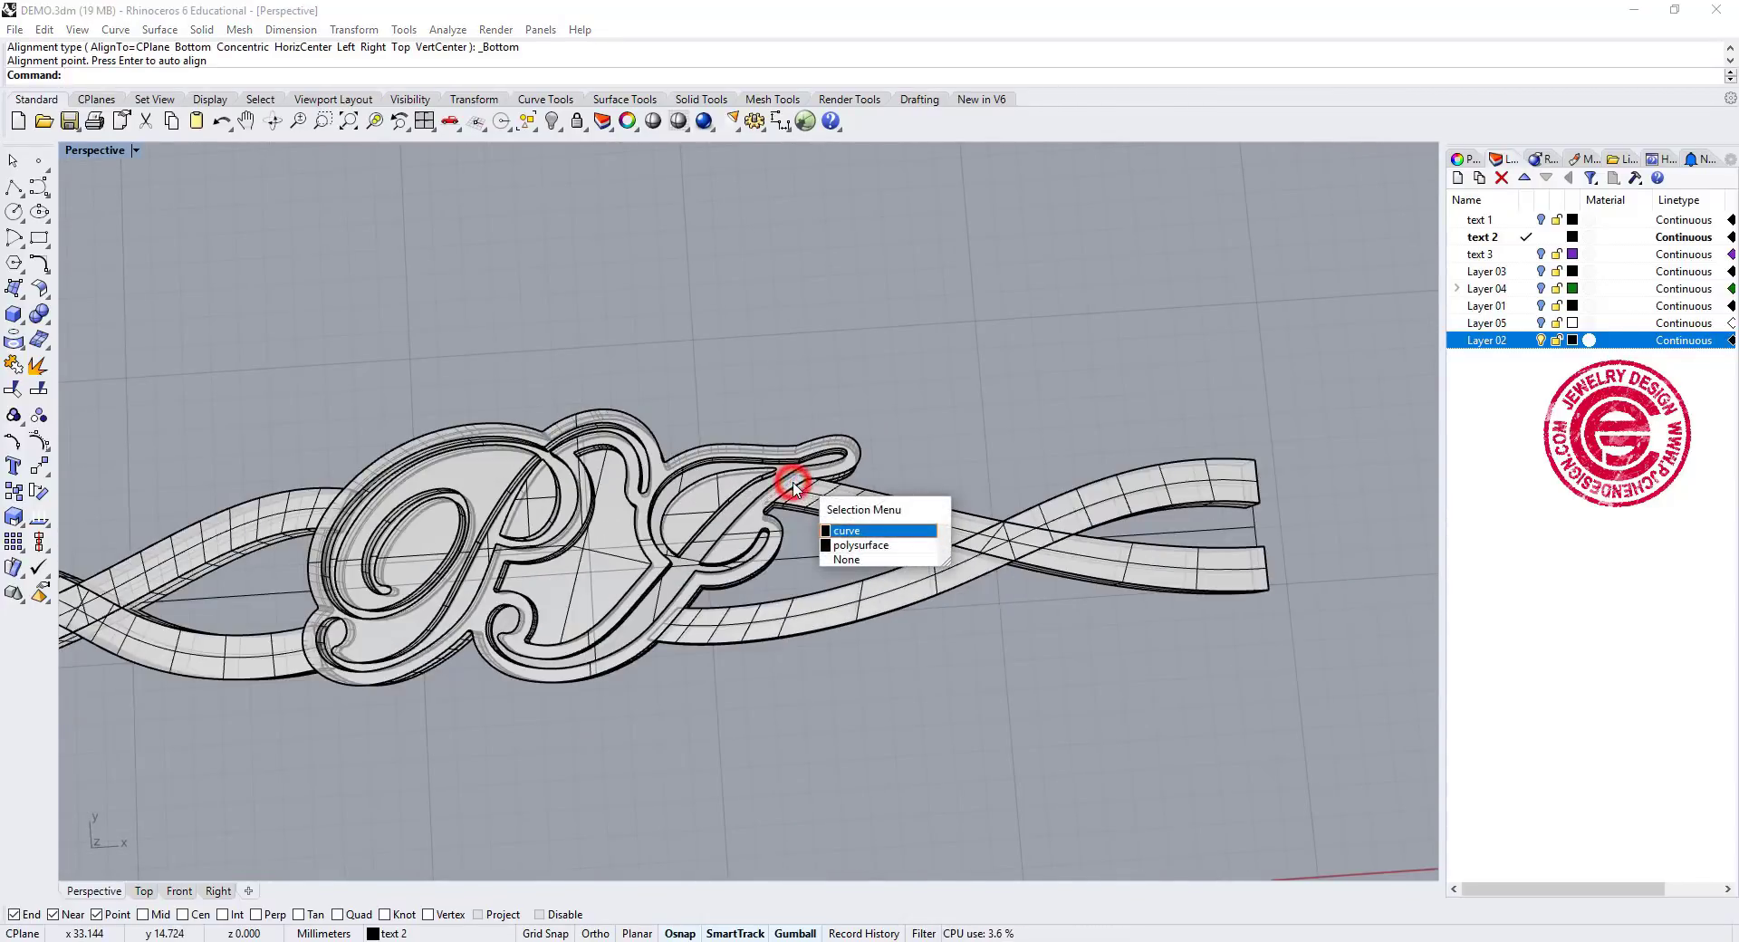
left_click(833, 531)
left_click_drag(823, 456, 812, 464)
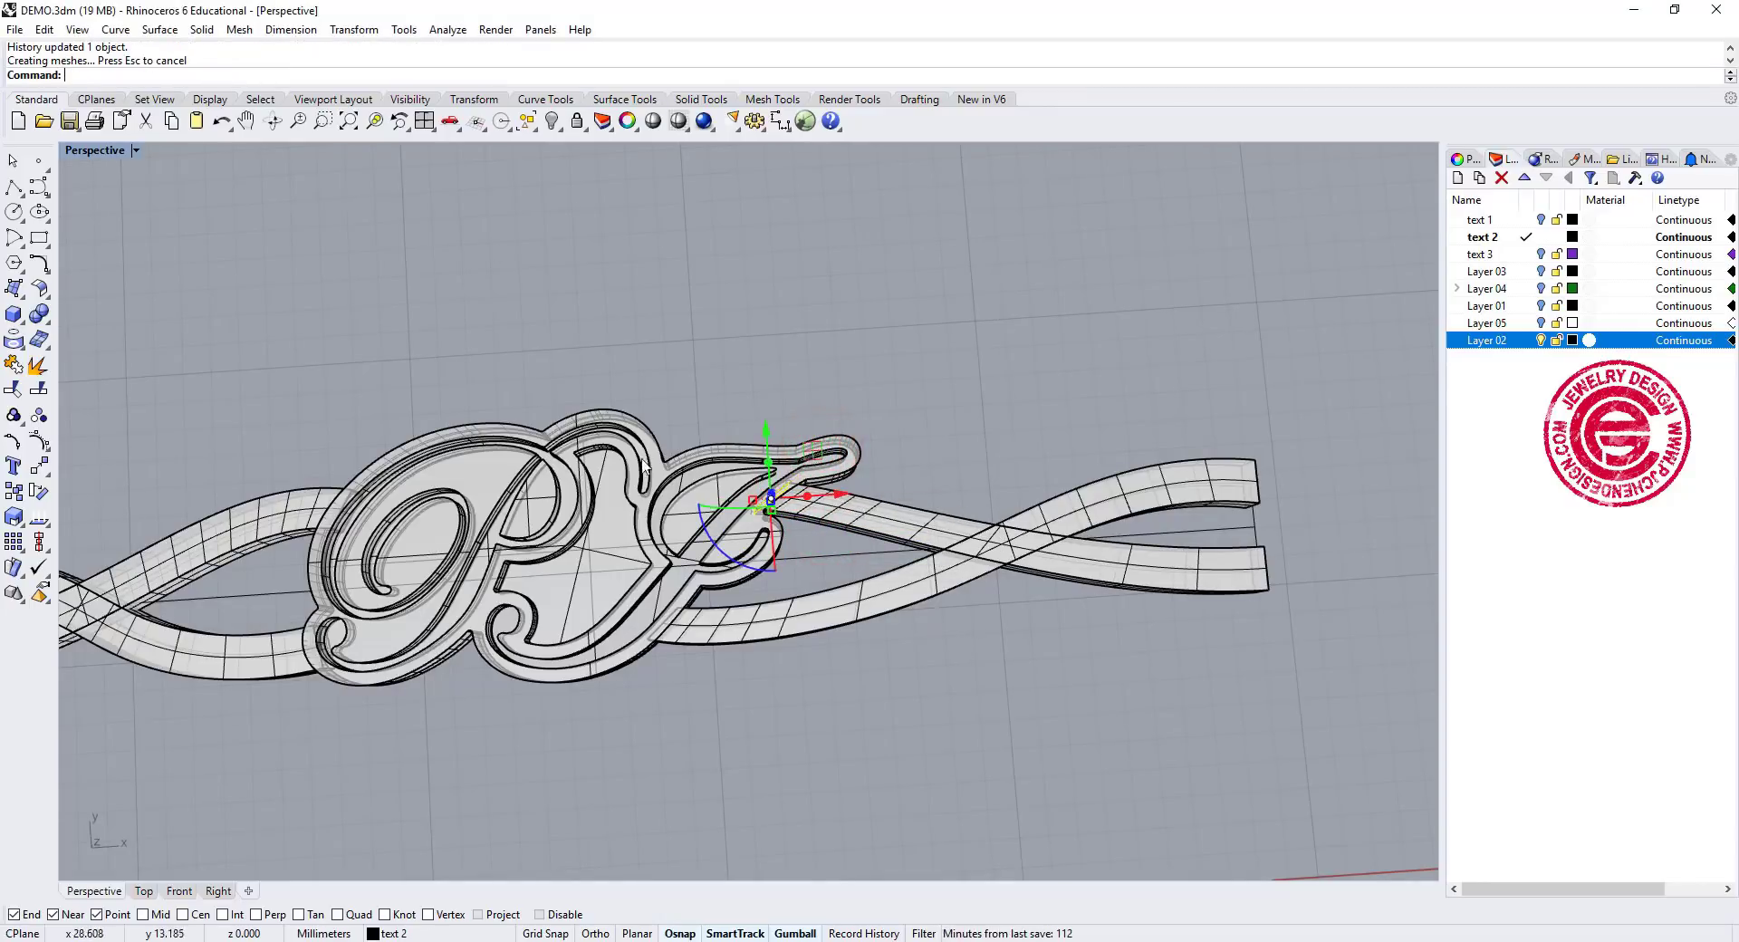
Cap the open ends of all four swept shank bands to make them closed solids
right_click_drag(659, 654, 616, 543)
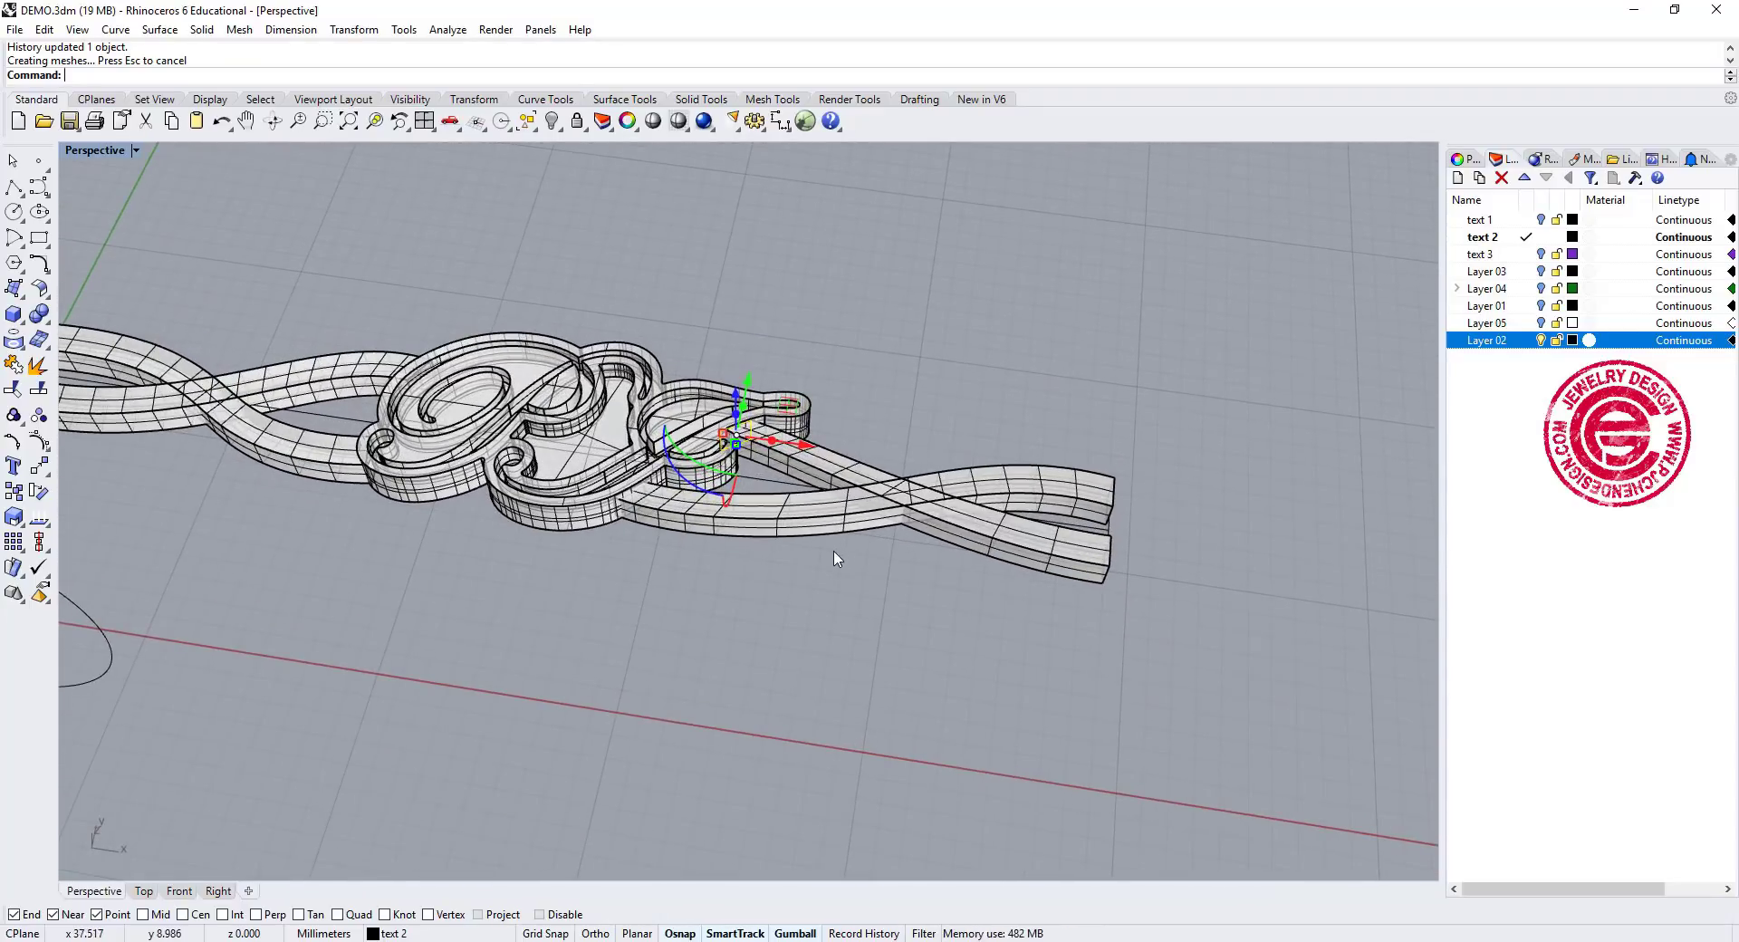
left_click(970, 545)
left_click(1017, 466, "shift")
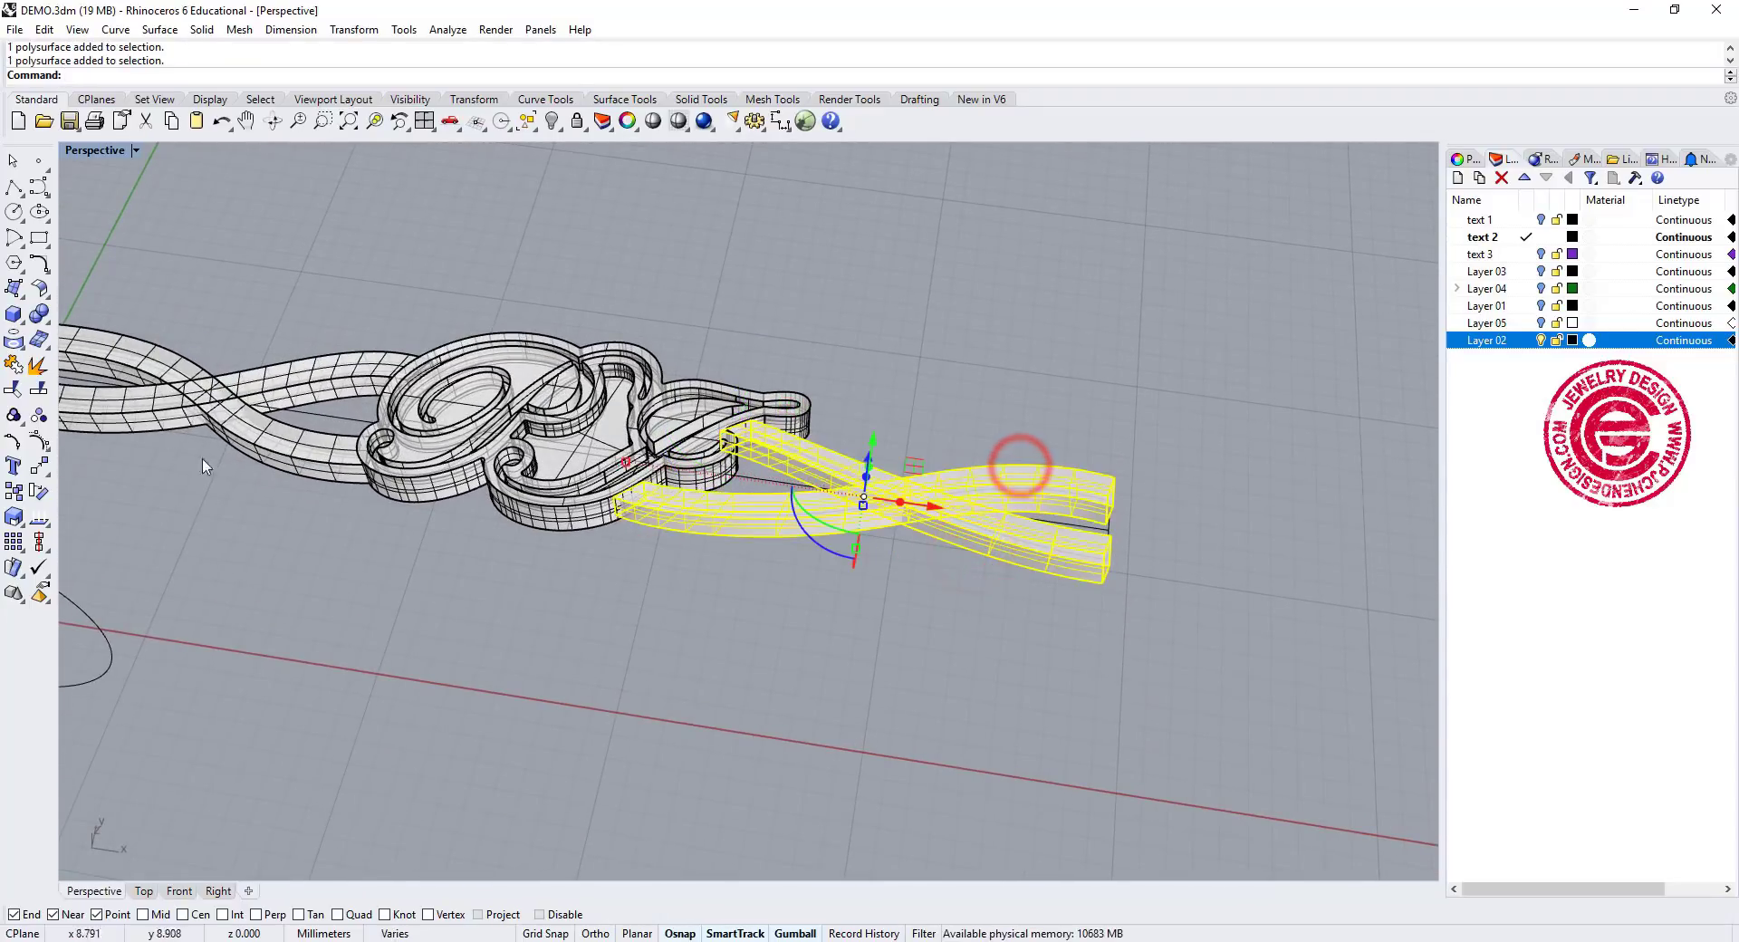
left_click(274, 452, "shift")
left_click(314, 377, "shift")
type("Cap")
key("Return")
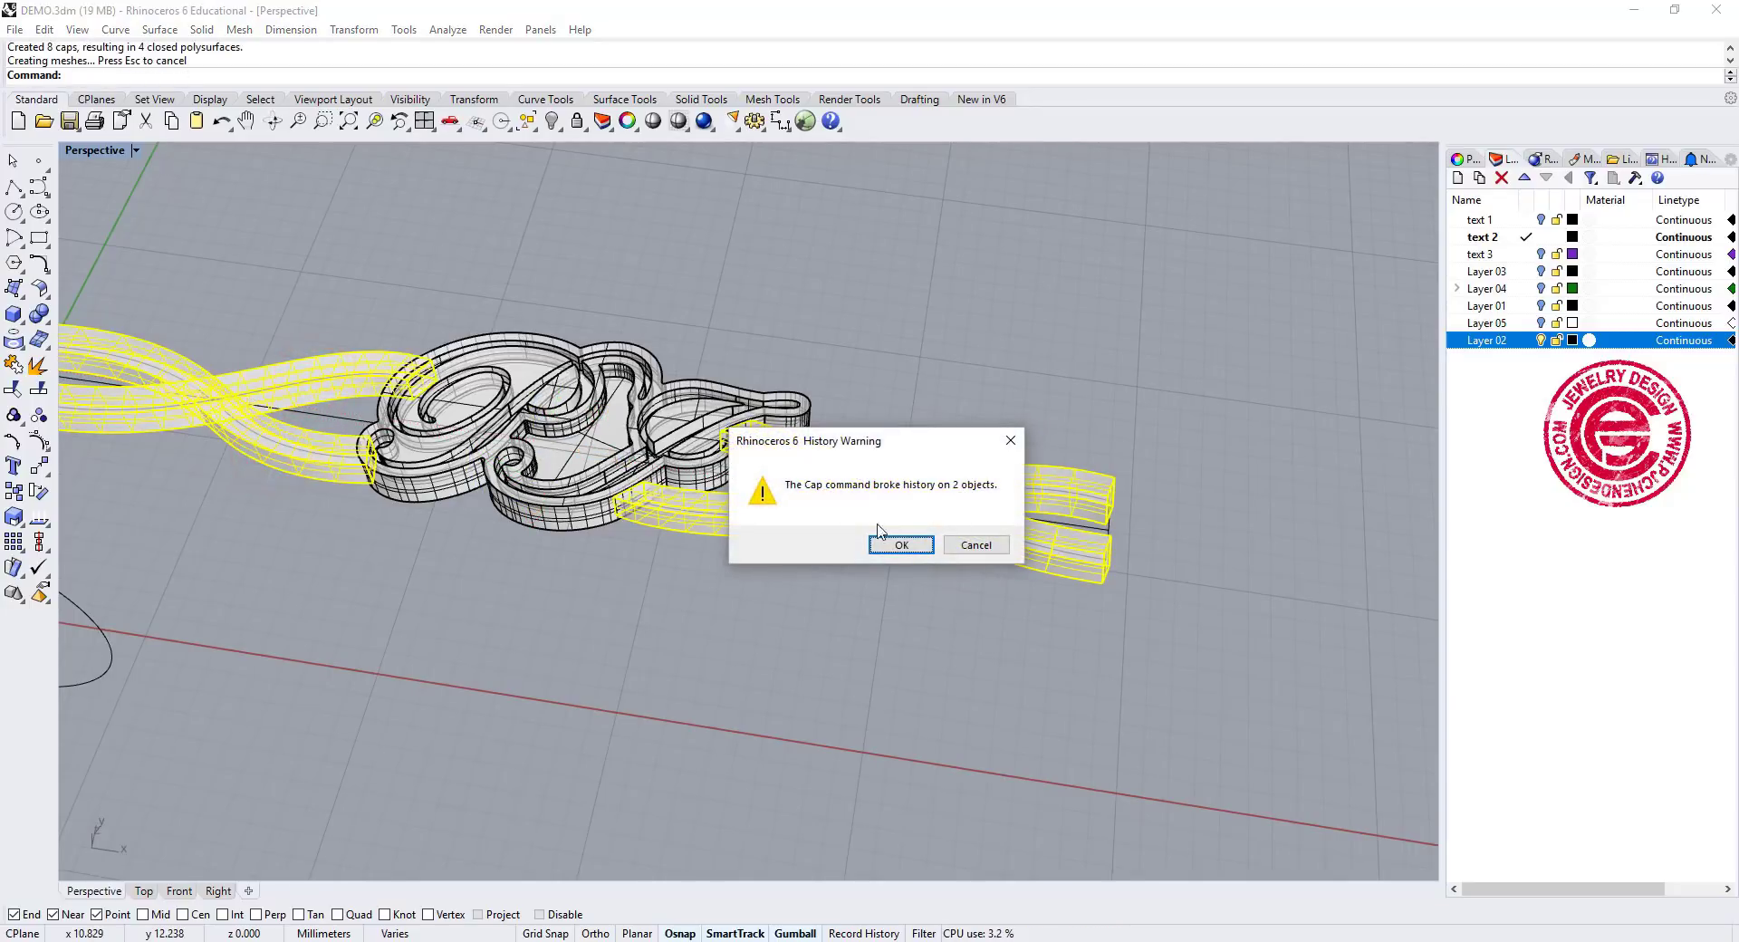
Accept the history warning and Boolean union the four capped shank bands with the PJ letter piece
left_click(902, 546)
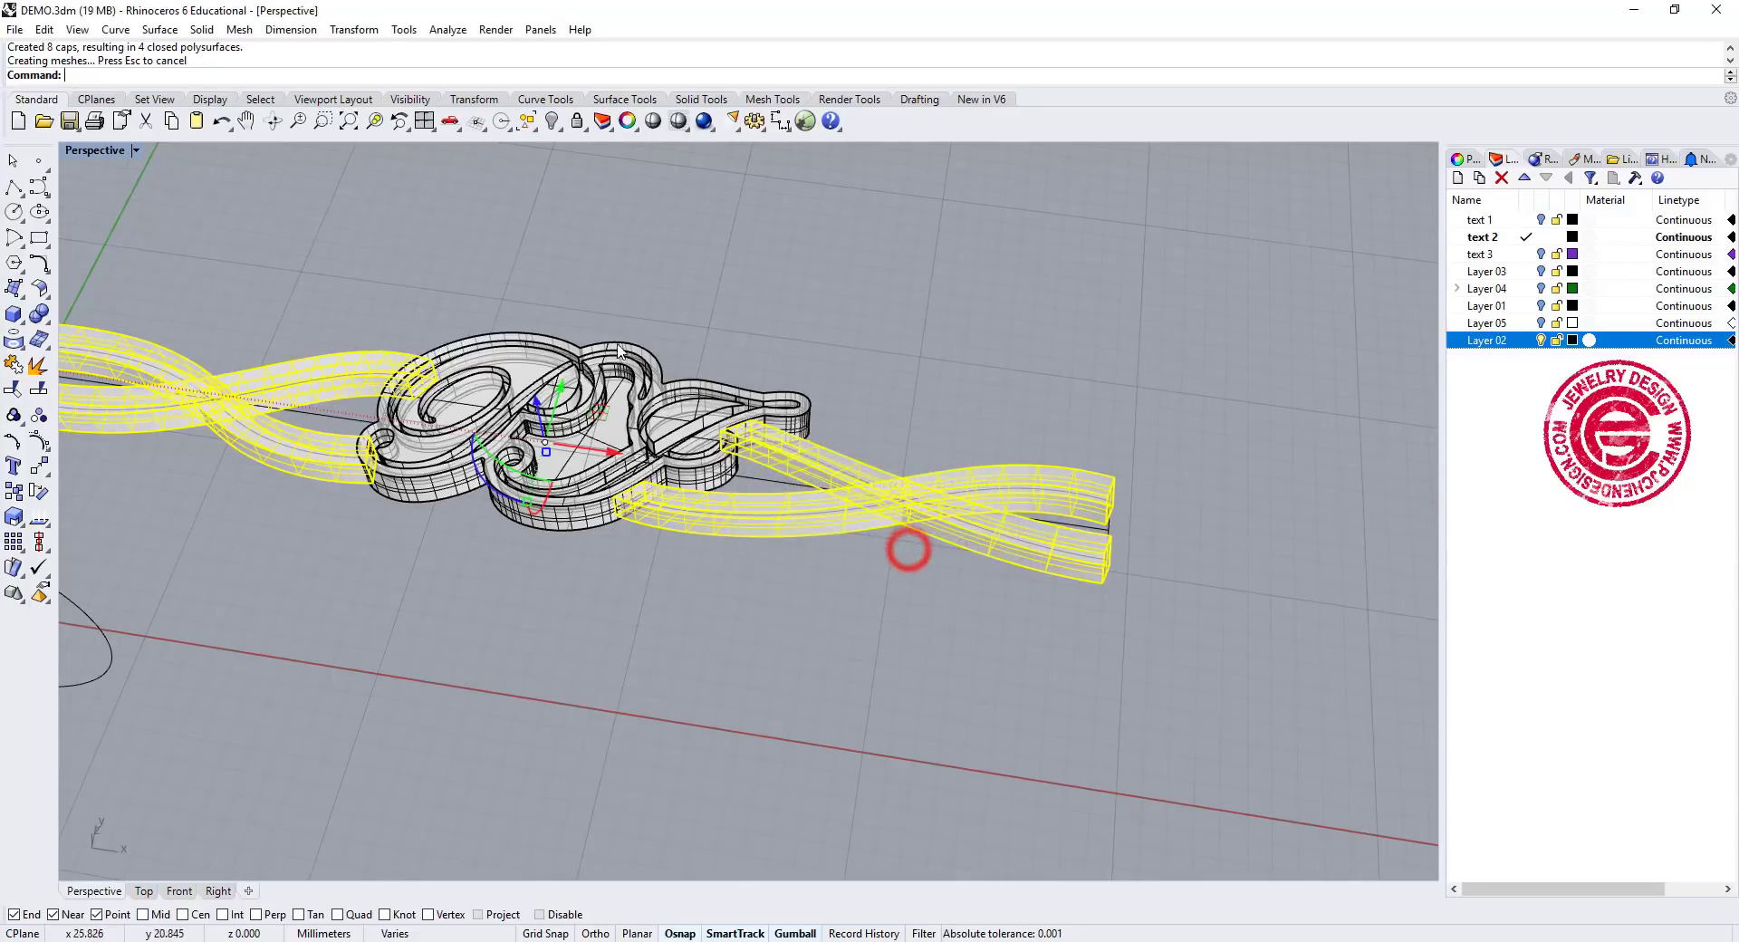
left_click(794, 437, "shift")
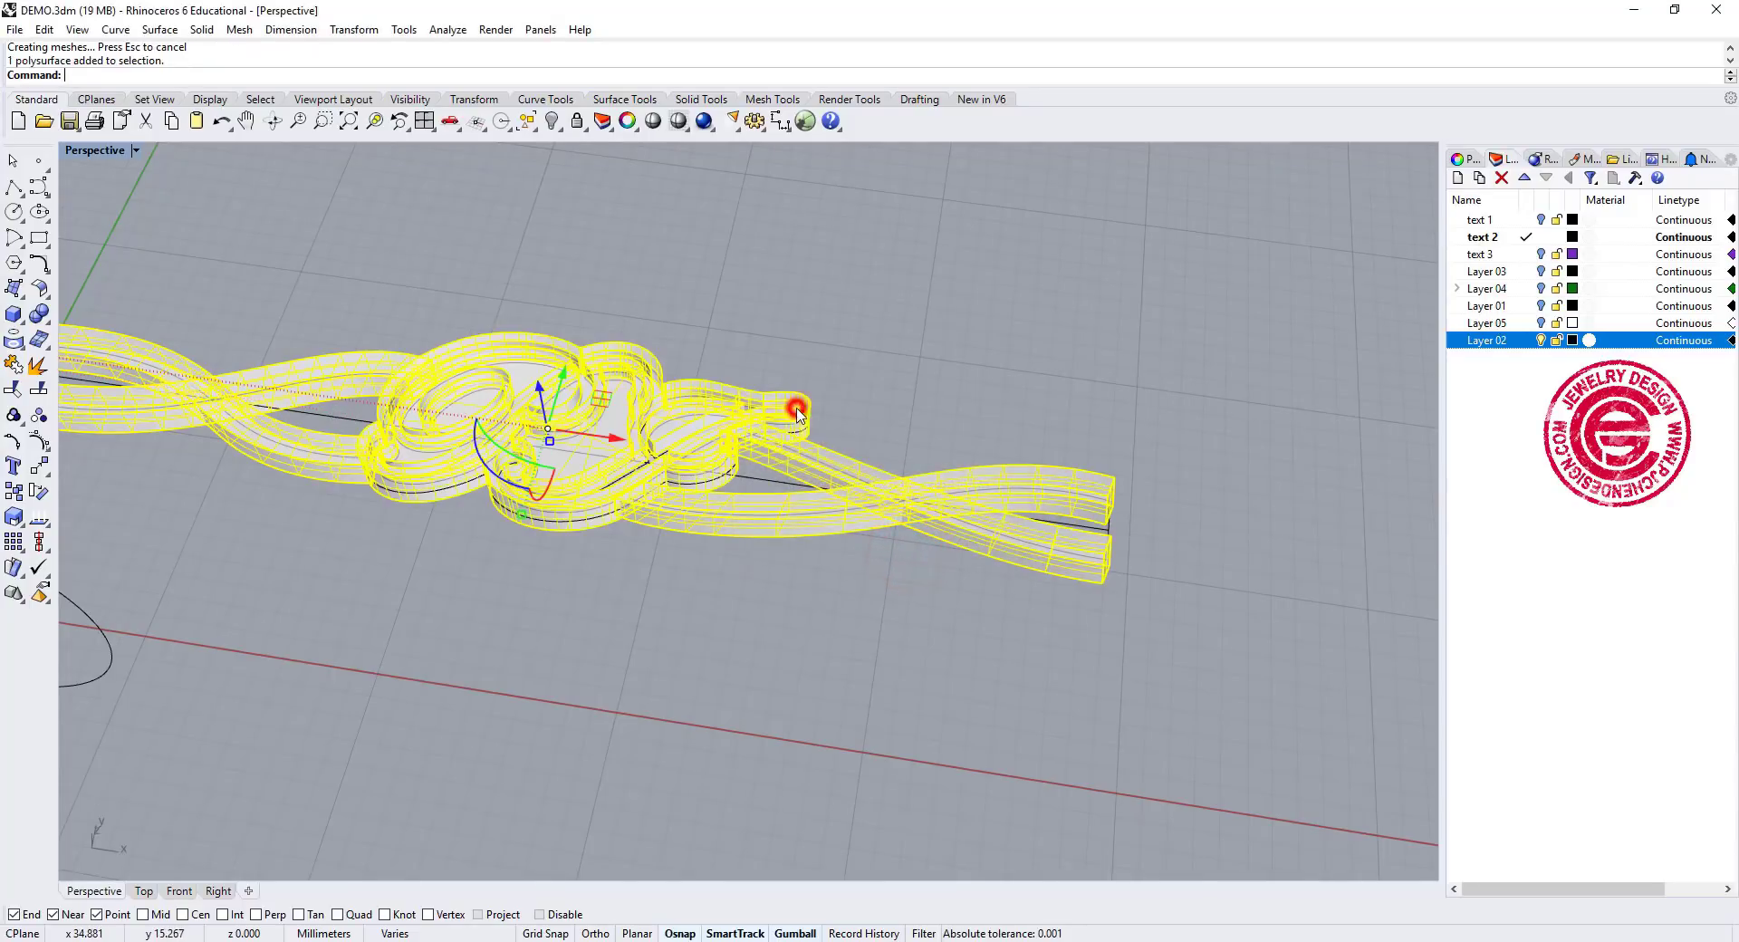
left_click(39, 316)
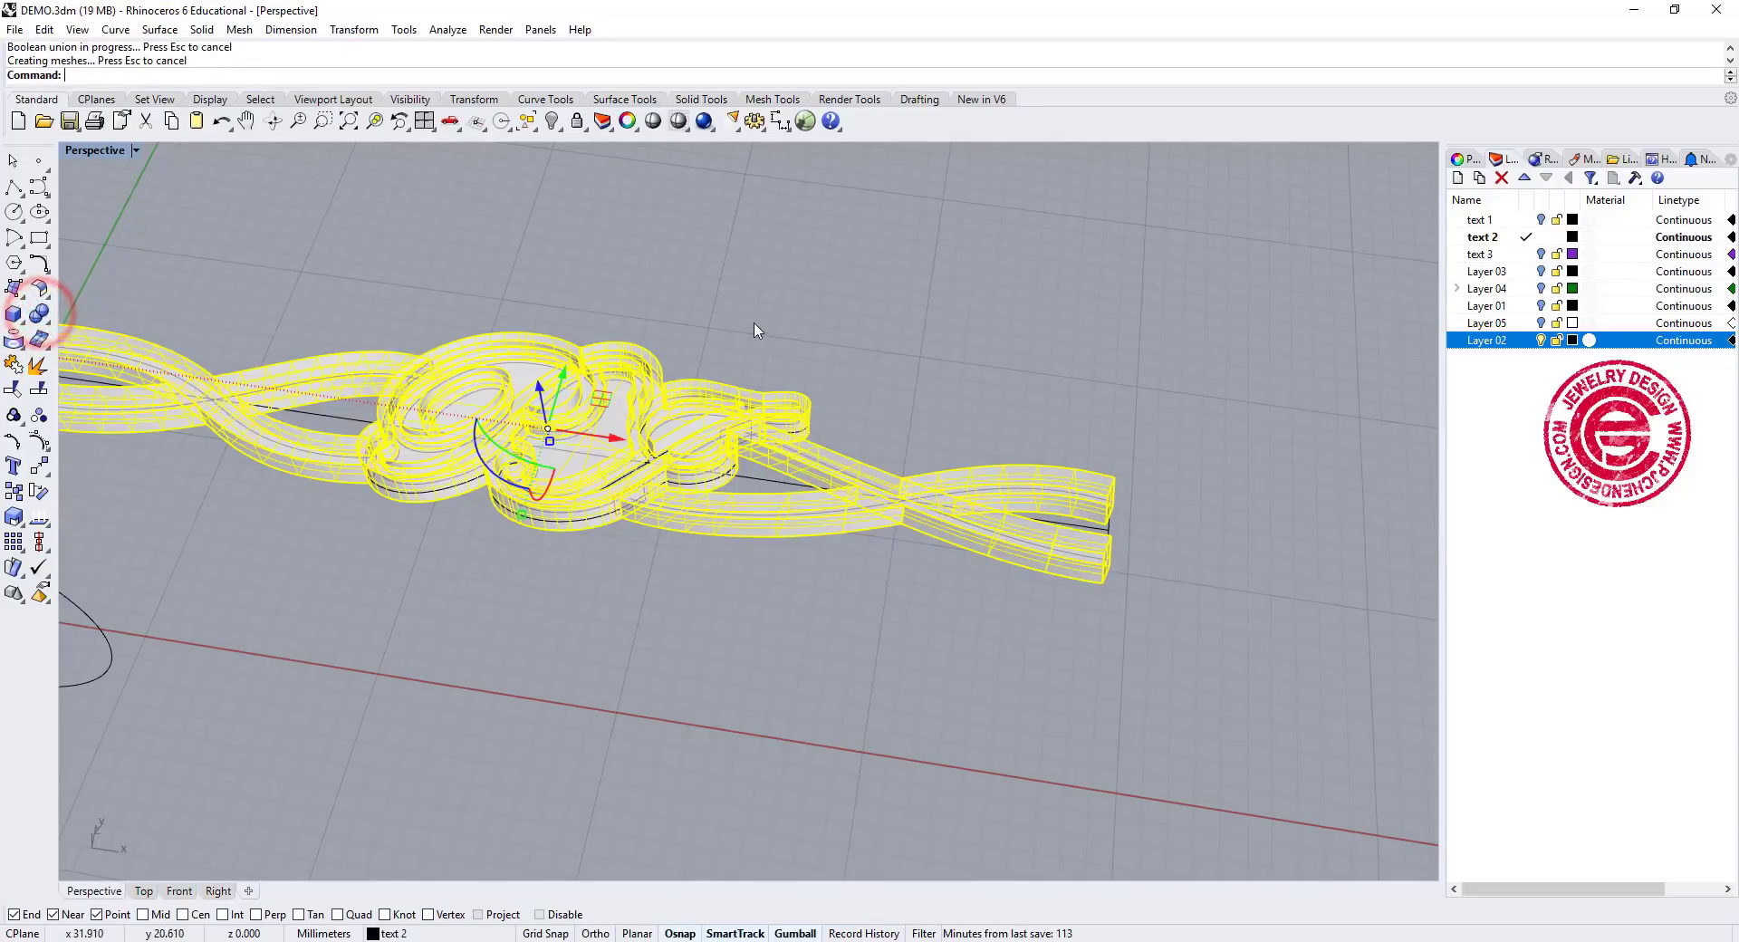
Align the bottom of the unioned PJ band piece to the origin (0) in the front view
right_click_drag(750, 326, 852, 490)
scroll(799, 503, "down", 5)
right_click_drag(511, 529, 823, 605, "shift")
right_click_drag(681, 527, 794, 606)
left_click(834, 522)
double_click(104, 151)
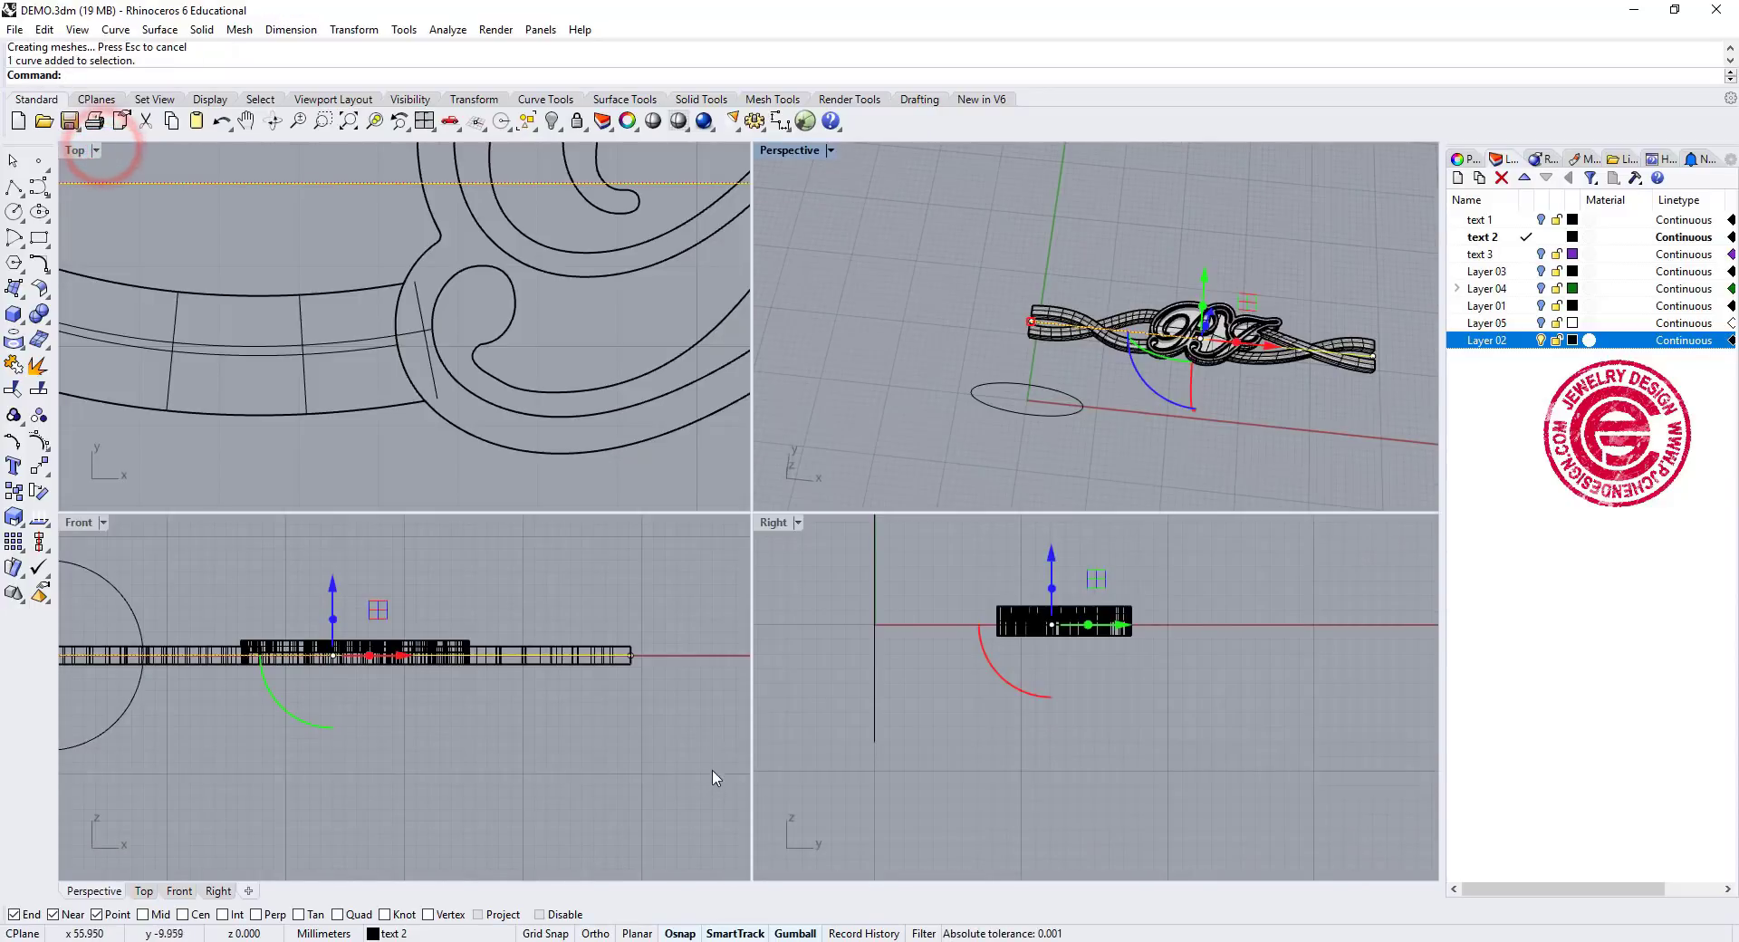
left_click(587, 656, "shift")
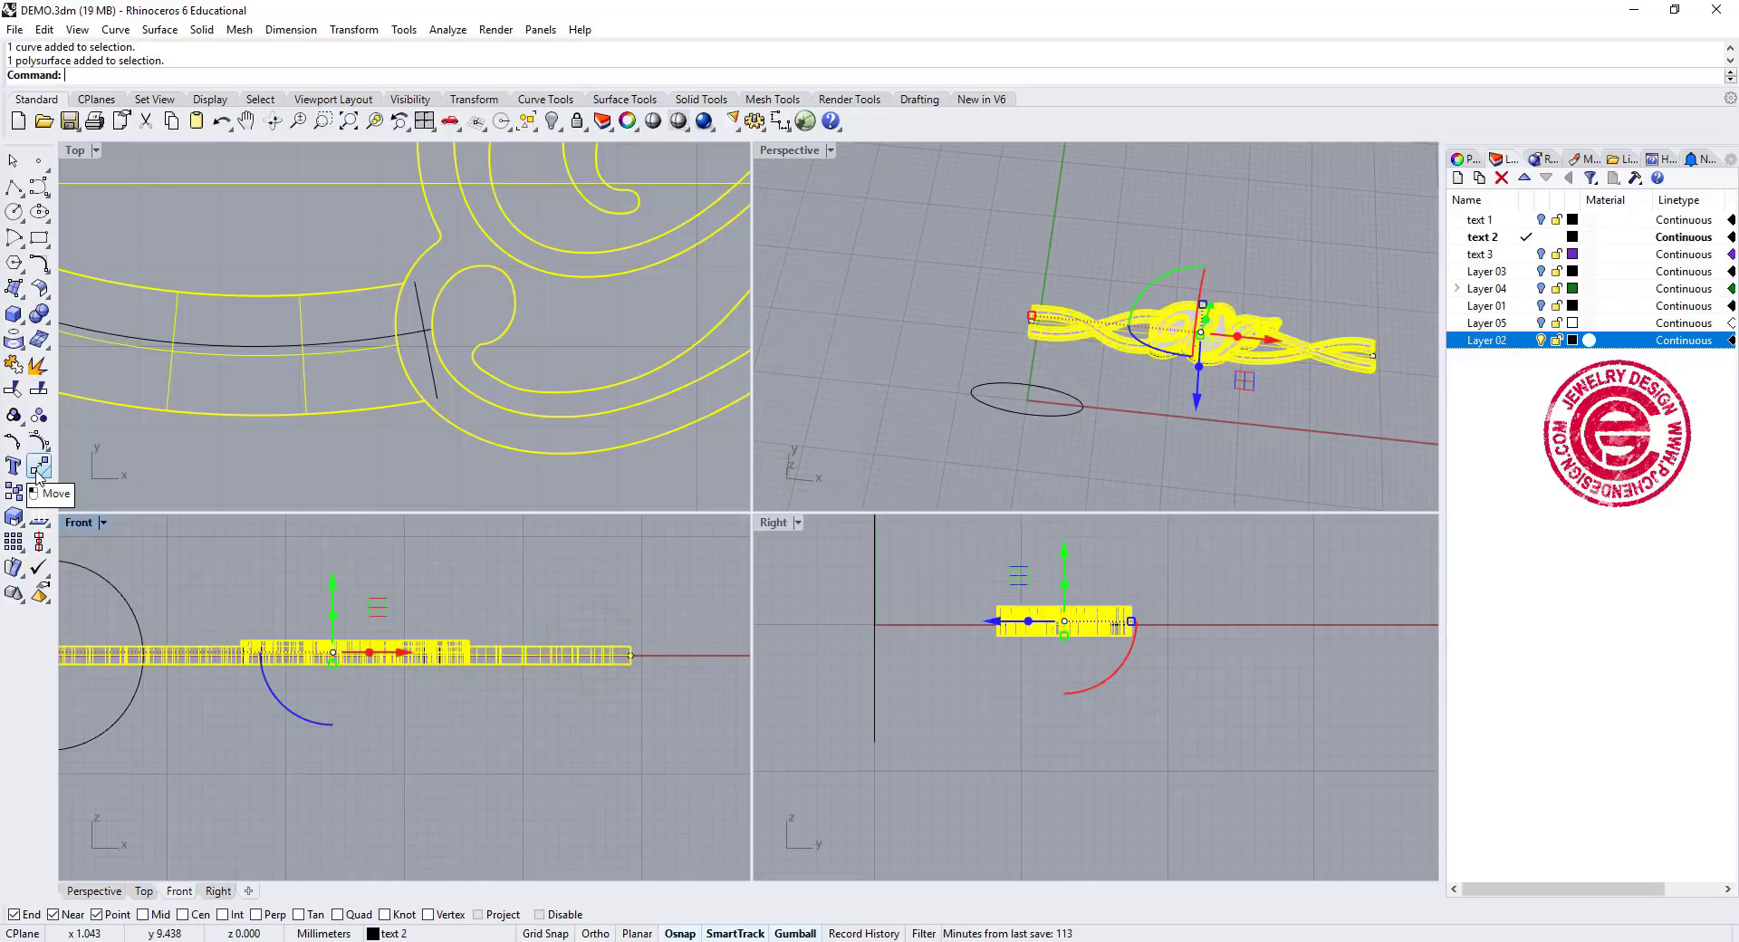
left_click(42, 546)
left_click(92, 551)
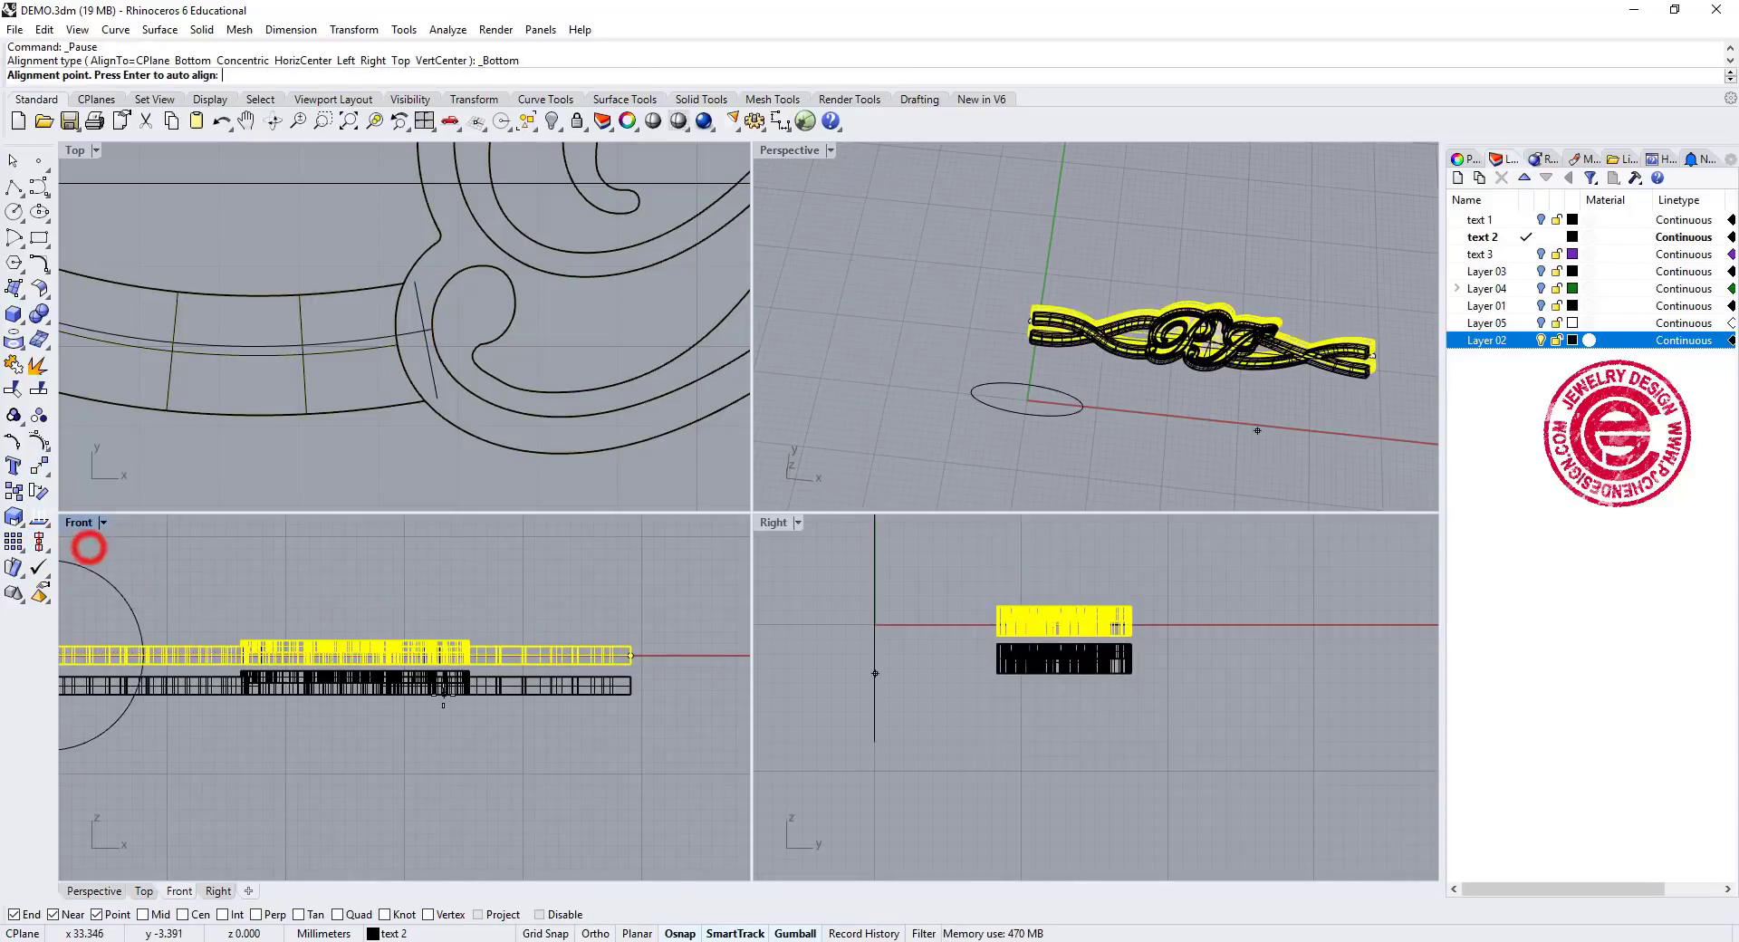
type("0")
key("Return")
left_click(495, 685)
scroll(1232, 364, "up", 6)
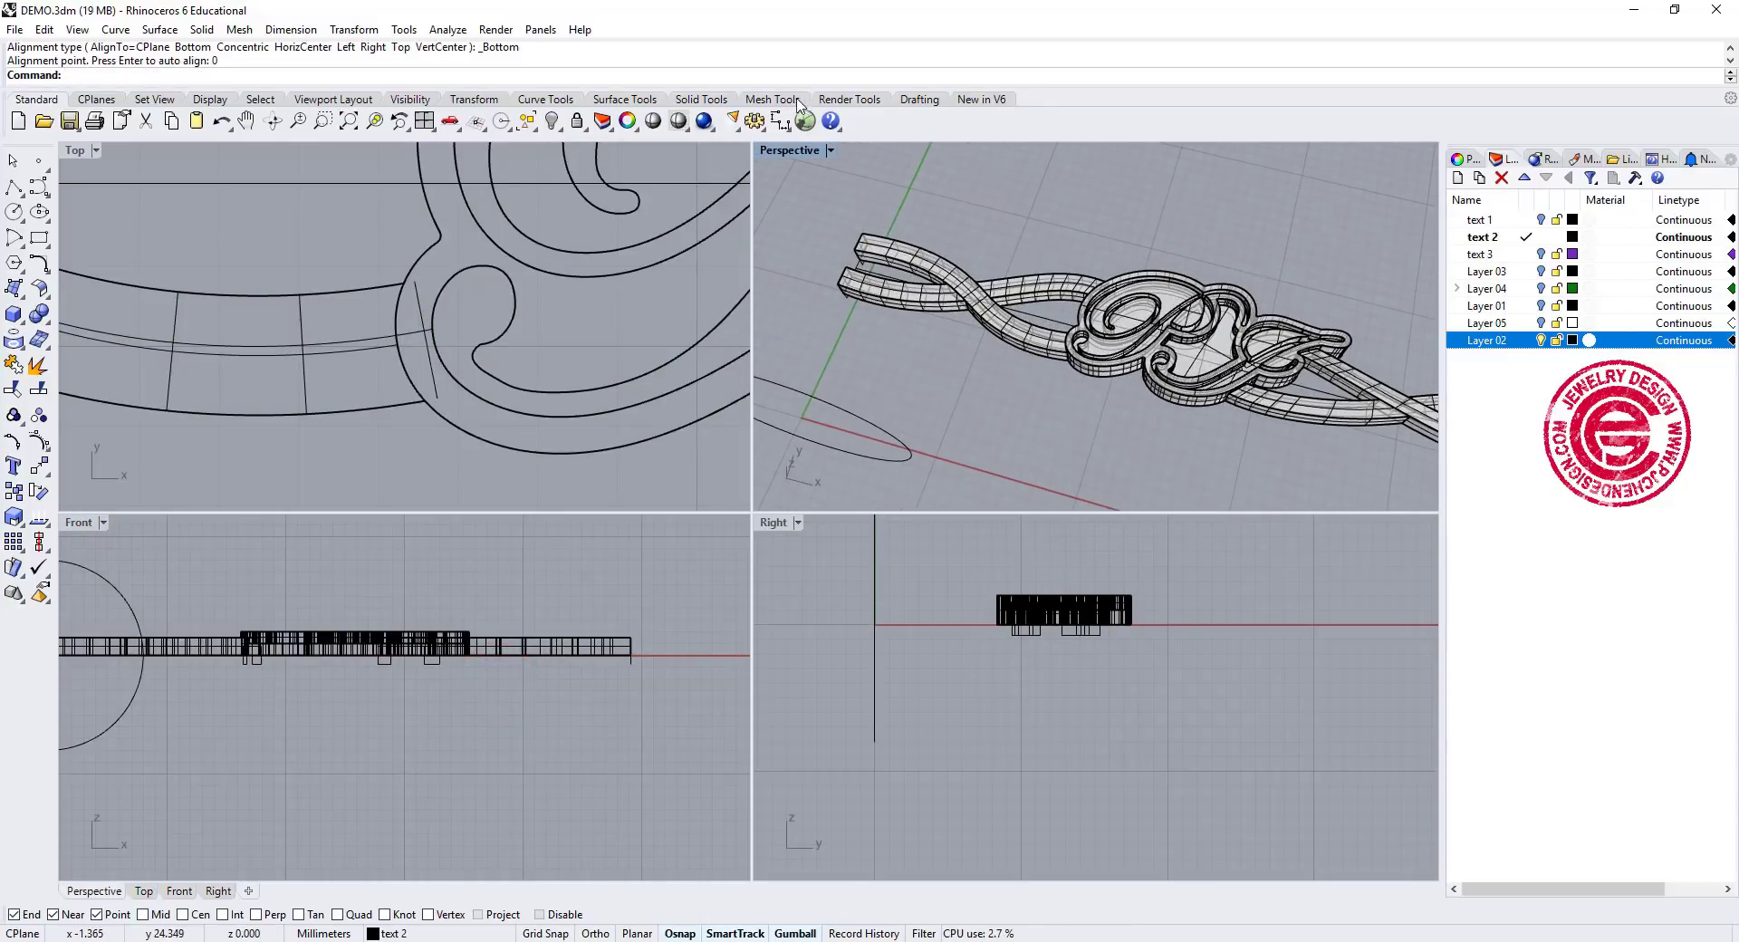
Flow a copy of the unioned PJ band piece along a curve, from the straight base line onto the ring circle
double_click(785, 152)
scroll(889, 506, "down", 2)
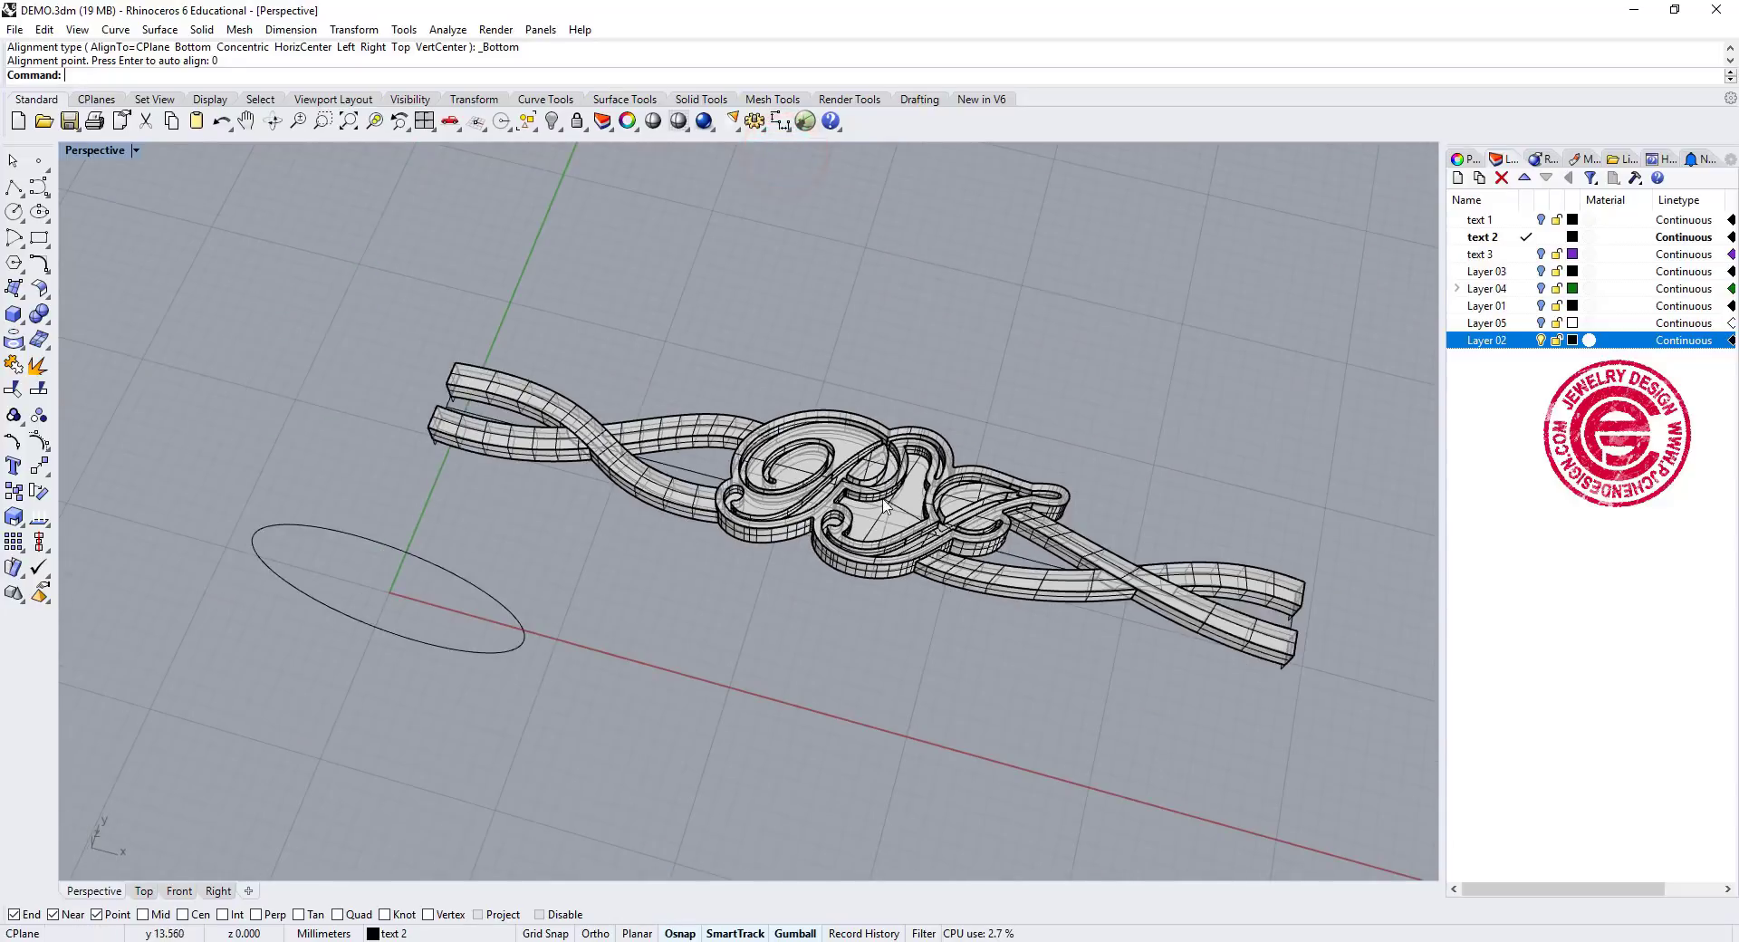
scroll(933, 484, "up", 3)
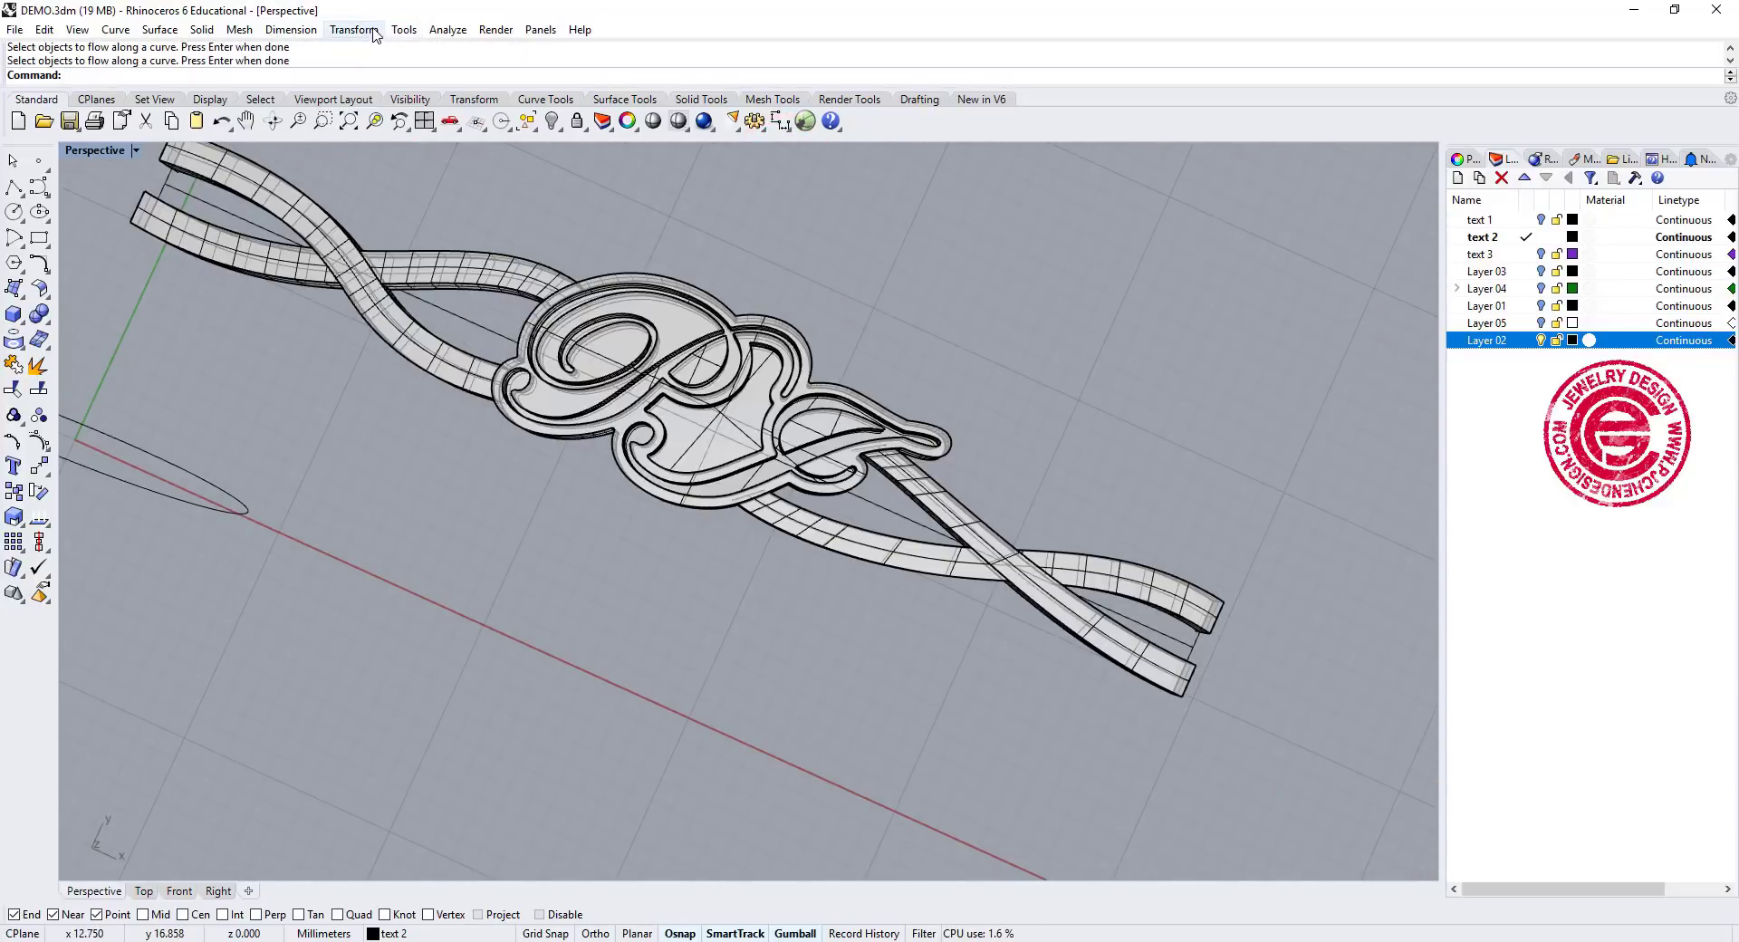
left_click(353, 30)
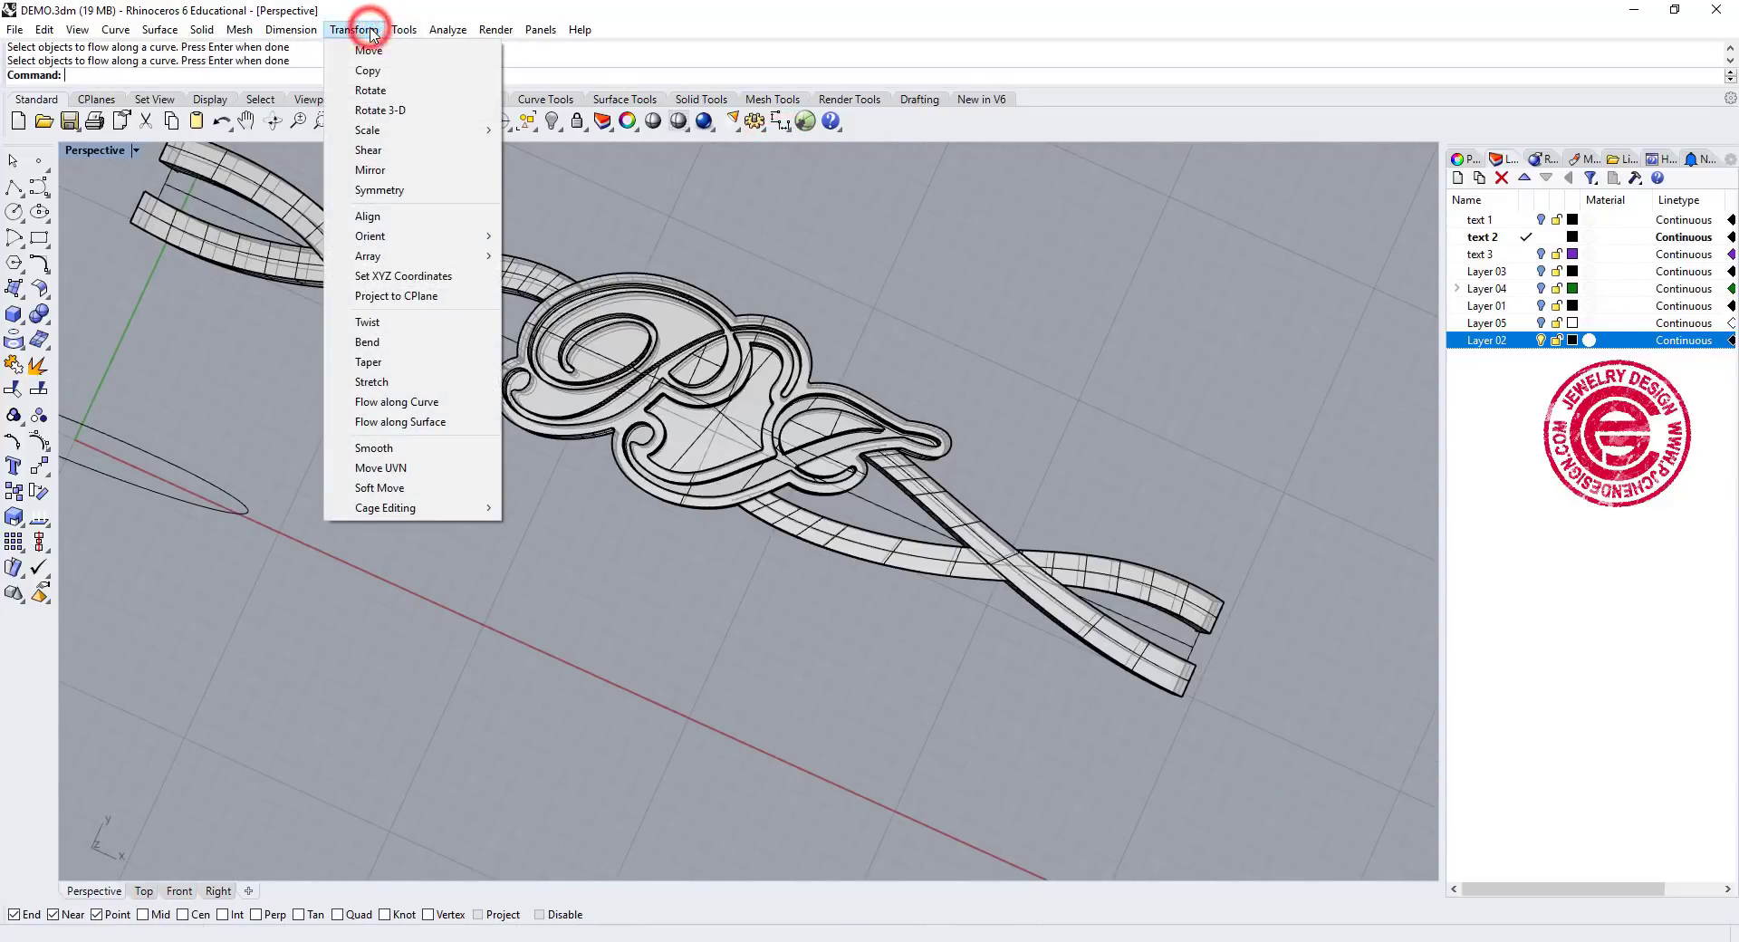
left_click(441, 402)
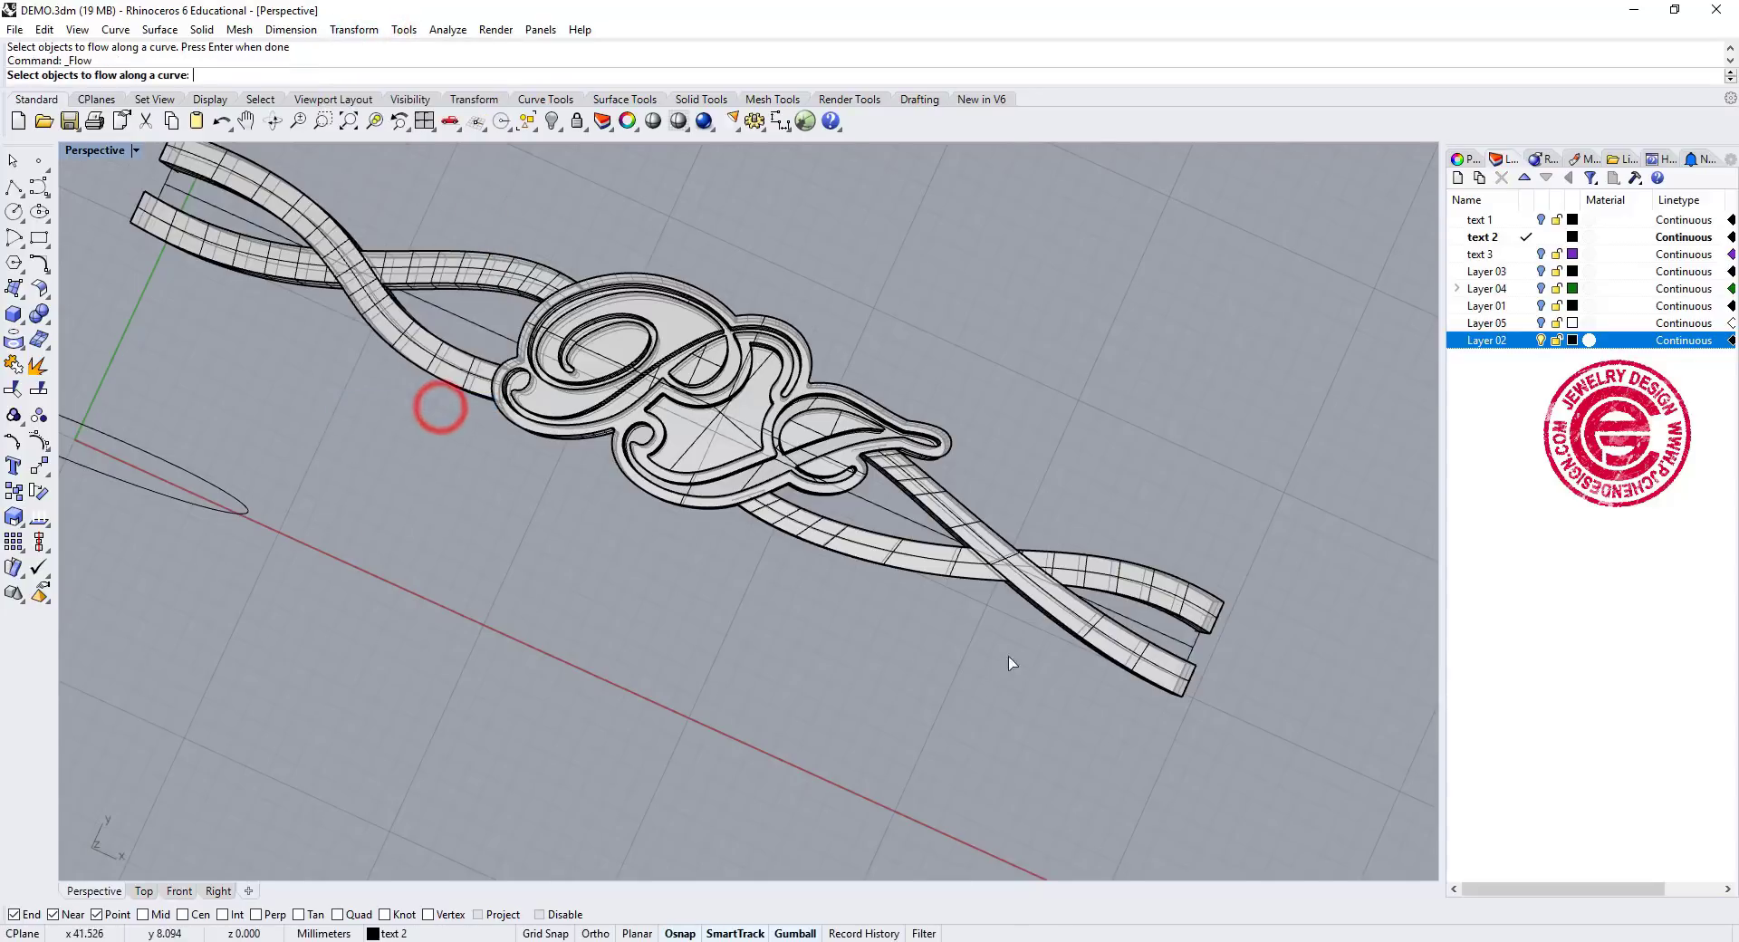
left_click(1113, 647)
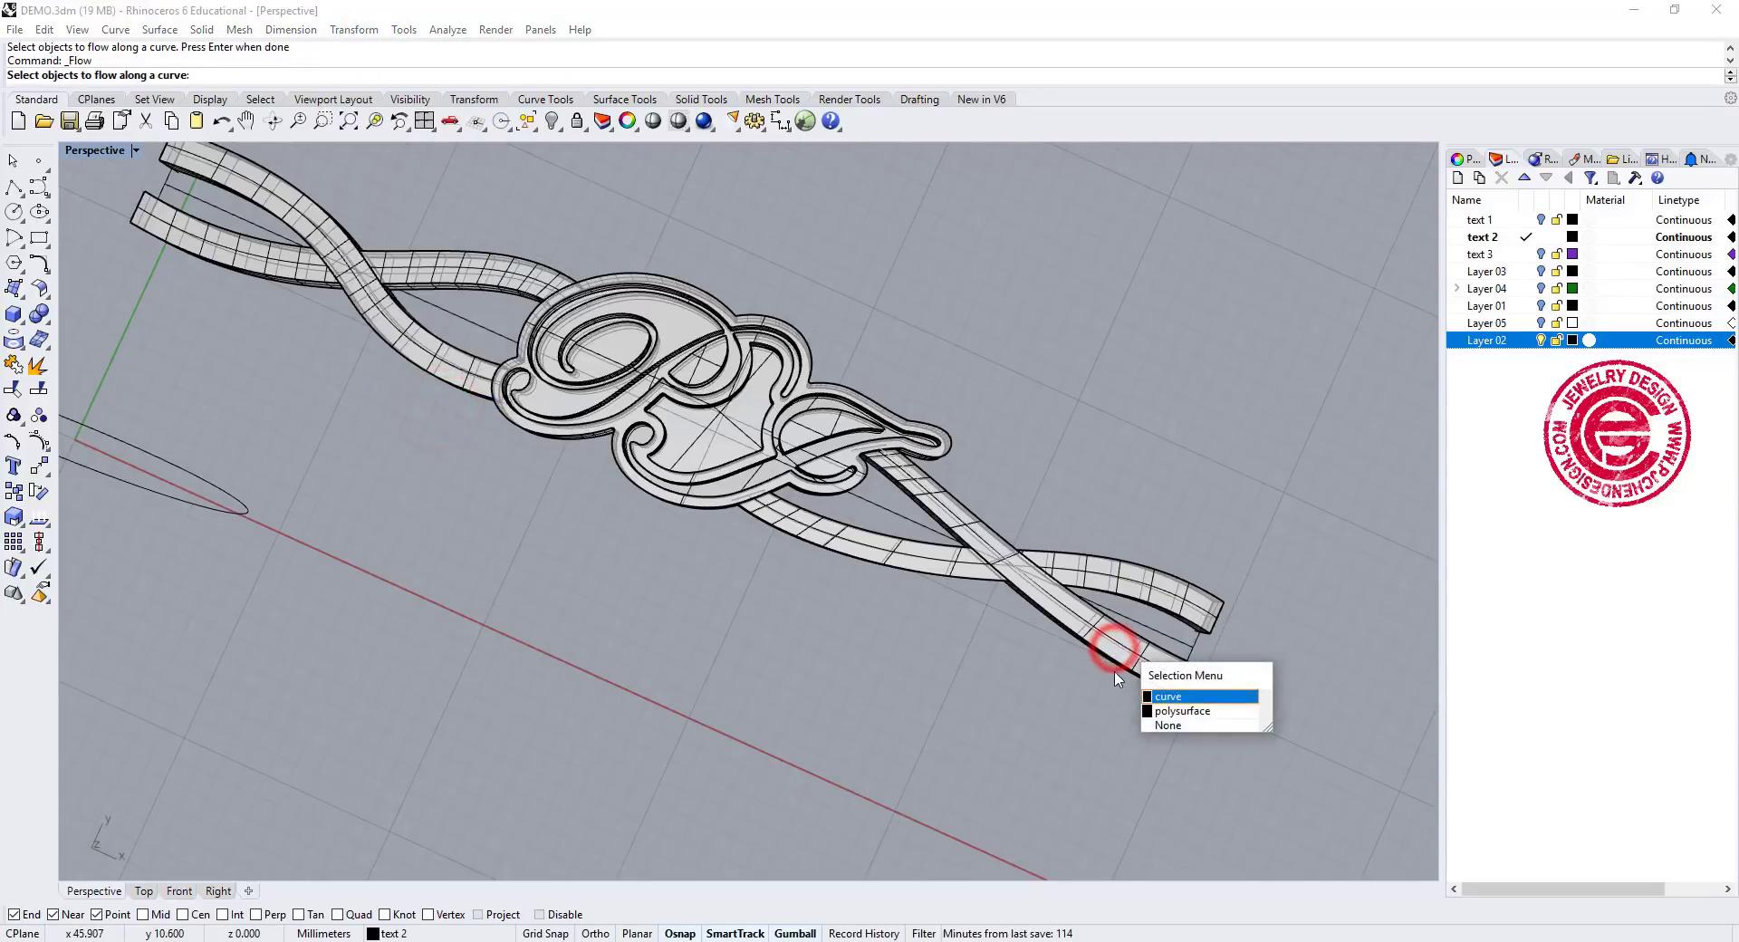
left_click(1182, 710)
key("Return")
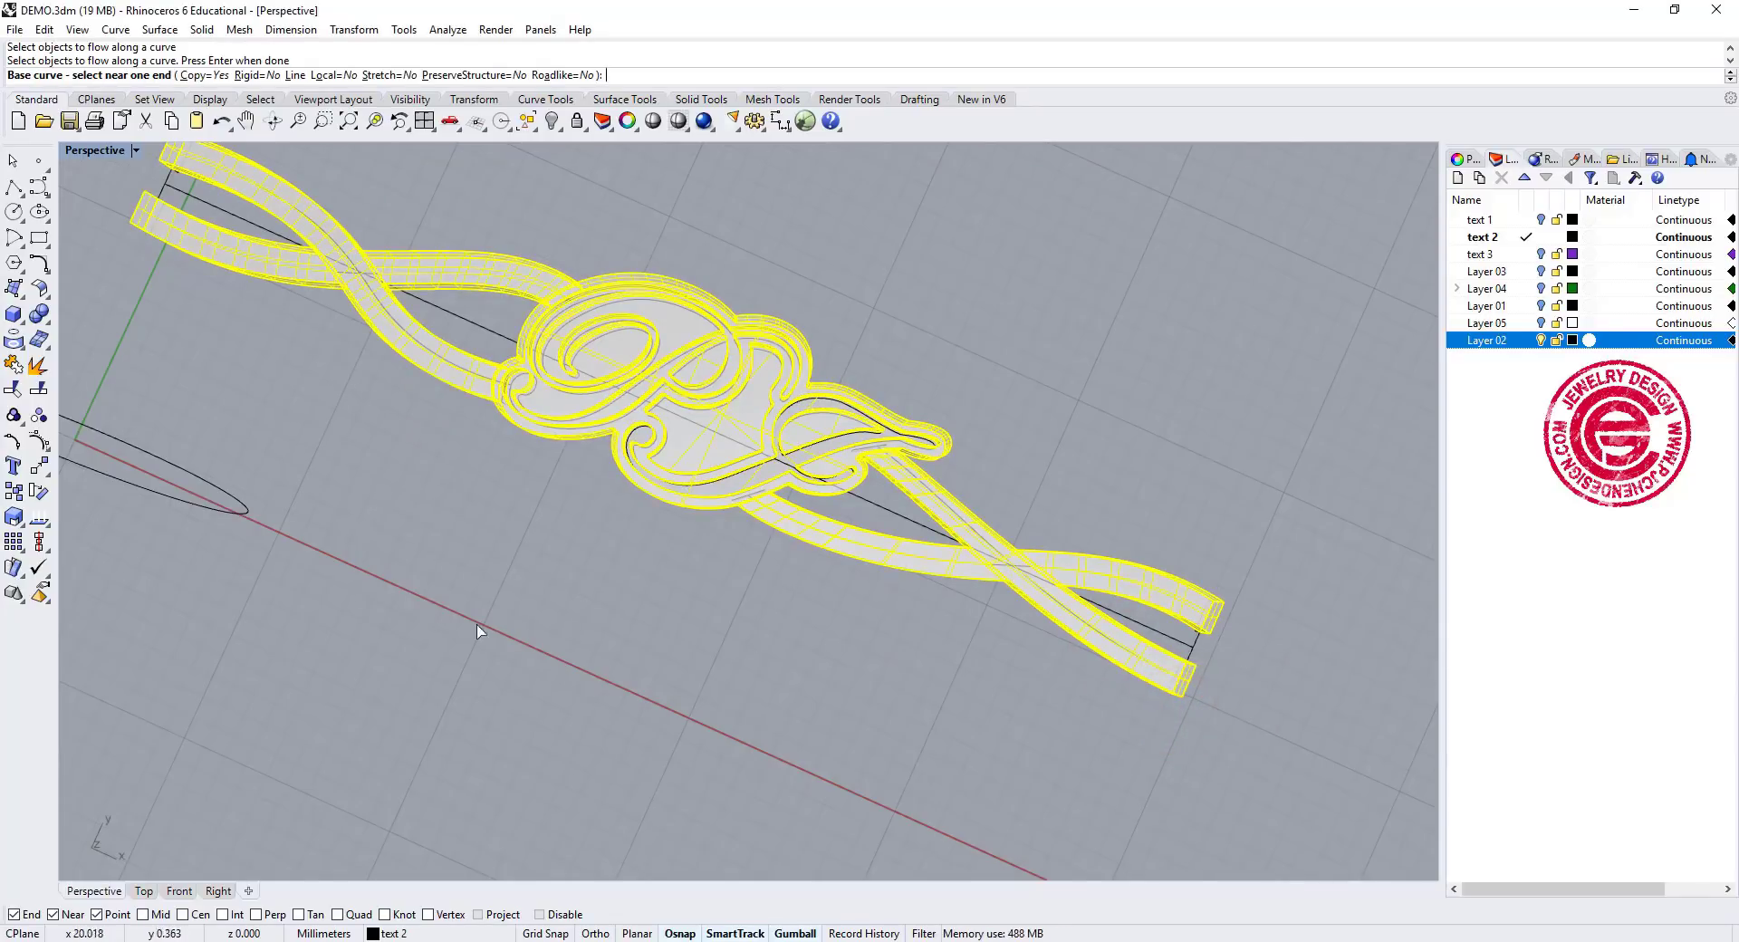
right_click_drag(555, 622, 1078, 707, "shift")
right_click_drag(983, 684, 967, 588)
left_click(796, 375)
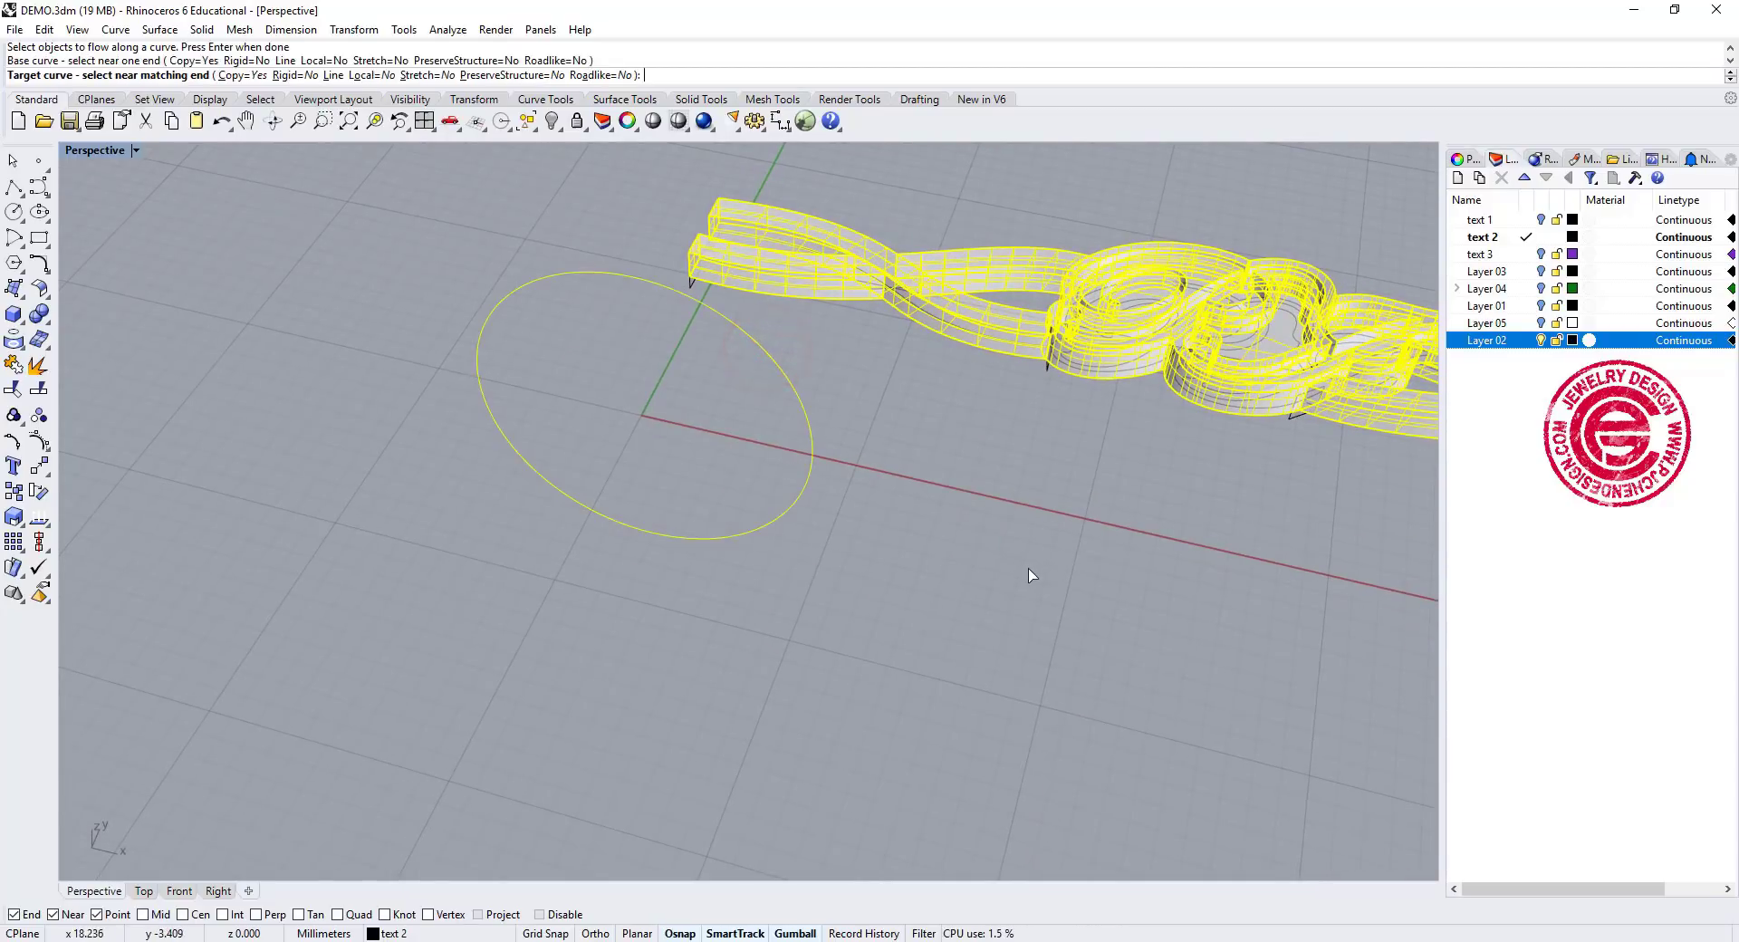
left_click(610, 518)
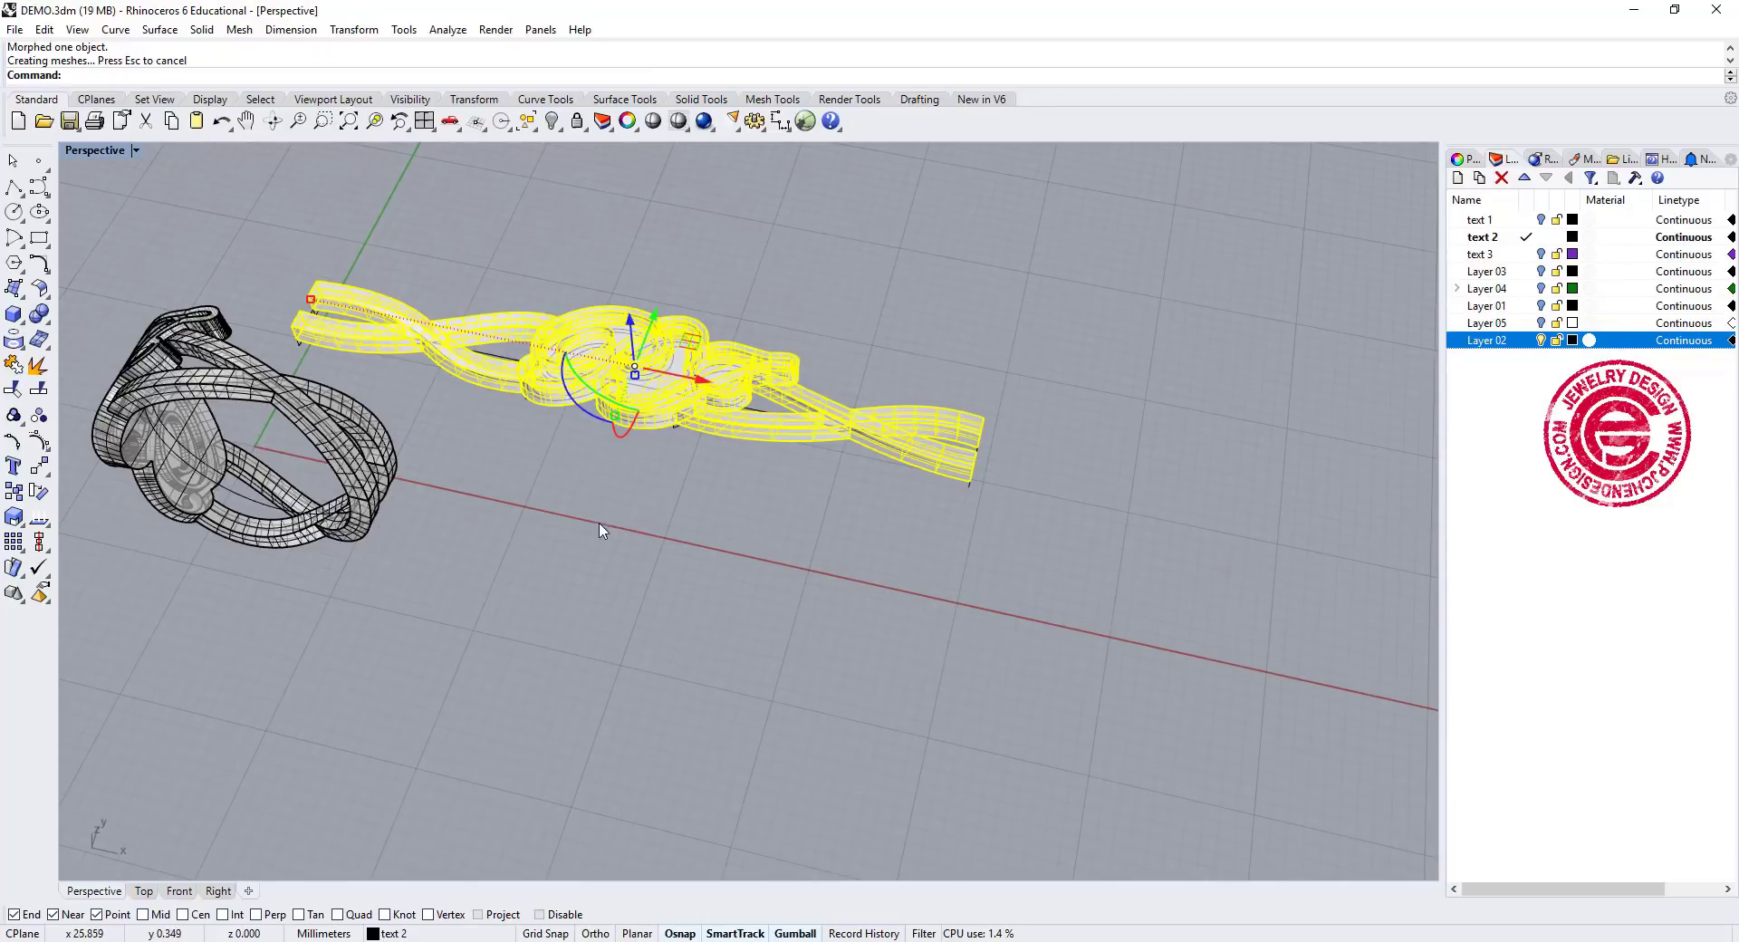
Rotate the wrapped ring in the front view so the PJ letters sit at the top
right_click_drag(601, 530, 750, 545)
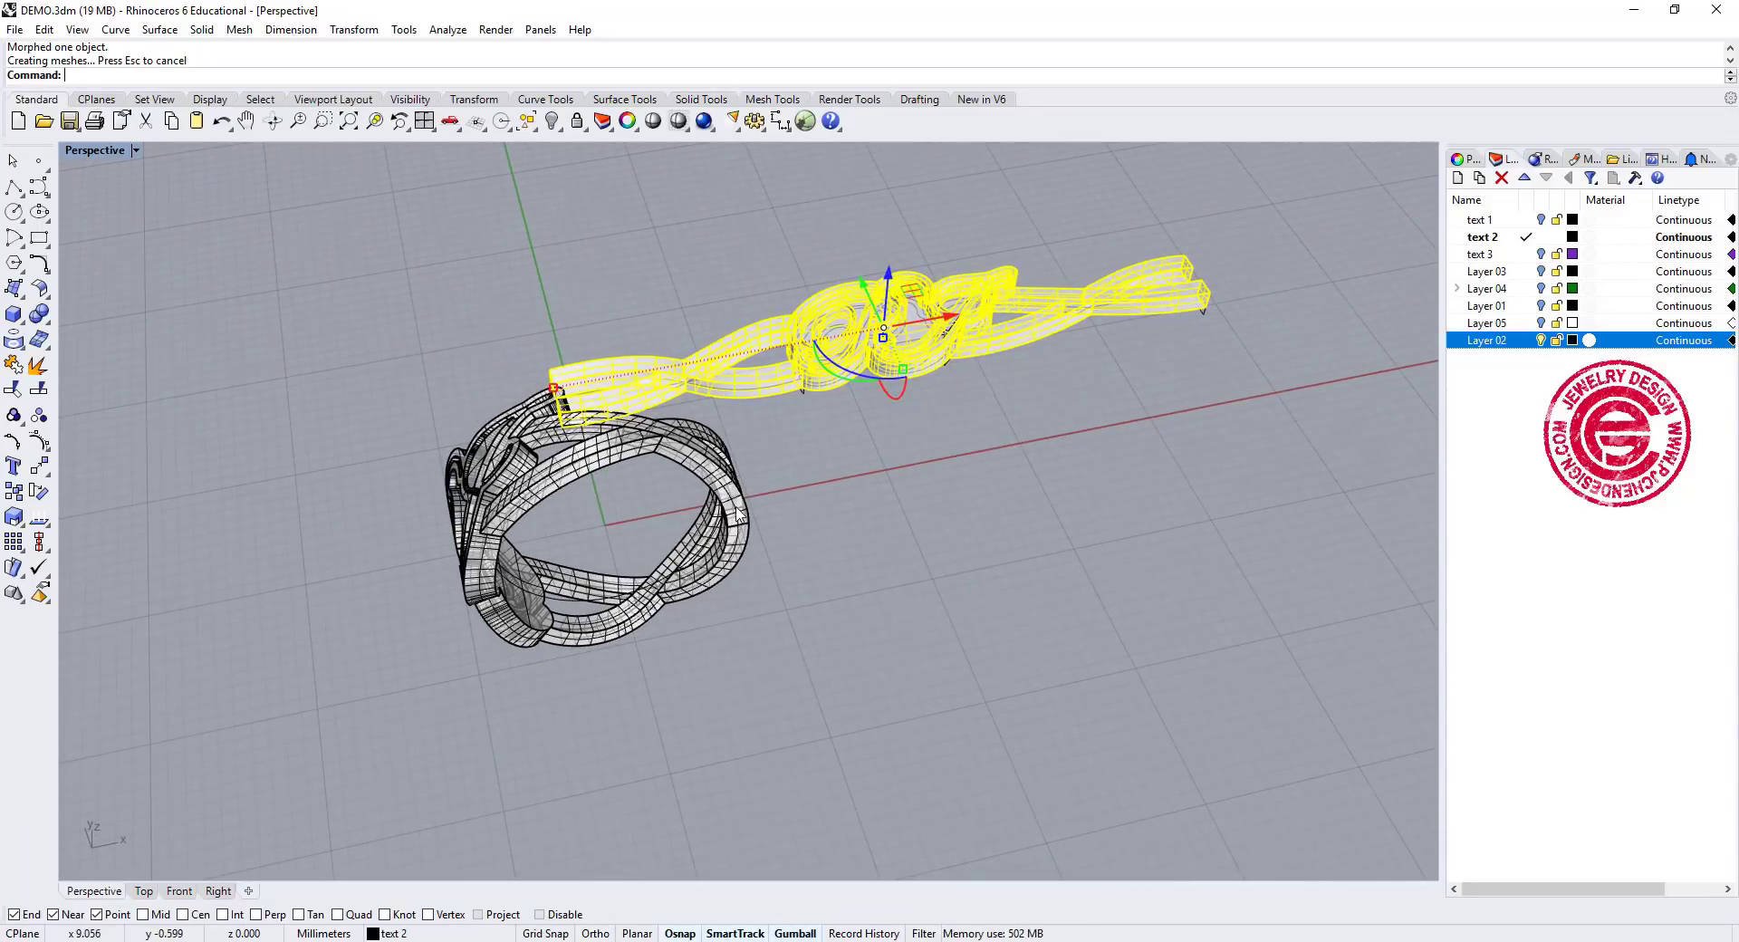
right_click_drag(812, 528, 920, 481)
left_click(728, 573)
right_click_drag(772, 605, 854, 586)
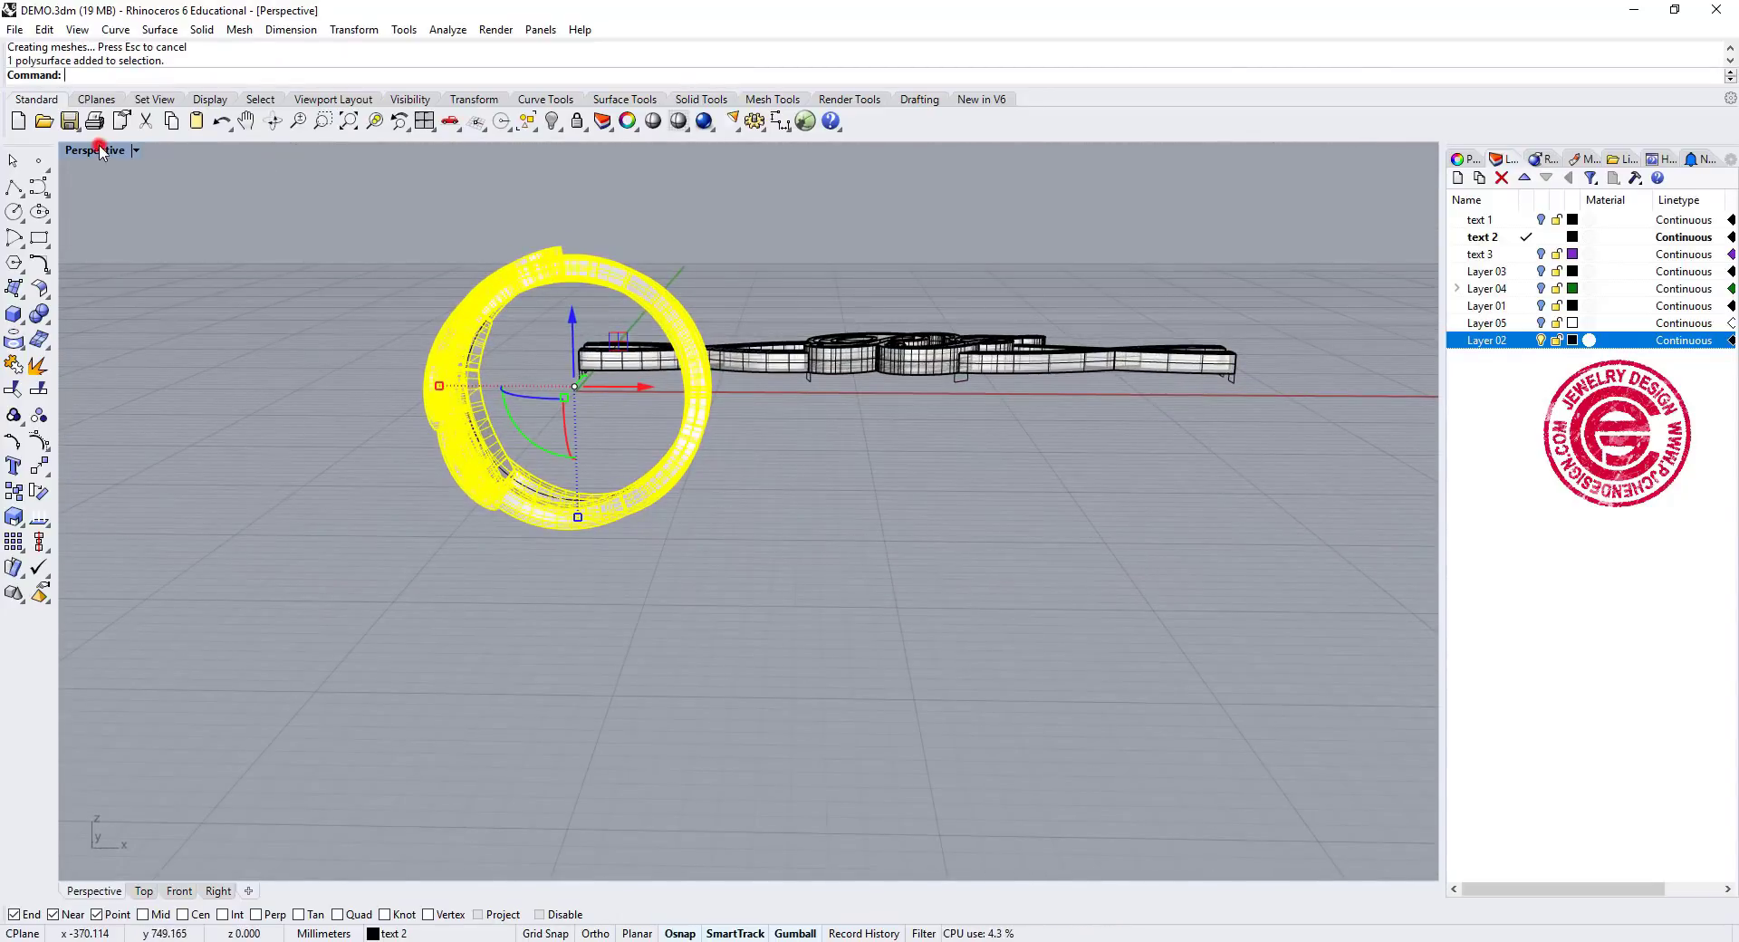
double_click(96, 149)
left_click_drag(402, 790, 280, 594)
left_click(555, 602)
Examine the rotated ring beside its flat version from several angles in the maximized perspective view
right_click_drag(1170, 357, 1136, 424)
double_click(800, 150)
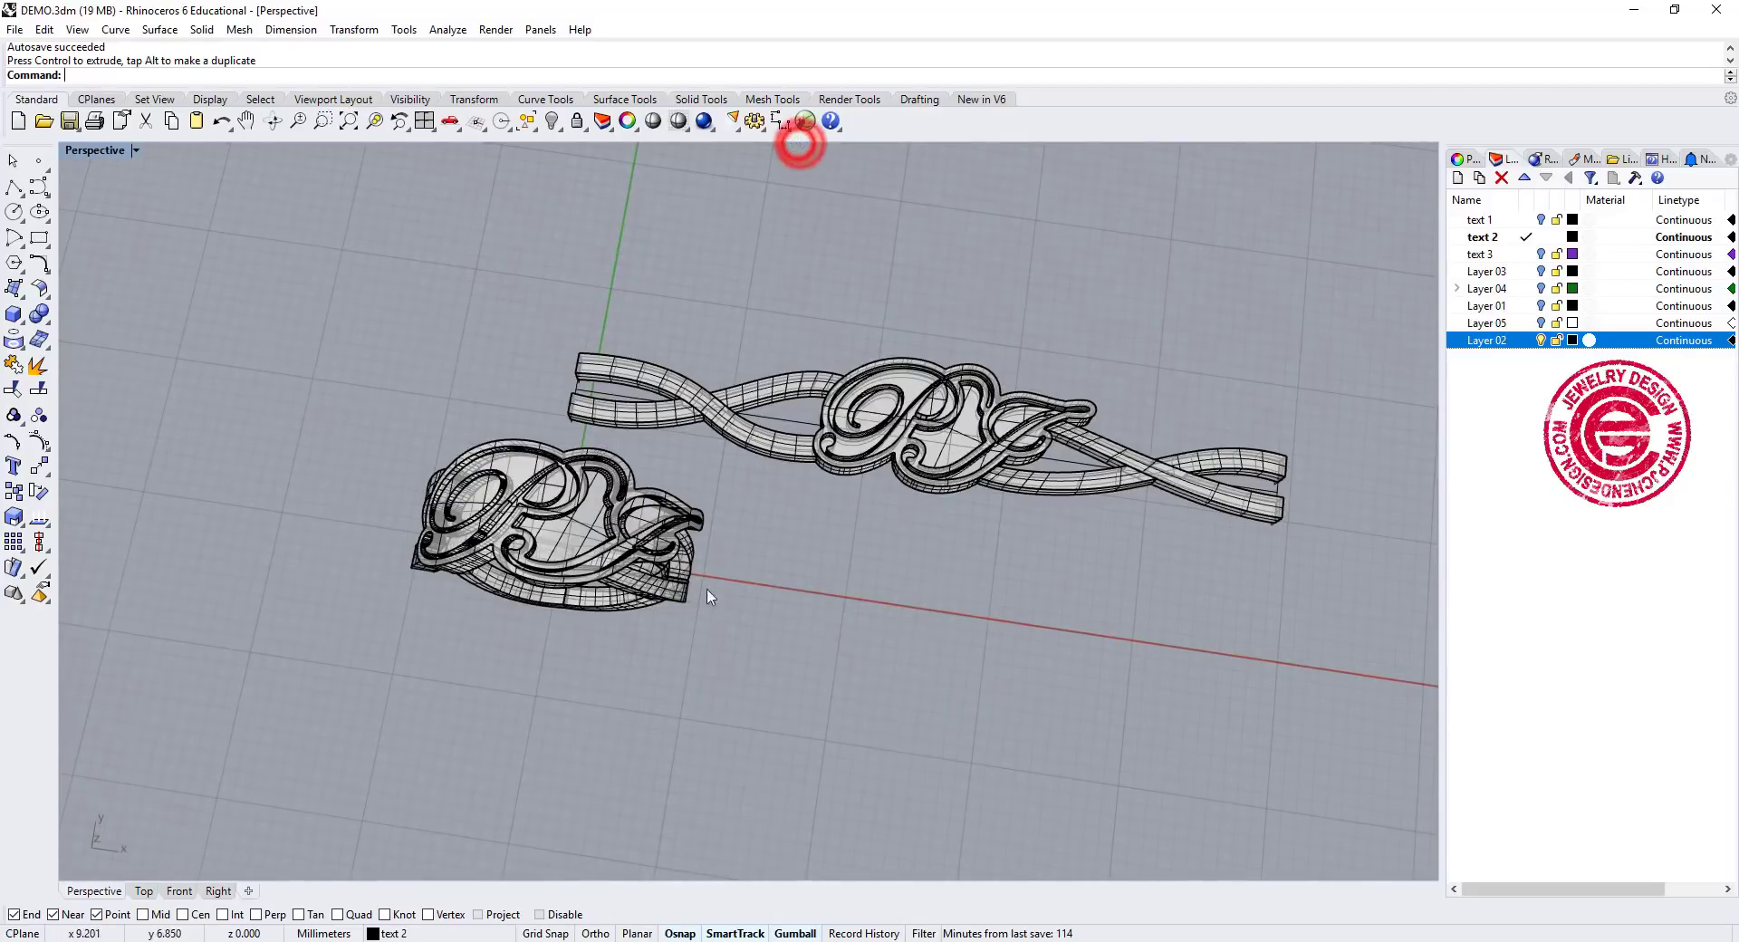
right_click_drag(698, 628, 741, 565)
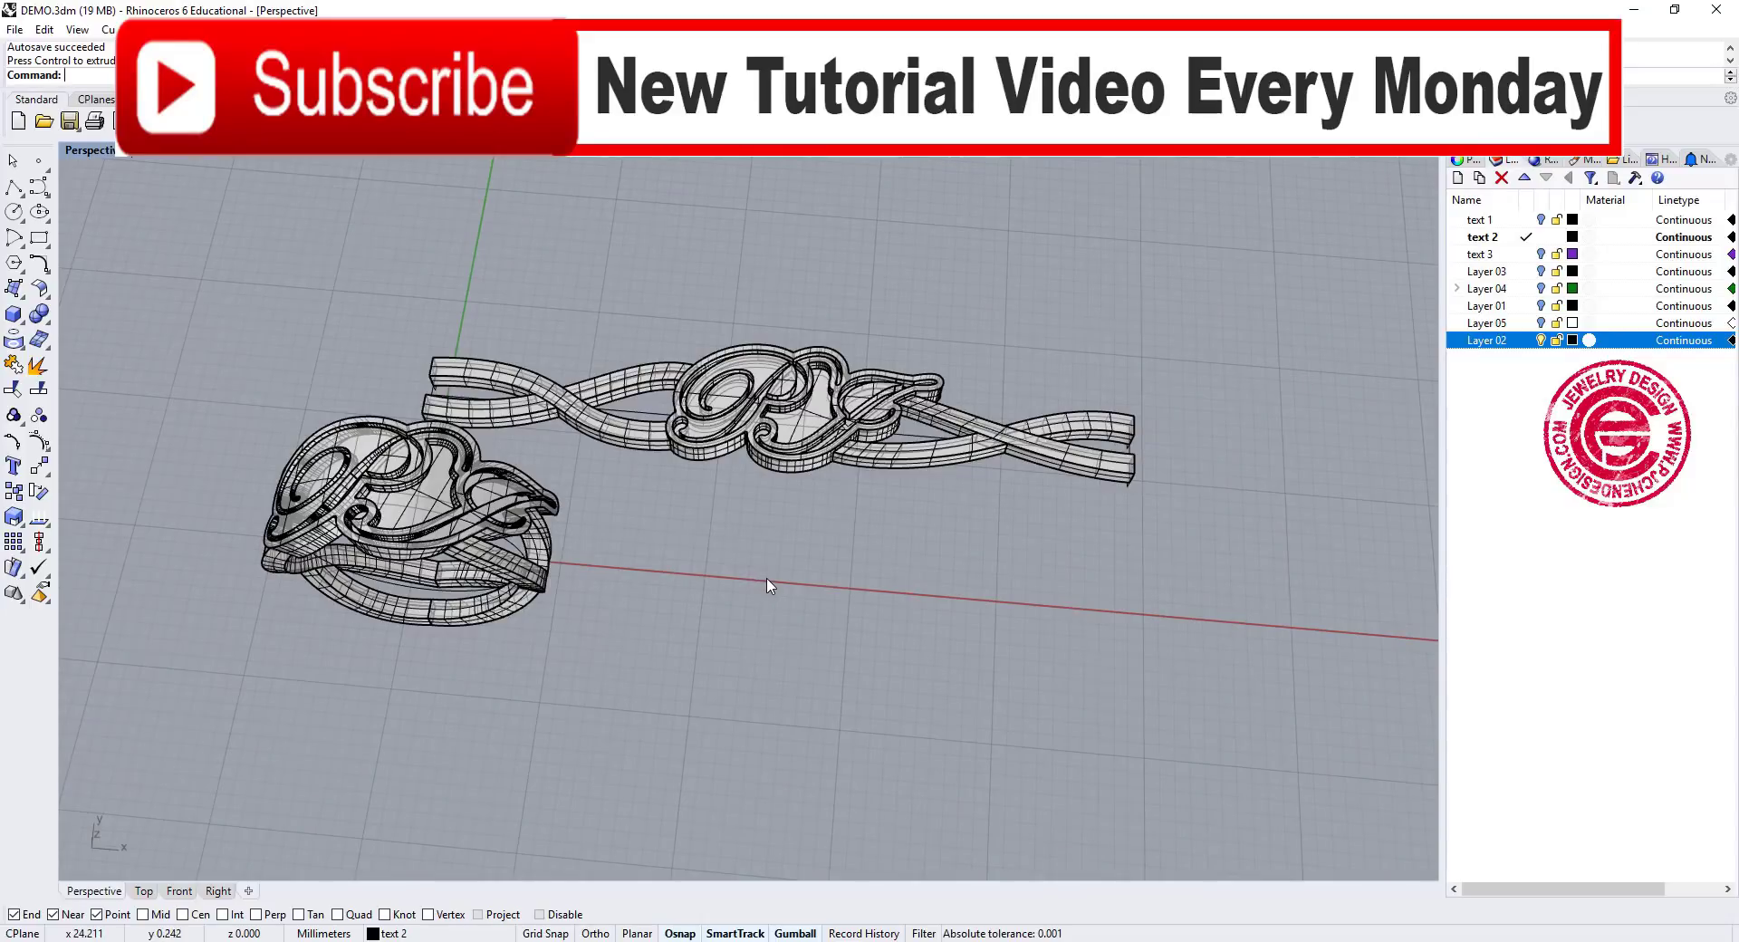
scroll(795, 555, "up", 2)
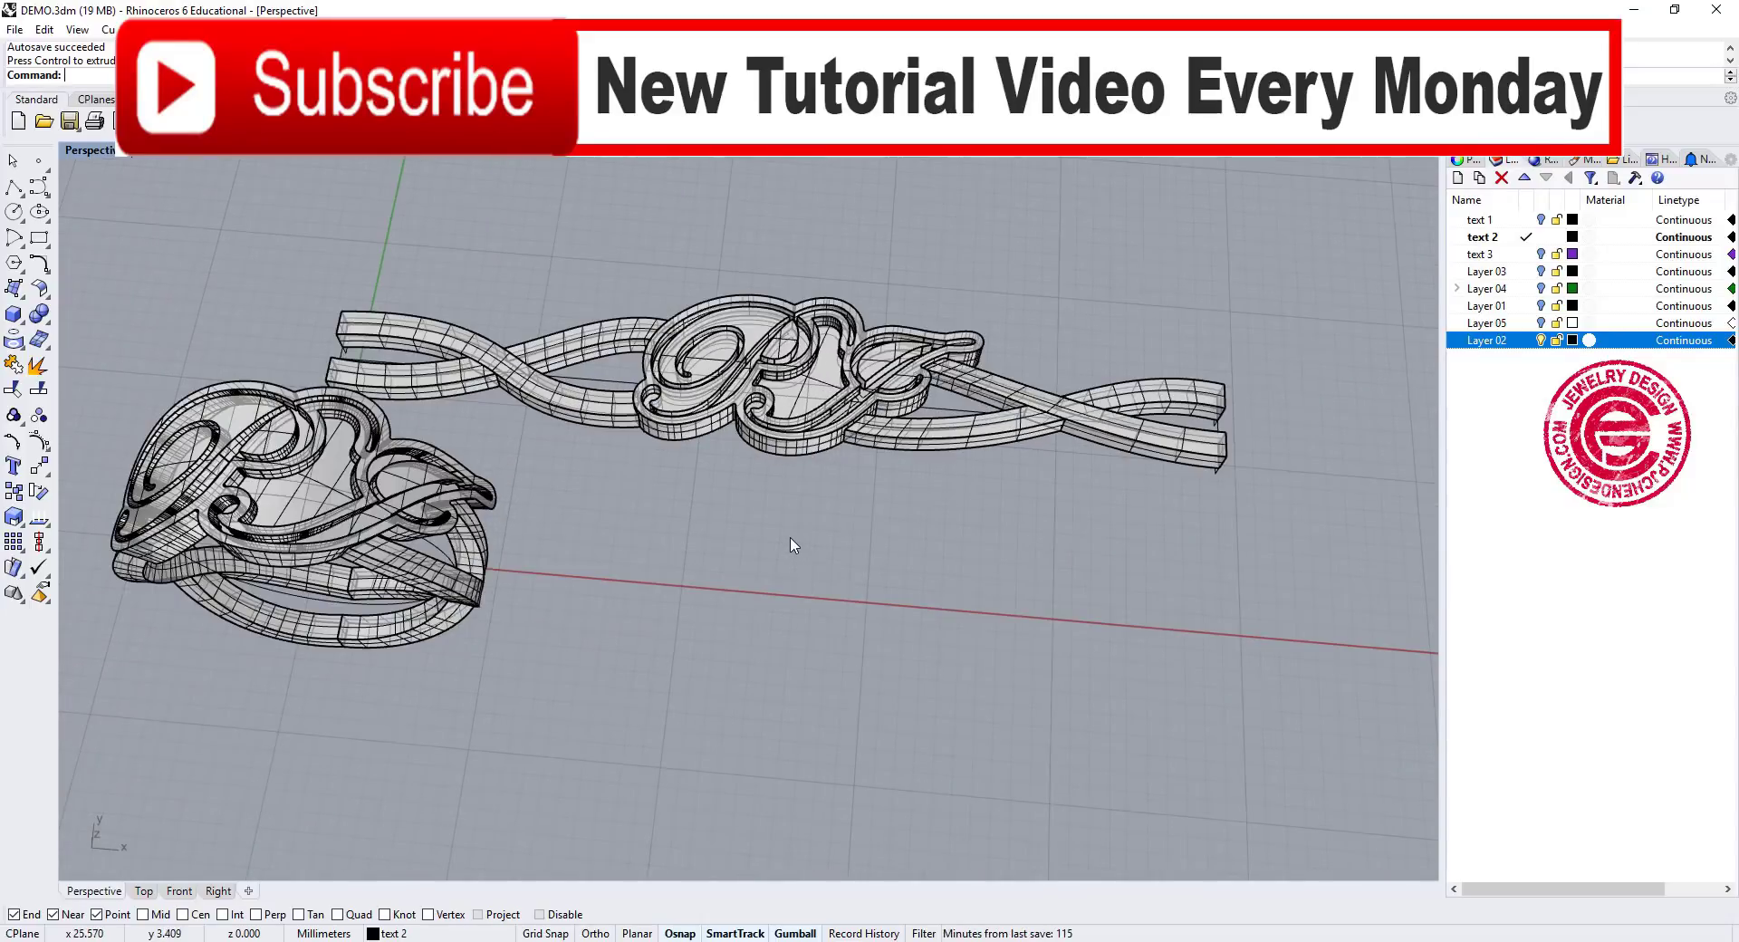
right_click_drag(793, 543, 922, 558)
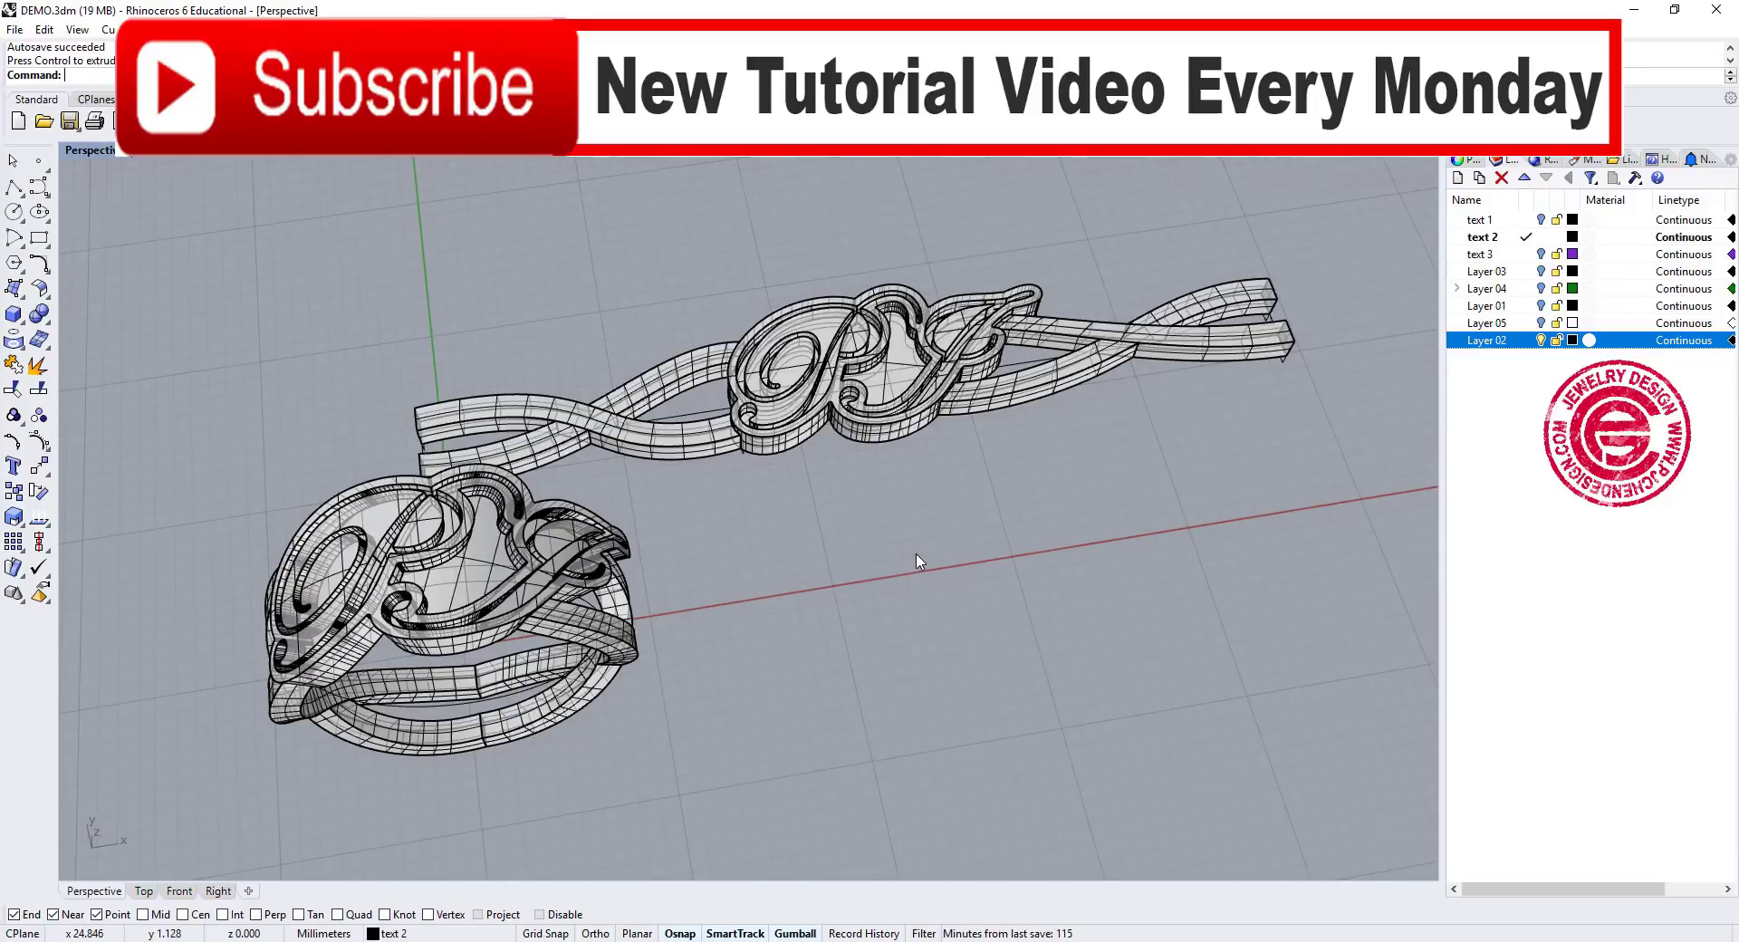
right_click_drag(907, 591, 847, 628)
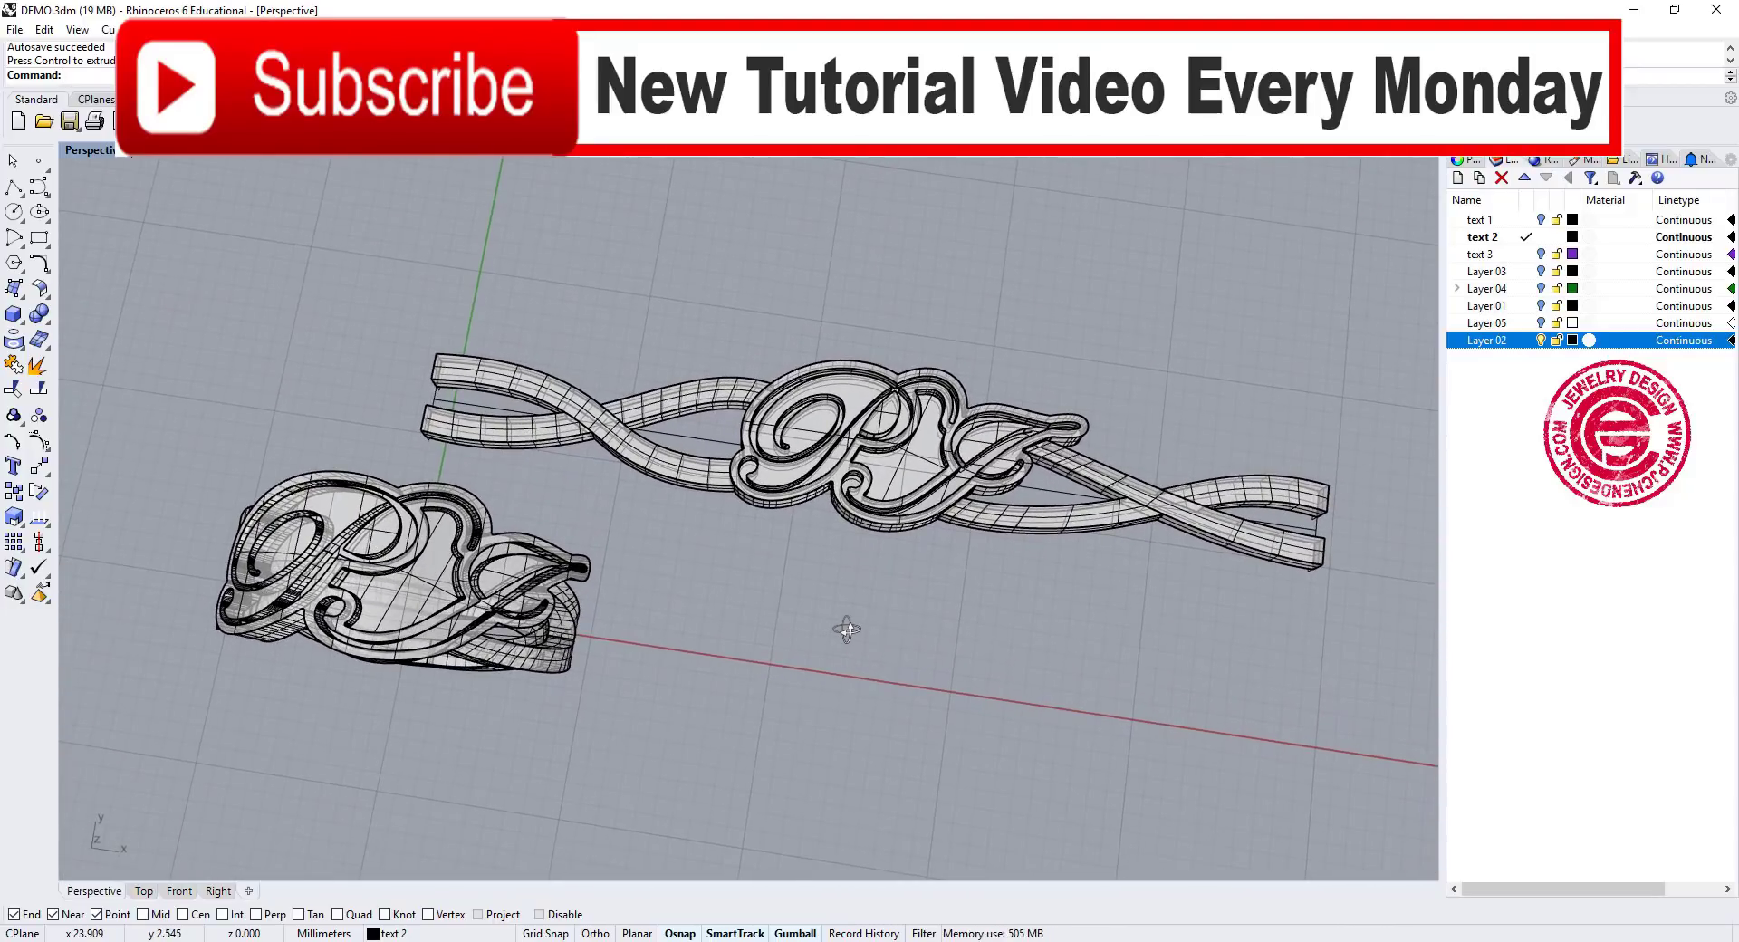